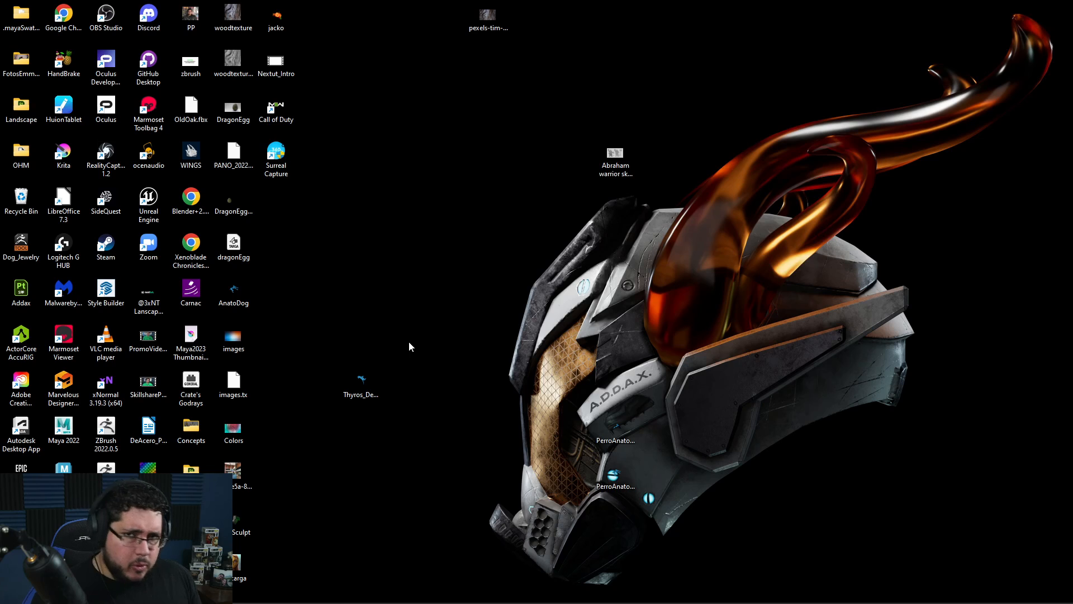
Launch Maya 2023 from the desktop.
key("super")
type("maya 2023")
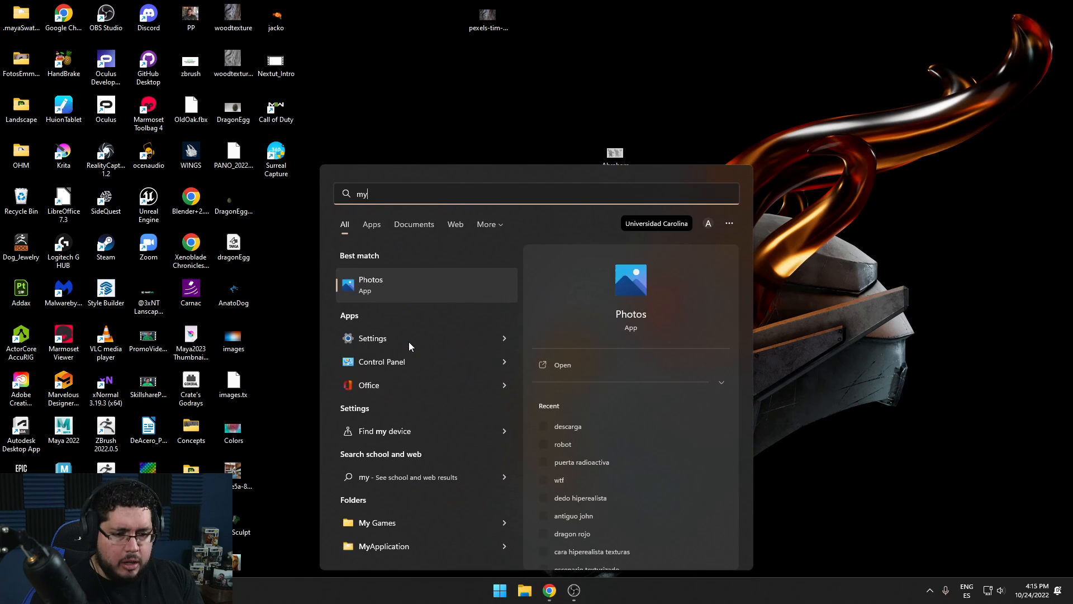
key("Return")
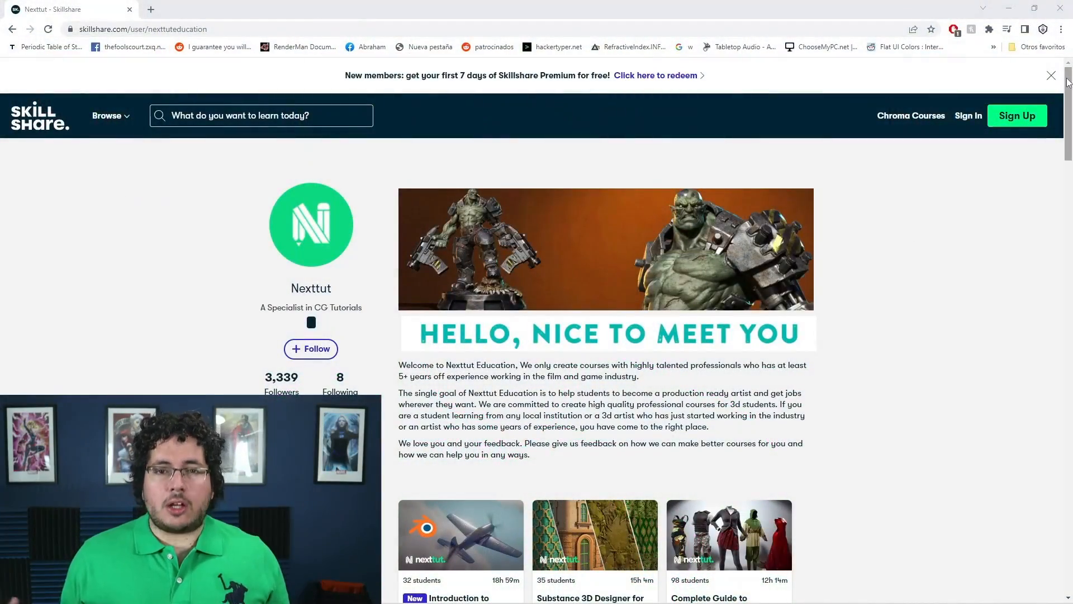
scroll(1069, 89, "down", 2)
scroll(1069, 89, "down", 3)
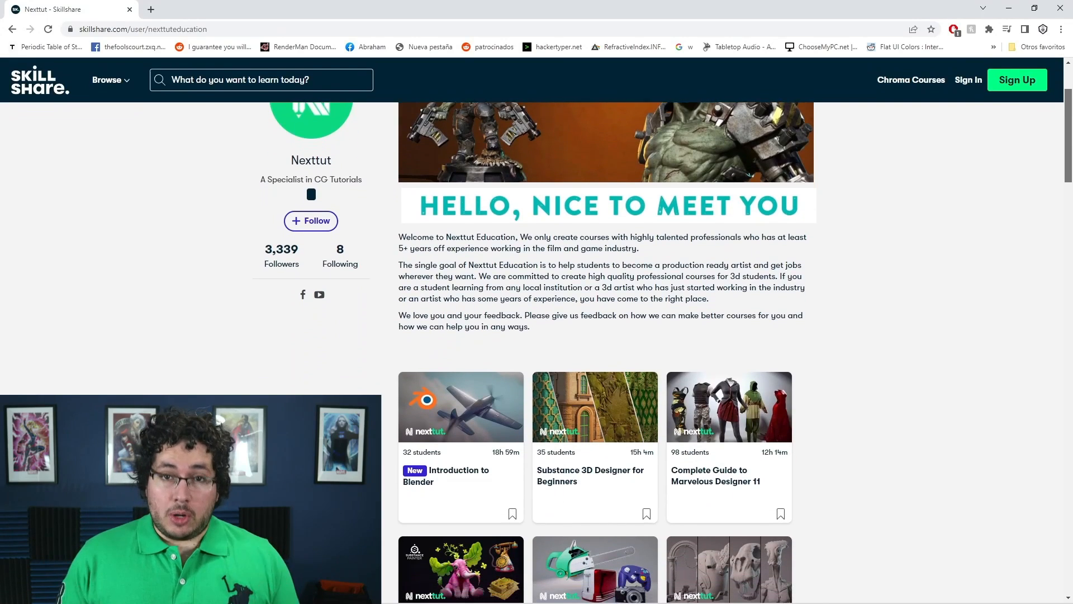
scroll(593, 335, "down", 3)
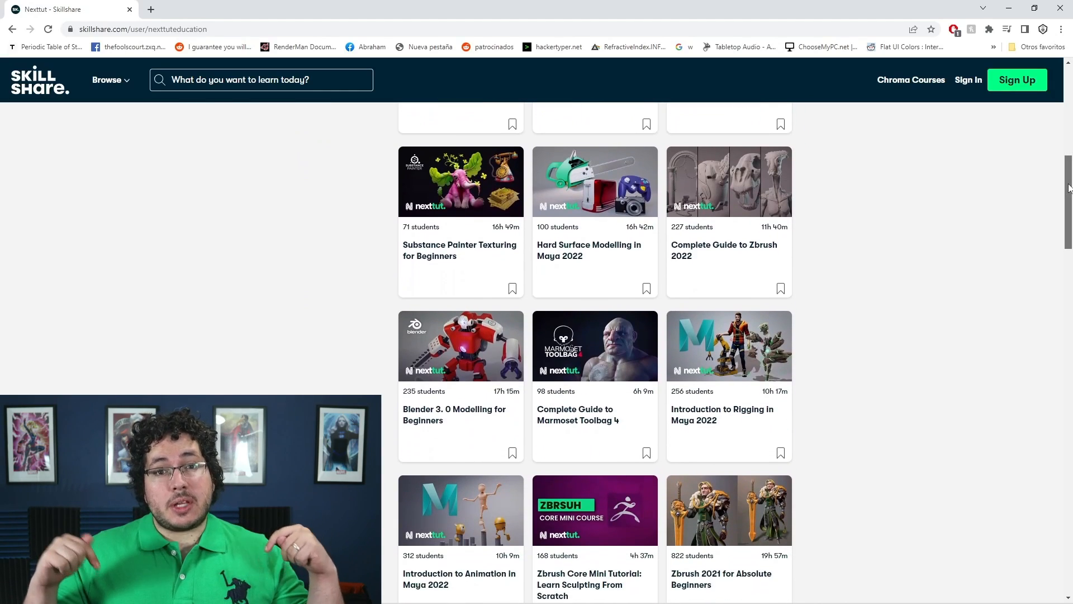
scroll(1069, 179, "down", 2)
left_click_drag(1067, 200, 1043, 325)
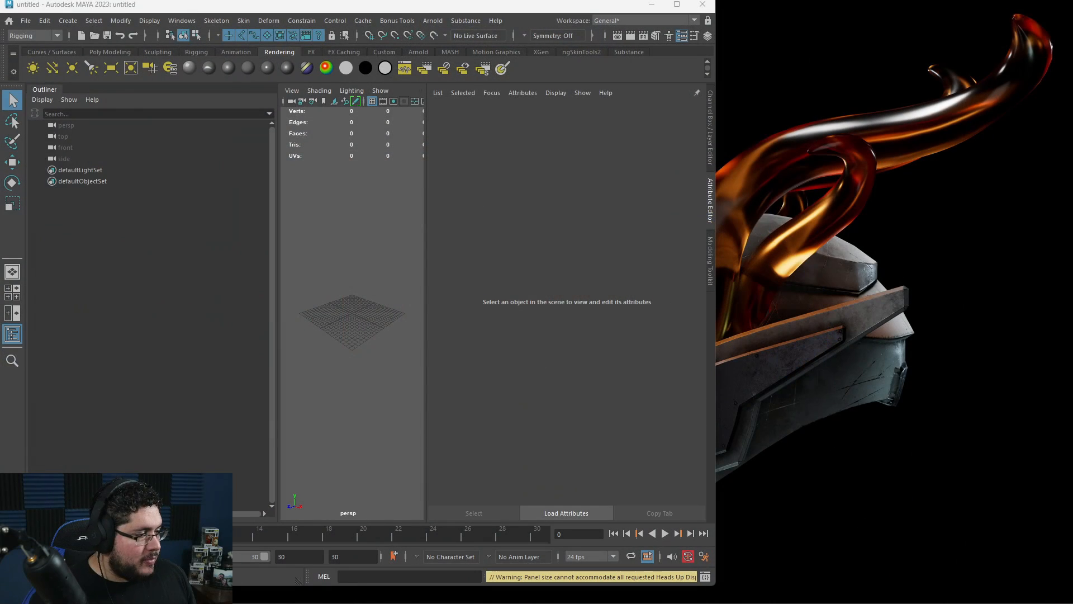
Maximize the Maya window and set the project to the Nextut_Live folder.
left_click(676, 4)
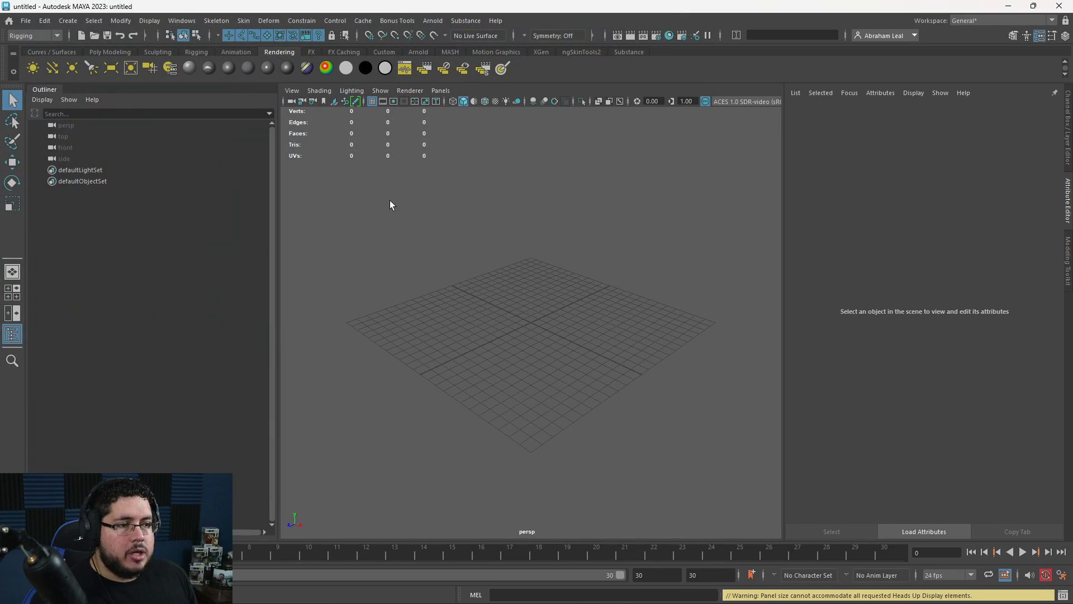
left_click(28, 27)
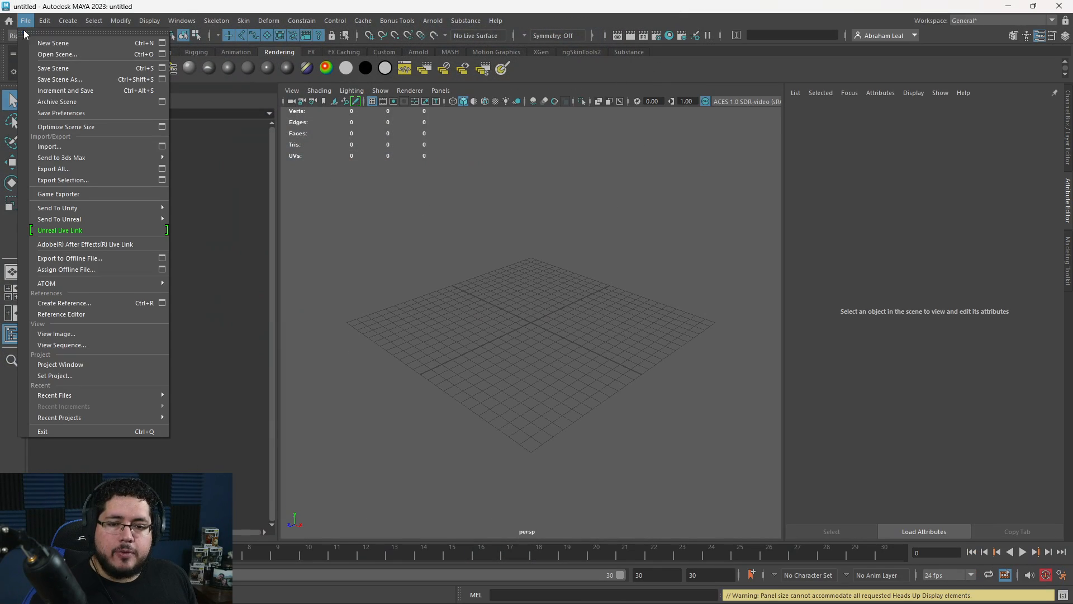
left_click(74, 376)
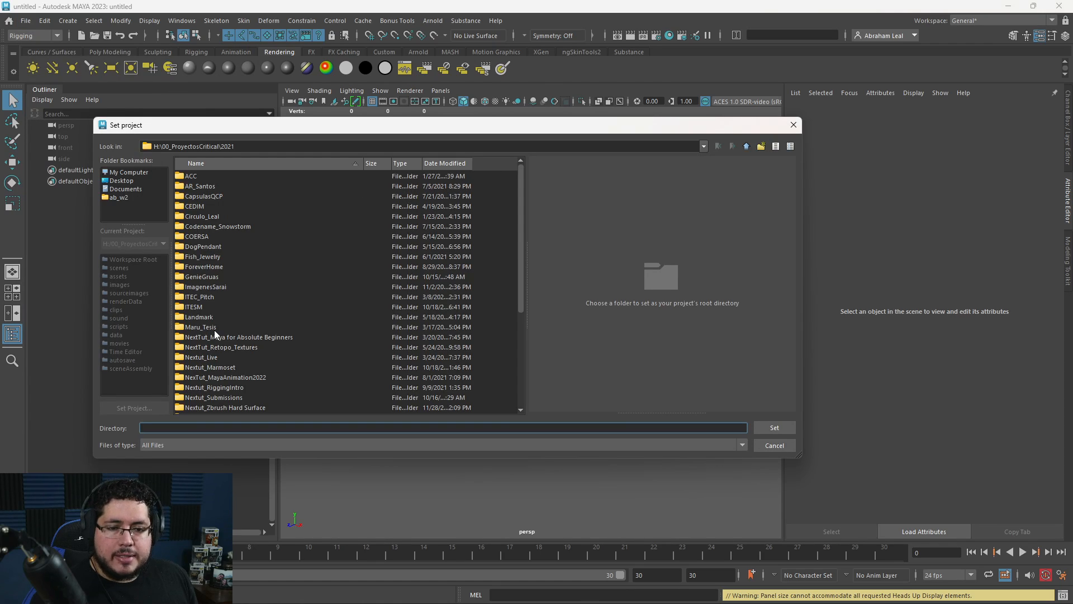
left_click(210, 357)
left_click(772, 426)
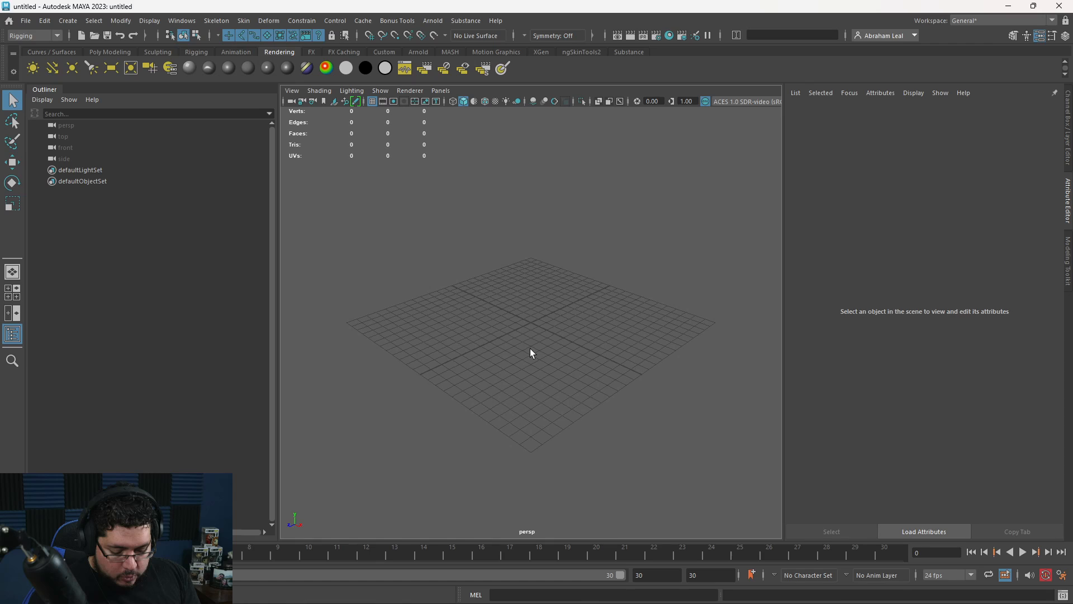
Switch to the front view and load coffin.jpg from sourceimages as an image plane.
key("space")
left_click_drag(530, 348, 521, 382)
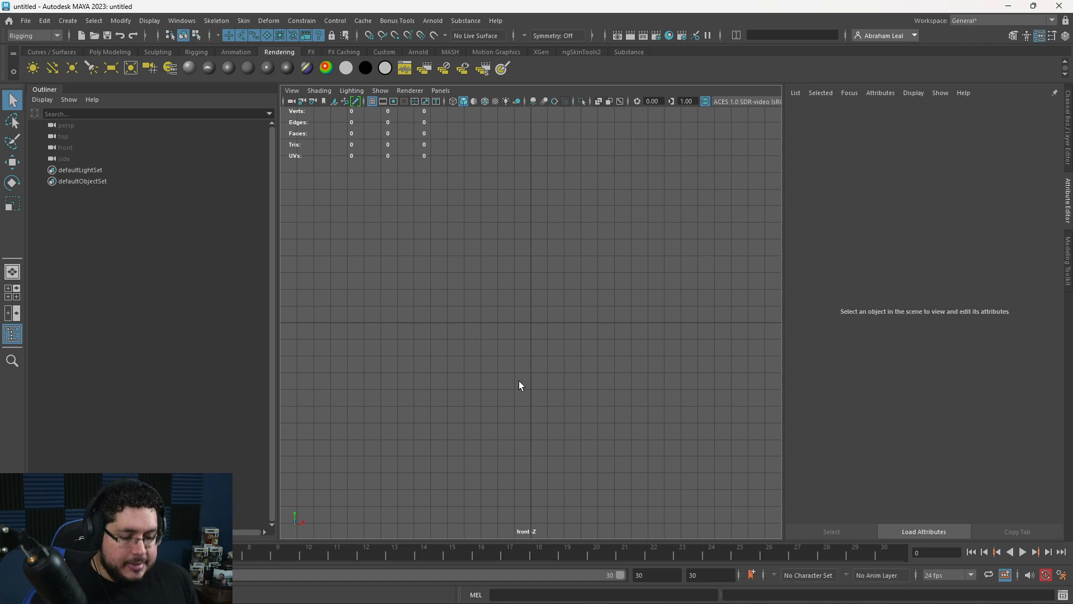
key("ctrl+o")
left_click(798, 124)
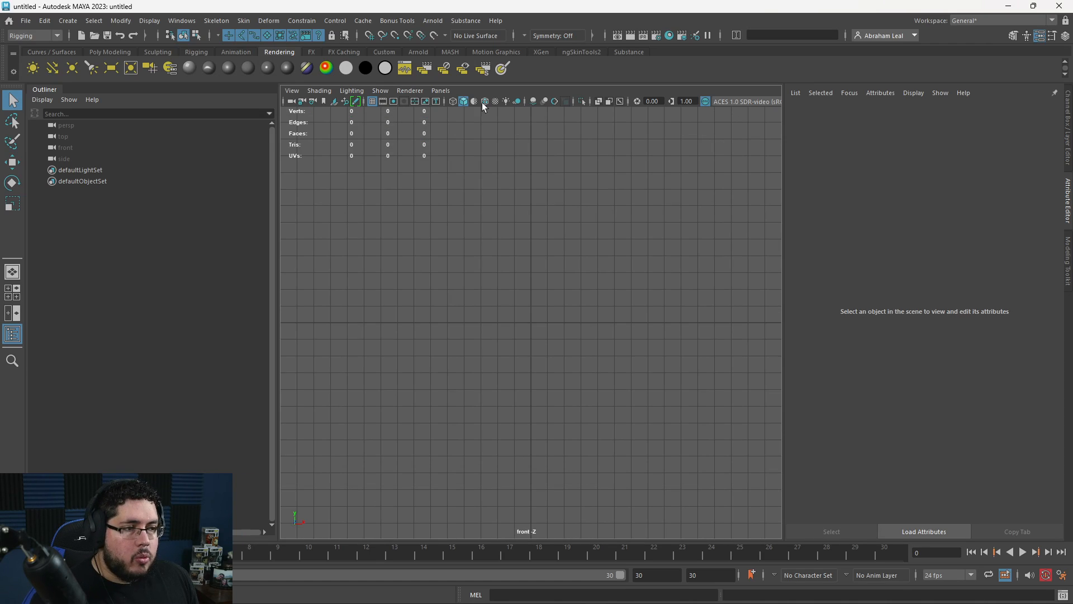
left_click(336, 102)
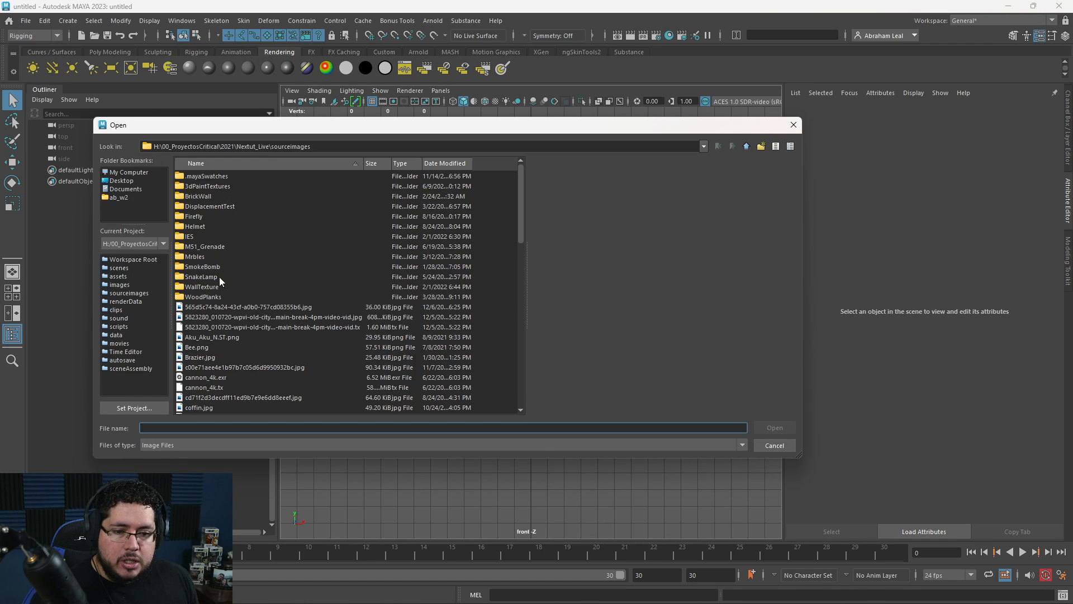
scroll(215, 288, "down", 2)
left_click(198, 347)
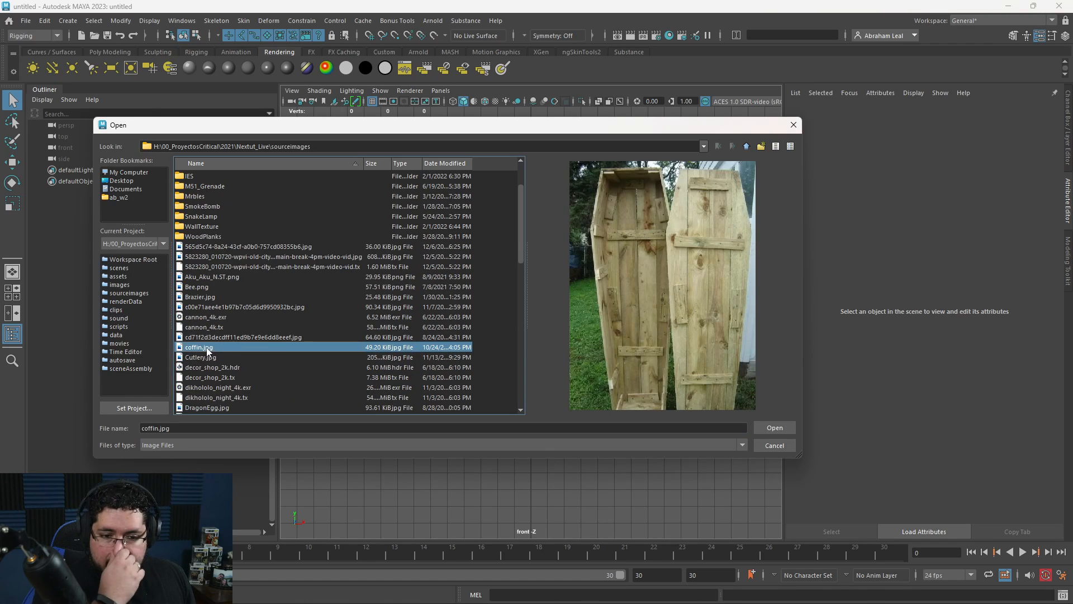
left_click(774, 428)
Scale up the coffin image plane uniformly and raise it above the center of the grid.
key("r")
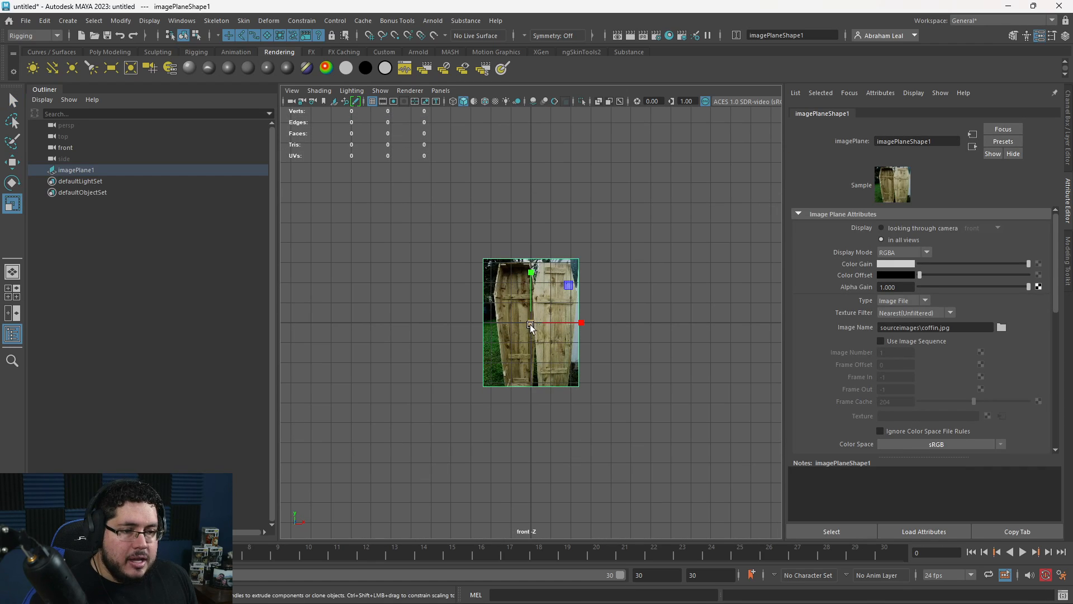
left_click_drag(530, 324, 728, 292)
scroll(551, 313, "down", 2)
key("w")
left_click_drag(531, 285, 531, 122)
scroll(574, 284, "down", 2)
middle_click_drag(577, 282, 579, 390)
scroll(579, 379, "down", 1)
scroll(579, 378, "up", 1)
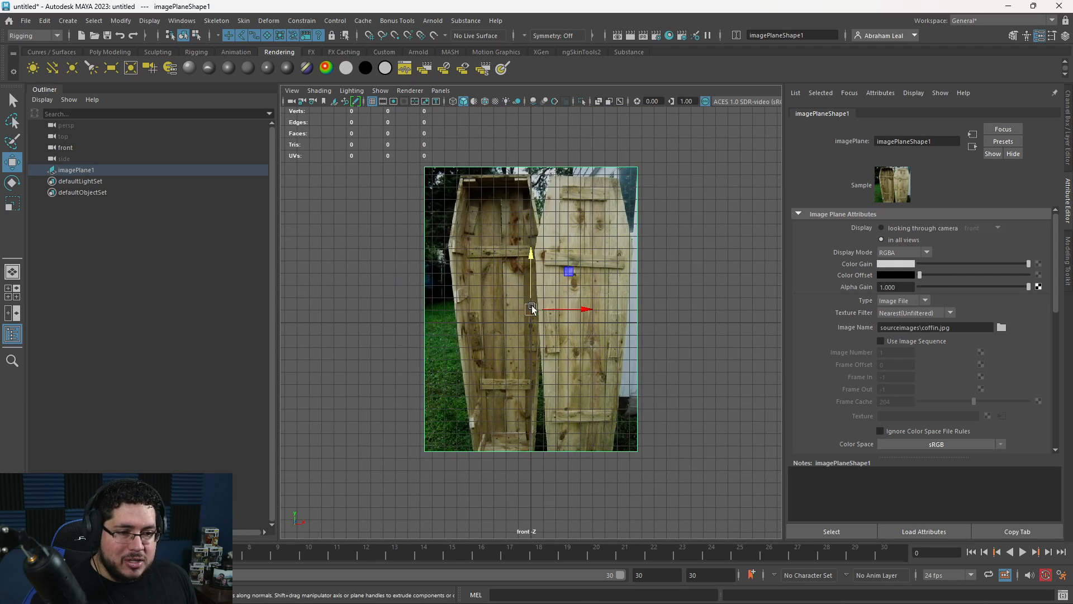
Move the image plane further up to bring its bottom edge close to the ground line.
left_click_drag(532, 305, 522, 176)
scroll(625, 269, "up", 2)
scroll(625, 269, "up", 1)
middle_click_drag(651, 193, 658, 330, "shift")
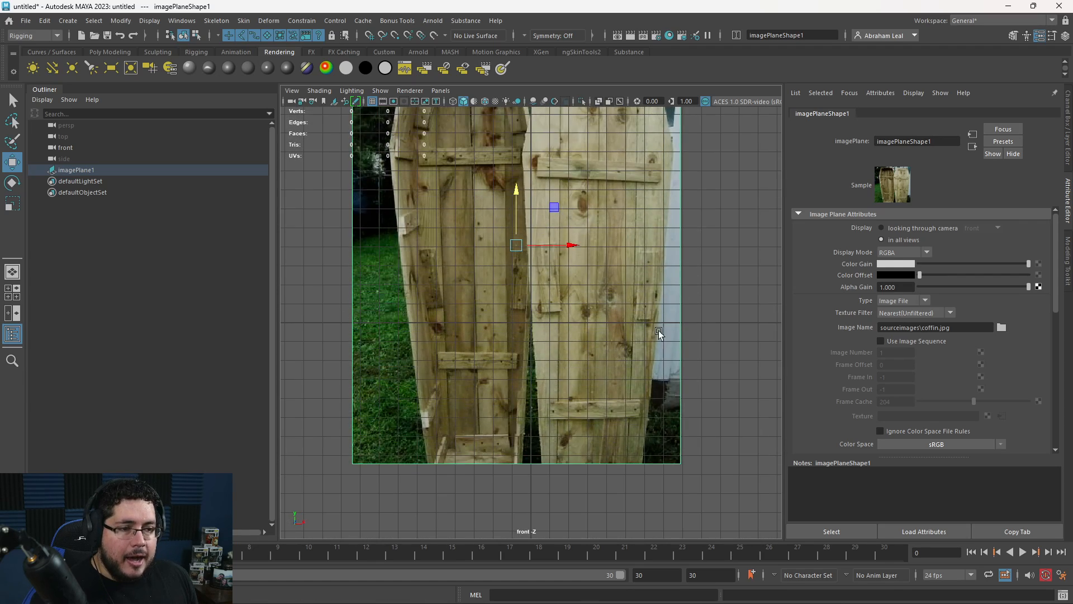
scroll(544, 257, "down", 4)
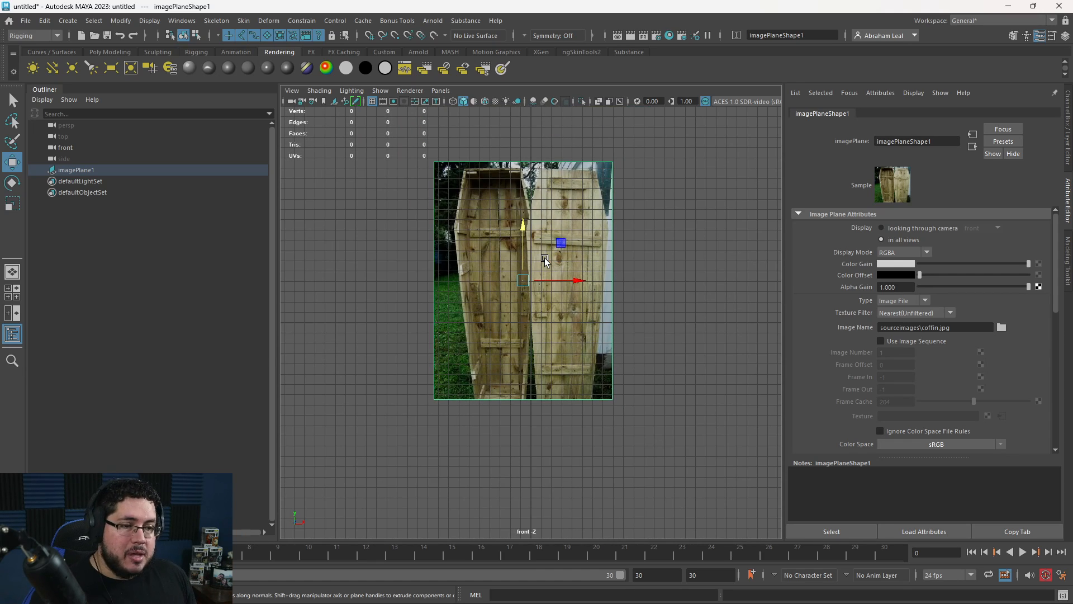
left_click_drag(524, 226, 515, 139)
Shift the image plane sideways so the open coffin is centered on the vertical grid axis.
left_click_drag(576, 196, 580, 196)
middle_click_drag(611, 220, 659, 354, "shift")
key("ctrl+z")
left_click_drag(591, 197, 605, 197)
right_click_drag(605, 196, 705, 241, "alt")
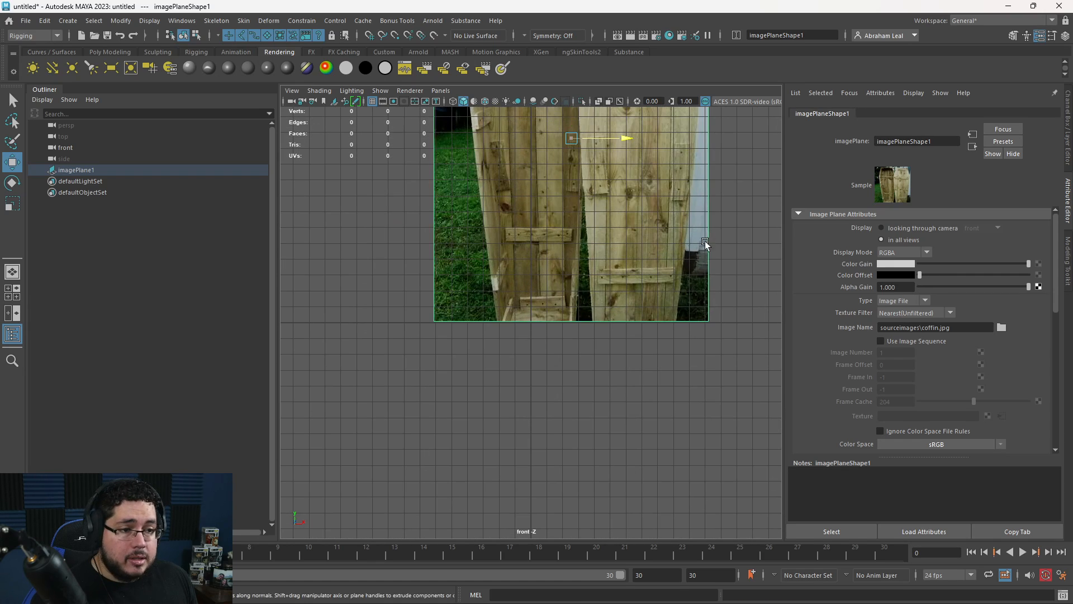
middle_click_drag(705, 243, 666, 349, "shift")
right_click_drag(709, 278, 679, 252, "alt")
middle_click_drag(679, 251, 693, 310, "shift")
key("ctrl+z")
left_click(740, 279)
right_click_drag(739, 279, 706, 319, "alt")
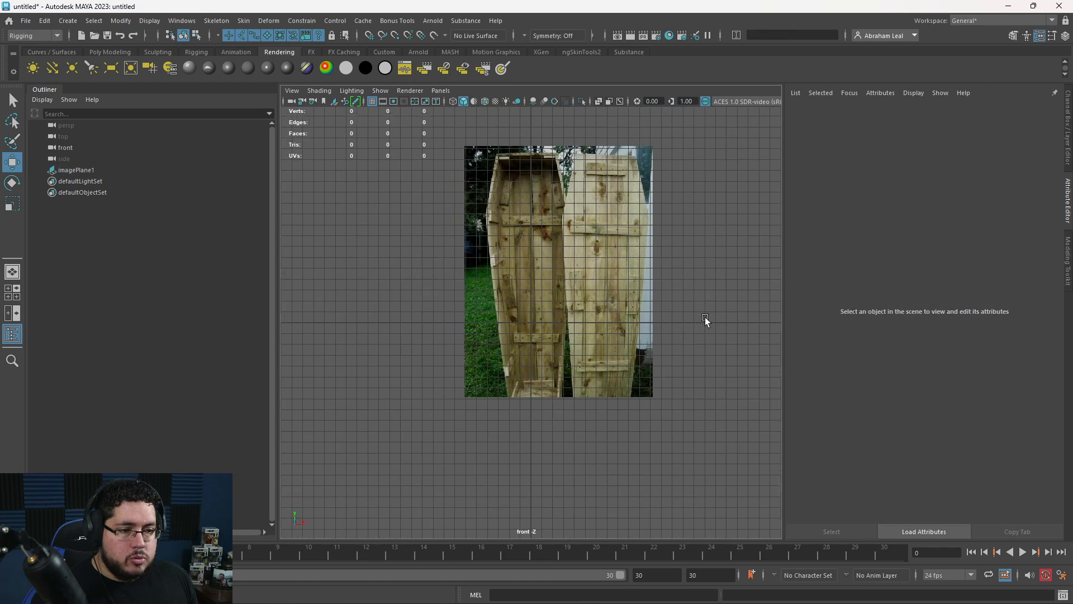
Raise the image plane until its bottom edge rests on the ground line, leaving it deselected.
middle_click_drag(719, 270, 676, 352, "alt")
left_click(503, 304)
left_click_drag(513, 301, 510, 227)
left_click(671, 273)
right_click_drag(503, 262, 555, 303, "alt")
middle_click_drag(492, 276, 515, 325, "alt")
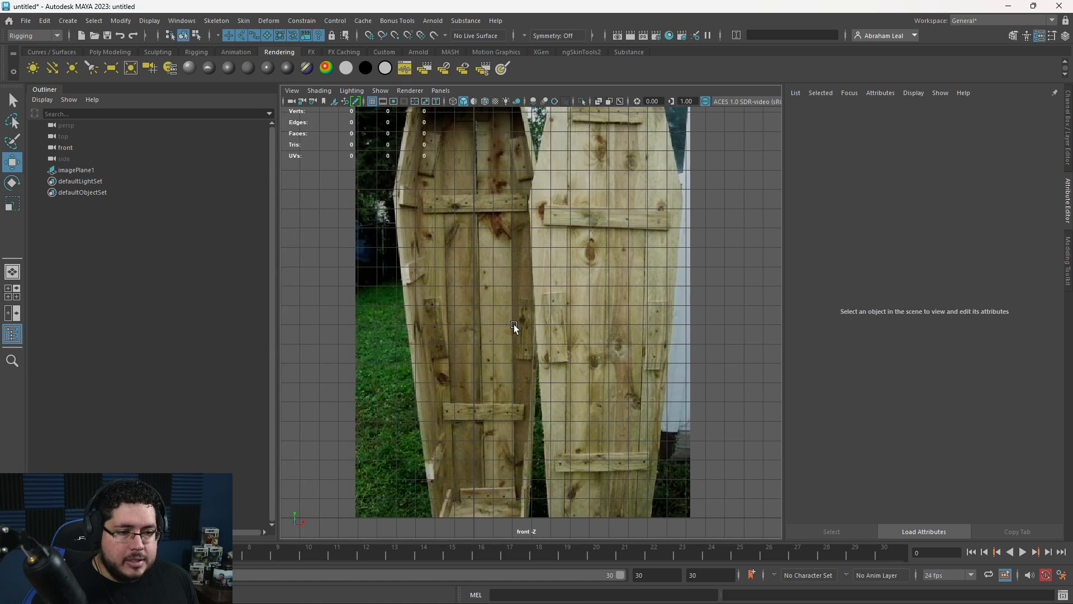
scroll(514, 325, "down", 1)
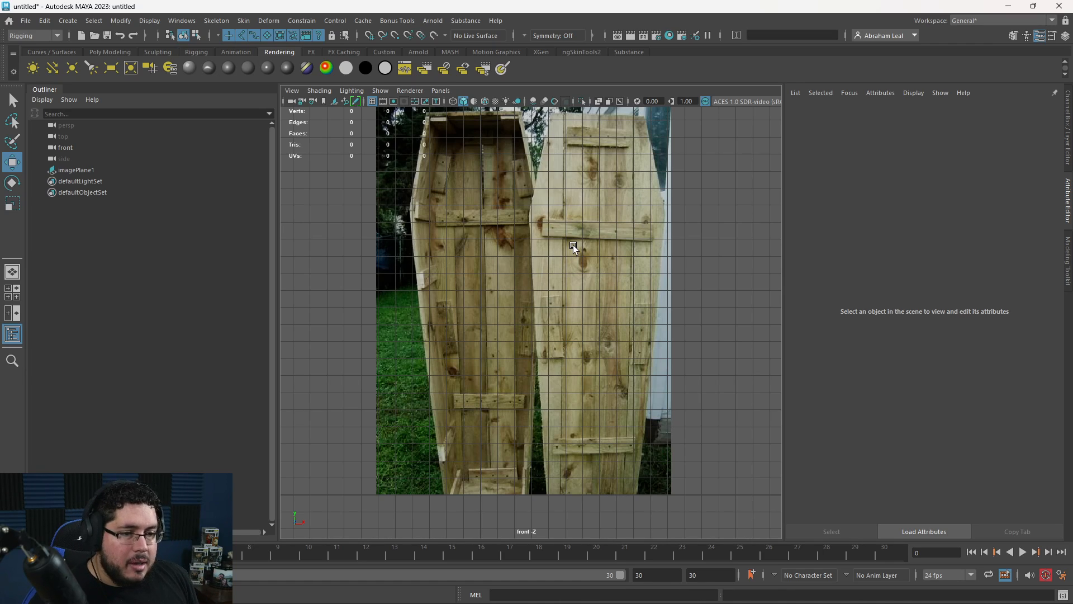
left_click(575, 276)
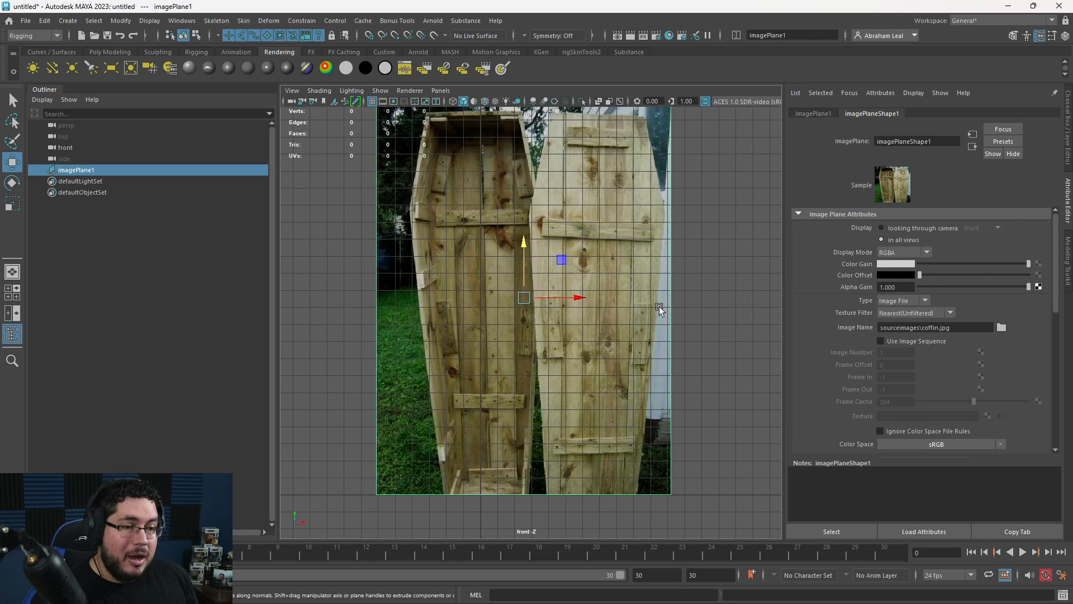
left_click(722, 290)
scroll(552, 277, "down", 2)
scroll(579, 288, "up", 4)
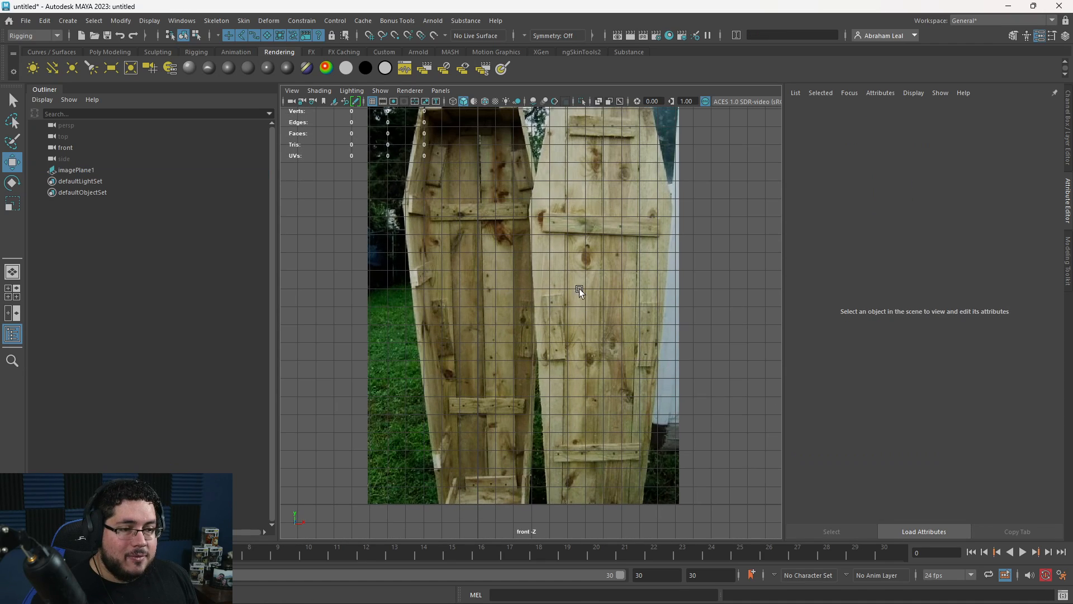
scroll(519, 281, "down", 2)
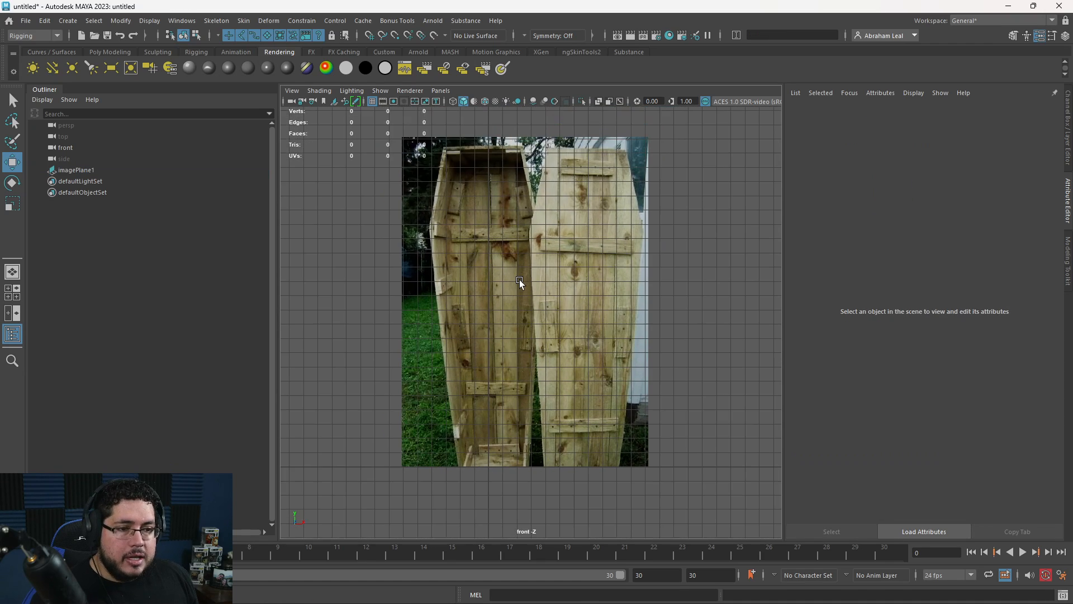
scroll(519, 281, "up", 3)
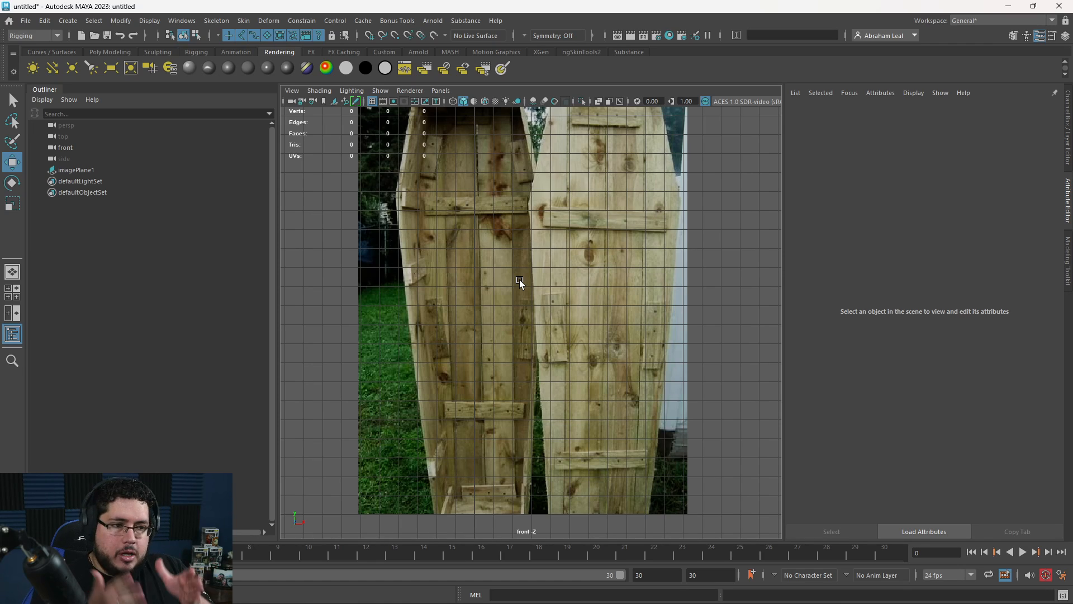
scroll(519, 281, "down", 2)
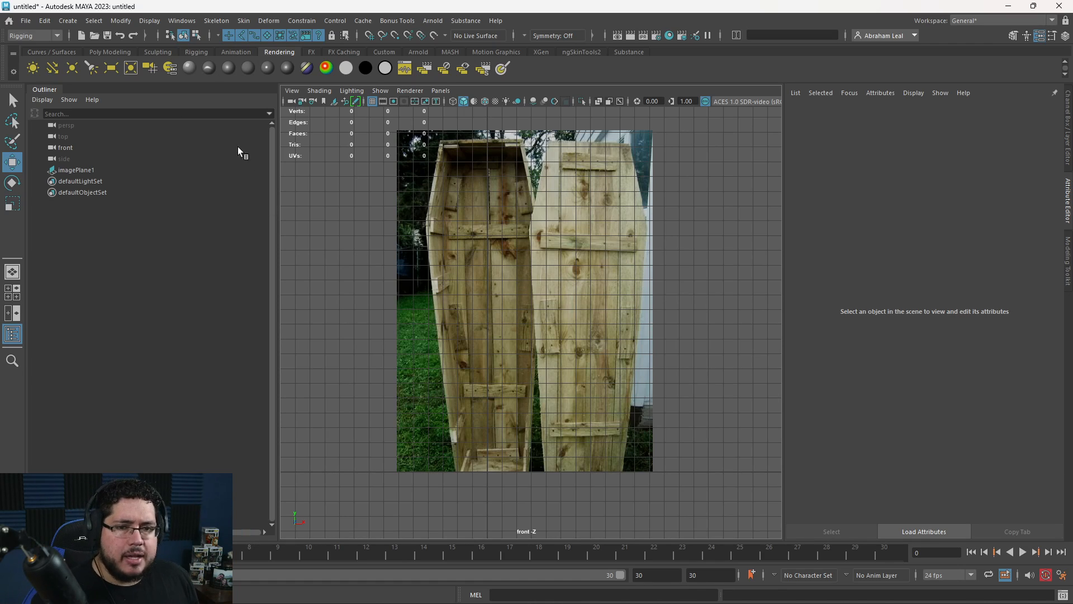
Create a polygon plane and scale it uniformly to about 6.567 over the open coffin.
left_click(103, 52)
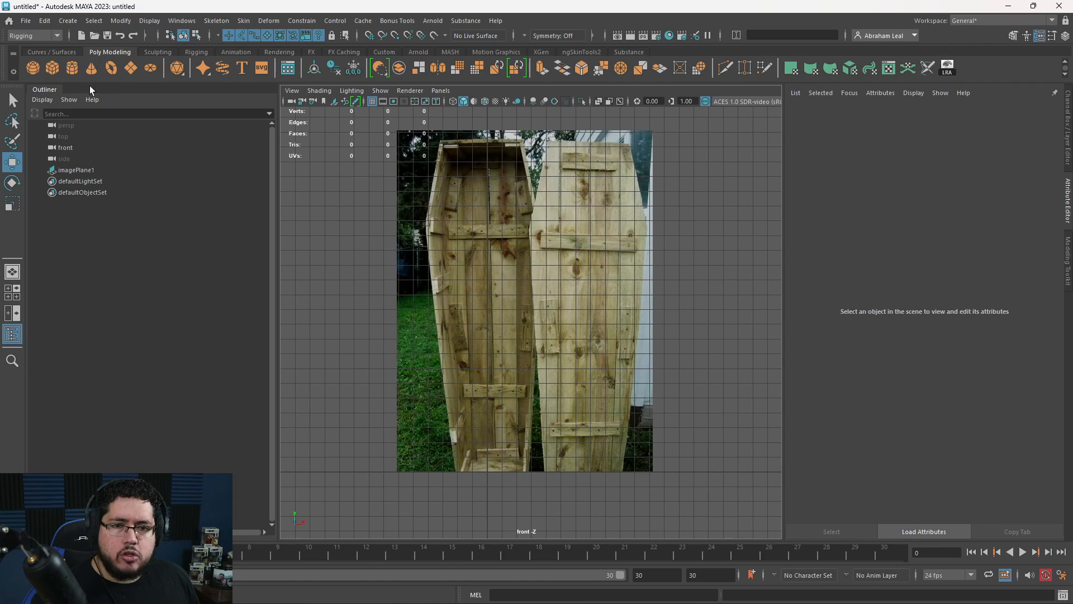
left_click(133, 72)
key("r")
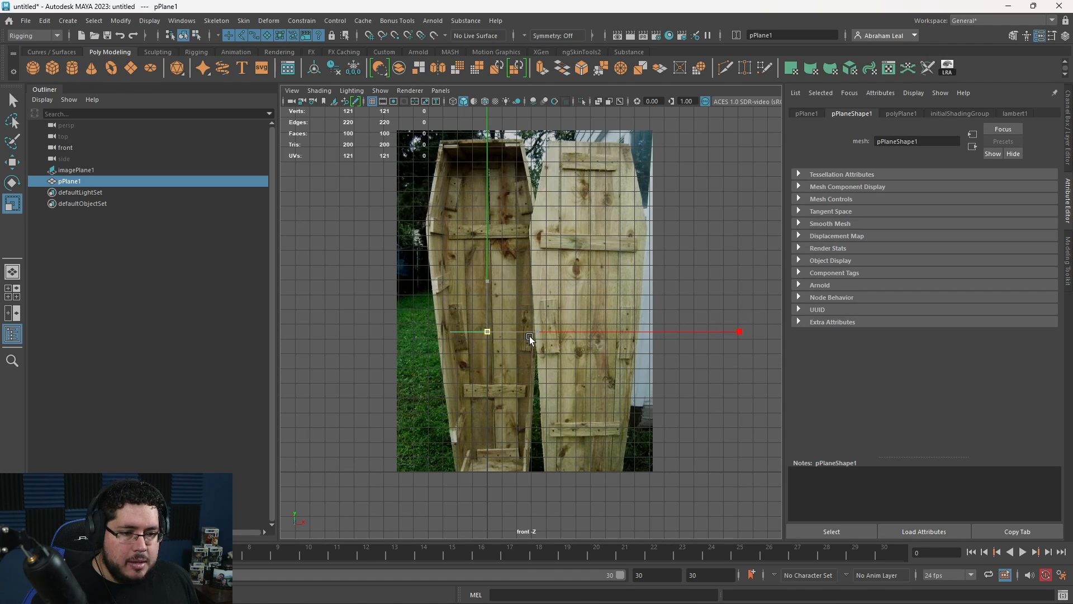
left_click_drag(529, 336, 545, 337)
Rotate the polygon plane upright by setting its Rotate X to 90.
key("e")
left_click_drag(488, 304, 488, 351)
key("ctrl+a")
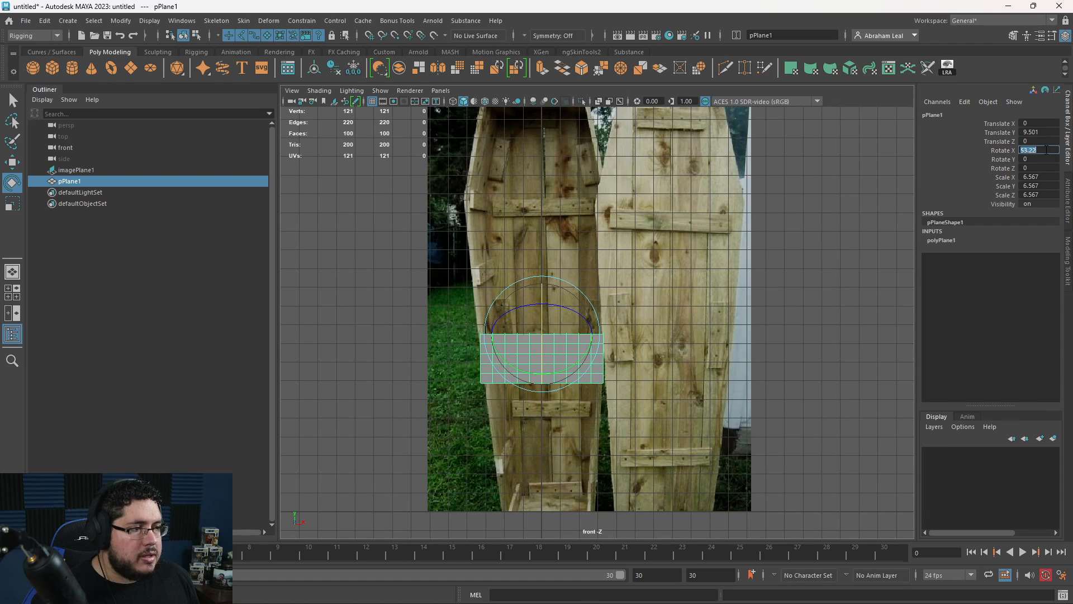
type("90")
key("Return")
Push the coffin image plane back in depth behind the polygon plane in perspective, and return to the front view.
left_click(838, 298)
key("space")
left_click(837, 299)
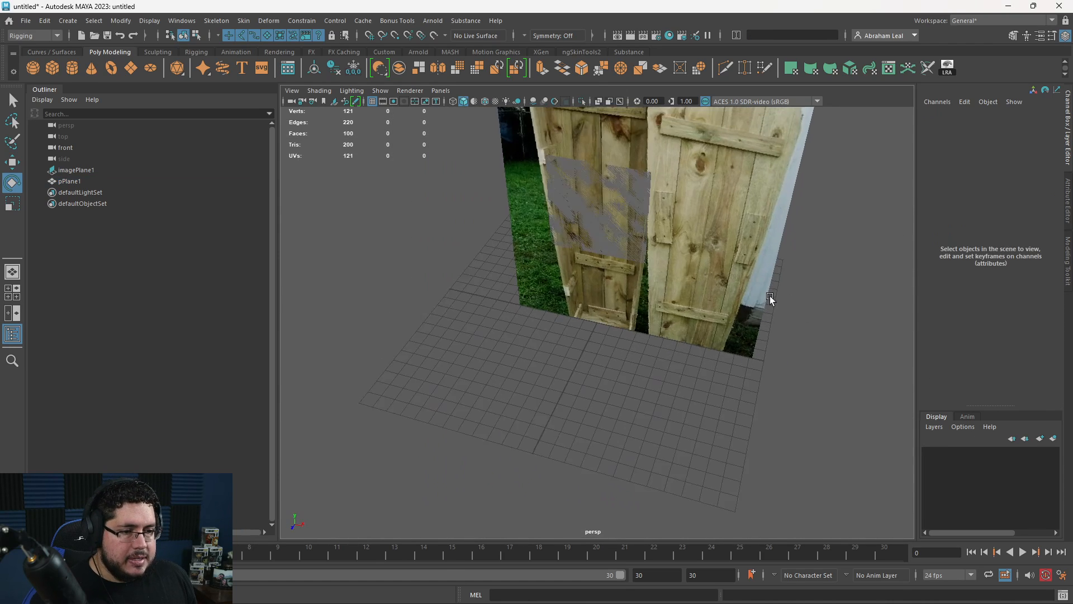
scroll(760, 288, "down", 3)
left_click(703, 239)
key("w")
left_click_drag(612, 256, 644, 187)
key("space")
left_click_drag(690, 272, 693, 299)
Set the polygon plane's Subdivisions Width and Subdivisions Height to 1.
left_click(544, 309)
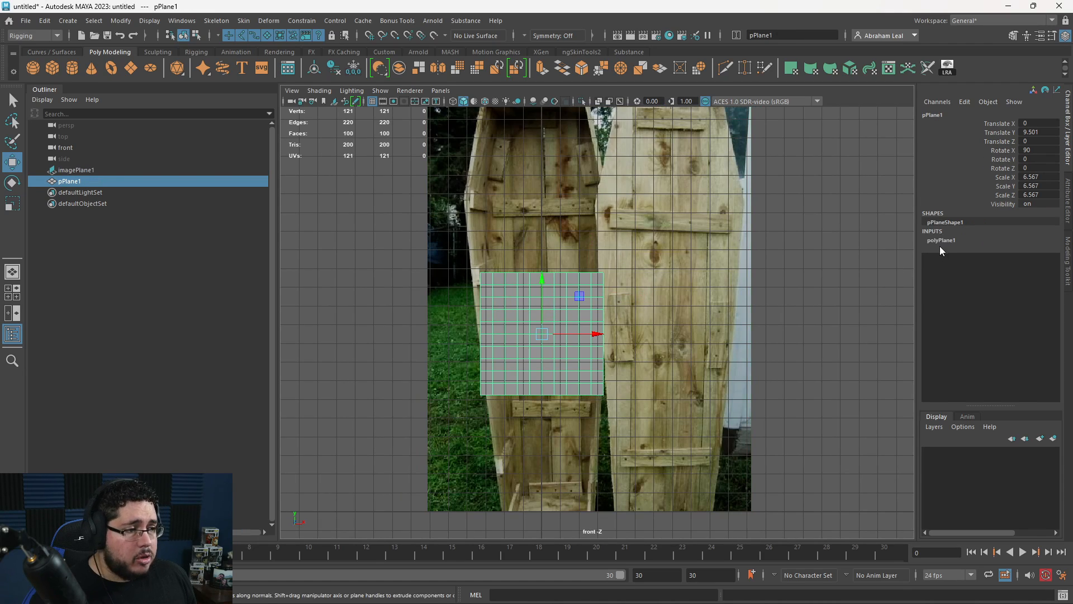
left_click(941, 242)
left_click_drag(1028, 275, 1032, 281)
type("1")
key("Return")
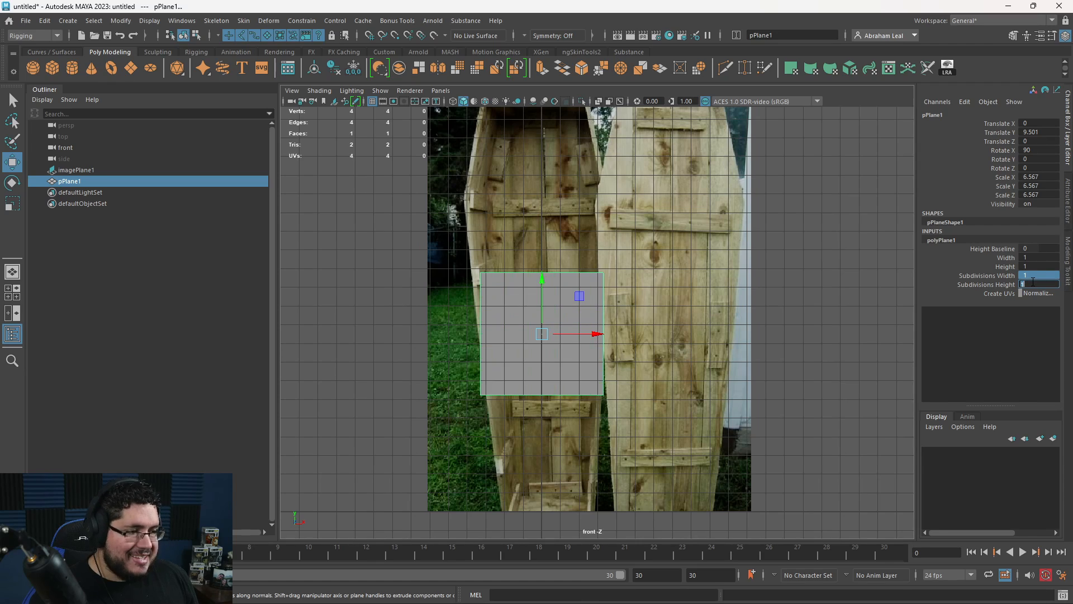
Move the plane's two bottom vertices down to the foot of the open coffin and scale them inward to match its width.
left_click(517, 304)
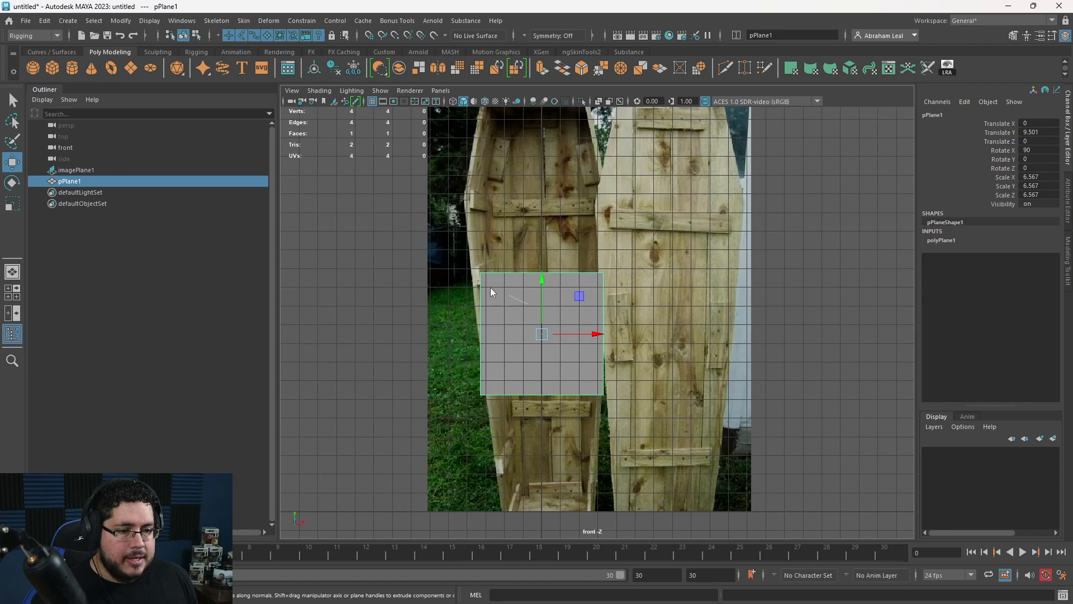
right_click_drag(491, 288, 456, 288)
left_click_drag(671, 361, 450, 428)
middle_click_drag(550, 314, 546, 447)
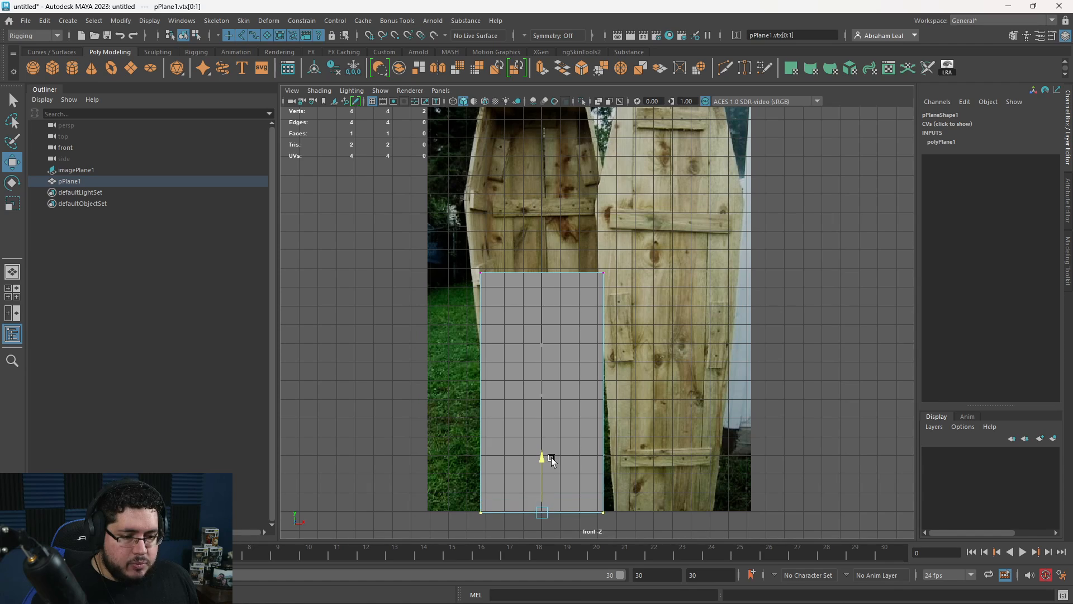
key("r")
left_click_drag(593, 512, 575, 509)
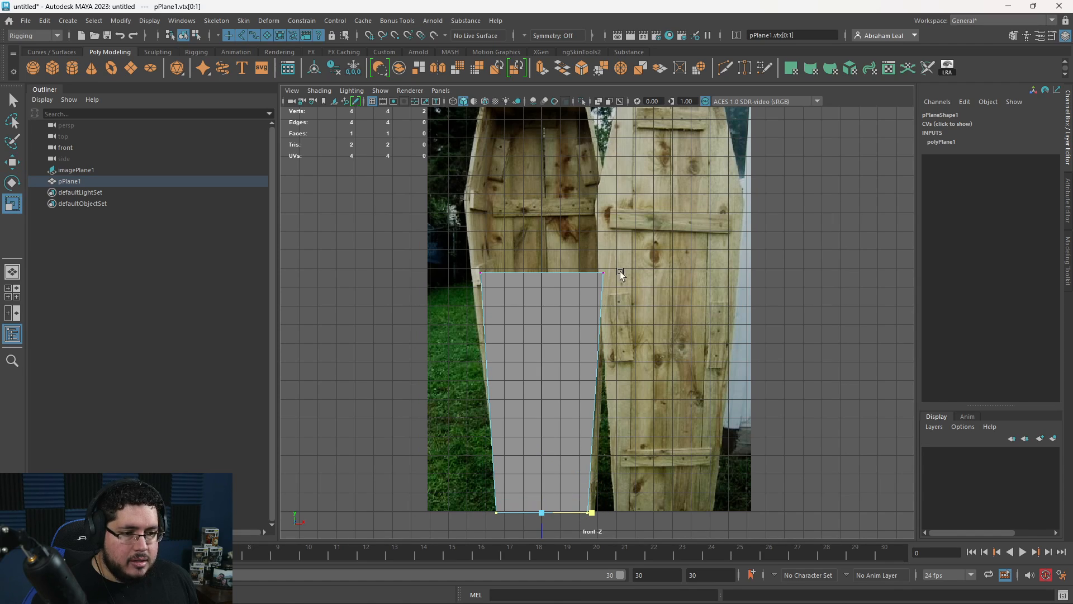
Raise the plane's two upper vertices to the open coffin's shoulder line and scale them outward to match its widest point.
left_click_drag(619, 270, 472, 311)
key("w")
left_click_drag(544, 229, 544, 157)
key("r")
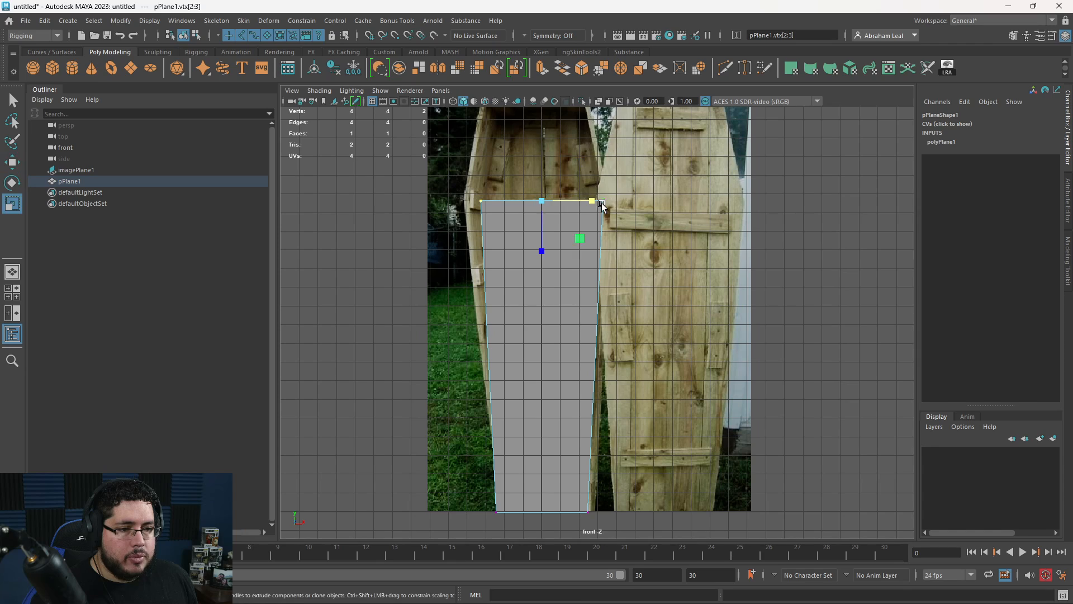
left_click_drag(594, 200, 607, 198)
key("w")
left_click_drag(544, 179, 544, 174)
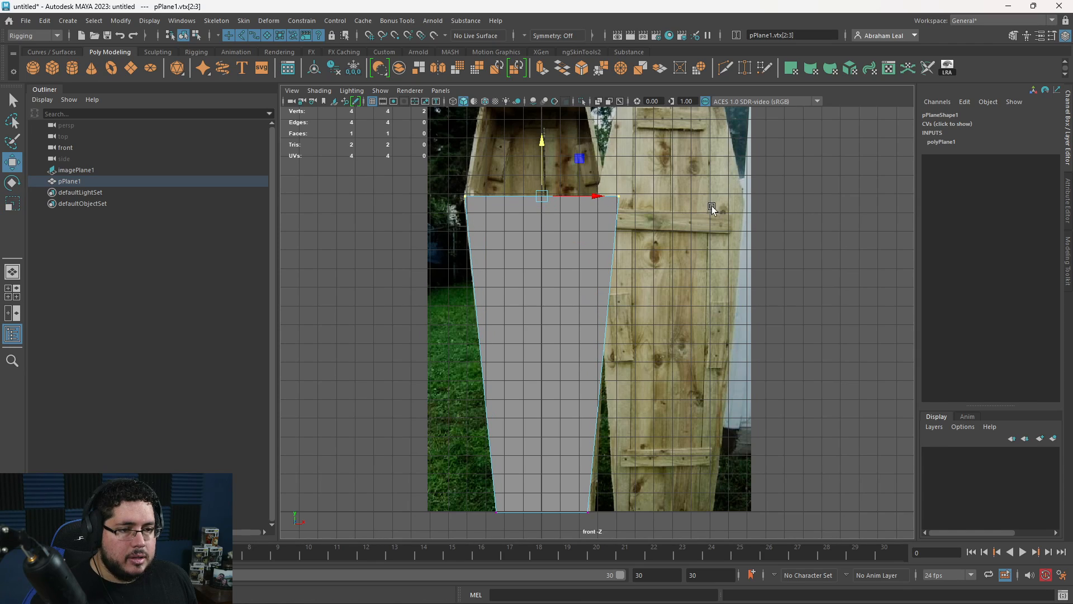
Extrude the plane's top edge up to the head of the coffin and scale it inward to form the tapered upper section.
middle_click_drag(809, 234, 818, 284, "alt")
right_click_drag(540, 268, 542, 203)
left_click(529, 253)
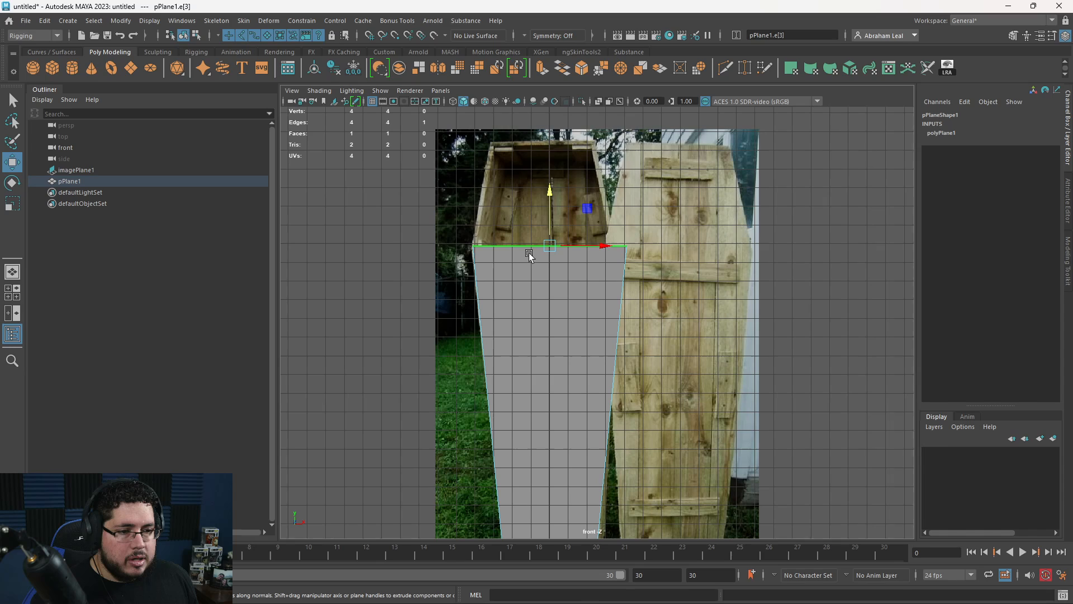
key("ctrl+e")
key("w")
left_click_drag(549, 196, 546, 92)
key("r")
left_click_drag(596, 139, 580, 134)
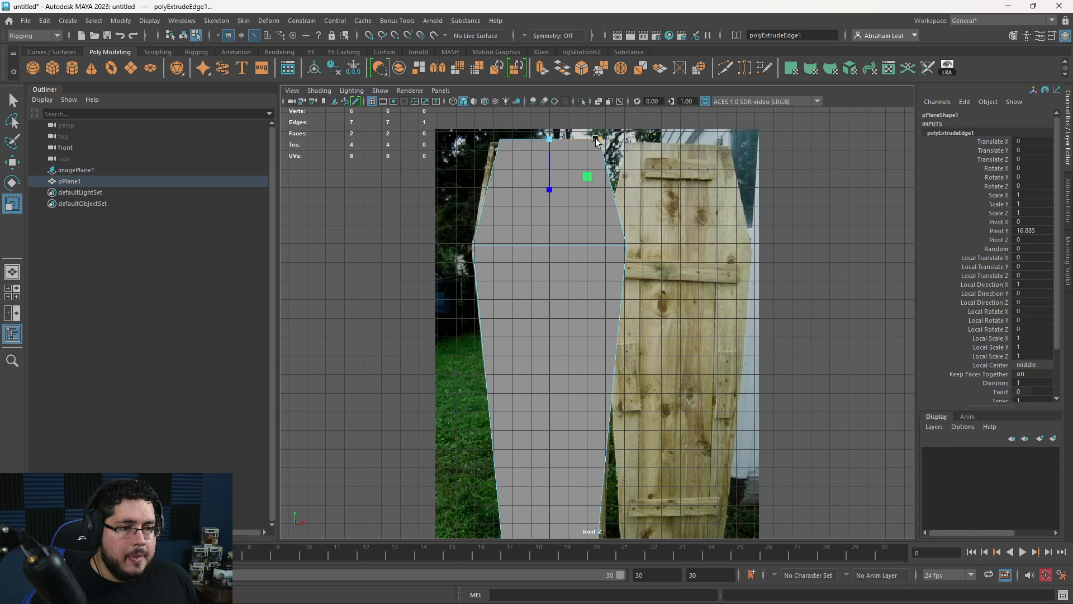
key("w")
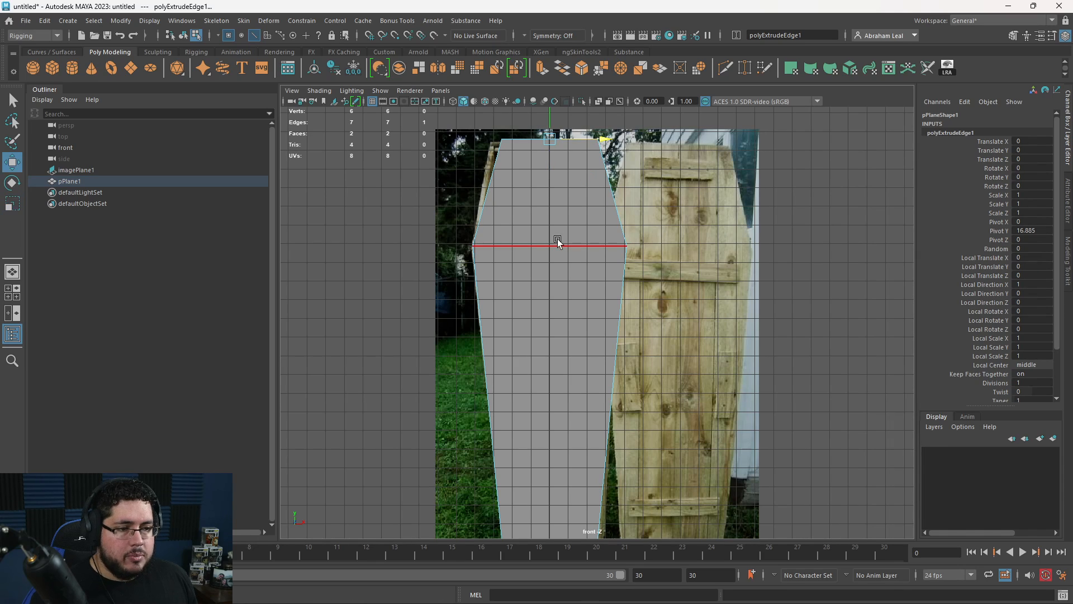
Scale the two head vertices slightly inward to refine the top width, and return to object mode with the whole plane framed.
right_click_drag(557, 239, 545, 203)
left_click_drag(454, 160, 462, 163)
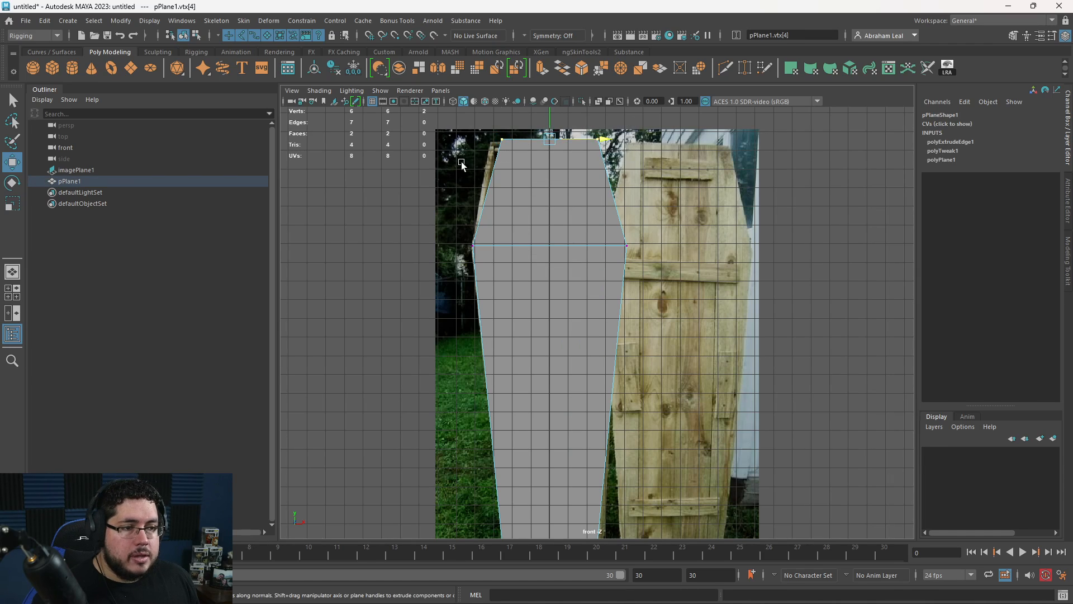
key("r")
left_click(606, 139)
key("ctrl+z")
left_click_drag(601, 139, 599, 140)
right_click_drag(566, 189, 617, 236)
key("f")
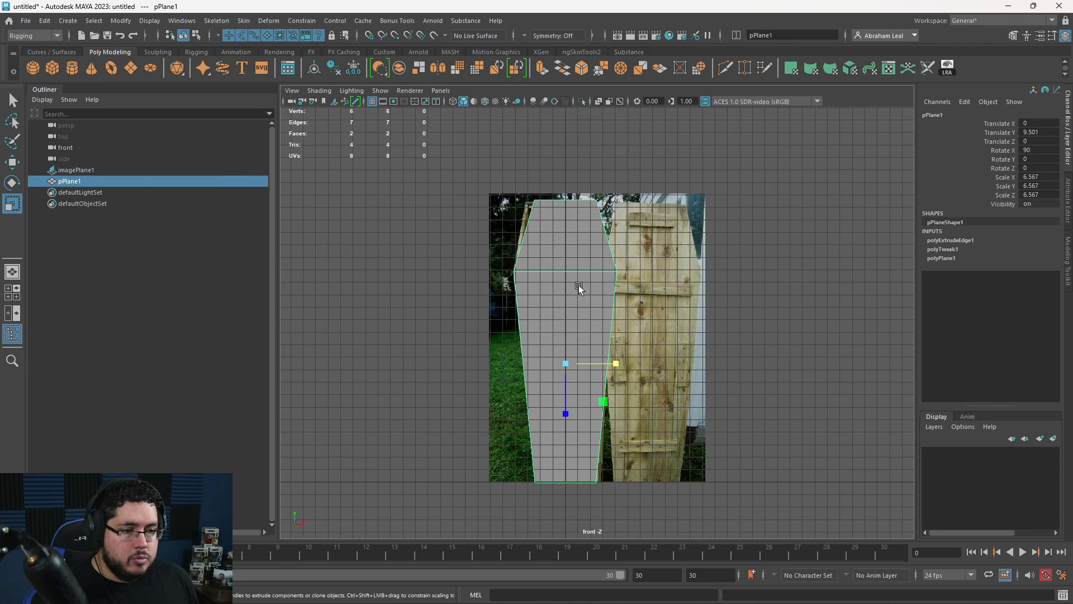
Rename the coffin-shaped plane as base.
double_click(139, 182)
type("base")
key("Return")
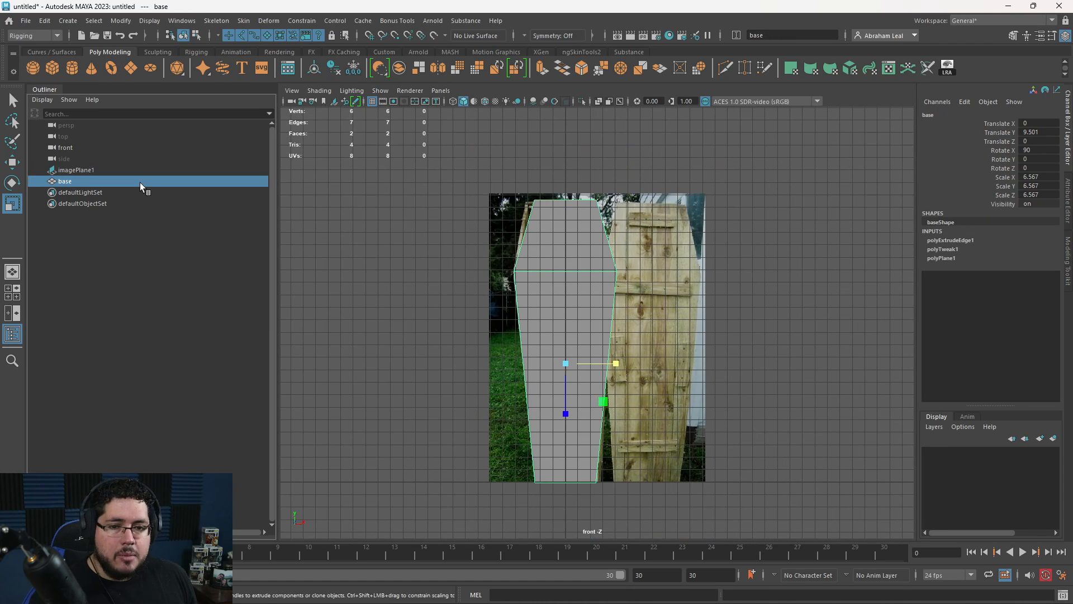
Duplicate the base object and hide the original as a backup.
key("ctrl+d")
left_click(111, 181)
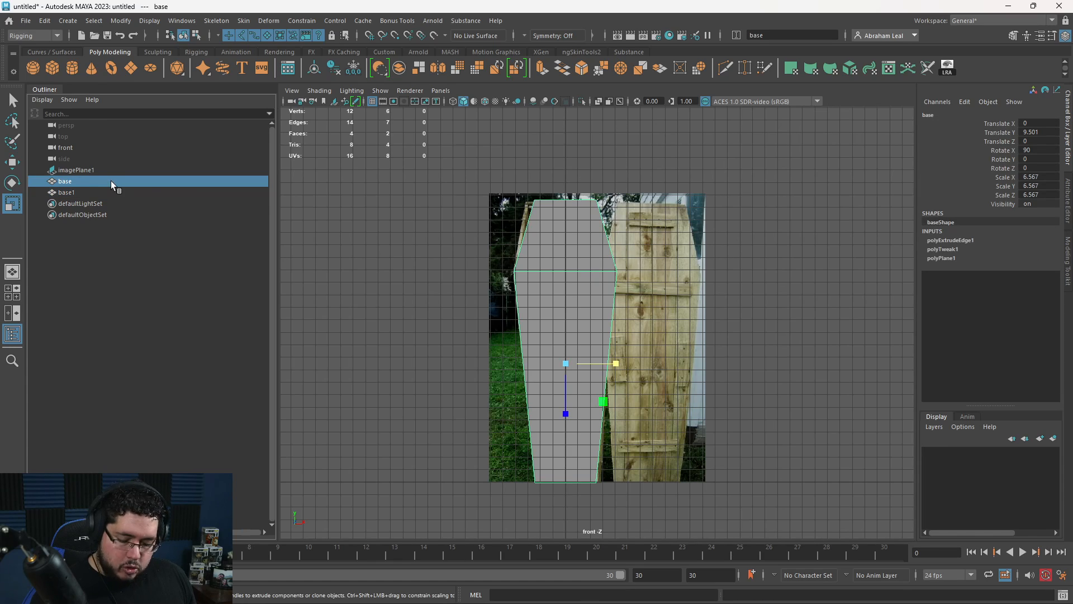
key("ctrl+h")
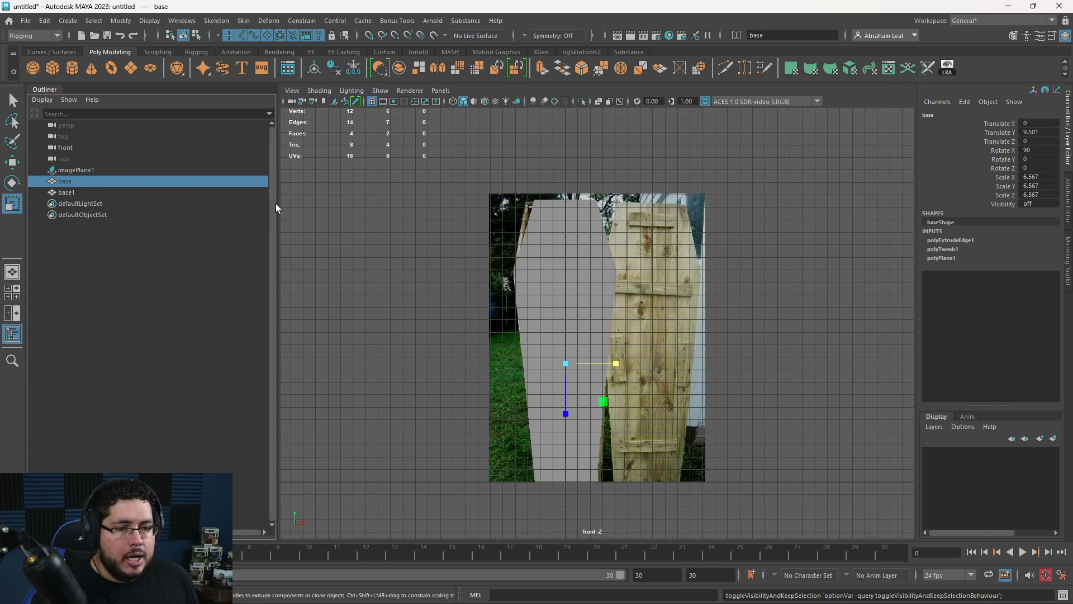
In wireframe display, cut three lengthwise edge loops into the duplicate with Multi-Cut, following the plank joints in the reference.
left_click(562, 231)
key("4")
scroll(581, 271, "up", 3)
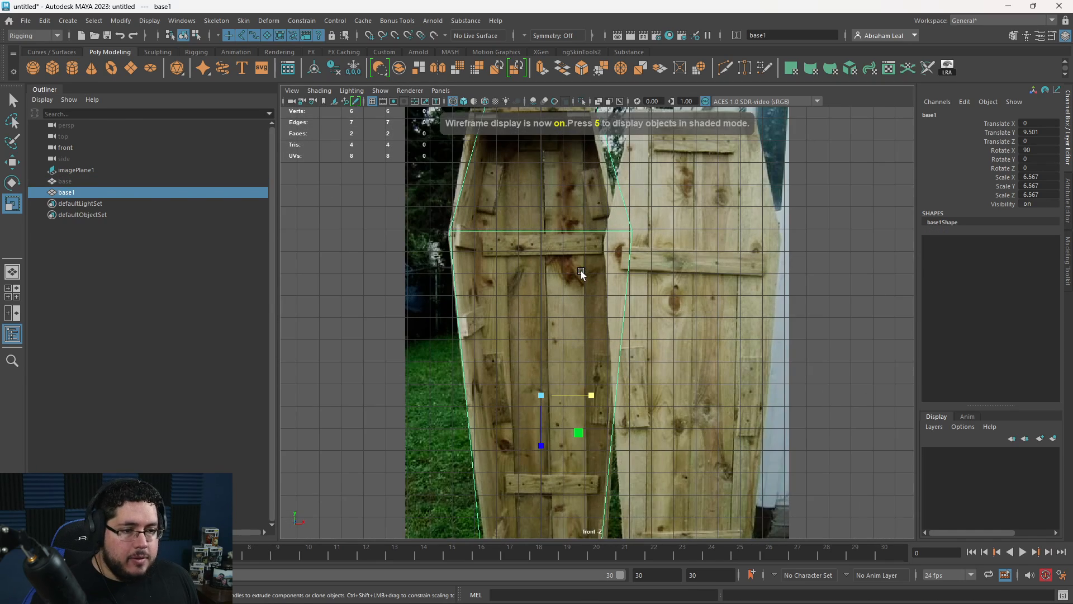
scroll(581, 271, "down", 3)
scroll(580, 264, "up", 3)
scroll(588, 265, "down", 1)
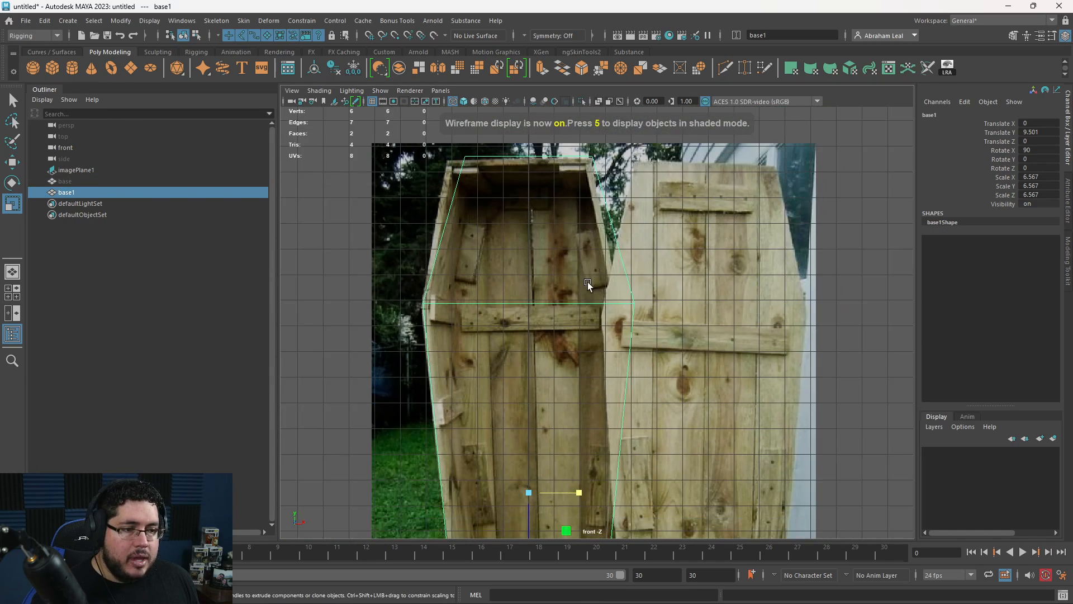
scroll(588, 281, "up", 2)
scroll(598, 308, "down", 3)
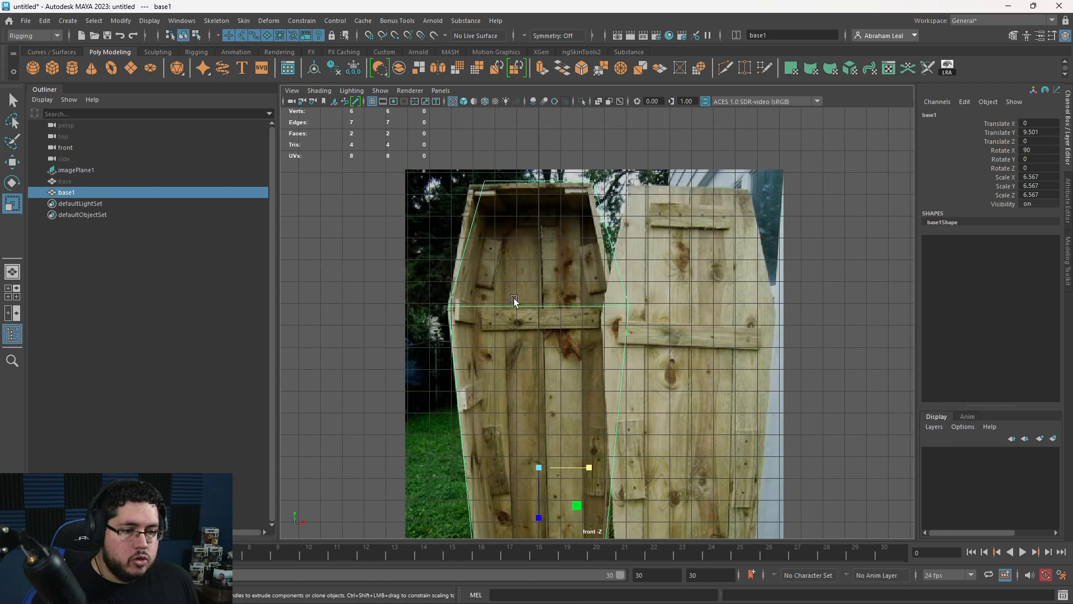
left_click(725, 68)
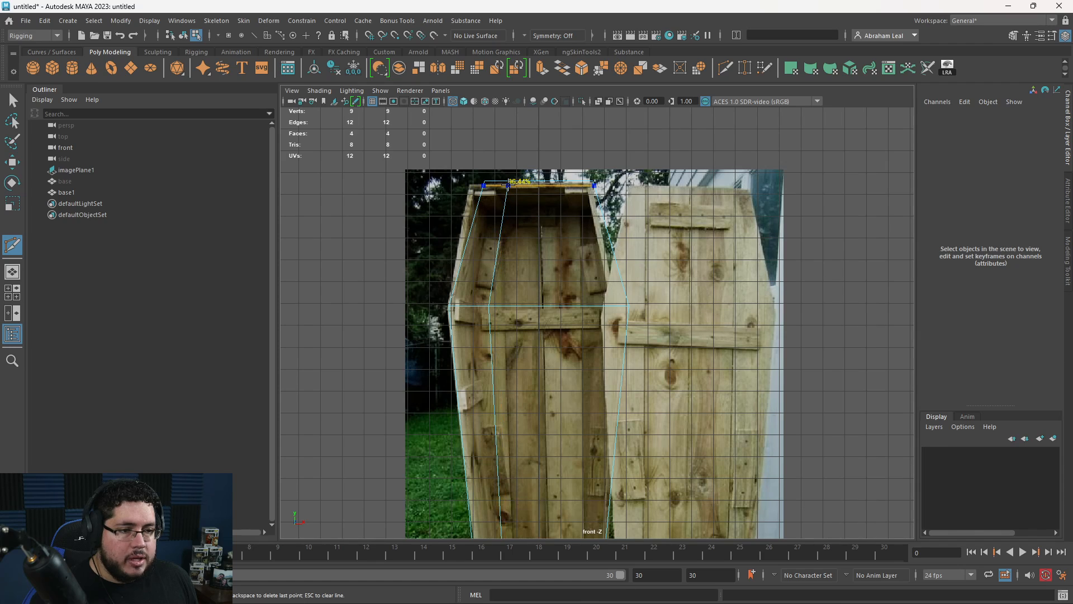
left_click(540, 183, "ctrl")
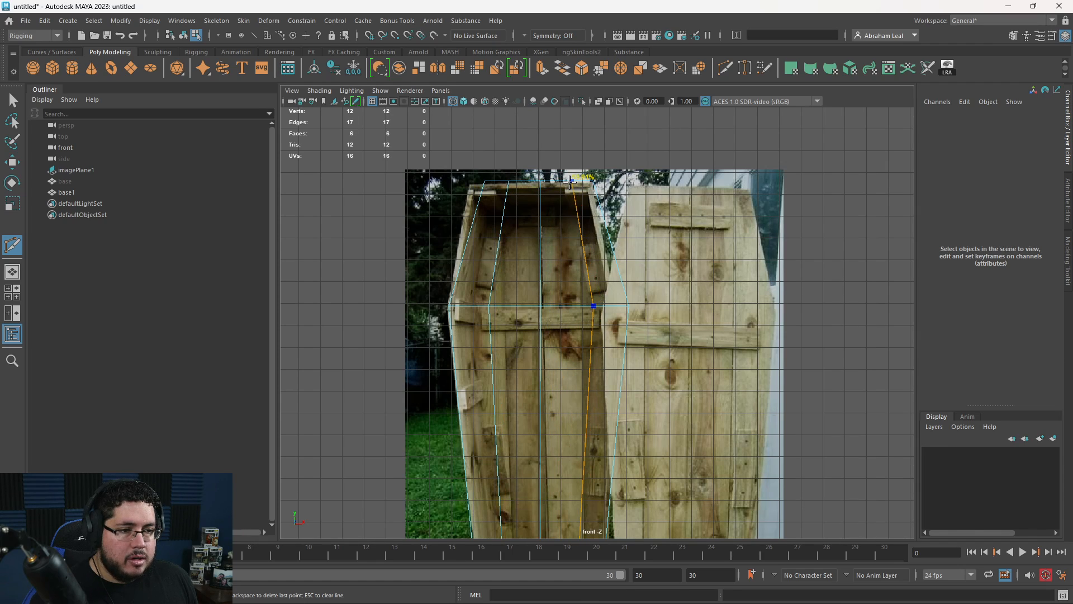
left_click(571, 182, "ctrl")
key("q")
Straighten the lengthwise edge loops by scaling each one flat along X so that they run vertically.
middle_click_drag(613, 310, 613, 222, "alt")
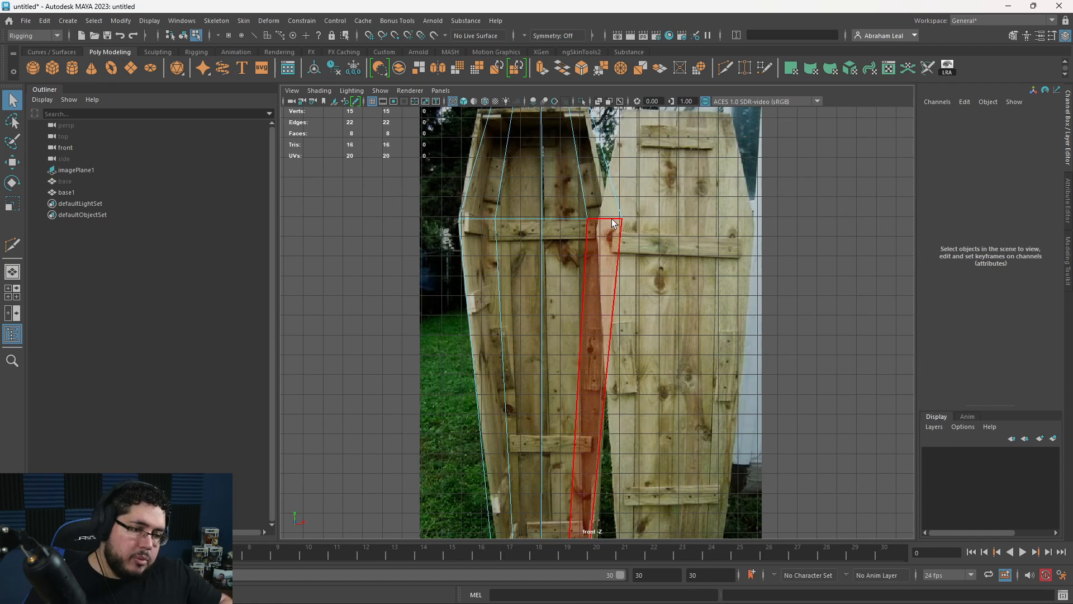
double_click(589, 240)
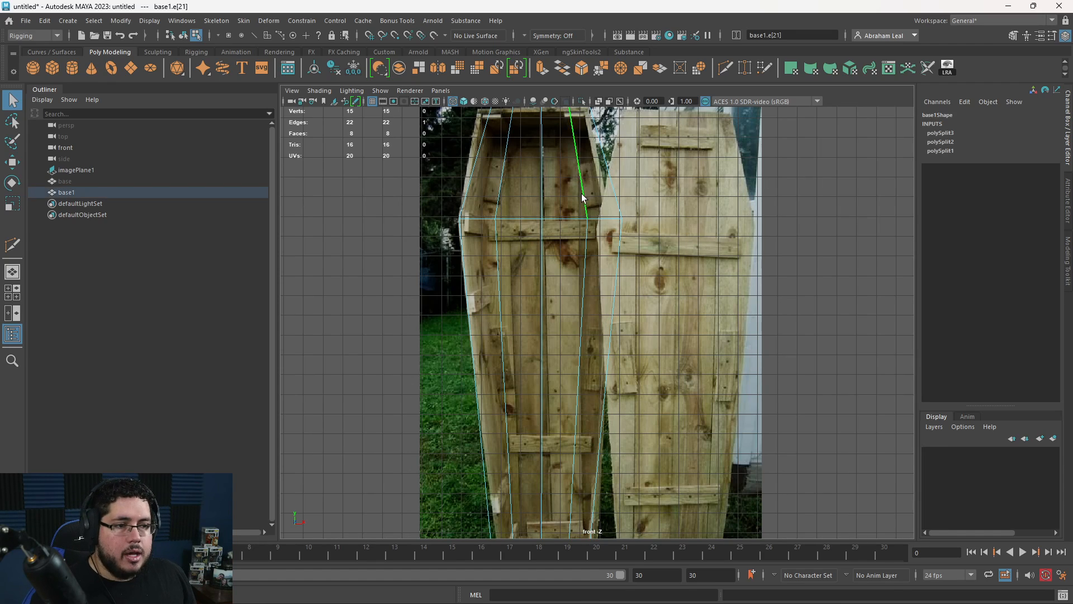
scroll(595, 245, "down", 3)
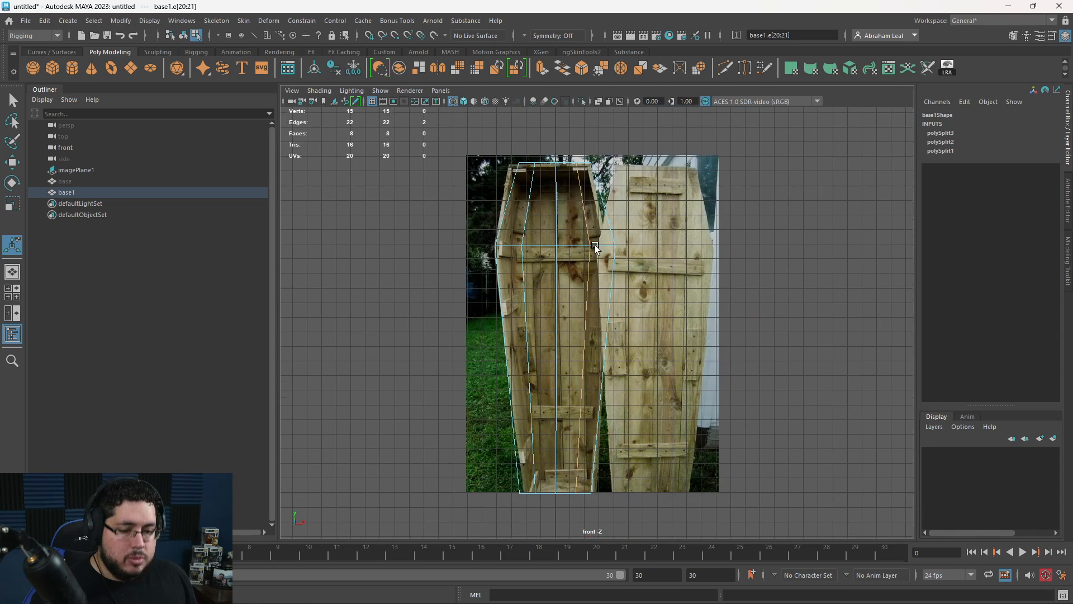
key("r")
left_click_drag(631, 327, 575, 328)
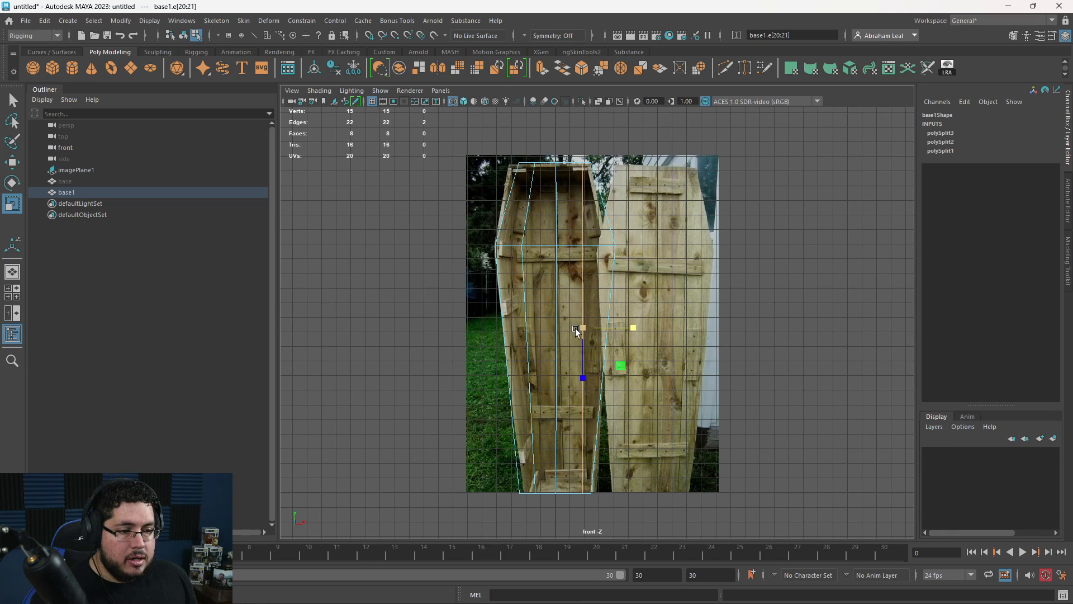
double_click(554, 263)
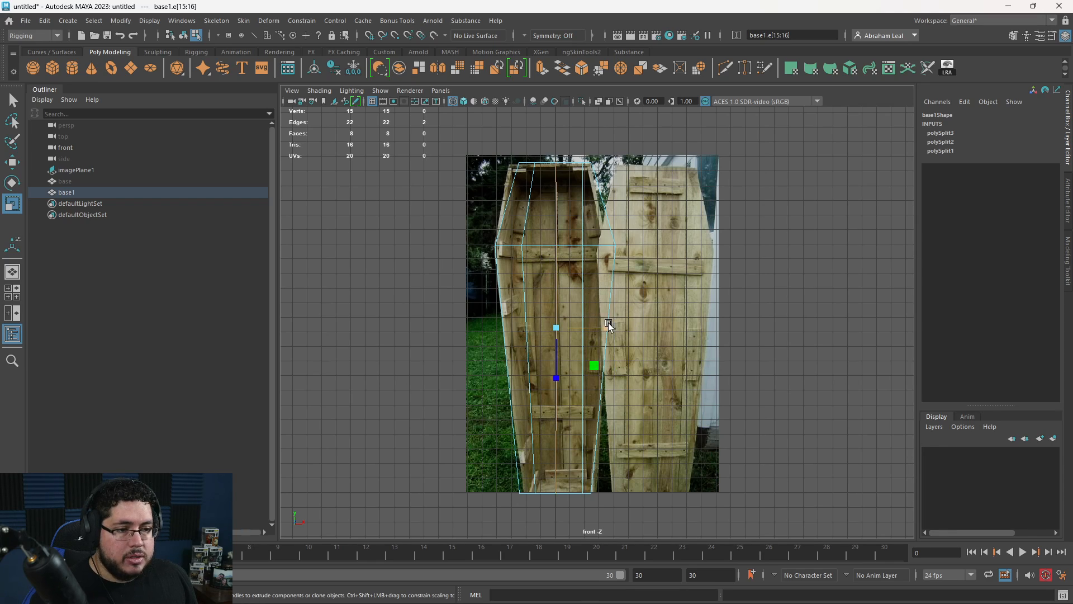
double_click(523, 232)
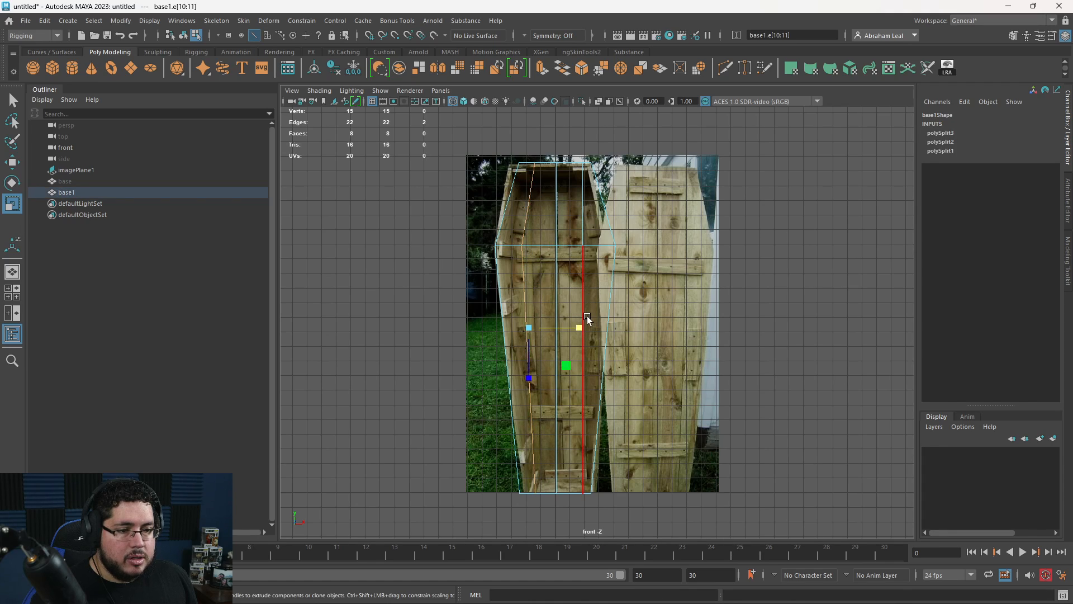
left_click_drag(587, 319, 557, 330)
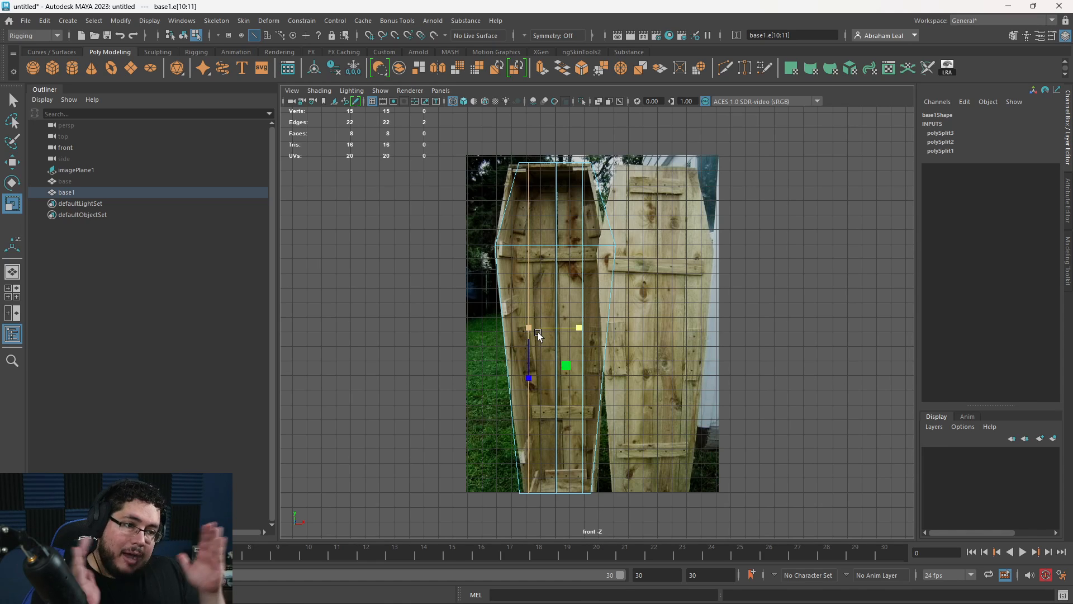
Nudge the right-hand lengthwise loop sideways to line it up with the plank joint in the reference.
scroll(552, 389, "up", 3)
key("w")
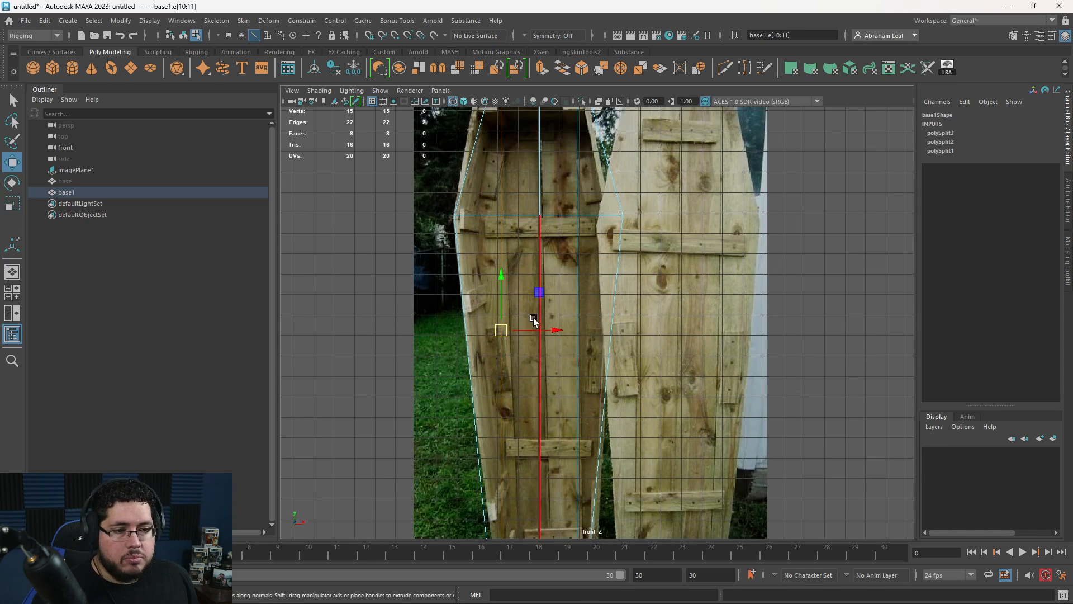
double_click(578, 347)
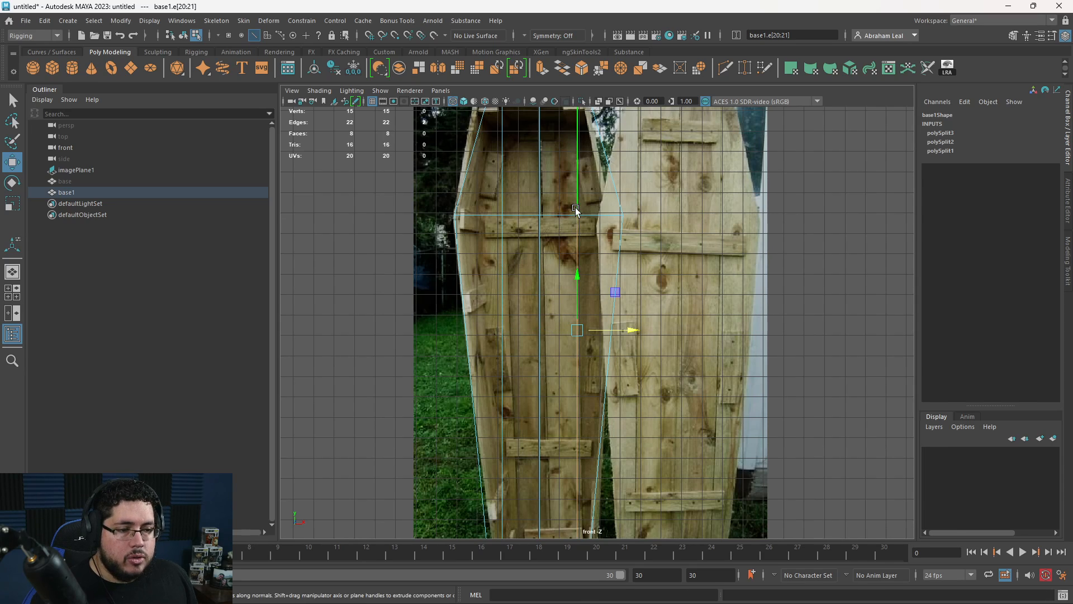
left_click_drag(626, 331, 625, 332)
left_click(614, 311)
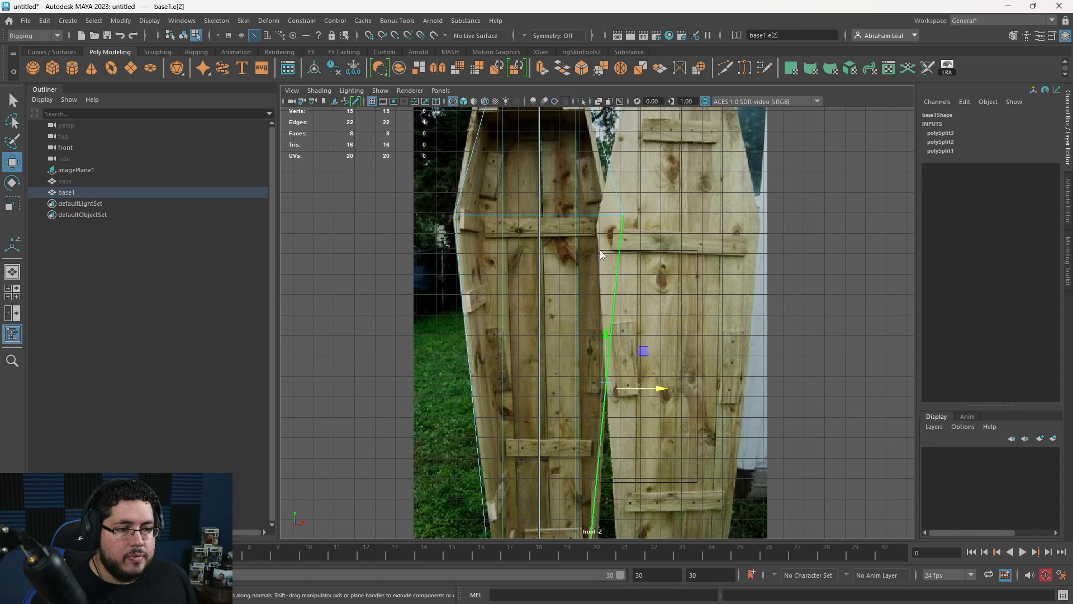
Switch to the perspective view and select the duplicated coffin panel in object mode.
key("space")
left_click_drag(606, 257, 626, 237)
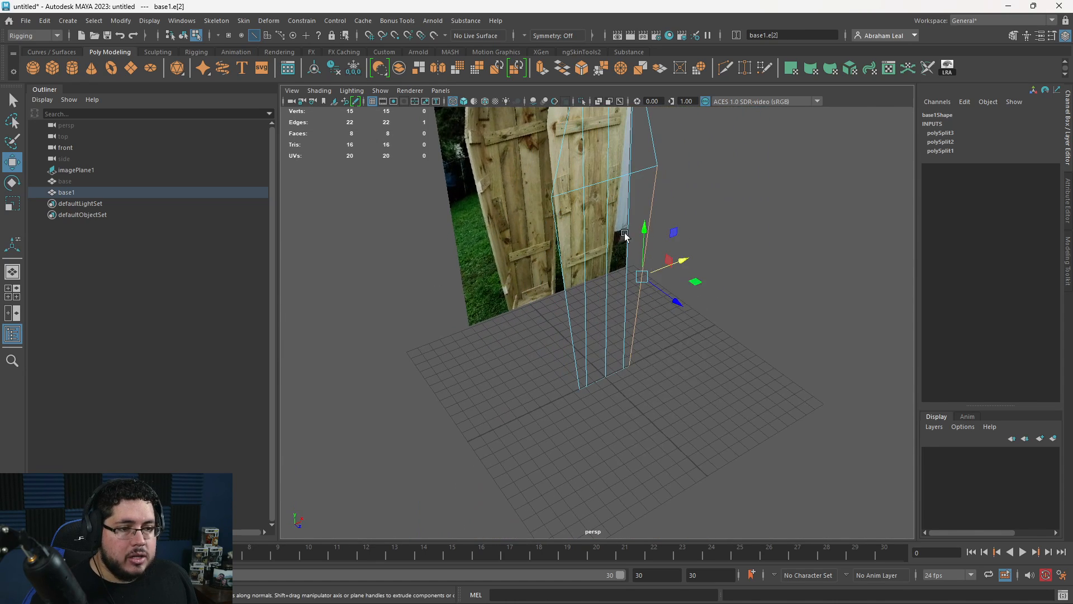
left_click(673, 192)
middle_click_drag(619, 157, 604, 249, "alt")
right_click_drag(639, 234, 696, 211)
left_click(637, 260)
left_click_drag(635, 283, 654, 275, "alt")
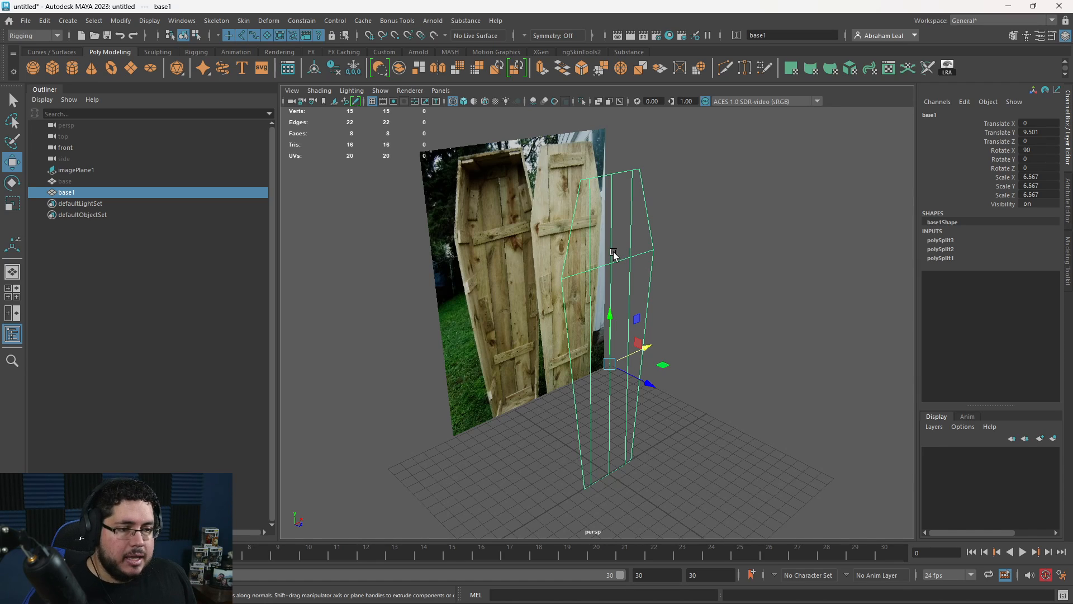
Detach the panel along its three lengthwise edge loops, using shaded display and the Modeling menu set.
right_click_drag(614, 253, 606, 191)
double_click(590, 223)
double_click(611, 209, "shift")
double_click(632, 199, "shift")
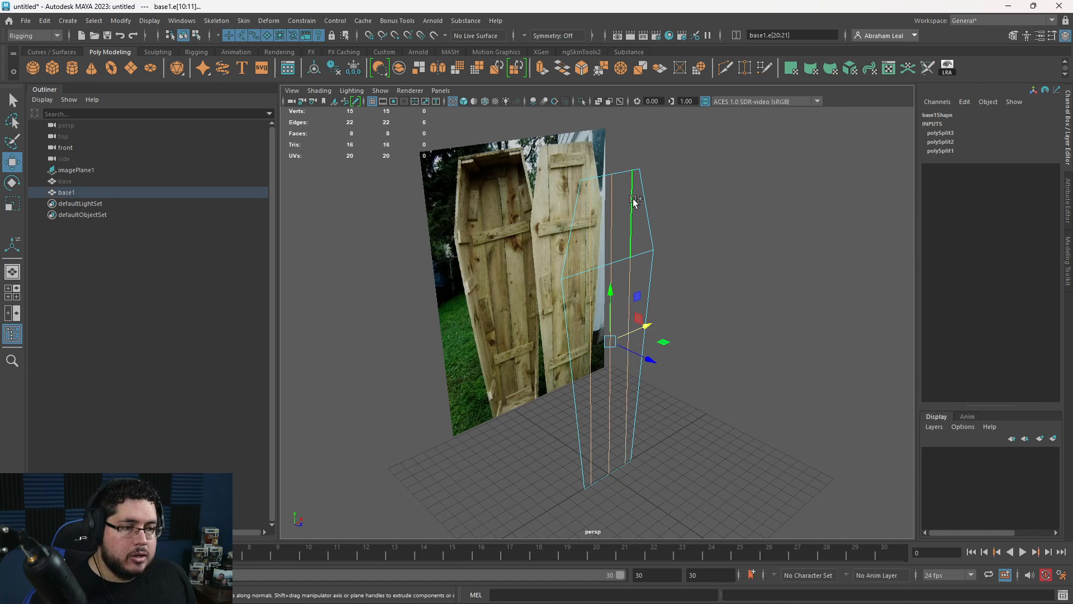
key("5")
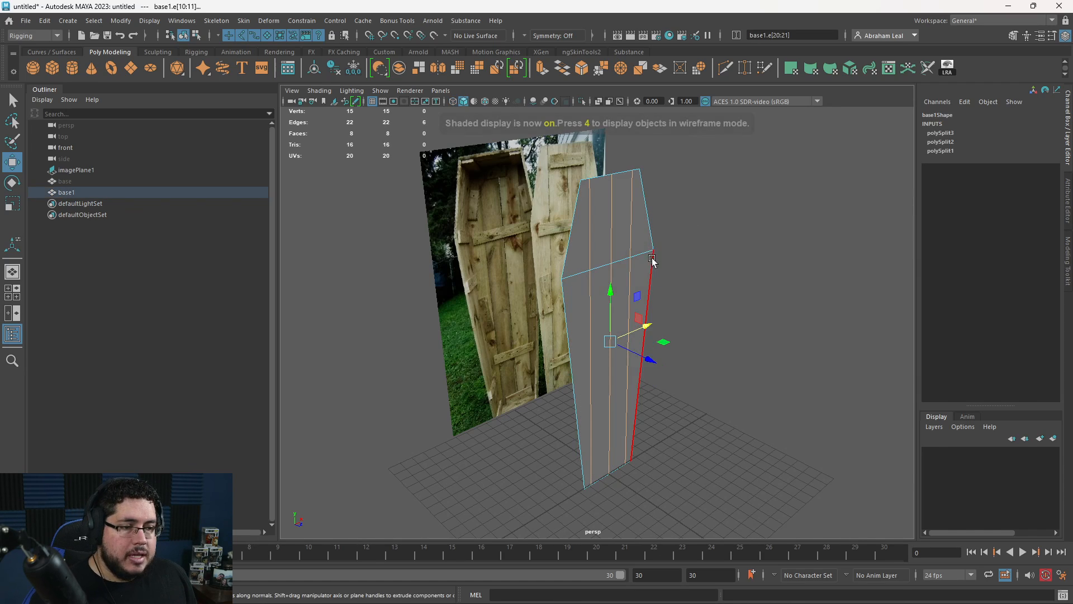
left_click(54, 36)
left_click(43, 44)
left_click(241, 20)
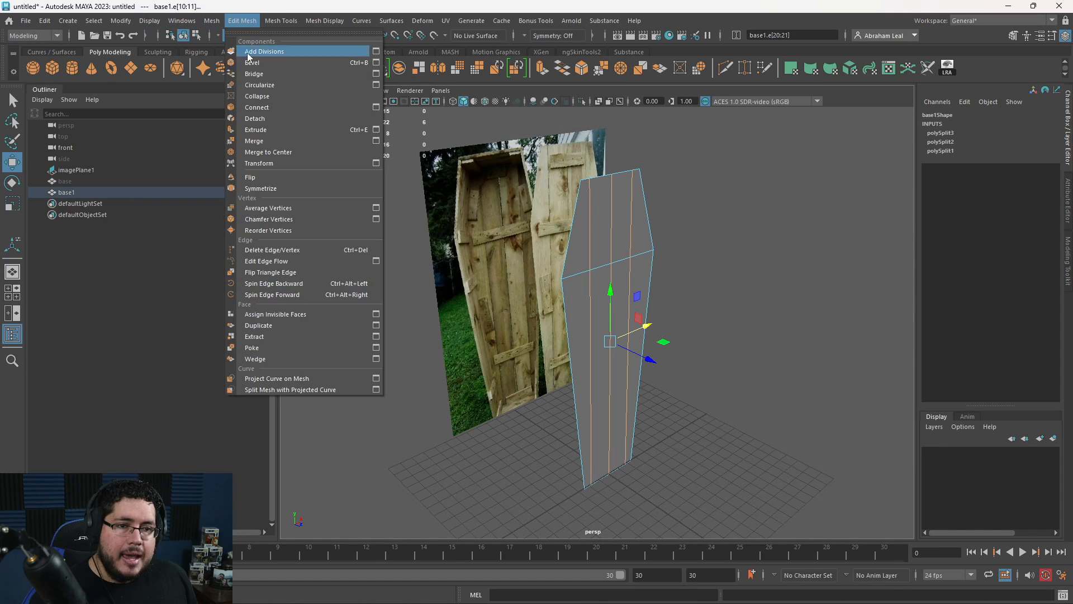
left_click(274, 129)
Select one lengthwise face strip of the panel to check that it is disconnected from its neighbours.
right_click_drag(551, 249, 574, 274)
left_click(573, 264)
left_click(573, 297)
left_click(634, 157)
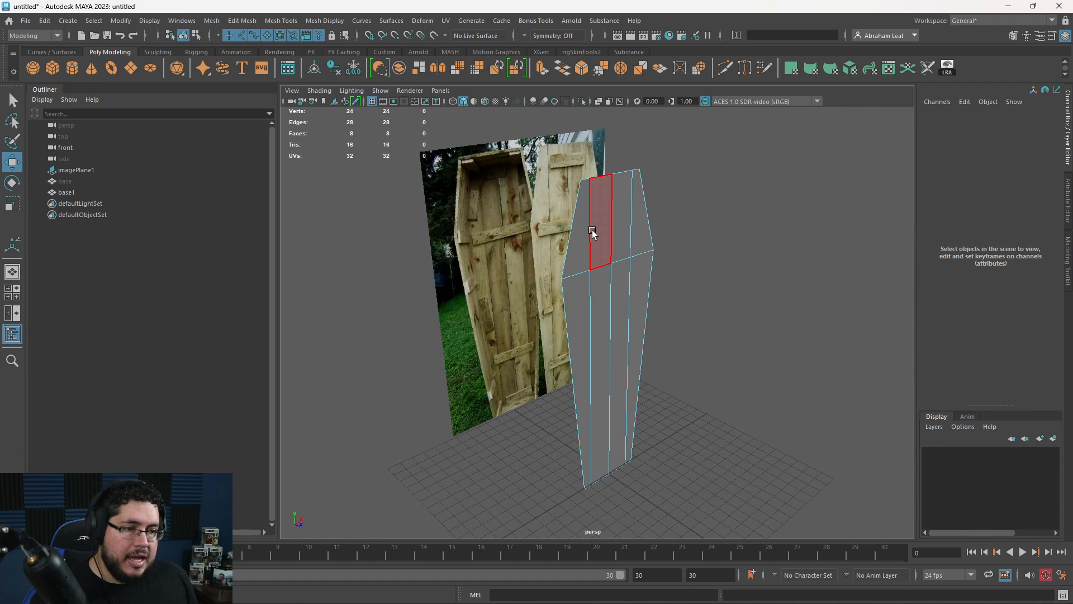
double_click(592, 230)
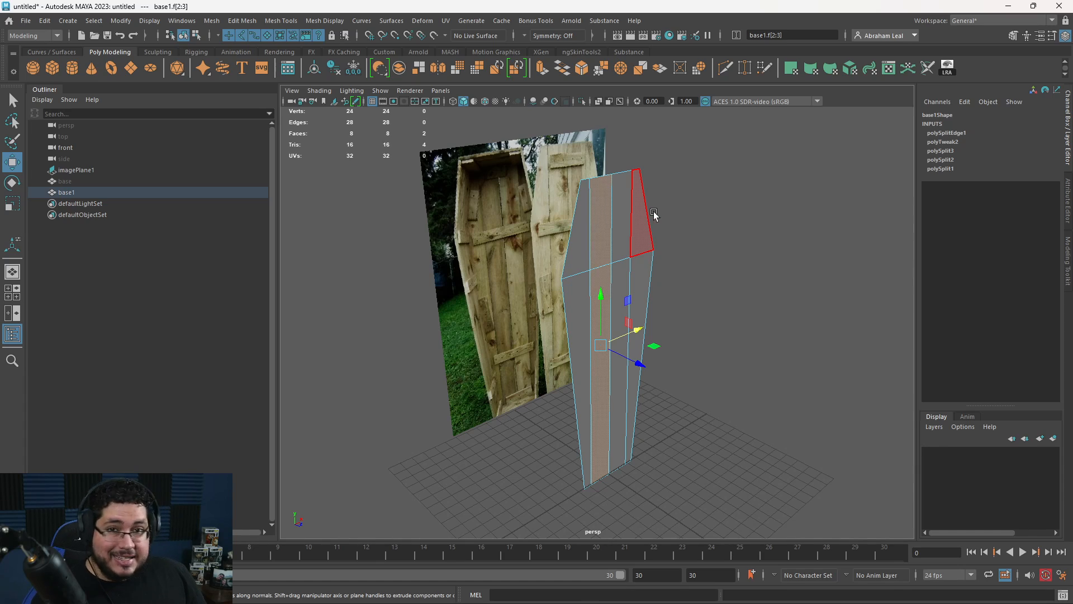
left_click(700, 218)
Separate the detached panel into individual plank meshes.
right_click_drag(594, 240, 639, 216)
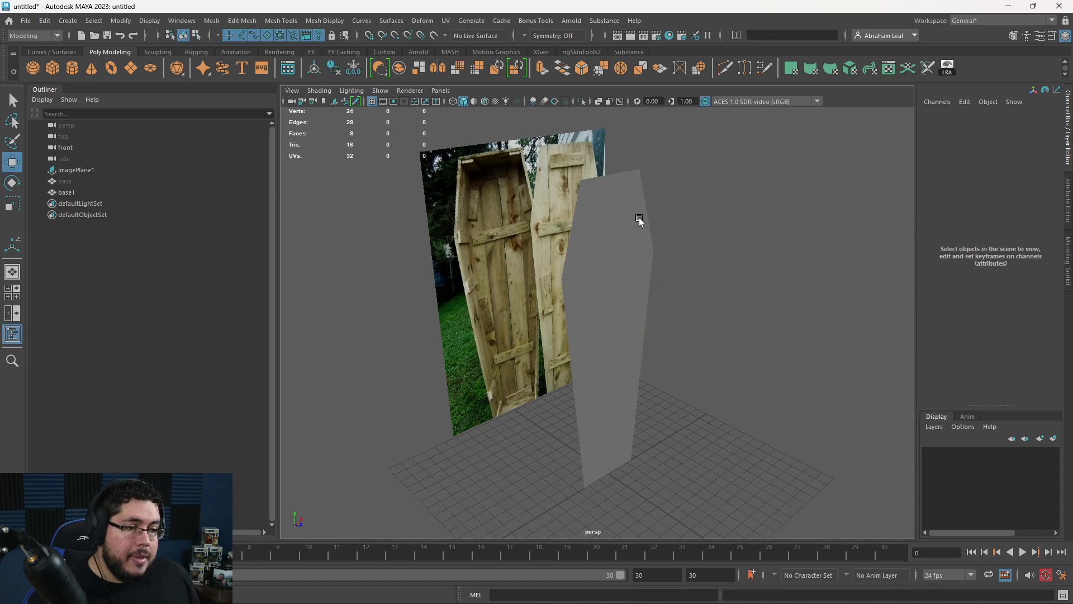
left_click(639, 218)
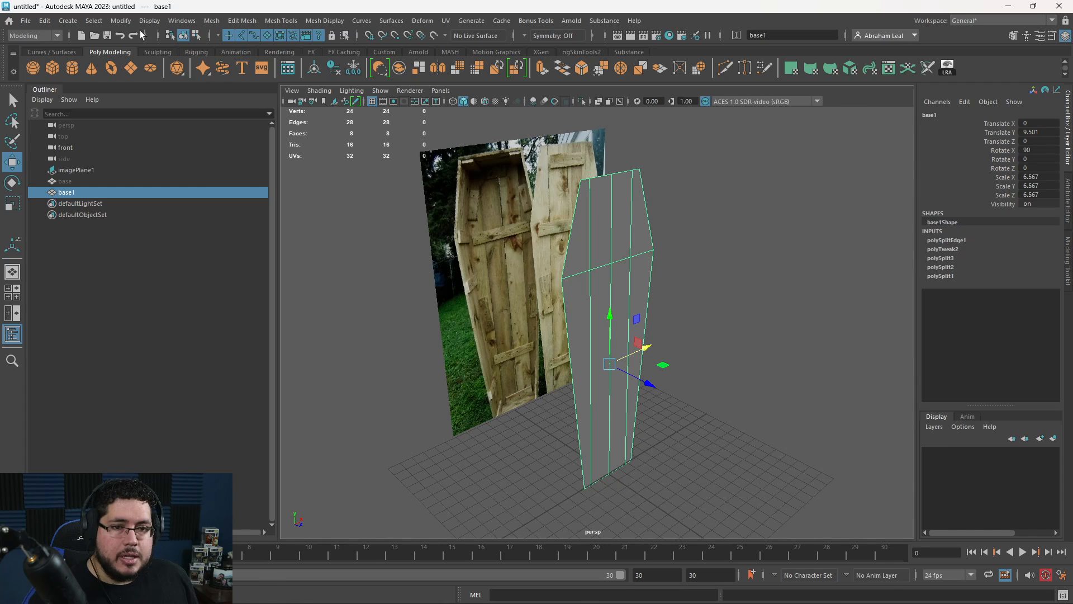
left_click(212, 21)
left_click(229, 71)
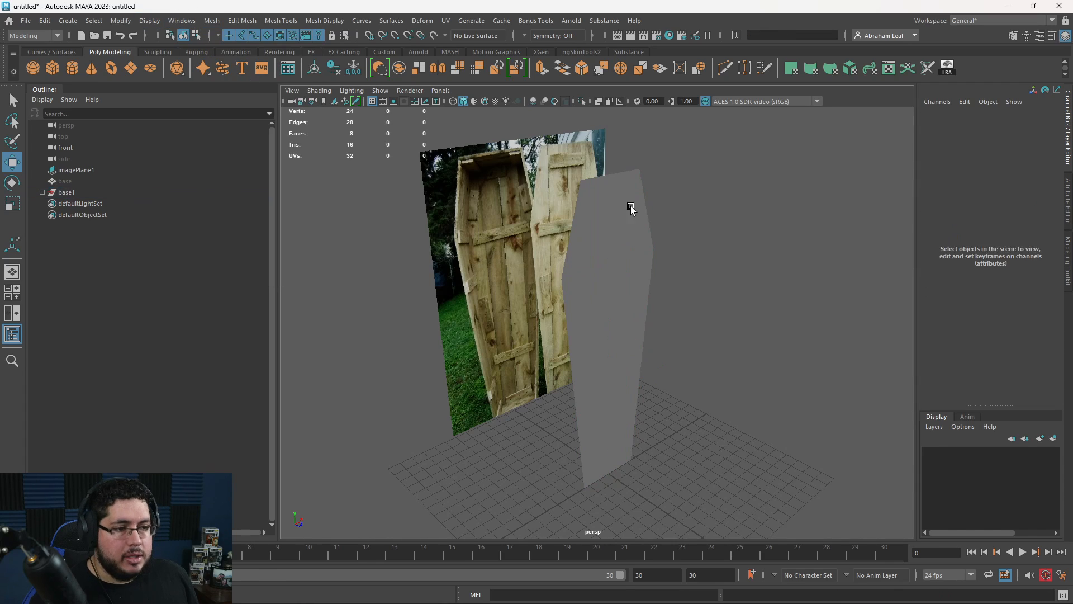
Select the planks one after another to check that each is a separate mesh.
left_click(612, 245)
left_click(638, 242)
left_click(599, 261)
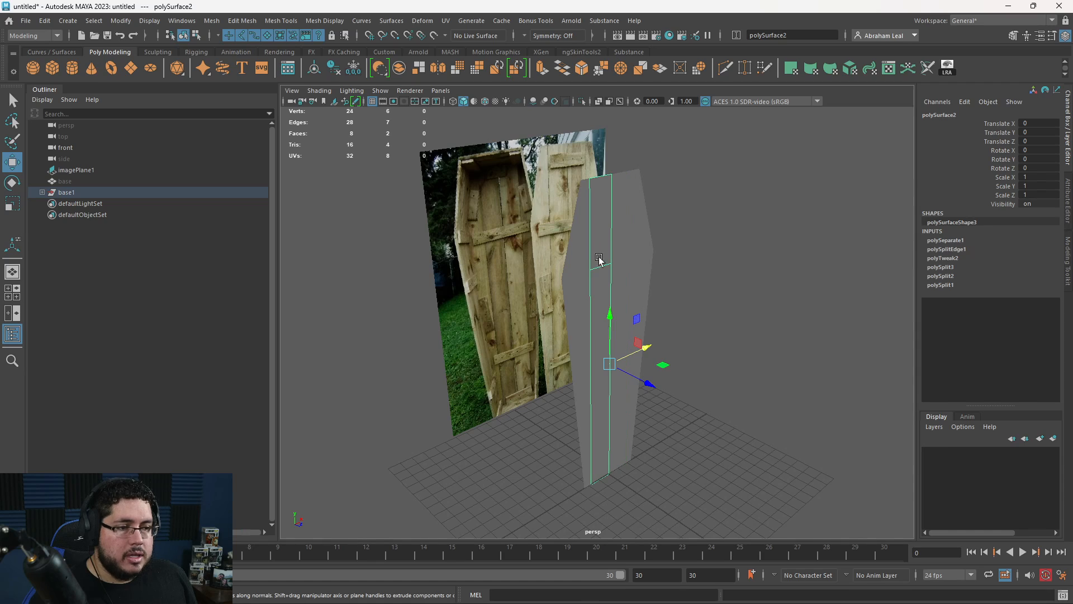
left_click(584, 262)
left_click(618, 258)
Try deleting the horizontal edge across the left outer plank.
scroll(635, 247, "up", 5)
left_click(556, 237)
right_click_drag(557, 236, 550, 191)
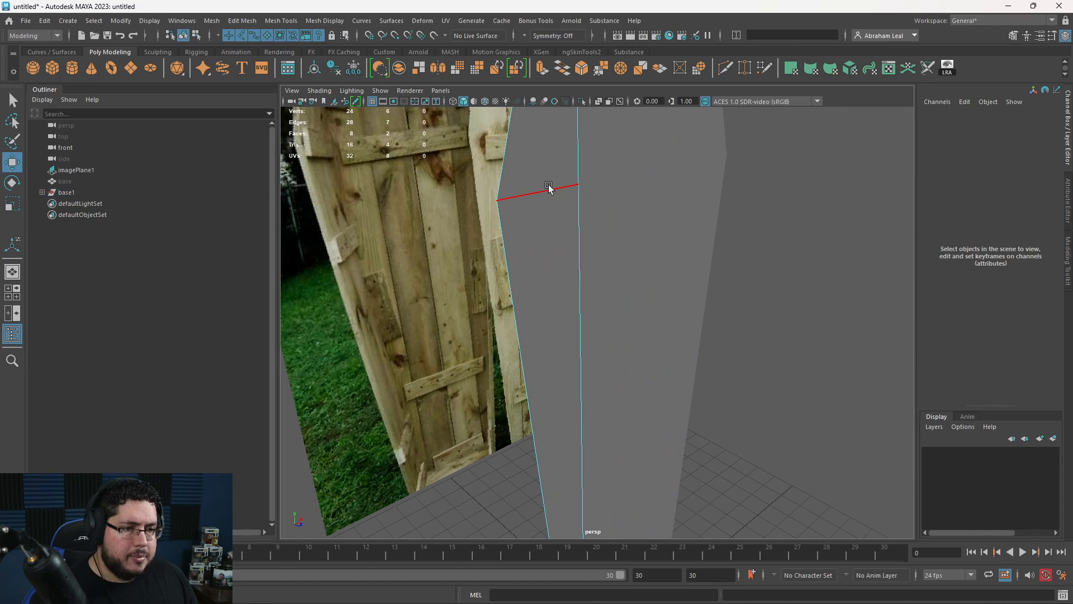
left_click(549, 187)
key("ctrl+Delete")
key("ctrl+z")
Delete the horizontal edge across each of the two middle planks and return to object mode.
left_click(632, 187)
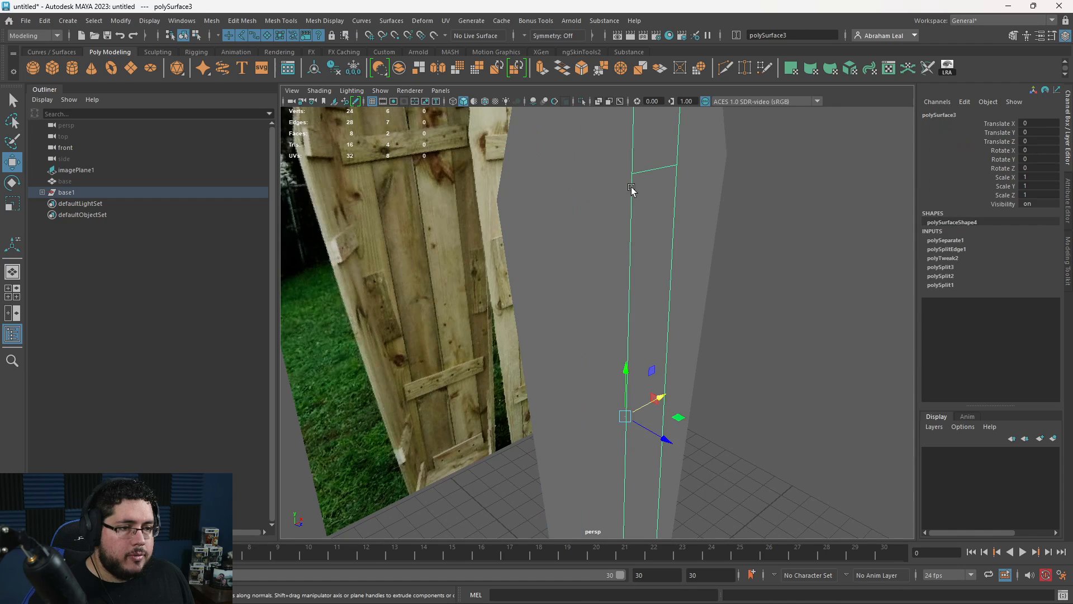
middle_click_drag(632, 188, 639, 216, "shift")
key("ctrl+z")
left_click(654, 170)
right_click_drag(651, 207, 678, 159)
key("ctrl+Delete")
left_click(604, 179)
left_click(603, 177)
key("ctrl+Delete")
scroll(600, 178, "down", 10)
right_click_drag(619, 223, 677, 193)
left_click(677, 195)
Select all four planks and extrude them to give them thickness, with a local Z translation of 0.313.
scroll(656, 237, "up", 7)
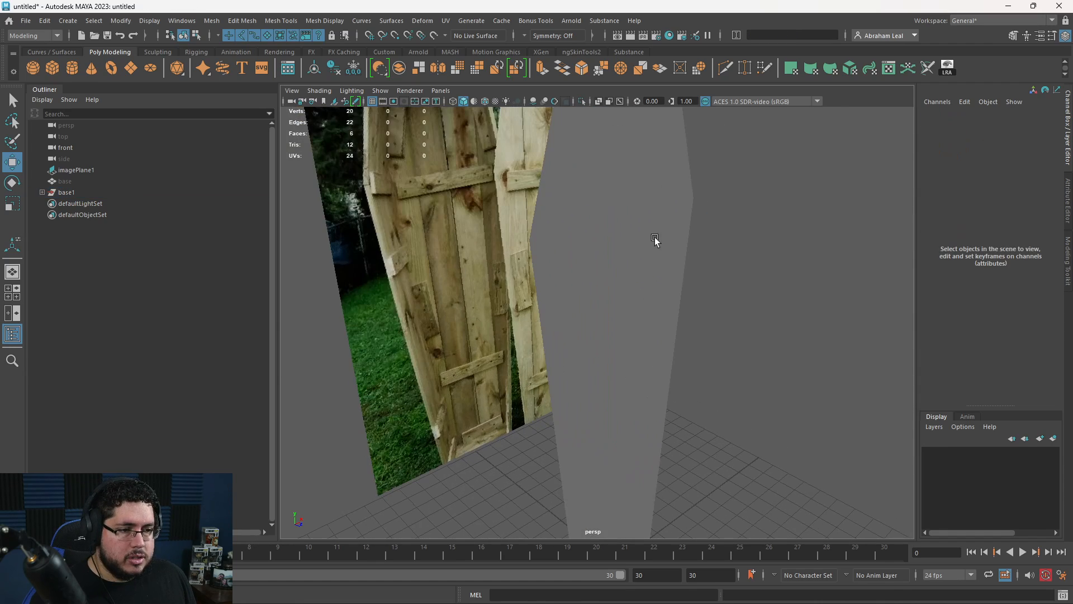
left_click_drag(655, 237, 602, 281, "alt")
scroll(602, 281, "down", 4)
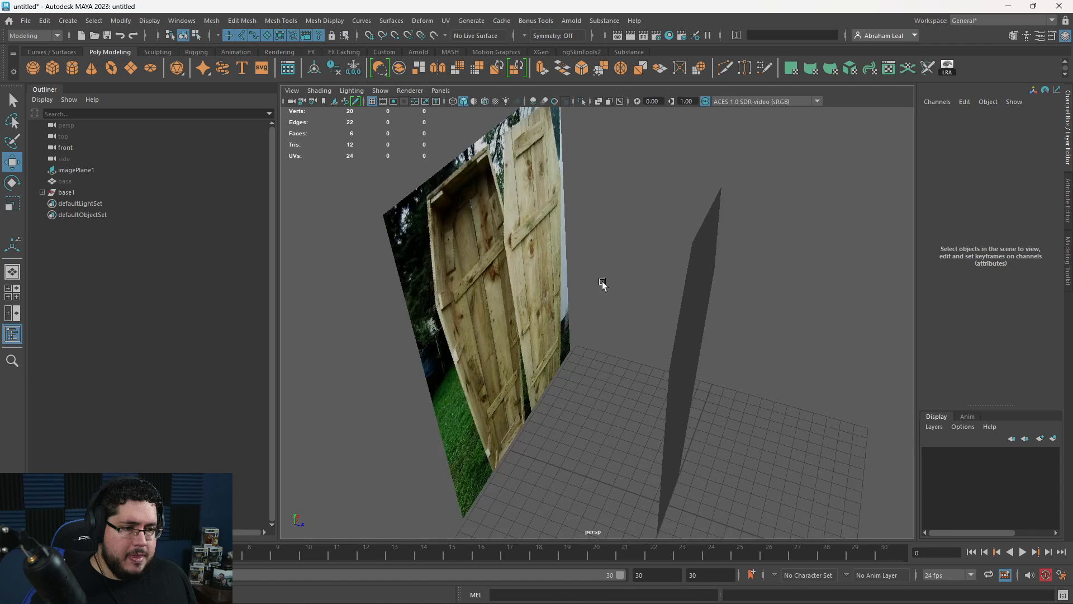
scroll(602, 280, "down", 1)
left_click_drag(770, 218, 616, 346)
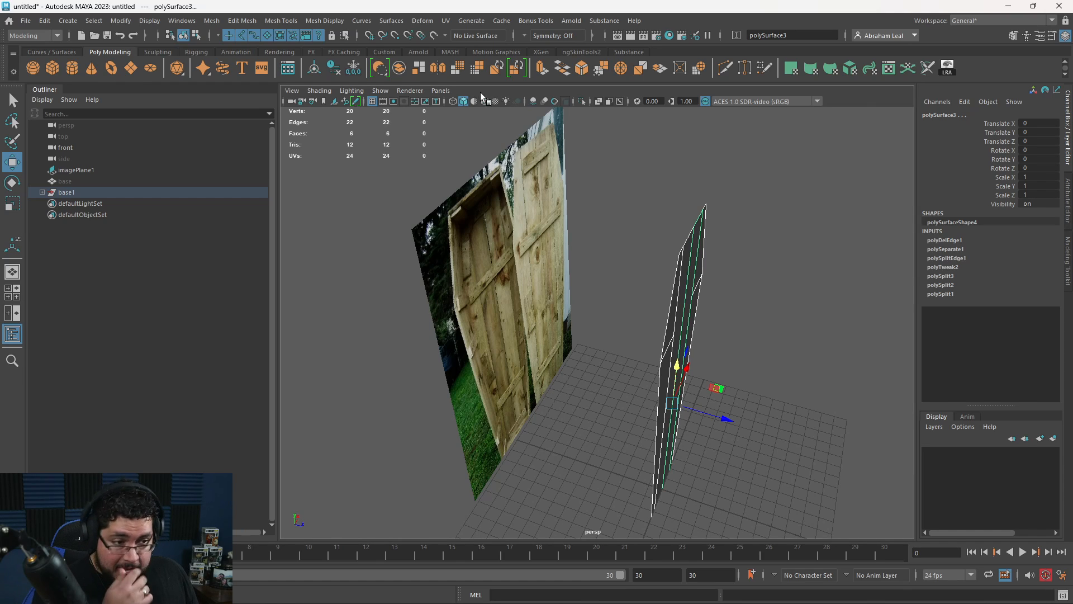
left_click_drag(771, 290, 697, 259, "alt")
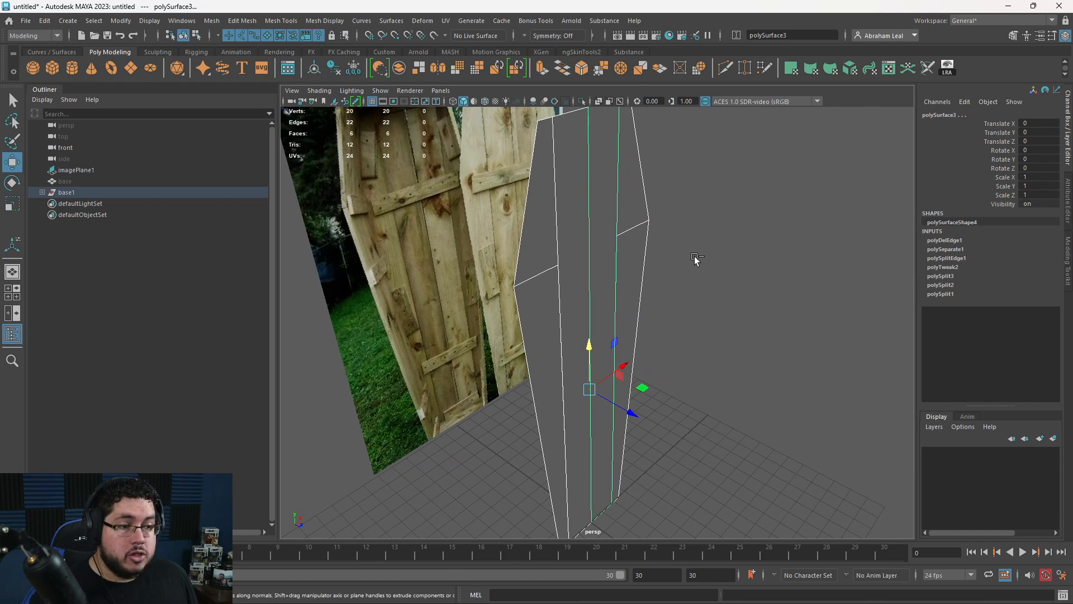
key("ctrl+e")
left_click_drag(691, 383, 661, 391, "alt")
key("F8")
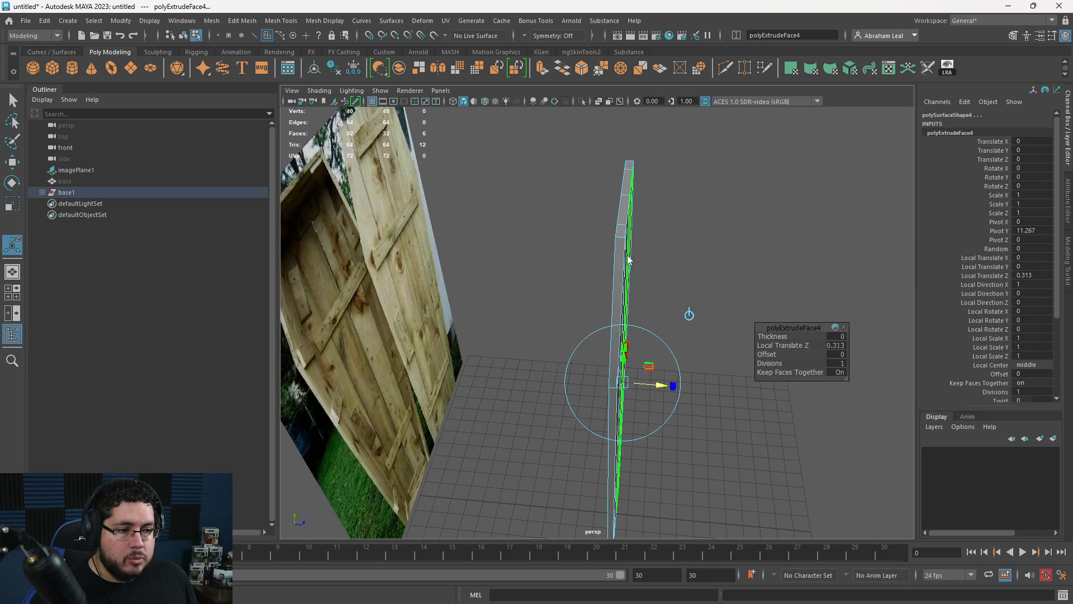
key("q")
left_click(685, 279)
Isolate the right outer plank and select all its edges except those crossing it at the bend.
left_click_drag(686, 269, 570, 296, "alt")
left_click(412, 234)
left_click(470, 232)
left_click(499, 224)
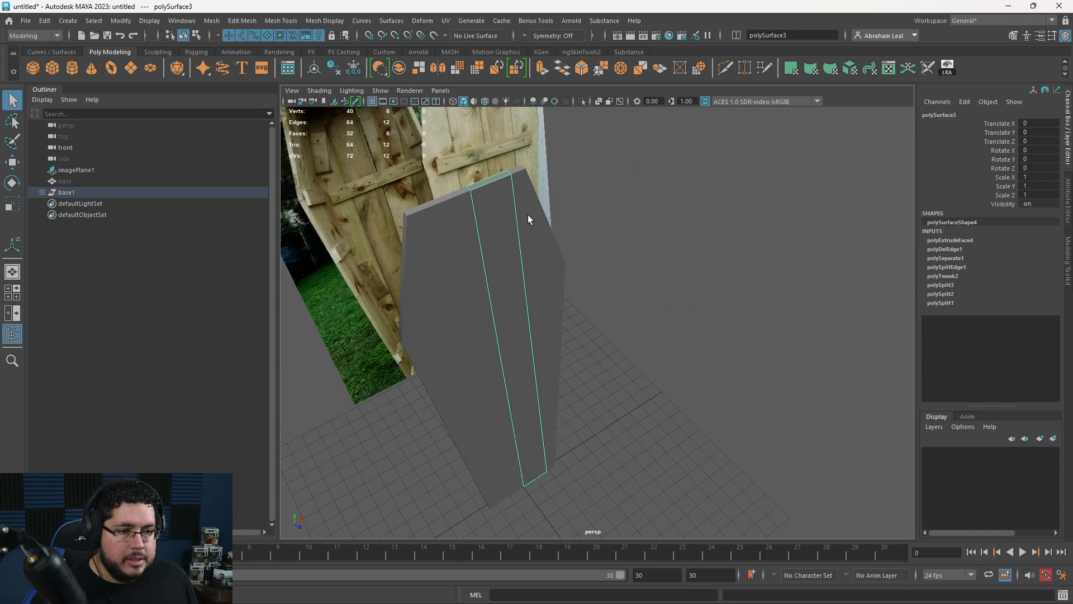
left_click(527, 215)
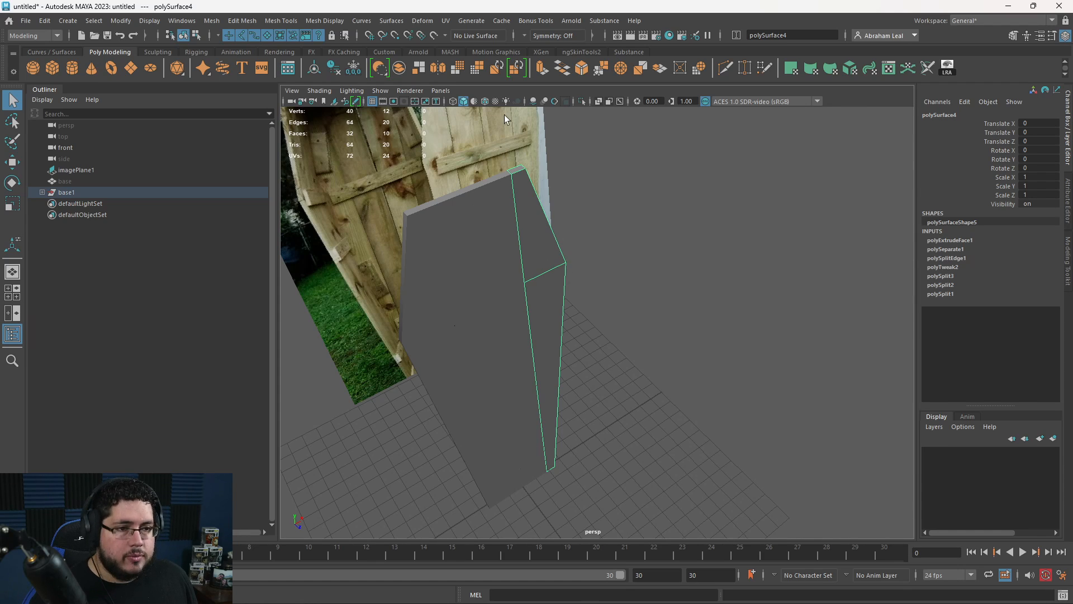
left_click(581, 102)
left_click_drag(550, 168, 558, 212, "alt")
right_click_drag(558, 218, 562, 190)
scroll(643, 197, "down", 5)
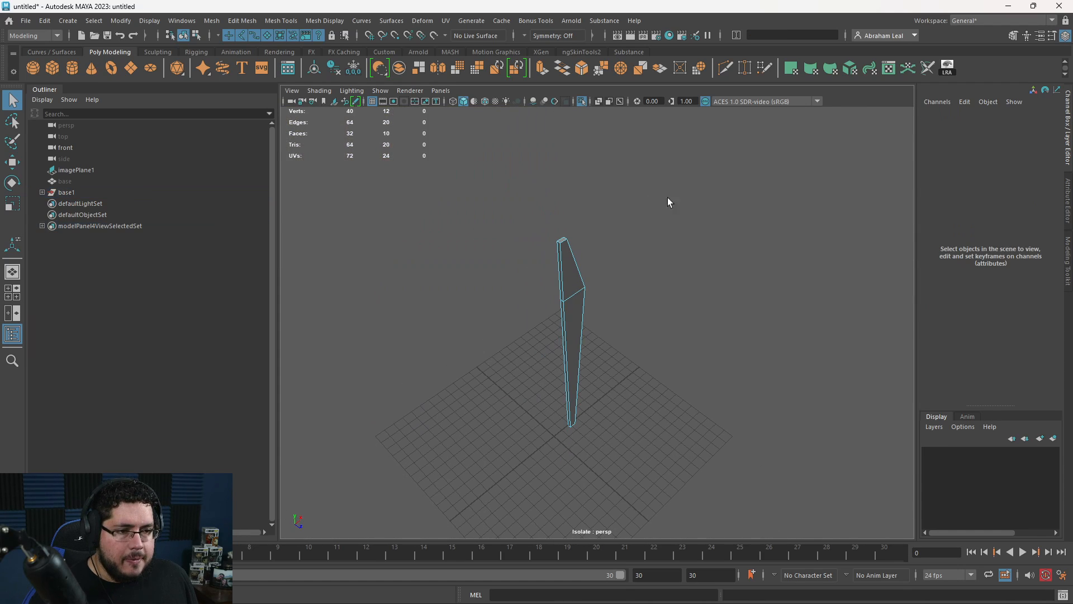
left_click_drag(709, 178, 411, 488)
key("f")
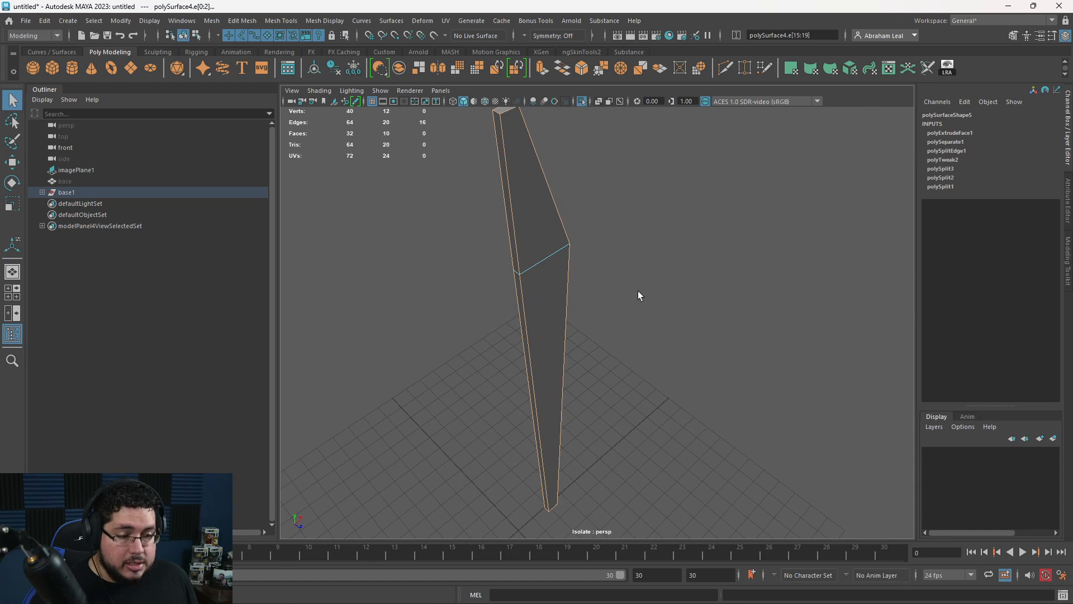
Bevel the selected edges with 2 segments and a fraction of about 0.23, then show all the planks again.
left_click_drag(639, 290, 650, 294, "alt")
key("ctrl+b")
scroll(639, 266, "down", 2)
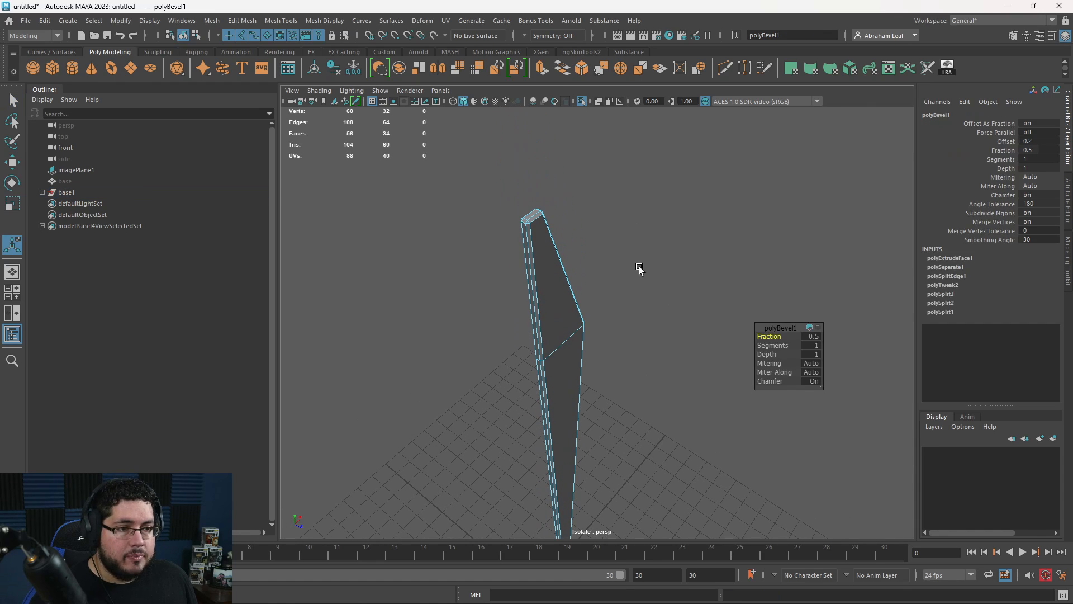
left_click_drag(766, 345, 763, 335)
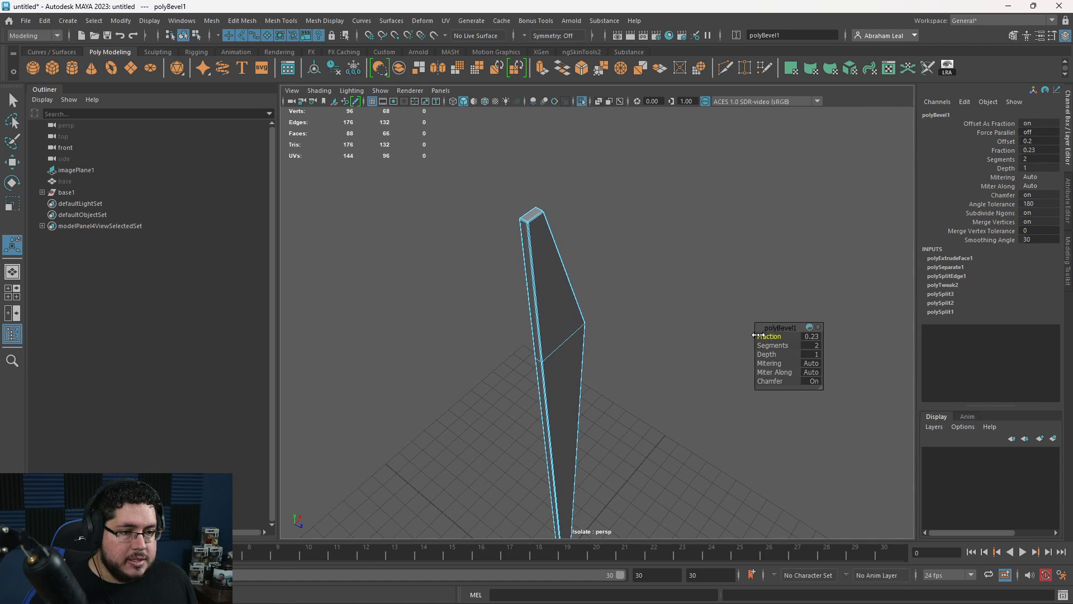
right_click_drag(539, 247, 584, 223)
key("q")
left_click(599, 229)
scroll(498, 270, "up", 5)
scroll(499, 271, "down", 5)
left_click_drag(498, 271, 545, 283, "alt")
left_click(523, 297)
left_click(582, 101)
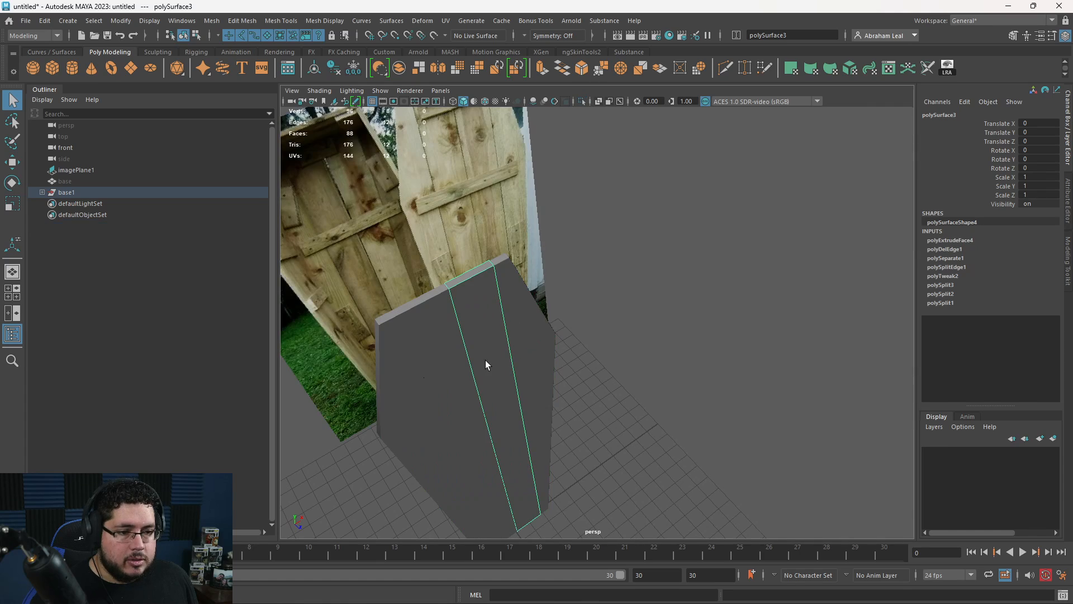
Bevel the middle plank next to the right outer one with 2 segments and a reduced fraction.
left_click_drag(540, 305, 567, 180, "alt")
left_click(582, 68)
left_click_drag(637, 319, 570, 343, "alt")
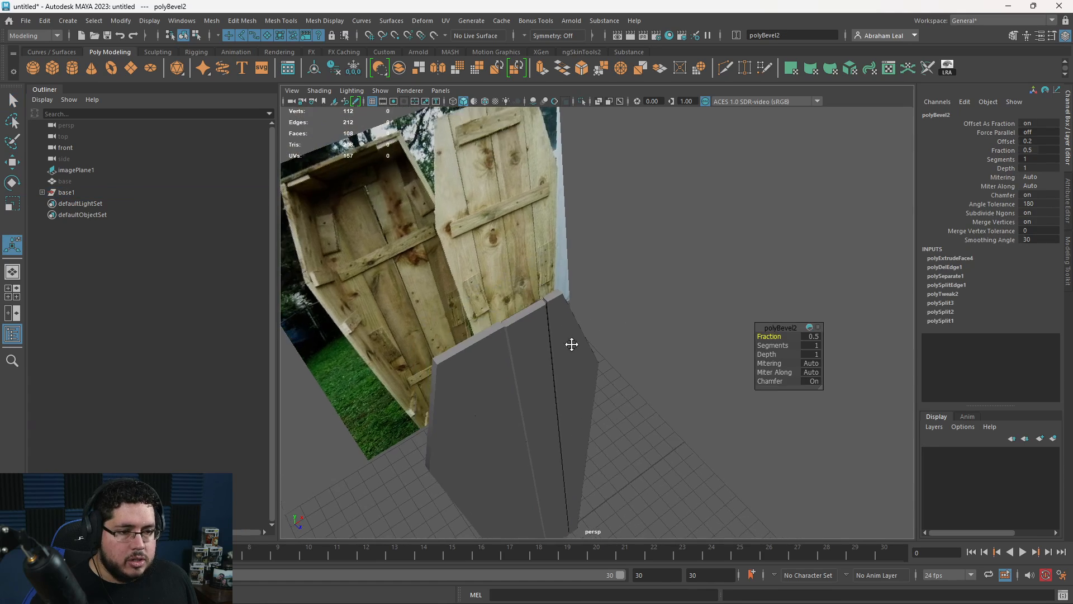
scroll(632, 353, "up", 3)
left_click_drag(770, 345, 775, 345)
left_click_drag(774, 336, 532, 355)
Bevel the other middle plank with 2 segments and a fraction of about 0.21.
left_click(545, 318)
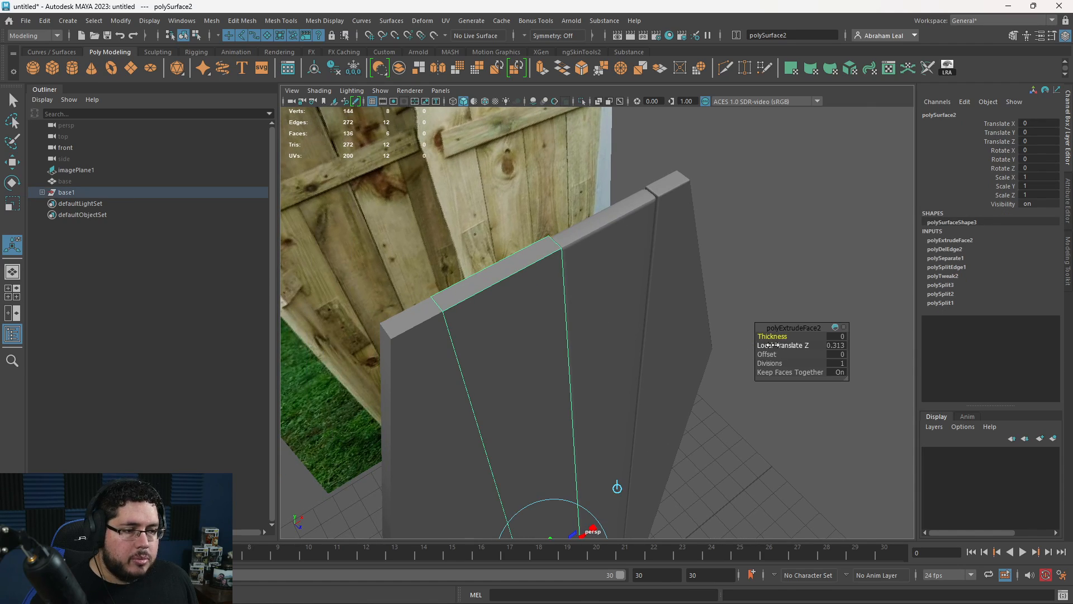
left_click(580, 71)
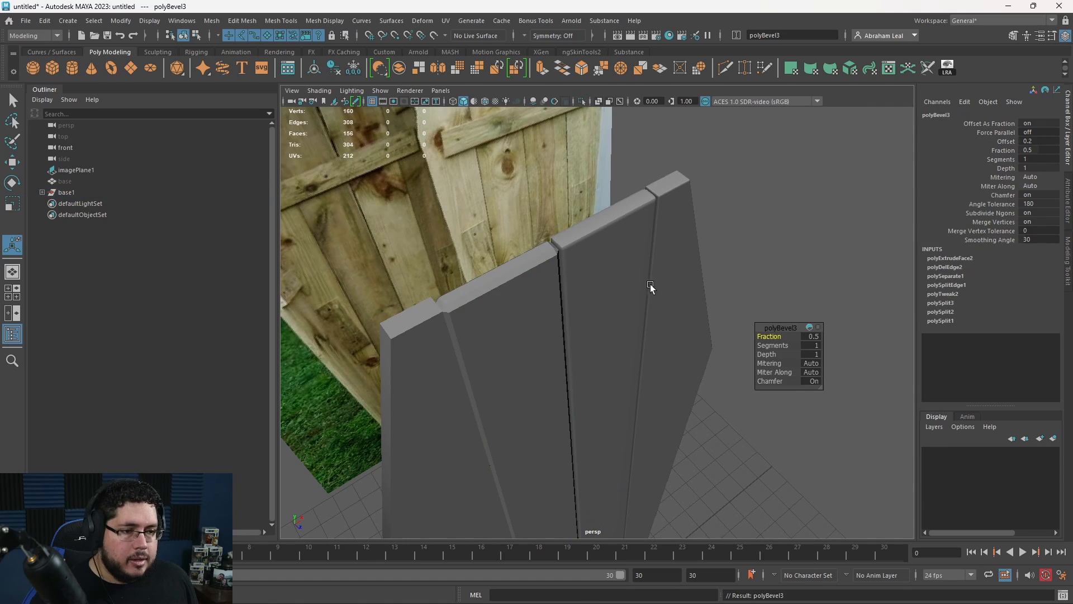
left_click_drag(766, 345, 754, 336)
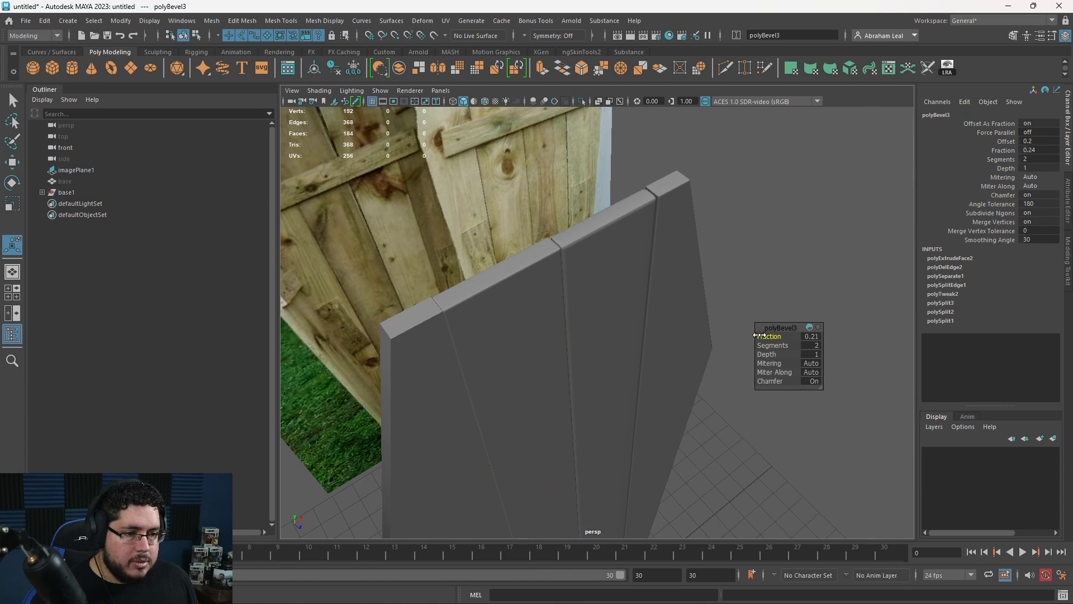
left_click(766, 282)
Isolate the left outer plank and select its outline edges, leaving out those crossing it at the bend.
left_click_drag(766, 283, 394, 370, "alt")
left_click(511, 355)
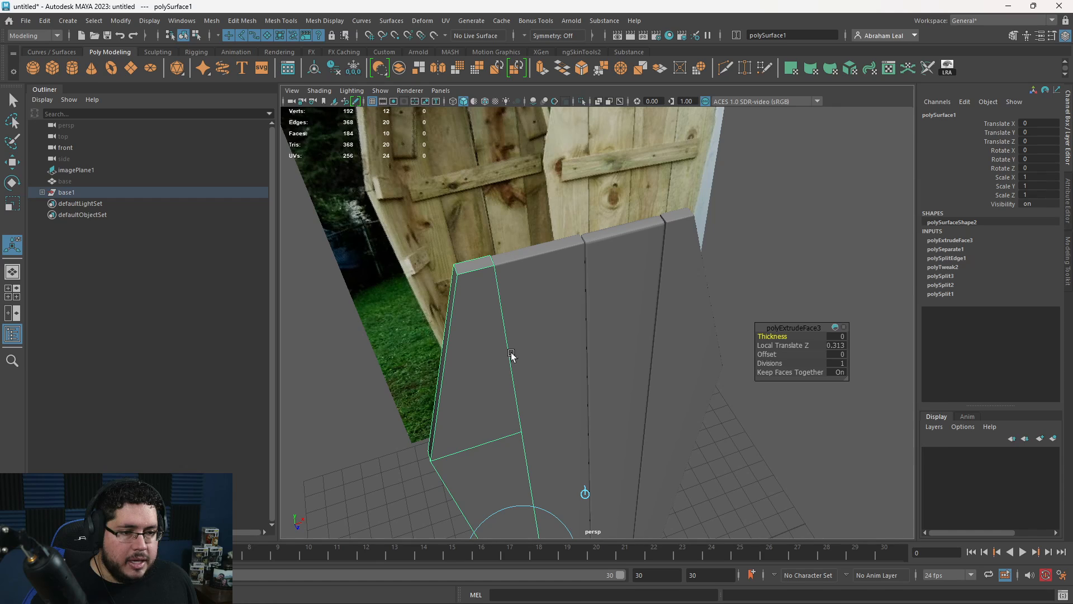
left_click_drag(489, 396, 506, 363, "alt")
left_click(582, 102)
right_click_drag(543, 263, 557, 226)
scroll(659, 213, "down", 5)
left_click_drag(660, 213, 484, 387)
left_click(565, 348, "ctrl")
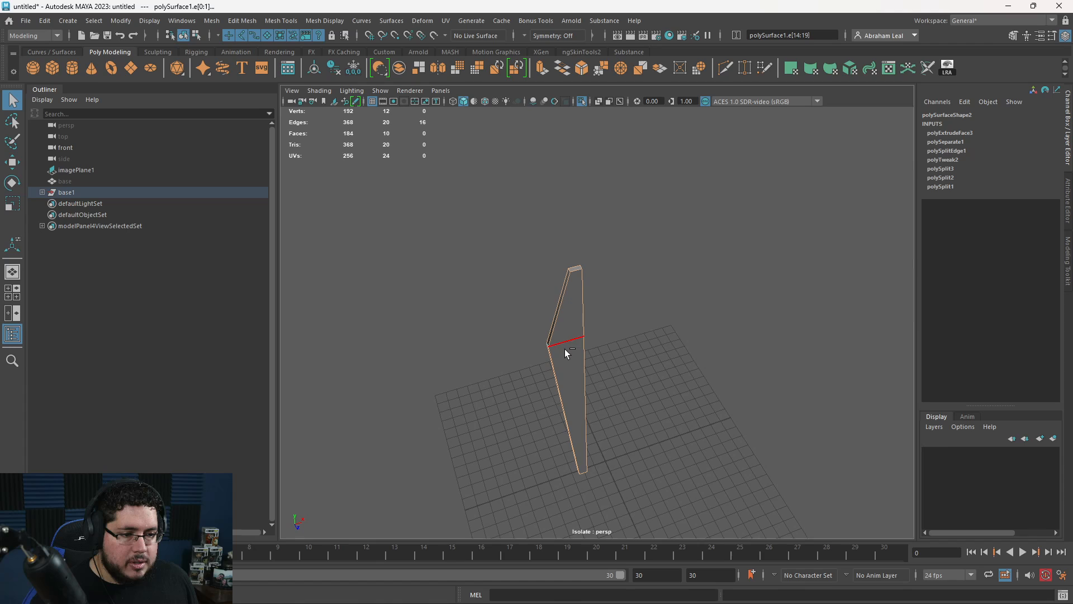
key("f")
Bevel the left outer plank's selected edges with 2 segments and a reduced fraction, then leave isolation in object mode.
left_click(583, 71)
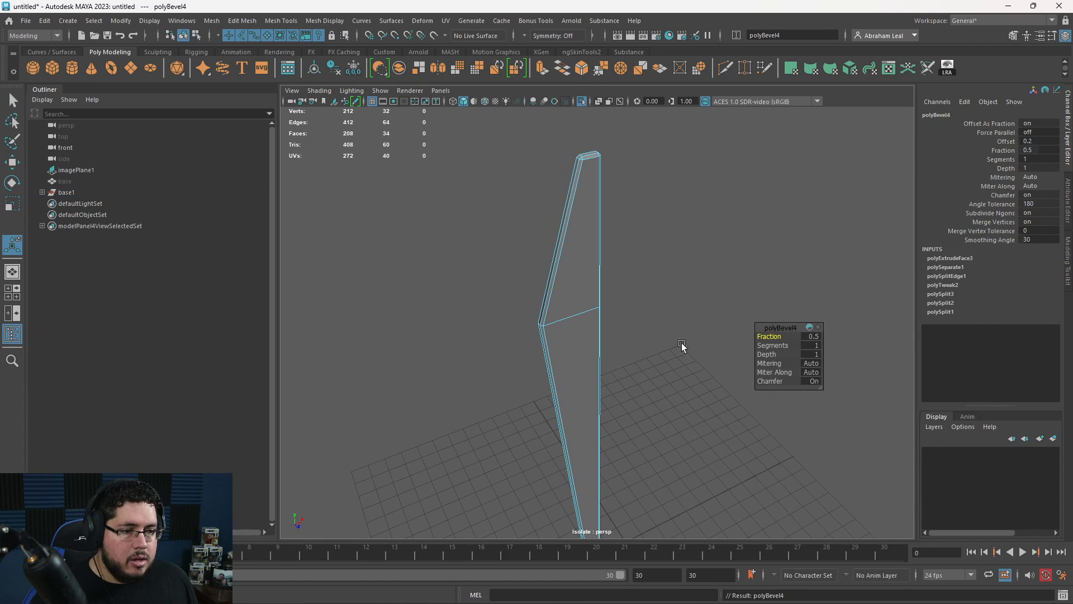
left_click_drag(775, 345, 751, 338)
key("q")
key("F8")
left_click(581, 101)
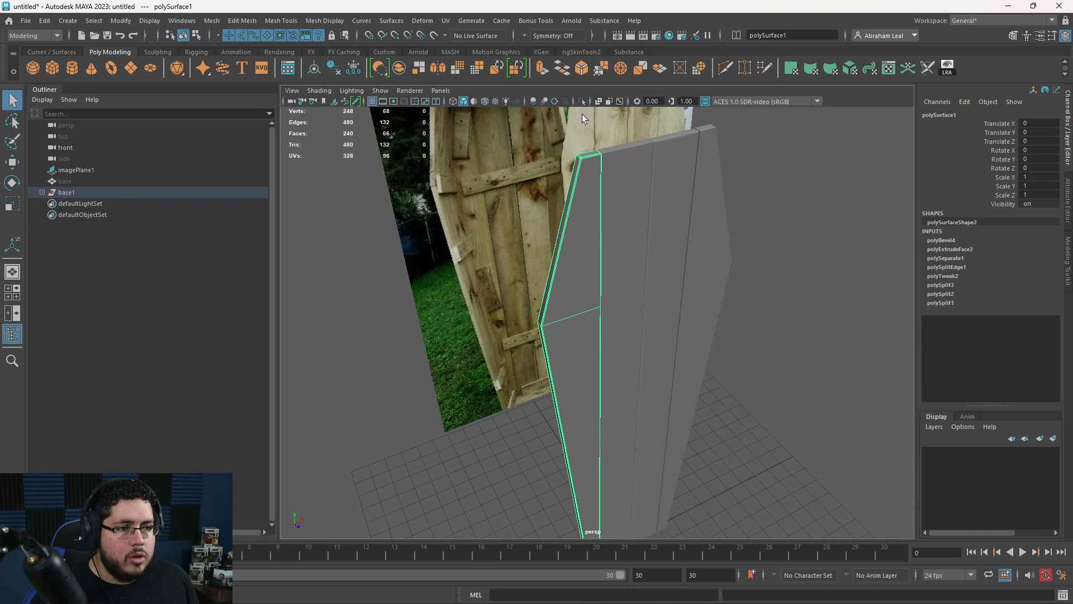
Preview the left outer plank smoothed, then return it to unsmoothed display.
key("3")
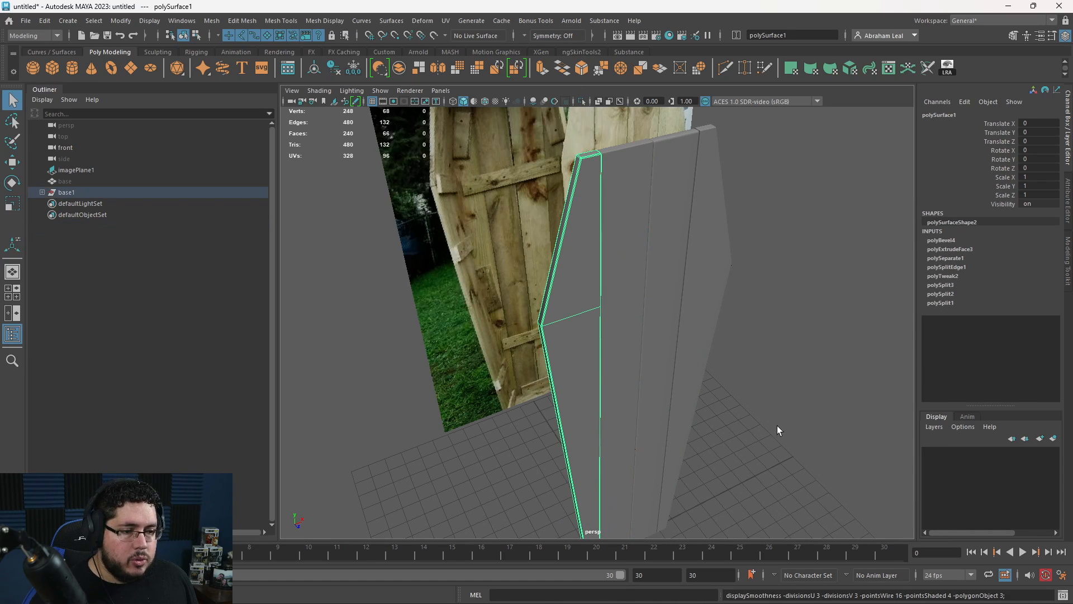
left_click(719, 400)
mouse_move(720, 398)
left_mouse_down("alt")
mouse_move(665, 395)
mouse_move(722, 399)
left_mouse_up("alt")
left_click(646, 362)
key("1")
Try adding Multi-Cut edge loops on both sides of the left outer plank's bend edge and preview it smoothed.
middle_click_drag(606, 355, 595, 380, "alt")
scroll(596, 380, "up", 5)
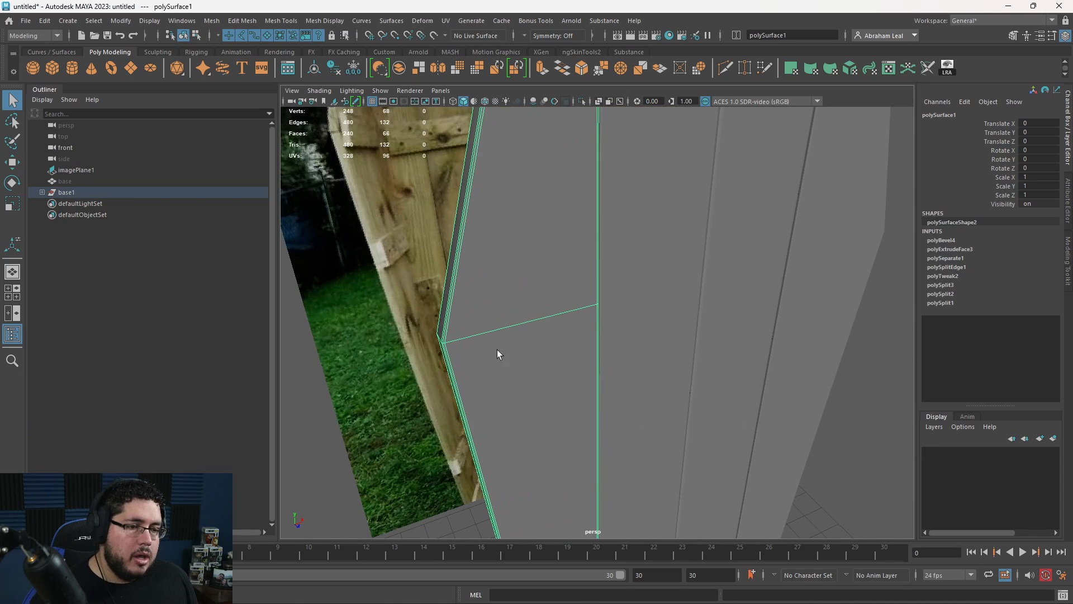
left_click(730, 68)
left_click(443, 336, "ctrl")
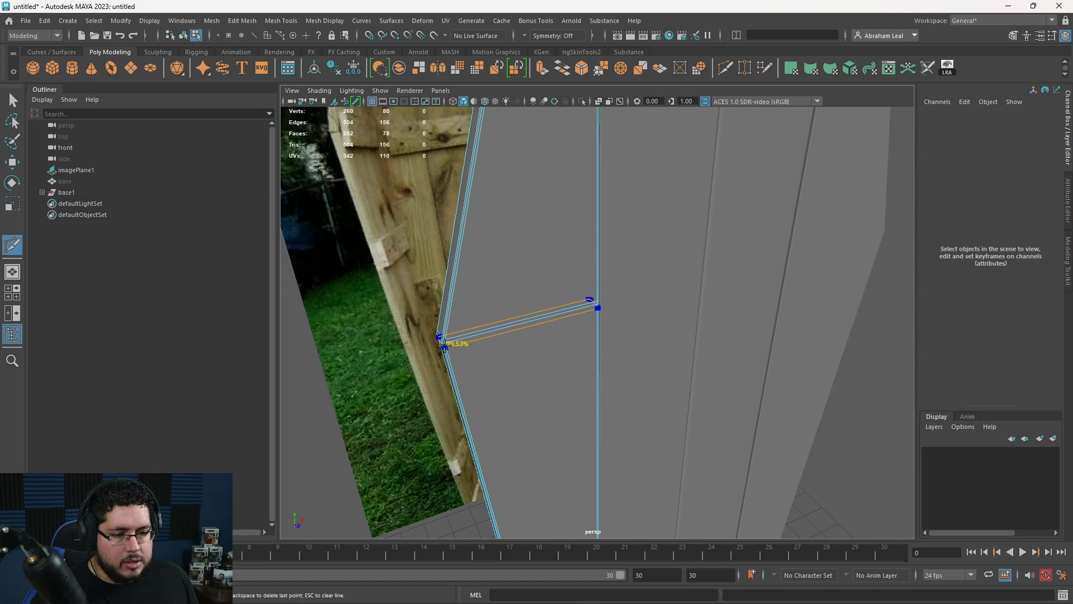
left_click(444, 345, "ctrl")
key("3")
left_click_drag(655, 359, 613, 353, "alt")
right_click_drag(613, 354, 544, 357, "alt")
middle_click_drag(544, 358, 615, 383, "alt")
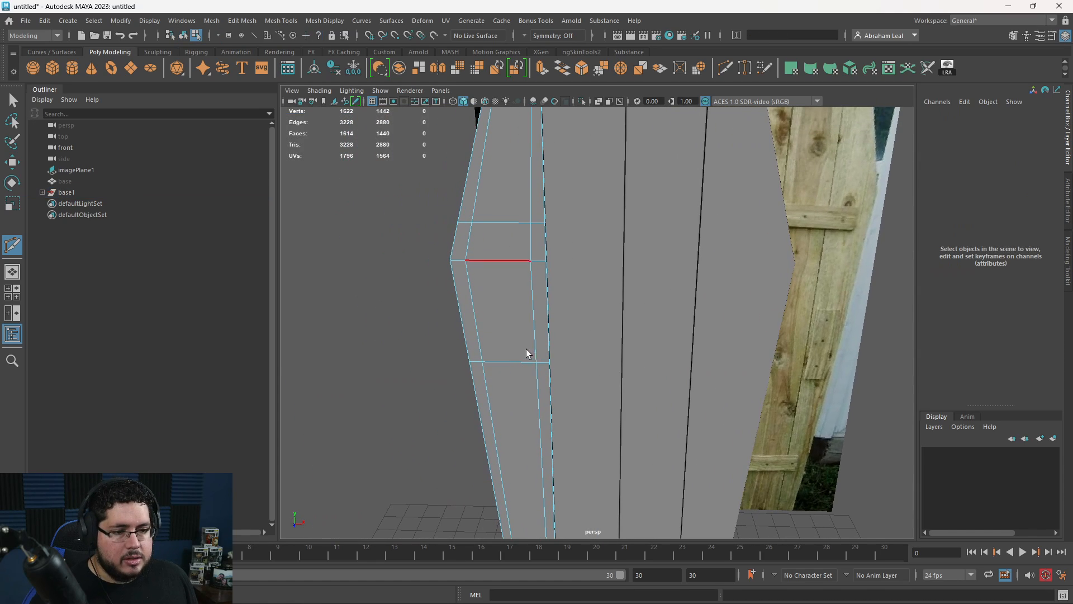
Undo the added edge loops, turn off the smooth preview and return to object mode with nothing selected.
key("q")
key("ctrl+z")
key("ctrl+z")
key("ctrl+z")
key("ctrl+z")
key("1")
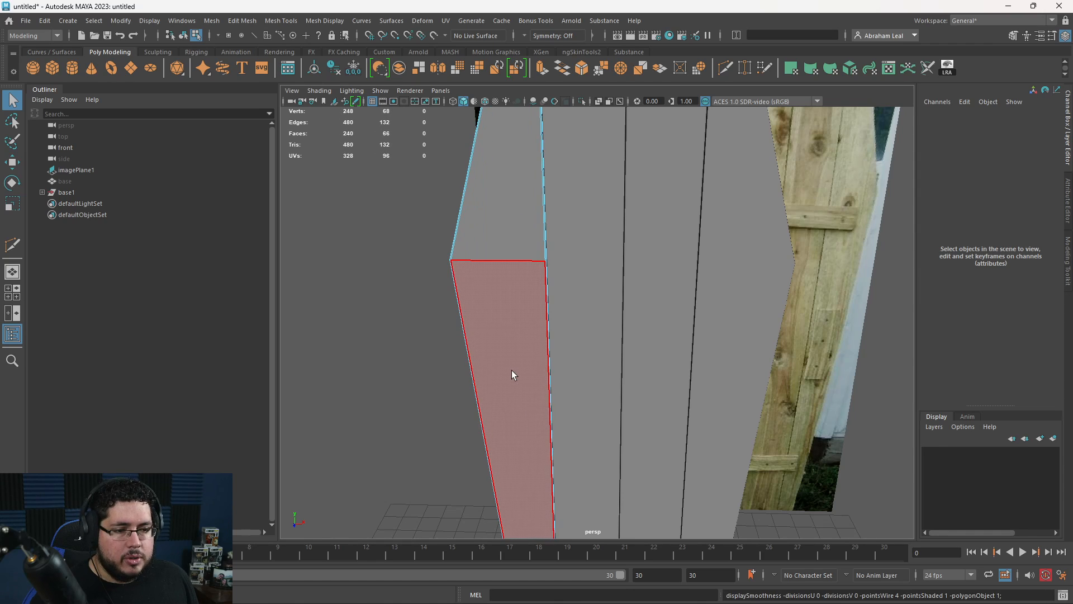
left_click_drag(511, 370, 554, 306, "alt")
right_click(631, 250)
right_click_drag(706, 243, 749, 228)
left_click(878, 316)
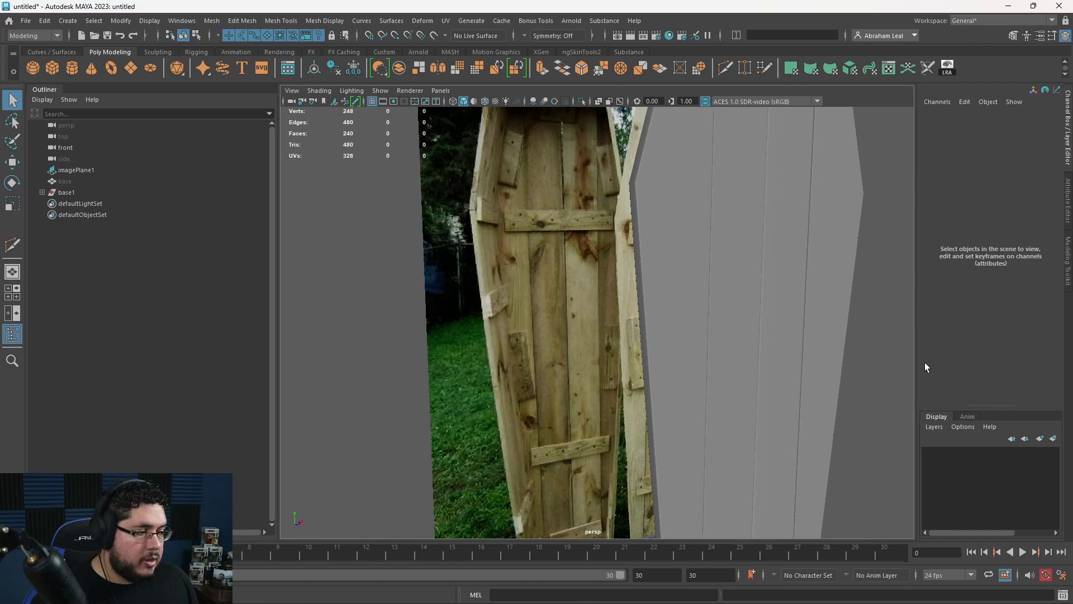
Examine the plank panel from several angles and compare it with the reference coffin's construction.
key("alt+Tab")
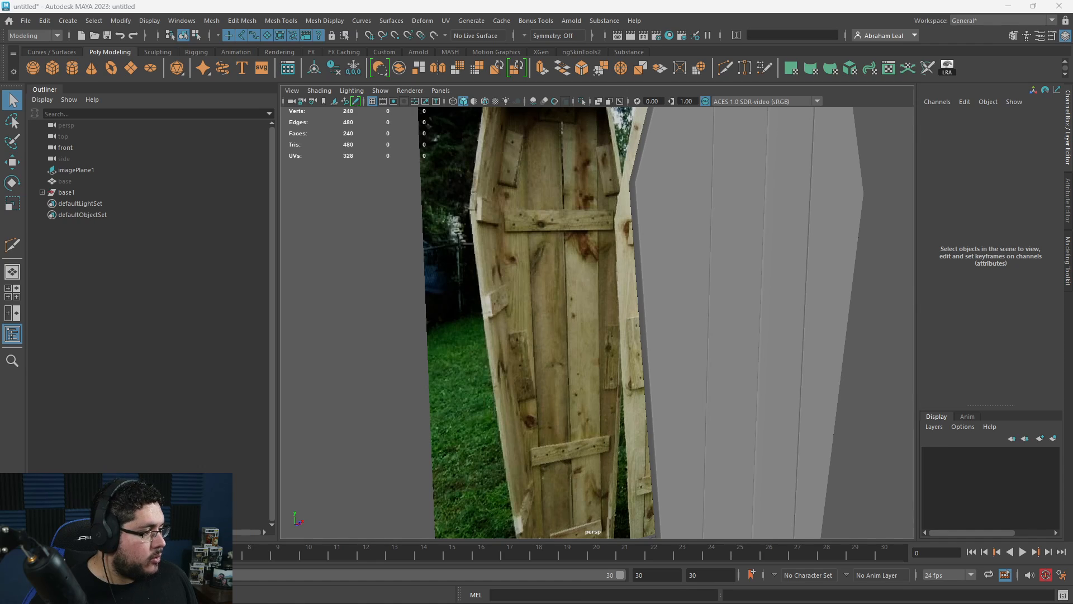
right_click_drag(881, 203, 771, 246, "alt")
left_click_drag(772, 246, 797, 307, "alt")
right_click_drag(797, 307, 781, 327, "alt")
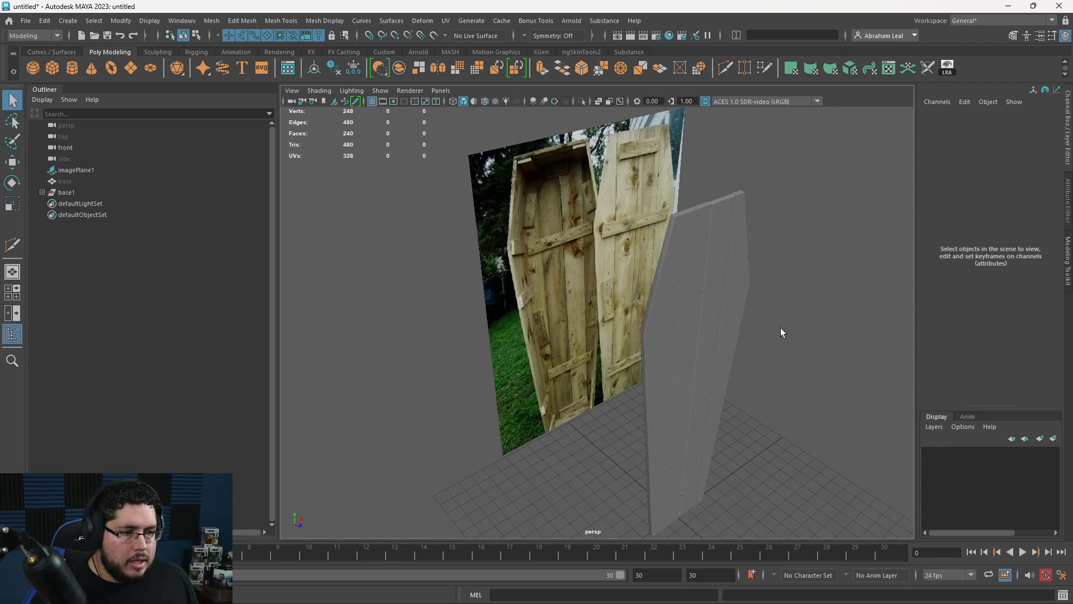
left_click_drag(779, 327, 681, 384)
left_click(787, 310)
left_click_drag(787, 310, 591, 288, "alt")
left_click_drag(529, 220, 525, 246, "alt")
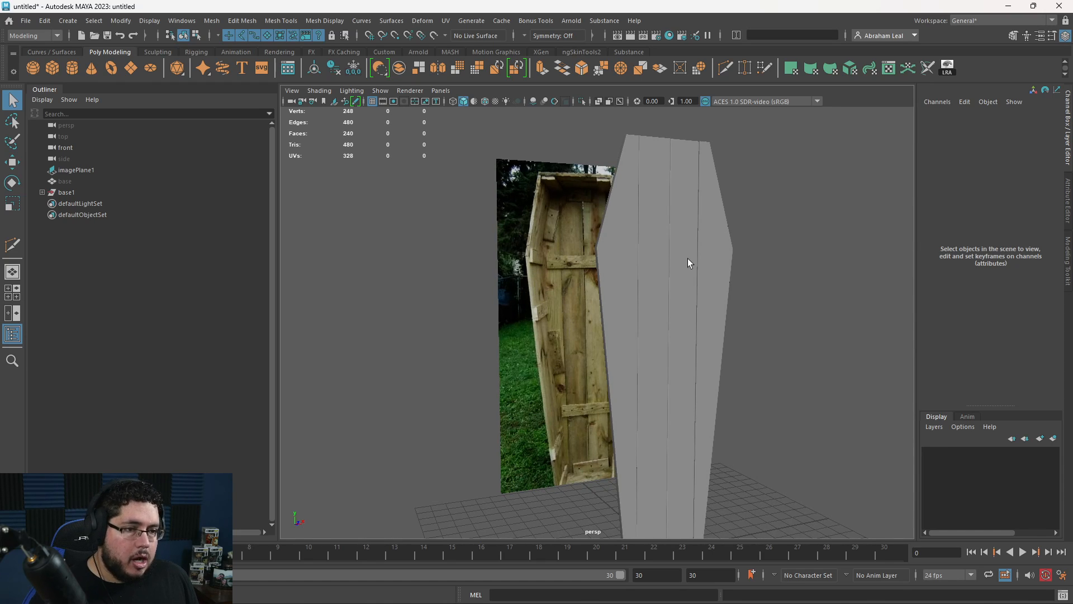
left_click_drag(688, 258, 697, 309, "alt")
scroll(608, 258, "up", 5)
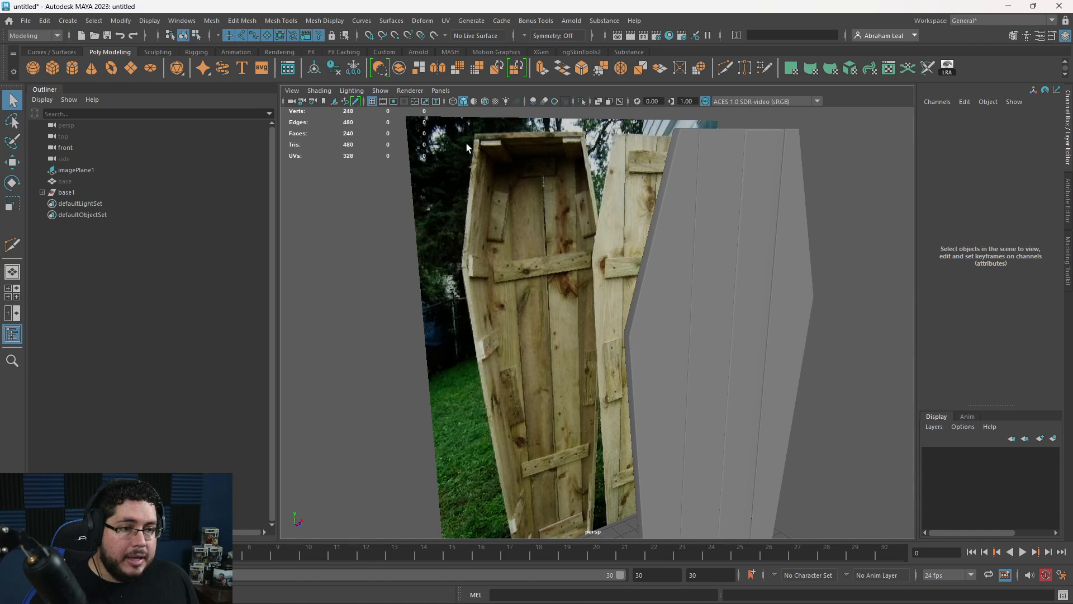
scroll(767, 203, "down", 6)
Unhide the original base panel and bring it into view together with the planks.
left_click(92, 182)
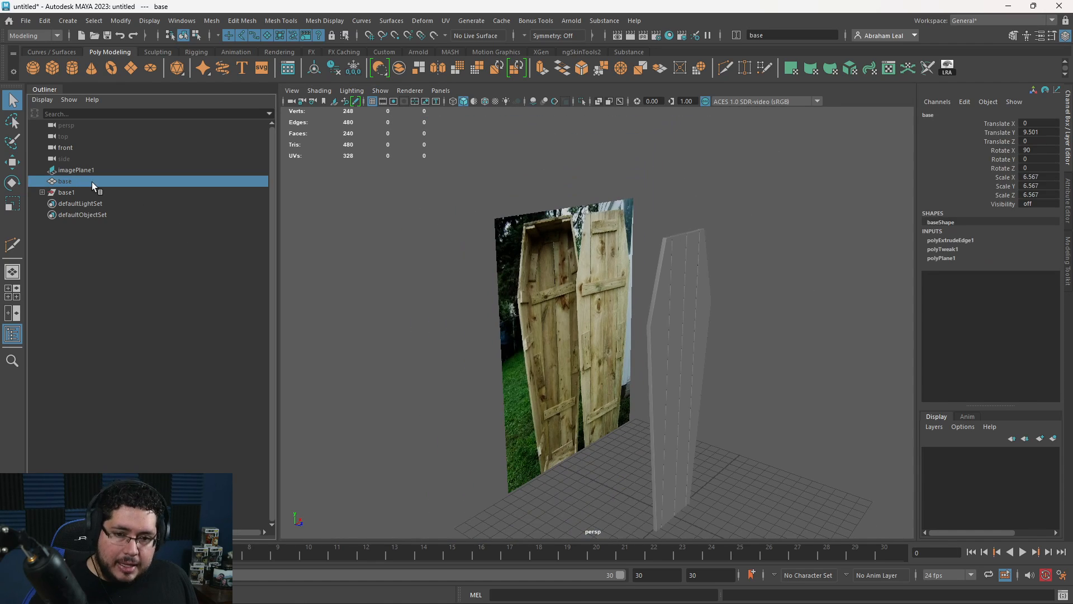
key("h")
left_click_drag(687, 305, 710, 335, "alt")
middle_click_drag(710, 335, 673, 351, "alt")
scroll(672, 351, "up", 4)
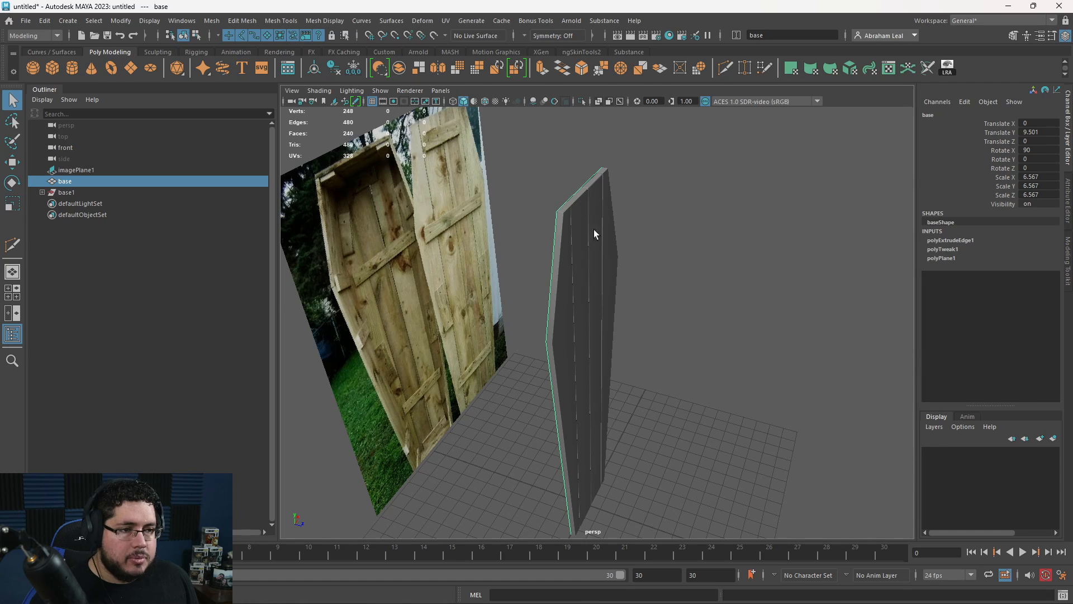
Isolate the original base panel and select its outer border edges.
left_click_drag(593, 230, 652, 273, "alt")
key("w")
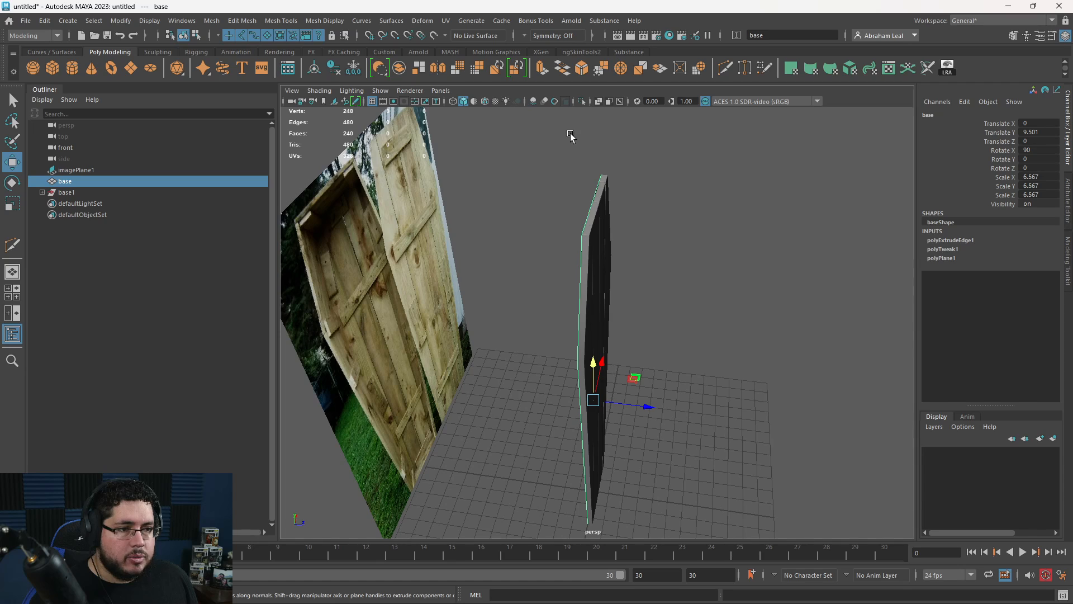
left_click(582, 102)
left_click_drag(607, 227, 569, 214, "alt")
right_click_drag(569, 213, 573, 170)
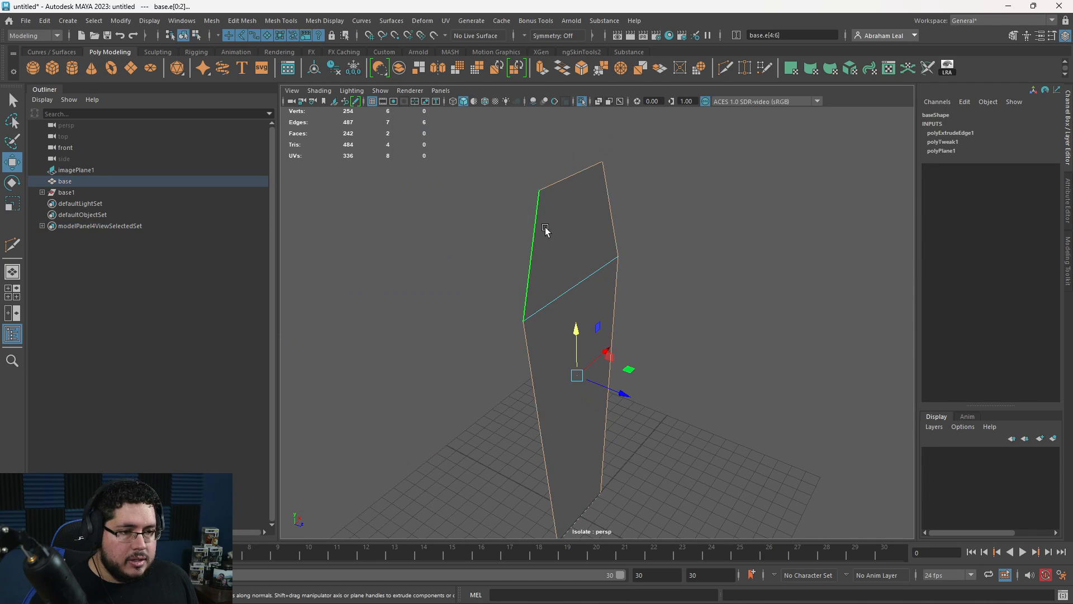
Extrude the border edges forward to form the coffin's side walls, show the whole scene and return to object mode.
left_click_drag(687, 328, 712, 336, "alt")
key("ctrl+e")
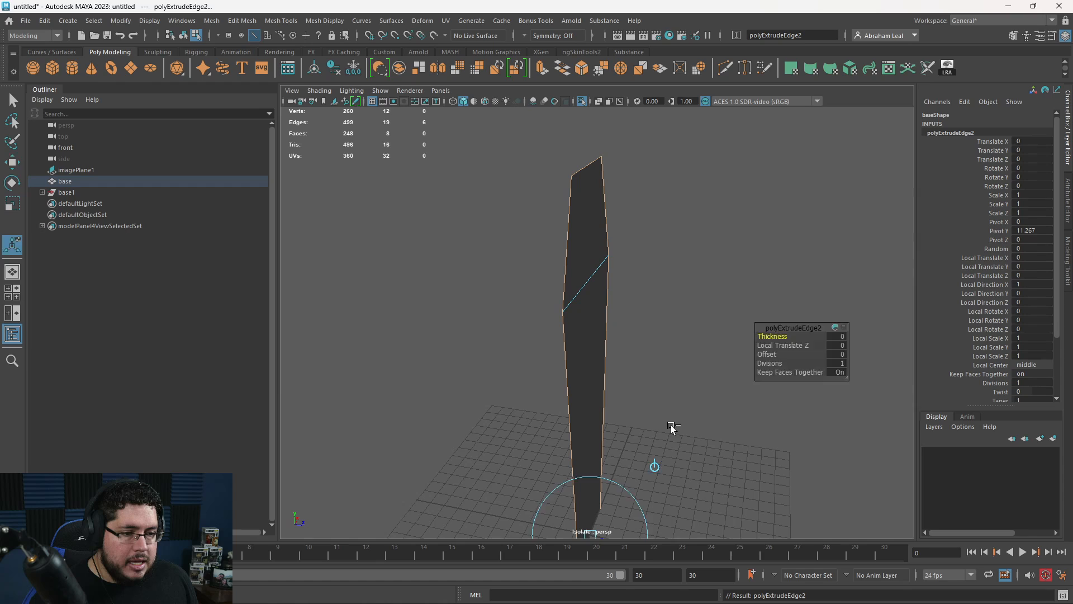
left_click_drag(645, 383, 643, 338, "alt")
key("ctrl+1")
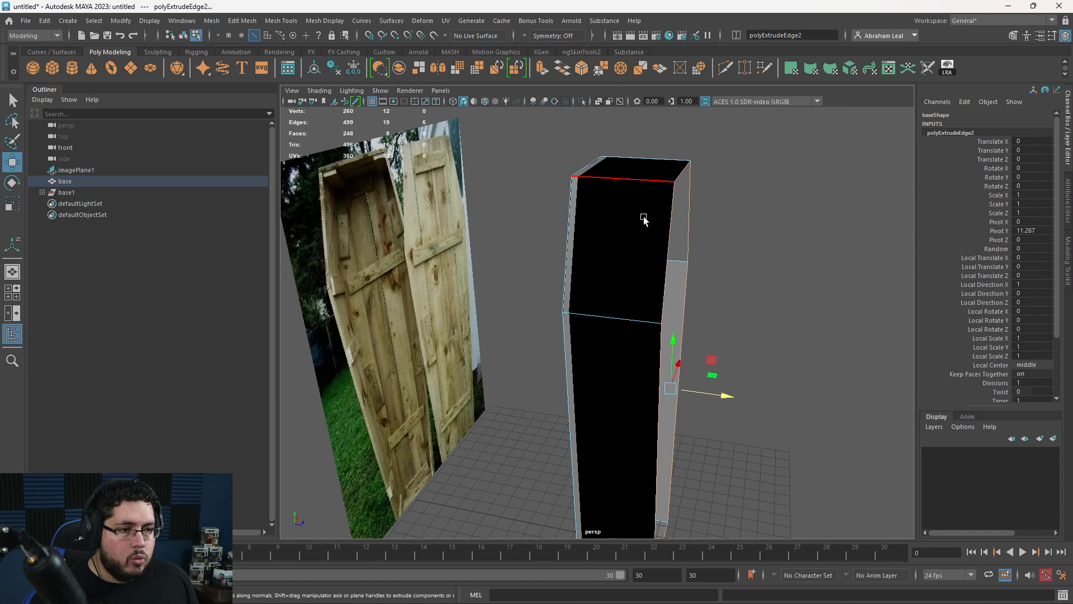
mouse_move(732, 393)
left_mouse_down()
mouse_move(706, 388)
mouse_move(719, 391)
left_mouse_up()
left_click_drag(768, 366, 660, 354, "alt")
key("F8")
left_click(685, 226)
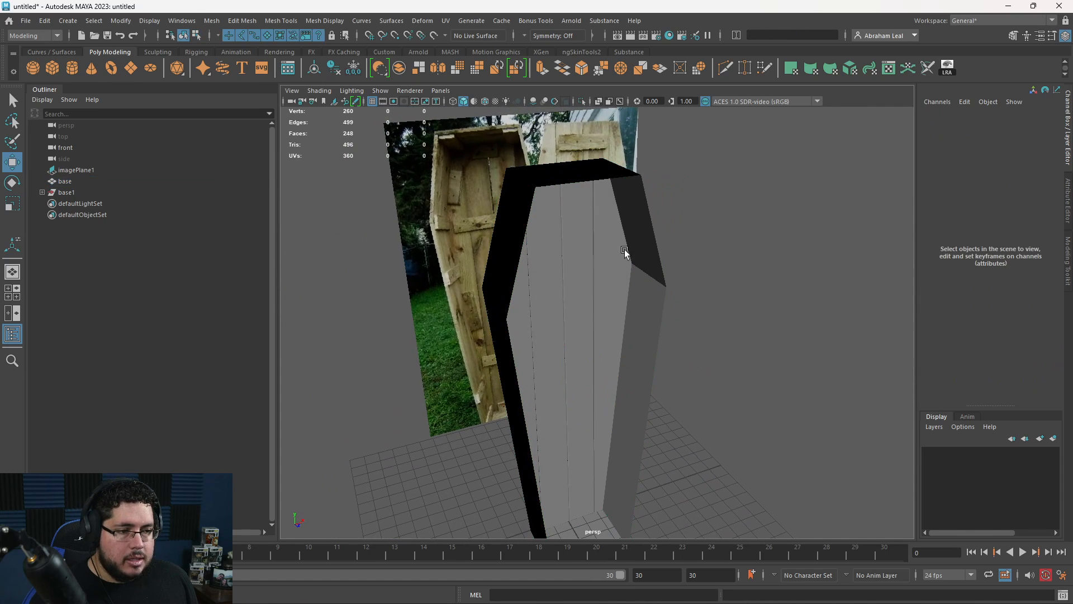
Duplicate the base with its extruded walls and hide the original.
left_click(642, 230)
left_click_drag(642, 230, 629, 246, "alt")
key("ctrl+d")
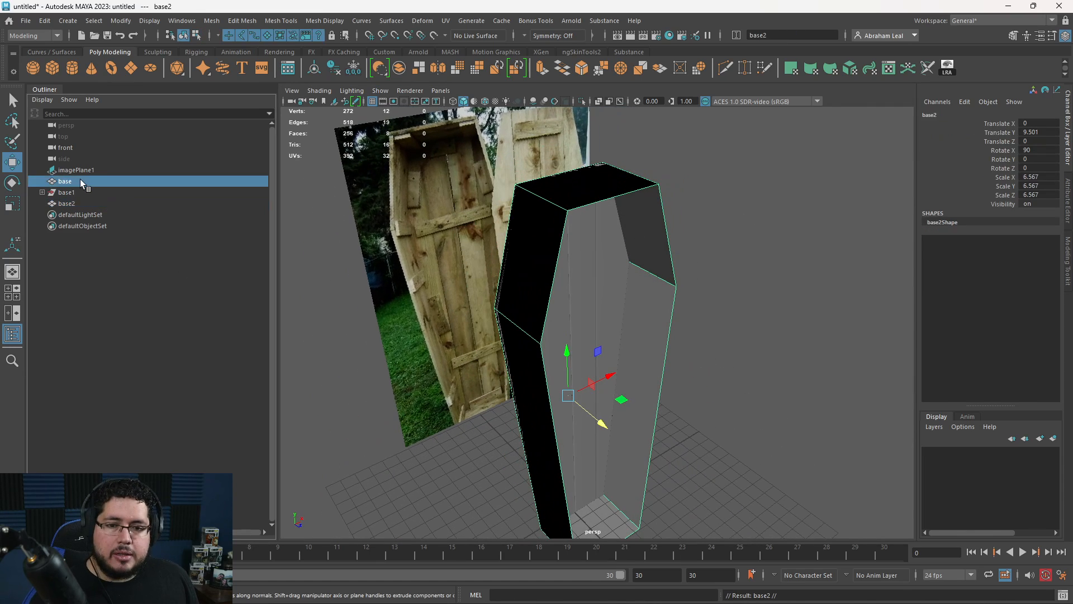
left_click(79, 180)
key("ctrl+h")
left_click(625, 229)
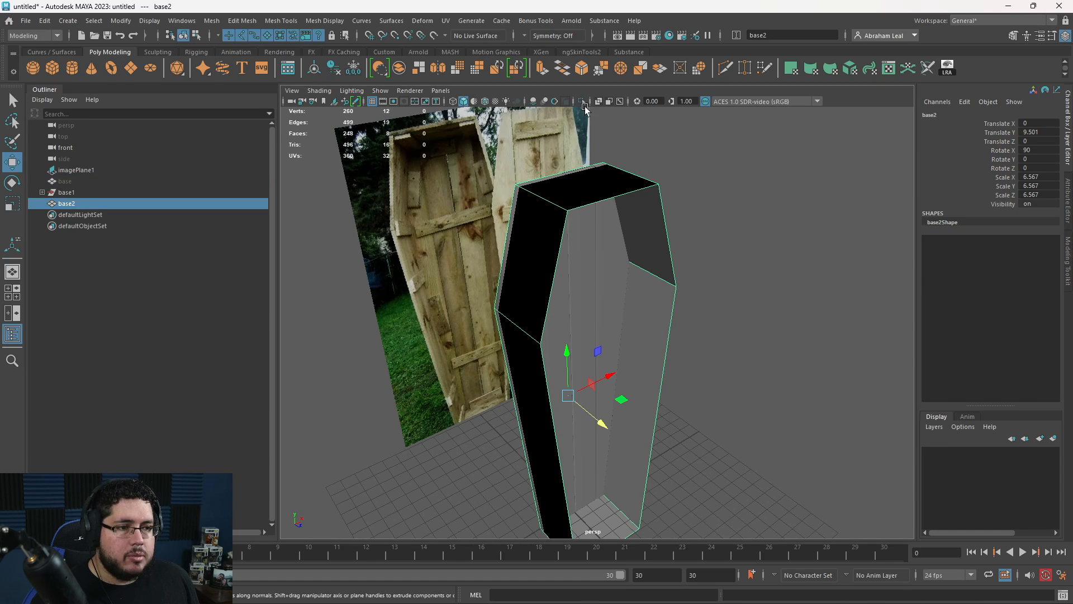
Isolate the duplicate and delete its two back faces so that only the side walls remain.
left_click(582, 102)
left_click_drag(632, 232, 635, 208, "alt")
right_click_drag(635, 209, 641, 243)
left_click_drag(641, 242, 550, 244, "alt")
left_click(548, 241)
left_click(568, 327, "shift")
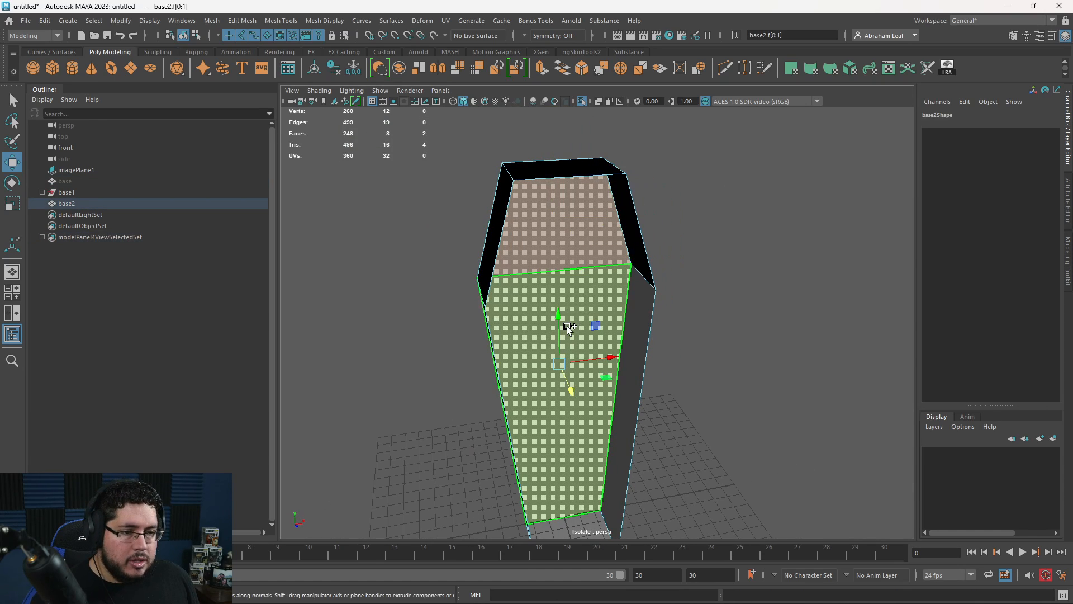
key("Delete")
Try detaching the side walls along their corner edges and select the resulting mesh as an object.
left_click_drag(588, 312, 553, 240, "alt")
scroll(582, 283, "down", 4)
right_click_drag(554, 240, 551, 196)
left_click_drag(703, 137, 430, 576)
left_click(535, 209)
left_click_drag(535, 209, 605, 225, "alt")
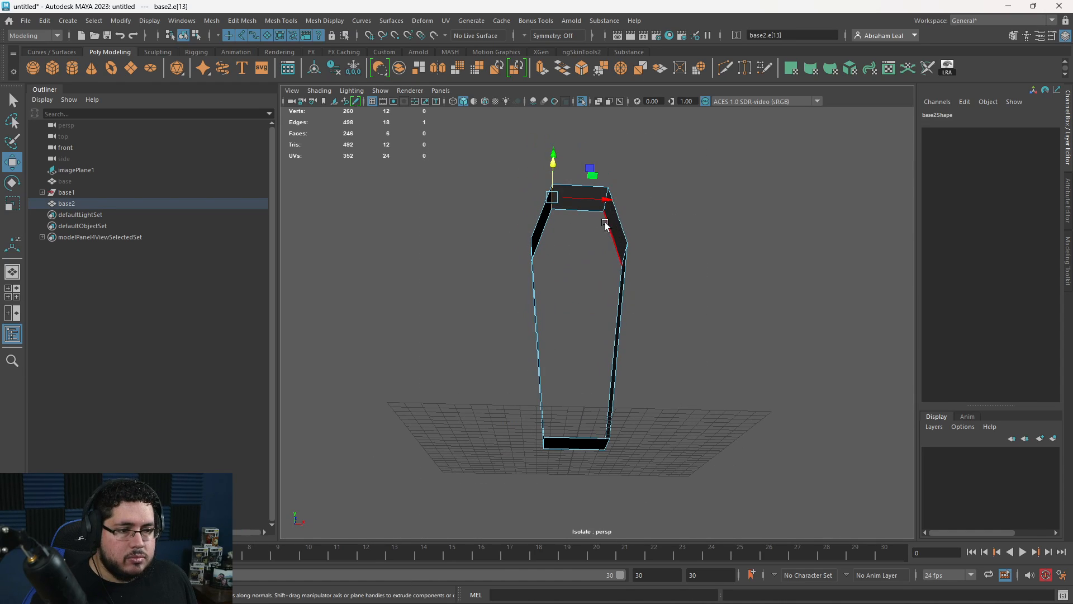
double_click(603, 212)
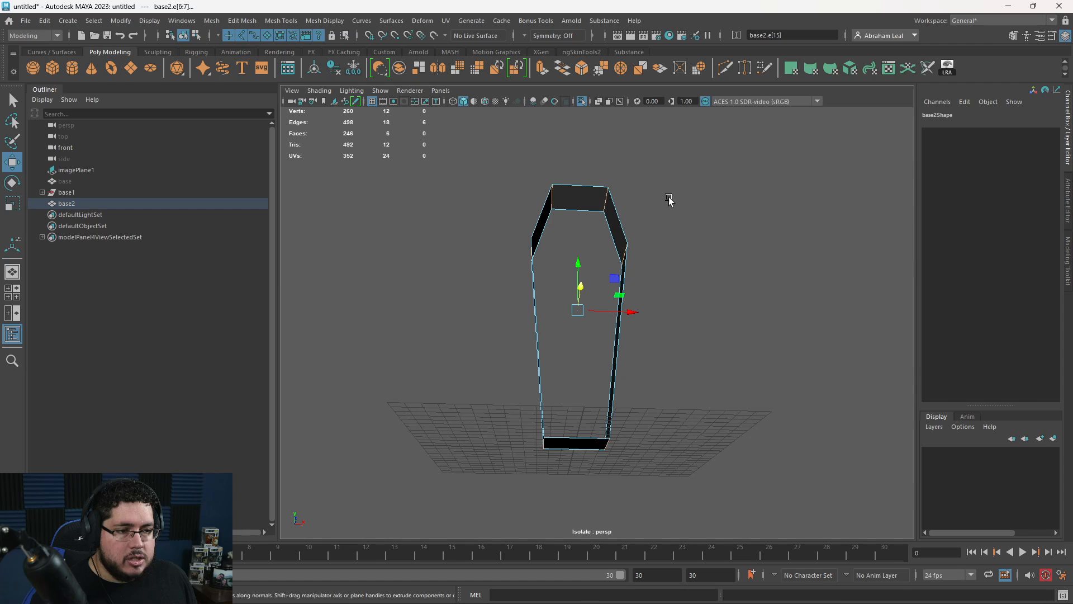
left_click(232, 22)
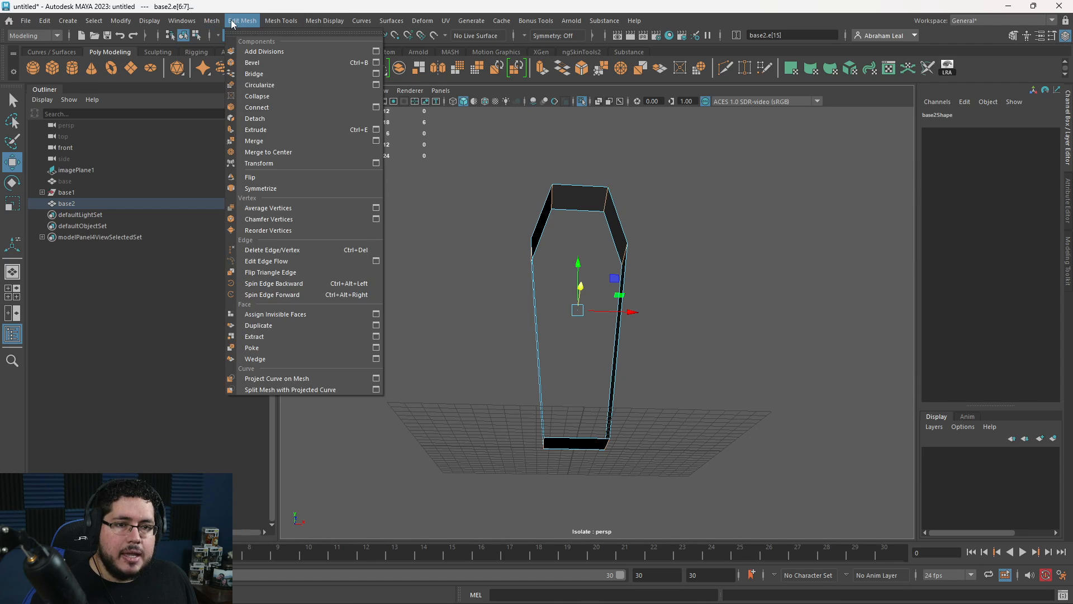
left_click(269, 109)
right_click_drag(589, 215, 633, 186)
left_click(611, 221)
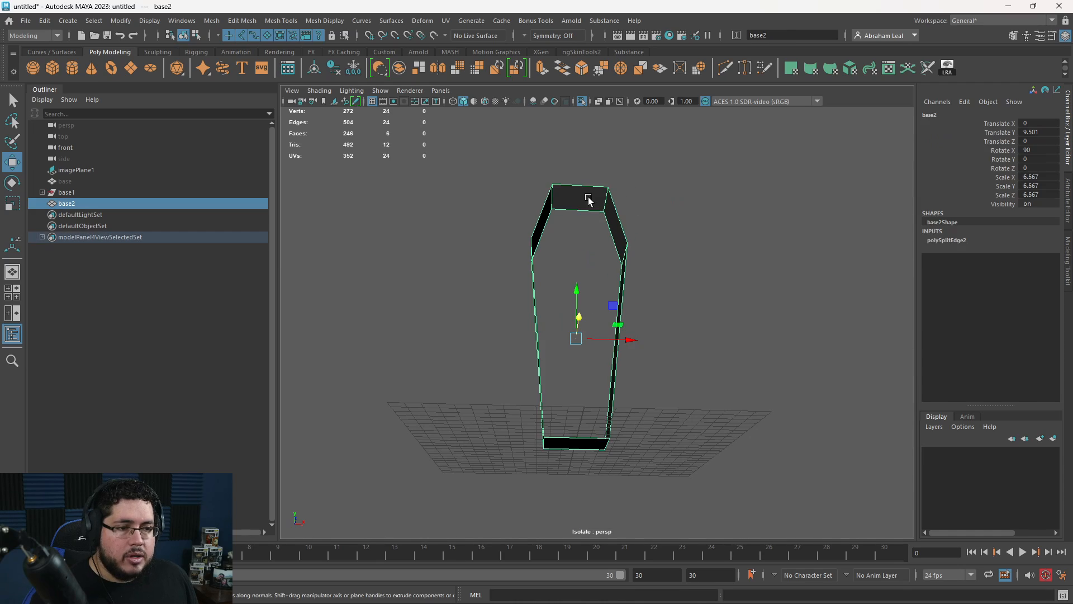
Try separating the detached walls into individual objects and select all of them.
left_click(215, 22)
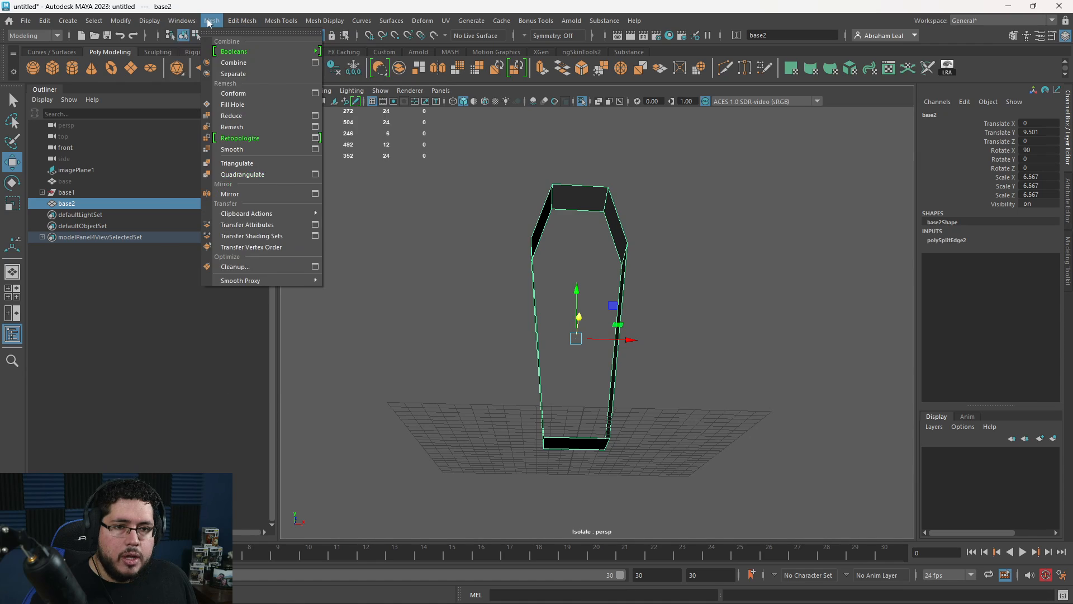
left_click(234, 73)
left_click_drag(417, 182, 445, 261, "alt")
left_click_drag(678, 166, 541, 422)
left_click(704, 199)
left_click_drag(674, 146, 584, 381)
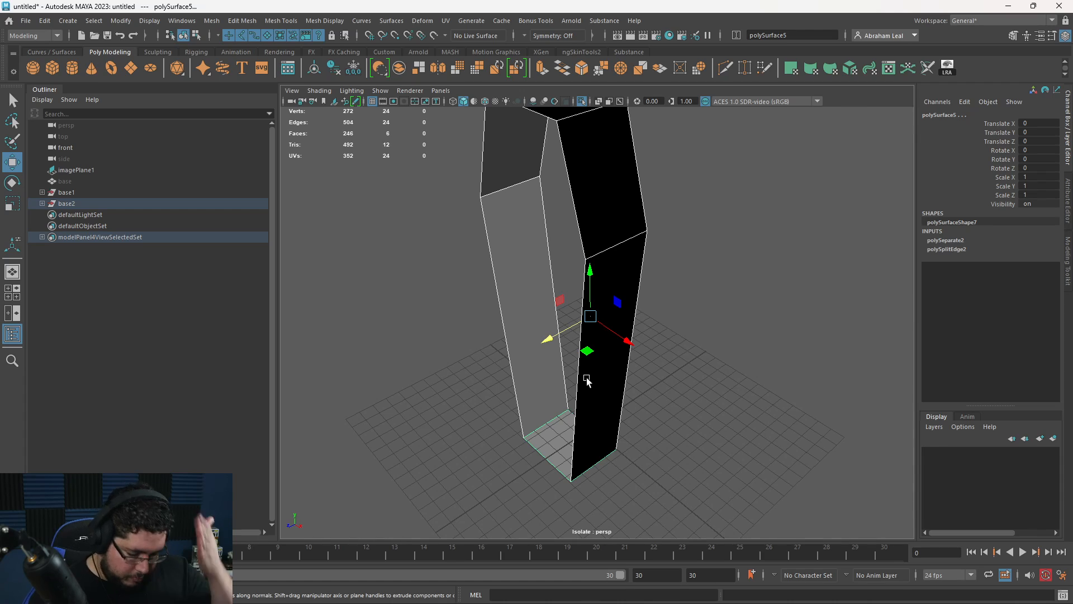
Undo the separation and the corner-edge detachment, leaving nothing selected.
key("ctrl+z")
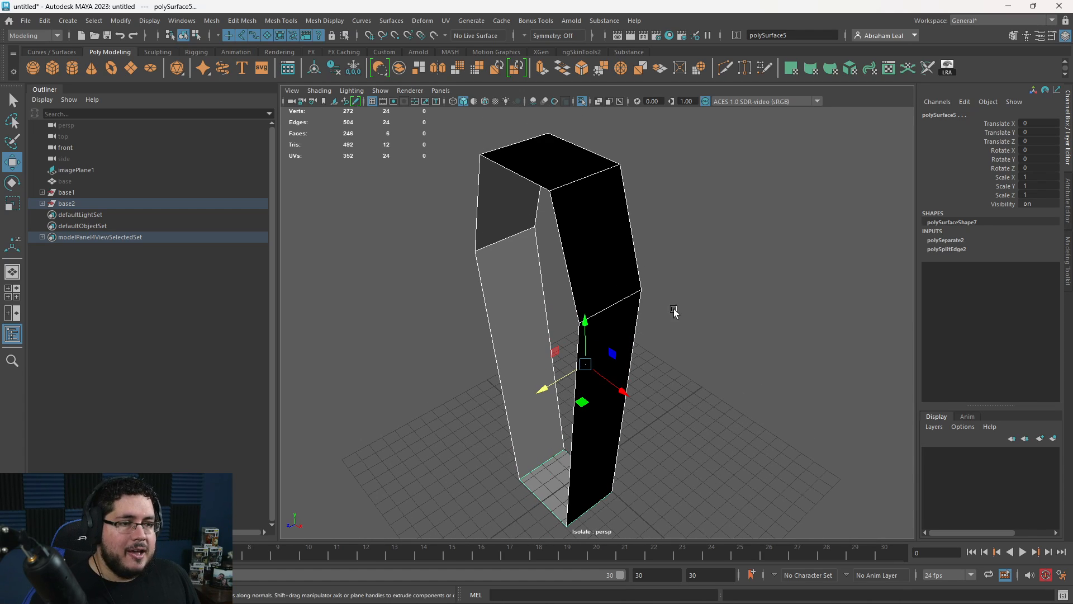
key("ctrl+z")
key("ctrl+z")
key("ctrl+z")
key("ctrl+z")
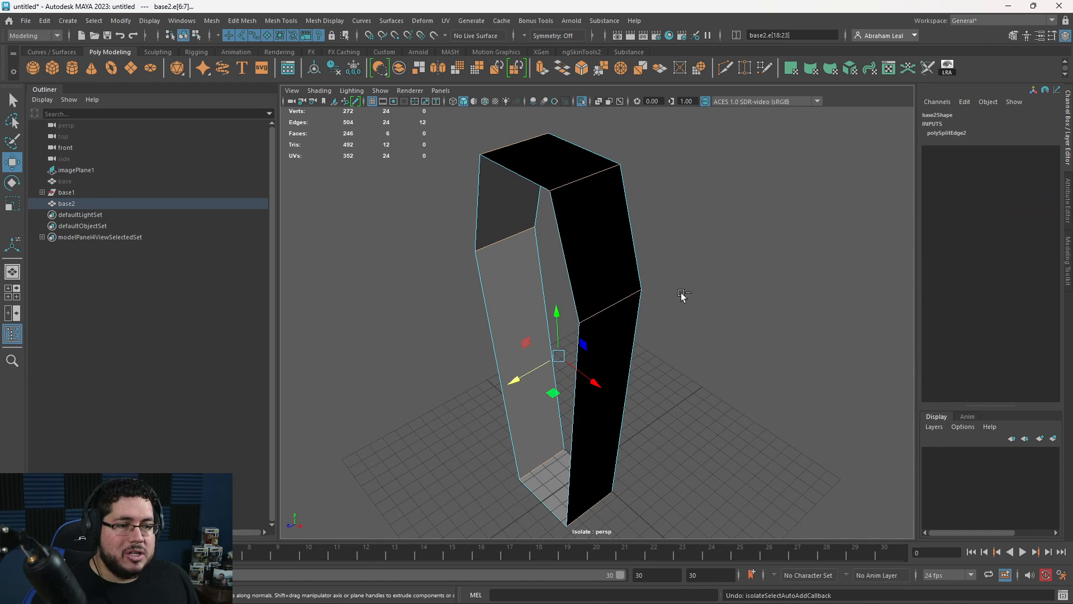
left_click(727, 291)
key("alt+Tab")
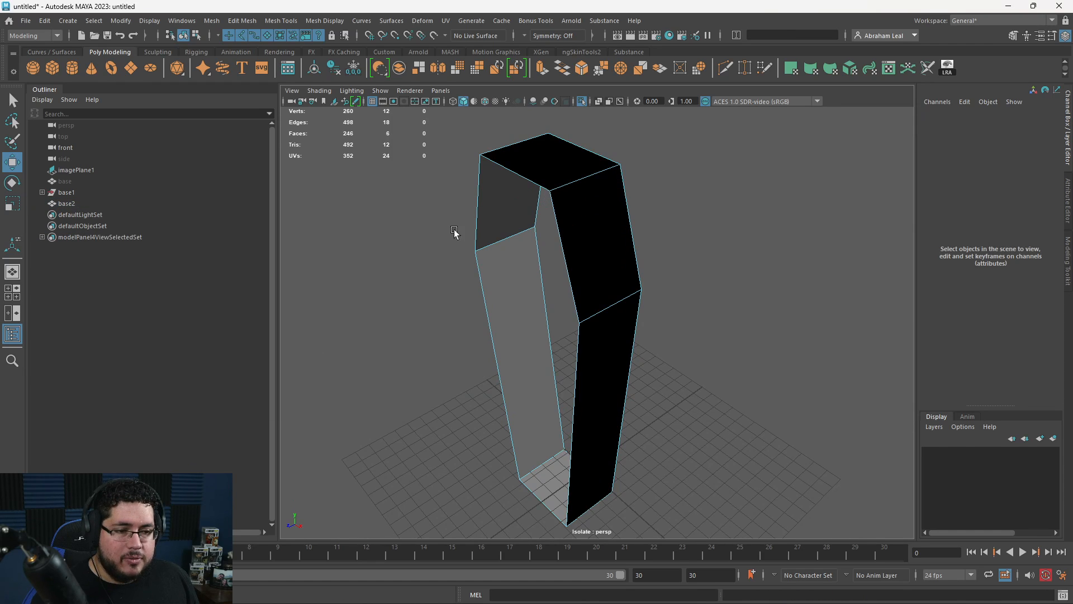
Isolate the side walls and add two lengthwise Multi-Cut edge loops around them, dividing each wall into three strips.
left_click(582, 101)
left_click_drag(531, 326, 583, 245, "alt")
left_click_drag(545, 313, 579, 240, "alt")
right_click_drag(559, 215, 560, 169)
left_click(581, 101)
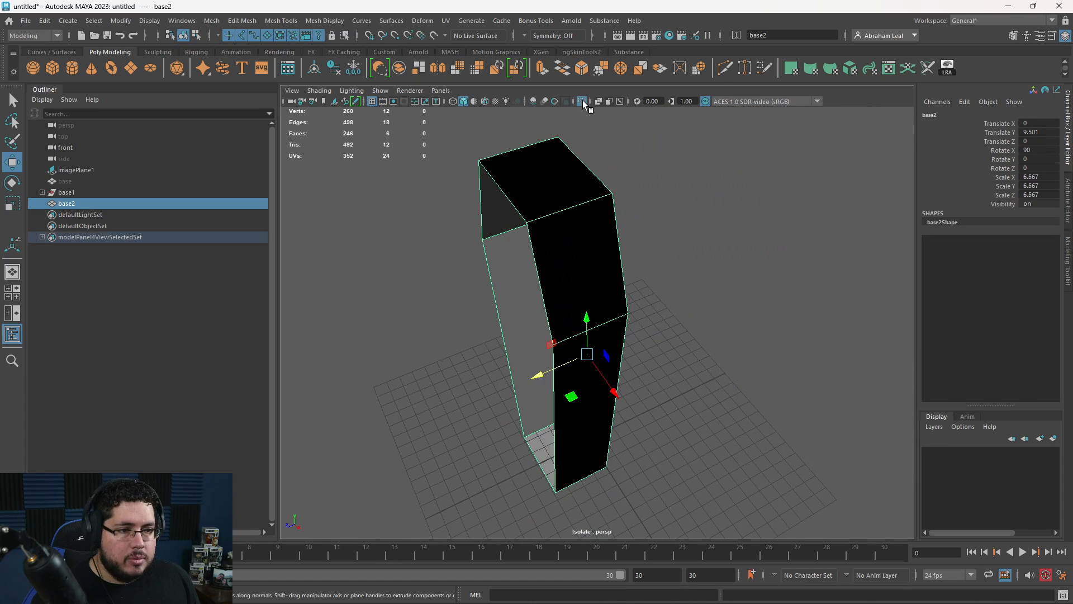
key("f")
key("ctrl+shift+x")
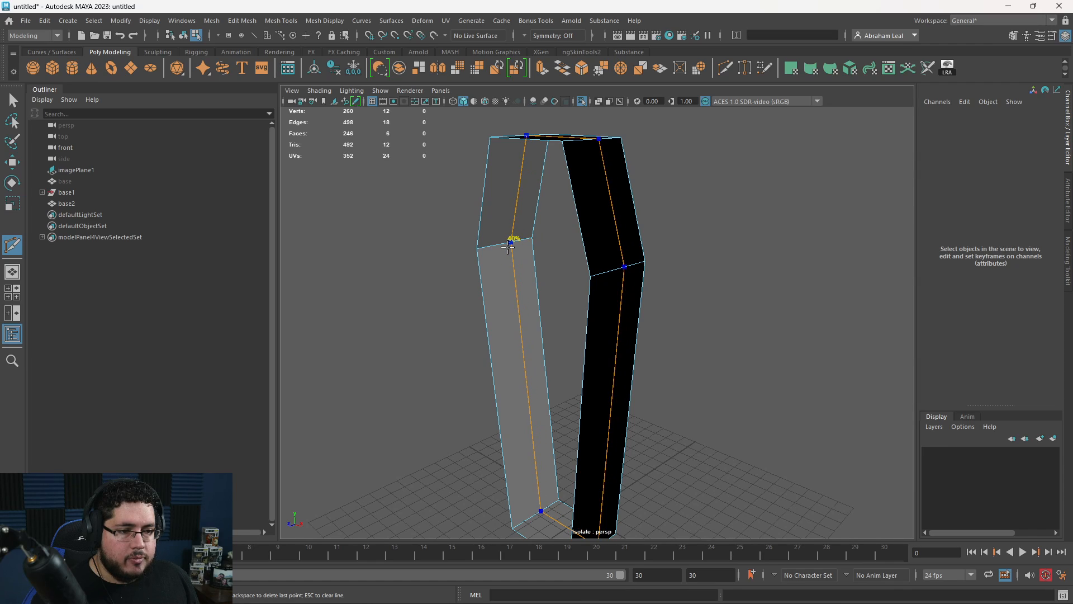
left_click(508, 246, "ctrl")
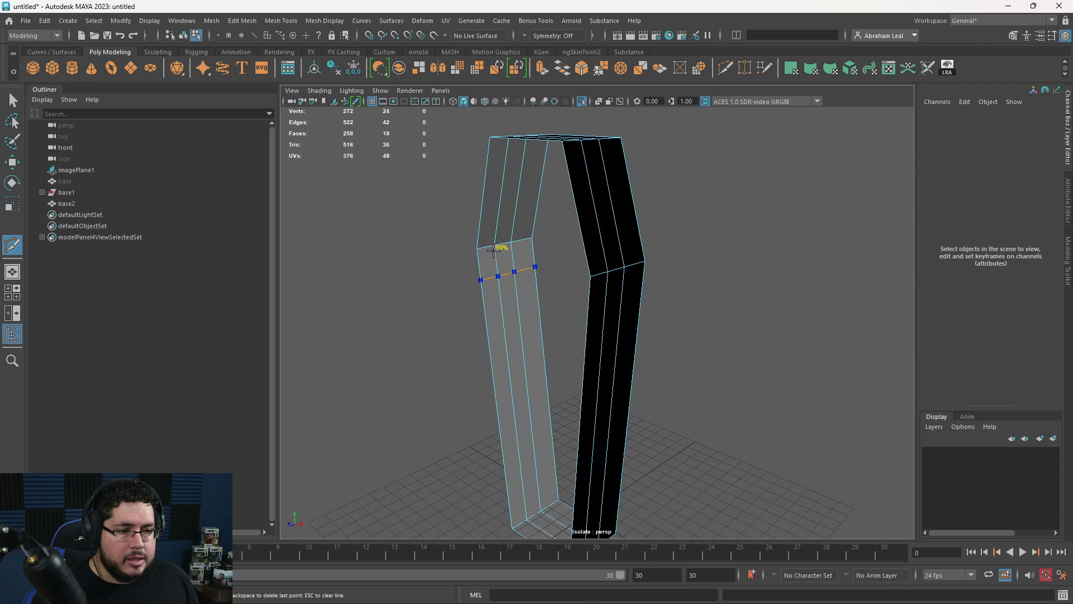
left_click_drag(400, 263, 556, 249, "alt")
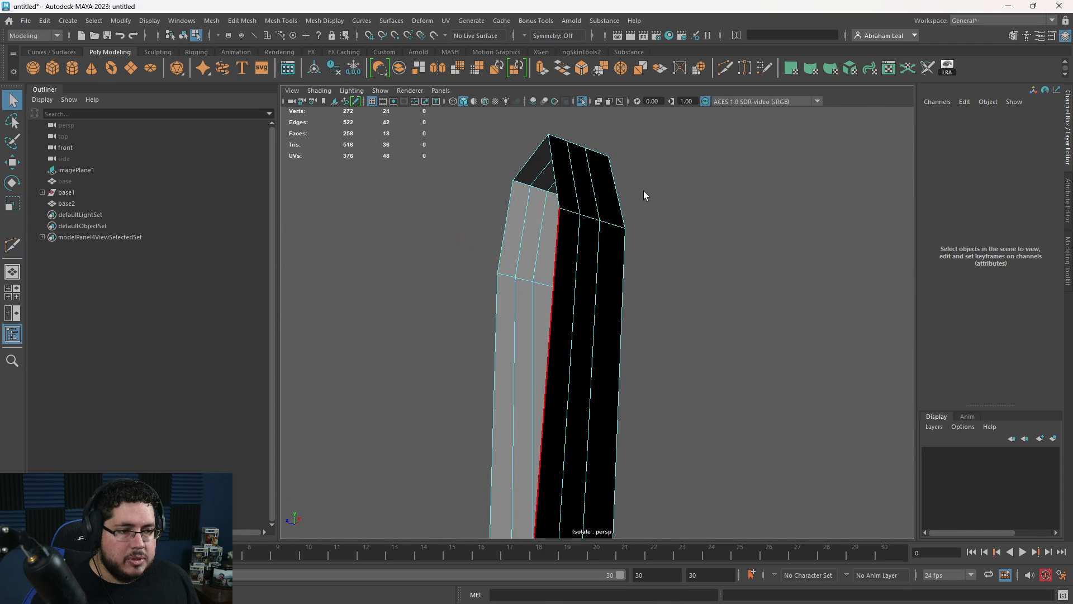
key("q")
key("F8")
Switch the side-wall mesh to edge mode and try selecting its inner edges loop by loop.
left_click_drag(643, 190, 621, 255, "alt")
left_click(581, 215)
right_click_drag(582, 215, 584, 179)
double_click(585, 180)
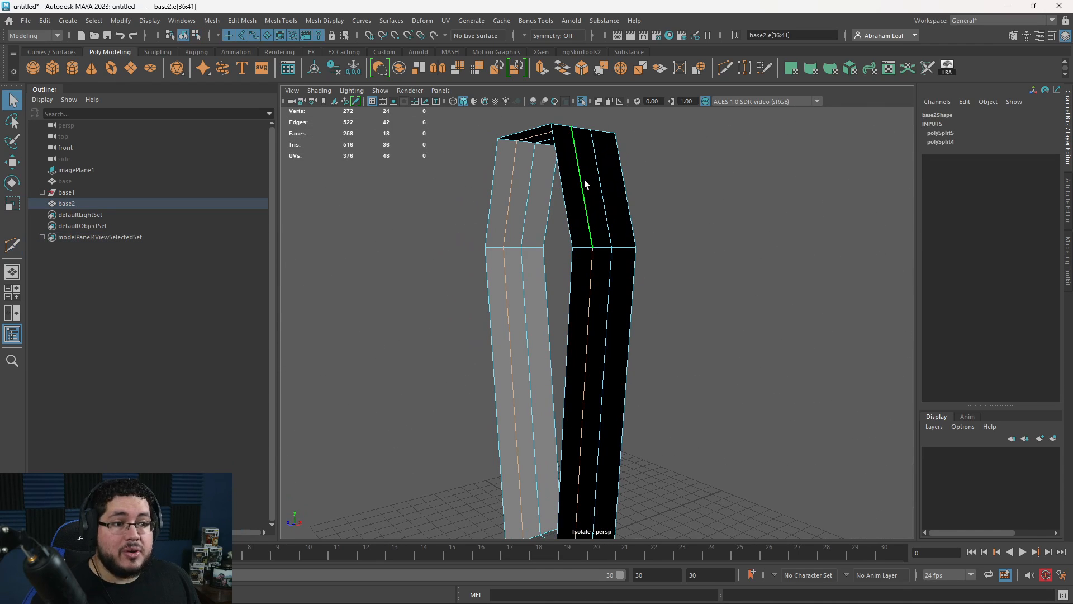
left_click_drag(601, 193, 532, 210, "alt")
double_click(511, 247)
key("ctrl+z")
left_click(512, 240)
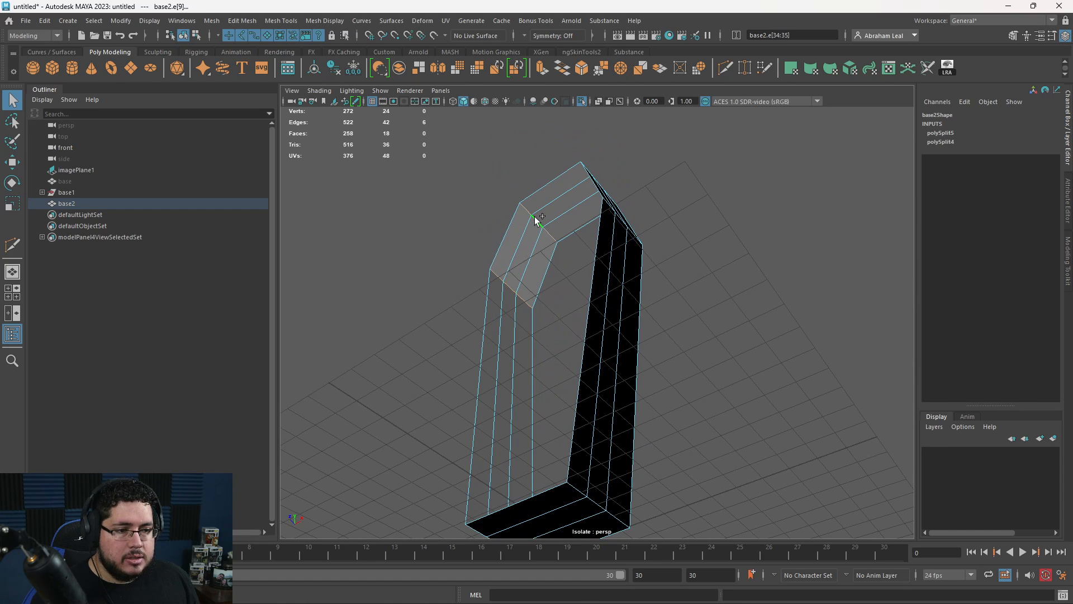
Select all edges of the side walls except the front and back open border loops.
left_click_drag(612, 263, 635, 230, "alt")
scroll(671, 204, "down", 5)
left_click_drag(706, 182, 460, 528)
scroll(535, 332, "up", 5)
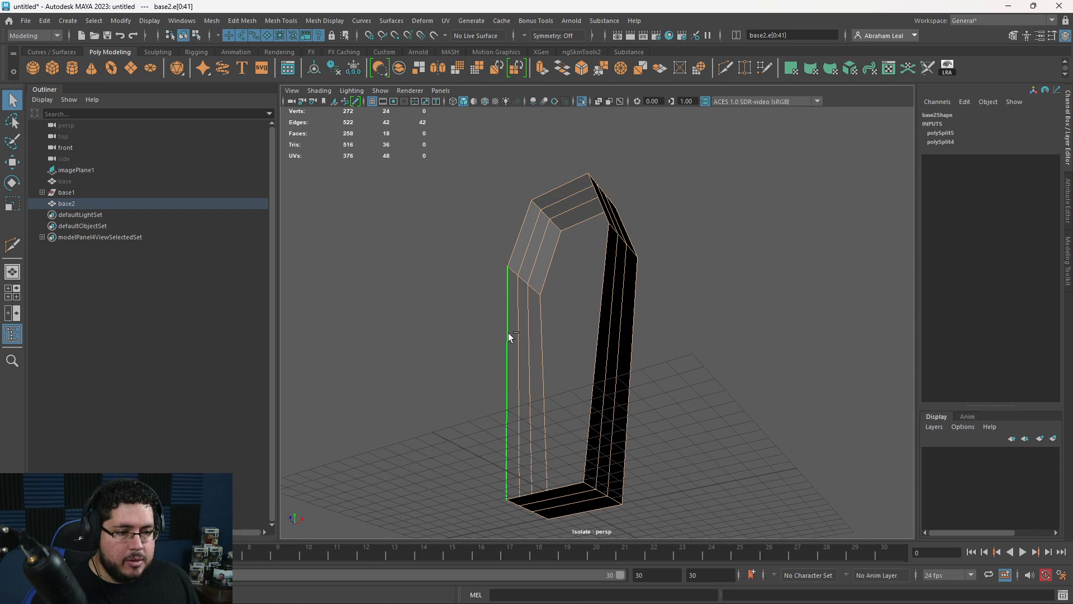
double_click(598, 276, "ctrl")
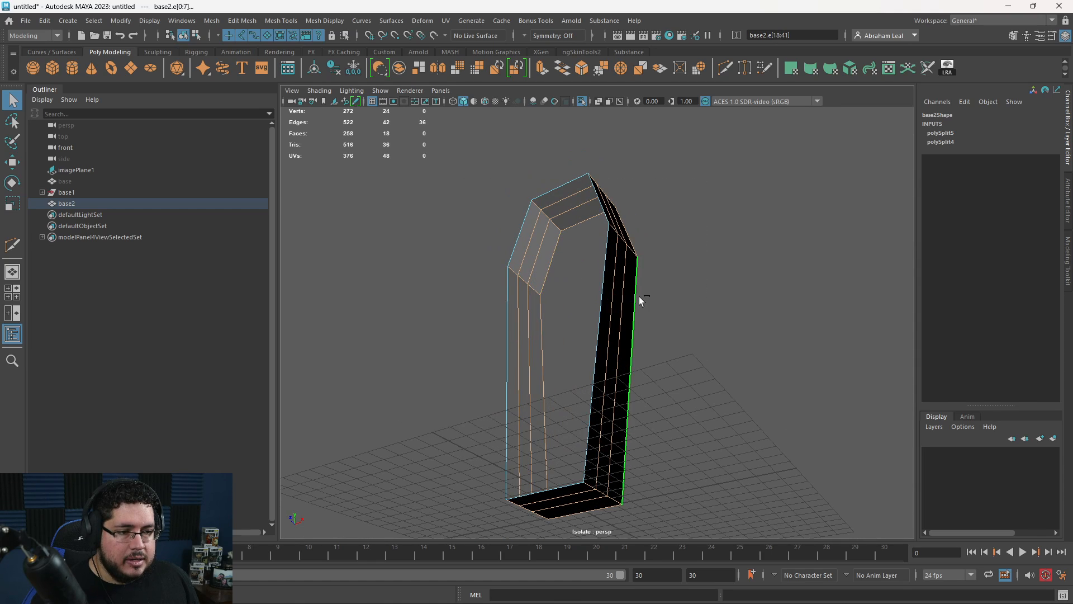
left_click_drag(686, 347, 651, 237, "alt")
Detach the selected inner edges and reselect the side-wall mesh in object mode.
left_click(241, 22)
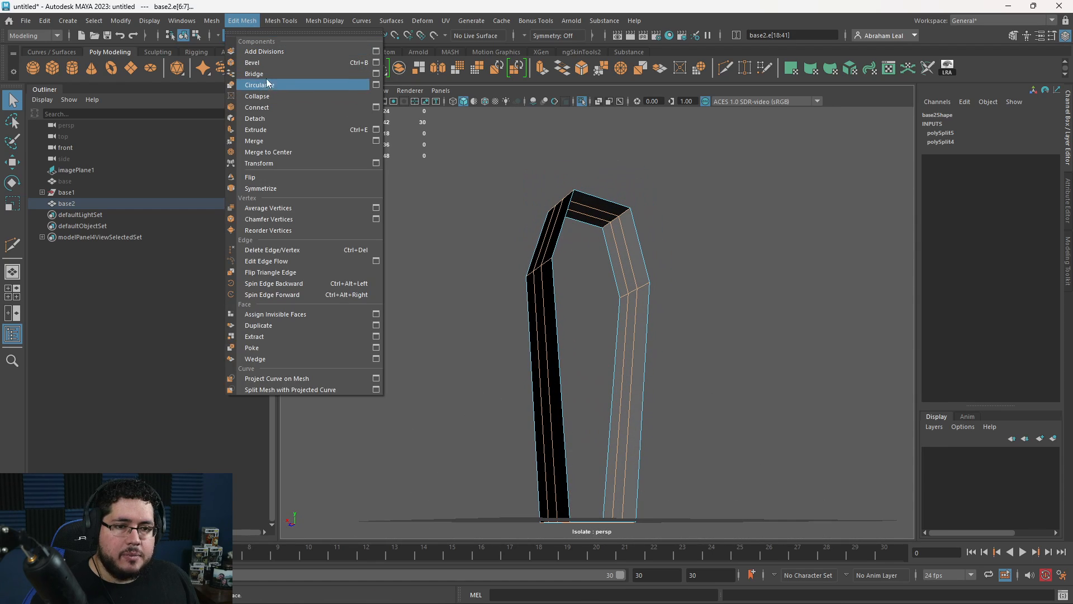
left_click(259, 118)
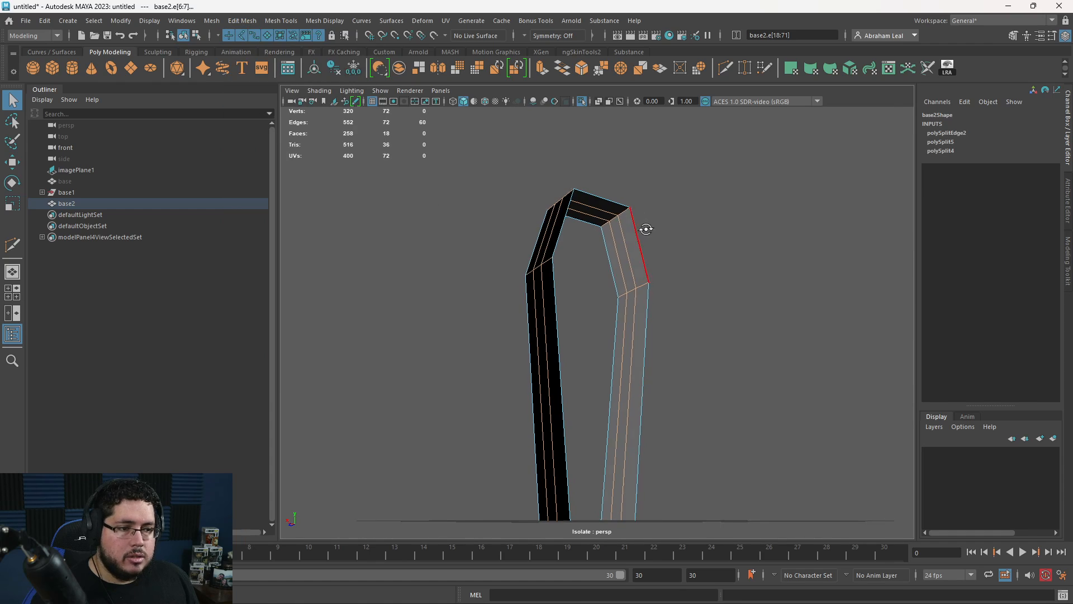
left_click_drag(647, 230, 621, 246, "alt")
right_click_drag(622, 246, 676, 179)
left_click(676, 179)
left_click(591, 218)
left_click_drag(590, 217, 439, 111, "alt")
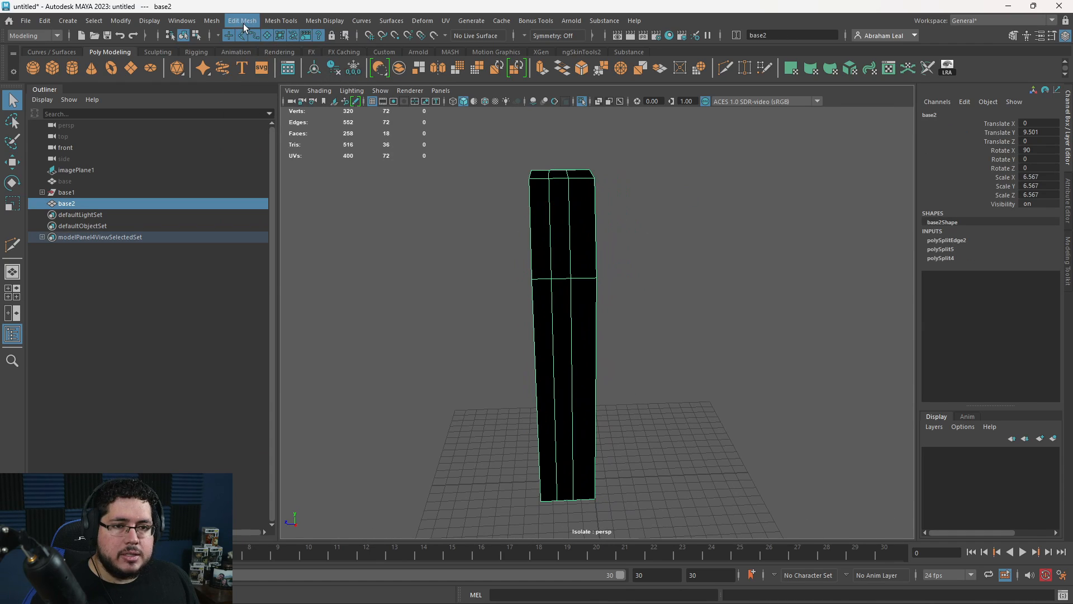
Separate the side-wall mesh into individual plank objects and check that single planks can be selected.
left_click(211, 21)
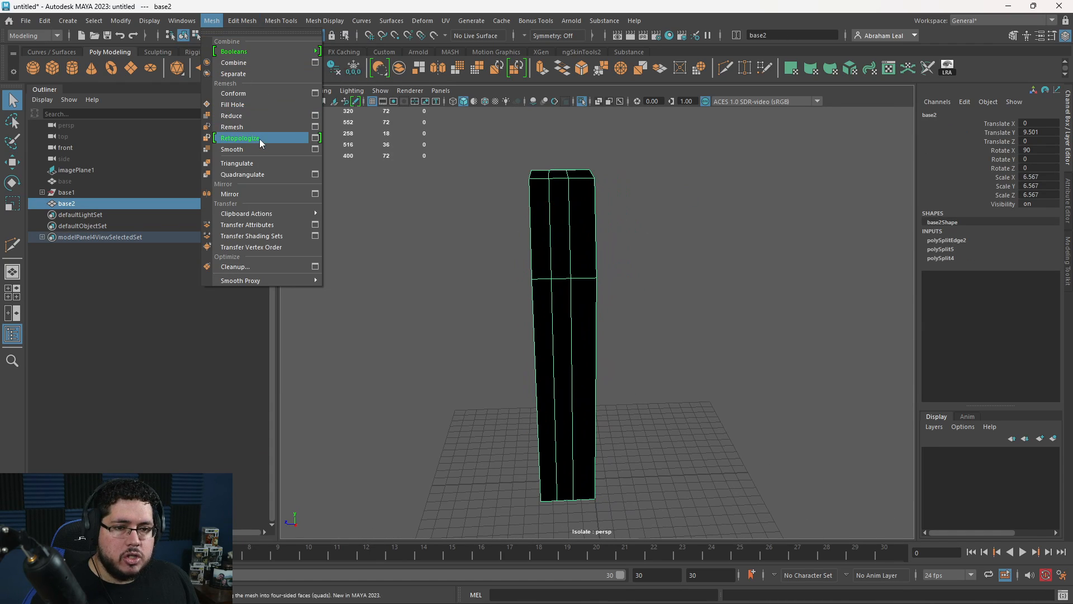
left_click(479, 227)
left_click(212, 21)
left_click(242, 73)
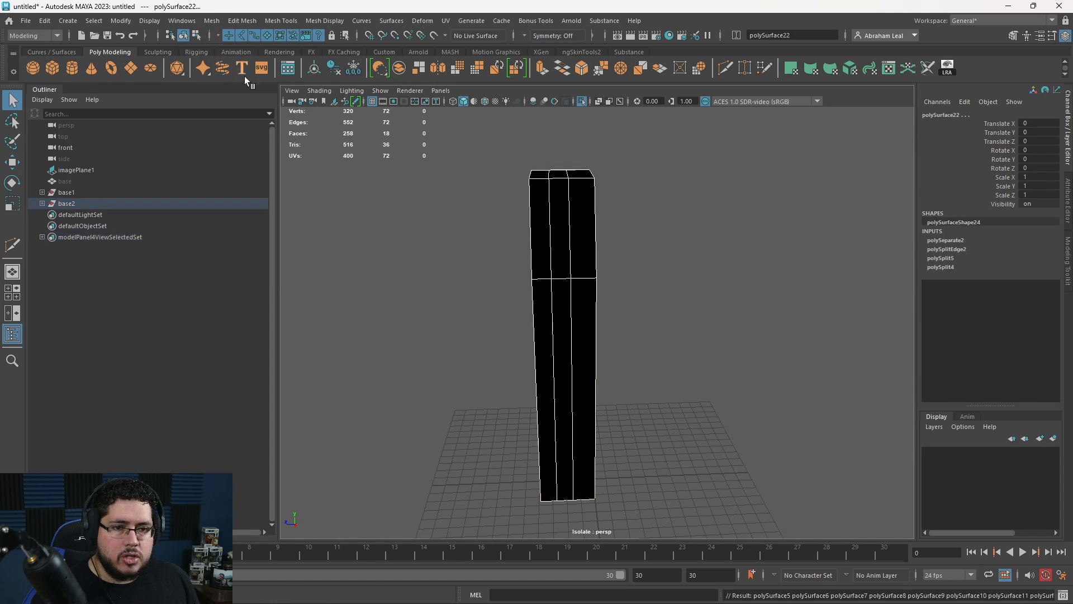
left_click(475, 211)
left_click_drag(475, 212, 540, 221, "alt")
left_click(551, 224)
left_click(606, 208)
left_click(591, 227)
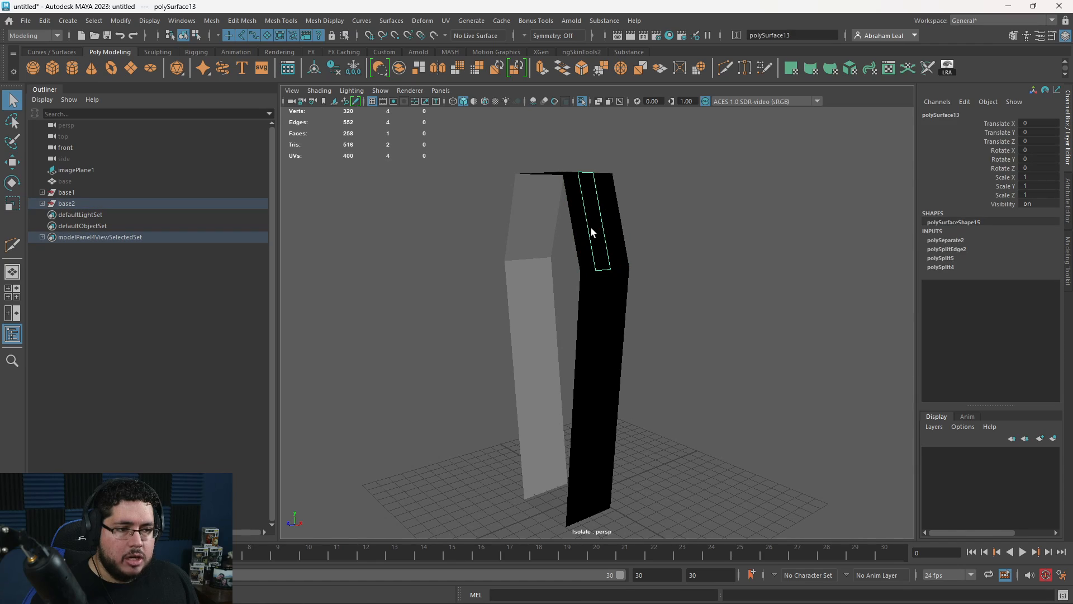
Extrude all the side-wall planks with a Local Translate Z of -0.265, inspect their corners and return to object mode.
left_click_drag(702, 151, 450, 497)
left_click(537, 71)
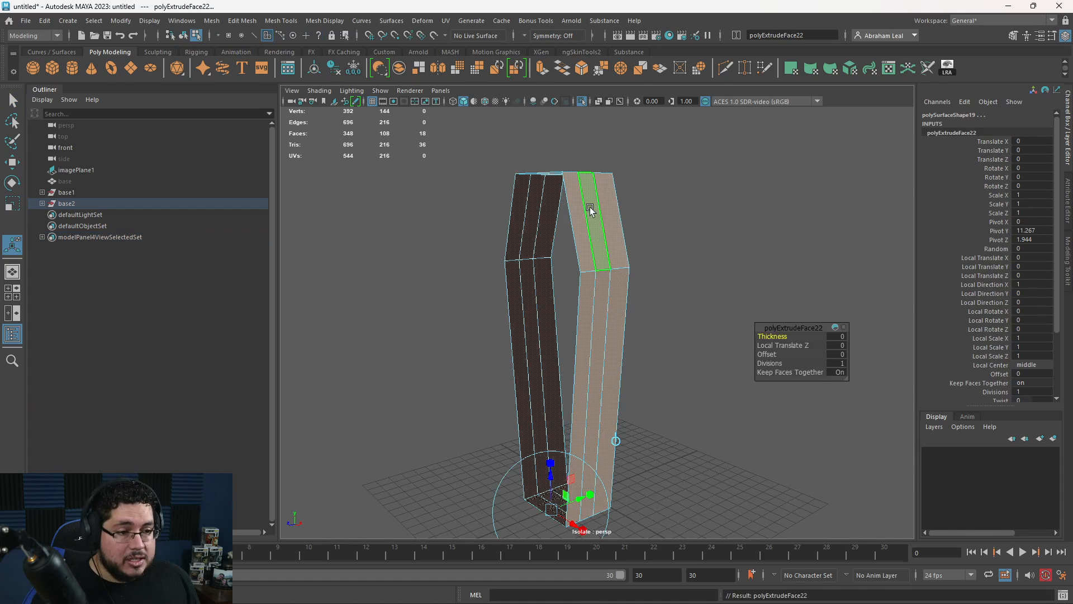
left_click_drag(591, 208, 632, 251, "alt")
left_click_drag(563, 469, 678, 307)
scroll(581, 324, "up", 10)
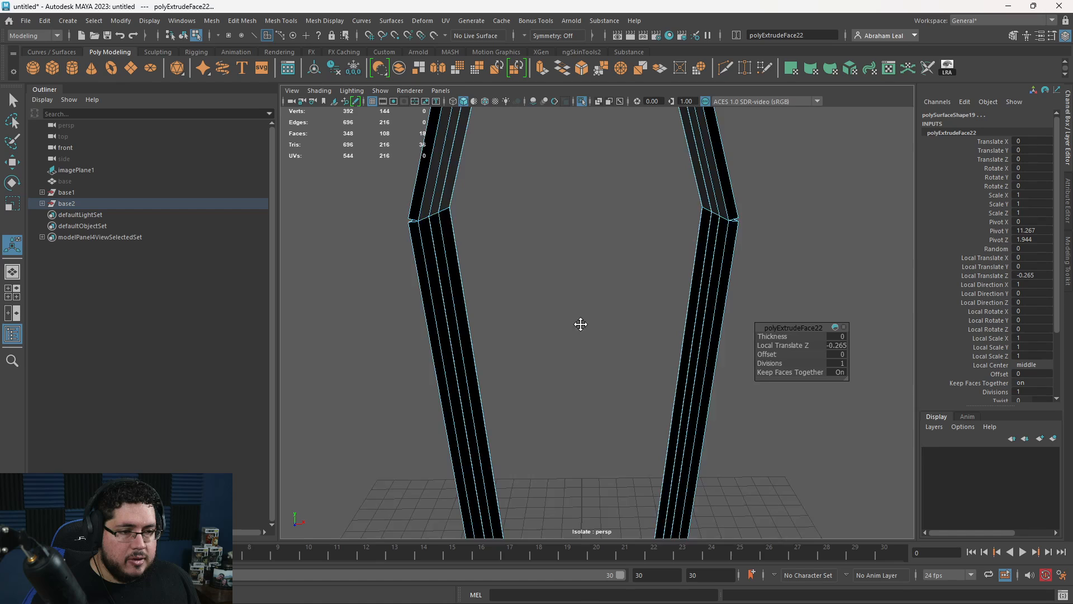
scroll(382, 320, "down", 4)
left_click_drag(378, 320, 541, 280, "alt")
scroll(529, 328, "down", 3)
right_click_drag(541, 279, 609, 239)
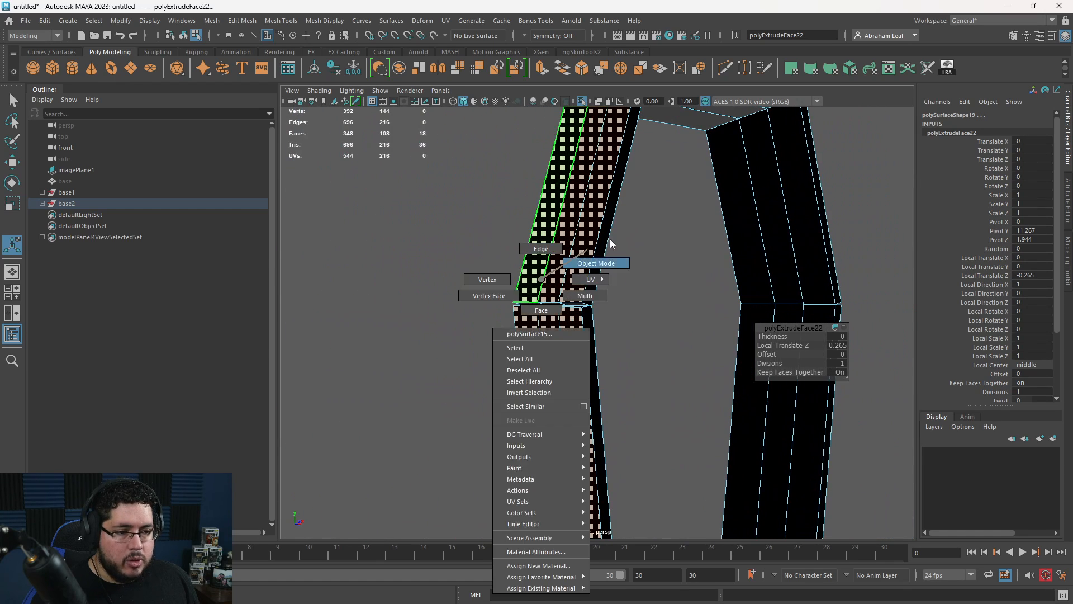
key("q")
left_click(658, 328)
Select all the side-wall planks and reverse their normals.
scroll(658, 330, "down", 5)
left_click_drag(658, 330, 541, 257, "alt")
scroll(541, 257, "down", 3)
scroll(541, 257, "down", 3)
left_click_drag(817, 223, 458, 553)
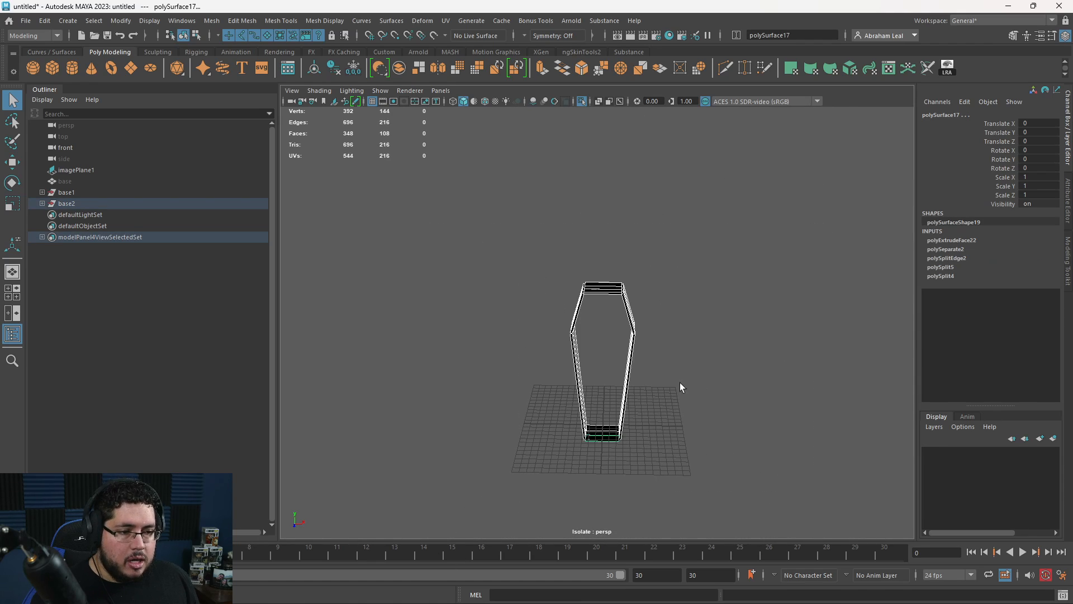
left_click(327, 22)
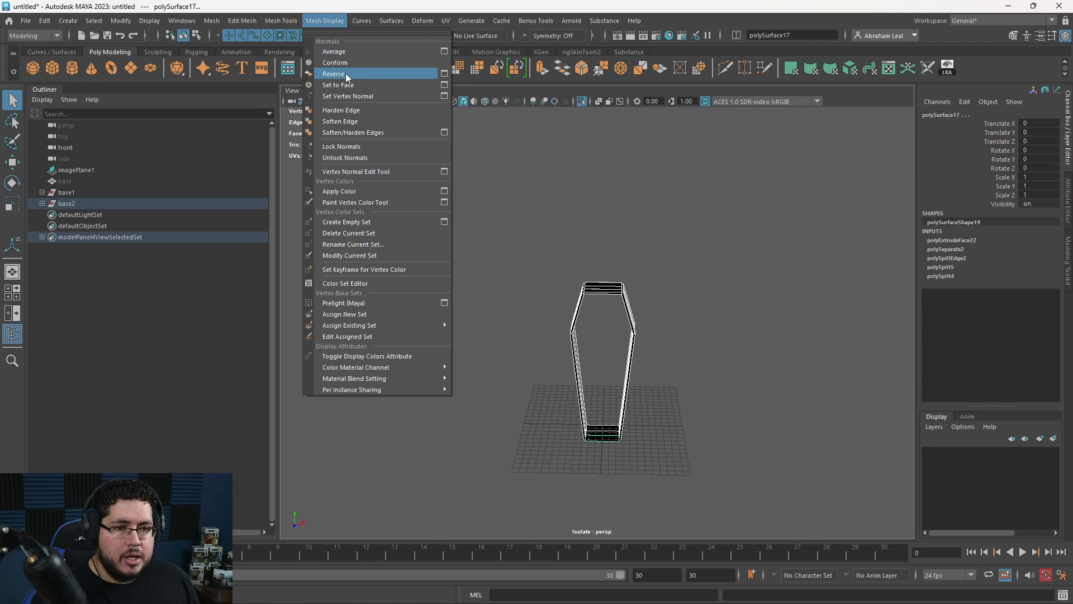
left_click(345, 74)
left_click(553, 309)
Bevel the rear plank of the coffin's head end with a Fraction of 0.25 and 2 segments.
scroll(603, 319, "up", 4)
left_click_drag(671, 327, 569, 341, "alt")
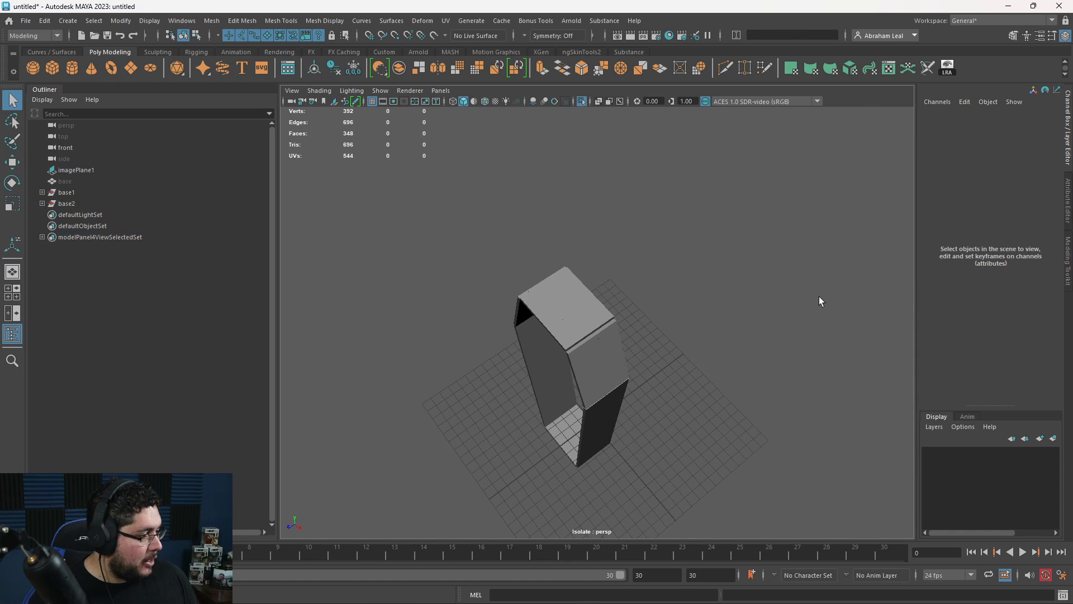
left_click_drag(725, 309, 553, 310, "alt")
left_click(536, 333)
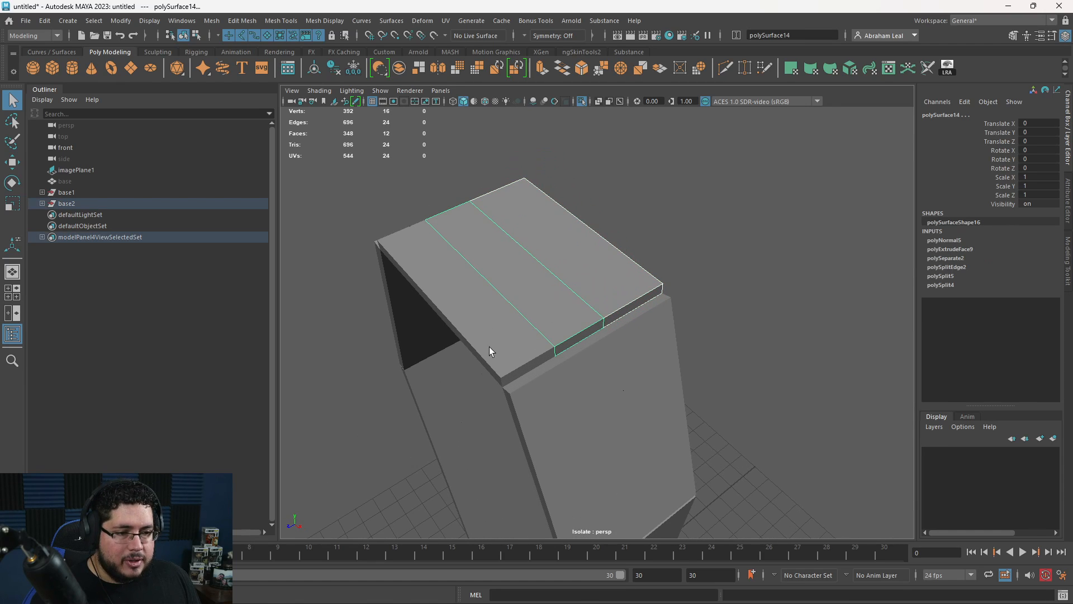
left_click_drag(626, 274, 576, 263, "alt")
left_click(656, 277)
left_click(628, 293)
left_click(582, 67)
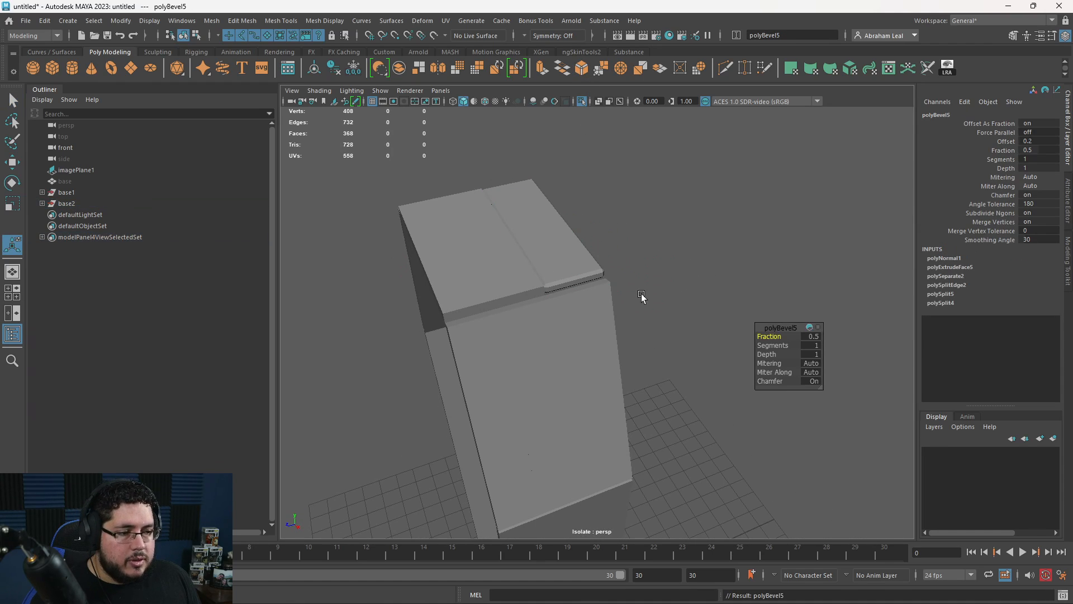
scroll(641, 296, "up", 3)
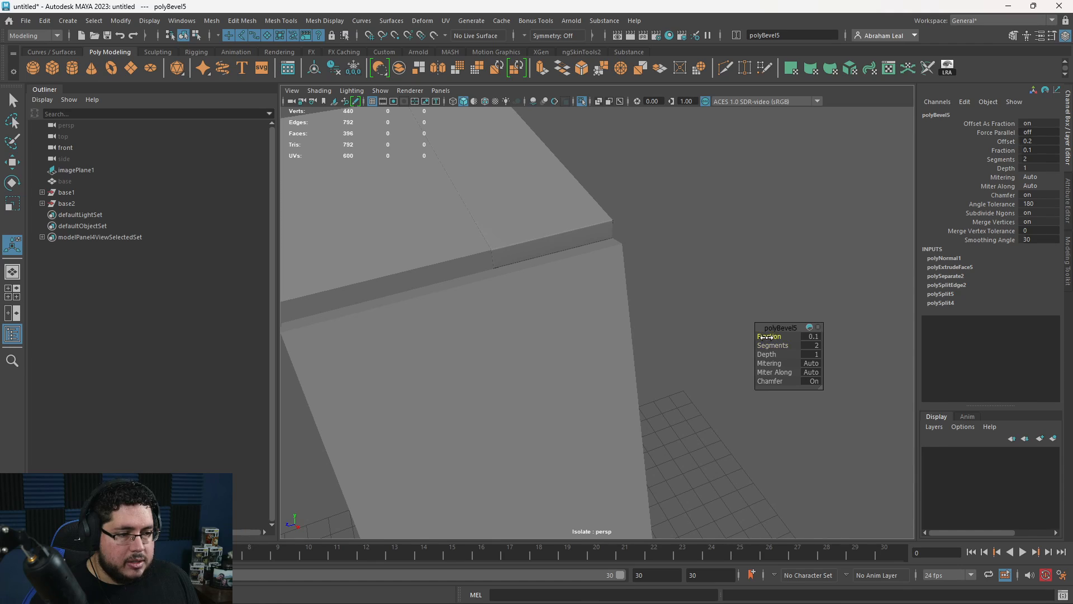
scroll(639, 277, "down", 3)
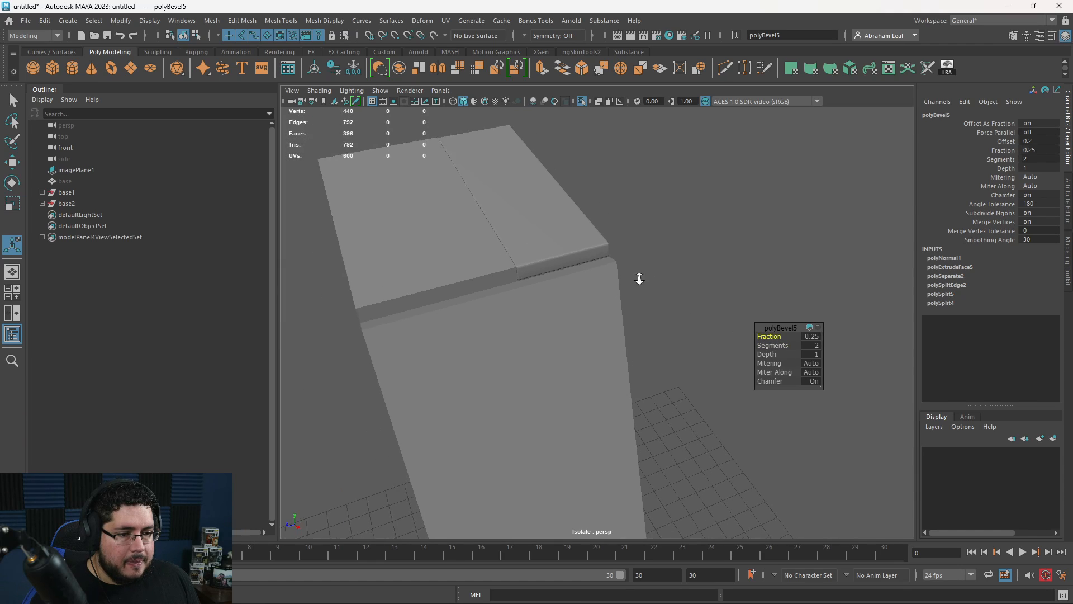
Bevel the middle head-end plank with a Fraction of 0.15 and the front one with a Fraction of 0.2.
double_click(511, 276)
key("ctrl+b")
left_click_drag(511, 276, 673, 336, "alt")
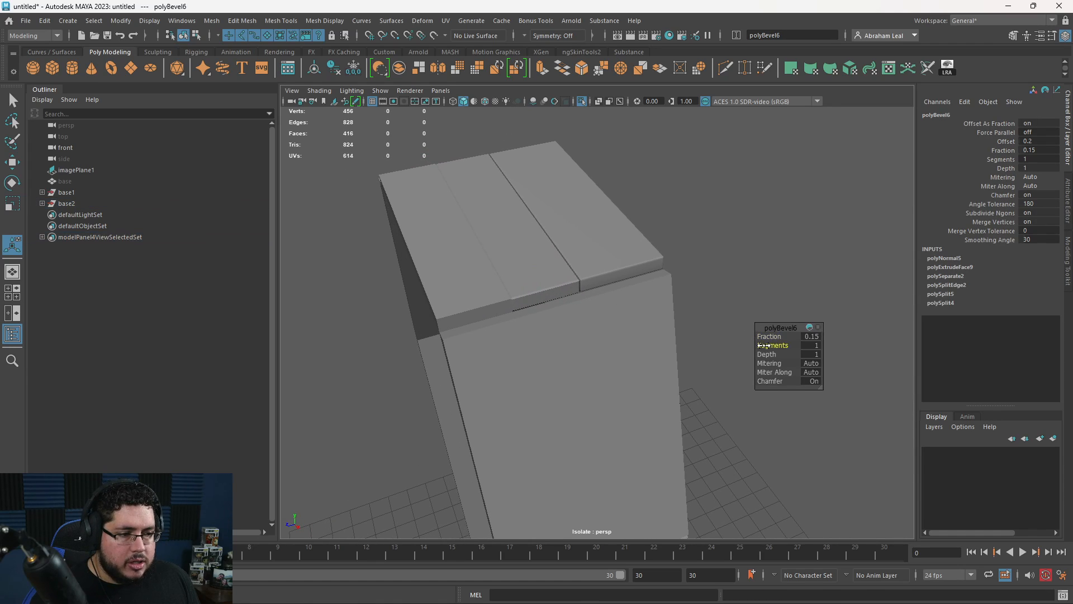
double_click(463, 289)
key("ctrl+b")
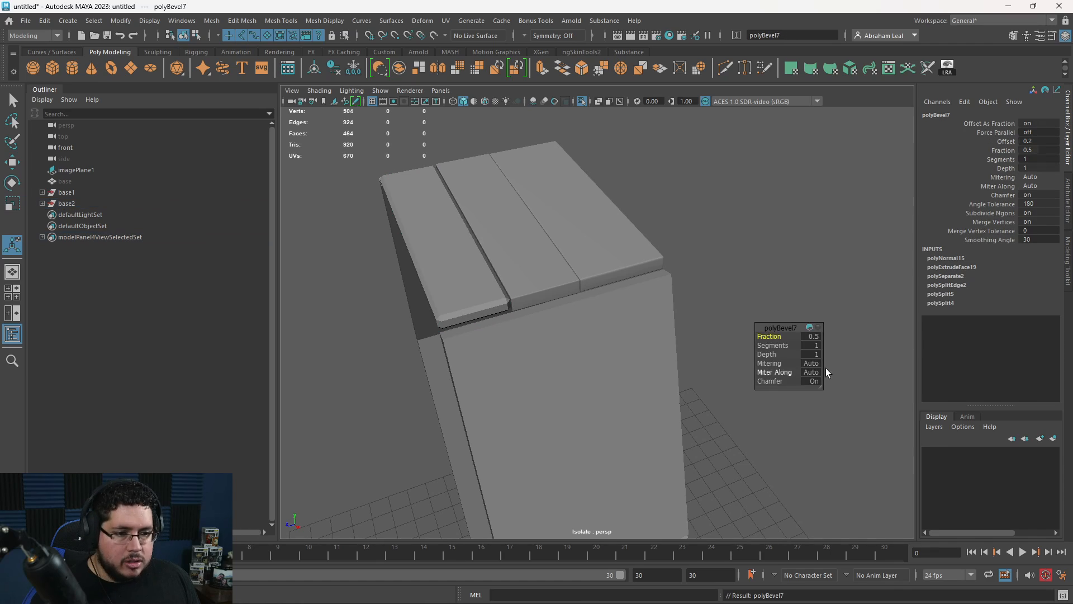
left_click_drag(770, 335, 766, 336)
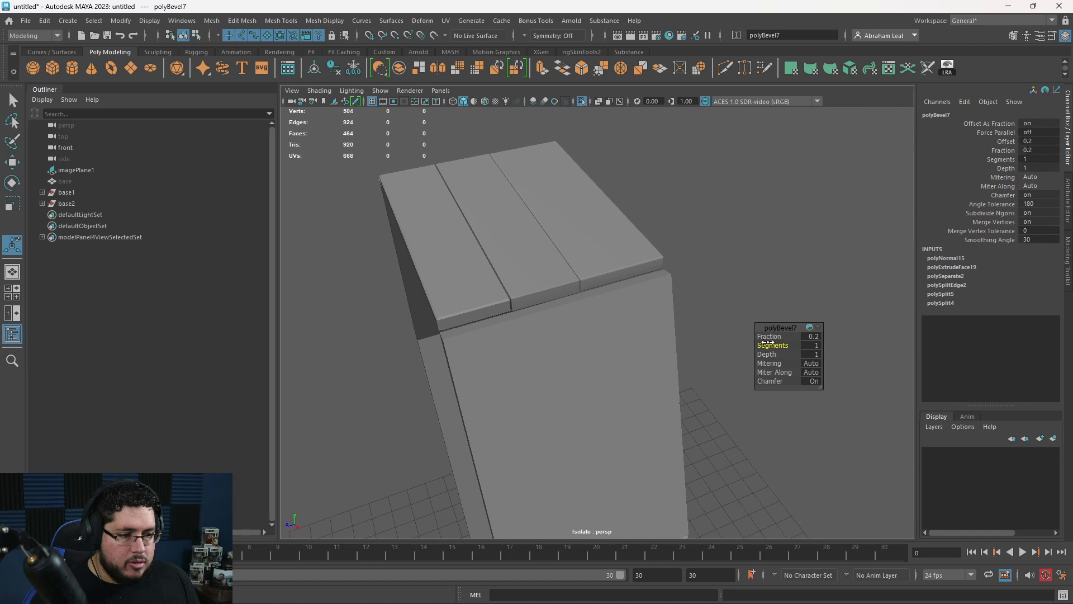
Select all remaining planks of the sides and foot end, leaving out the head-end planks, and bevel them.
left_click(713, 264)
right_click_drag(714, 264, 632, 286, "alt")
left_click_drag(632, 287, 688, 252, "alt")
left_click(630, 350)
left_click_drag(631, 350, 625, 388, "alt")
right_click_drag(625, 388, 565, 408, "alt")
left_click_drag(744, 322, 445, 475)
left_click_drag(669, 426, 678, 398, "alt")
key("ctrl+b")
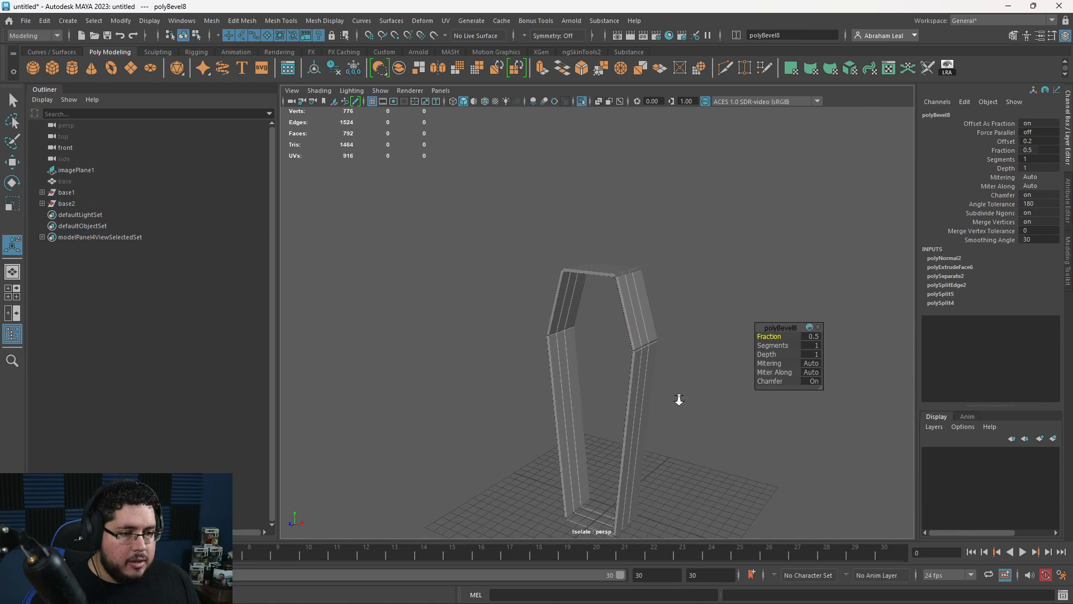
Try different Fraction values on the new bevel while inspecting the gaps between the planks.
right_click_drag(678, 397, 746, 413, "alt")
left_click_drag(746, 413, 664, 374, "alt")
right_click_drag(663, 373, 733, 411, "alt")
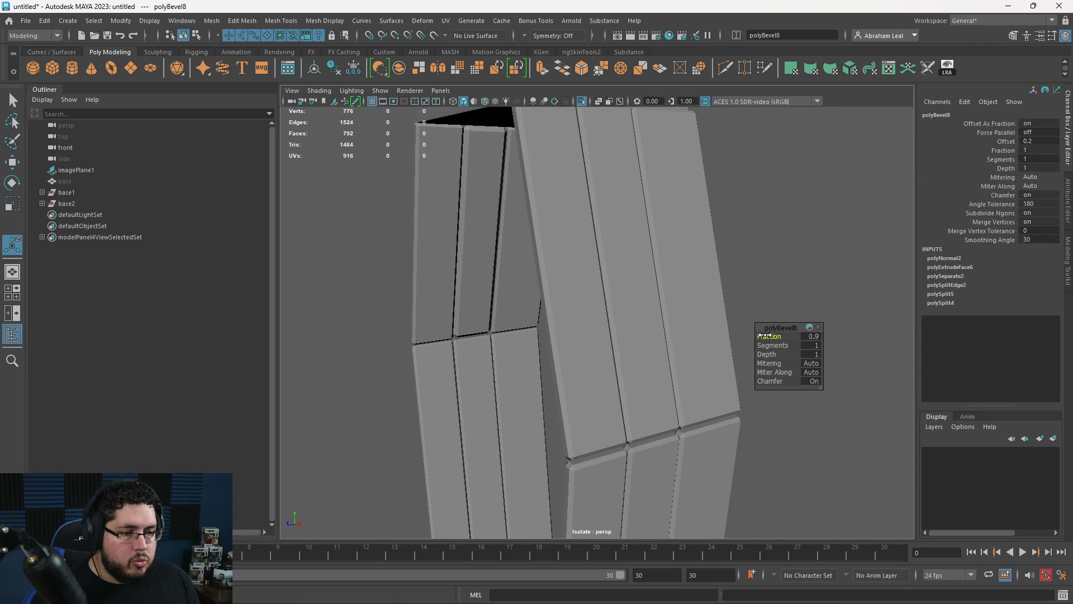
left_click_drag(765, 336, 760, 336)
right_click_drag(754, 292, 697, 298, "alt")
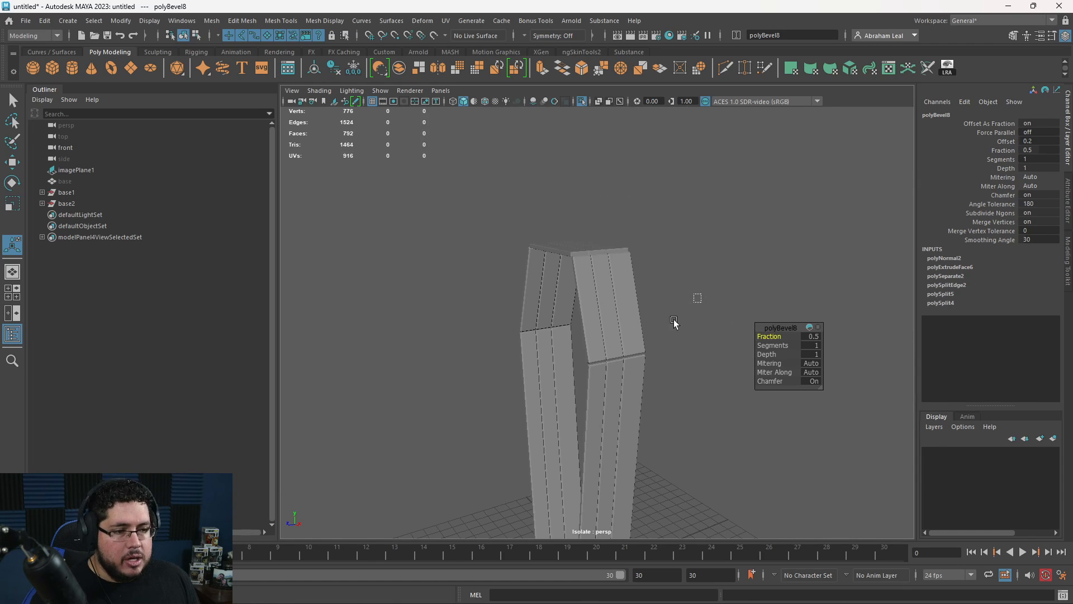
Reselect the side and foot planks and set their bevels together to a Fraction of 0.2 with 2 segments.
left_click_drag(674, 320, 383, 552)
middle_click_drag(617, 406, 624, 332, "alt")
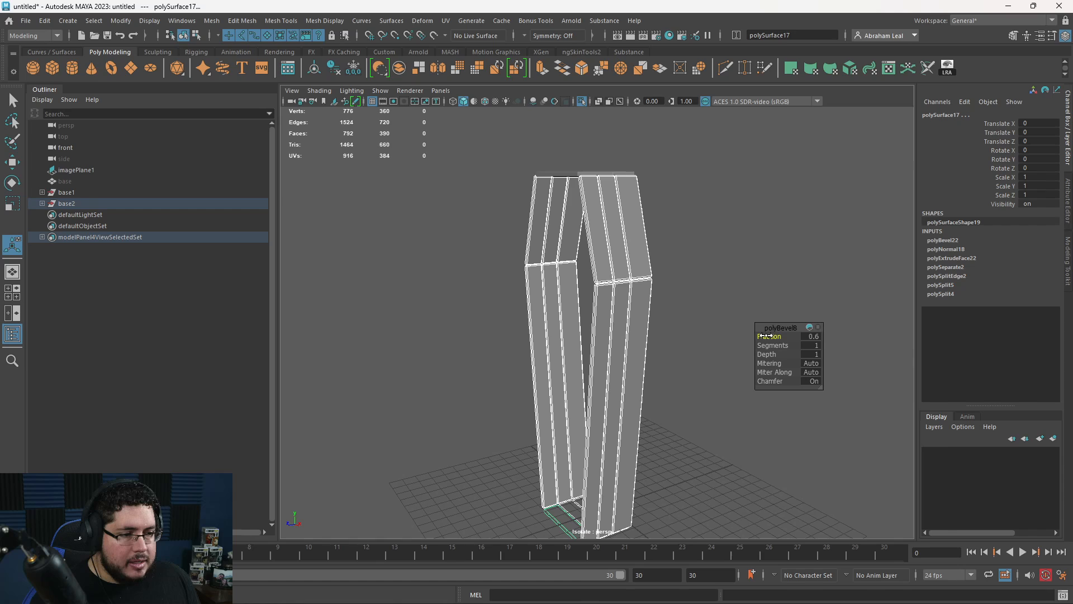
left_click(943, 240)
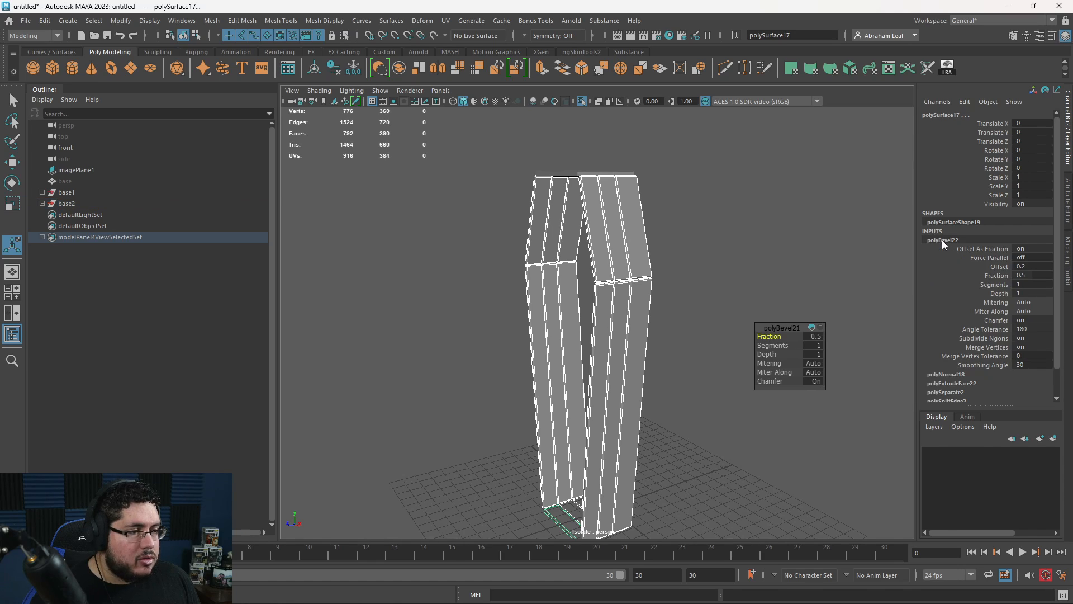
left_click(996, 275)
middle_click_drag(808, 301, 762, 352)
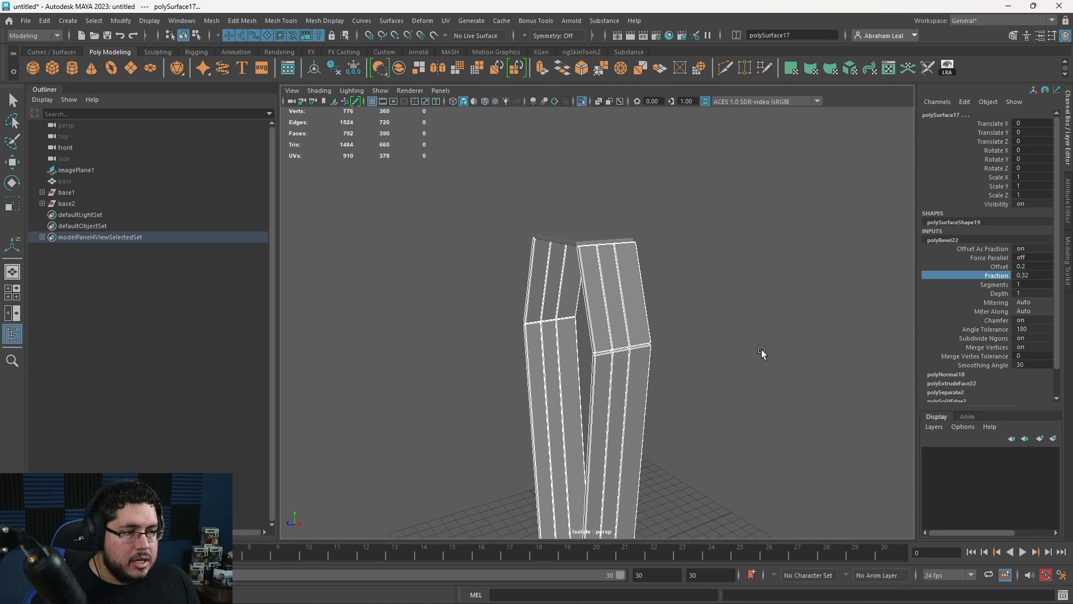
right_click_drag(761, 352, 781, 330, "alt")
middle_click_drag(781, 330, 781, 404, "alt")
mouse_move(762, 351)
middle_mouse_down()
mouse_move(777, 353)
mouse_move(762, 353)
middle_mouse_up()
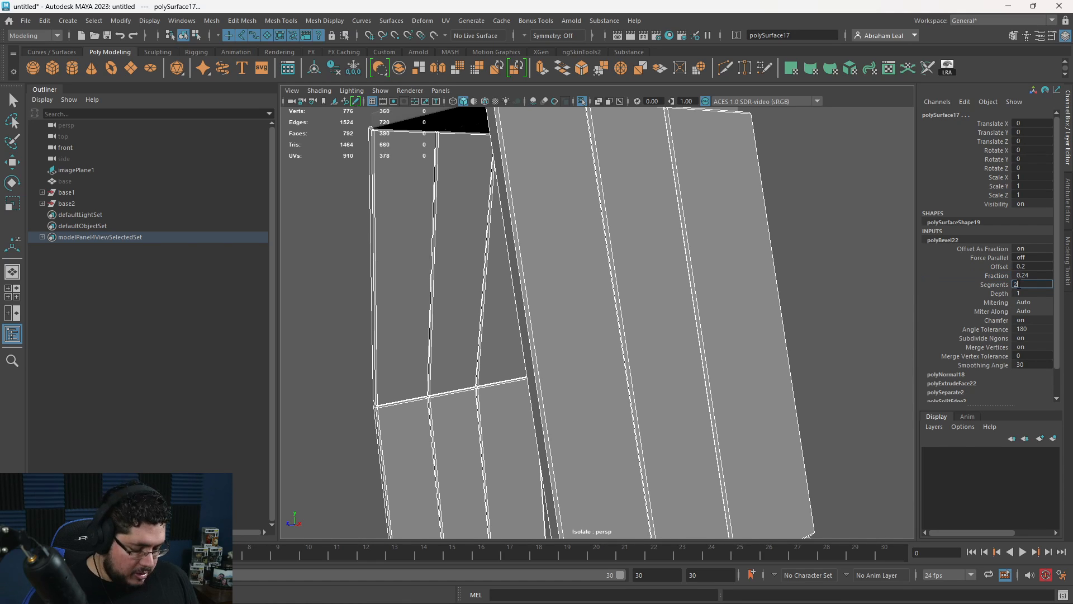
type("2")
key("Return")
middle_click_drag(747, 303, 740, 301, "ctrl")
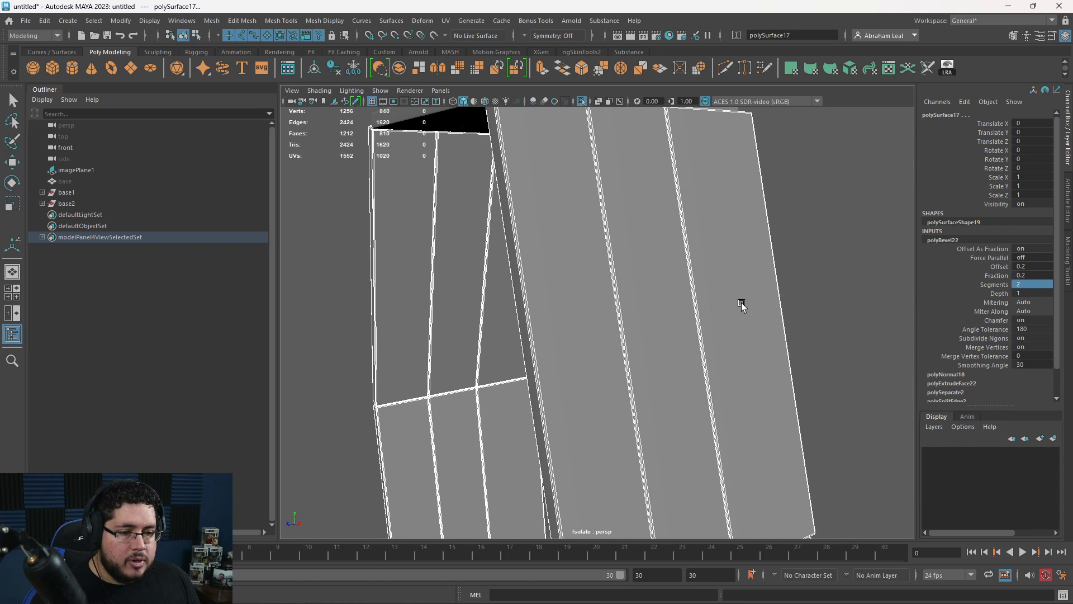
Examine how the side planks meet the foot planks, checking the lower left corner in the front view.
left_click(831, 273)
left_click_drag(799, 296, 727, 318, "alt")
right_click_drag(727, 317, 683, 299, "alt")
left_click_drag(683, 298, 635, 379, "alt")
left_click(610, 385)
middle_click_drag(647, 395, 630, 285, "alt")
left_click(611, 367)
left_click_drag(611, 367, 502, 330, "alt")
key("q")
left_click_drag(581, 305, 337, 265, "alt")
middle_click_drag(461, 313, 512, 277, "alt")
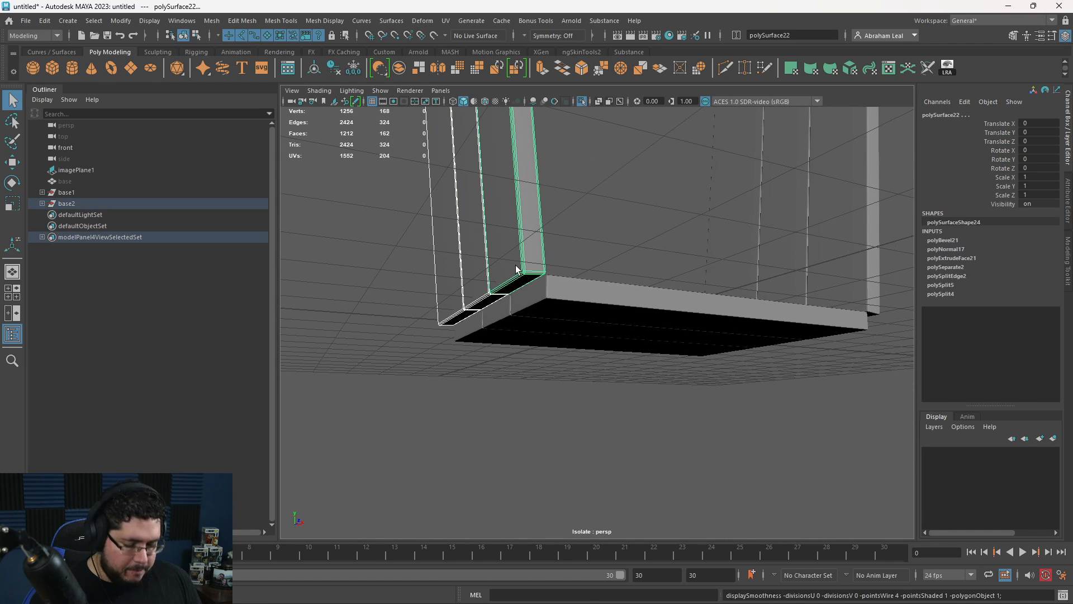
left_click_drag(576, 287, 511, 354, "alt")
key("space")
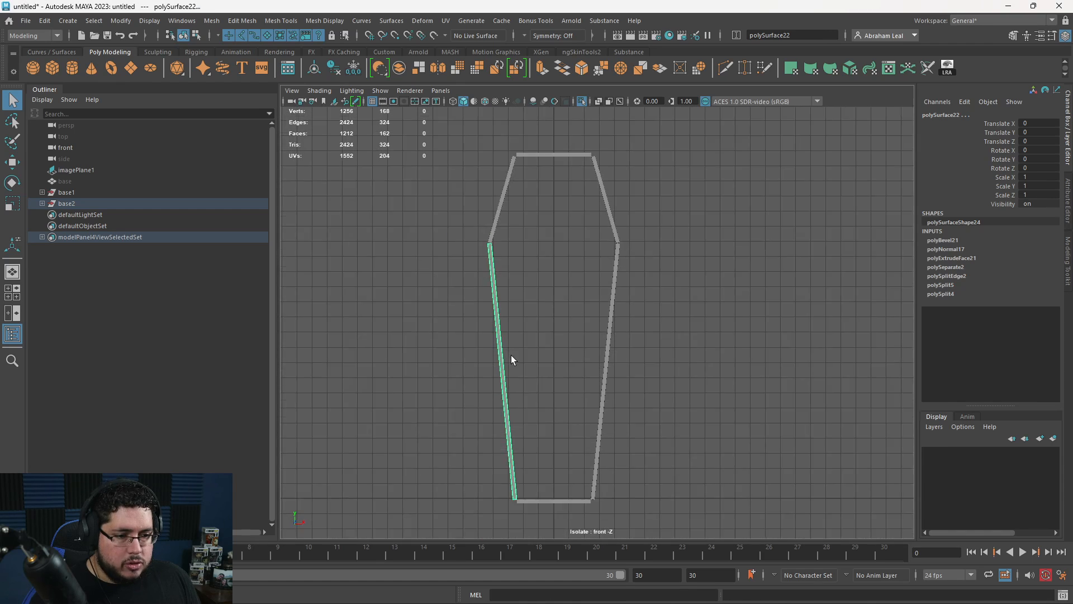
scroll(547, 358, "up", 2)
middle_click_drag(514, 514, 623, 326, "alt")
scroll(546, 358, "up", 6)
scroll(563, 335, "up", 5)
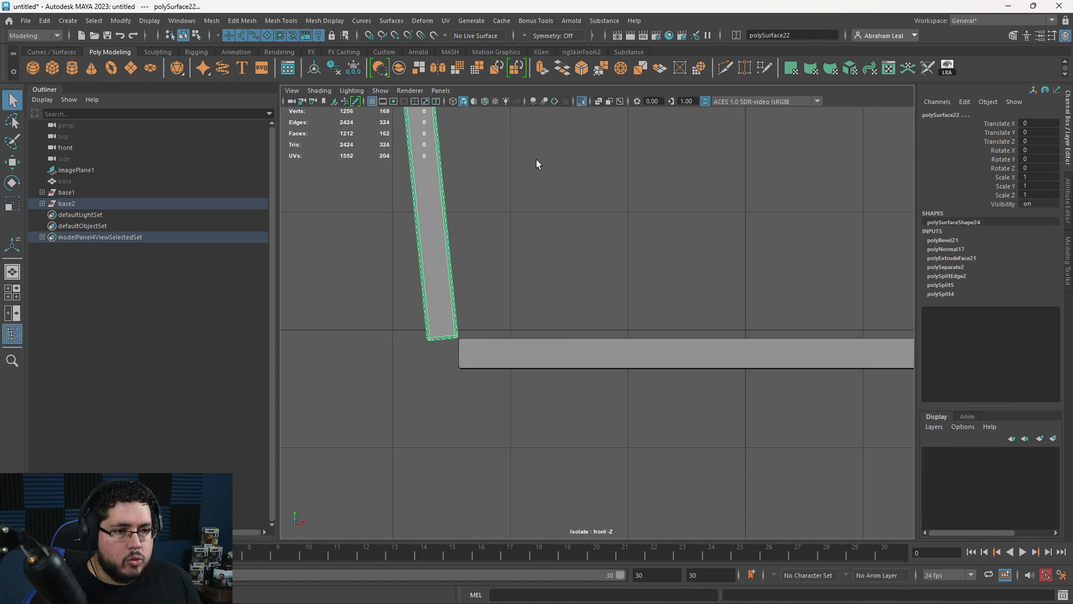
Turn off Isolate Select to show the whole coffin with the reference, and return to the perspective view.
left_click(583, 101)
middle_click_drag(533, 315, 565, 303, "alt")
scroll(549, 331, "down", 8)
key("space")
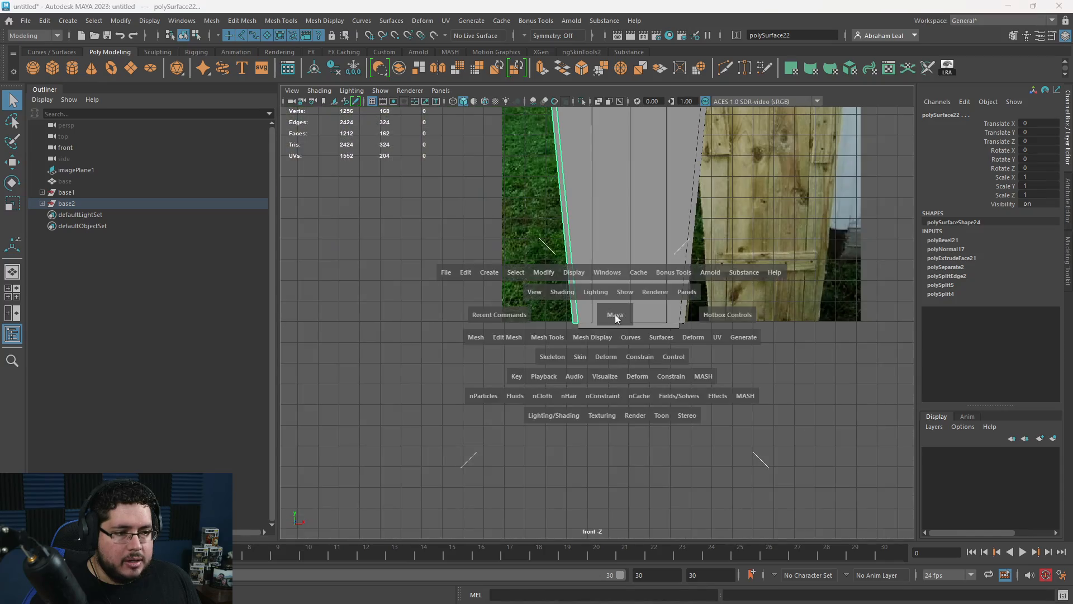
left_click_drag(615, 315, 615, 296)
Move the bottom-end vertices of the left side's front plank down to cover the end of the foot plank.
left_click_drag(614, 302, 486, 284, "alt")
right_click_drag(486, 284, 433, 285)
left_click_drag(604, 273, 380, 421)
key("w")
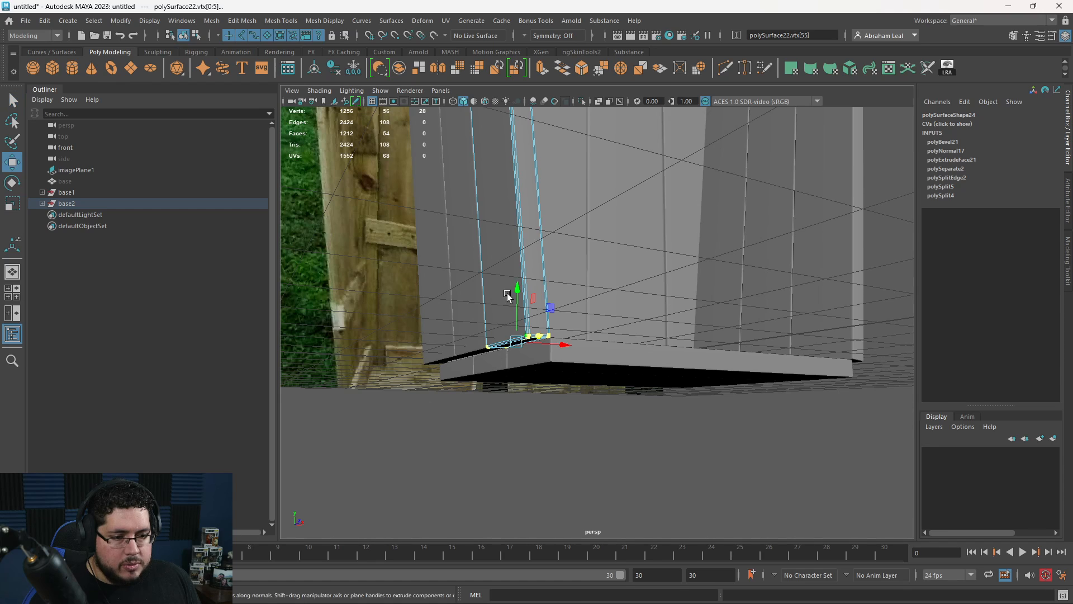
left_click_drag(517, 280, 490, 375)
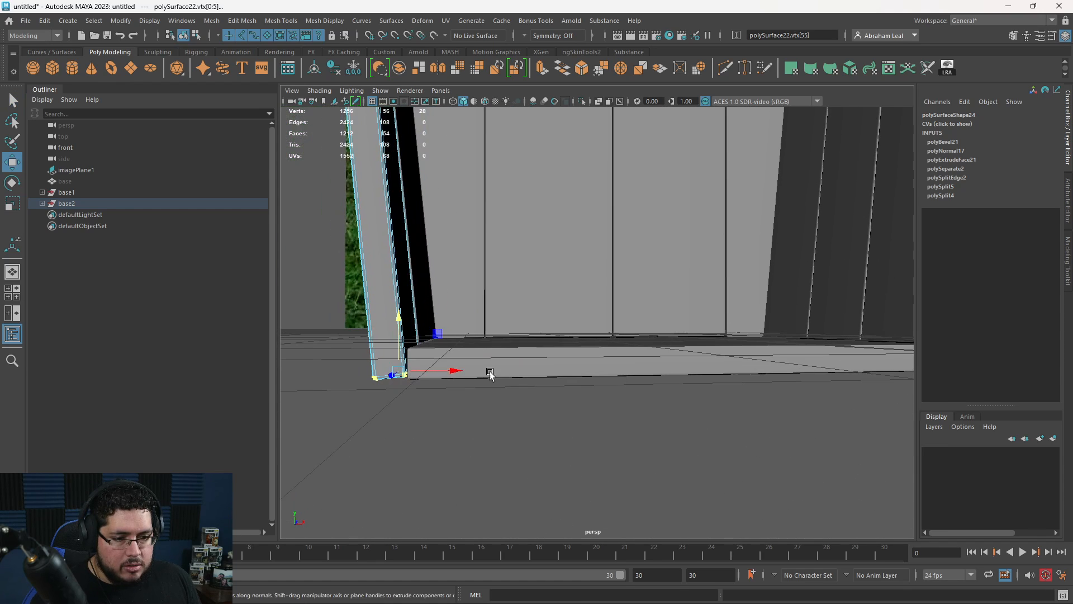
left_click_drag(405, 327, 486, 371, "alt")
Lower the bottom-end vertices of the left side's rear plank past the foot plank's end.
left_click(477, 281)
right_click_drag(477, 282, 432, 258)
left_click_drag(535, 254, 369, 371)
left_click_drag(483, 260, 480, 284)
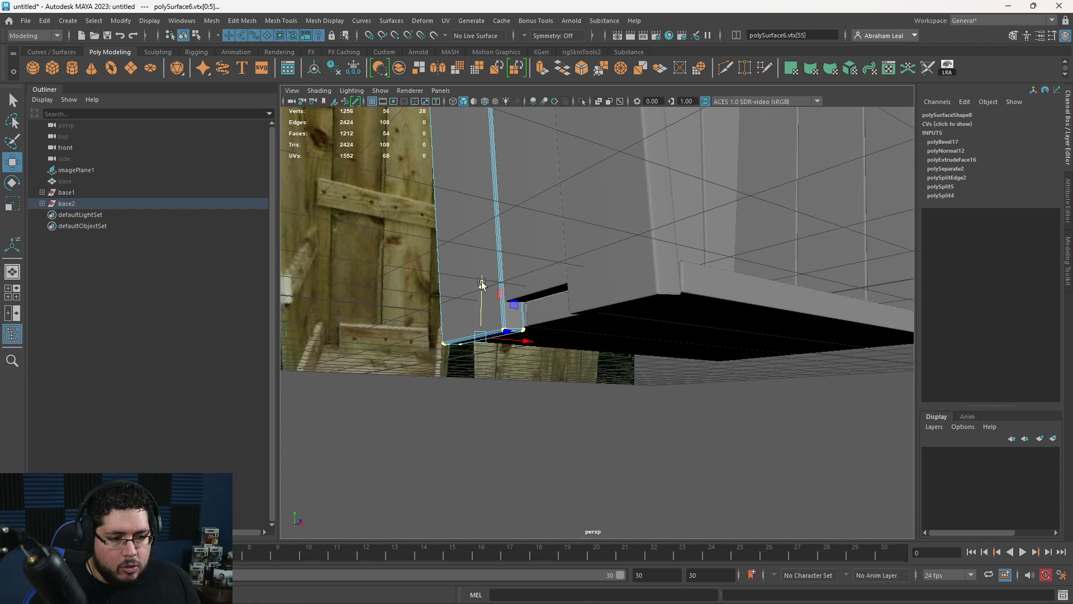
Lower the bottom-end vertices of the left side's middle plank to cover the foot plank's end.
left_click(545, 252)
right_click_drag(545, 251, 504, 237)
left_click_drag(612, 230, 471, 317)
left_click_drag(548, 239, 552, 265)
left_click(632, 380)
Lower the bottom-end vertices of the right side's middle plank to cover the foot plank's end.
left_click_drag(633, 380, 472, 394, "alt")
left_click(496, 317)
right_click_drag(496, 318, 454, 305)
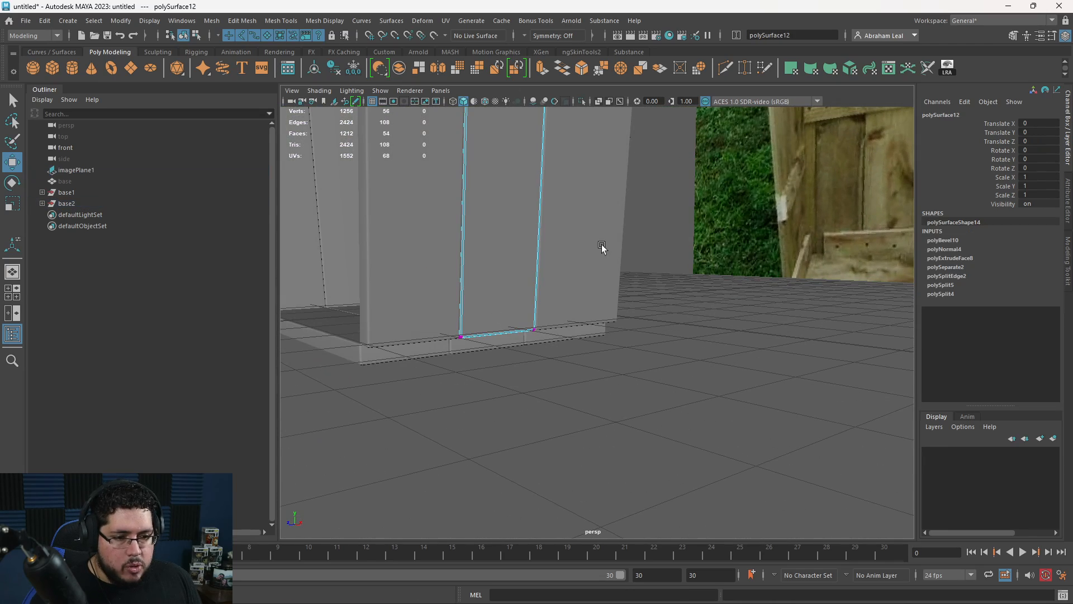
left_click_drag(604, 247, 445, 358)
left_click_drag(450, 357, 458, 301, "alt")
left_click_drag(472, 215, 474, 228)
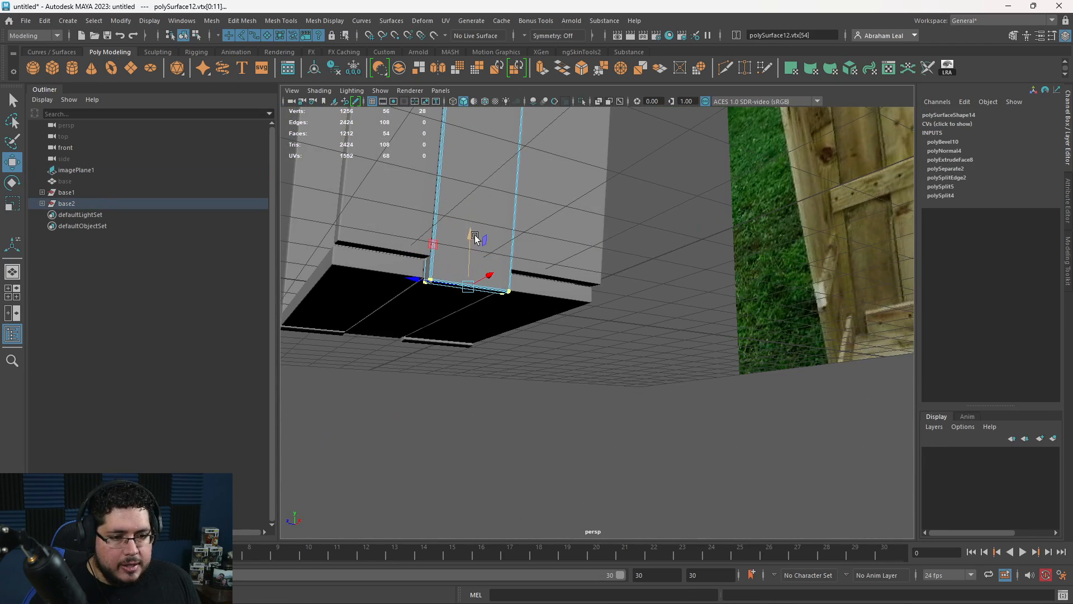
Lower the bottom-end vertices of the right side's rear plank past the foot plank's end, undoing the mis-click.
left_click(552, 244)
right_click_drag(552, 245, 510, 241)
left_click_drag(500, 301, 498, 302)
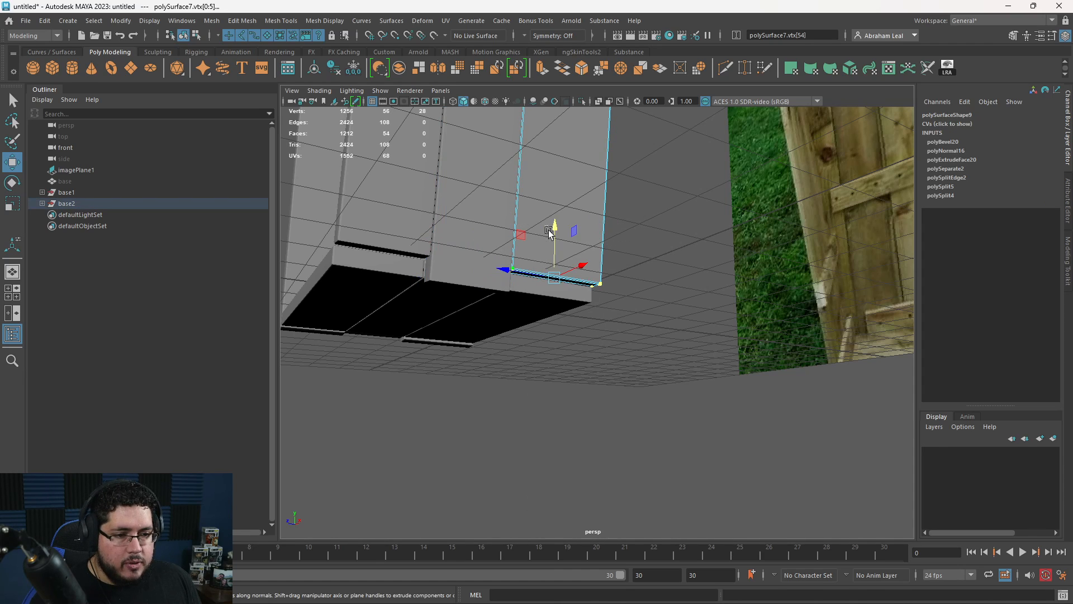
left_click(549, 236)
key("ctrl+z")
left_click_drag(556, 221, 568, 259)
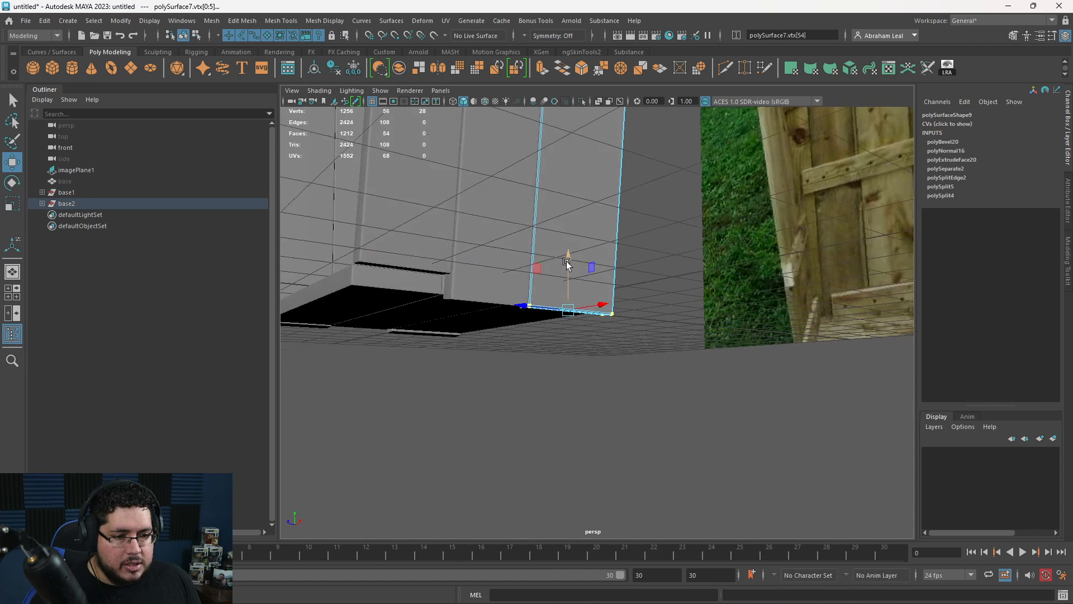
Lower the bottom-end vertices of the right side's front plank to cover the foot plank's end.
left_click(417, 238)
right_click_drag(418, 241, 378, 237)
left_click_drag(492, 209, 337, 298)
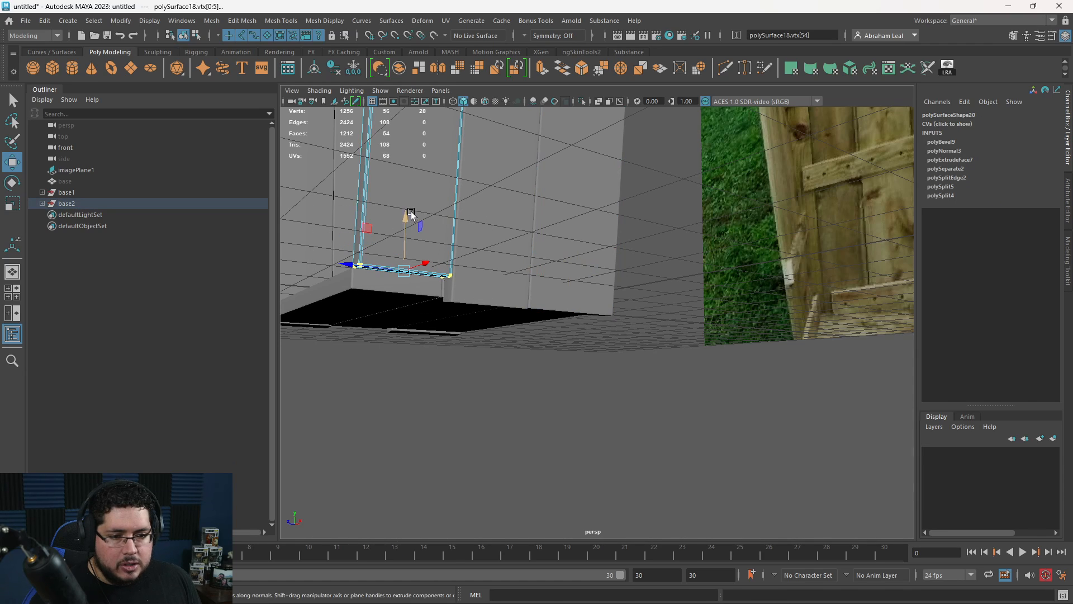
left_click(412, 235)
key("ctrl+z")
left_click_drag(405, 220, 407, 239)
left_click_drag(407, 239, 461, 222, "alt")
Select all the coffin planks, base included, and center their pivots.
right_click_drag(462, 223, 482, 229, "alt")
middle_click_drag(482, 229, 523, 360, "alt")
left_click(527, 271)
left_click_drag(523, 360, 560, 348, "alt")
right_click_drag(700, 458, 714, 196, "alt")
left_click_drag(714, 195, 724, 199, "alt")
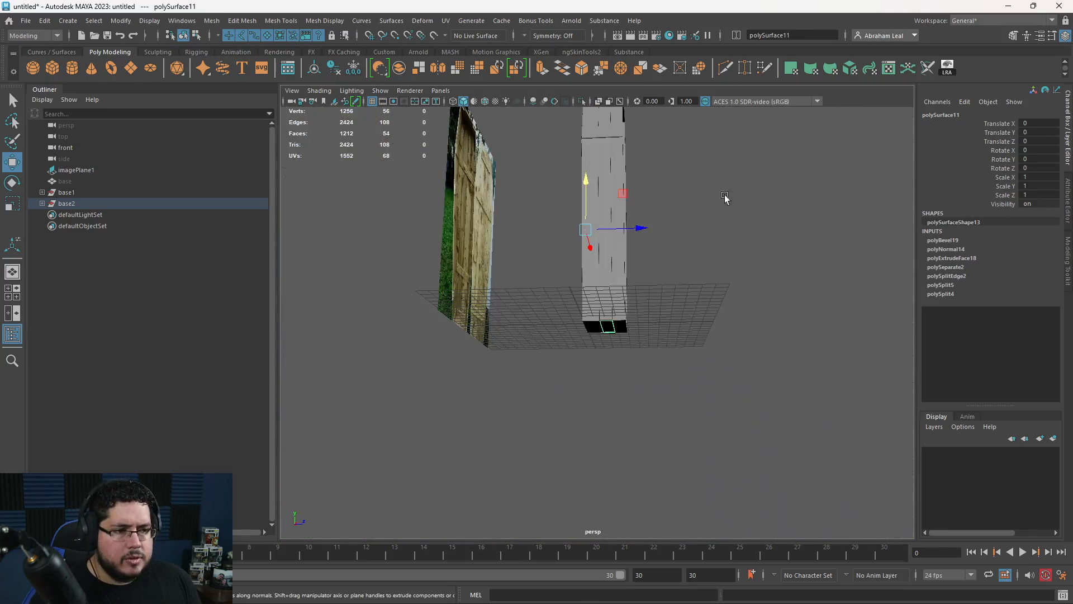
right_click_drag(723, 199, 713, 165, "alt")
left_click_drag(722, 159, 570, 452)
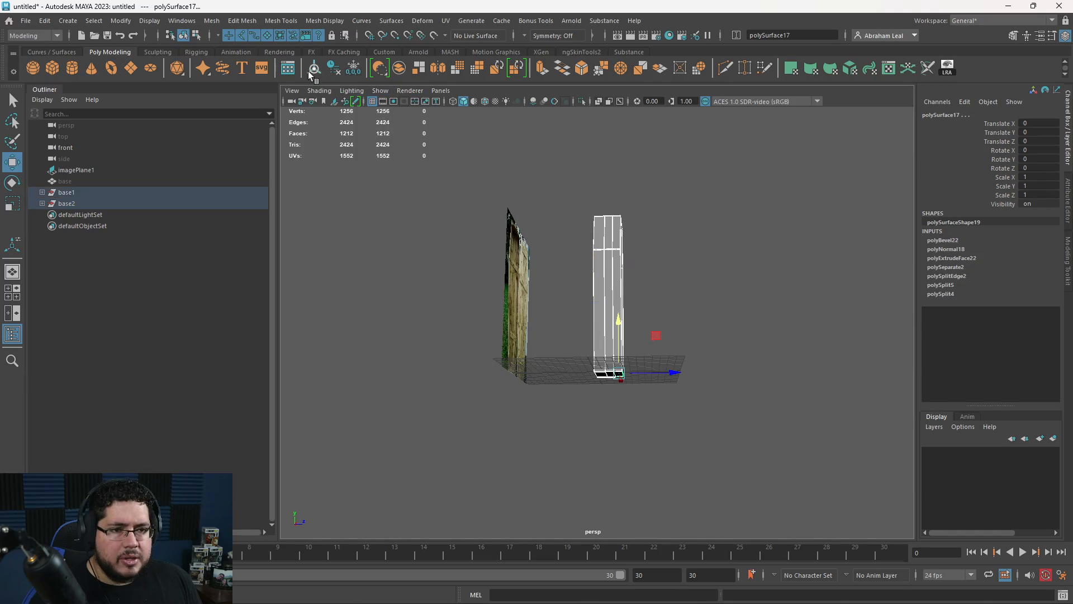
Shift the middle foot plank slightly upward to offset it from its neighbours.
left_click_drag(721, 358, 637, 313, "alt")
right_click_drag(637, 313, 709, 407, "alt")
left_click_drag(708, 458, 683, 423, "alt")
left_click(645, 420)
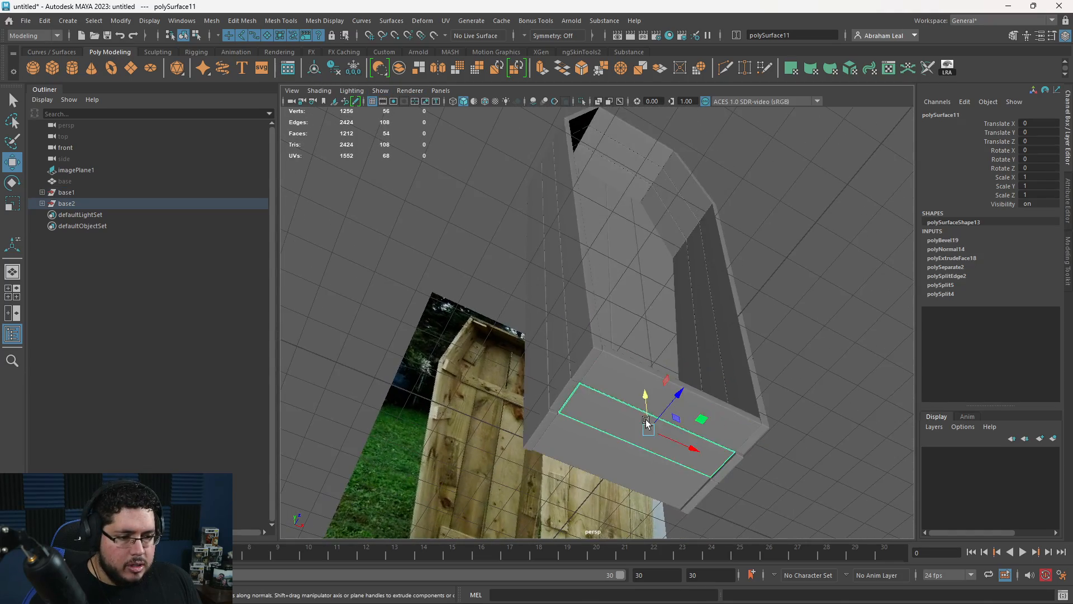
middle_click_drag(646, 423, 593, 344, "alt")
right_click_drag(592, 344, 641, 443, "alt")
left_click_drag(587, 344, 582, 319)
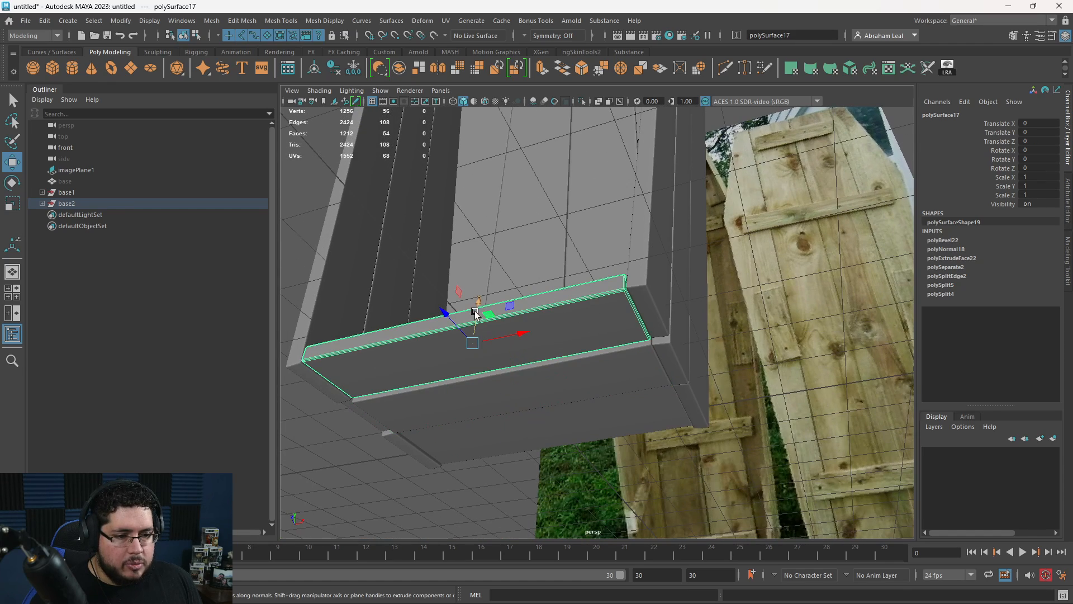
Inspect the coffin's foot, interior and side planks from several angles.
left_click(501, 375)
key("e")
left_click_drag(502, 375, 582, 444, "alt")
left_click(548, 393)
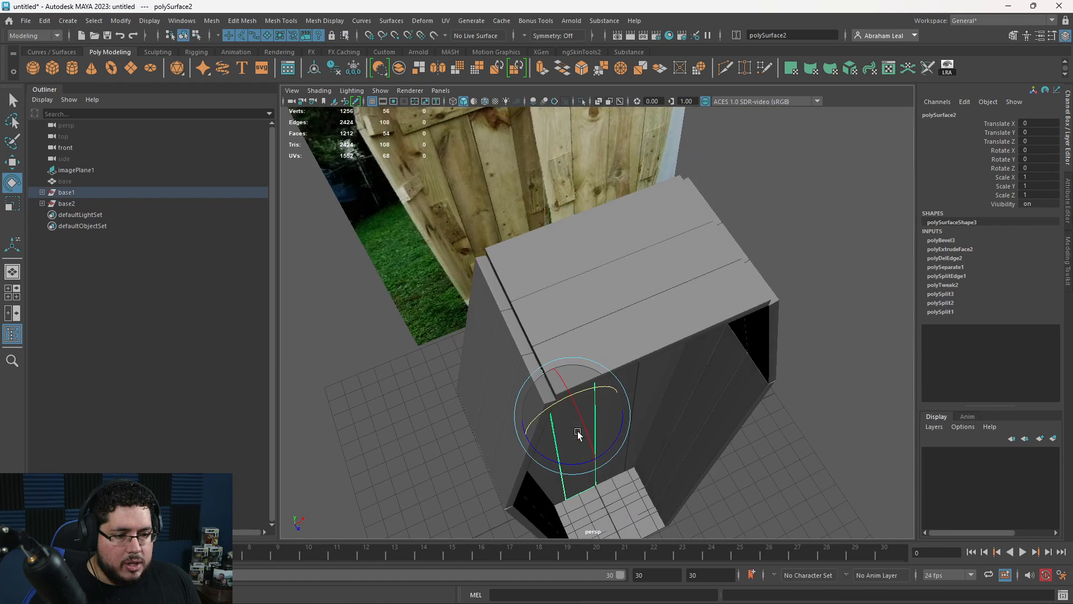
key("w")
left_click(640, 447)
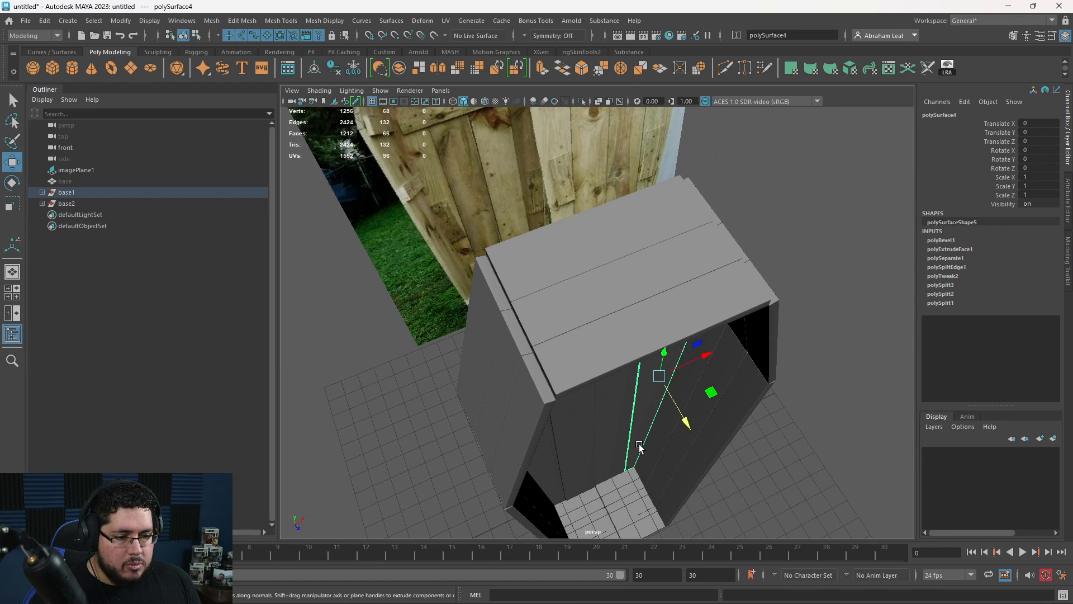
left_click(731, 441)
left_click_drag(731, 441, 659, 424, "alt")
left_click_drag(667, 450, 612, 403, "alt")
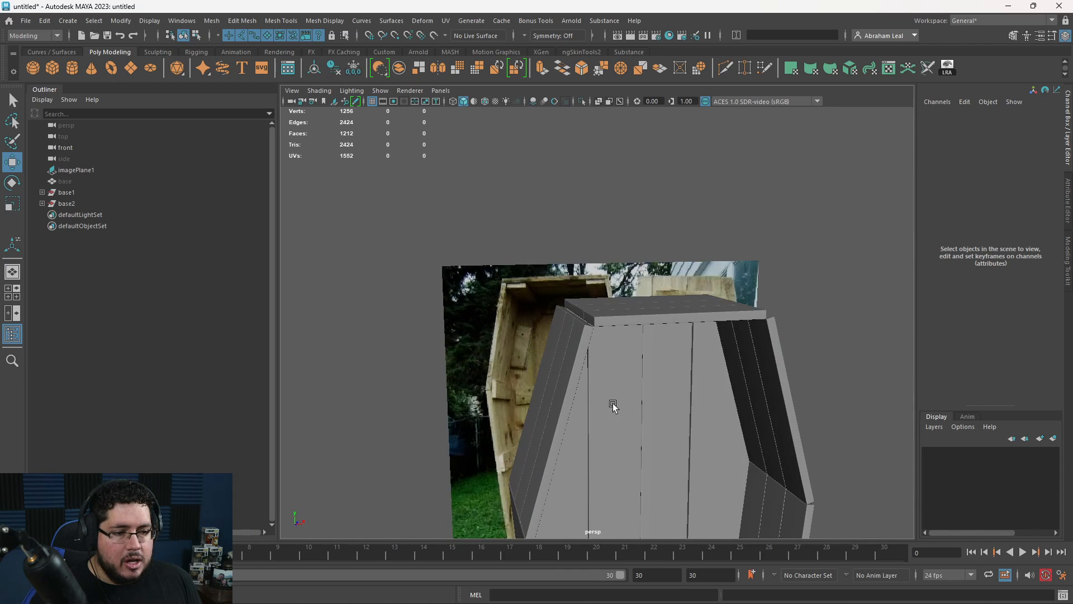
right_click_drag(612, 404, 595, 439, "alt")
Widen the three head planks to a Scale X of about 1.103 so their ends cover the side walls.
left_click(545, 344)
left_click_drag(545, 345, 553, 343, "alt")
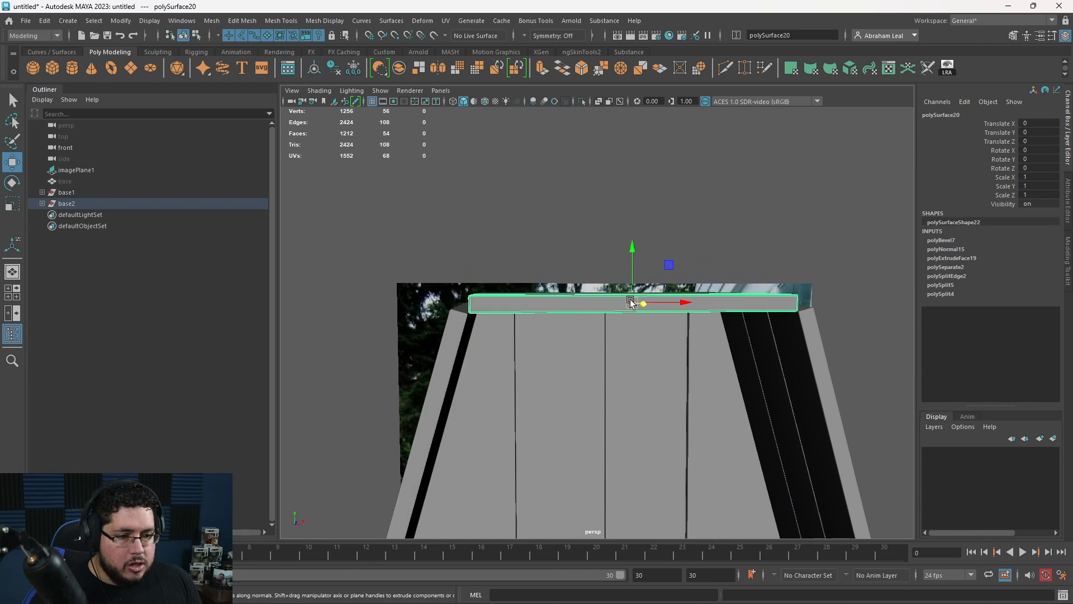
key("r")
left_click_drag(631, 302, 667, 303, "alt")
left_click(664, 323, "shift")
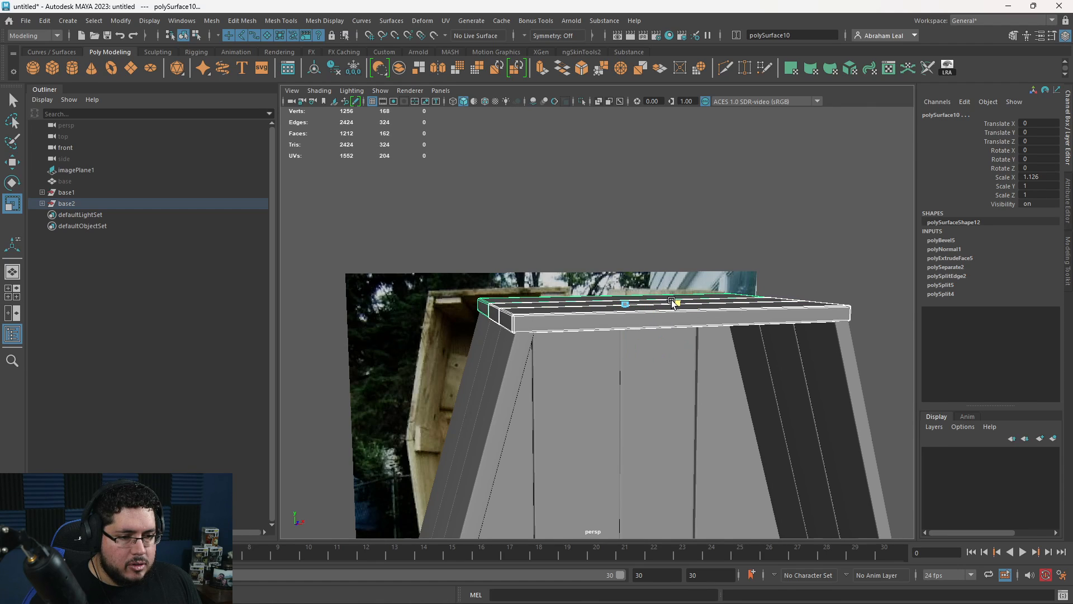
left_click_drag(631, 348, 599, 348, "alt")
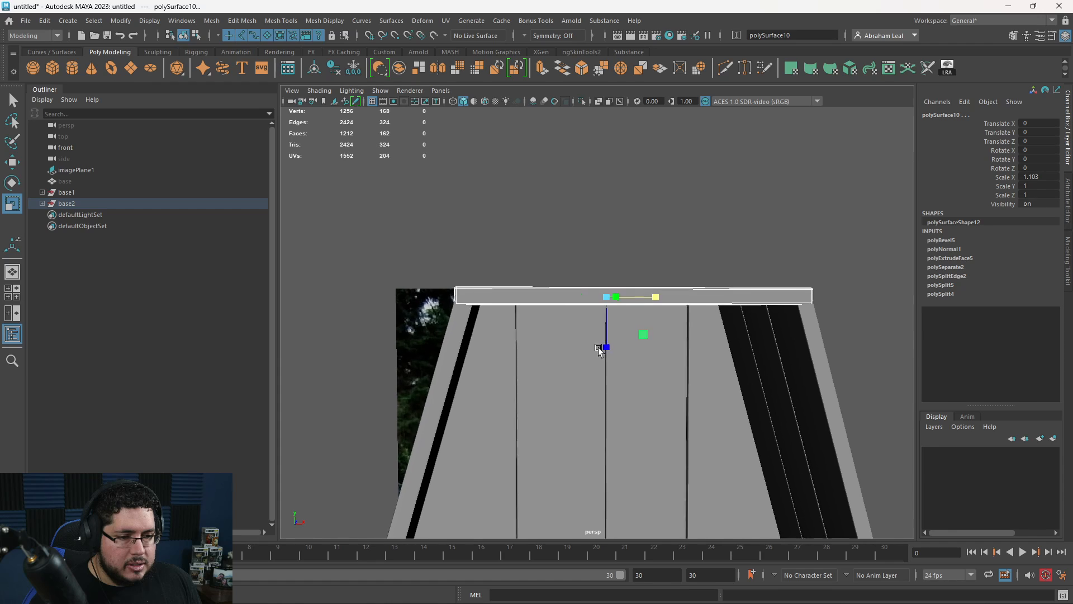
Adjust the outer top-end vertices of the left side's upper front plank to meet the underside of the head plank.
left_click(401, 311)
left_click_drag(404, 311, 507, 347, "alt")
left_click(484, 249)
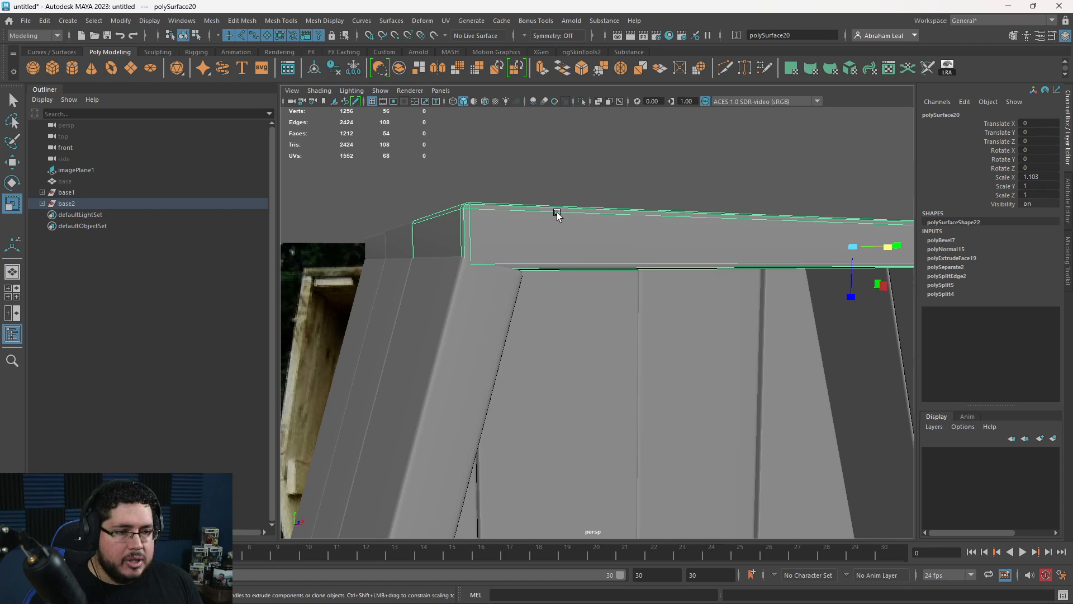
left_click_drag(555, 216, 521, 240, "alt")
left_click_drag(542, 290, 540, 265, "alt")
left_click(540, 264)
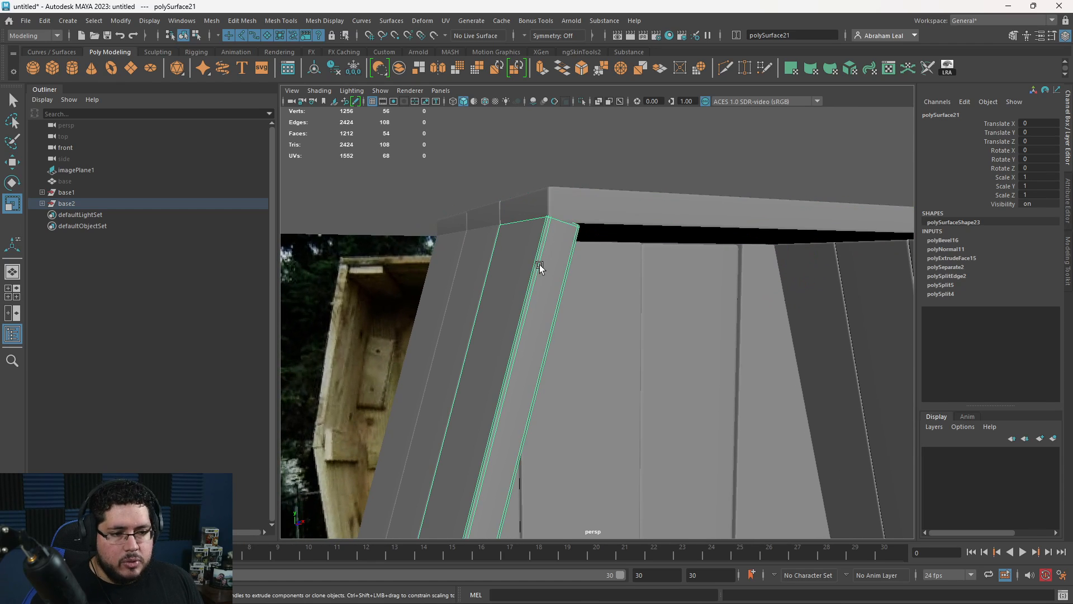
right_click_drag(548, 240, 507, 239)
left_click_drag(547, 216, 436, 202, "alt")
left_click(439, 247)
key("w")
left_click_drag(433, 208, 453, 250, "alt")
Adjust the outer top-end vertices of the left side's upper rear plank vertically to meet the head plank.
left_click(441, 271)
right_click_drag(441, 272, 439, 235)
left_click_drag(415, 226, 479, 279)
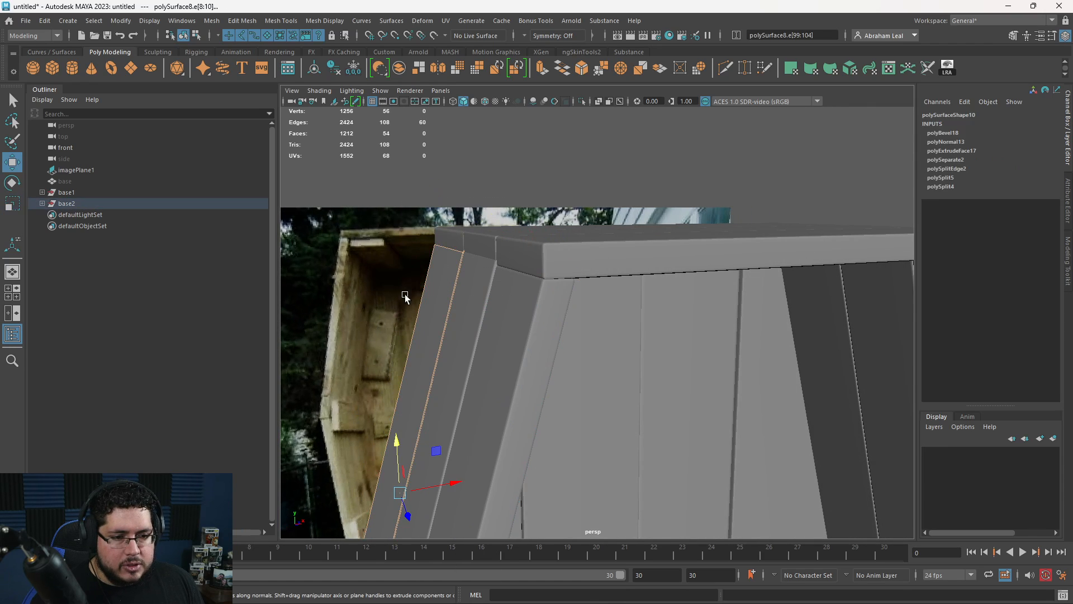
right_click_drag(437, 272, 399, 272)
key("4")
left_click_drag(513, 185, 455, 208, "alt")
left_click_drag(374, 199, 395, 213)
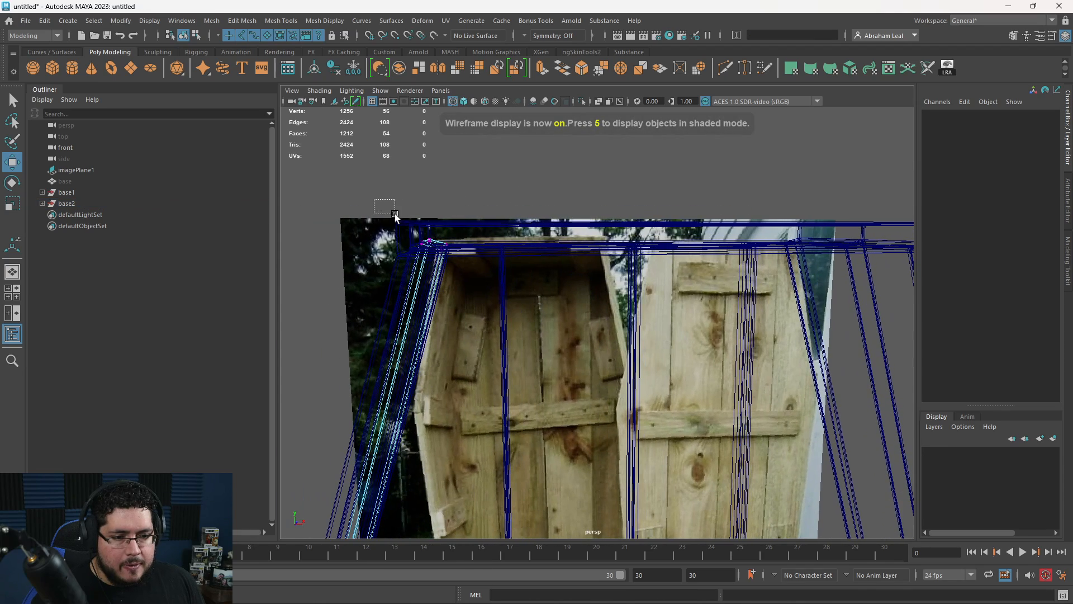
left_click_drag(433, 250, 433, 250)
left_click_drag(433, 250, 431, 204, "alt")
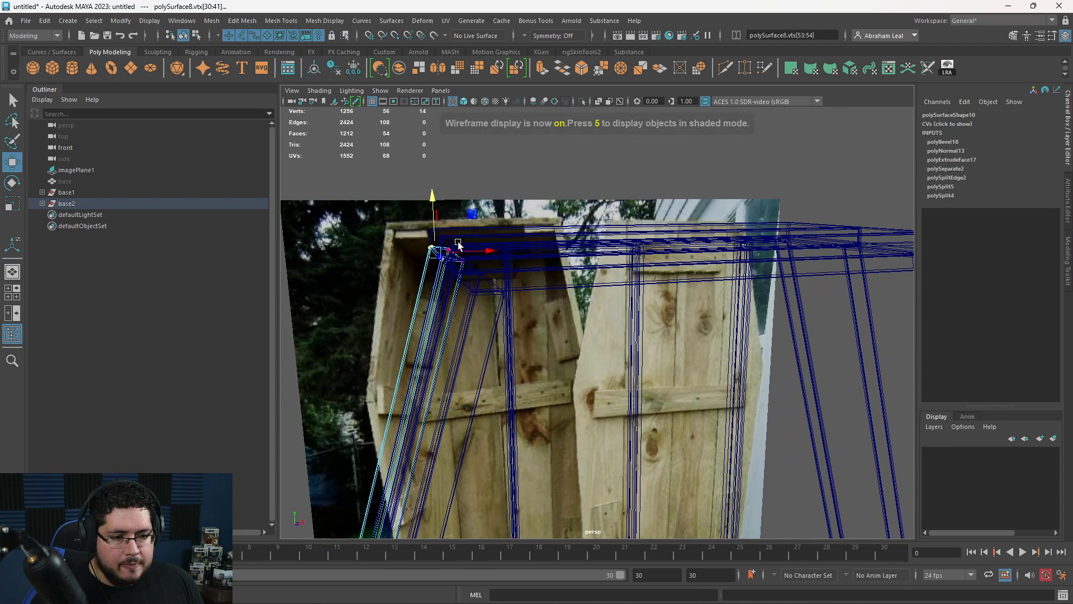
Nudge the outer top-end vertices of the left side's upper middle plank slightly down to align with its neighbours.
left_click(493, 217)
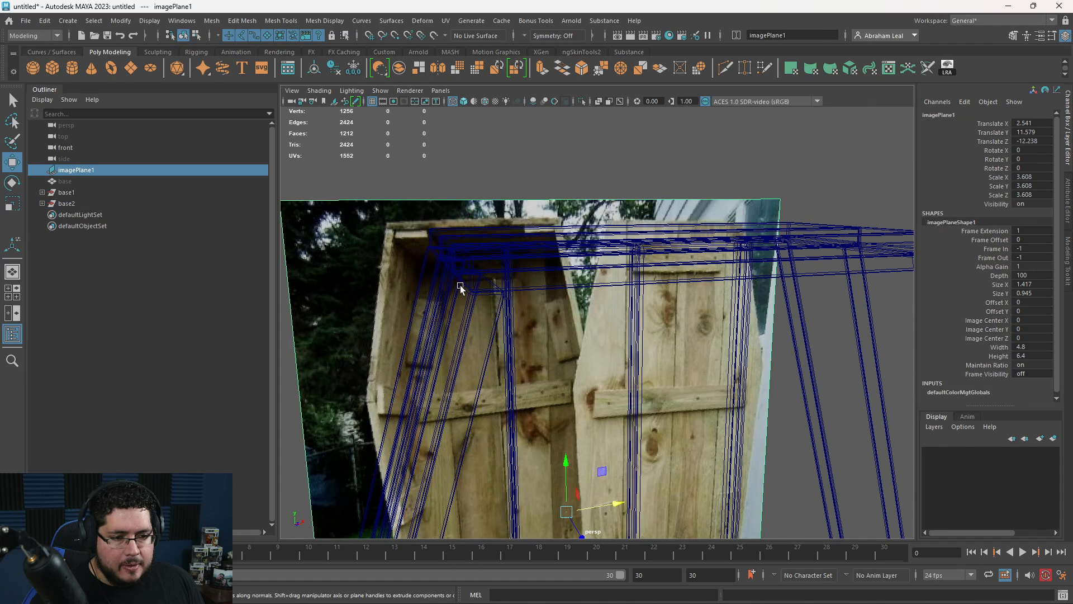
left_click(461, 285)
key("5")
left_click_drag(477, 292, 472, 274, "alt")
right_click_drag(469, 241, 422, 228)
left_click_drag(498, 193, 484, 212)
key("4")
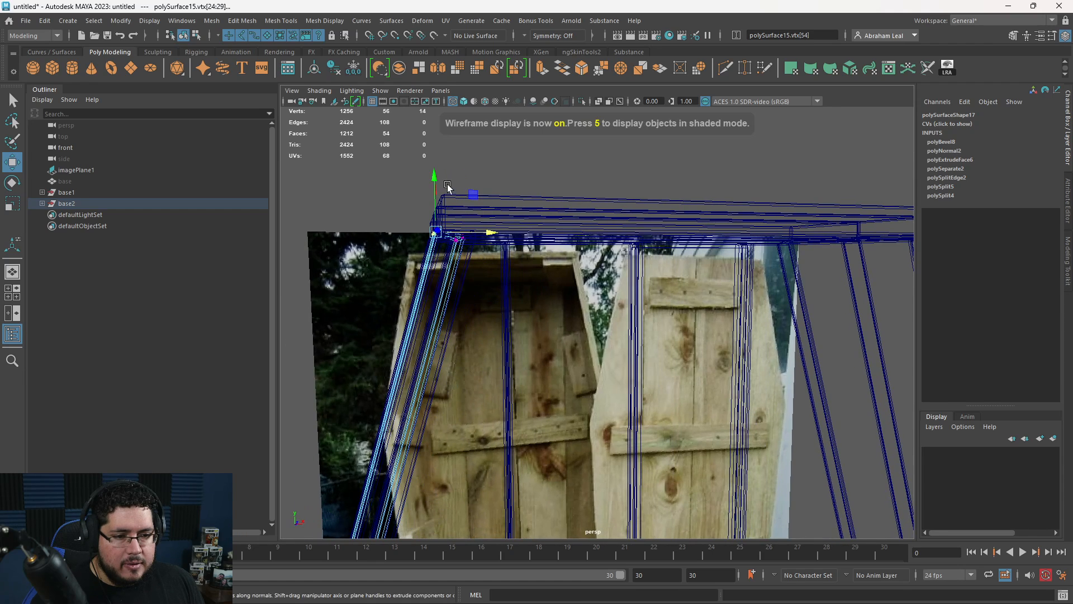
left_click_drag(435, 179, 437, 186)
right_click_drag(458, 199, 623, 159)
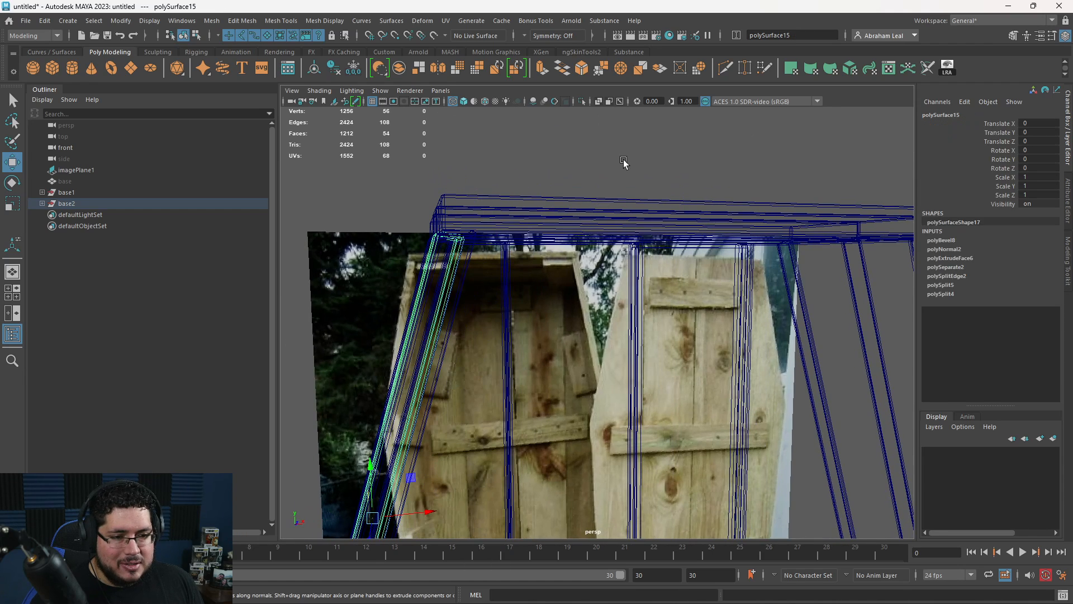
left_click(623, 159)
Lower the outer bottom vertices of the left side's upper front plank in front view to close the elbow gap.
mouse_move(454, 263)
left_mouse_down("alt")
mouse_move(537, 267)
mouse_move(616, 320)
mouse_move(595, 270)
mouse_move(558, 264)
mouse_move(647, 335)
mouse_move(546, 290)
mouse_move(537, 317)
mouse_move(505, 255)
left_mouse_up("alt")
key("5")
scroll(520, 340, "down", 5)
left_click_drag(520, 340, 481, 328, "alt")
scroll(572, 319, "up", 5)
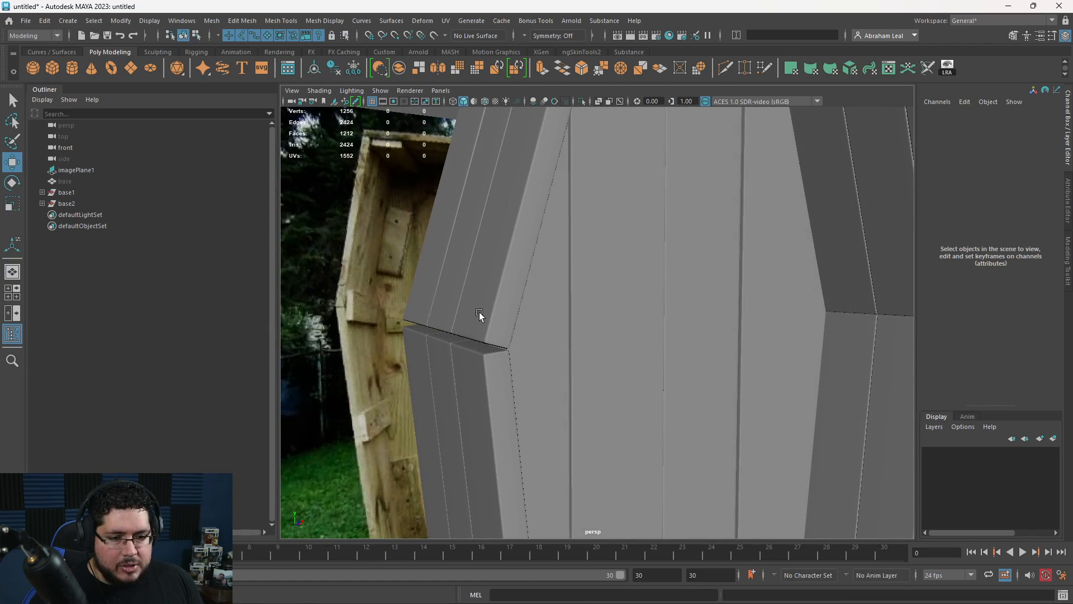
left_click(479, 312)
scroll(464, 311, "up", 3)
key("space")
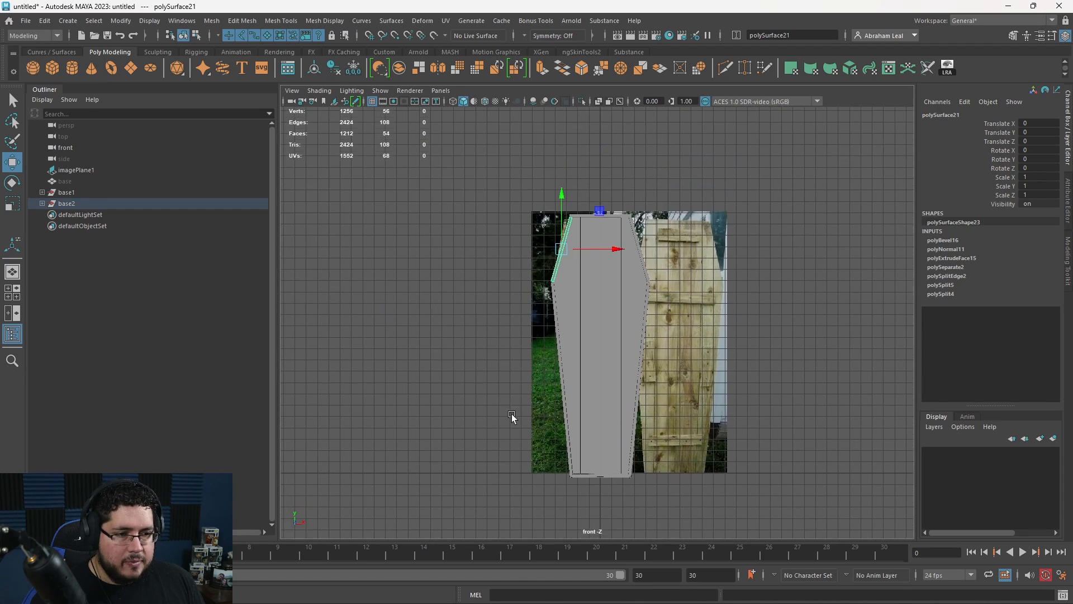
scroll(492, 252, "up", 5)
scroll(550, 344, "up", 4)
key("4")
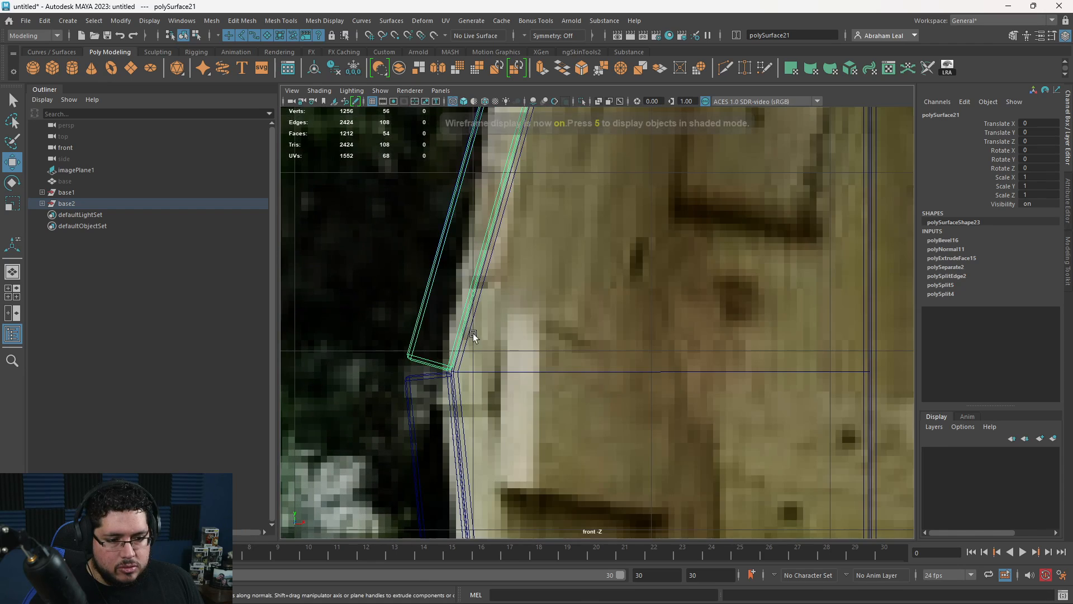
scroll(473, 333, "up", 3)
right_click_drag(445, 302, 385, 290)
left_click_drag(385, 276, 425, 380)
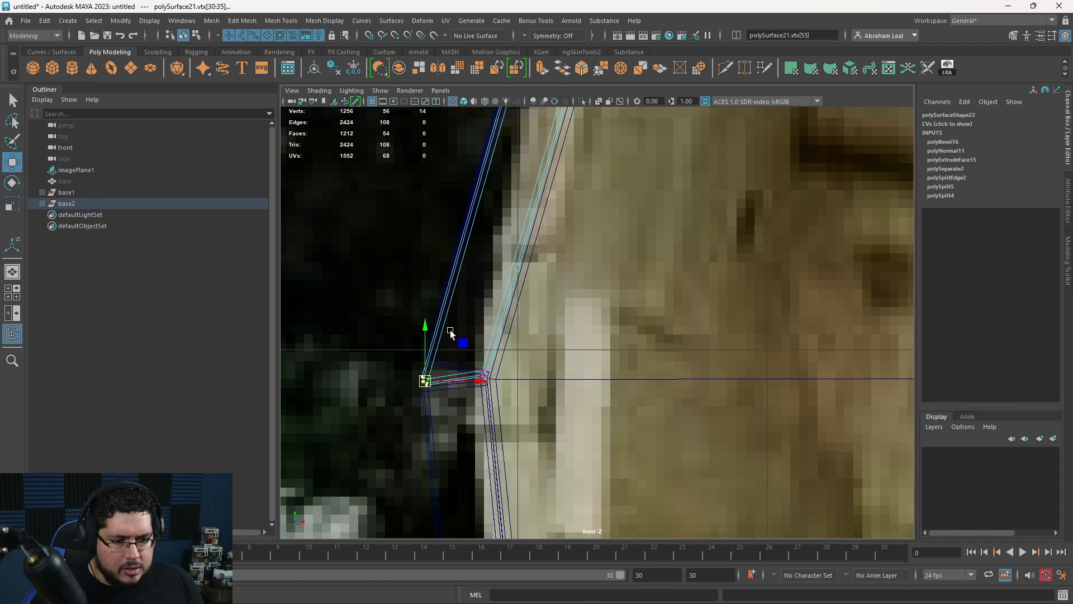
Lower the outer bottom vertices of the left side's upper middle plank onto the lower plank's outer corner.
left_click(443, 361)
right_click(444, 360)
right_click_drag(455, 358, 518, 311)
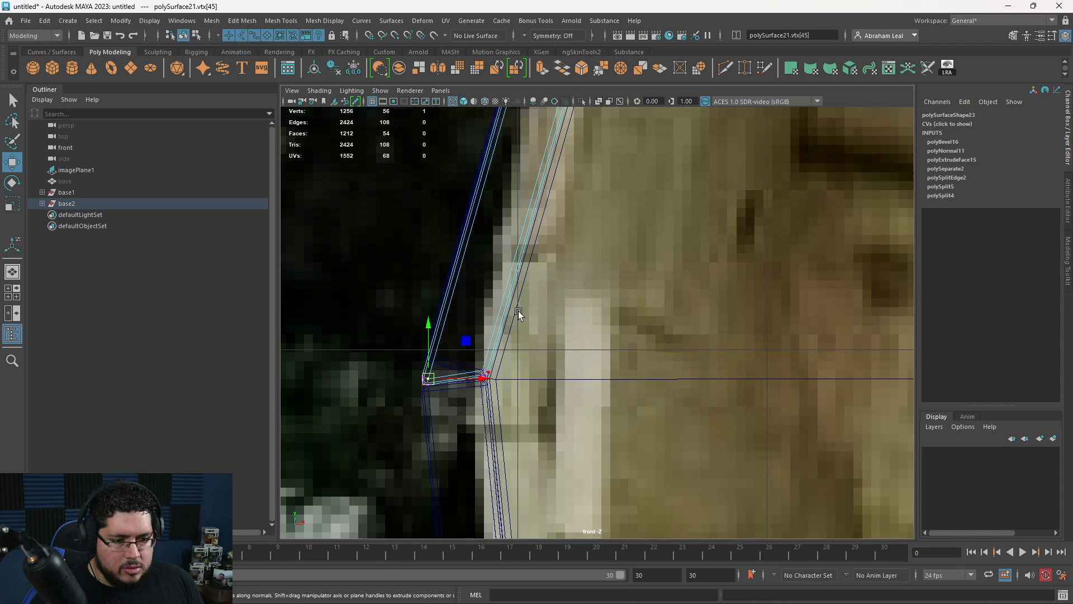
left_click(515, 308)
left_click(465, 338)
left_click(442, 361)
right_click_drag(445, 284, 366, 284)
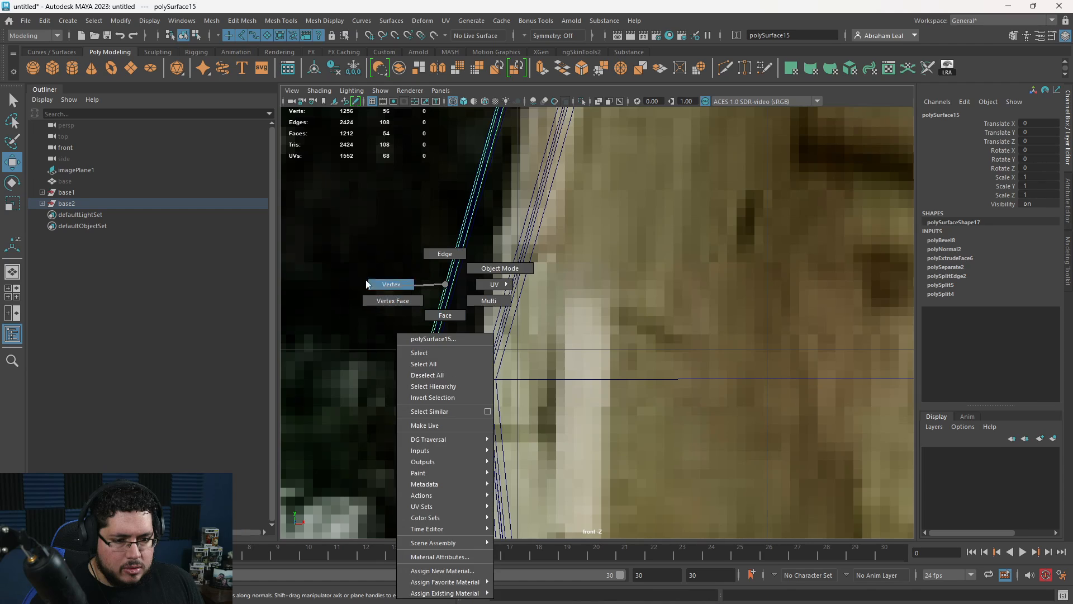
left_click_drag(379, 302, 428, 380)
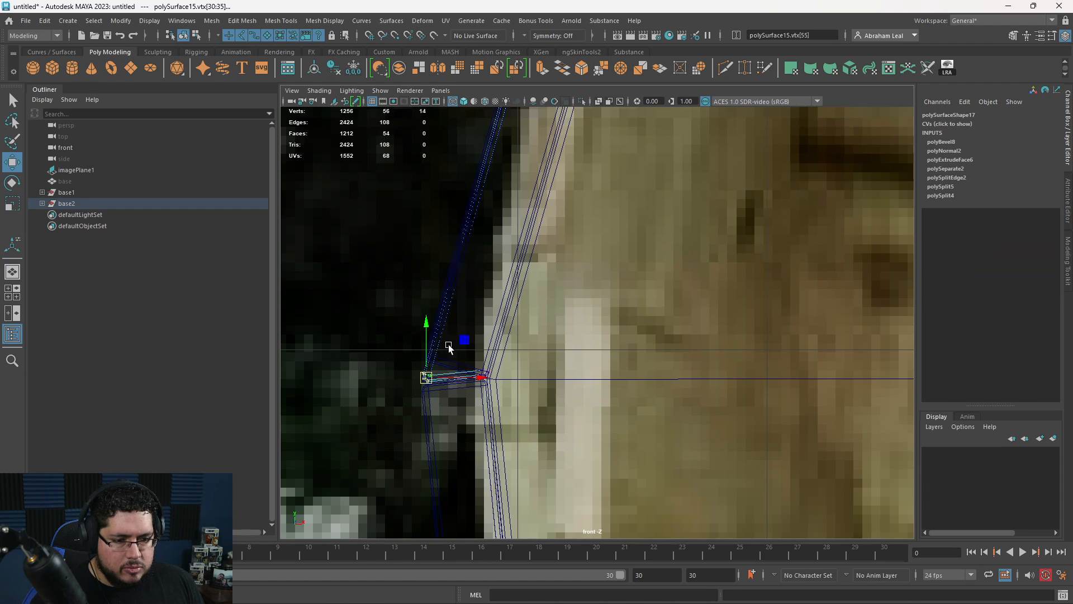
Lower the outer bottom vertices of the left side's upper rear plank and check the closed elbow in shaded perspective.
left_click(429, 363)
left_click(442, 358)
right_click_drag(443, 360, 384, 287)
mouse_move(379, 326)
left_mouse_down()
mouse_move(450, 374)
mouse_move(429, 382)
mouse_move(485, 353)
mouse_move(443, 306)
left_mouse_up()
key("space")
key("5")
left_click_drag(544, 358, 649, 330, "alt")
left_click(573, 347)
left_click_drag(721, 338, 768, 288, "alt")
right_click_drag(786, 285, 836, 269)
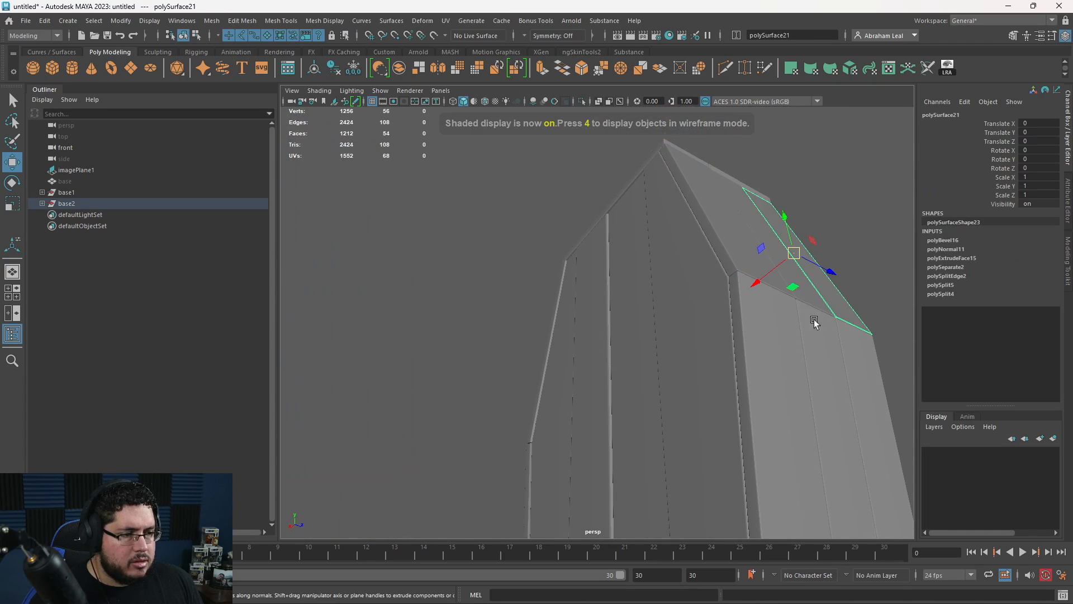
Lower the outer bottom vertices of the right side's upper front plank in front view to close the elbow gap.
left_click_drag(814, 320, 556, 335, "alt")
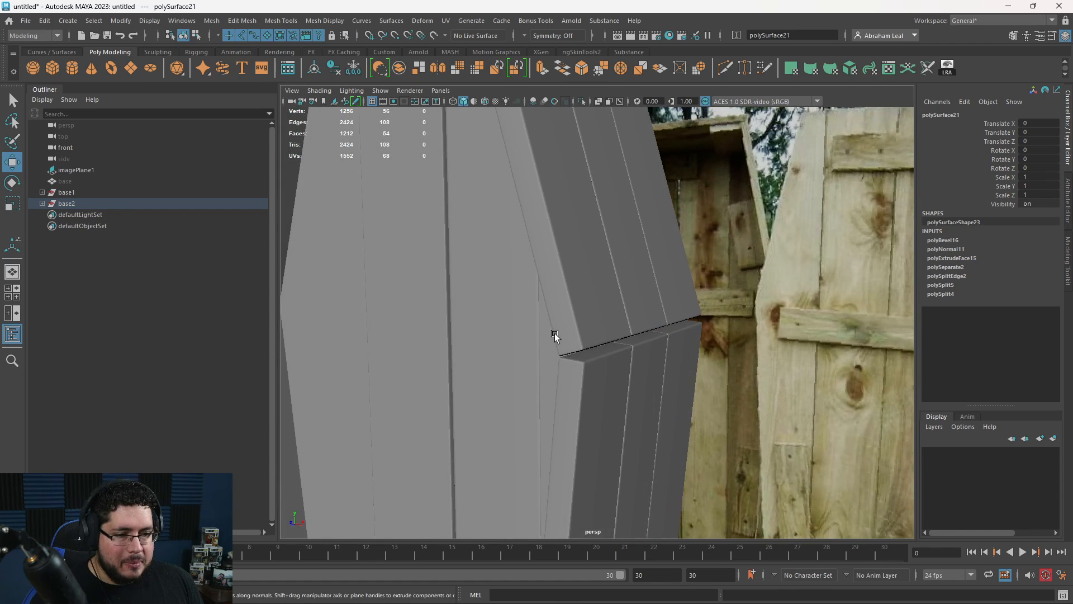
left_click(621, 385)
mouse_move(622, 385)
left_mouse_down("alt")
mouse_move(611, 359)
mouse_move(618, 386)
left_mouse_up("alt")
key("space")
middle_click_drag(618, 387, 549, 339, "alt")
right_click_drag(549, 339, 677, 335, "alt")
middle_click_drag(677, 336, 578, 360, "alt")
right_click_drag(578, 359, 671, 358, "alt")
left_click(575, 357)
key("4")
middle_click_drag(575, 358, 562, 317, "alt")
right_click_drag(562, 316, 521, 302, "alt")
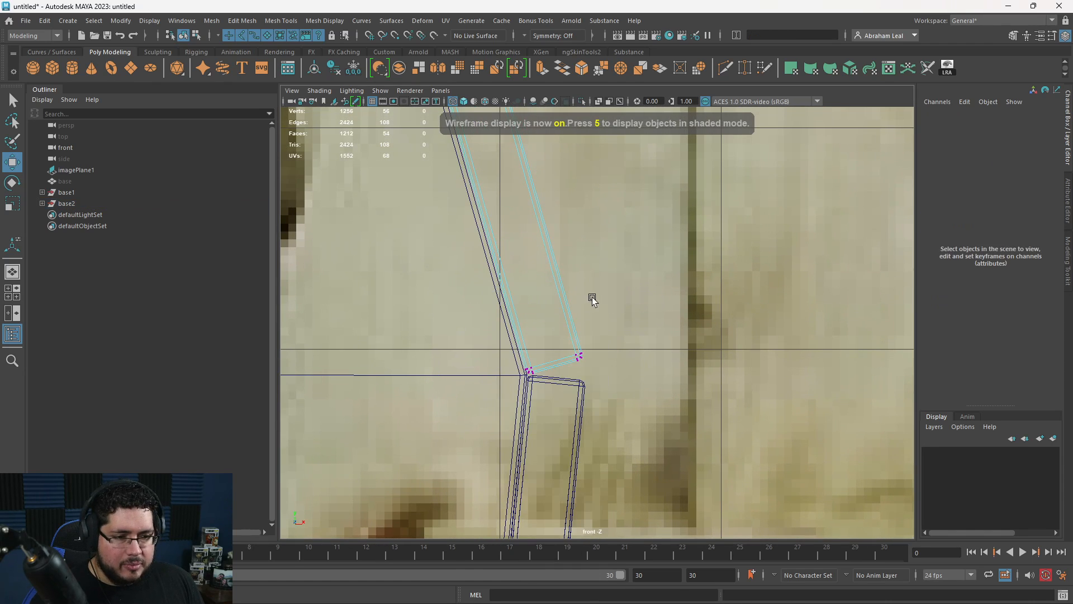
left_click_drag(594, 316, 584, 377)
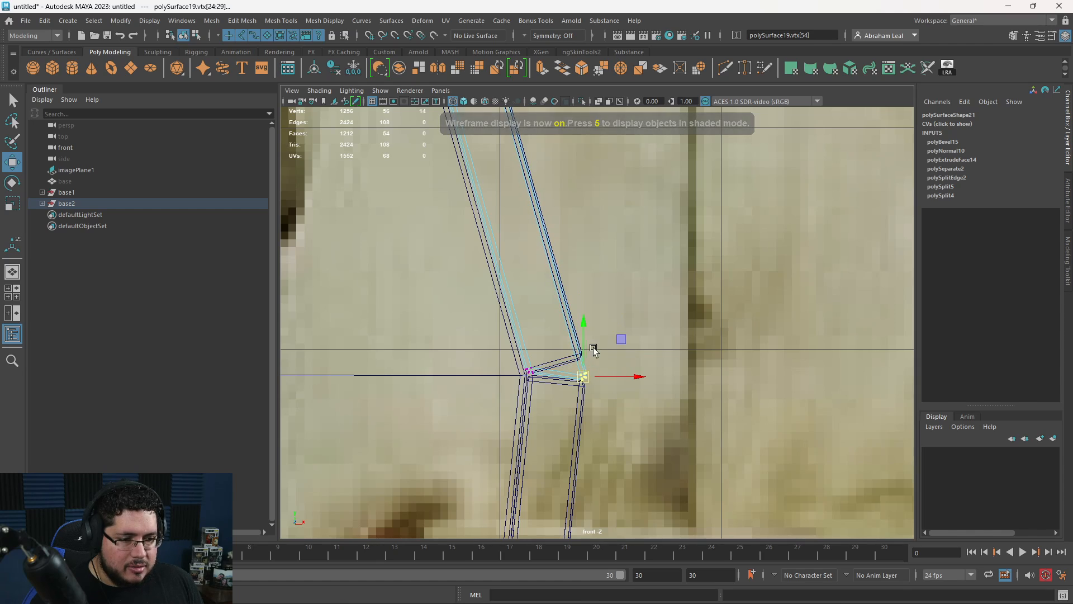
Lower the outer bottom vertices of the right side's upper middle plank to meet the lower plank's outer corner.
left_click(559, 358)
right_click_drag(554, 362, 515, 362)
left_click_drag(610, 322, 585, 378)
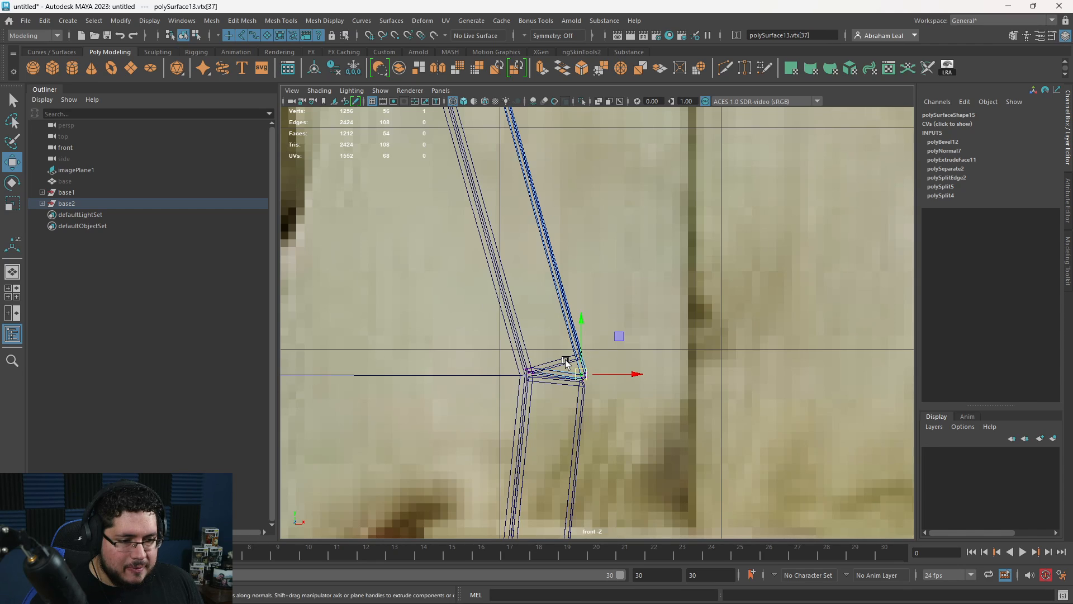
Lower the outer bottom vertices of the right side's upper rear plank to match the other two planks.
left_click(649, 324)
right_click_drag(559, 358, 610, 331)
left_click(557, 361)
left_click(562, 358)
right_click_drag(562, 358, 508, 256)
left_click_drag(607, 312, 536, 378)
mouse_move(579, 361)
left_mouse_down()
mouse_move(579, 372)
mouse_move(637, 361)
mouse_move(565, 354)
left_mouse_up()
Review the coffin's joints from both sides in shaded perspective and compare the model with the reference photo.
key("space")
key("5")
scroll(511, 338, "down", 5)
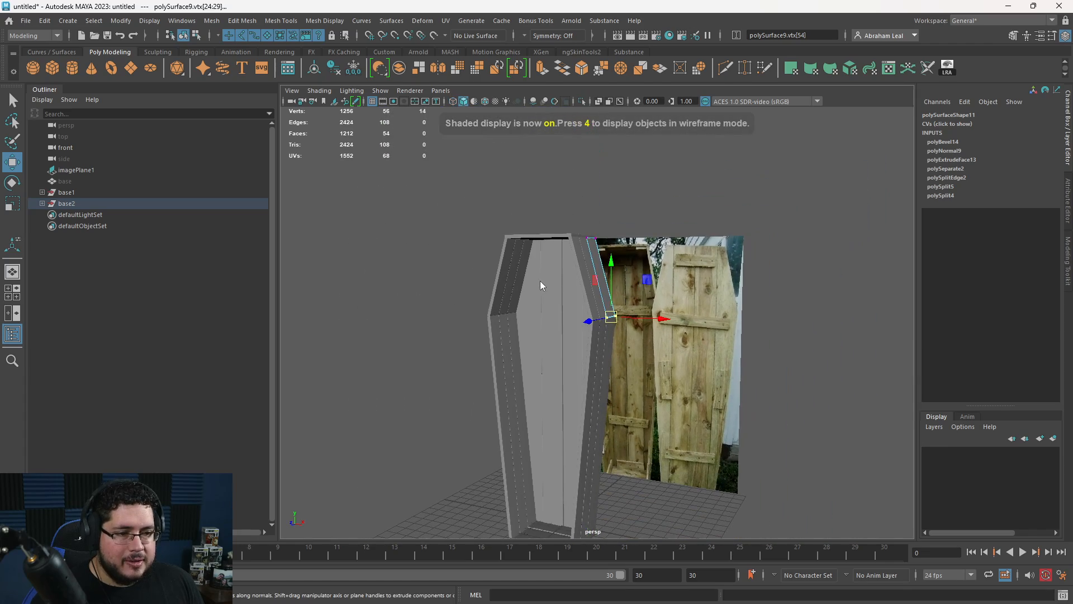
left_click(540, 285)
left_click_drag(540, 285, 660, 297, "alt")
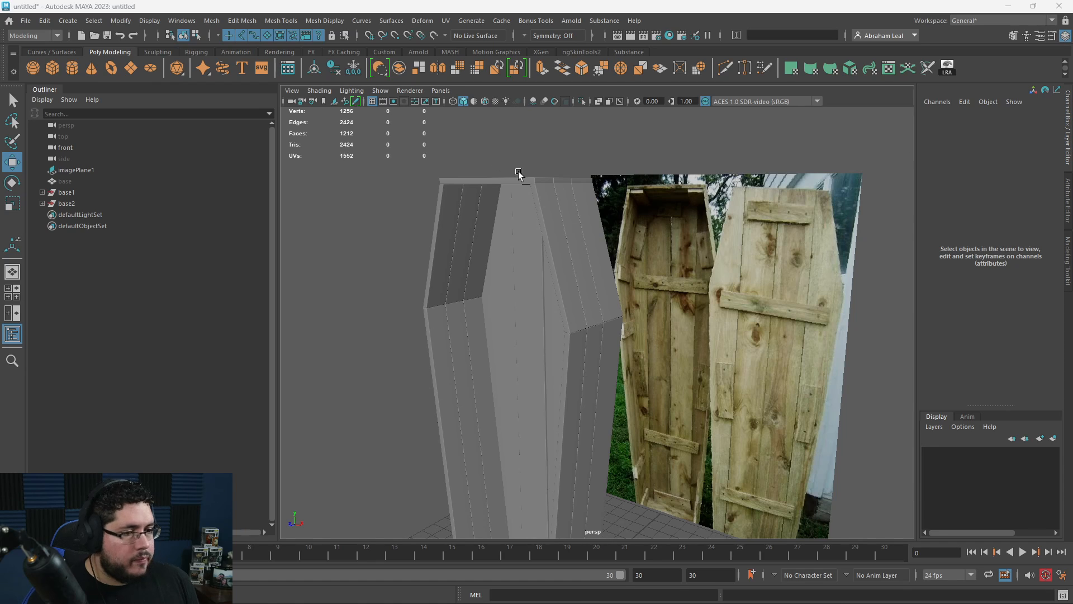
left_click_drag(437, 317, 818, 287, "alt")
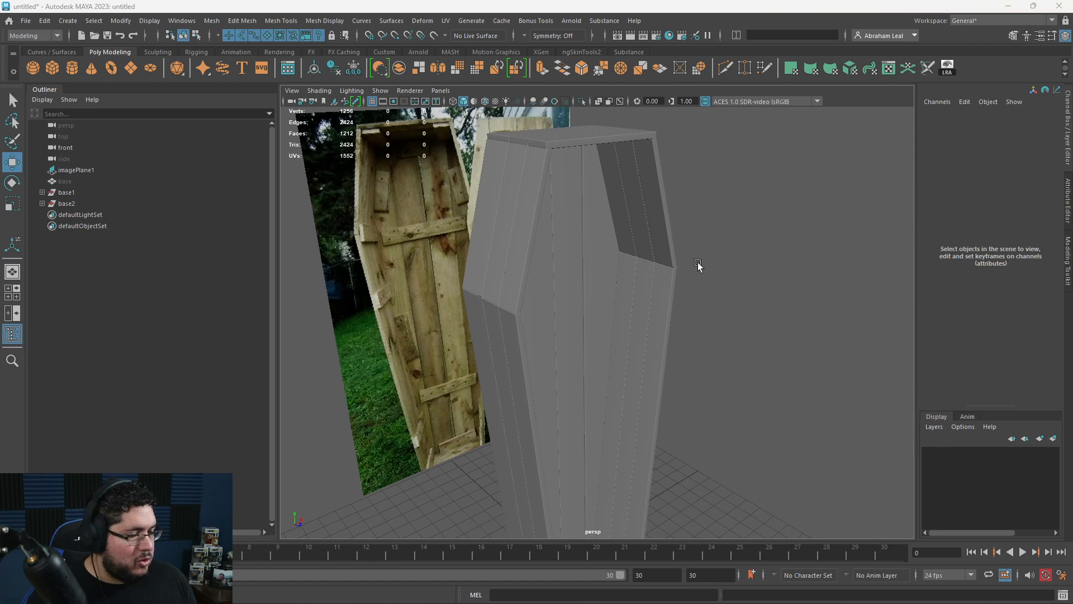
scroll(572, 284, "down", 3)
left_click_drag(707, 288, 439, 230, "alt")
scroll(572, 287, "up", 3)
Create a polygon cube and move it inside the coffin to about Translate Y 8.923 and Translate Z 1.574.
left_click(51, 69)
left_click_drag(568, 314, 617, 314, "alt")
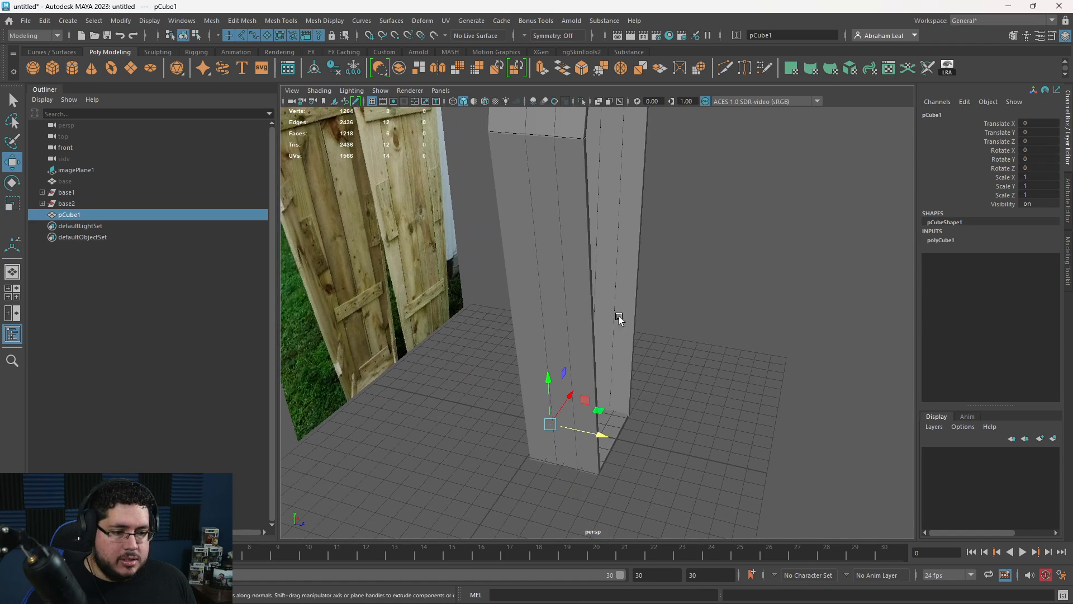
left_click_drag(591, 431, 615, 436)
left_click_drag(572, 391, 571, 284)
left_click_drag(571, 284, 519, 273, "alt")
scroll(519, 273, "up", 3)
left_click_drag(575, 307, 683, 432, "alt")
scroll(572, 283, "up", 2)
Scale the cube into a thin horizontal cross board, about 5.612 in X, 1.011 in Y and 0.148 in Z.
key("r")
left_click_drag(572, 284, 644, 293)
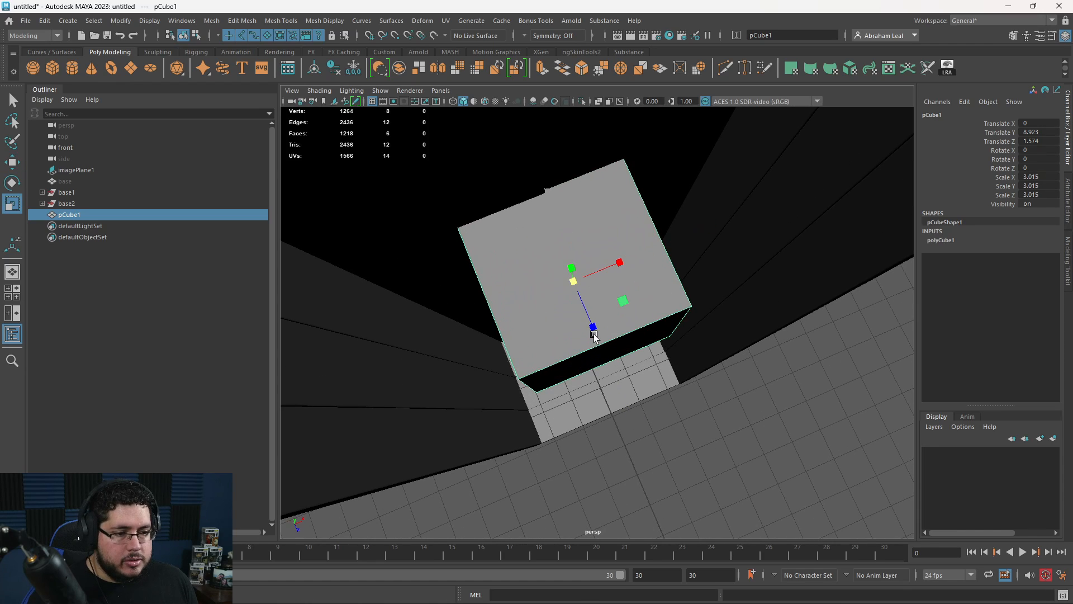
left_click_drag(594, 334, 594, 263)
left_click_drag(582, 299, 588, 323)
left_click_drag(590, 328, 618, 354, "alt")
left_click_drag(632, 316, 674, 312)
left_click_drag(649, 331, 721, 335, "alt")
scroll(547, 291, "down", 3)
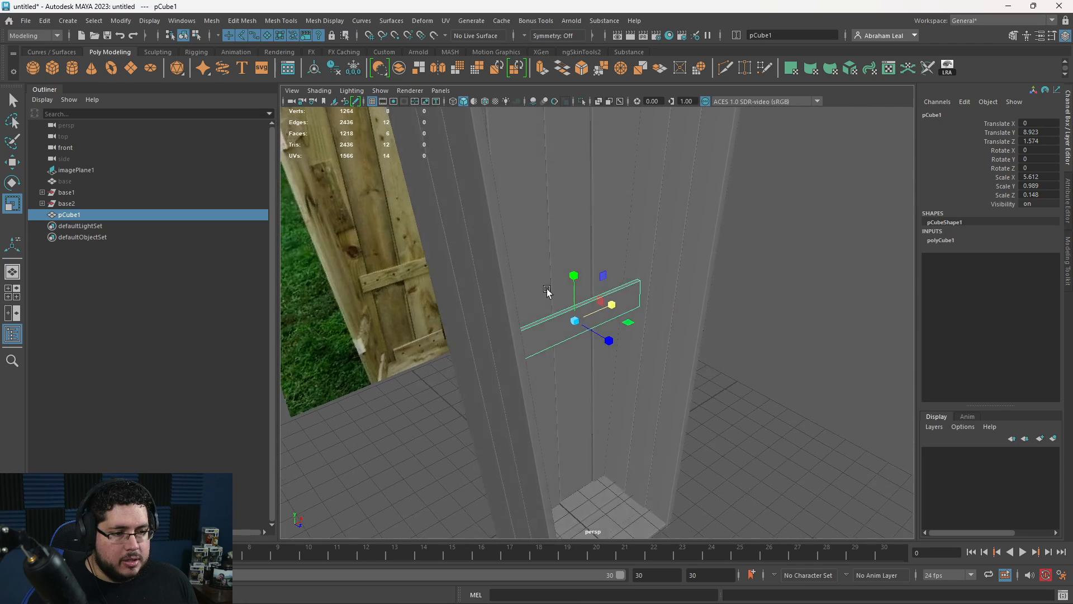
left_click_drag(547, 291, 577, 276, "alt")
left_click_drag(492, 324, 471, 343, "alt")
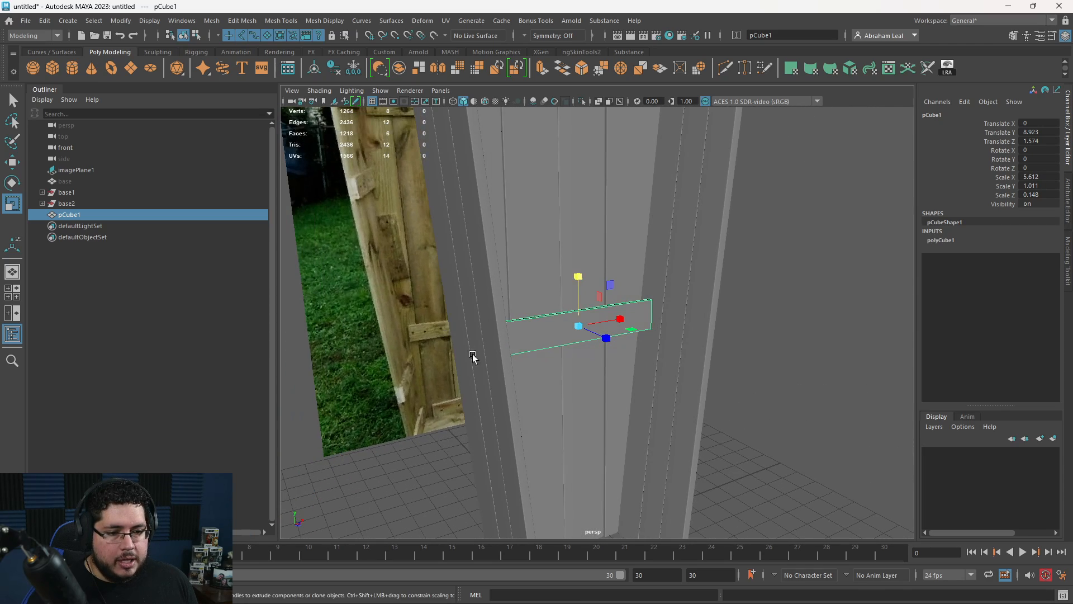
Lower the cross board near the coffin's foot, to about Translate Y 1.843.
middle_click_drag(474, 358, 496, 246, "alt")
key("w")
left_click_drag(597, 173, 592, 386)
left_click_drag(592, 386, 551, 385, "alt")
Narrow the cross board to a Scale X of about 4.365 and compare it with the reference in wireframe front view.
key("r")
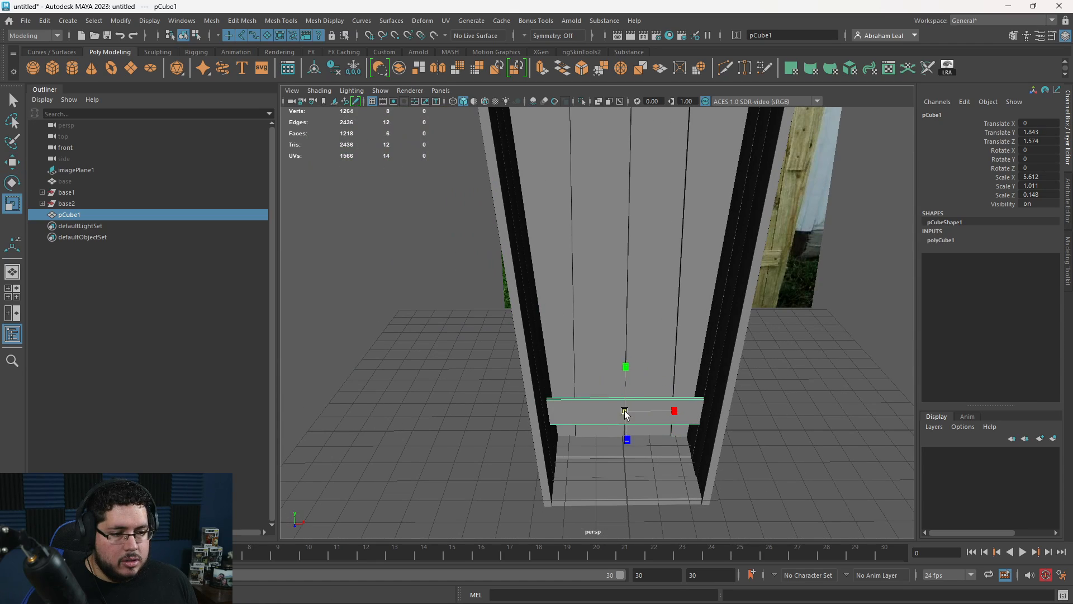
left_click_drag(626, 412, 664, 428)
key("ctrl+z")
key("space")
key("4")
right_click_drag(663, 427, 603, 435, "alt")
middle_click_drag(603, 435, 621, 339, "alt")
right_click_drag(621, 340, 563, 442, "alt")
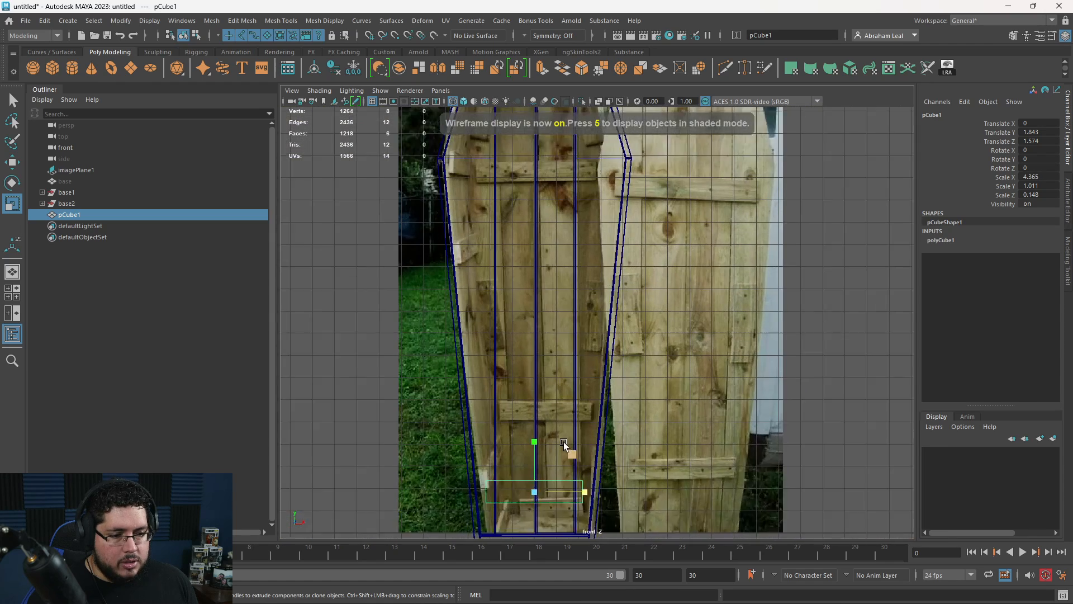
Raise the cross board to about Translate X 0.181, Y 5.488 and widen it to a Scale X of about 4.759.
scroll(563, 442, "up", 2)
key("w")
left_click_drag(517, 479, 533, 381)
key("r")
left_click_drag(566, 434, 573, 434)
key("w")
key("r")
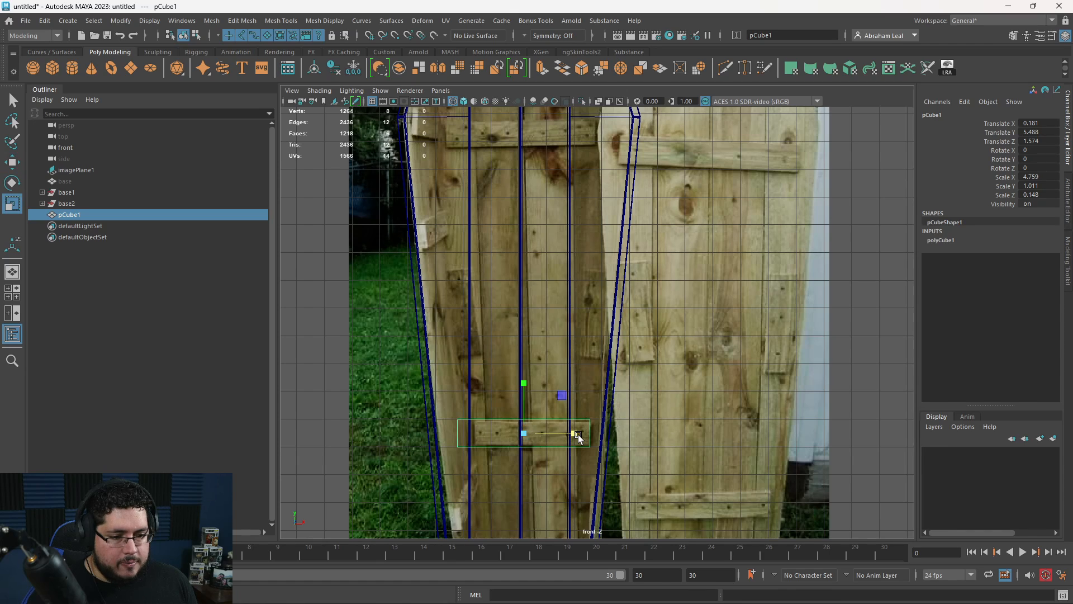
Duplicate the lower cross board and move the copy up to the coffin's shoulder area, about Translate Y 16.255.
middle_click_drag(543, 386, 556, 417, "alt")
right_click_drag(556, 417, 520, 389, "alt")
key("ctrl+d")
key("w")
left_click_drag(555, 394, 538, 143)
left_click(537, 439)
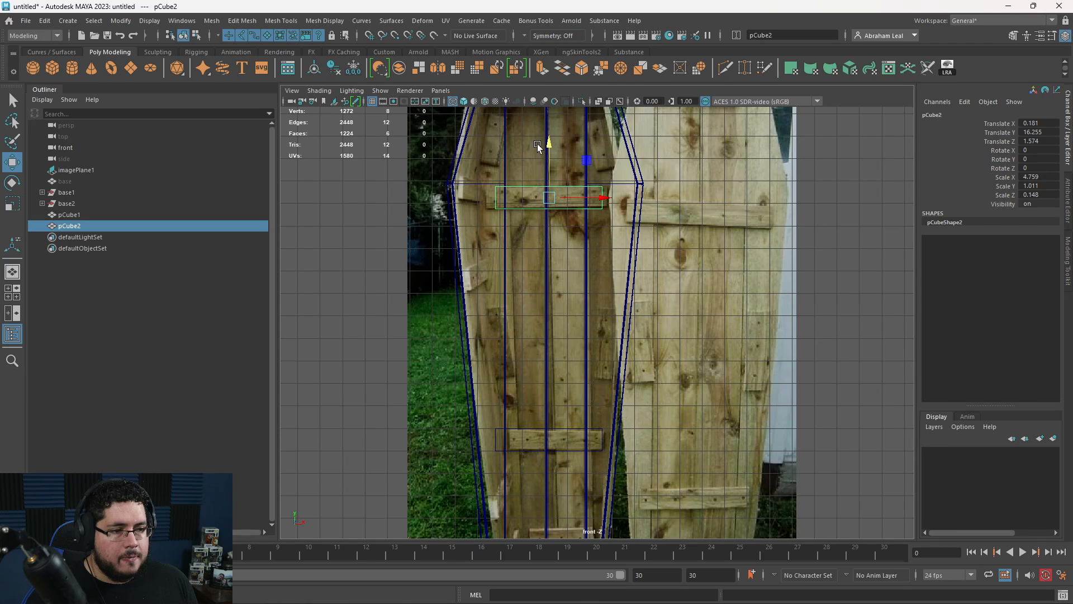
Widen the upper cross board to a Scale X of about 5.711 to match the reference.
middle_click_drag(538, 143, 544, 205, "alt")
right_click_drag(544, 206, 647, 261, "alt")
key("r")
left_click_drag(602, 251, 612, 252)
middle_click_drag(593, 247, 606, 294, "alt")
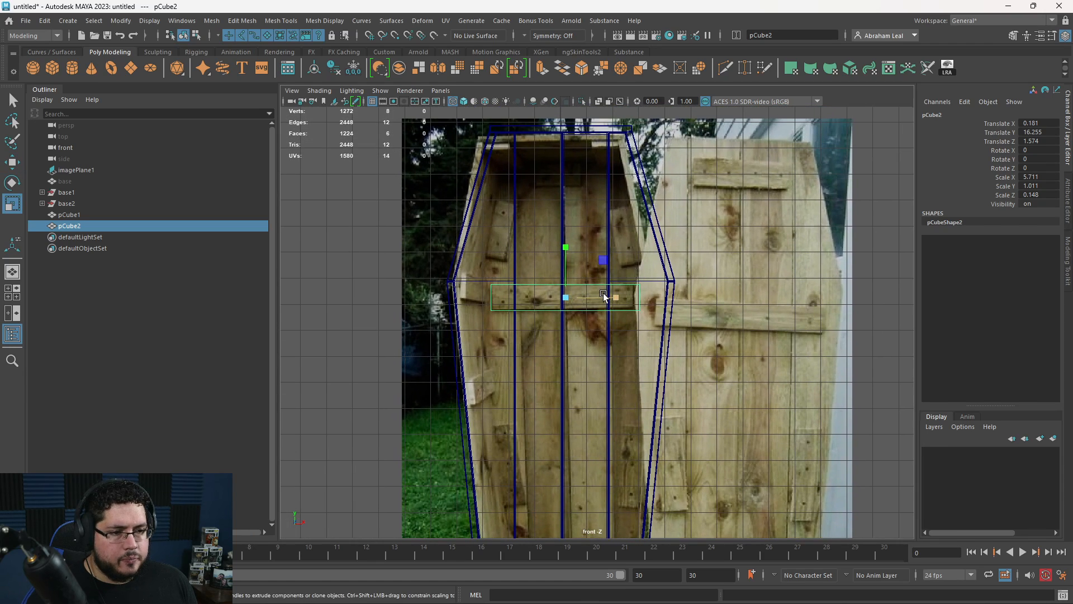
Duplicate the upper cross board, shrink the copy above it near X -1.172, Y 18.726, and rotate it about 77° in Z.
key("ctrl+d")
left_click_drag(604, 295, 506, 231)
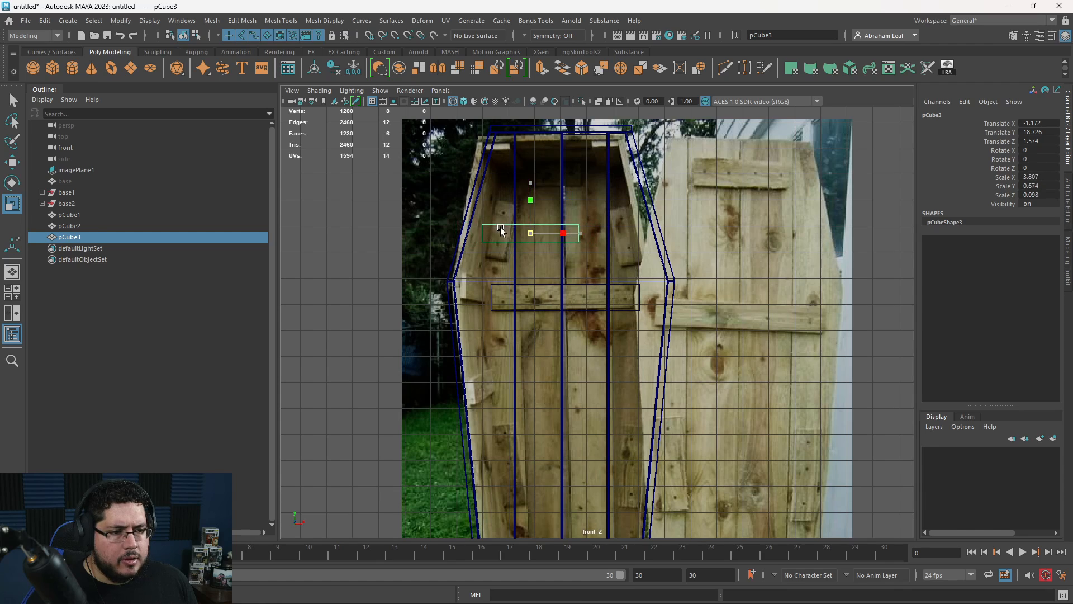
key("e")
left_click_drag(565, 197, 496, 186)
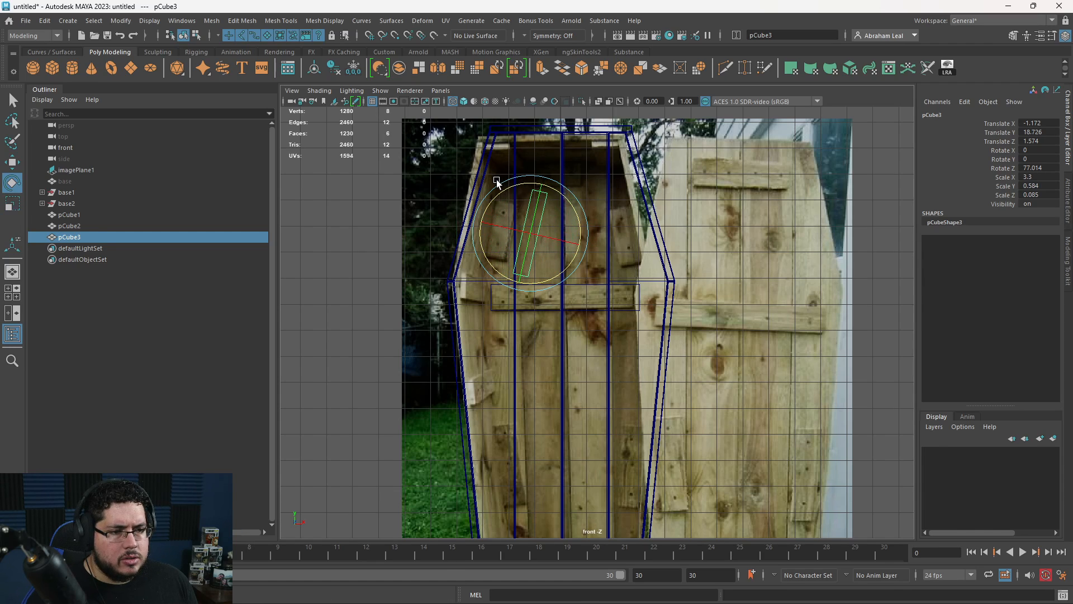
Resize the tilted board to about 2.264 in X and 0.836 in Y and move it to about Translate X -2.354.
key("r")
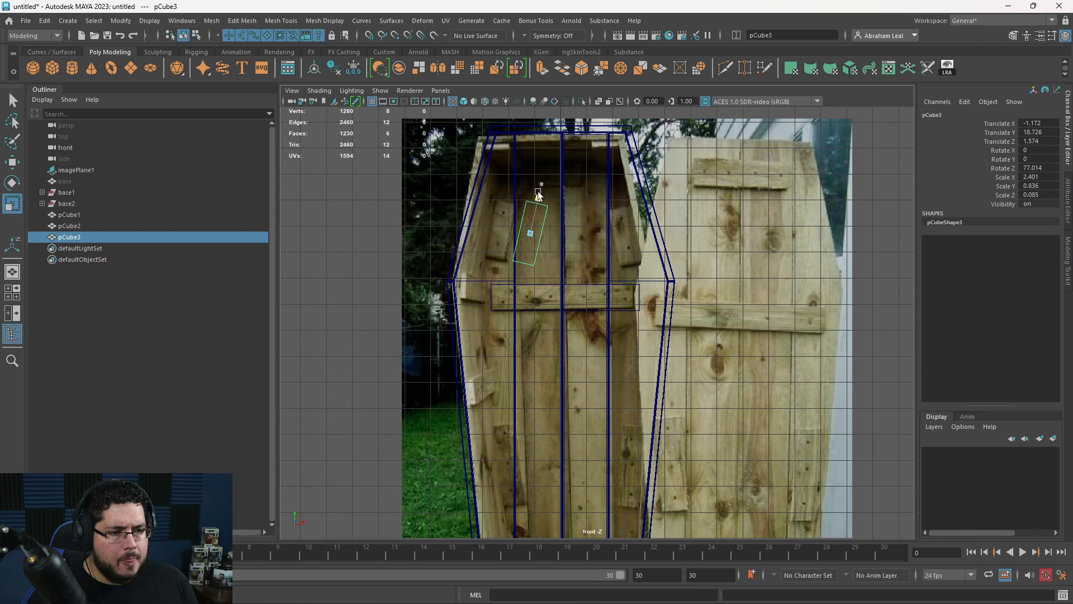
key("w")
left_click_drag(566, 233, 539, 231)
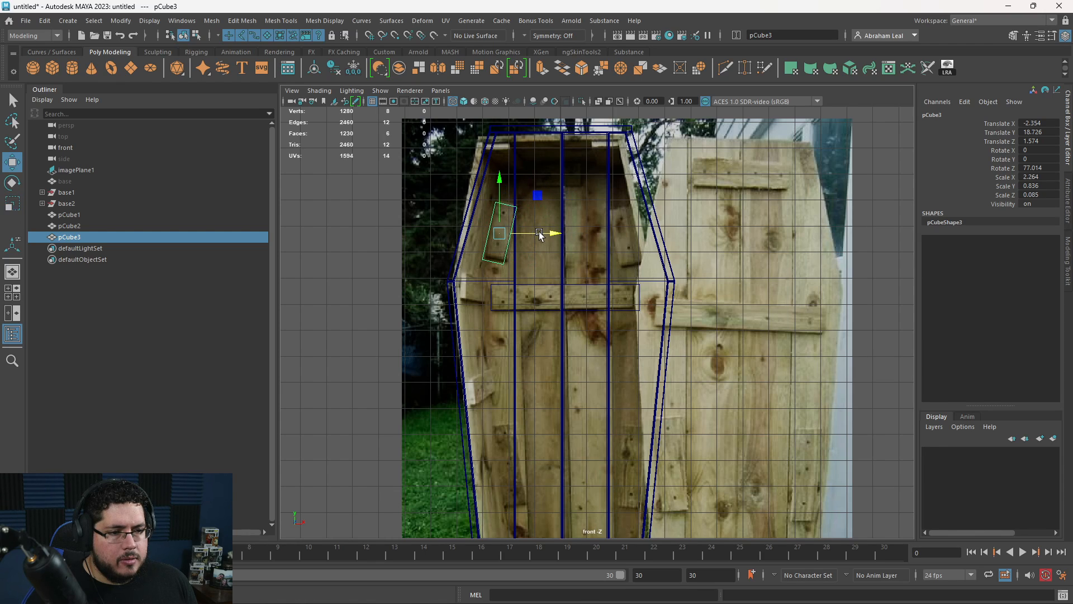
Move the tilted board against the upper left wall, about Translate X -3.099 and Z 0.433, and thicken it to Scale Z 0.184.
key("4")
middle_click_drag(540, 236, 563, 296, "alt")
key("space")
left_click_drag(562, 296, 562, 273)
left_click_drag(563, 280, 467, 290, "alt")
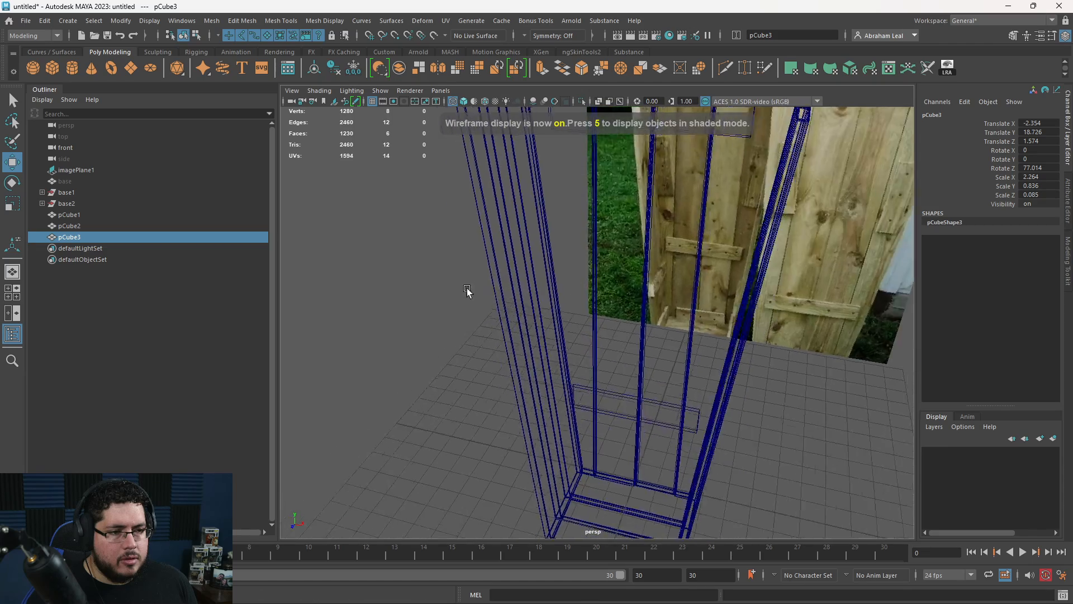
scroll(468, 290, "down", 3)
middle_click_drag(585, 264, 570, 384, "alt")
right_click_drag(571, 385, 648, 373, "alt")
key("5")
left_click_drag(648, 374, 553, 309, "alt")
right_click_drag(554, 309, 576, 346, "alt")
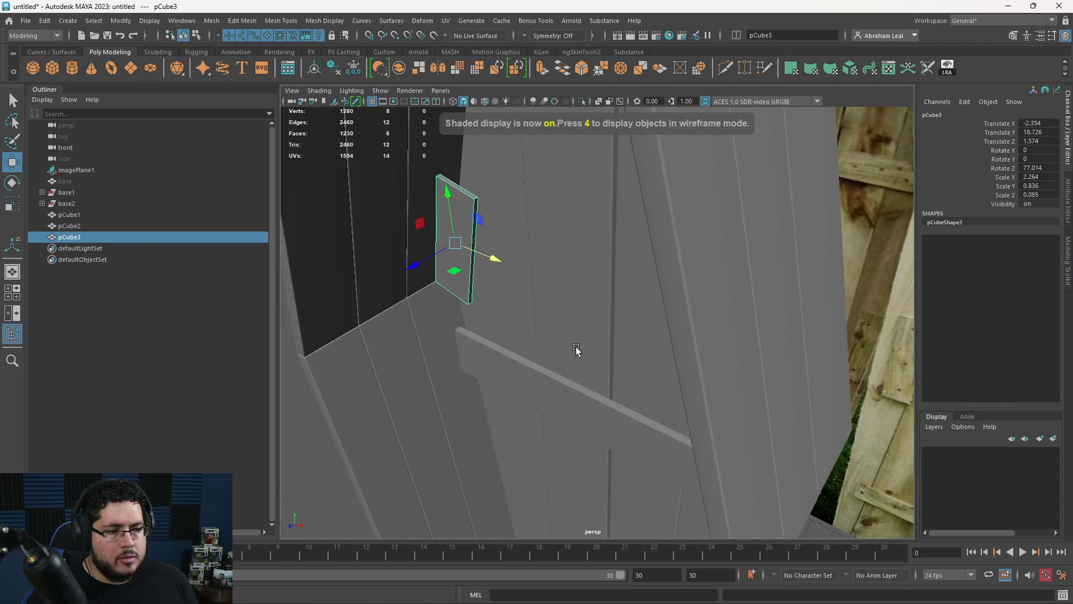
left_click_drag(421, 272, 586, 180)
key("r")
key("w")
Rotate the upper left wall board to about 74.489° in Z to follow the wall's slant.
middle_click_drag(586, 179, 578, 284, "alt")
key("e")
left_click_drag(570, 220, 570, 225)
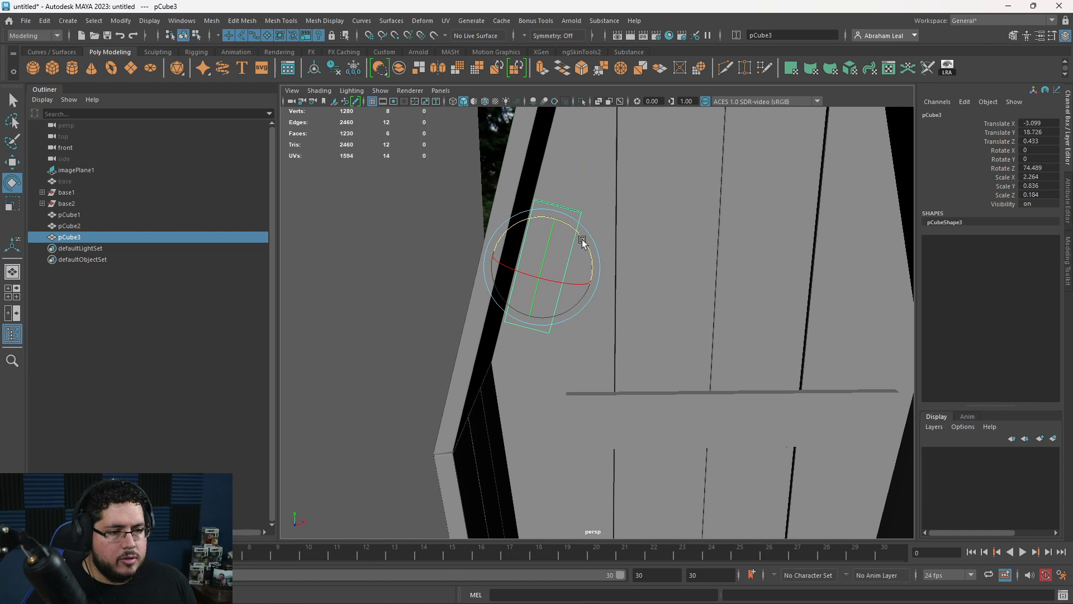
Duplicate the upper left wall board, move the copy to the right wall near X 3.089, Y 18.249, and rotate it to about 107.247° in Z.
key("space")
left_click_drag(582, 241, 600, 299)
key("4")
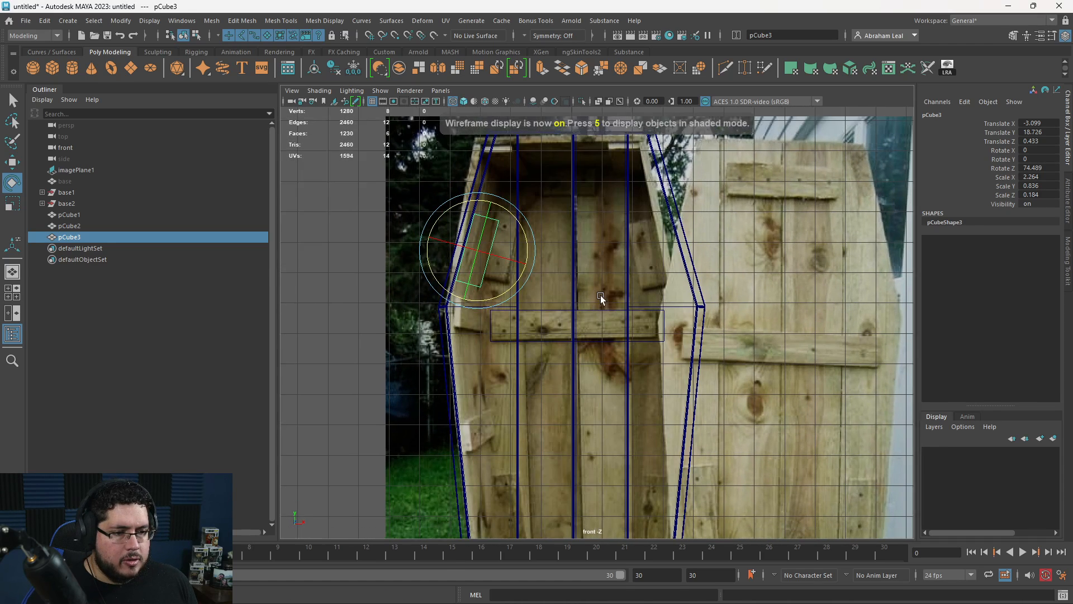
middle_click_drag(601, 299, 593, 268, "alt")
key("ctrl+d")
key("w")
left_click_drag(484, 205, 659, 235)
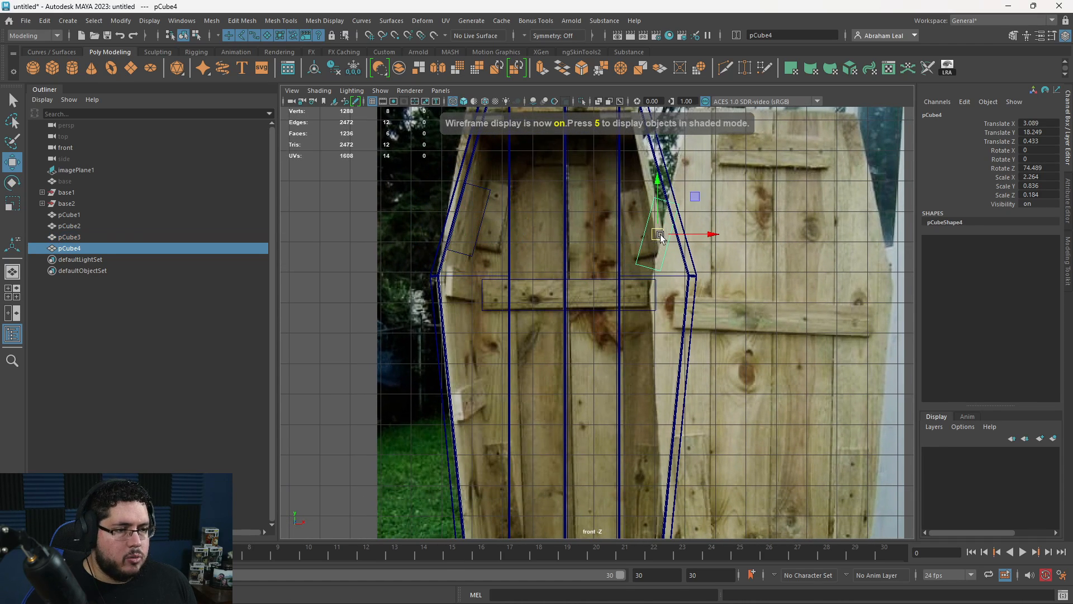
key("e")
left_click_drag(685, 199, 666, 190)
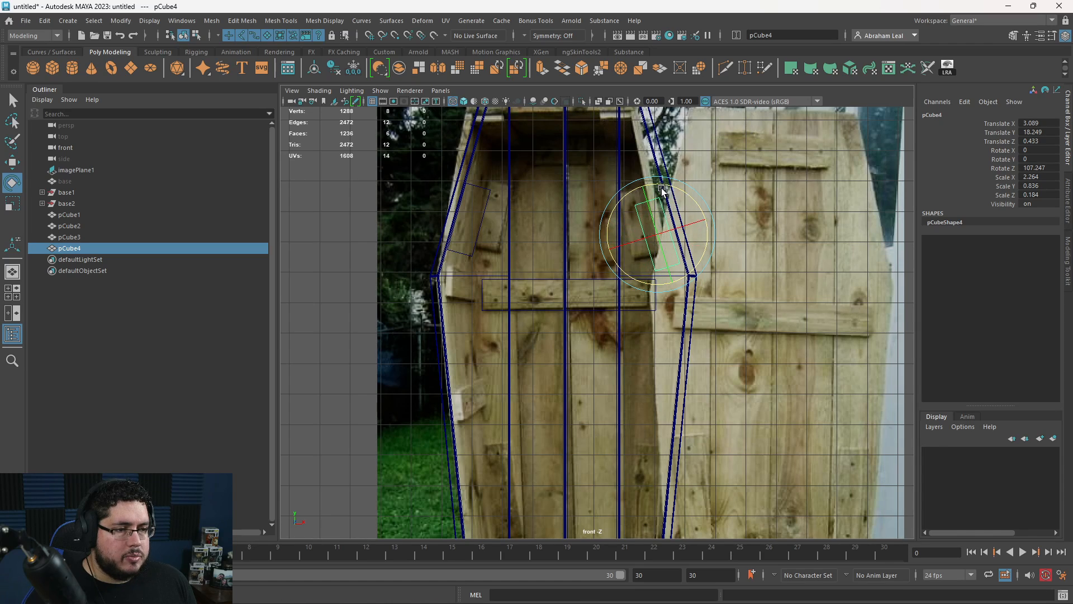
Fine-tune the upper right wall board to about Translate X 3.31, Y 18.139 and Rotate Z 106.726.
key("w")
left_click_drag(663, 236, 667, 234)
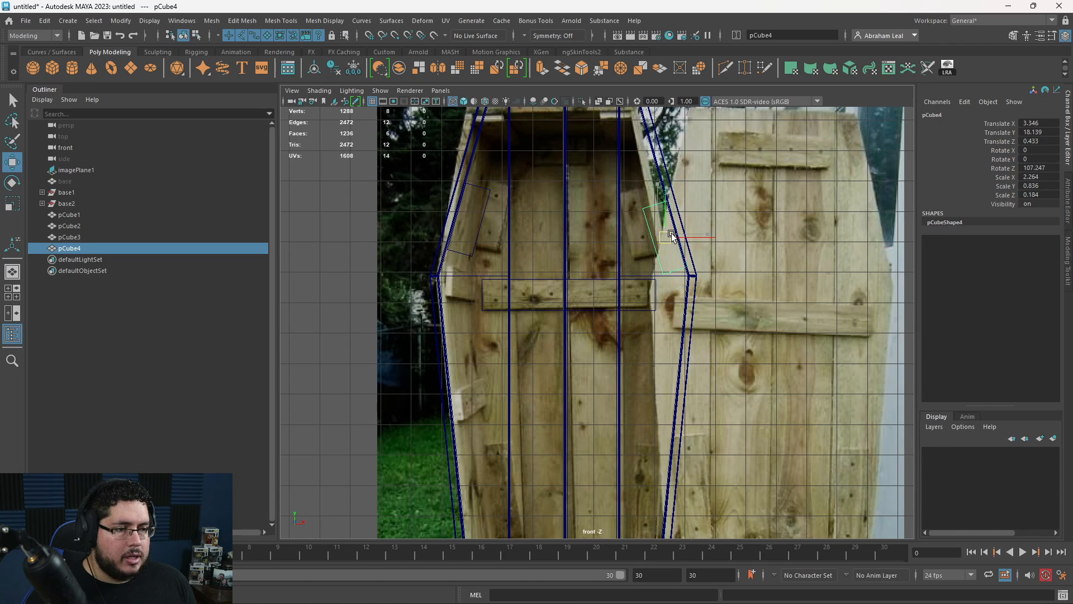
key("e")
key("w")
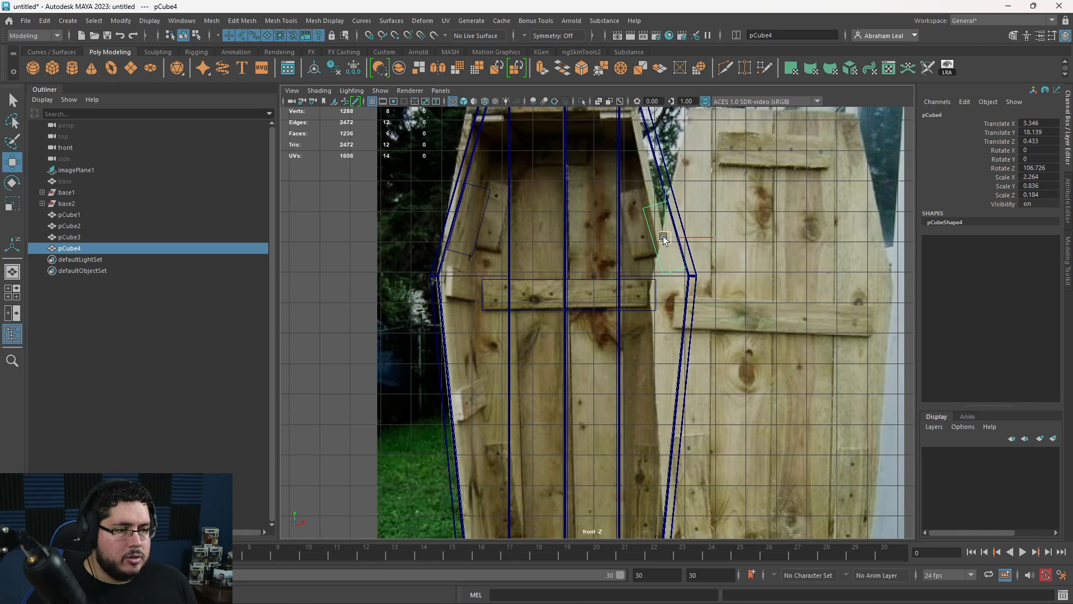
right_click_drag(661, 238, 653, 239, "alt")
Duplicate the upper left wall board and move the copy down to about Translate X -1.073, Y 8.211.
middle_click_drag(633, 299, 649, 173, "alt")
right_click_drag(654, 256, 602, 256, "alt")
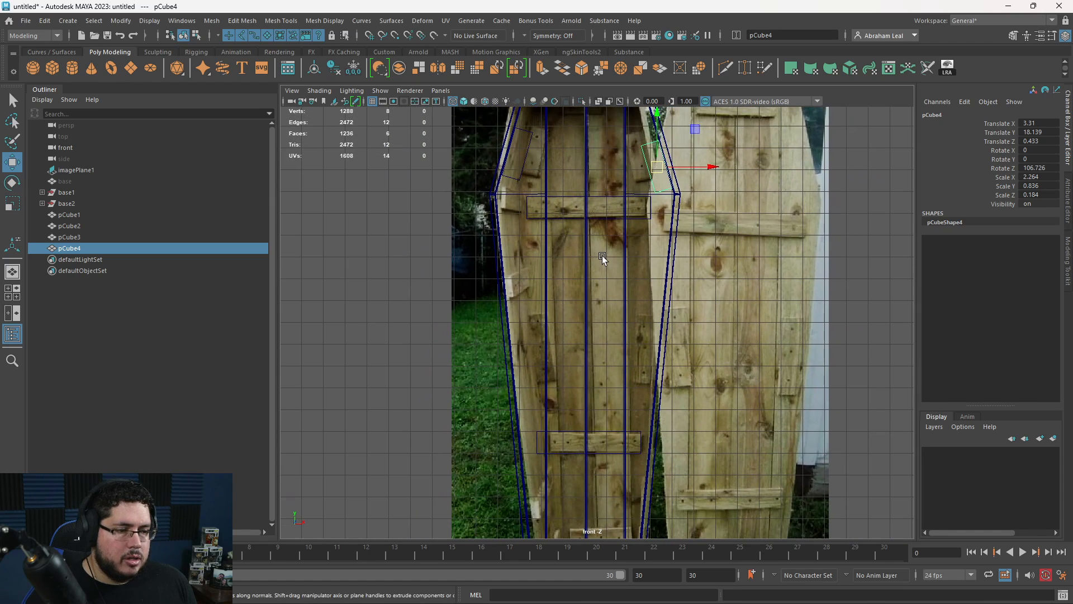
left_click(526, 158)
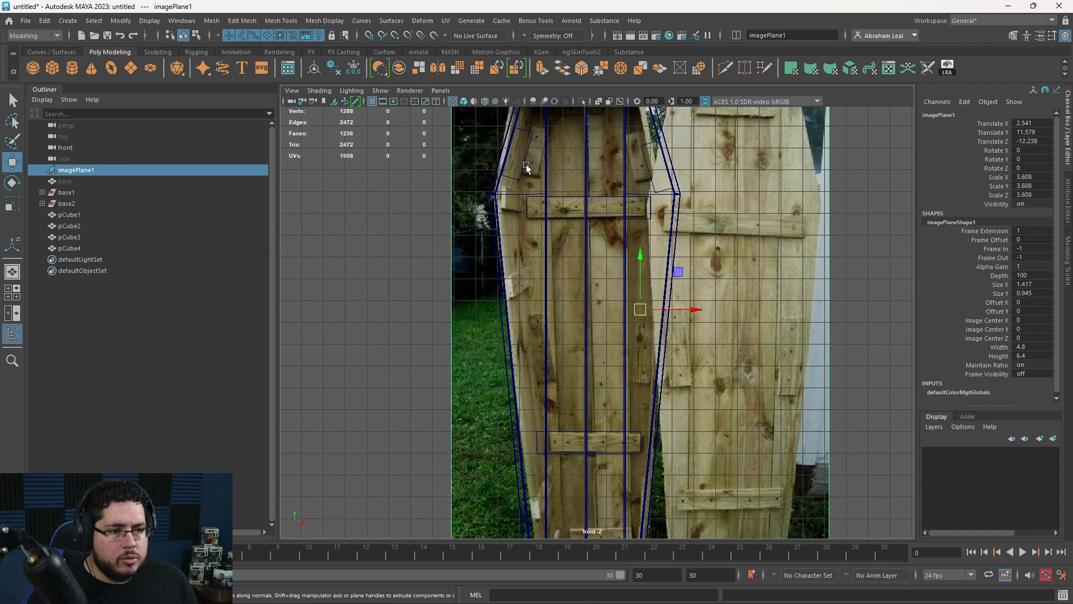
left_click(527, 166)
left_click_drag(527, 166, 524, 196, "shift")
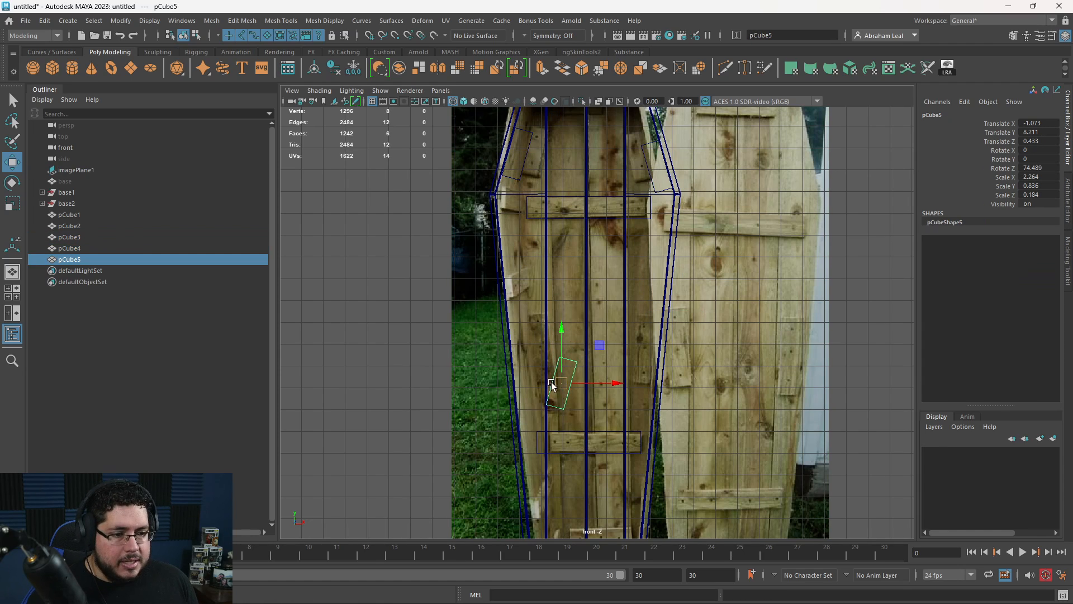
Place the lower copy along the left wall at about X -2.81, Y 8.358 and rotate it to about 94.637° in Z.
scroll(552, 384, "up", 3)
left_click_drag(532, 354, 493, 347)
key("e")
left_click_drag(520, 305, 503, 297)
key("w")
left_click_drag(494, 346, 476, 345)
Lengthen the lower left wall board to a Scale X of about 4.632.
key("r")
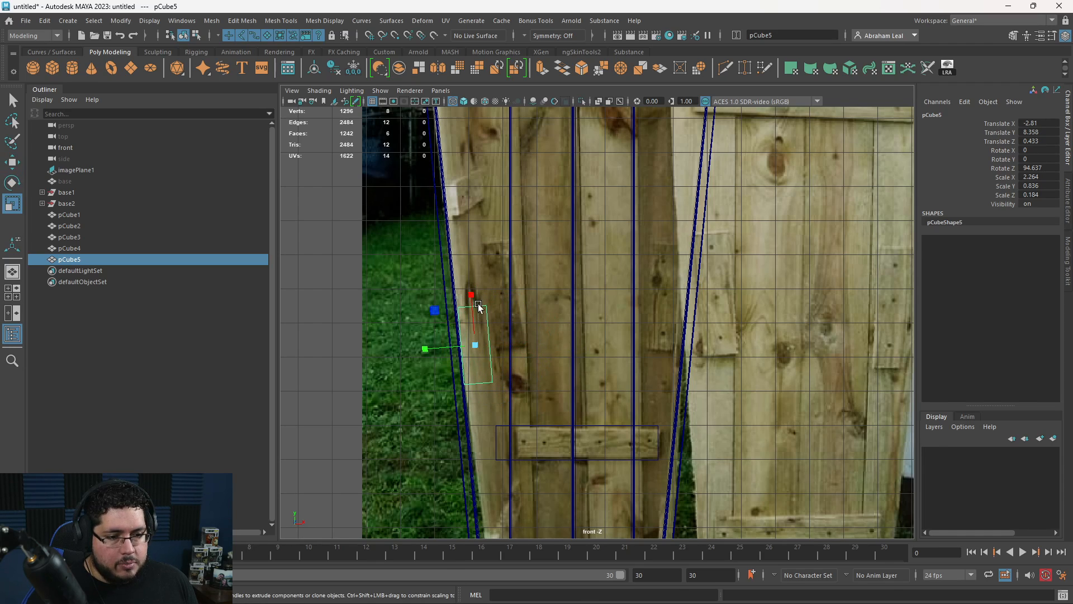
left_click_drag(468, 246, 468, 248)
key("w")
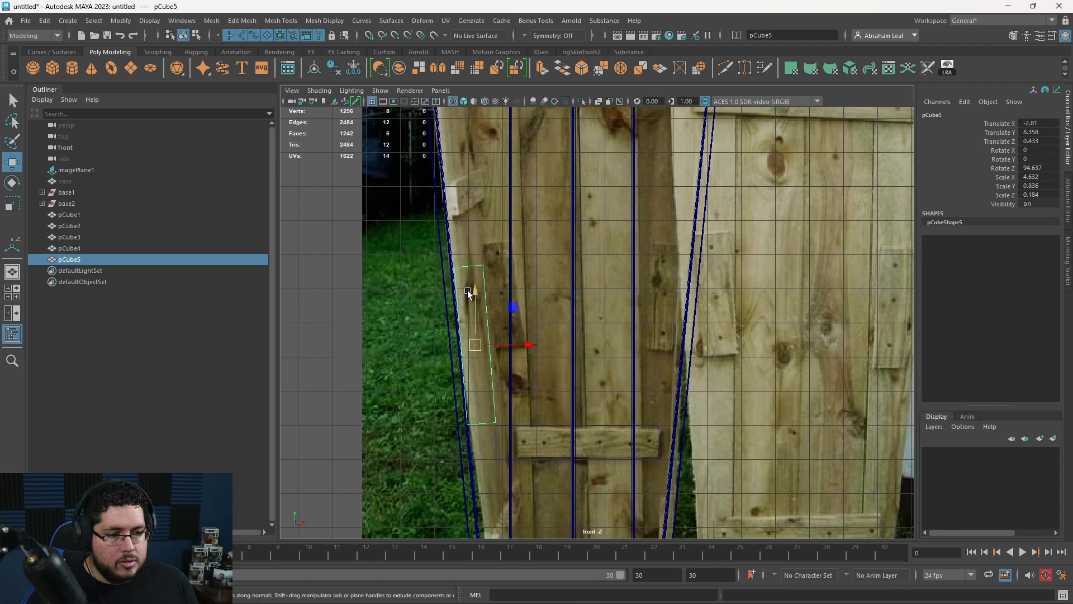
Adjust the lower left wall board to about 95.076° in Z and move a duplicate to the right wall, about X 2.664, Y 9.194.
left_click_drag(475, 344, 667, 317)
key("e")
key("ctrl+d")
key("w")
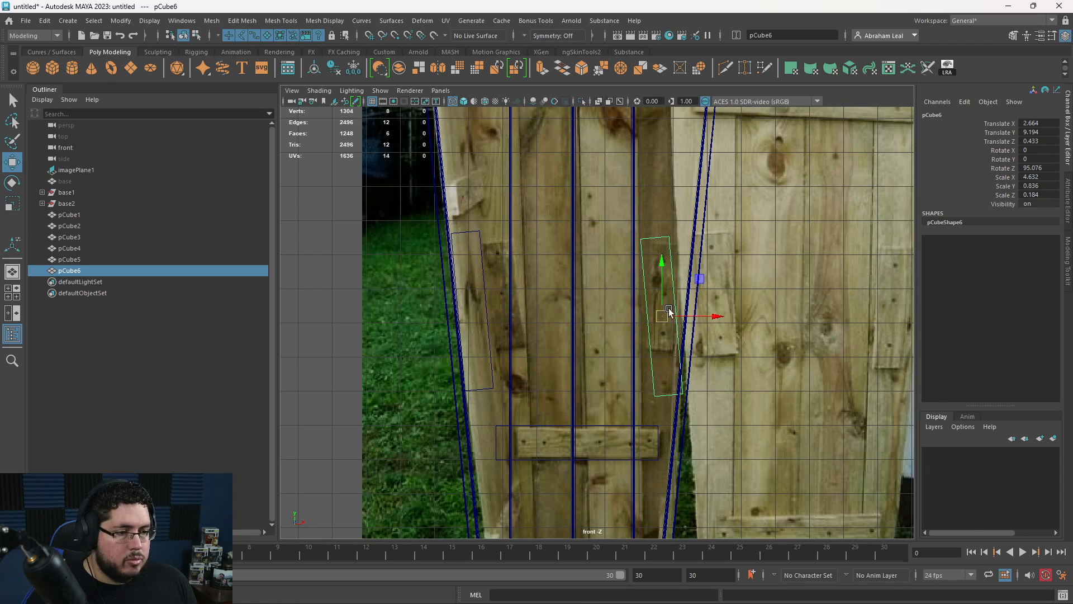
Rotate the lower right wall board to about 83.701° in Z and shift it to about Translate X 2.877.
key("e")
left_click_drag(691, 271, 714, 311)
key("w")
key("e")
key("w")
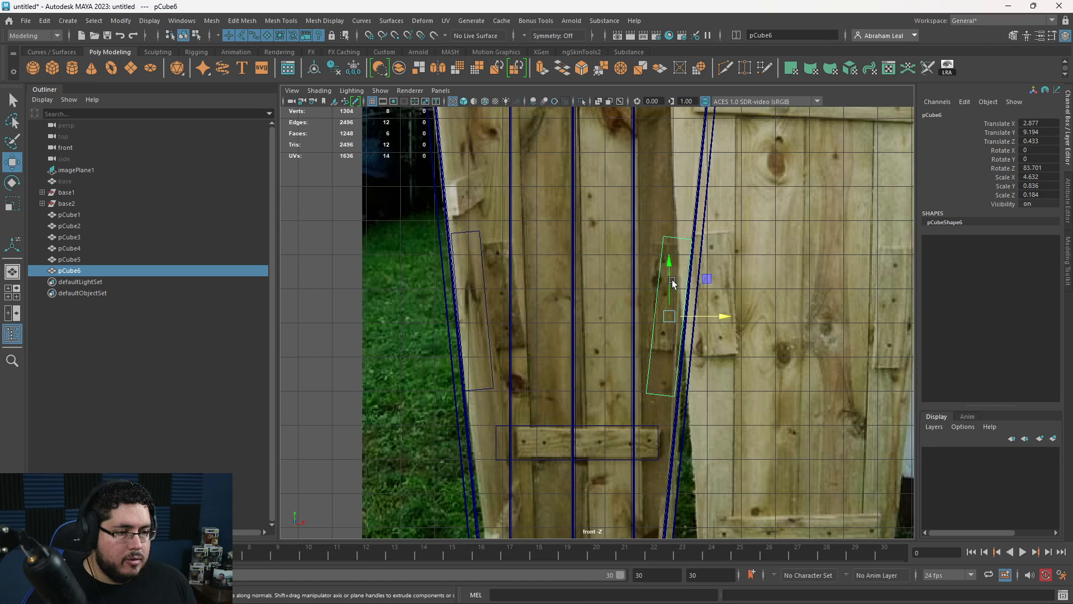
Position the lower right wall board at about Translate X 2.779, Y 8.358.
left_click_drag(669, 267, 669, 293)
left_click_drag(711, 344, 706, 346)
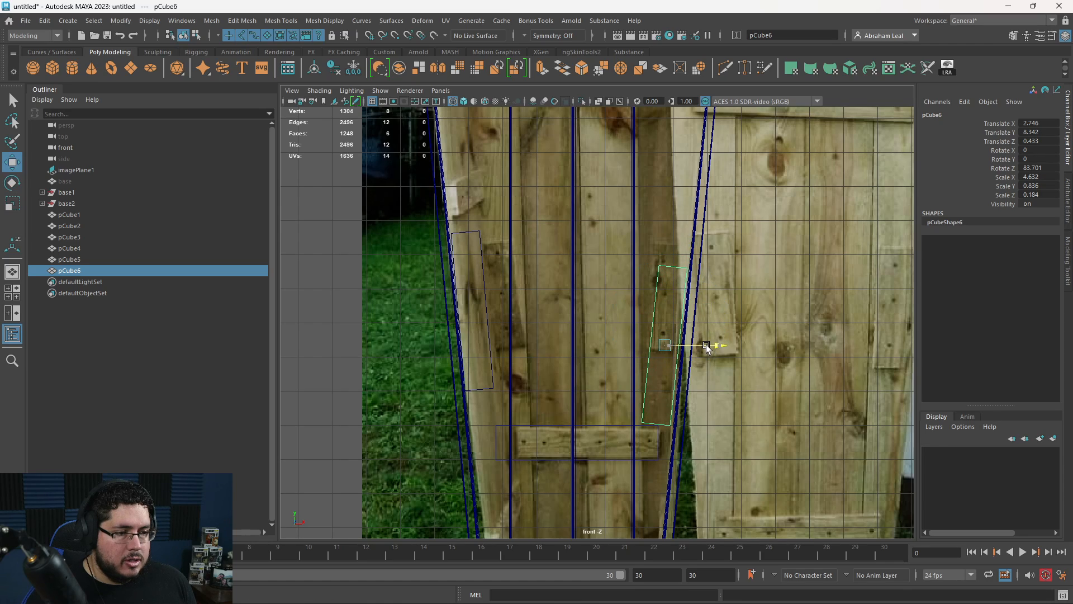
left_click_drag(666, 292, 666, 291)
left_click(707, 346)
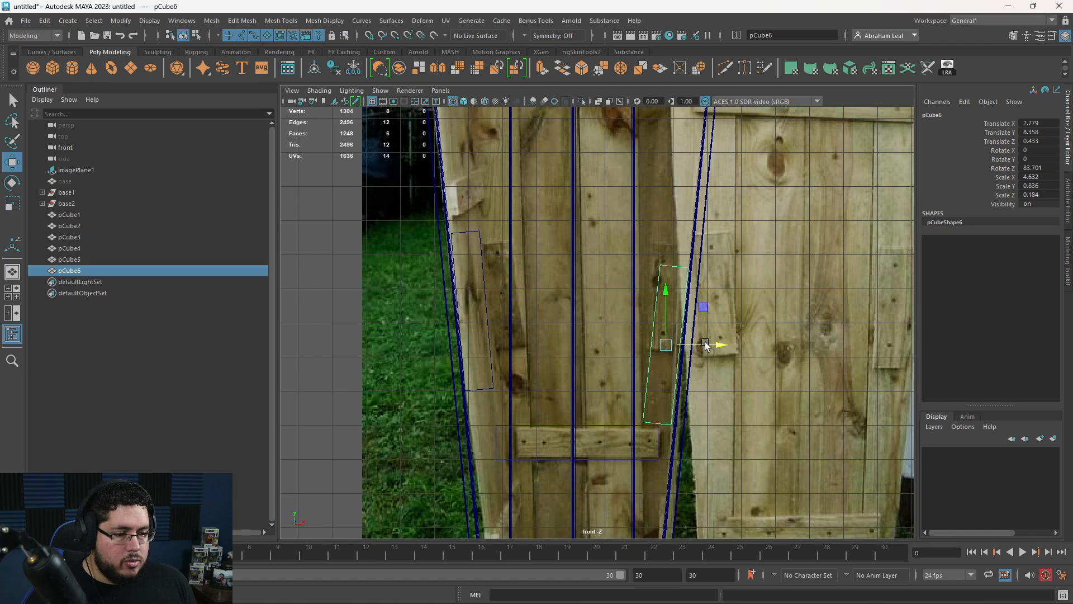
Duplicate the lower cross board, move the copy to the coffin's foot at about Translate Y 0.461, and narrow it to Scale X 3.014.
middle_click_drag(669, 414, 660, 312, "alt")
right_click_drag(659, 314, 582, 369, "alt")
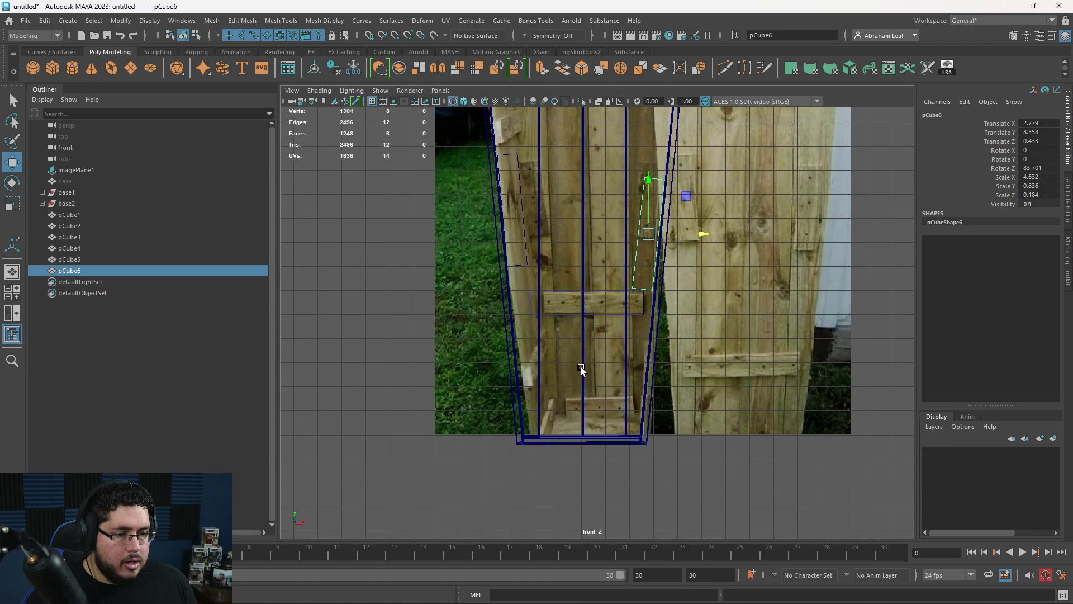
left_click(607, 315)
key("ctrl+d")
left_click_drag(585, 248, 597, 376)
key("r")
mouse_move(636, 423)
left_mouse_down()
mouse_move(626, 422)
mouse_move(660, 402)
left_mouse_up()
Examine the placement of the interior boards in the shaded perspective view.
key("space")
right_click_drag(661, 402, 628, 411, "alt")
key("5")
left_click_drag(627, 411, 685, 378, "alt")
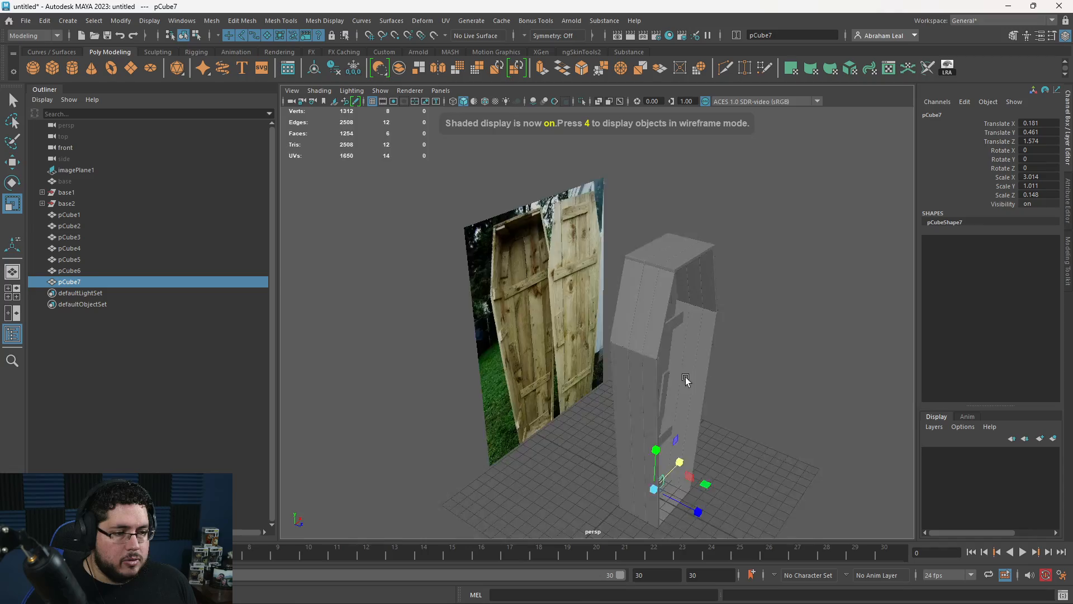
scroll(628, 427, "up", 3)
left_click_drag(627, 427, 552, 402, "alt")
scroll(630, 458, "up", 3)
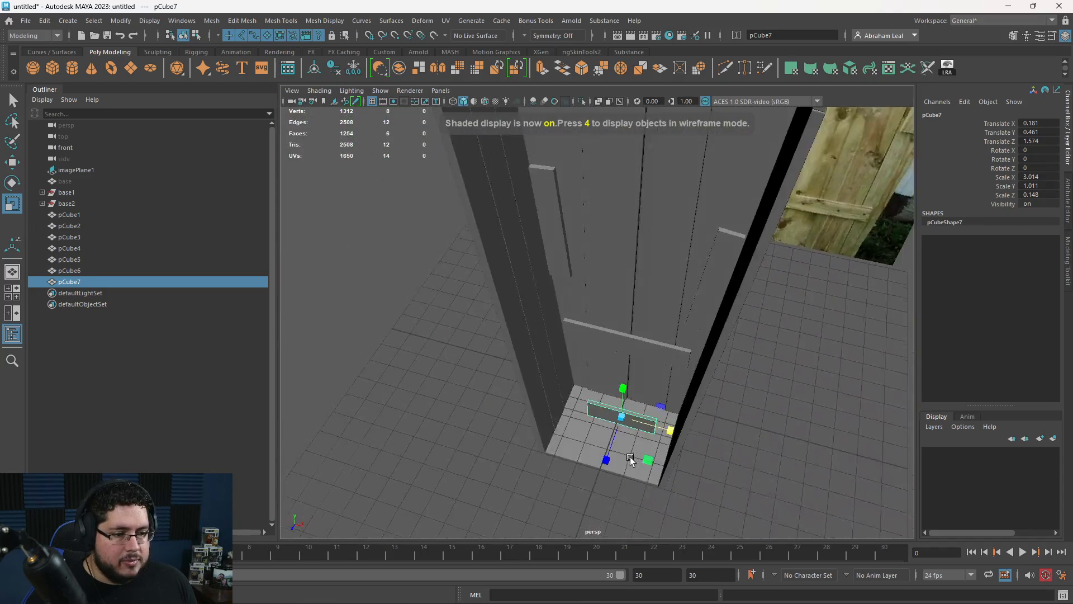
left_click_drag(630, 458, 580, 397, "alt")
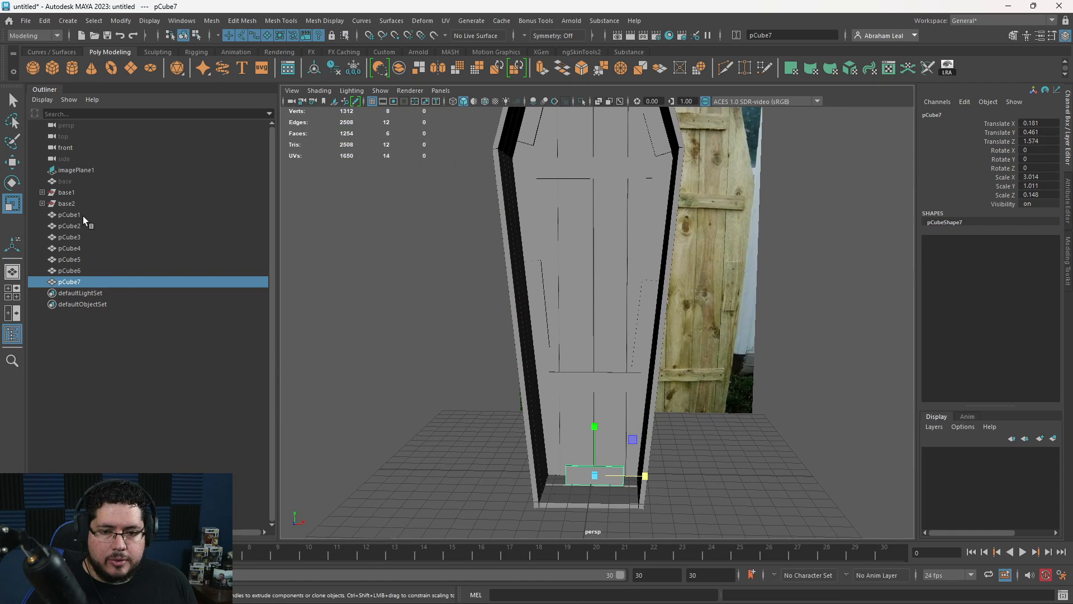
Select the seven interior boards and try to isolate them in the perspective view.
left_click(68, 215, "shift")
left_click_drag(392, 290, 454, 294, "alt")
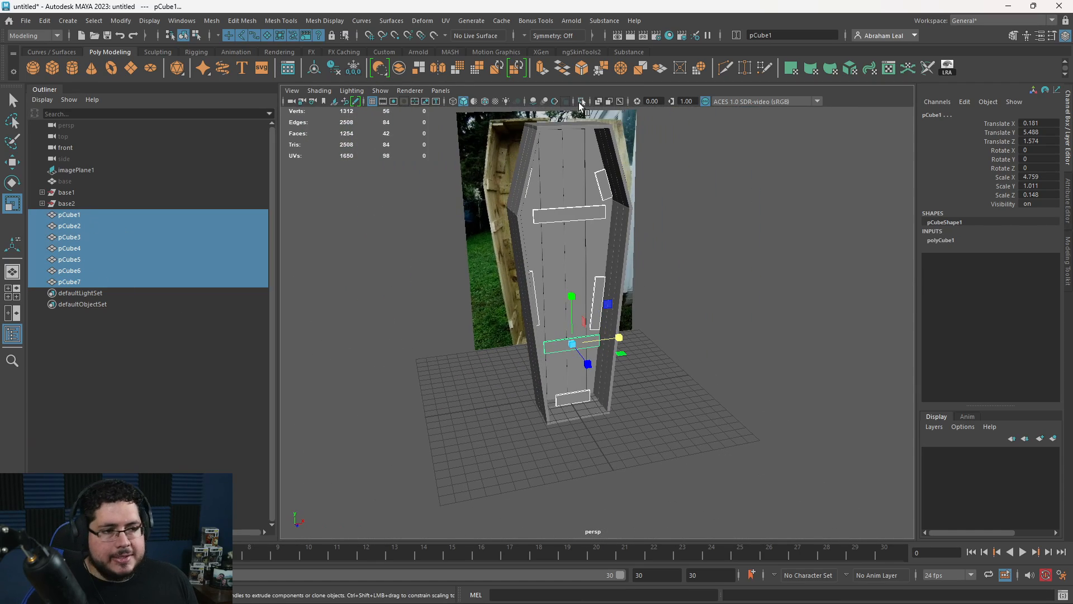
left_click(581, 102)
left_click_drag(635, 223, 628, 276, "alt")
key("ctrl+1")
scroll(679, 310, "up", 3)
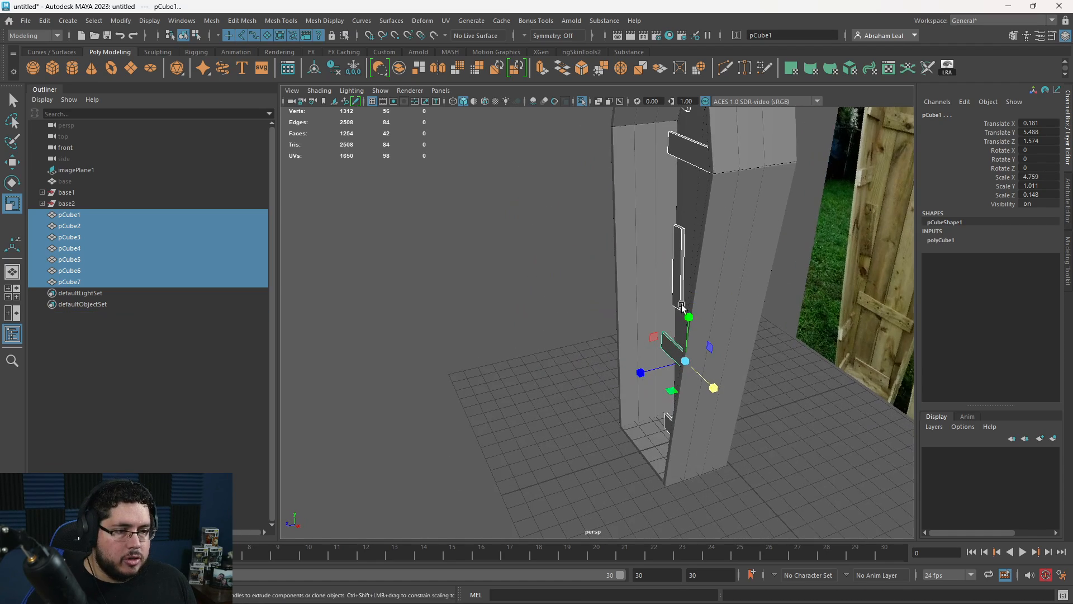
Push the lower cross boards back against the coffin's base planks, with the foot board at about Translate Z 0.398.
left_click_drag(682, 307, 656, 223, "alt")
left_click(674, 168)
left_click_drag(673, 168, 688, 234, "alt")
key("w")
left_click(648, 411)
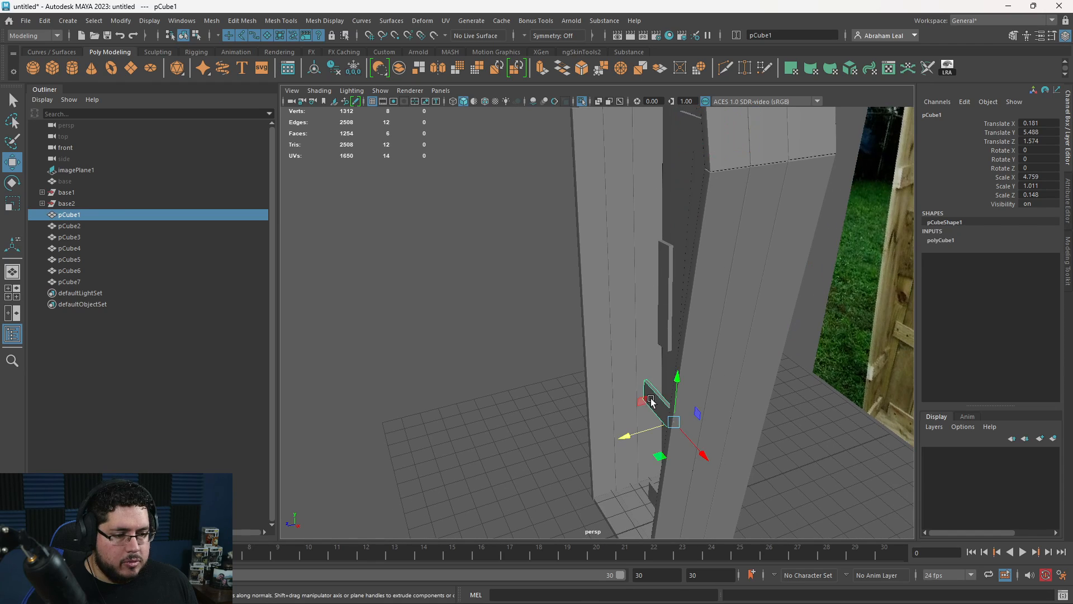
left_click_drag(648, 411, 478, 299, "alt")
left_click(626, 412, "shift")
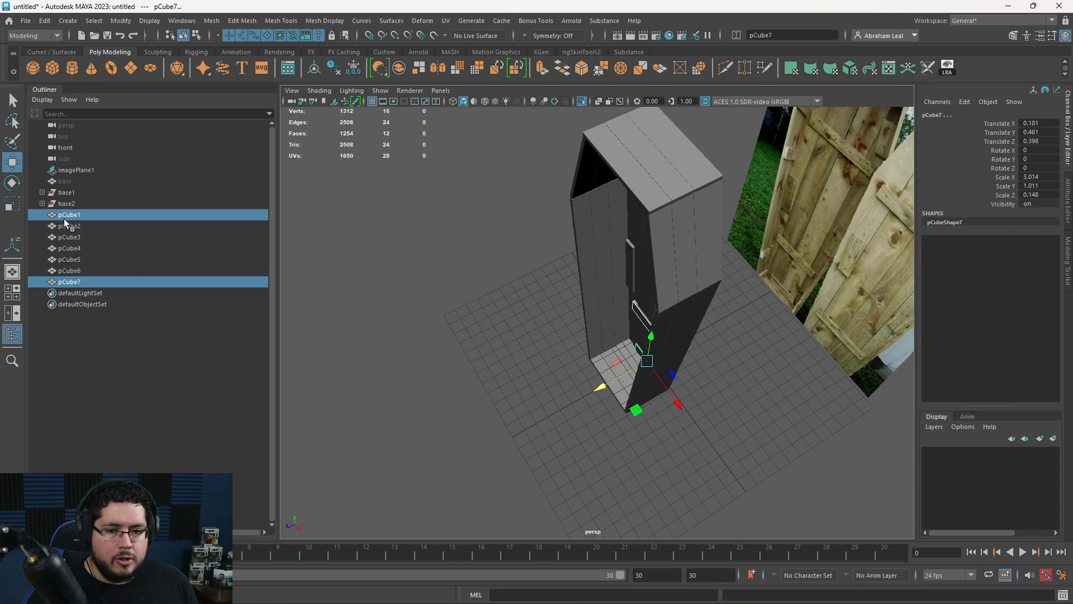
Combine the seven interior boards into one mesh, isolate it in the perspective view and select it.
left_click(69, 278, "shift")
left_click(397, 69)
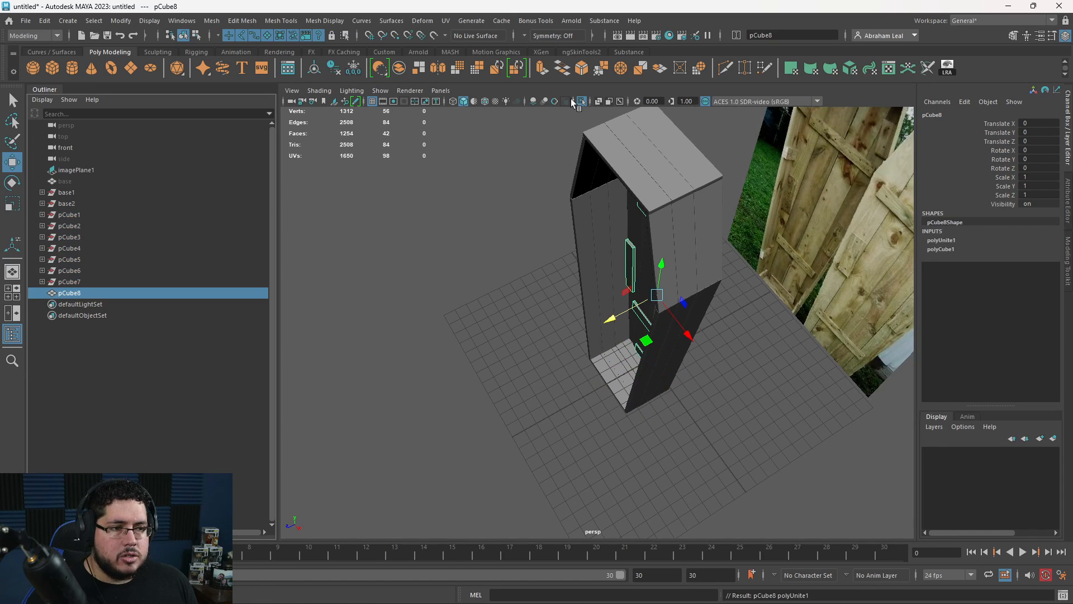
left_click(582, 101)
left_click(741, 223)
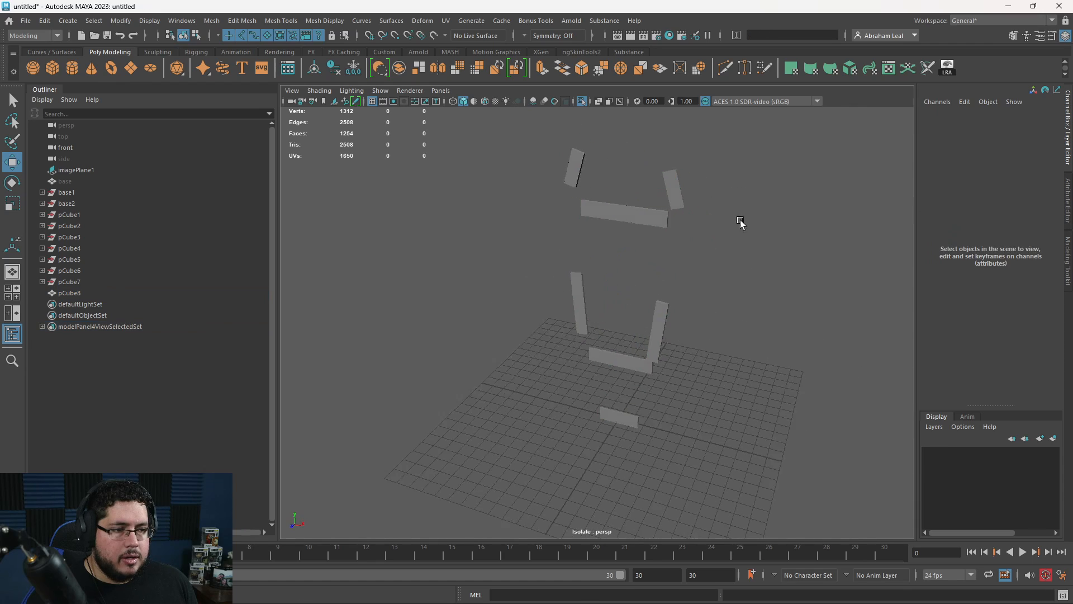
left_click_drag(741, 223, 767, 176, "alt")
left_click(651, 250)
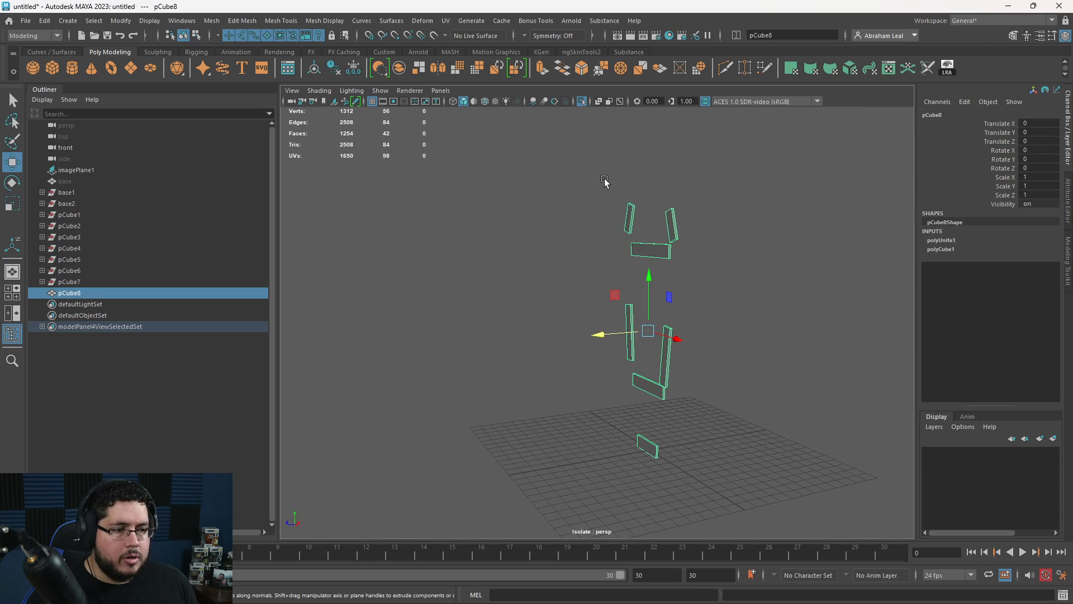
Bevel the combined interior boards with fraction 0.3 and 2 segments, and show the whole coffin again.
left_click(582, 68)
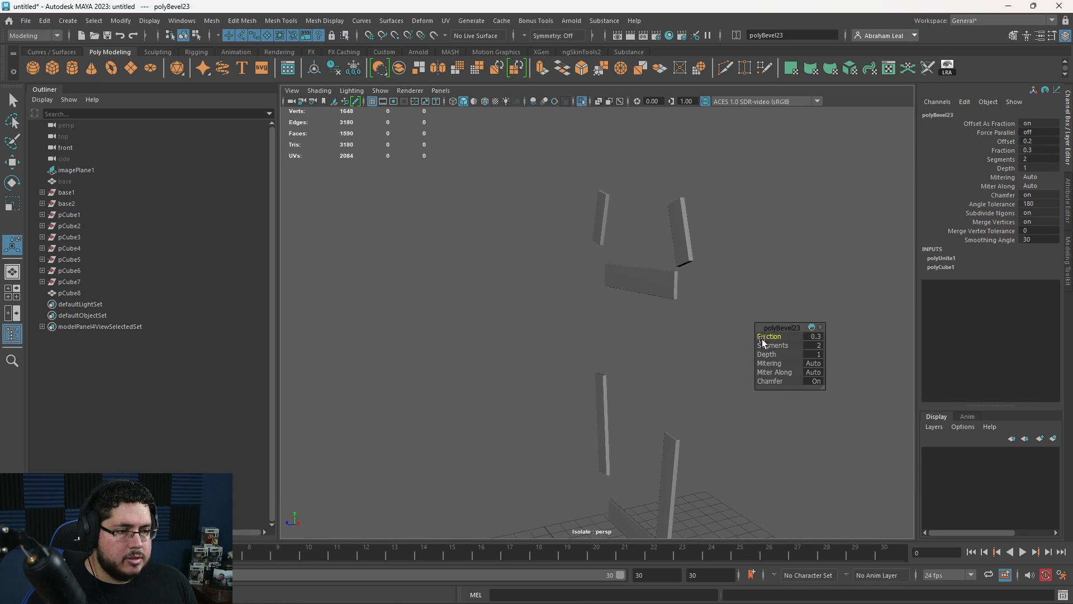
left_click(732, 322)
left_click(673, 279)
left_click(582, 101)
left_click_drag(425, 235, 559, 263, "alt")
right_click_drag(559, 262, 503, 274, "alt")
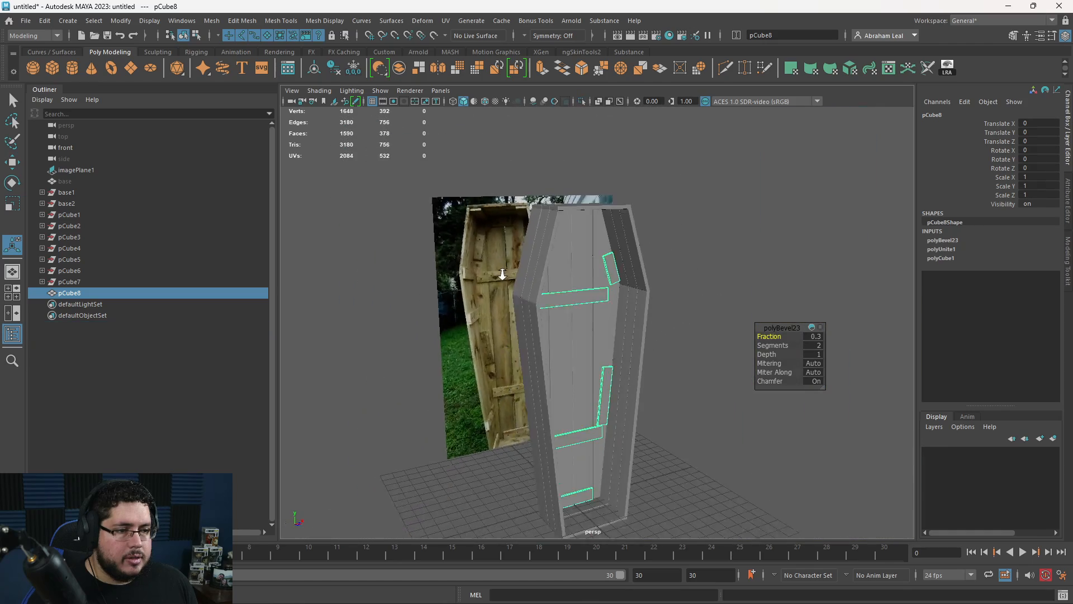
left_click(707, 275)
Create a polygon cube at the coffin's foot and raise it alongside the coffin walls.
left_click_drag(707, 276, 545, 306, "alt")
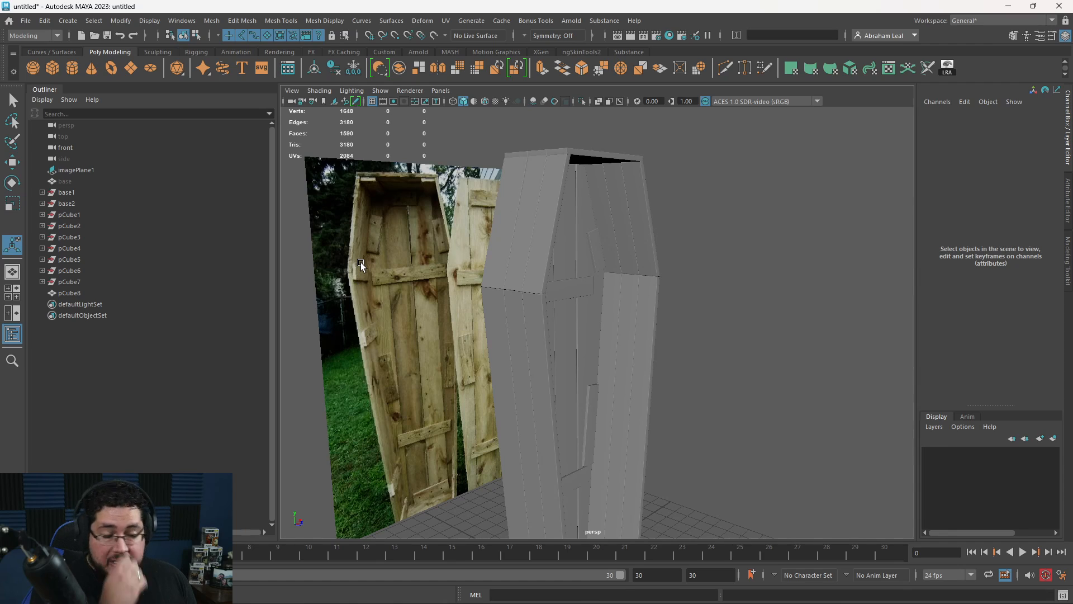
left_click_drag(607, 223, 620, 220, "alt")
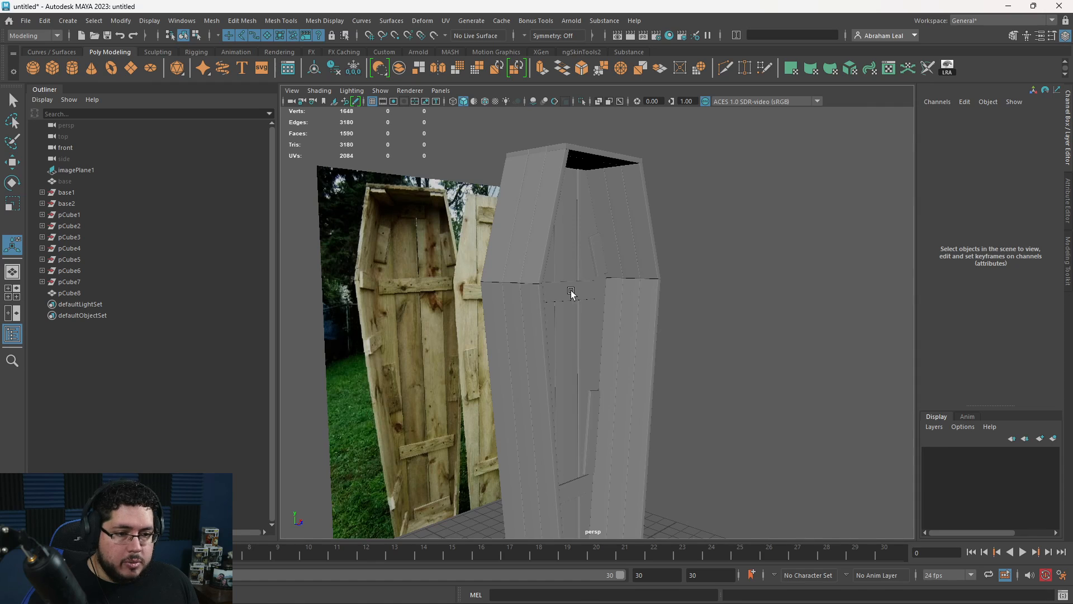
left_click_drag(571, 290, 558, 304, "alt")
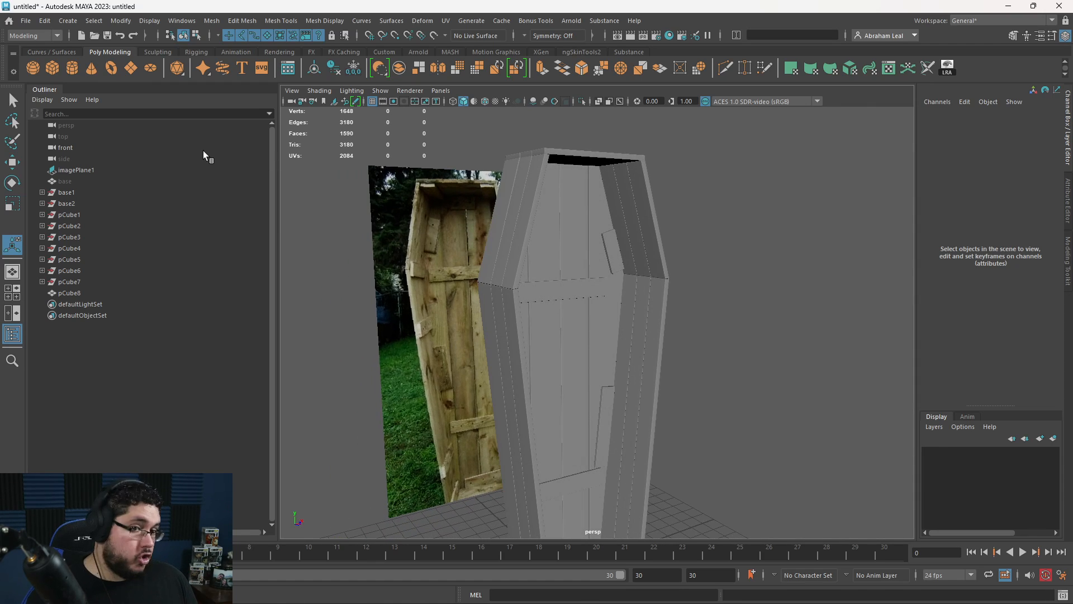
left_click_drag(567, 369, 615, 396, "alt")
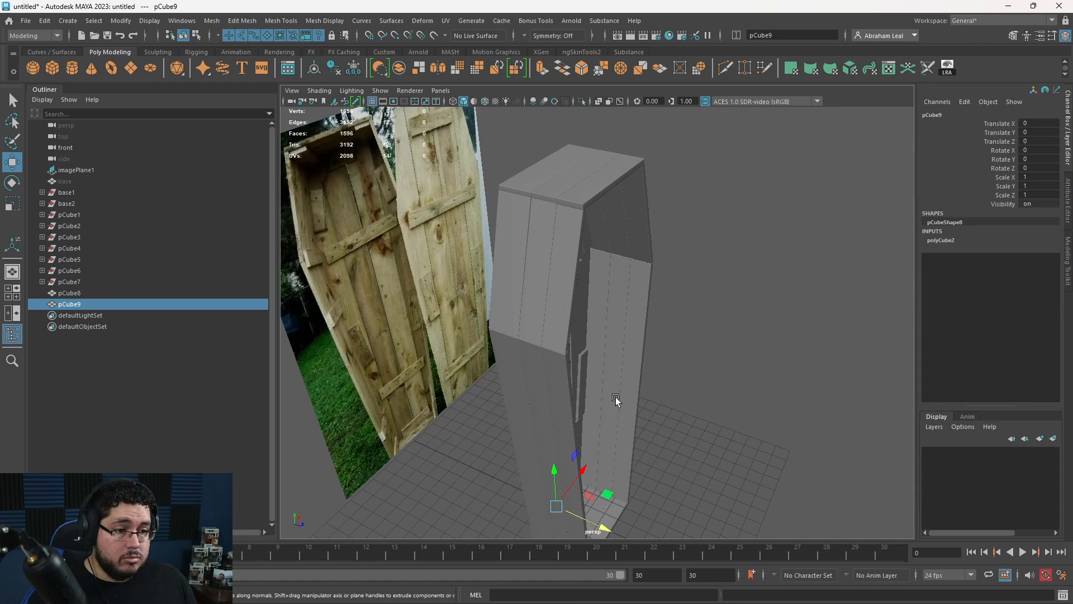
middle_click_drag(599, 451, 573, 394, "alt")
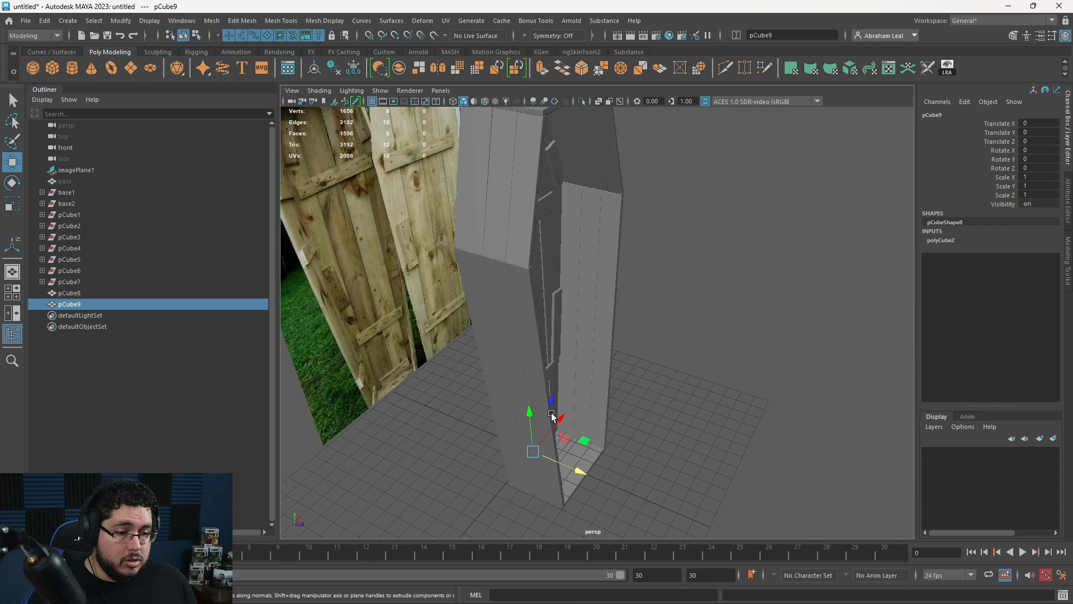
left_click_drag(530, 412, 515, 229)
left_click(558, 299)
key("ctrl+z")
Place the cube inside the coffin, at about Translate Y 15.685 and Translate Z 2.001.
left_click_drag(566, 292, 597, 302)
left_click_drag(597, 302, 526, 330, "alt")
middle_click_drag(525, 330, 575, 387, "alt")
right_click_drag(575, 387, 597, 375, "alt")
left_click_drag(598, 293, 592, 224)
left_click_drag(619, 277, 589, 286, "alt")
middle_click_drag(589, 286, 606, 330, "alt")
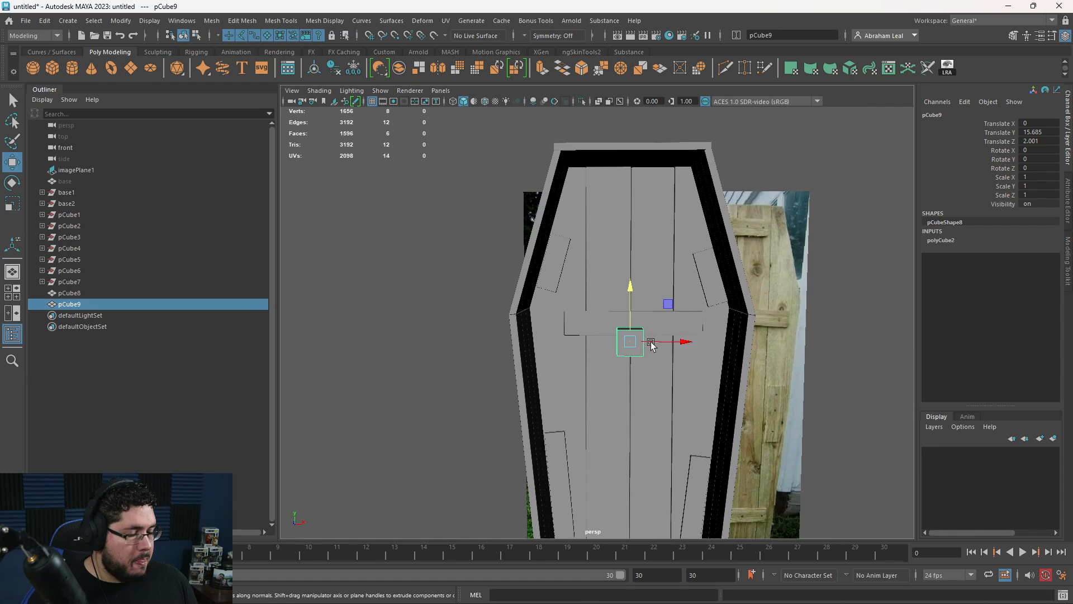
Move the cube to the left wall's corner at about X -3.422, Y 16.739, and thin it to about Scale X 0.191.
left_click_drag(658, 339, 536, 314)
scroll(582, 313, "up", 3)
key("r")
left_click_drag(536, 320, 490, 355, "alt")
middle_click_drag(491, 356, 527, 308, "alt")
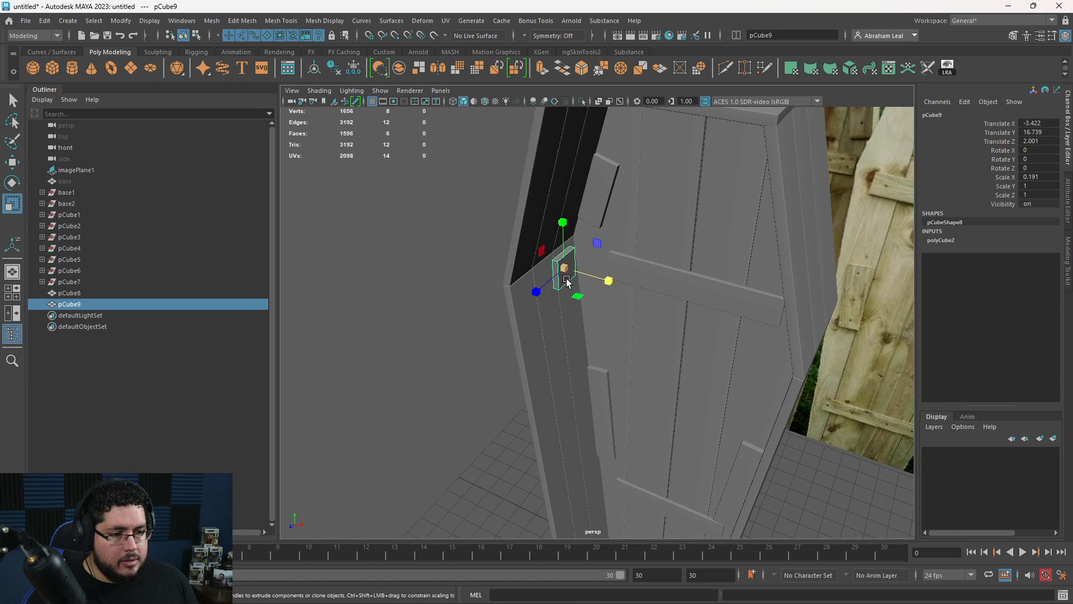
Stretch the thin board across the wall's depth to about Scale Z 3.542, positioned at about Translate Z 2.083.
left_click_drag(537, 292, 475, 330)
key("w")
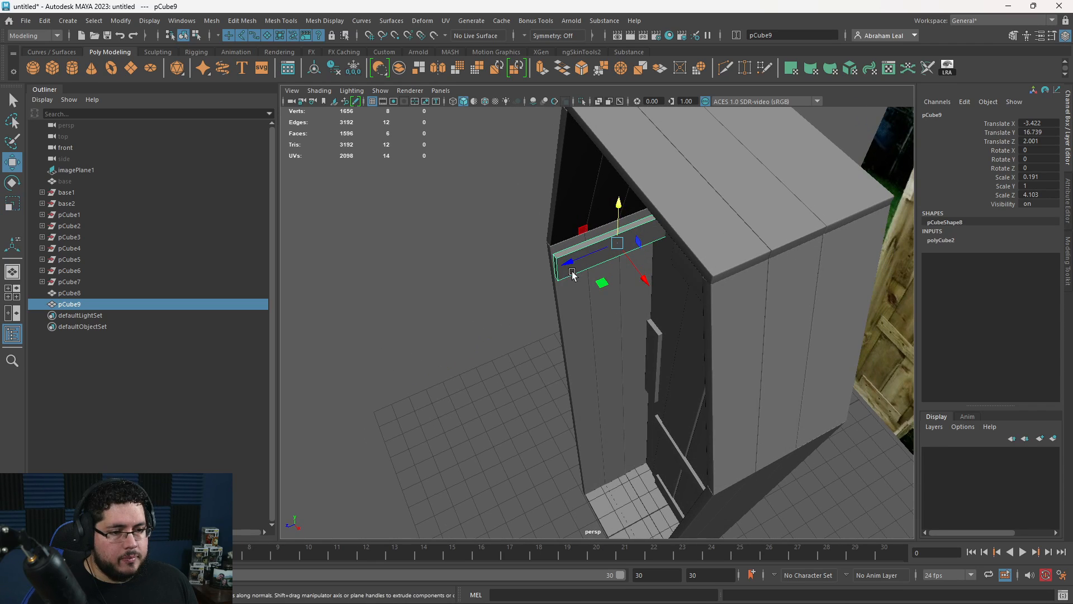
left_click_drag(570, 265, 608, 256)
key("r")
key("w")
left_click_drag(595, 302, 655, 273, "alt")
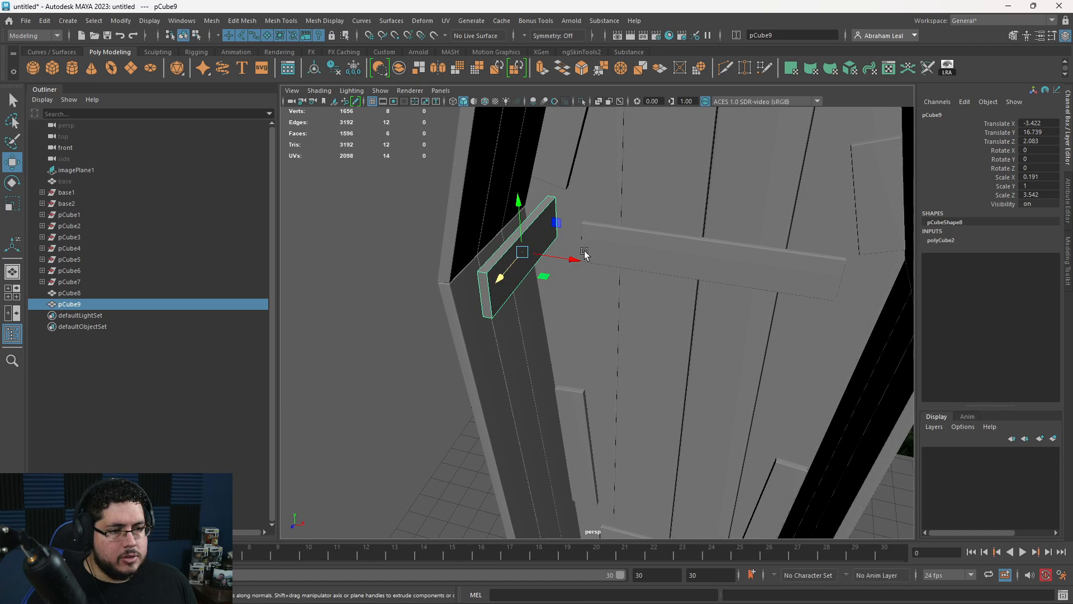
Push the board against the left wall joint, at about Translate X -3.983 and Translate Z 2.069.
left_click_drag(570, 265, 545, 265)
left_click_drag(547, 266, 506, 288, "alt")
middle_click_drag(505, 287, 582, 345, "alt")
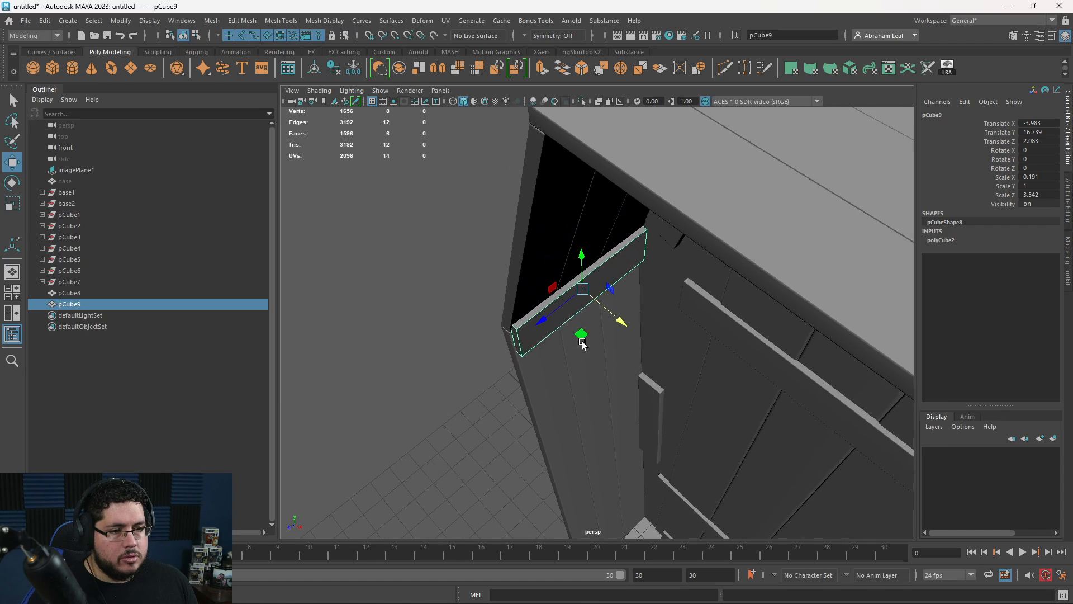
right_click_drag(582, 345, 646, 305, "alt")
left_click_drag(550, 291, 527, 287)
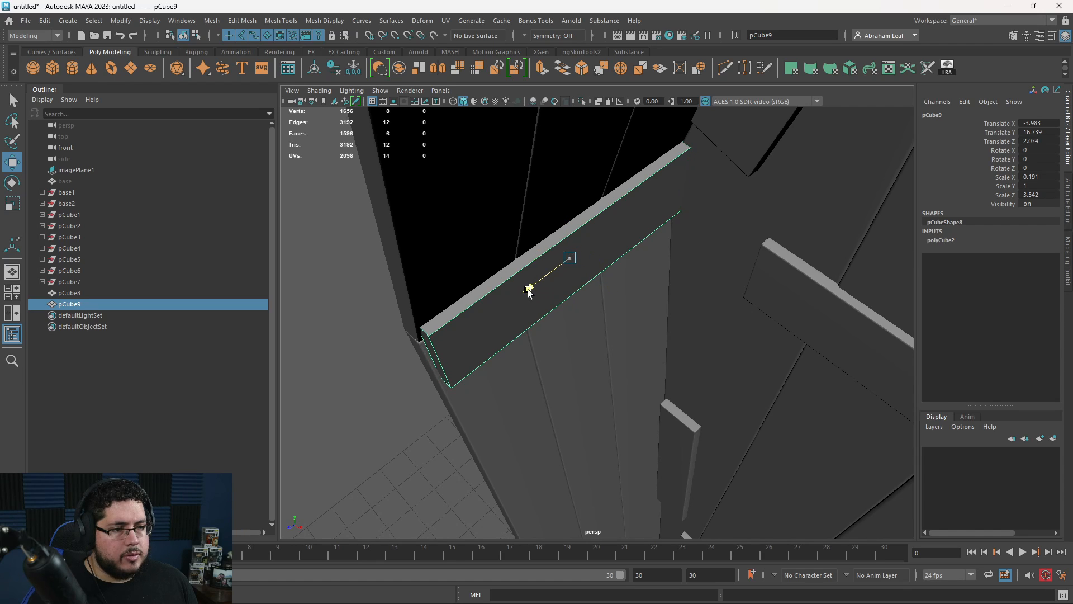
Duplicate the joint board in the wireframe front view and place the copy at the right wall joint, at about Translate X 3.989.
key("space")
left_click_drag(612, 360, 612, 360)
scroll(594, 379, "down", 3)
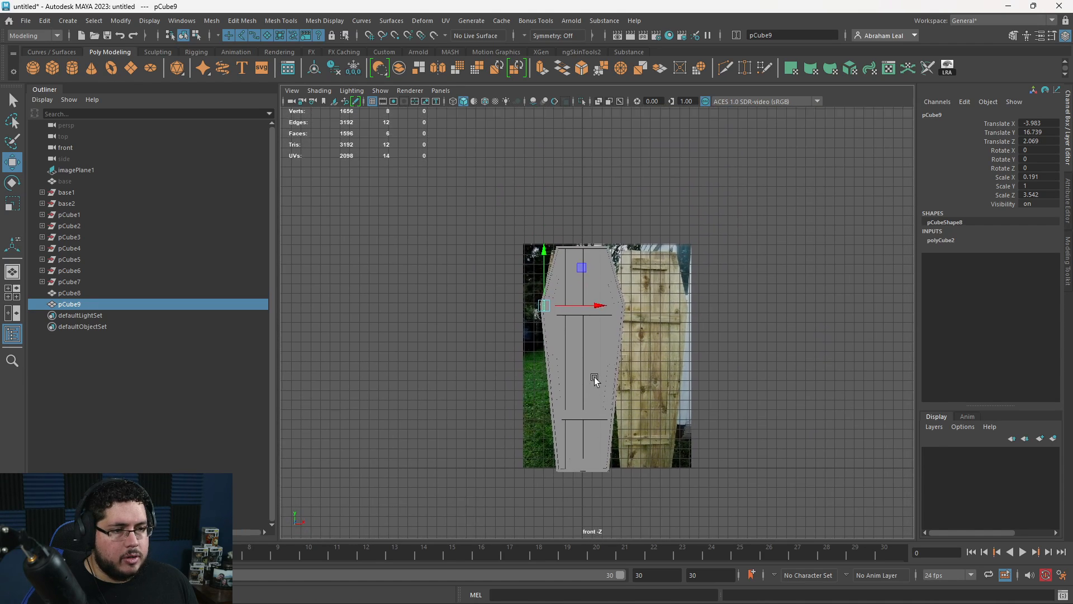
key("4")
scroll(570, 303, "up", 6)
middle_click_drag(508, 289, 575, 409, "alt")
middle_click_drag(505, 337, 525, 378, "alt")
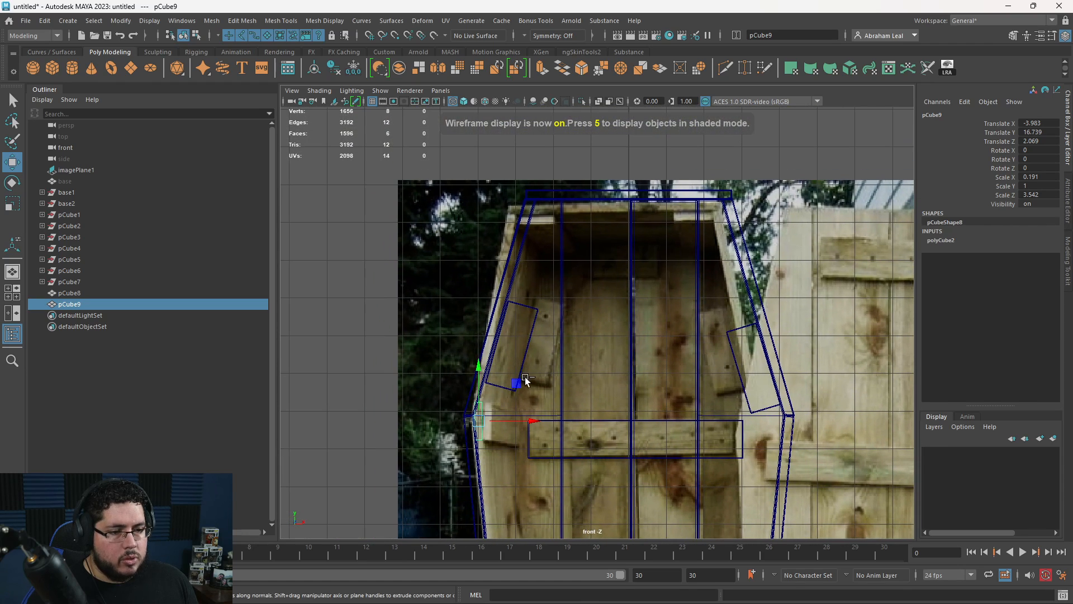
key("ctrl+d")
left_click_drag(491, 418, 827, 429)
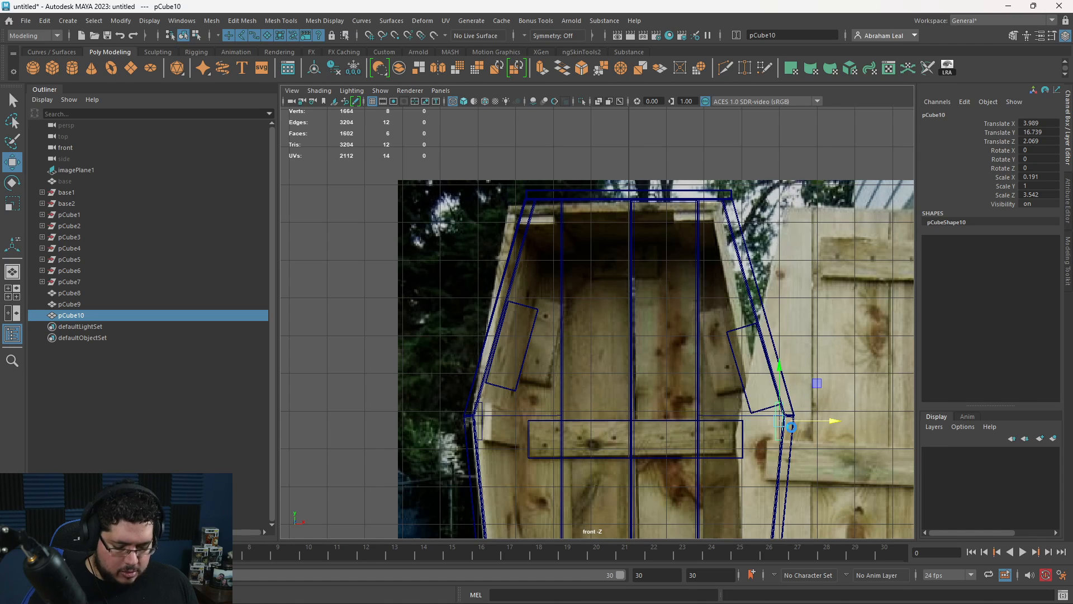
Duplicate the board, rotate it to about -89.293 in Z, and place it under the head wall's right end at about X 1.972, Y 22.485.
key("ctrl+d")
middle_click_drag(693, 233, 653, 333, "alt")
right_click_drag(653, 333, 906, 475, "alt")
key("e")
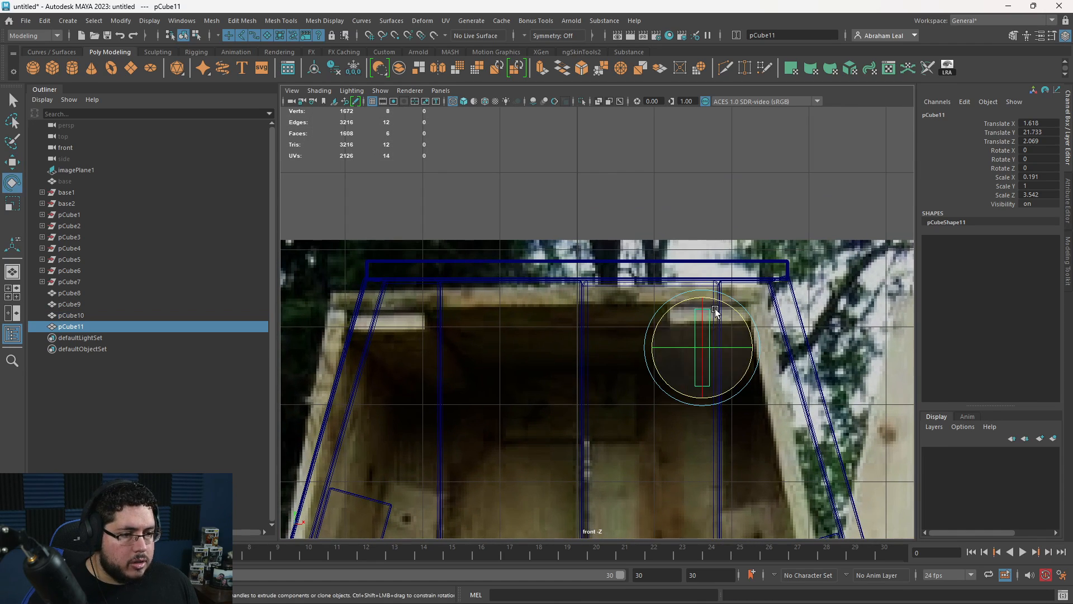
mouse_move(718, 302)
left_mouse_down()
mouse_move(759, 375)
mouse_move(721, 295)
left_mouse_up()
key("w")
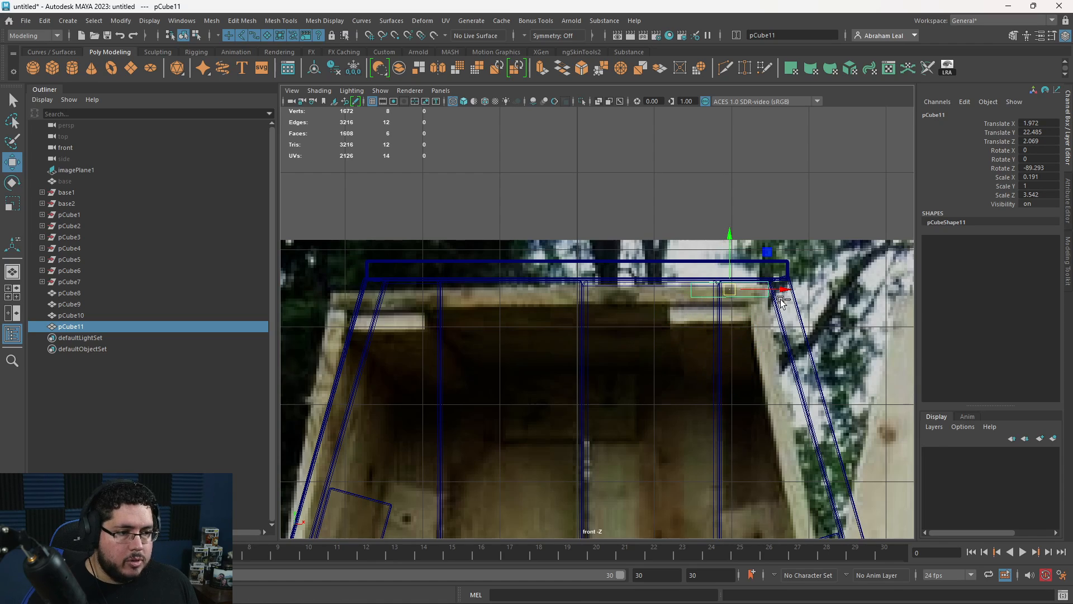
Duplicate the head wall board and place the copy at the head wall's left end, at about X -1.969, Y 22.463.
key("ctrl+d")
left_click_drag(730, 289, 426, 293)
right_click_drag(536, 345, 436, 329, "alt")
middle_click_drag(600, 423, 585, 318, "alt")
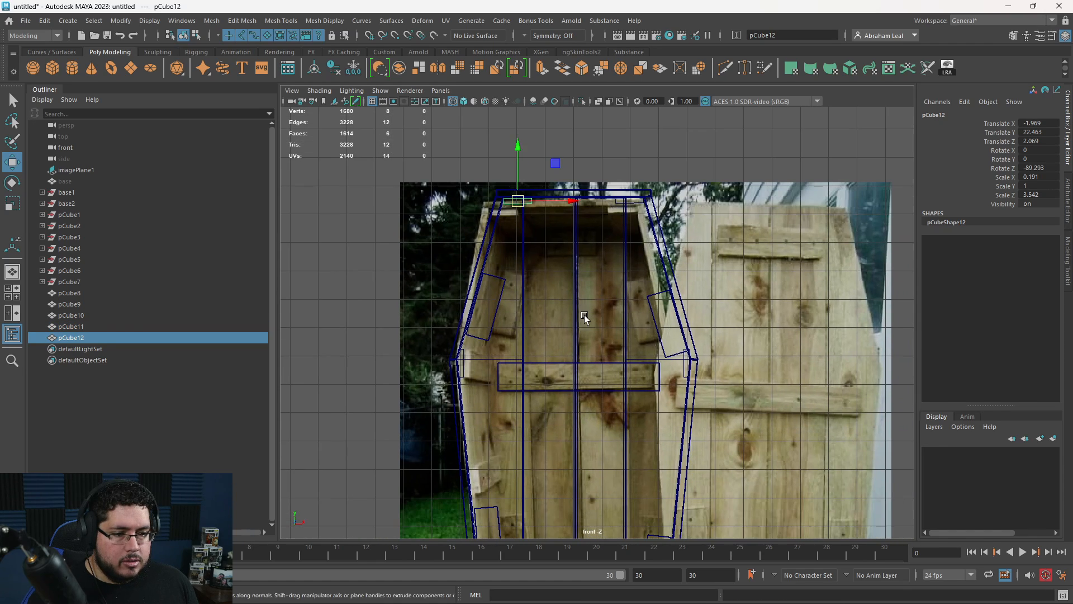
Duplicate the left joint board, rotate it to 3.8 in Z, and place it lower on the left wall at about X -3.569, Y 12.521.
middle_click_drag(531, 423, 509, 241, "alt")
left_click(475, 254)
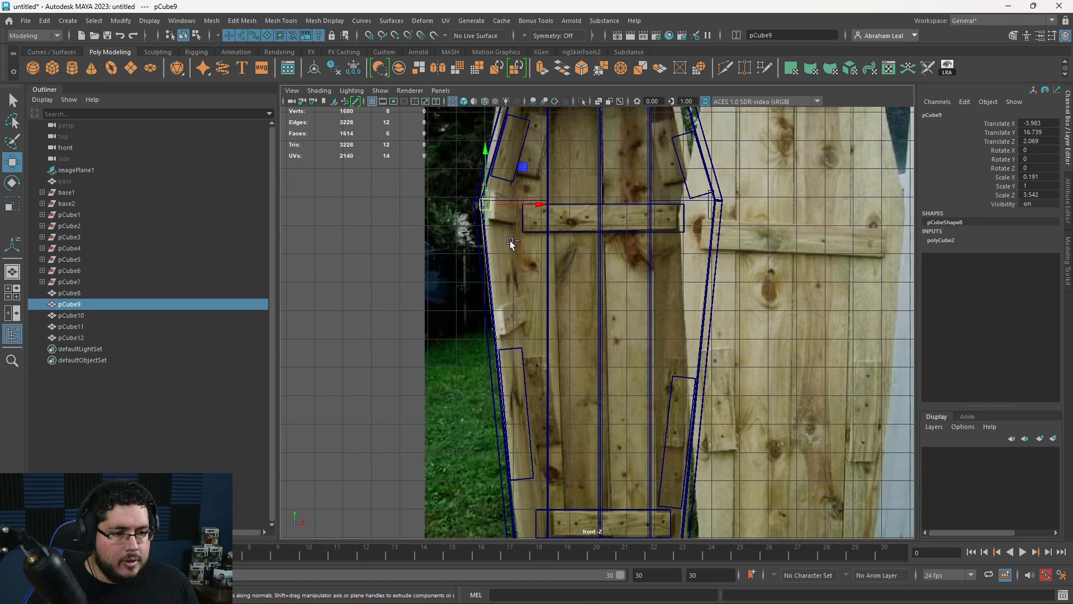
key("ctrl+d")
right_click_drag(474, 324, 520, 332, "alt")
key("e")
left_click_drag(407, 286, 400, 283)
key("w")
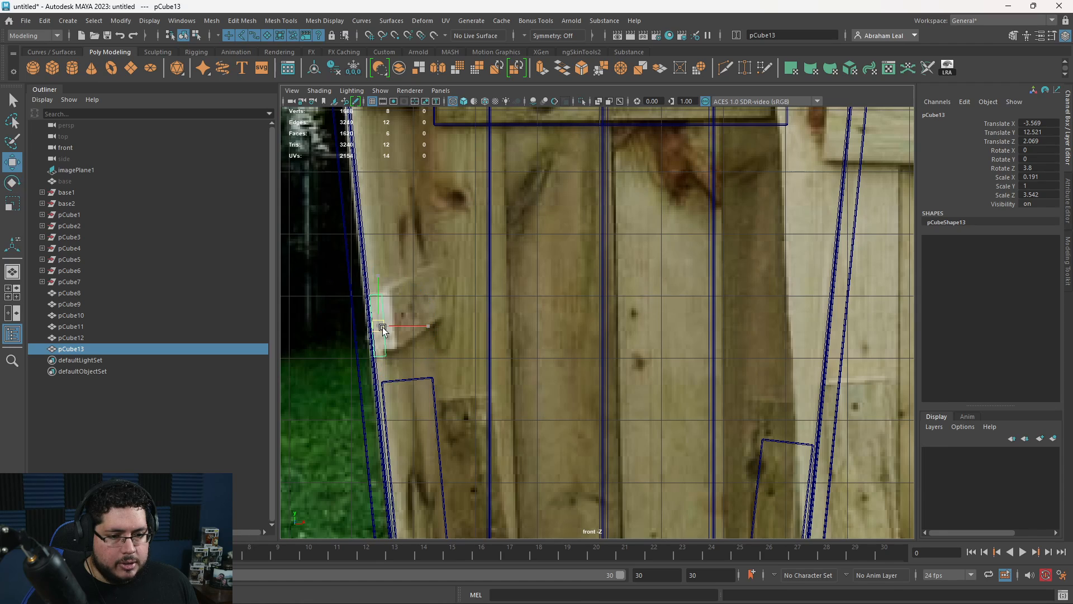
Duplicate the lower left board onto the right wall at about X 3.597, Y 12.53, rotated to about -5.404 in Z.
key("ctrl+d")
left_click_drag(425, 326, 844, 354)
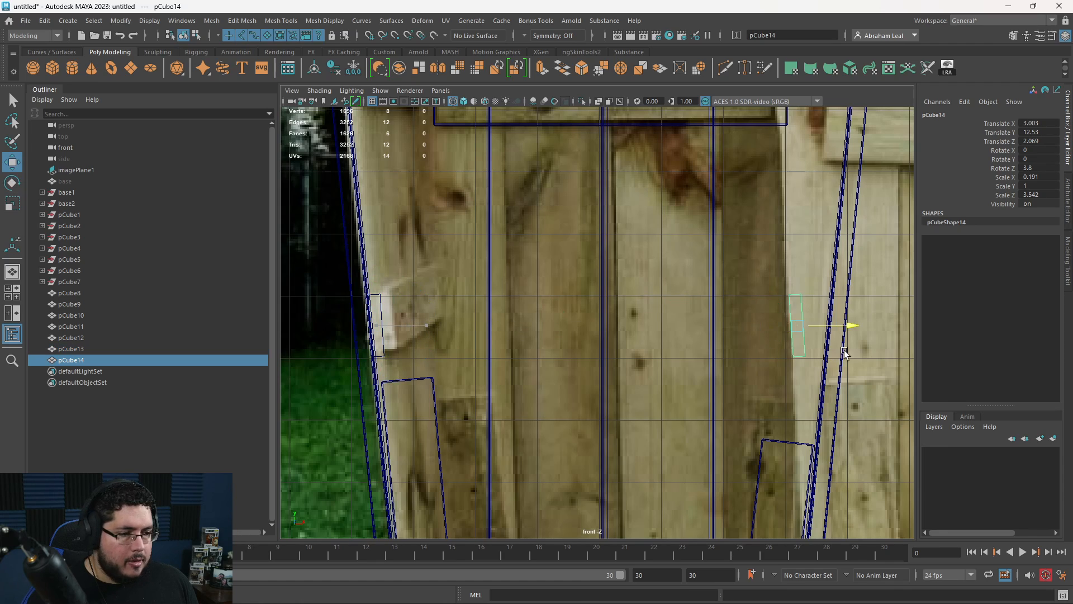
key("e")
left_click_drag(853, 304, 856, 290)
key("w")
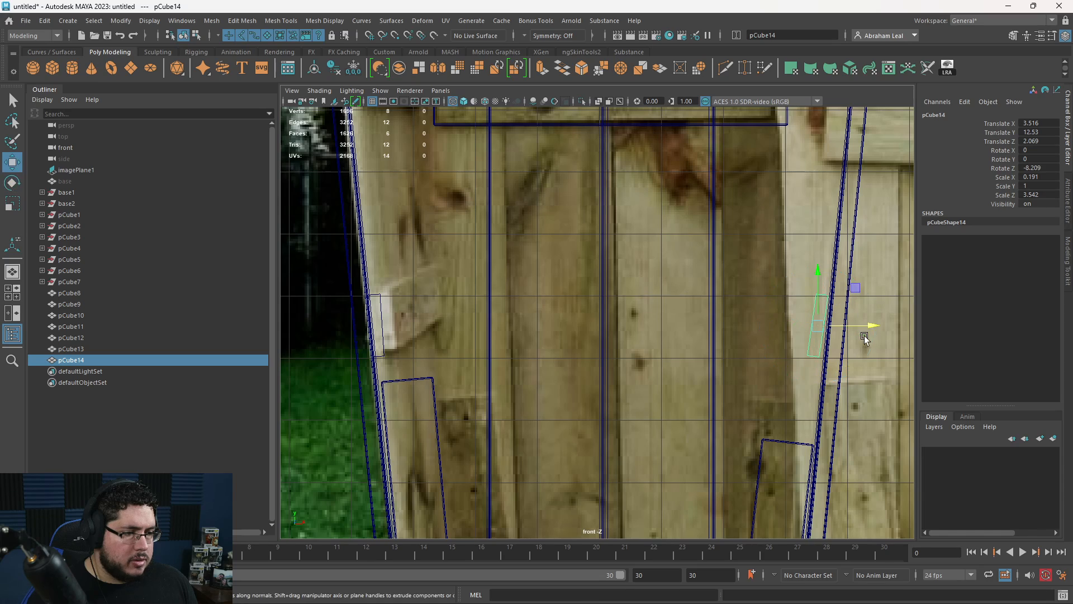
left_click_drag(867, 326, 865, 296)
key("e")
Duplicate the left wall board near the coffin's foot, at about X -2.547, Y 2.081, and tilt it to about 5.6 in Z to follow the wall.
middle_click_drag(784, 361, 791, 245, "alt")
right_click_drag(791, 245, 683, 318, "alt")
middle_click_drag(620, 367, 605, 328, "alt")
right_click_drag(605, 328, 629, 335, "alt")
middle_click_drag(551, 353, 548, 333, "alt")
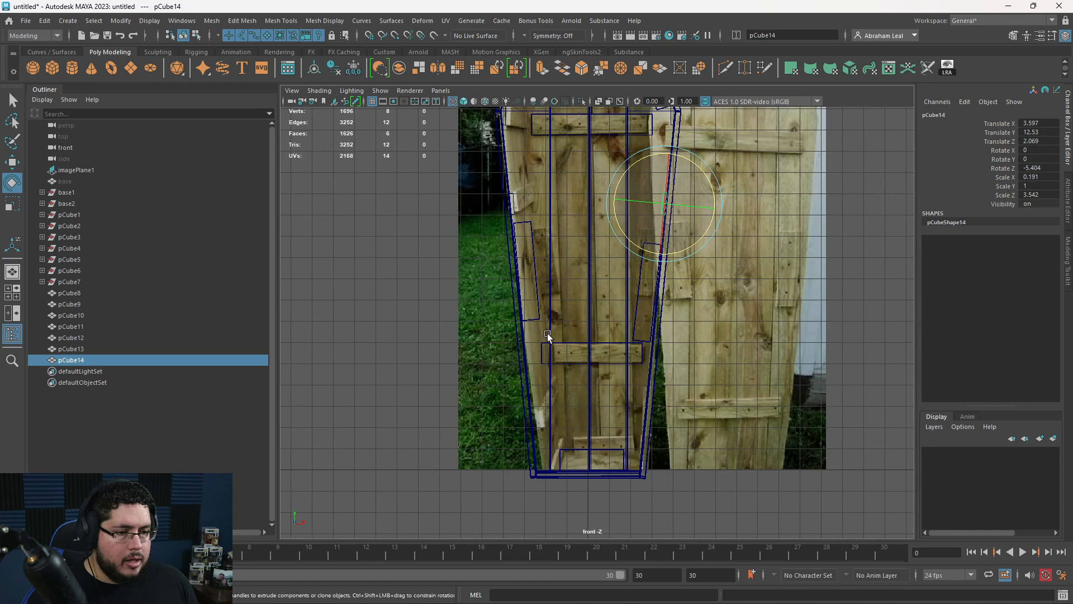
left_click(522, 224)
key("ctrl+d")
key("w")
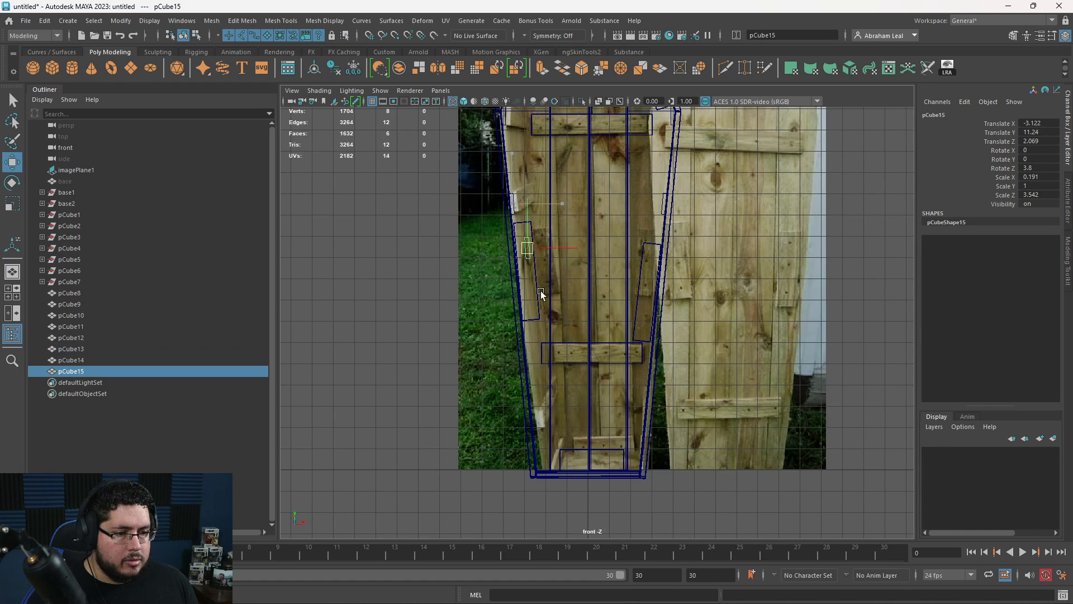
left_click_drag(549, 422, 543, 419)
scroll(545, 431, "up", 5)
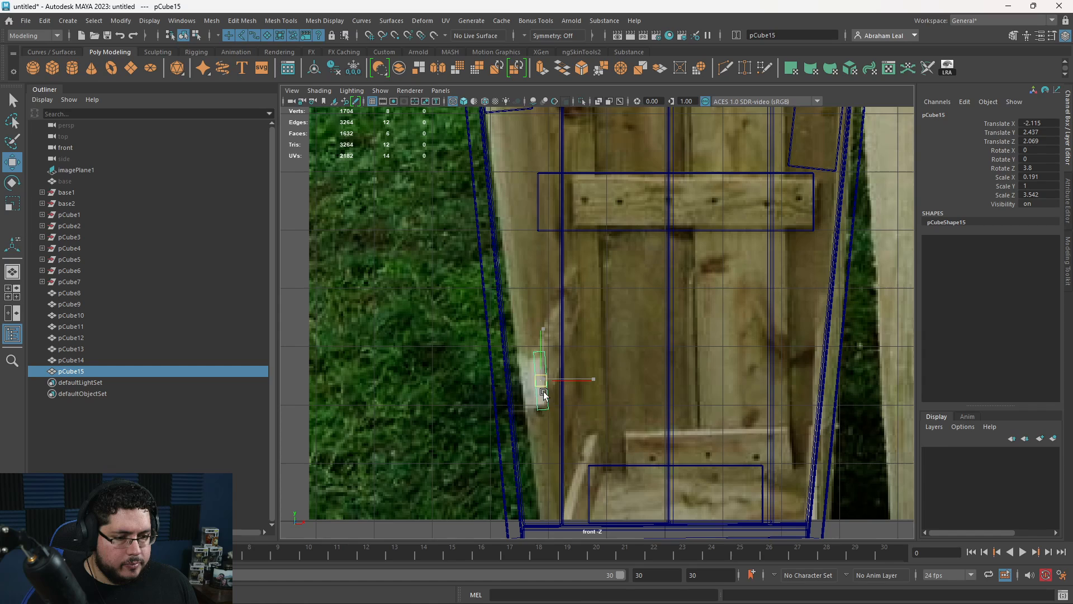
key("e")
left_click_drag(547, 361, 545, 361)
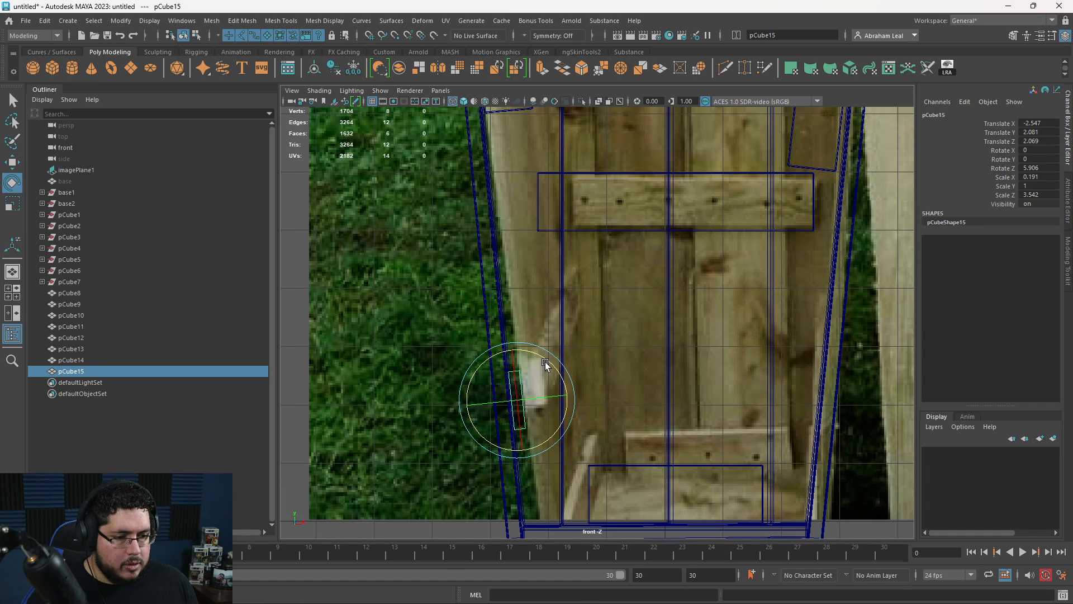
Duplicate the left foot board onto the right wall at about X 2.564, Y 2.086, rotated to about -4.913 in Z.
key("ctrl+d")
key("w")
left_click_drag(521, 401, 804, 428)
middle_click_drag(804, 427, 714, 400, "alt")
right_click_drag(713, 400, 726, 441, "alt")
left_click_drag(726, 407, 736, 401)
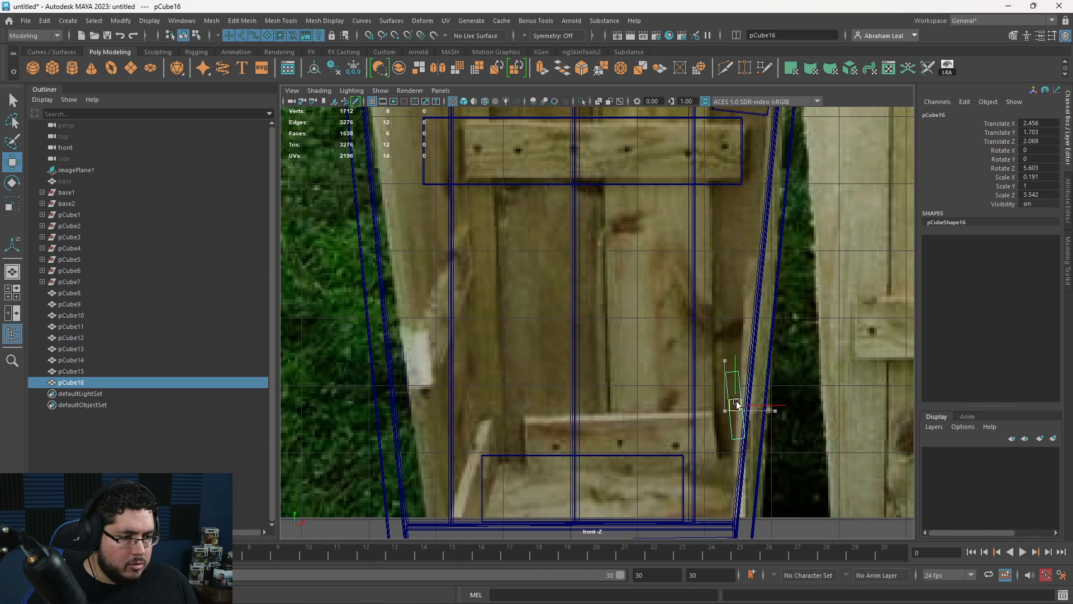
key("e")
left_click_drag(757, 335, 765, 341)
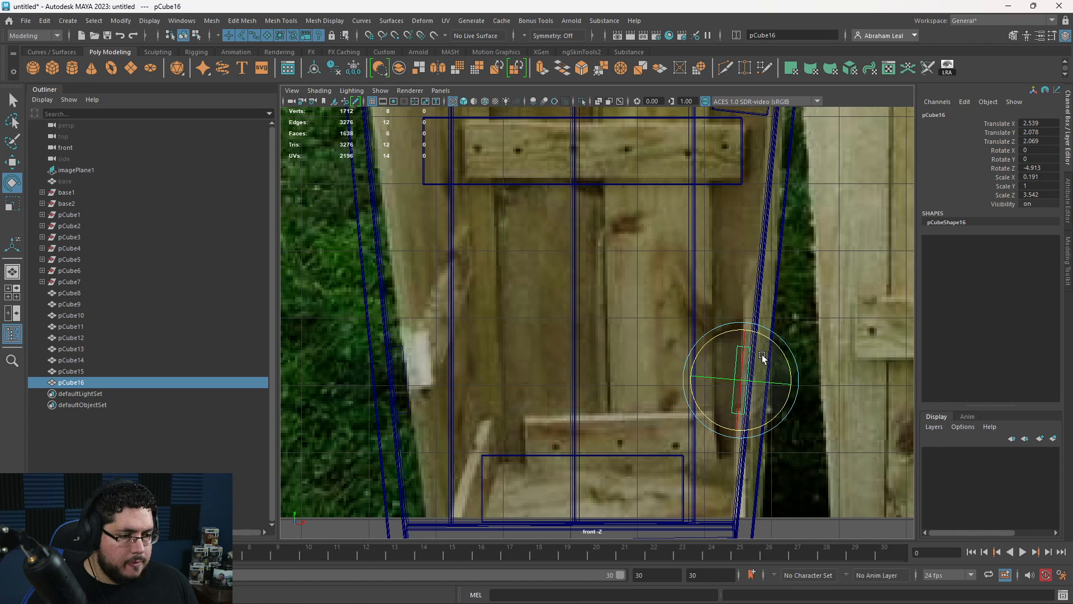
key("w")
left_click_drag(744, 380, 746, 379)
Duplicate the foot board to the right wall's bottom end and again to the left, at about X -2.4, Y 0.45, rotated to 6.342 in Z.
middle_click_drag(735, 398, 746, 341, "alt")
right_click_drag(747, 341, 564, 359, "alt")
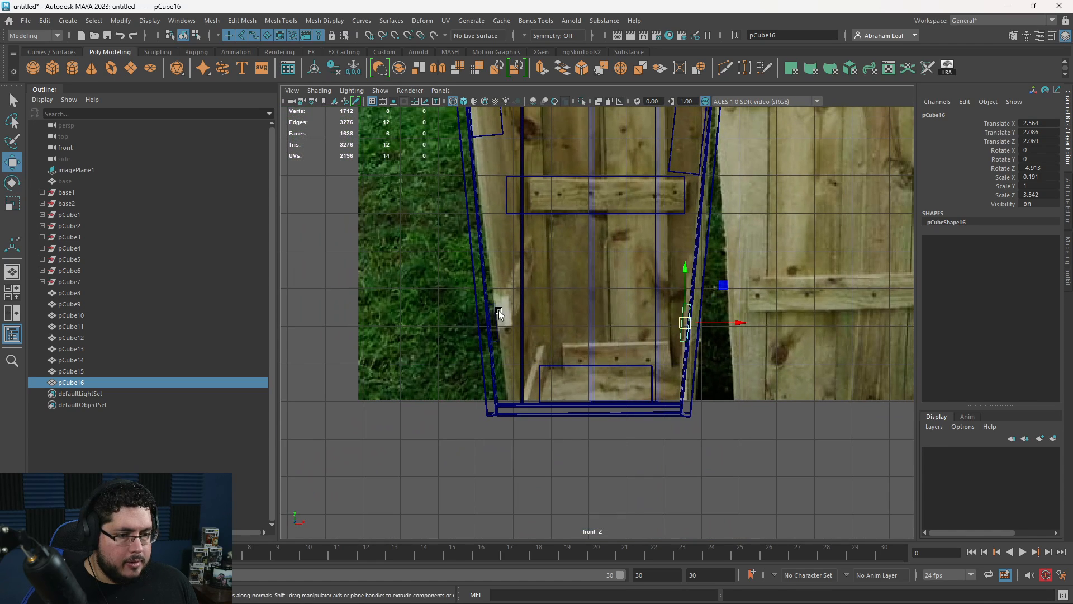
left_click_drag(692, 334, 651, 388, "shift")
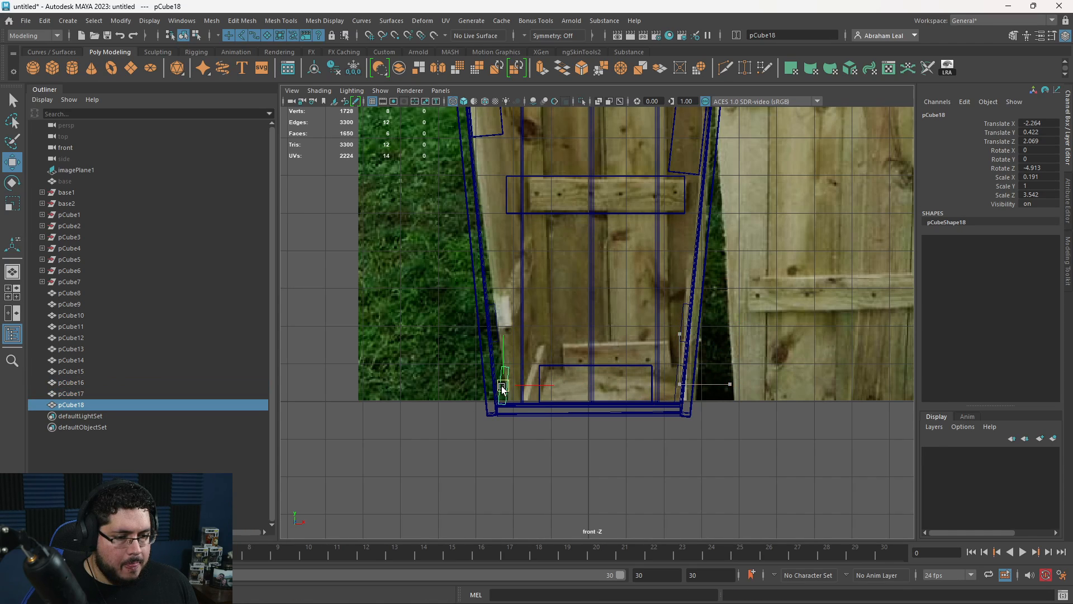
key("e")
left_click_drag(532, 347, 524, 342)
key("w")
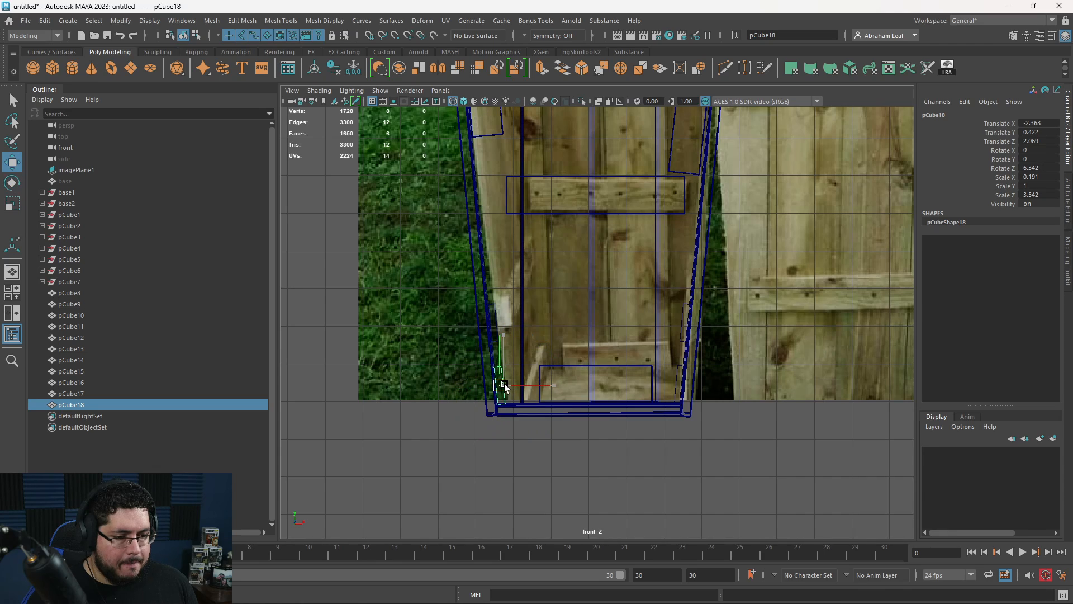
Examine the placement of the new wall boards in the shaded perspective view.
key("space")
left_click_drag(505, 387, 509, 361)
right_click_drag(552, 377, 457, 406, "alt")
left_click_drag(458, 407, 347, 355, "alt")
key("5")
left_click_drag(531, 417, 467, 431, "alt")
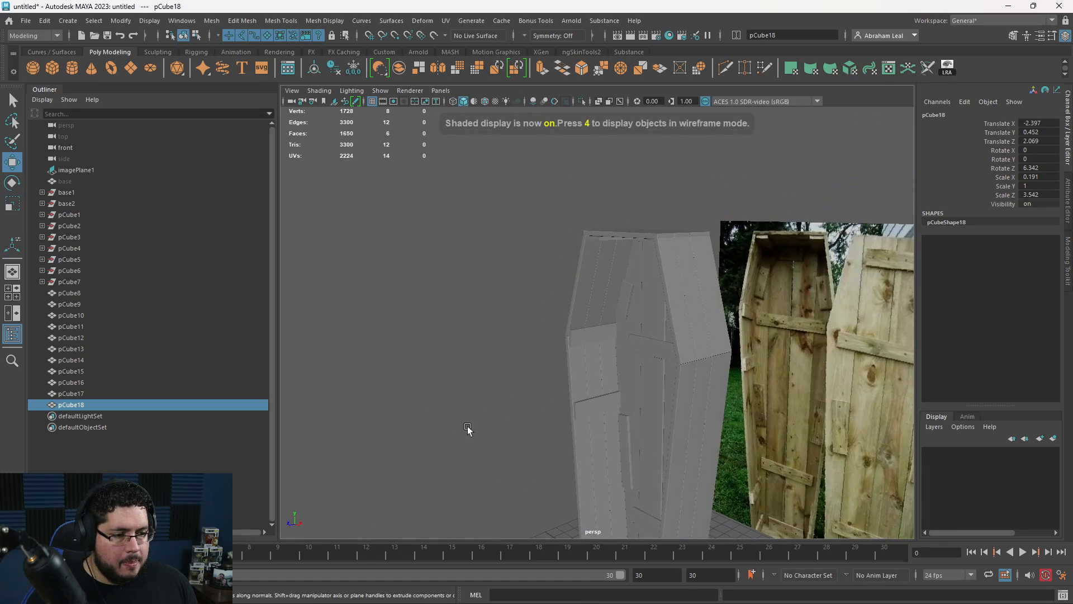
middle_click_drag(468, 431, 501, 364, "alt")
left_click_drag(501, 364, 492, 362, "alt")
Try to combine the ten new wall boards with the beveled interior boards.
left_click(84, 293, "shift")
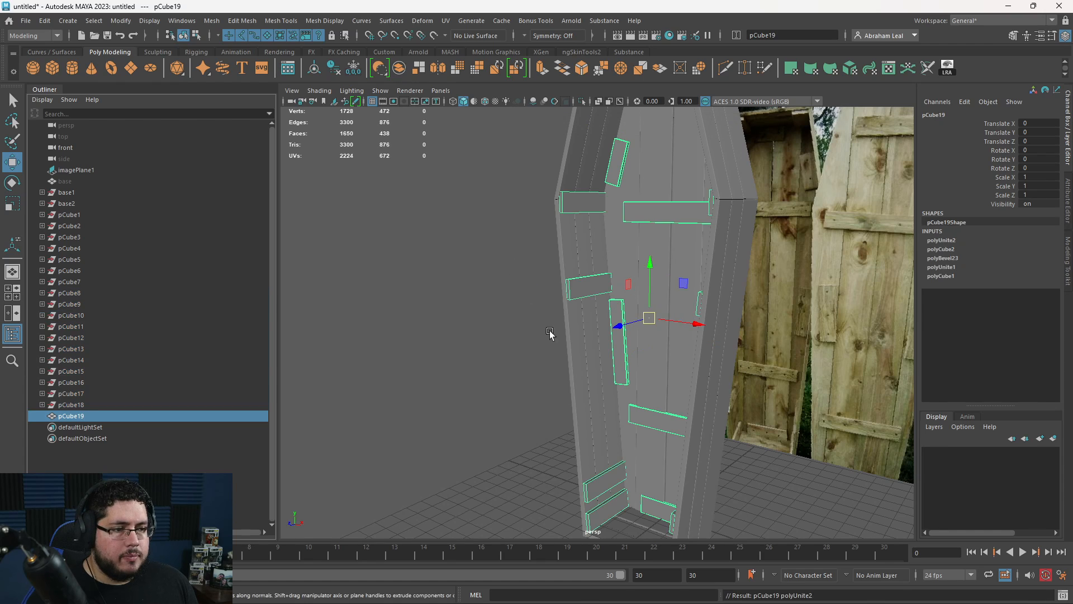
left_click_drag(531, 289, 541, 354, "alt")
key("ctrl+z")
Combine the ten reinforcing wall boards and bevel the result with a fraction of 0.18 and 2 segments.
left_click(163, 307, "shift")
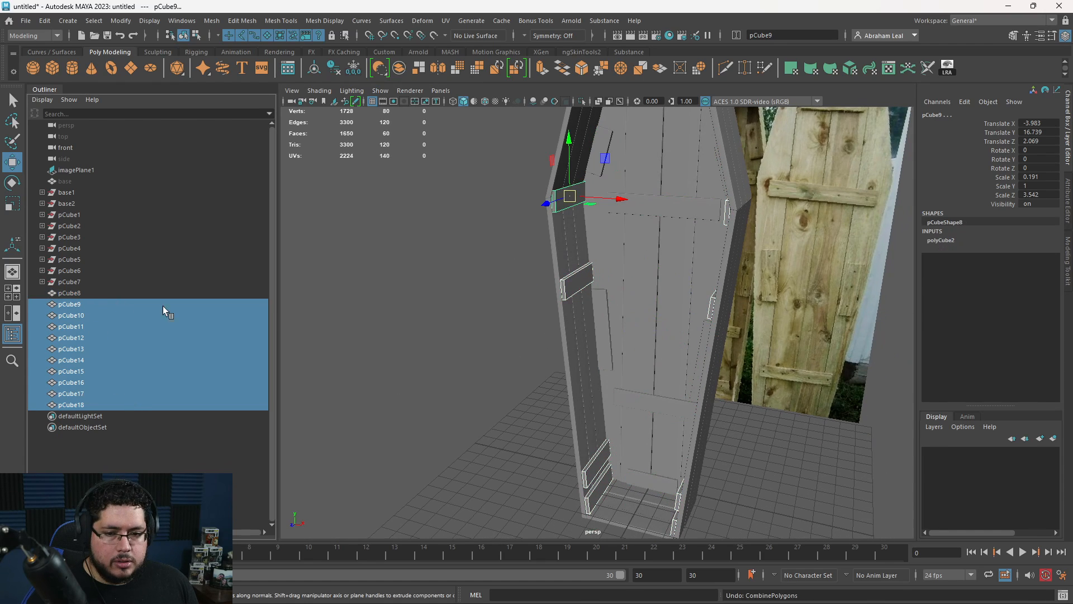
left_click_drag(474, 329, 507, 282, "alt")
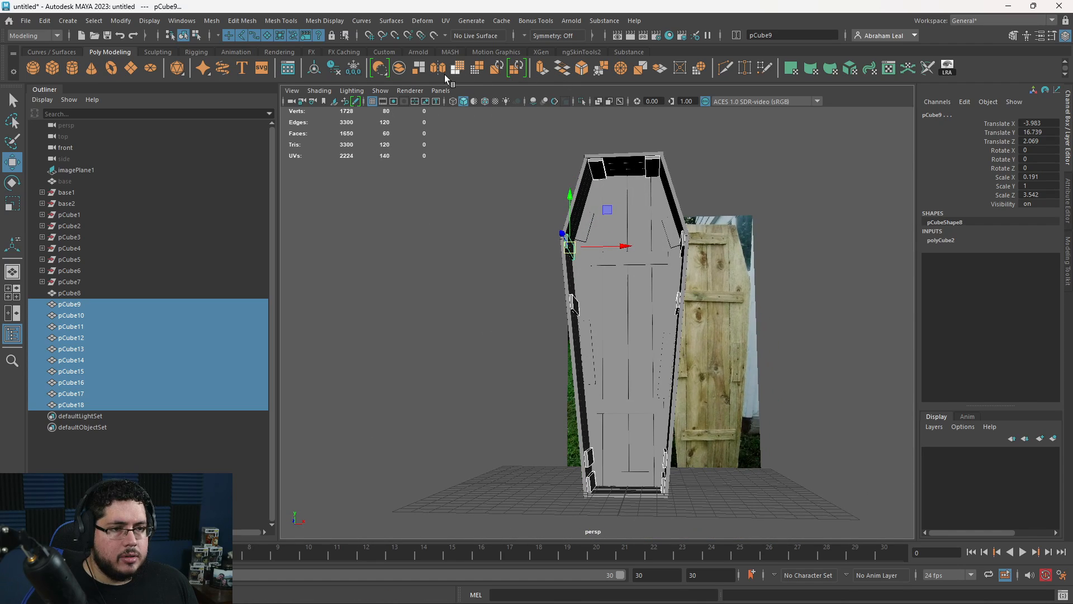
left_click(399, 68)
left_click(581, 68)
left_click_drag(626, 358, 648, 392, "alt")
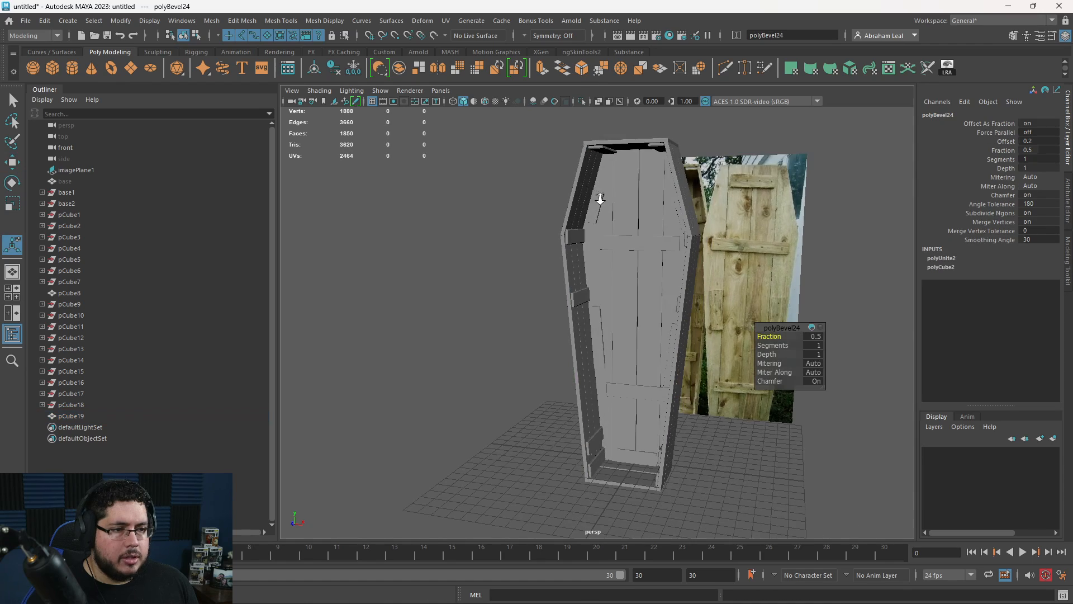
right_click_drag(649, 391, 685, 393, "alt")
left_click_drag(775, 346, 758, 336)
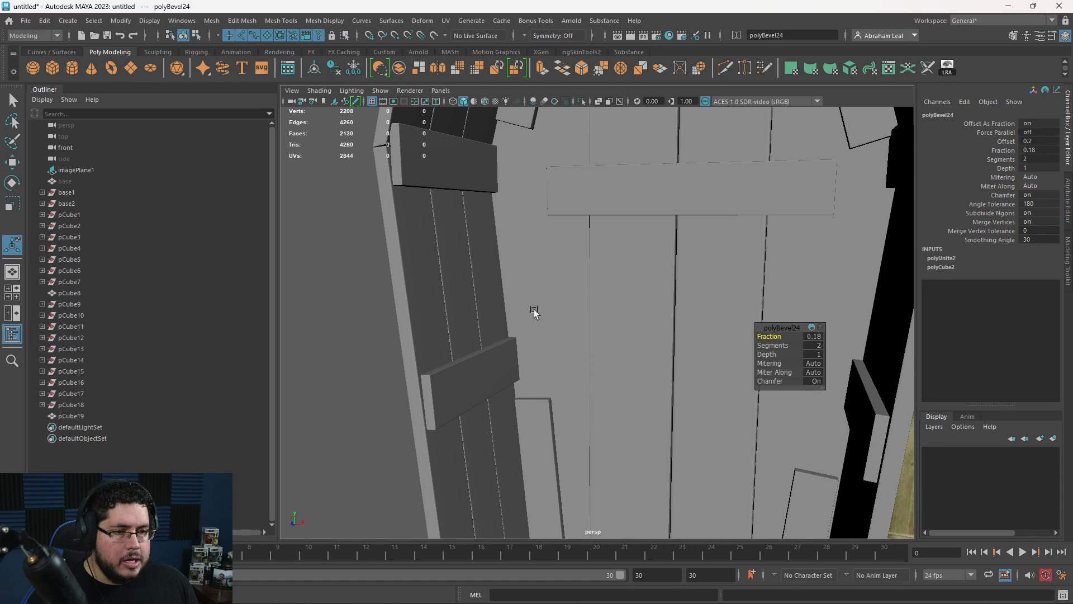
right_click_drag(535, 311, 508, 302, "alt")
left_click_drag(508, 303, 515, 291, "alt")
left_click(514, 249)
left_click(475, 255)
Examine the beveled wall boards and the open coffin from both sides against the reference photo.
right_click_drag(559, 286, 548, 360, "alt")
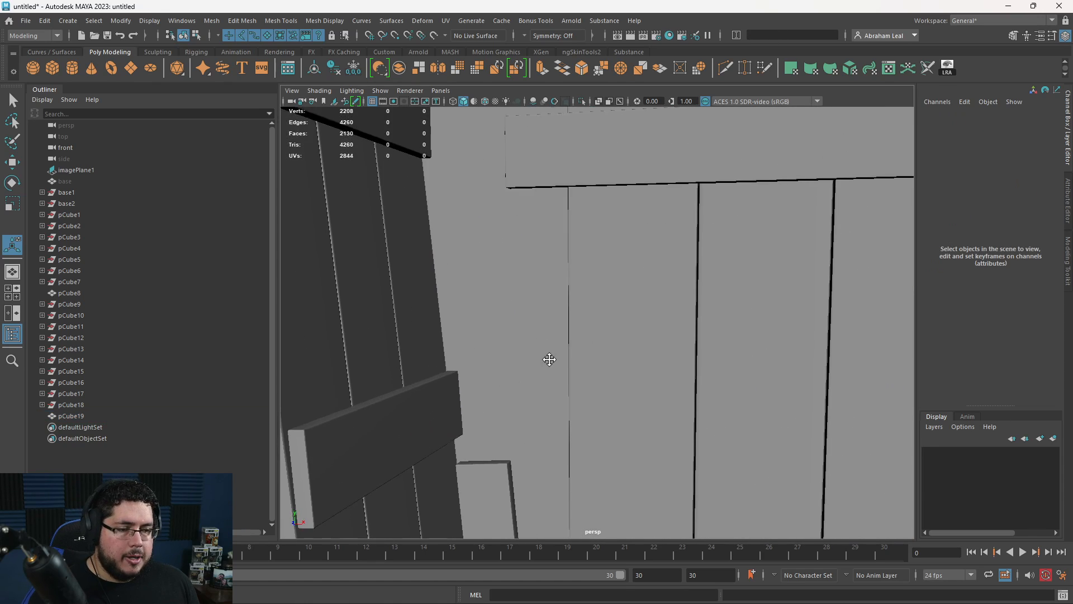
left_click_drag(549, 359, 555, 364, "alt")
right_click_drag(555, 364, 255, 272, "alt")
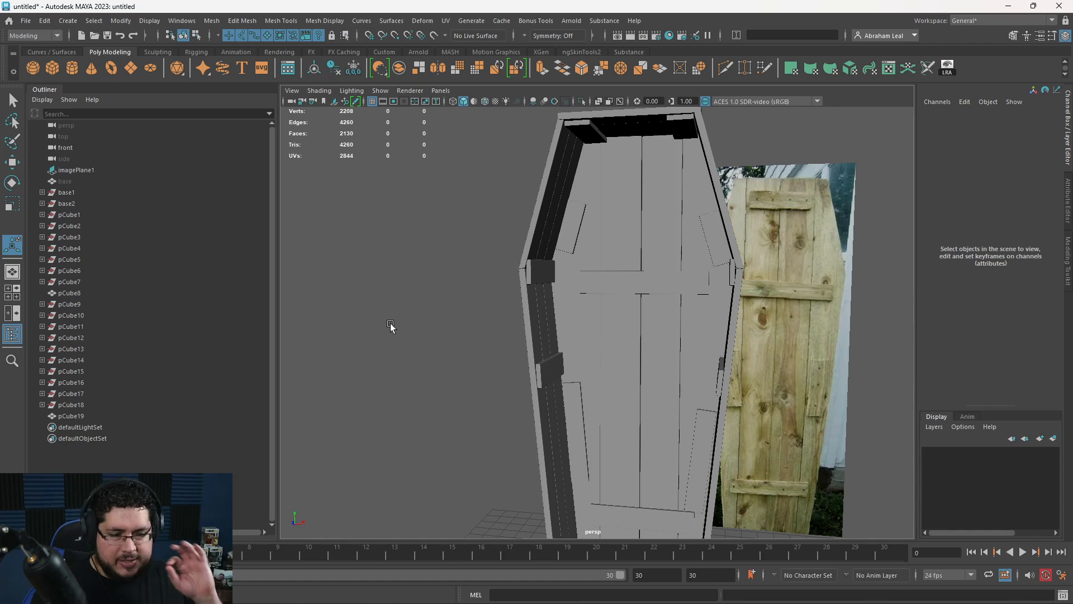
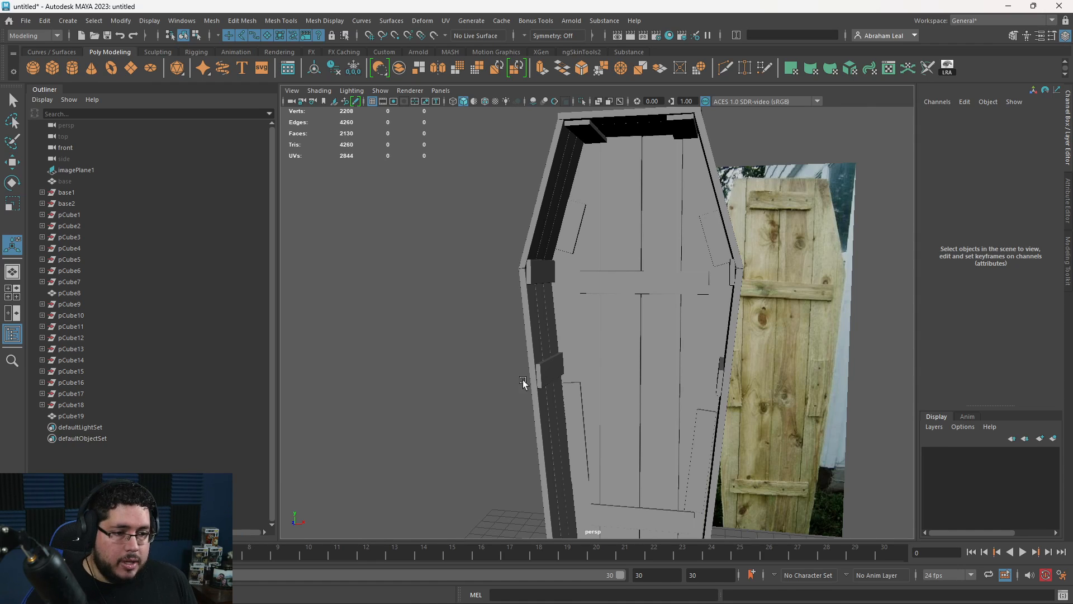
scroll(523, 383, "down", 5)
left_click_drag(523, 382, 571, 377, "alt")
scroll(441, 288, "up", 2)
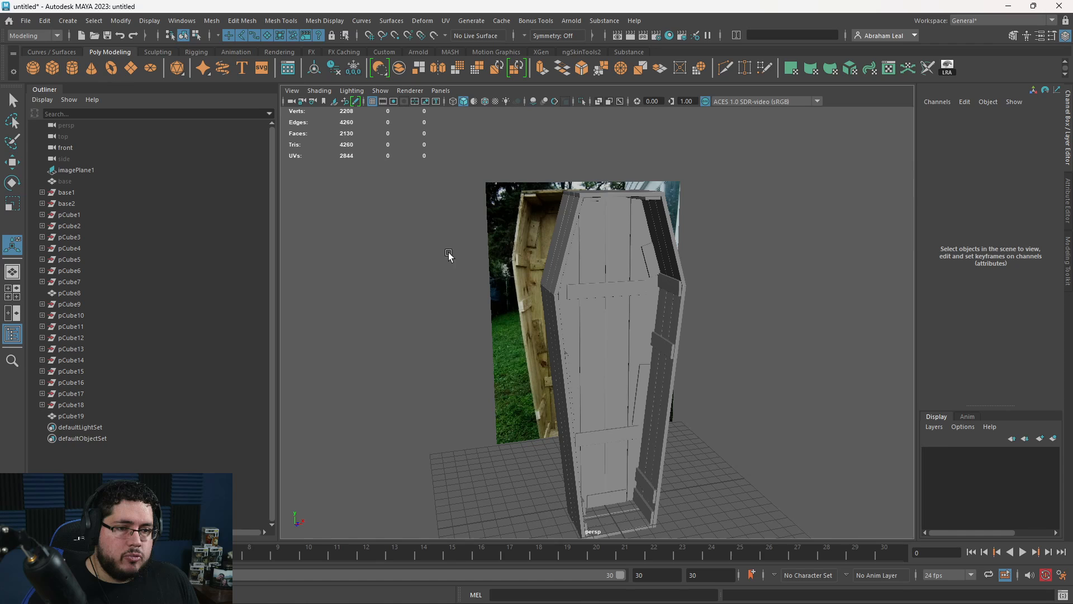
left_click_drag(440, 244, 370, 209, "alt")
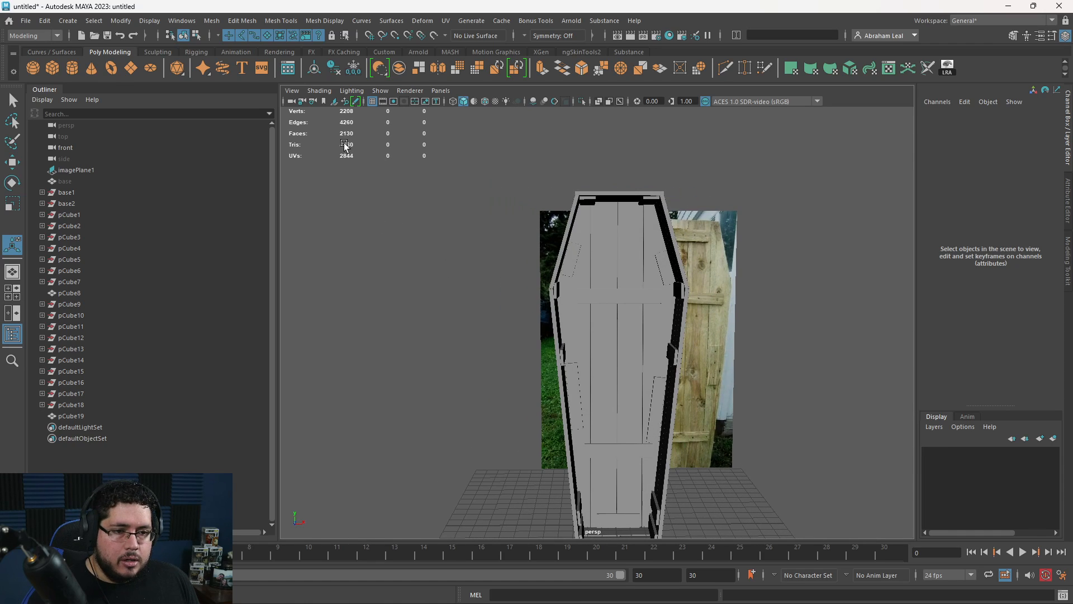
left_click_drag(481, 283, 502, 347, "alt")
left_click(559, 331)
left_click(476, 358)
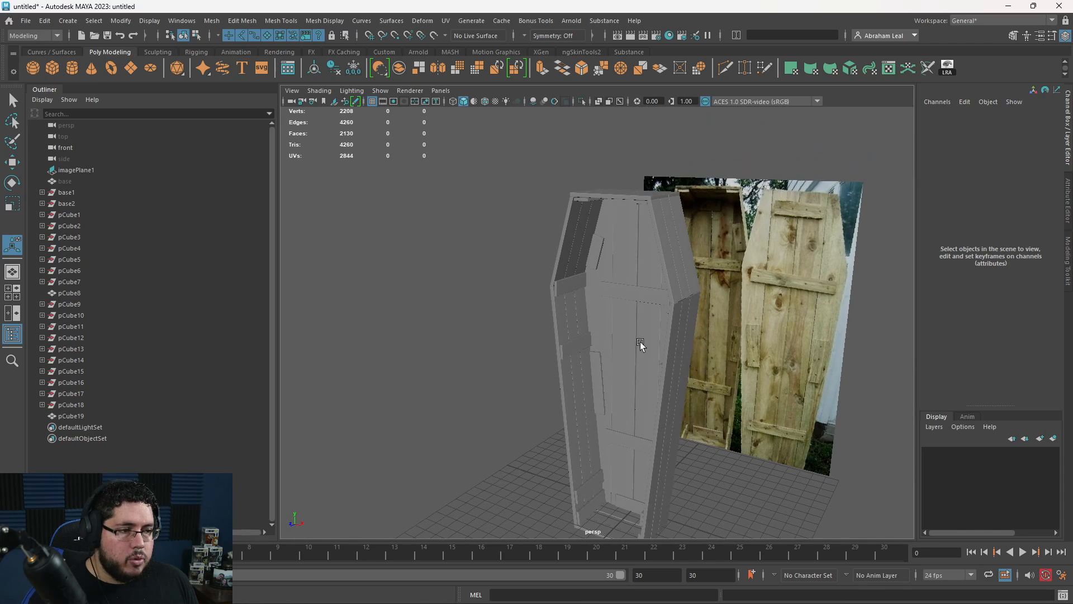
left_click_drag(673, 352, 511, 297, "alt")
scroll(767, 363, "up", 3)
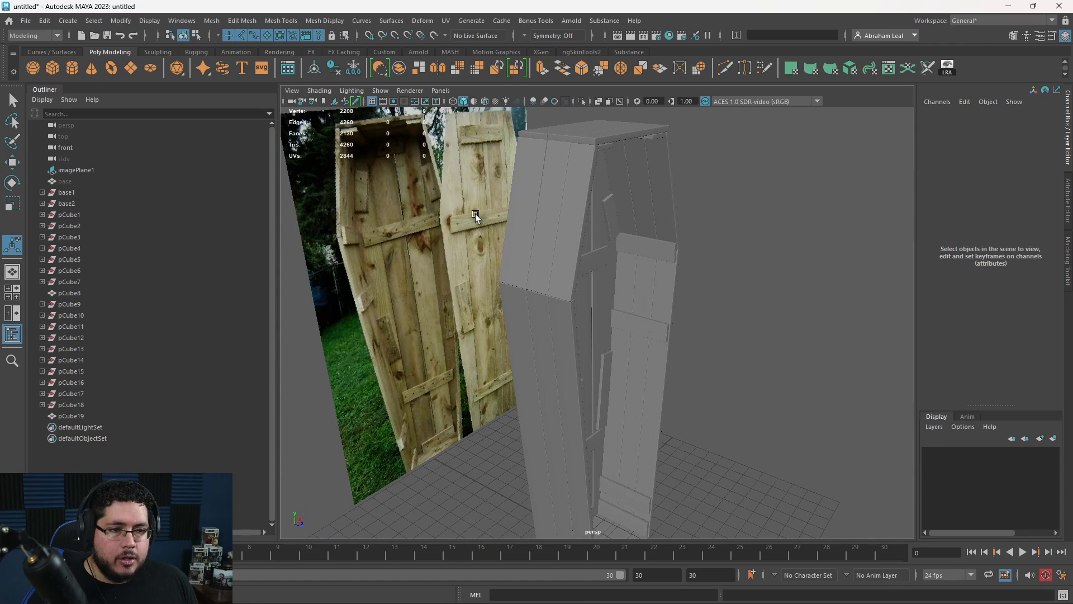
left_click_drag(475, 213, 566, 287, "alt")
Duplicate the base planks, combine the copy and place it over the coffin's open front as a lid.
left_click(563, 330)
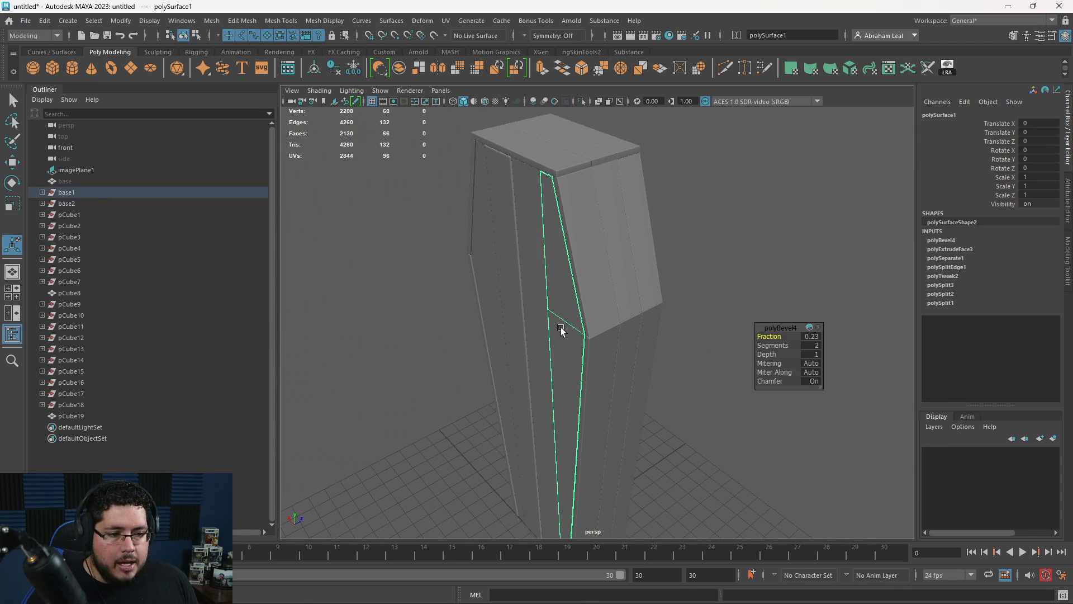
left_click_drag(563, 331, 608, 309, "alt")
key("ctrl+d")
key("w")
key("r")
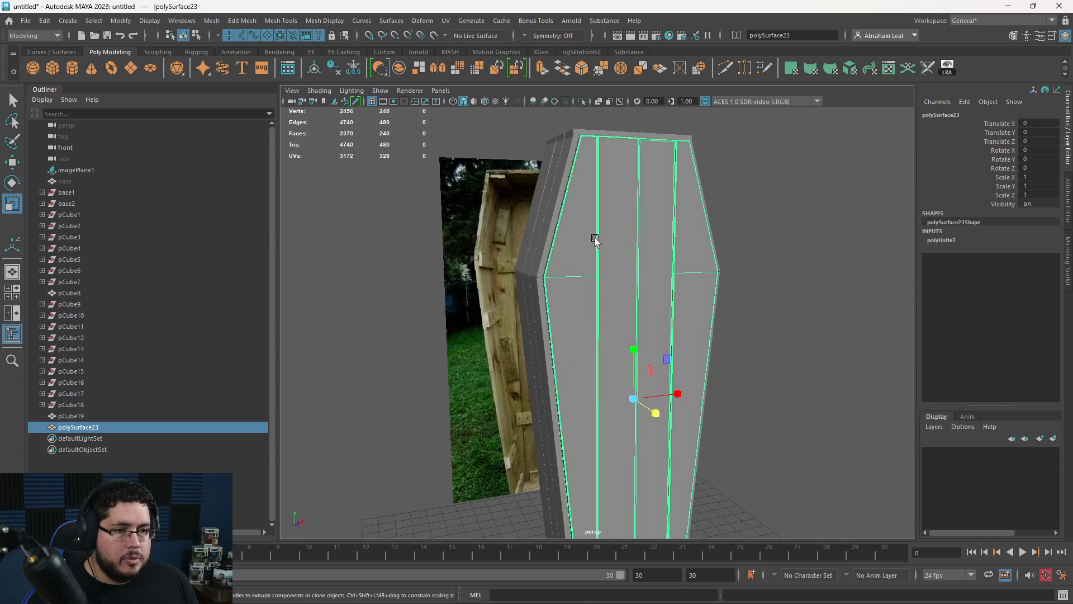
Scale the combined lid planks to fit the coffin's front outline.
left_click_drag(594, 238, 636, 291, "alt")
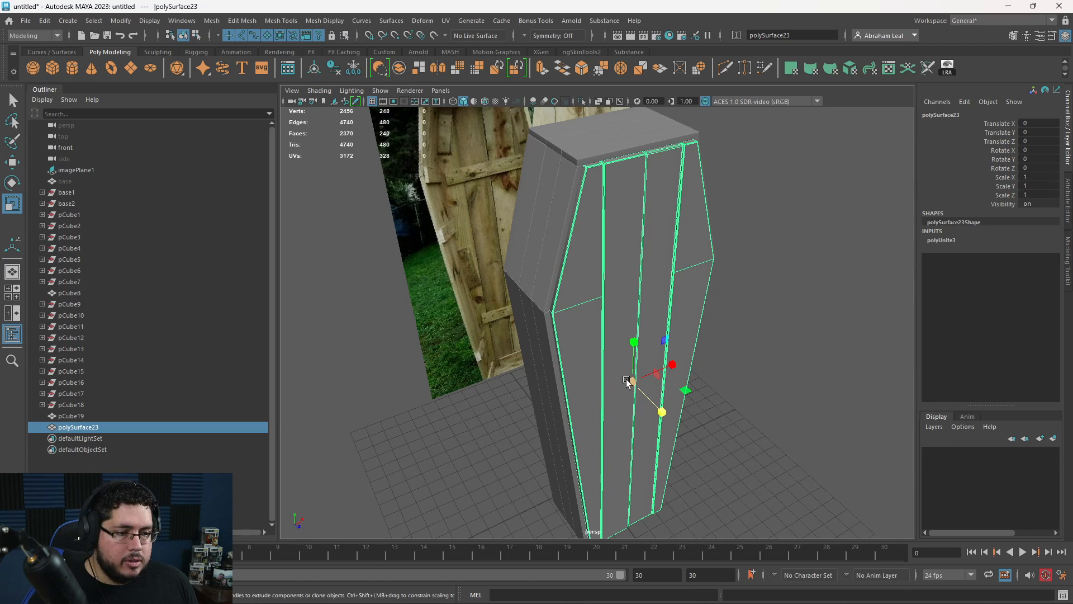
left_click_drag(631, 381, 489, 419)
key("w")
key("r")
left_click(738, 386)
right_click_drag(551, 413, 584, 409, "alt")
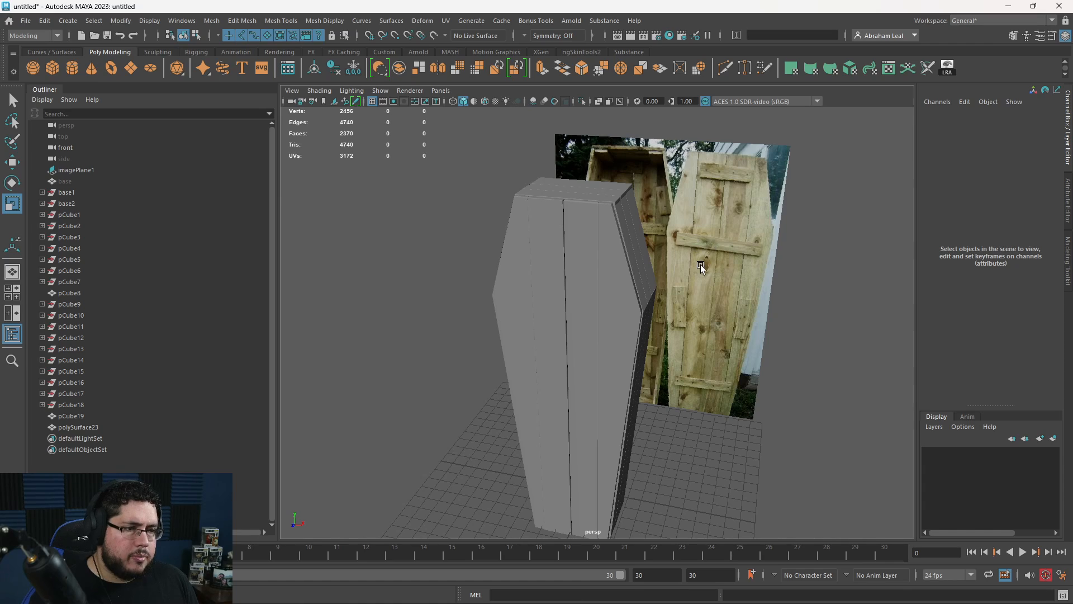
Create a polygon cube and place it in front of the lid's head end at Y 20.181, Z 4.378.
left_click_drag(566, 293, 272, 210, "alt")
left_click(51, 74)
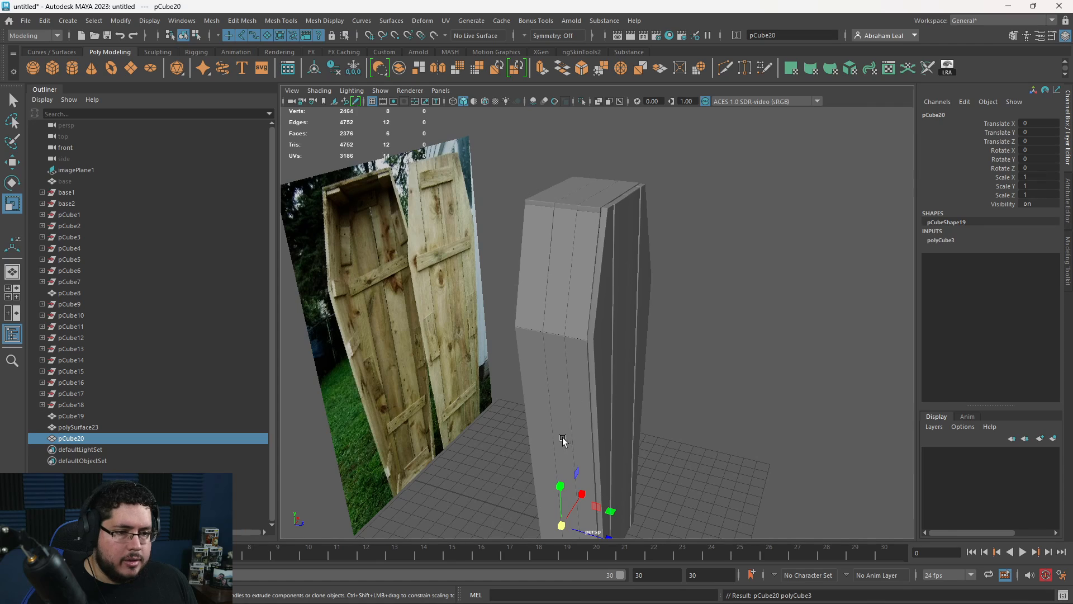
key("w")
left_click_drag(566, 439, 587, 526)
scroll(583, 396, "up", 5)
left_click_drag(567, 411, 562, 162)
scroll(562, 162, "down", 5)
left_click_drag(605, 317, 620, 319)
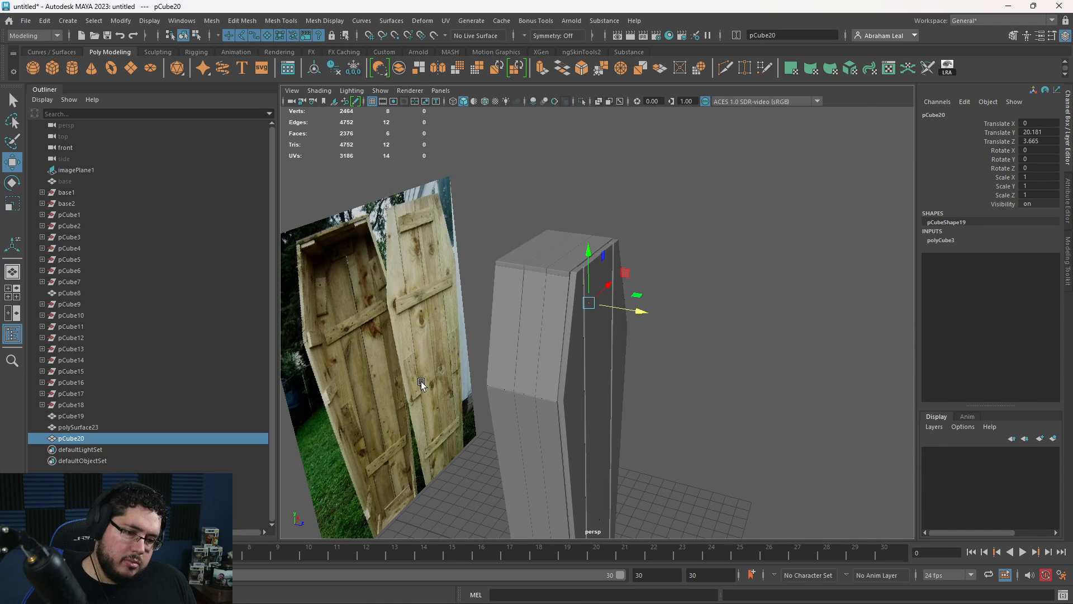
scroll(714, 335, "up", 4)
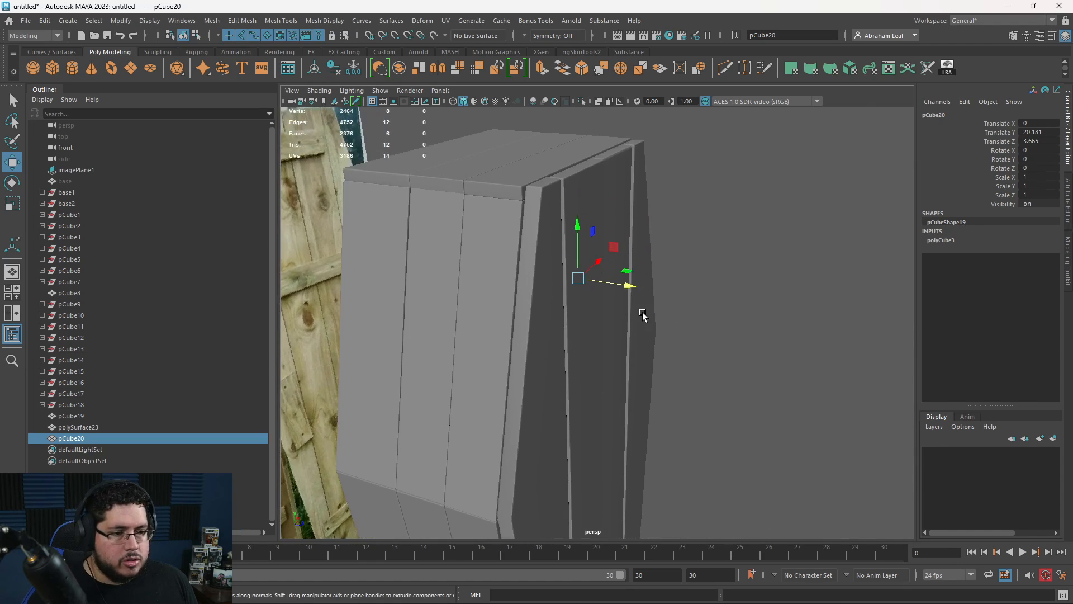
middle_click_drag(643, 316, 666, 292)
In the wireframe front view, scale the new cube into an upper lid cross board, 4.53 in X and 0.988 in Y.
key("space")
left_click_drag(661, 287, 665, 324)
key("4")
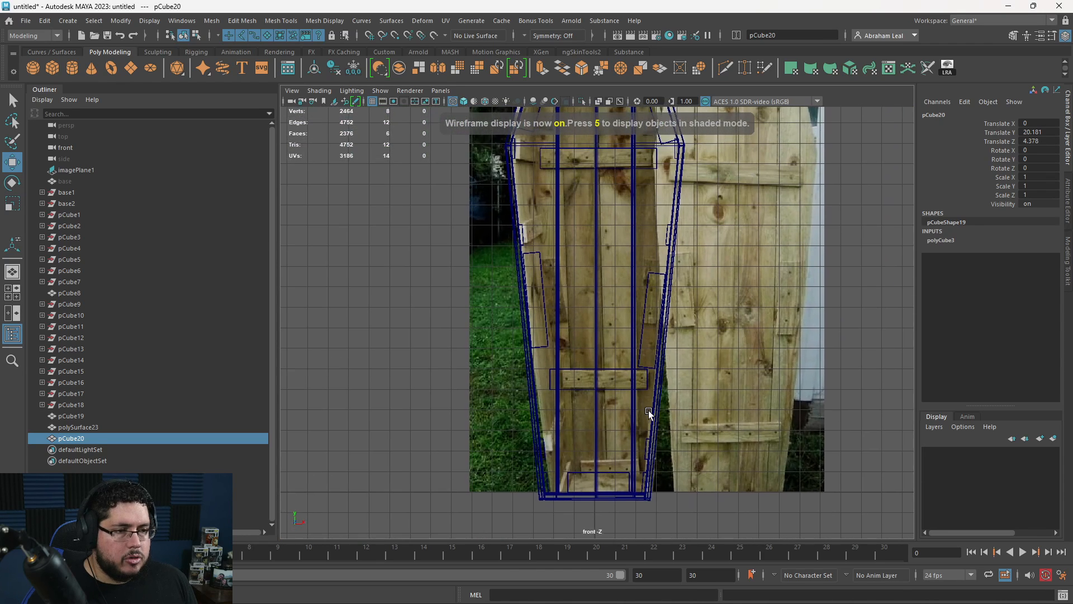
middle_click_drag(616, 192, 611, 305, "alt")
scroll(613, 302, "up", 1)
middle_click_drag(618, 262, 613, 373, "alt")
key("r")
left_click_drag(632, 293, 738, 305)
left_click_drag(586, 239, 586, 244)
left_click_drag(636, 292, 648, 293)
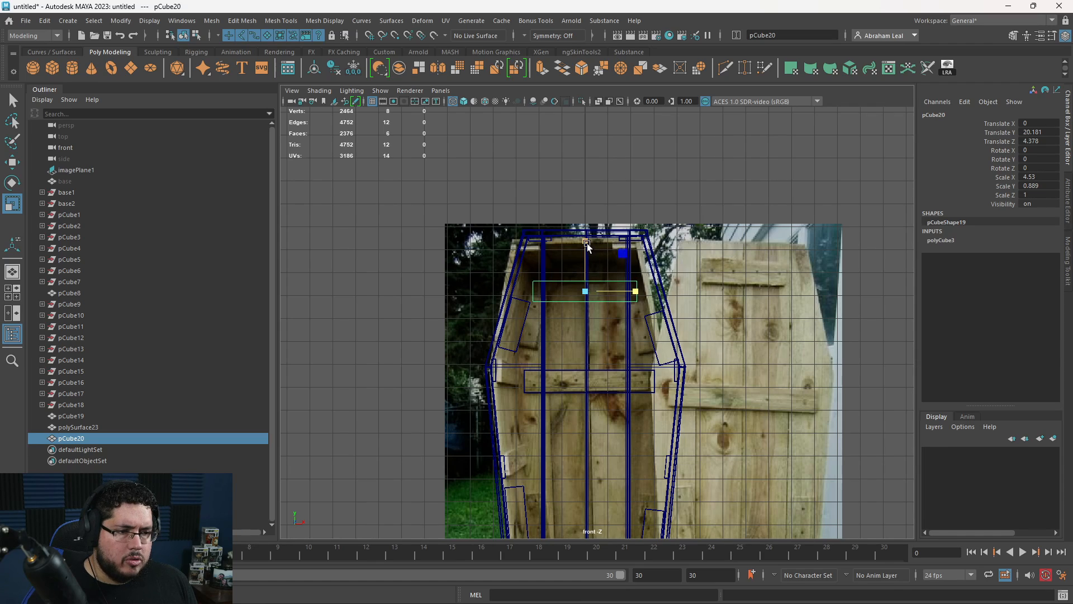
left_click_drag(587, 243, 586, 237)
Duplicate the upper lid board down to Y 15.917 and widen the copy to 6.544 in X.
middle_click_drag(631, 310, 623, 263, "alt")
key("ctrl+d")
key("w")
left_click_drag(579, 201, 582, 297)
key("r")
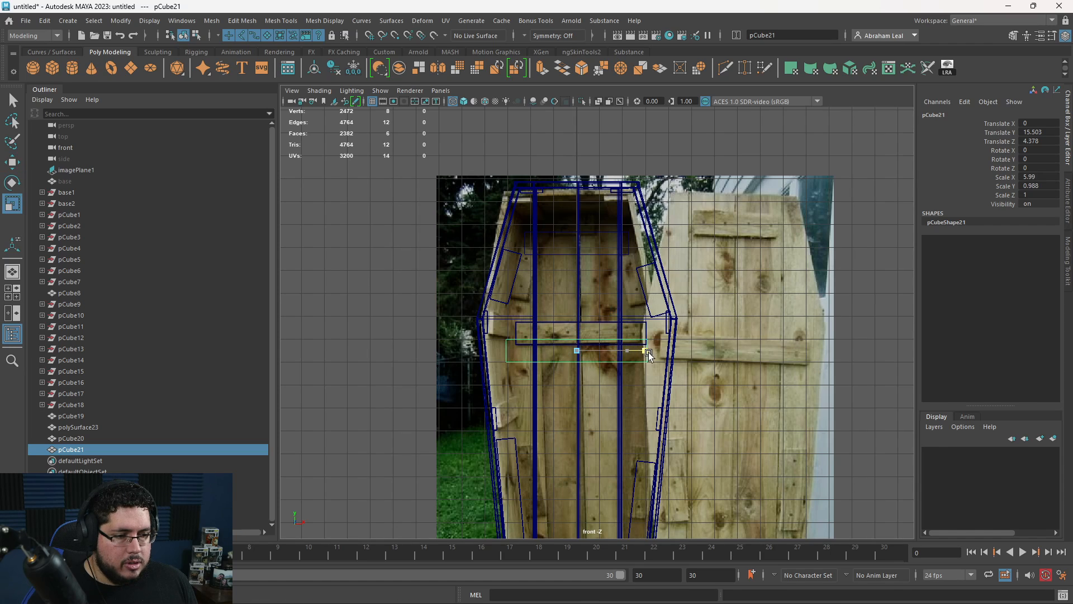
left_click_drag(629, 345, 665, 346)
key("w")
left_click_drag(580, 295, 580, 291)
Duplicate the wide lid board to the foot end at Y 2.799 and narrow the copy to 4.581 in X.
middle_click_drag(593, 335, 593, 258, "alt")
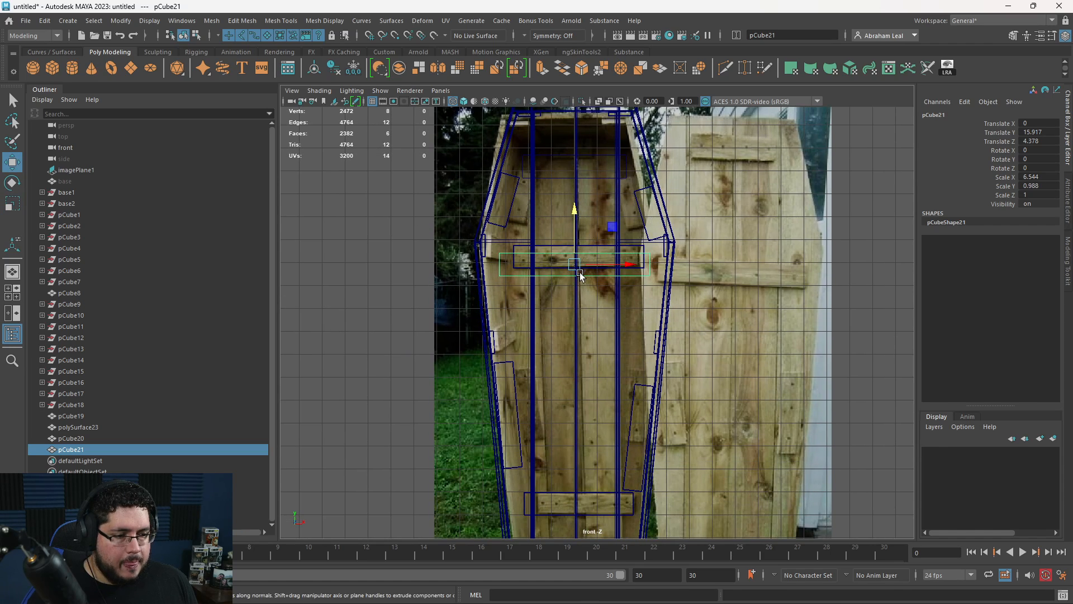
key("ctrl+d")
middle_click_drag(601, 300, 596, 227, "alt")
right_click_drag(597, 227, 568, 209, "alt")
left_click_drag(578, 187, 600, 359)
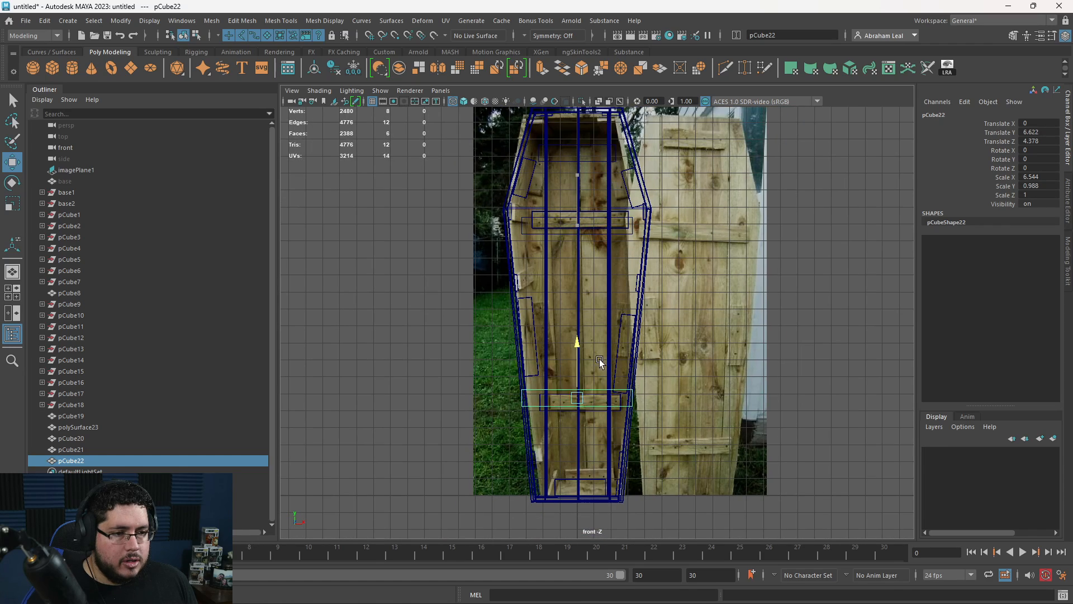
middle_click_drag(599, 361, 599, 412)
key("r")
left_click_drag(628, 445, 623, 446)
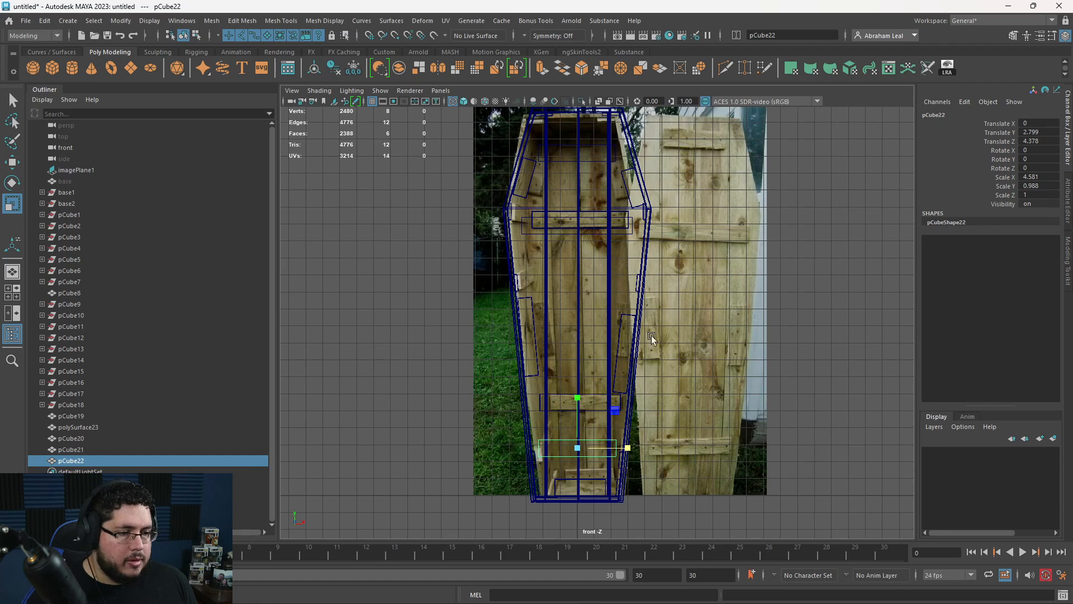
Duplicate the foot board to the lid's left side at about X -2.307, Y 11.105, rotated to -85.421 in Z.
key("ctrl+d")
left_click_drag(579, 401, 554, 280)
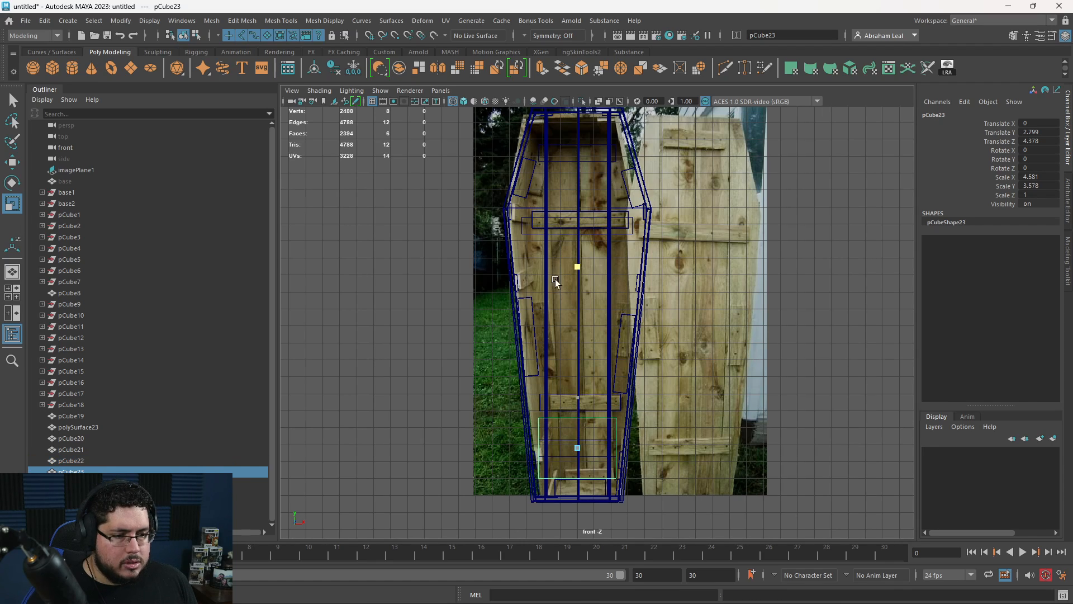
key("ctrl+z")
key("w")
left_click_drag(579, 399, 633, 322)
key("e")
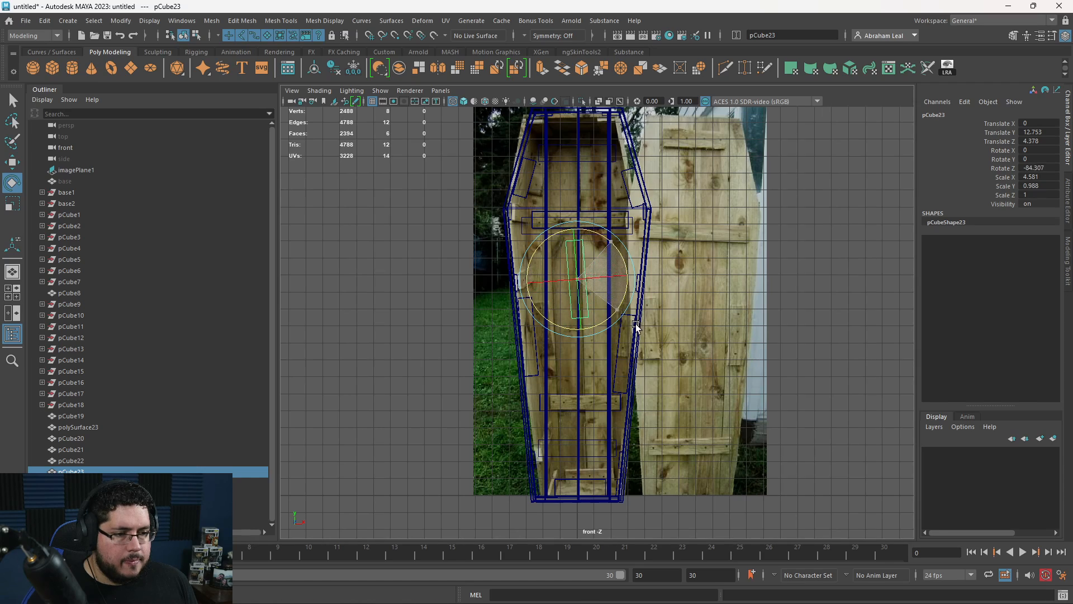
key("w")
left_click_drag(580, 274, 619, 308)
Duplicate the left upright lid board onto the right side at X 2.142, Y 11.204, rotated to -93.835 in Z.
key("ctrl+d")
key("e")
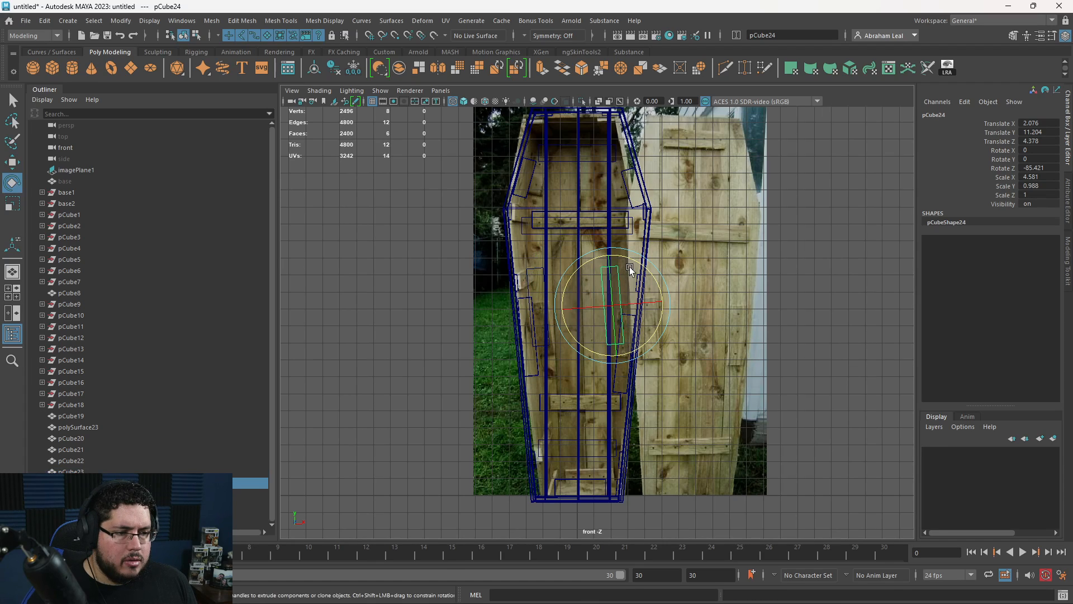
left_click_drag(630, 258, 638, 265)
key("w")
left_click_drag(615, 308, 615, 308)
In the shaded perspective view, thin all five lid boards to 0.18 in Z and move them back against the lid at Z 4.251.
key("space")
key("space")
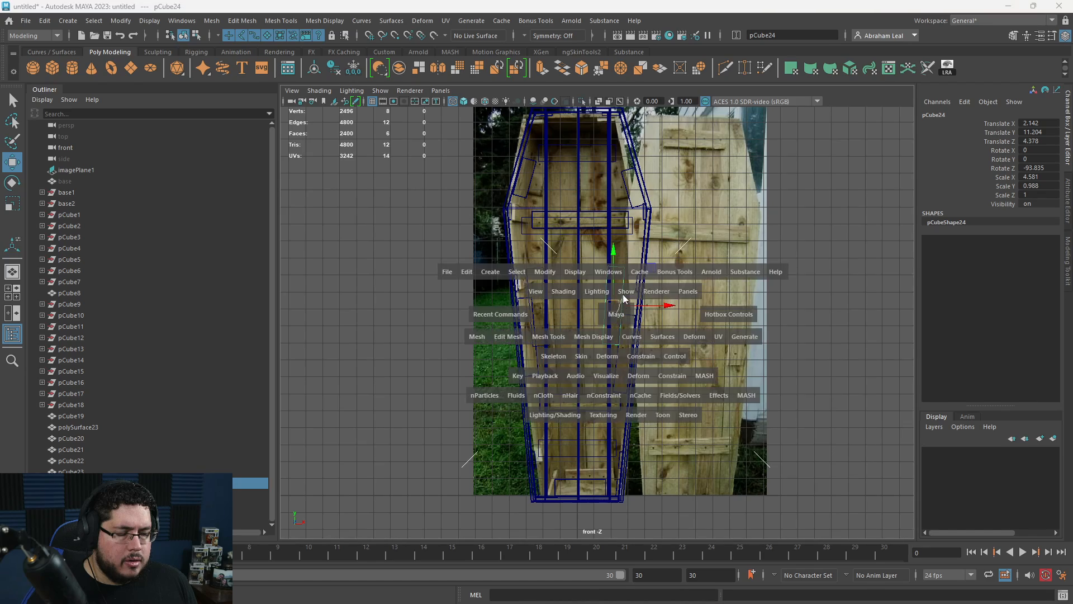
right_click_drag(614, 344, 513, 308, "alt")
key("5")
middle_click_drag(699, 365, 652, 263, "alt")
left_click_drag(652, 263, 689, 304, "alt")
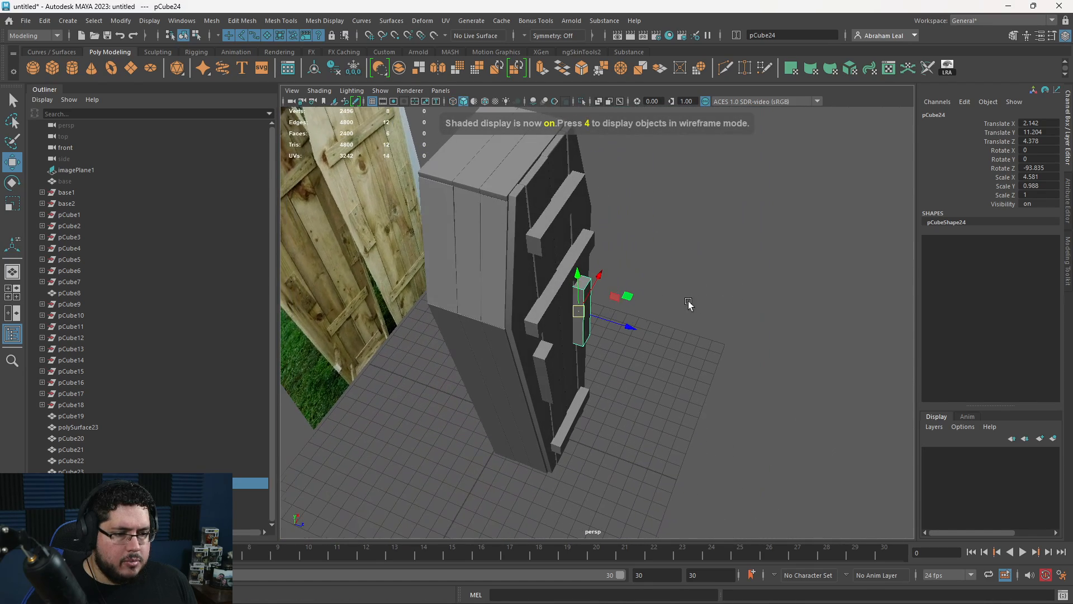
left_click(553, 224)
left_click(570, 323, "shift")
left_click(624, 282)
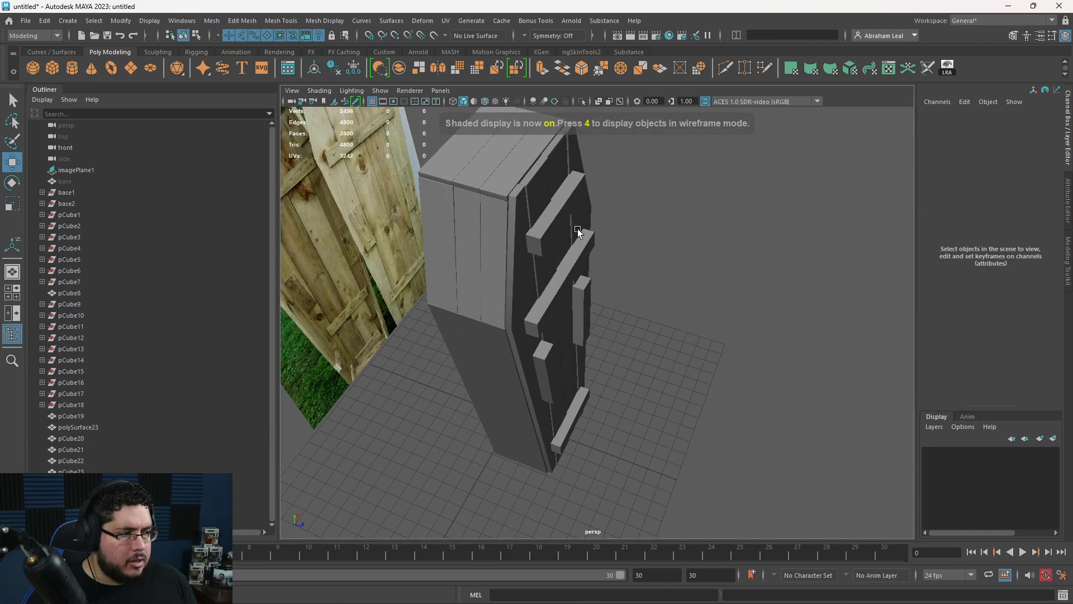
key("q")
left_click(559, 216)
left_click(583, 306)
left_click(551, 370, "shift")
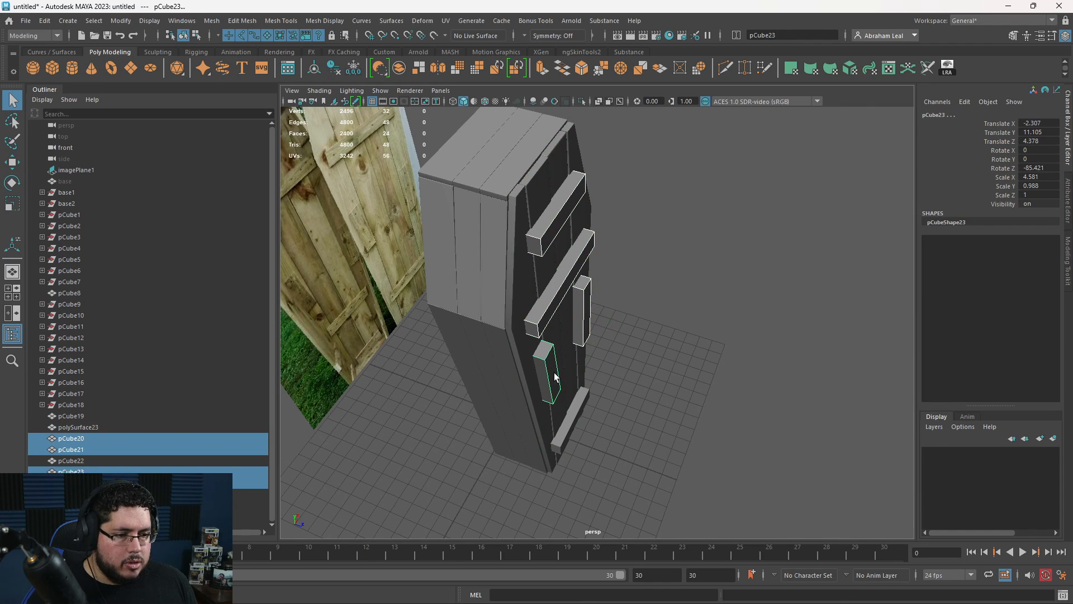
left_click(578, 412, "shift")
left_click_drag(586, 413, 612, 381, "alt")
key("r")
left_click_drag(616, 440, 562, 380)
key("w")
key("r")
left_click(737, 419)
Select the five lid boards together and move them slightly outward from the lid to Z 4.316.
left_click_drag(737, 419, 615, 434, "alt")
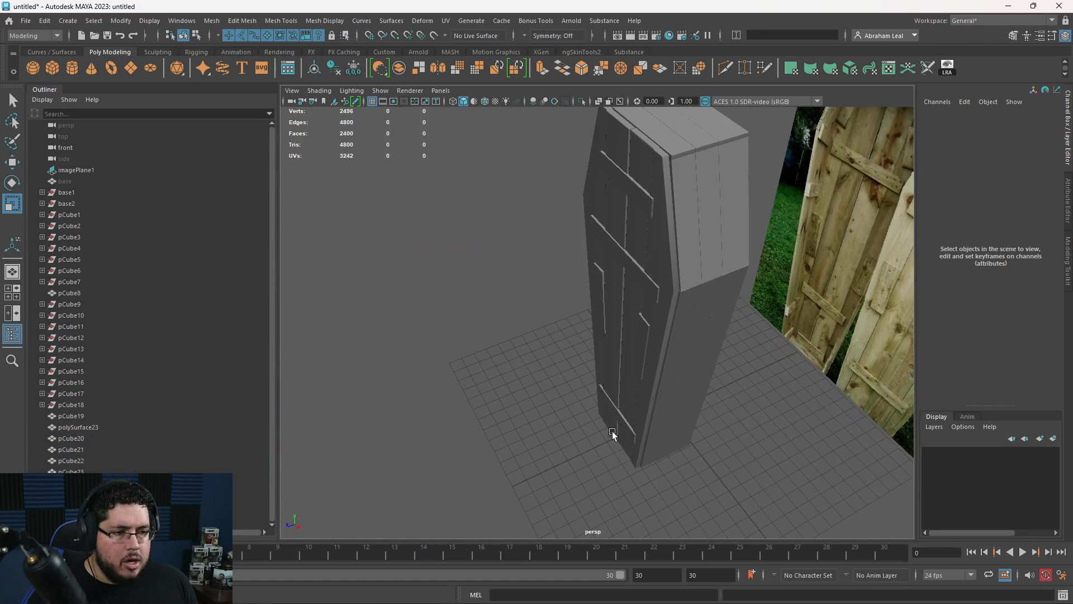
key("w")
left_click_drag(606, 288, 615, 201, "alt")
left_click(607, 243)
left_click_drag(605, 240, 588, 251, "alt")
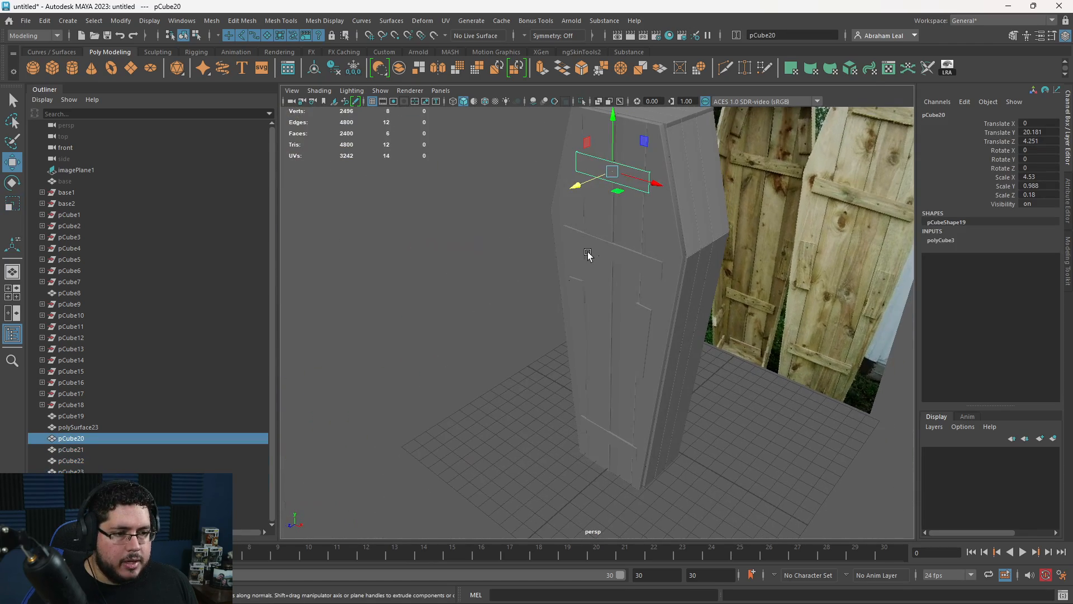
left_click(588, 250, "shift")
left_click(578, 314, "shift")
left_click(642, 341, "shift")
left_click(612, 443, "shift")
left_click_drag(612, 444, 583, 438, "alt")
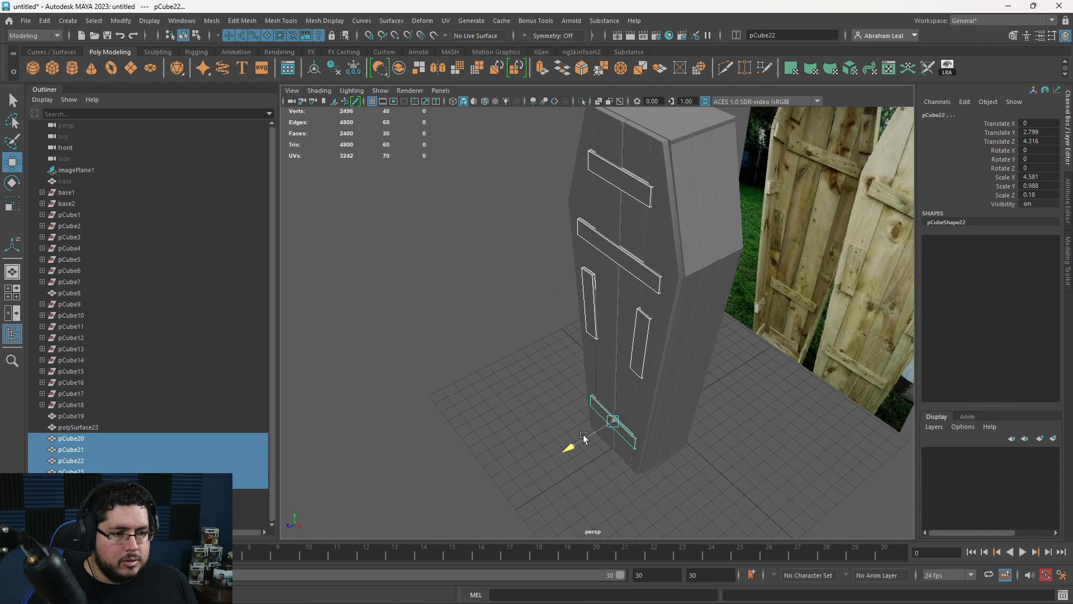
left_click_drag(588, 325, 534, 352, "alt")
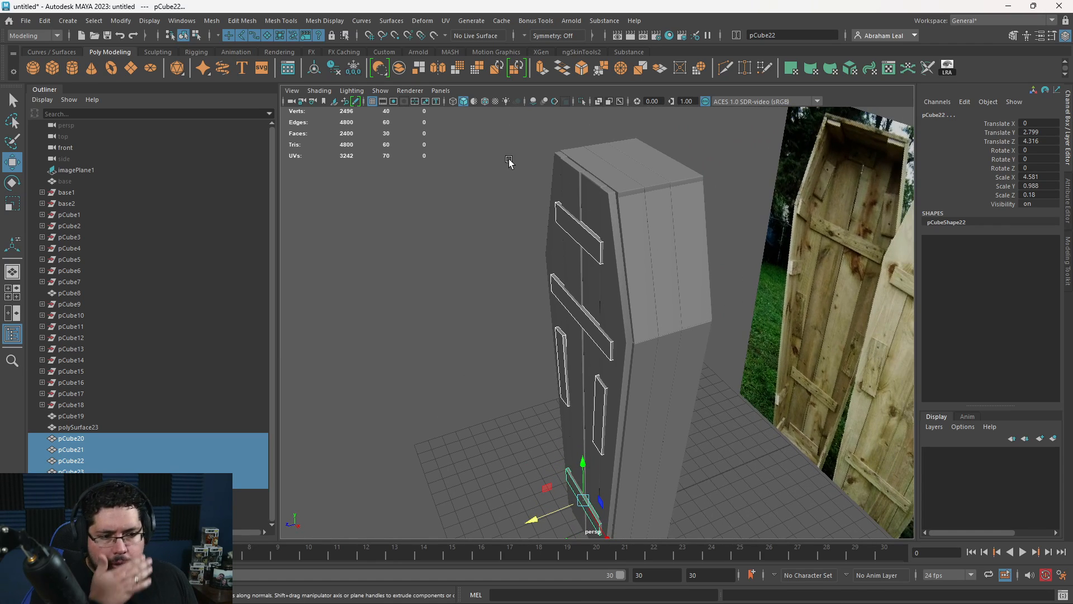
Combine the five lid boards into one mesh and bevel its edges with a fraction of 0.27 and 2 segments.
left_click(397, 72)
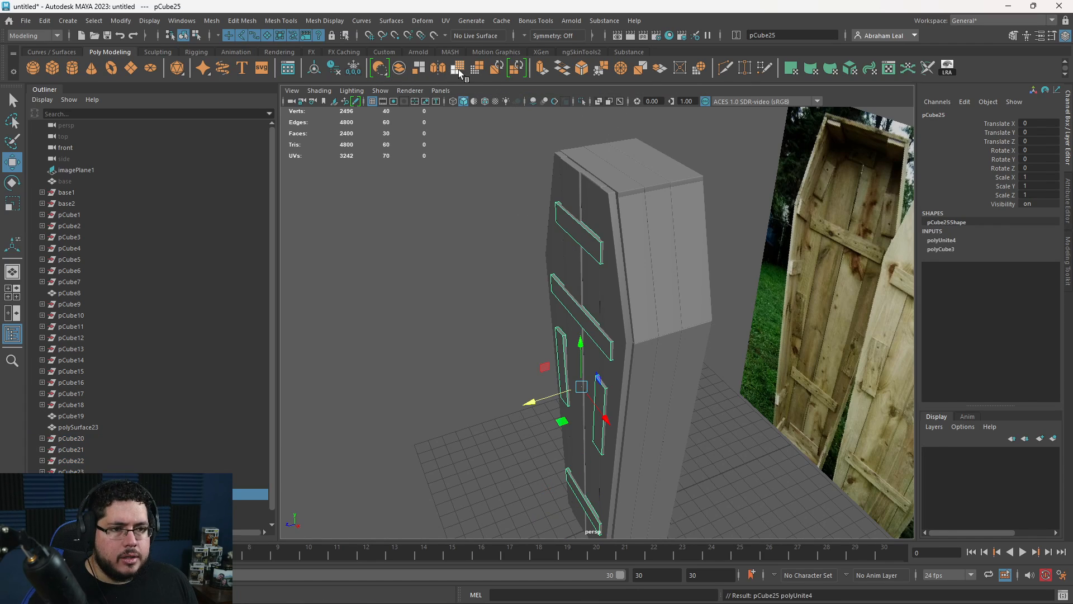
key("ctrl+b")
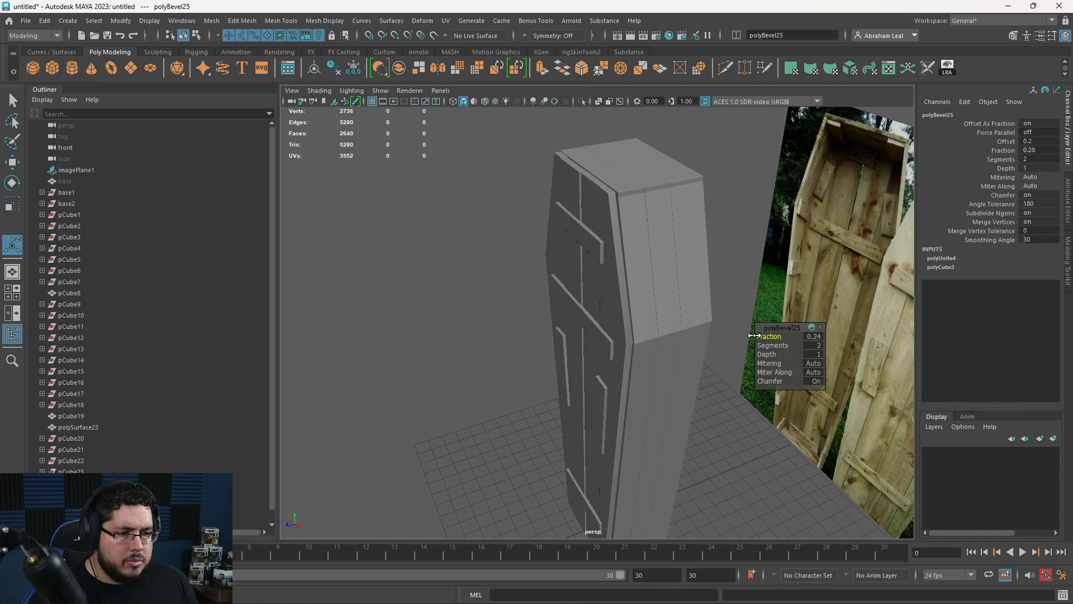
left_click_drag(760, 337, 710, 294, "alt")
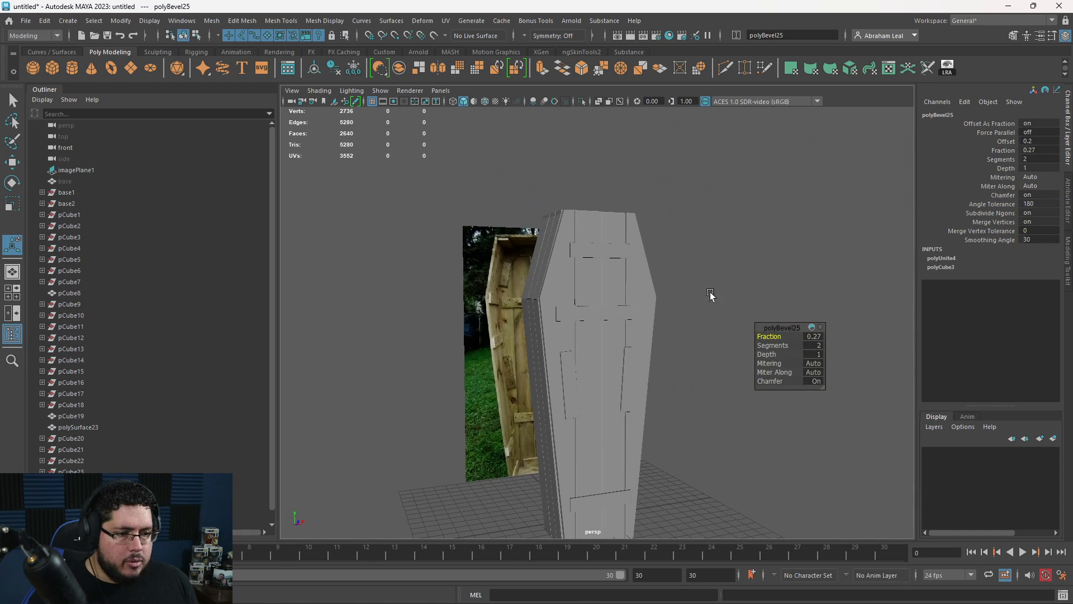
Turn on screen-space ambient occlusion in the perspective view and clear the selection.
left_click(474, 102)
left_click_drag(478, 125, 480, 174, "alt")
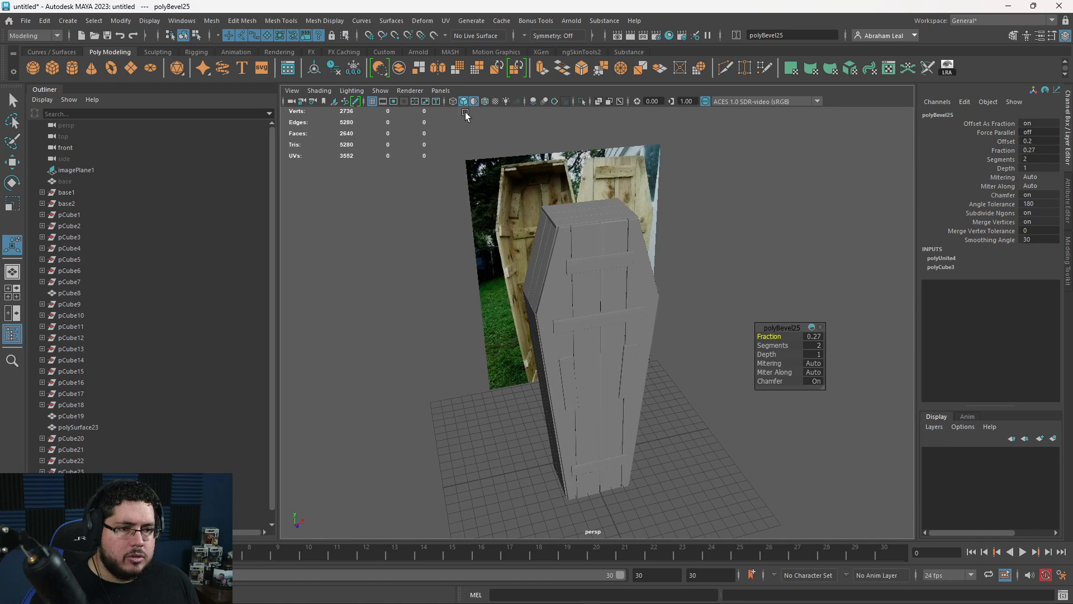
left_click(532, 101)
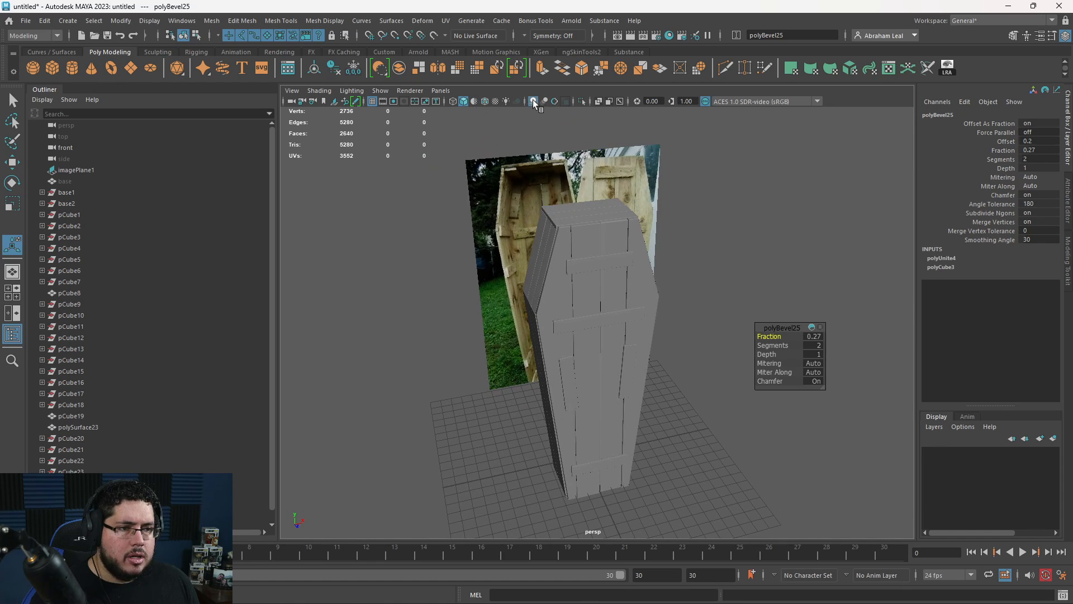
left_click_drag(660, 240, 539, 187, "alt")
left_click(505, 229)
Select the lid planks together with the bevelled lid boards and combine them into a single lid mesh.
left_click_drag(506, 229, 626, 341, "alt")
left_click(622, 337)
left_click(600, 325)
key("f")
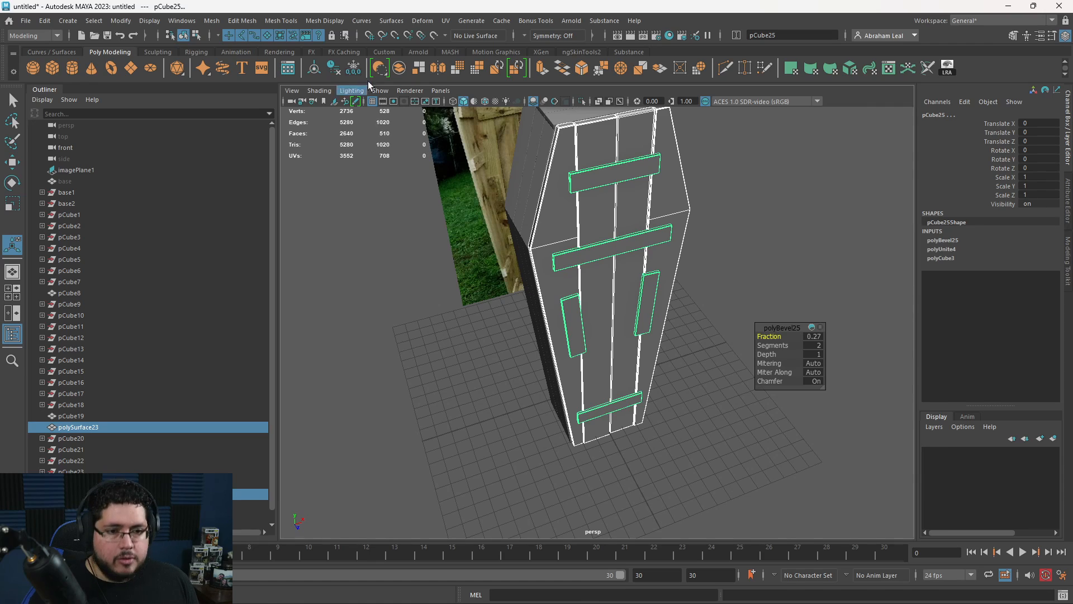
left_click(399, 67)
key("f")
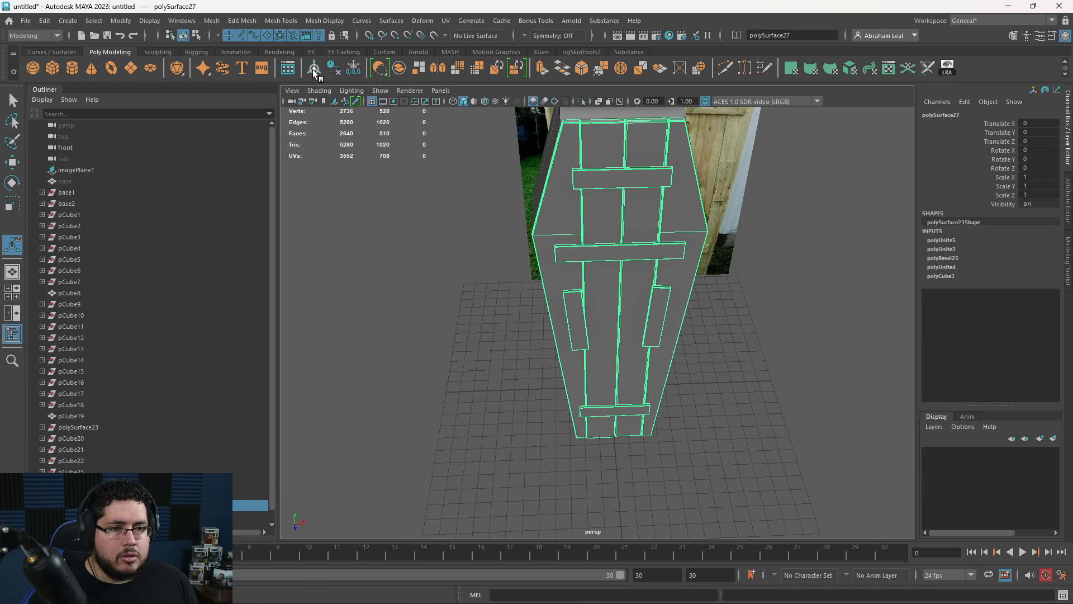
Move the combined lid sideways, clear of the coffin body, to X 13.796.
key("w")
mouse_move(683, 325)
left_mouse_down()
mouse_move(851, 306)
mouse_move(672, 296)
mouse_move(678, 331)
left_mouse_up()
left_click_drag(763, 227, 796, 206)
left_click_drag(582, 187, 614, 238, "alt")
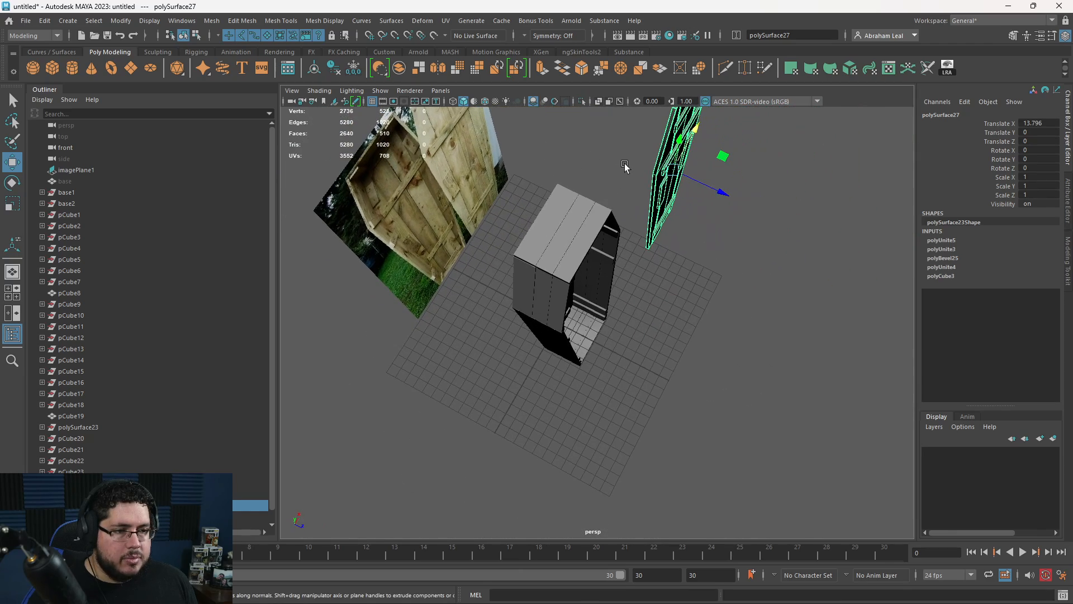
Select all planks, boards and reinforcements of the coffin body, combine them into one mesh and clear the selection.
left_click_drag(625, 166, 498, 380)
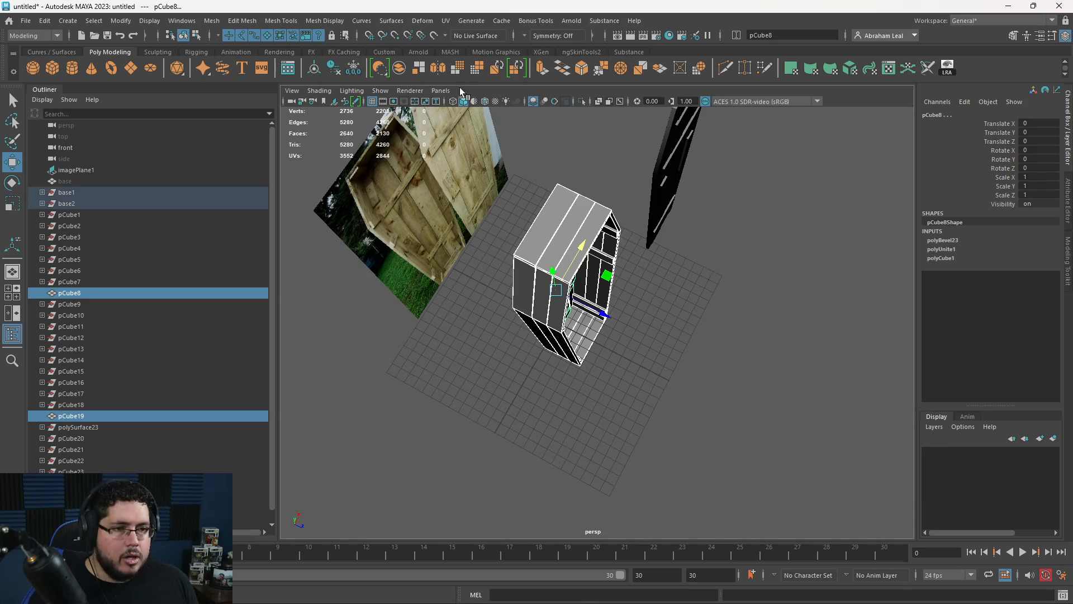
left_click(399, 68)
left_click_drag(550, 308, 584, 232, "alt")
left_click(683, 384)
left_click_drag(683, 385, 684, 382, "alt")
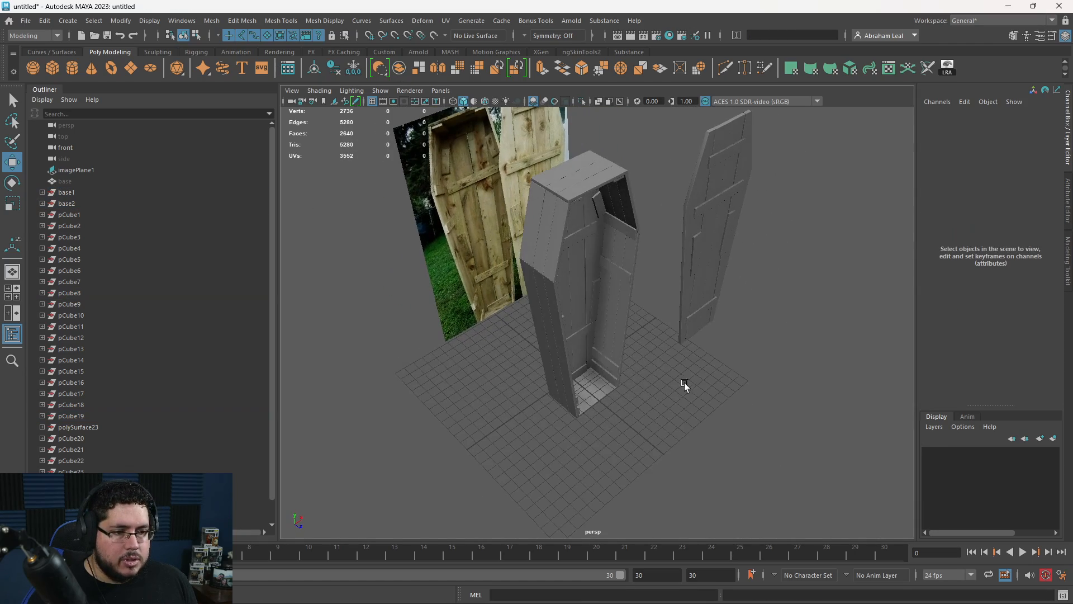
Slide the lid back along X over the coffin opening to X 0.147 and compare it with the reference photo.
middle_click_drag(452, 274, 483, 341, "alt")
right_click_drag(483, 340, 592, 358, "alt")
left_click_drag(615, 349, 568, 317, "alt")
left_click(824, 341)
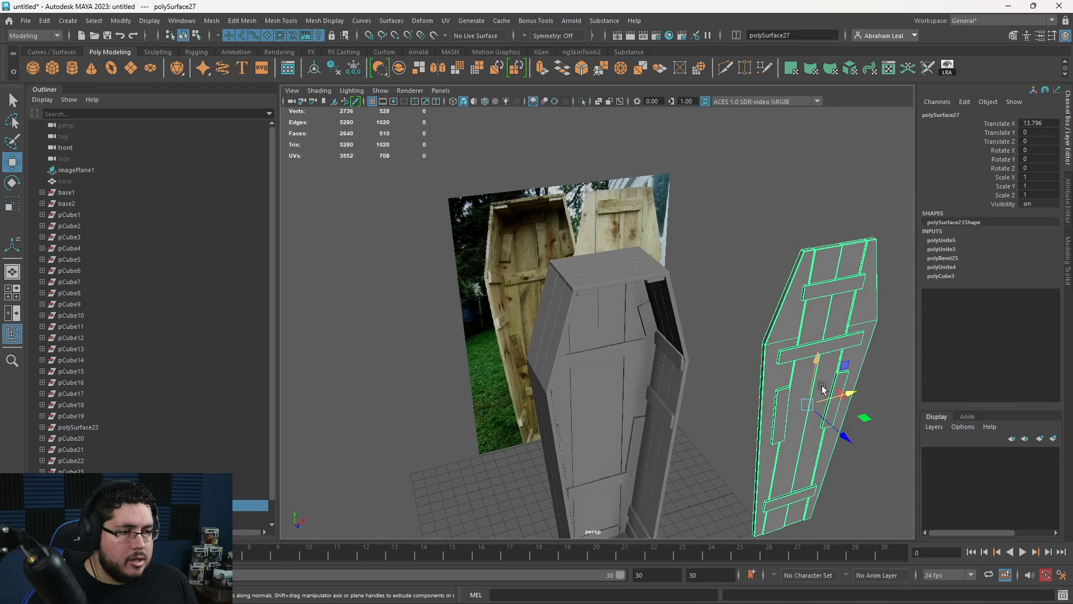
middle_click_drag(822, 390, 694, 284, "alt")
middle_click_drag(771, 318, 591, 338)
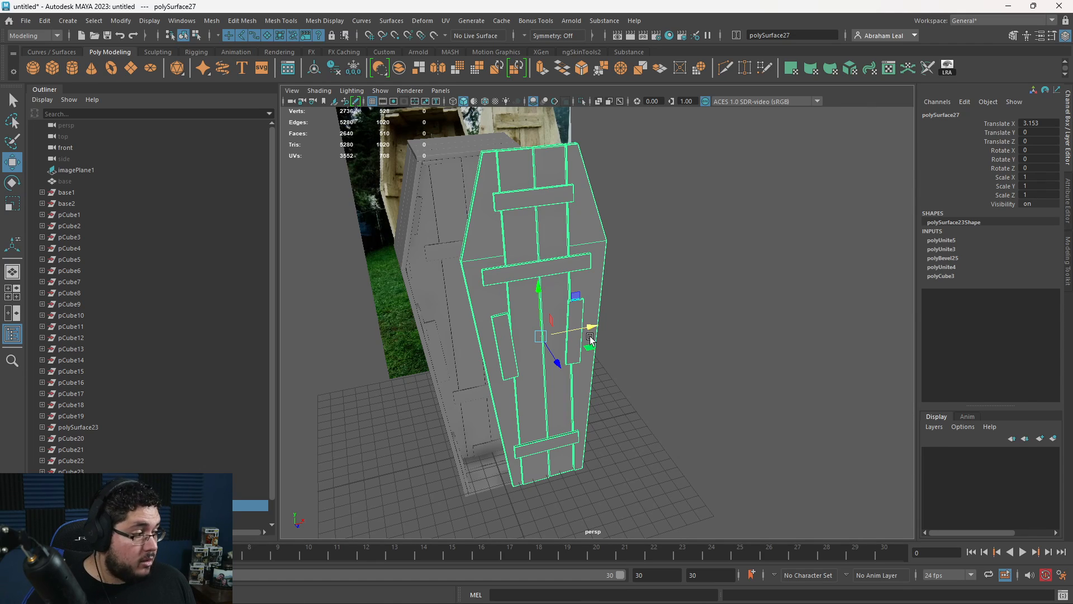
left_click_drag(595, 327, 553, 333)
mouse_move(554, 334)
left_mouse_down("alt")
mouse_move(614, 315)
mouse_move(557, 336)
left_mouse_up("alt")
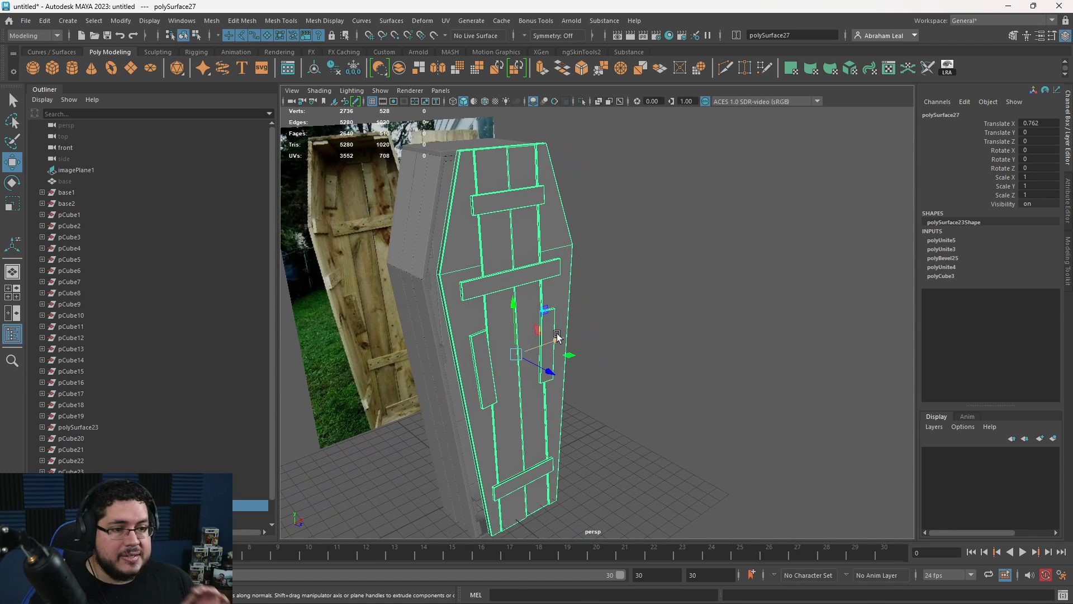
left_click_drag(559, 334, 525, 363)
scroll(537, 335, "up", 5)
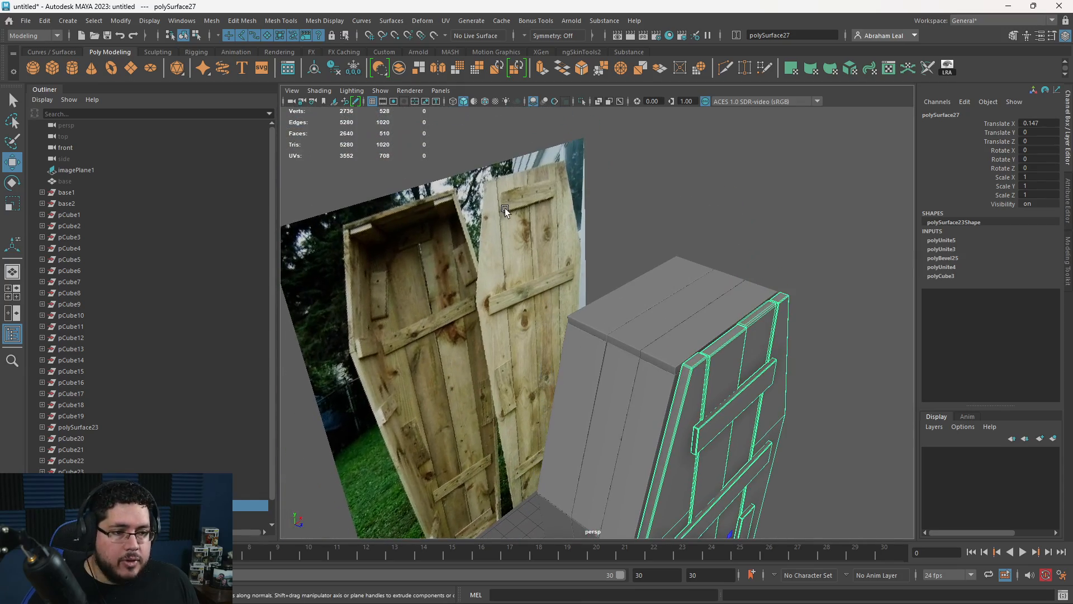
left_click_drag(644, 288, 666, 335, "alt")
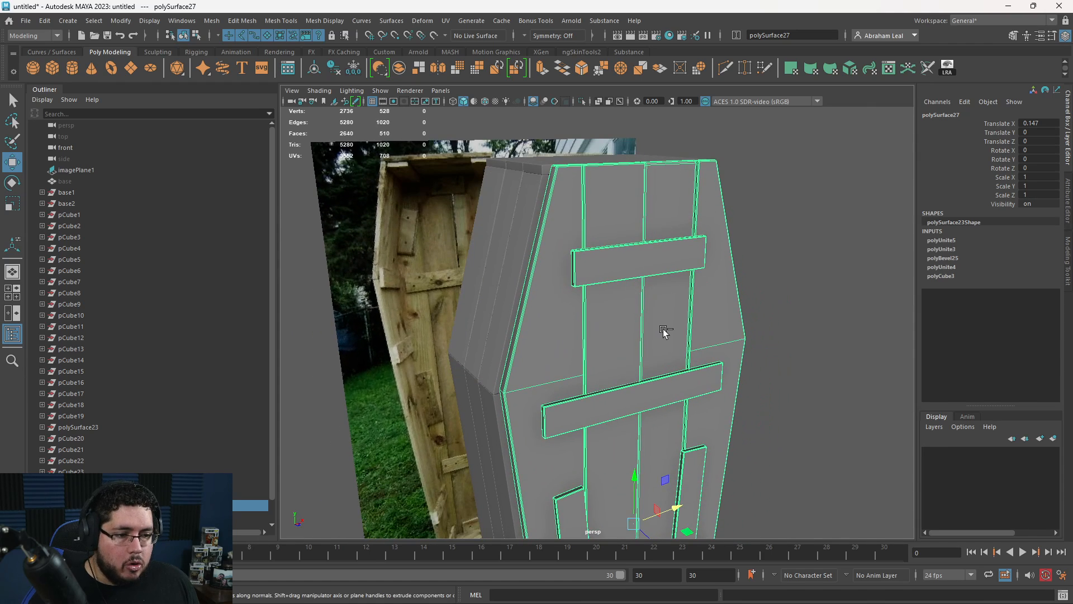
Undo the lid's sideways moves back to its place beside the coffin at X 13.796.
key("ctrl+z")
key("ctrl+z")
key("ctrl+z")
key("ctrl+z")
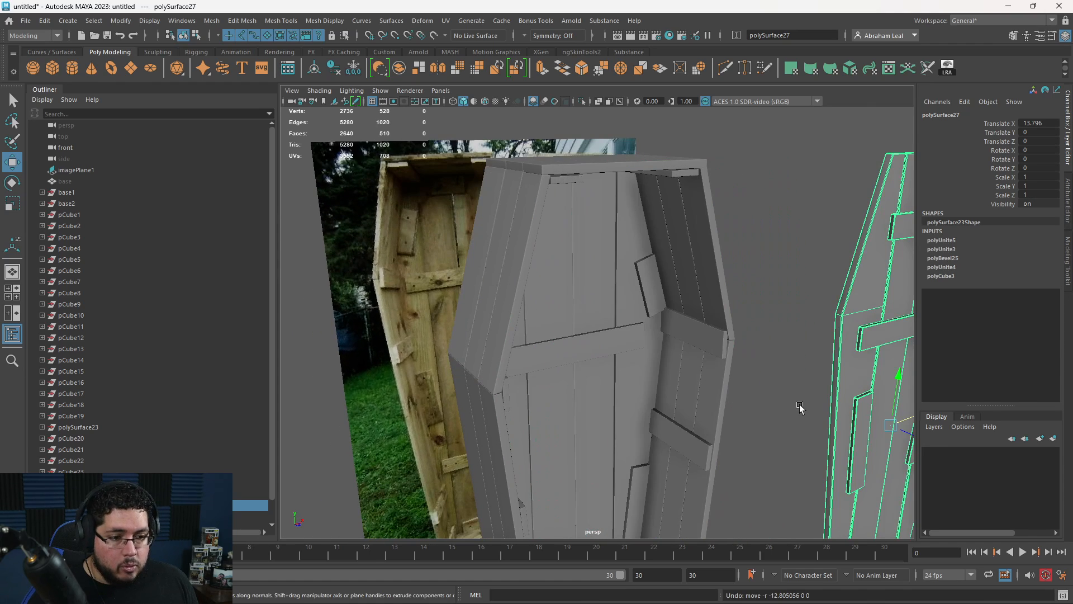
middle_click_drag(800, 407, 679, 386, "alt")
Undo further, back through combining the coffin body, to its separate selected pieces.
key("ctrl+z")
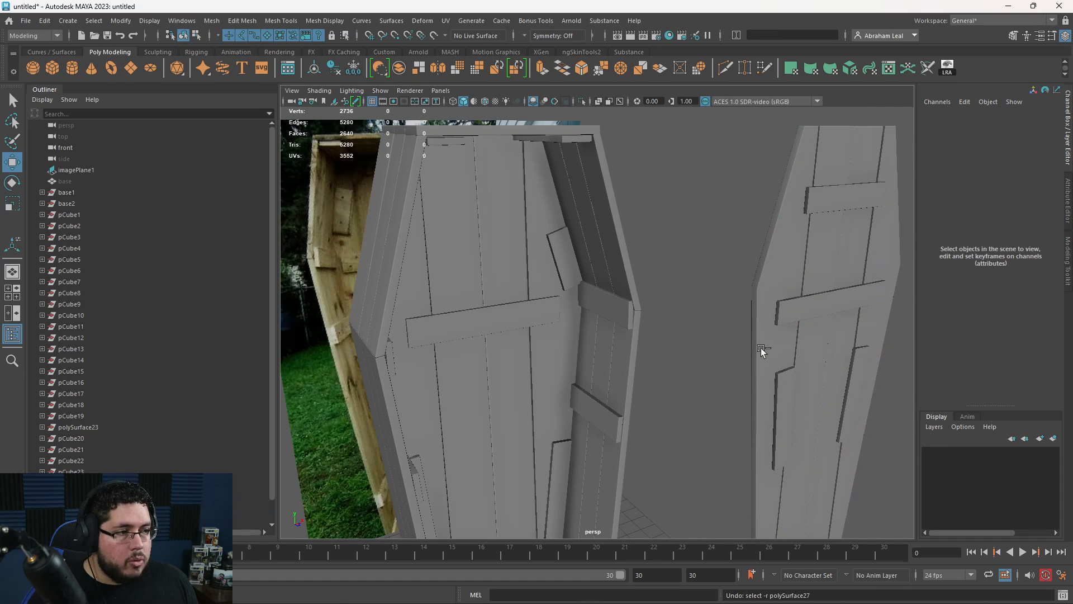
key("ctrl+z")
key("ctrl+z")
key("ctrl+z")
key("ctrl+z")
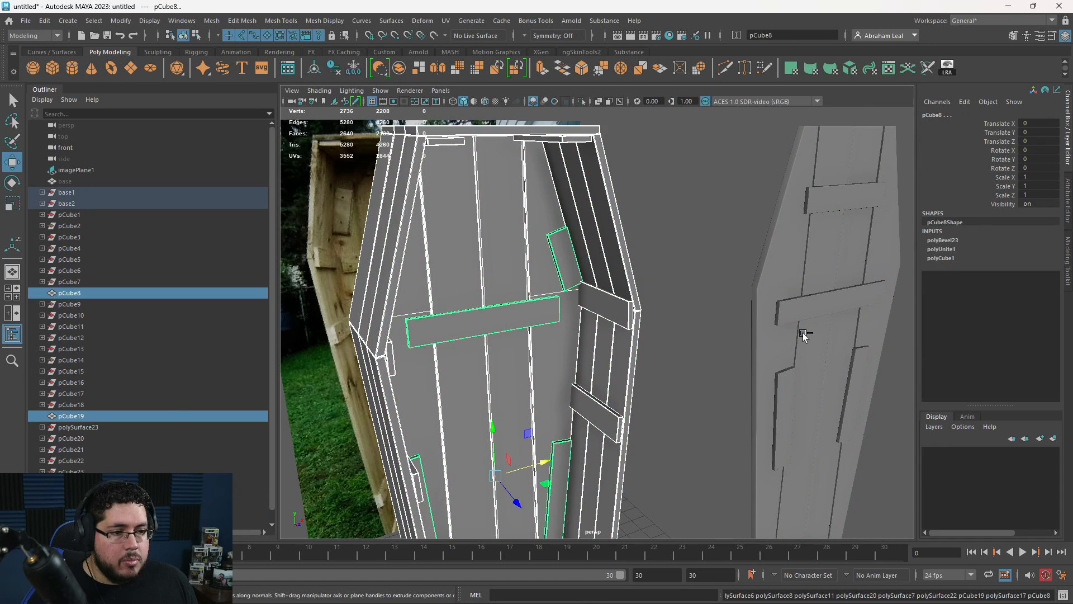
Create a polygon disc for a nail head, using the nailed planks of the reference photo in the front view as the guide.
left_click(715, 354)
key("space")
left_click_drag(717, 371, 723, 386)
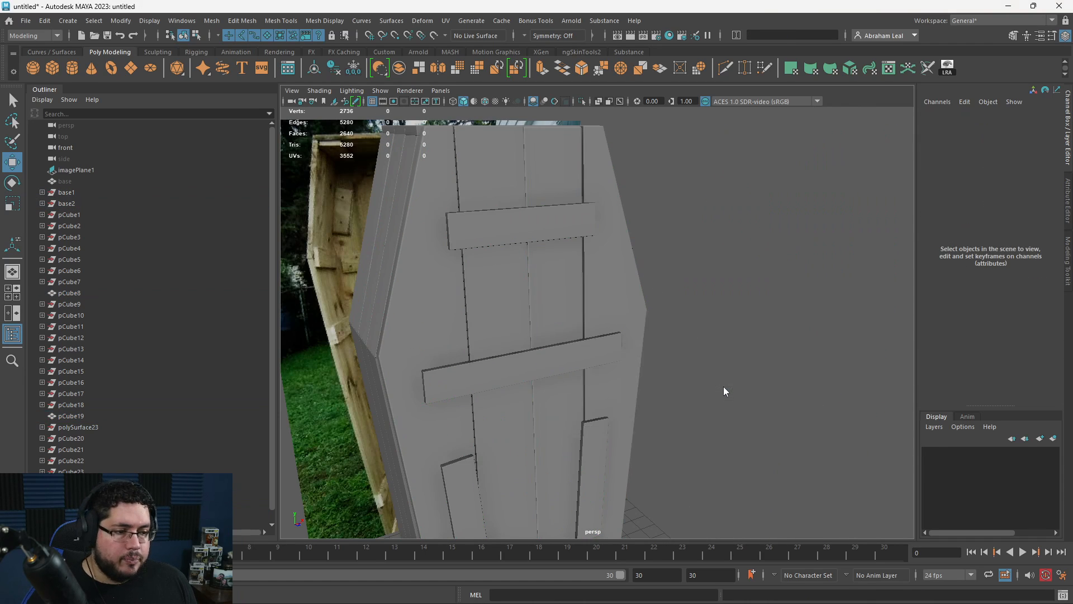
scroll(696, 341, "up", 4)
middle_click_drag(711, 306, 639, 438, "alt")
scroll(674, 330, "up", 5)
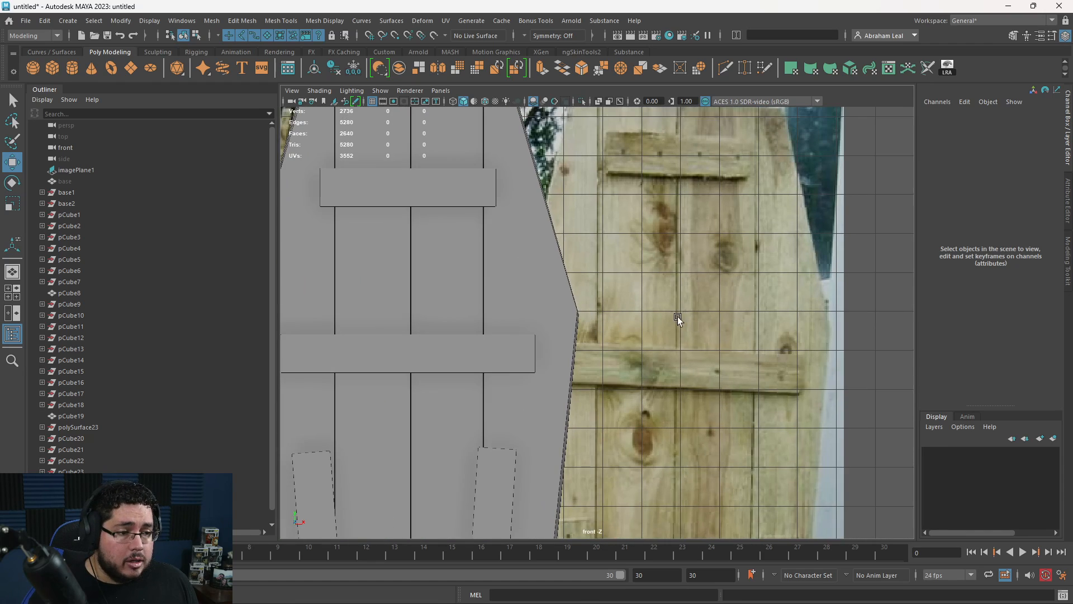
middle_click_drag(677, 317, 600, 380, "alt")
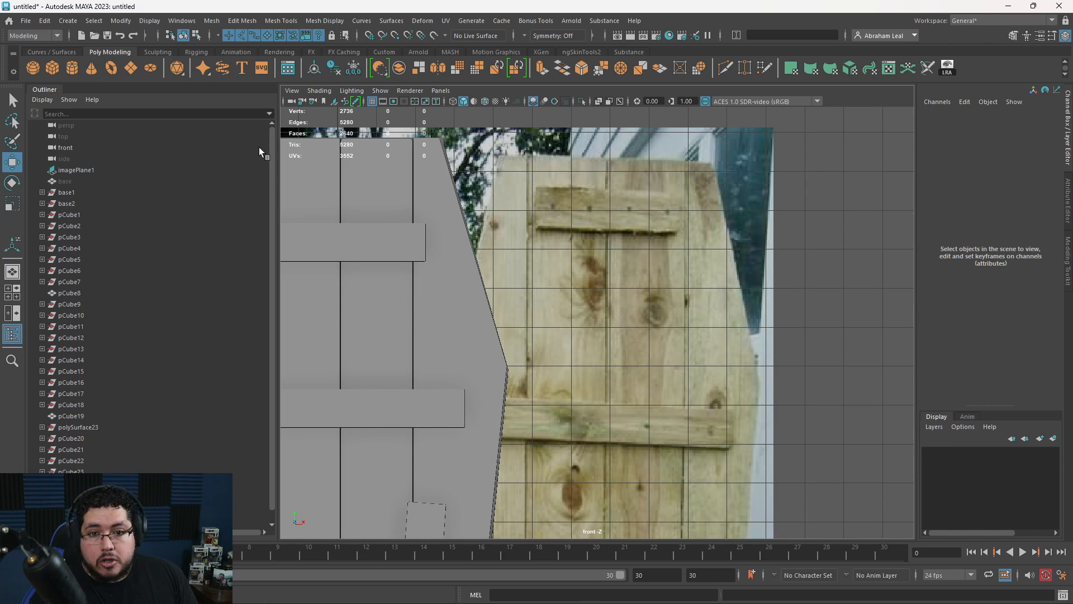
left_click(157, 69)
scroll(559, 414, "down", 3)
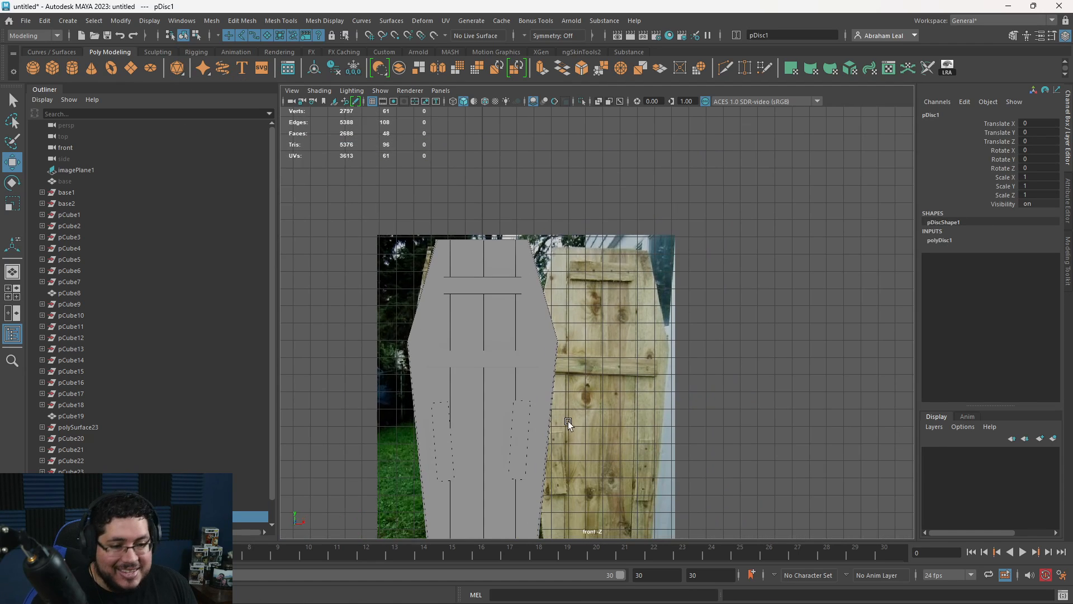
Isolate the new disc in the perspective view.
middle_click_drag(568, 422, 581, 317, "alt")
key("space")
left_click_drag(585, 319, 585, 291)
left_click_drag(585, 319, 625, 397, "alt")
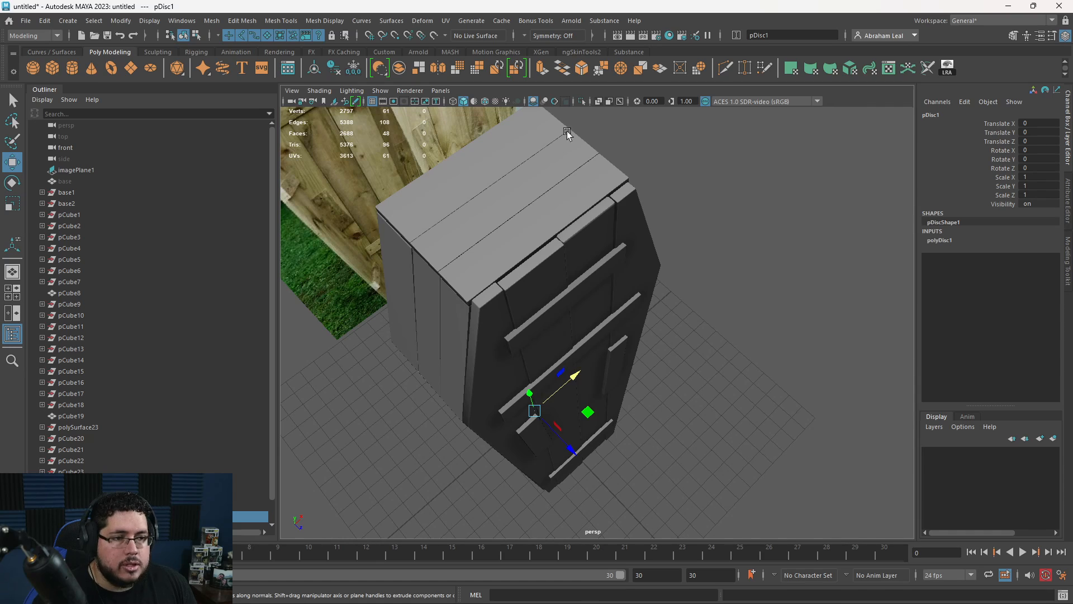
left_click(581, 102)
scroll(576, 407, "up", 6)
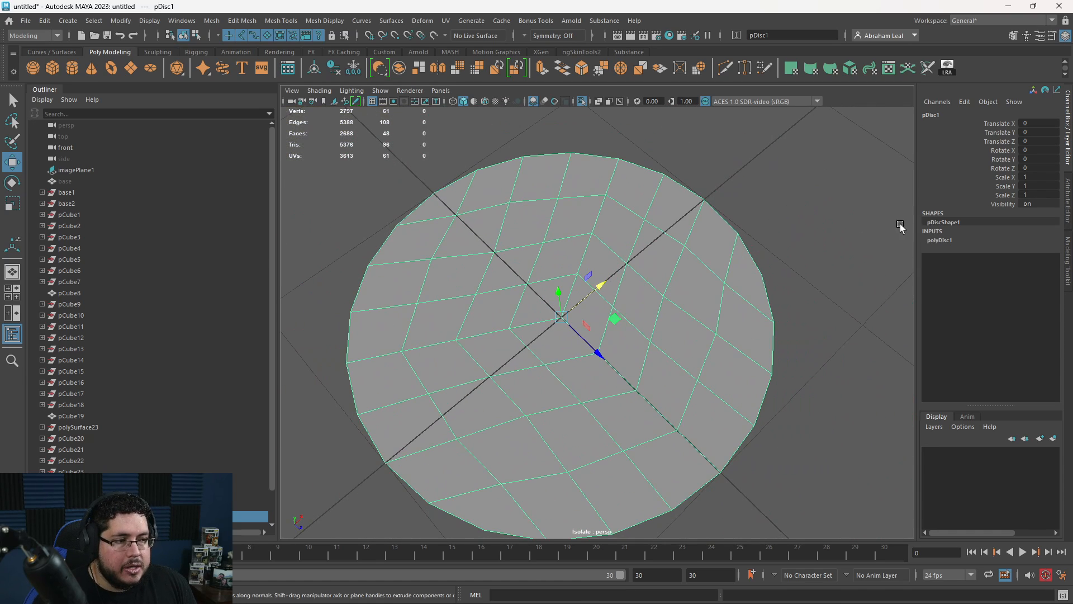
Reduce the disc's subdivisions to leave a simple hexagon of three faces.
left_click(931, 242)
left_click(997, 267)
middle_click_drag(897, 301, 845, 307)
key("w")
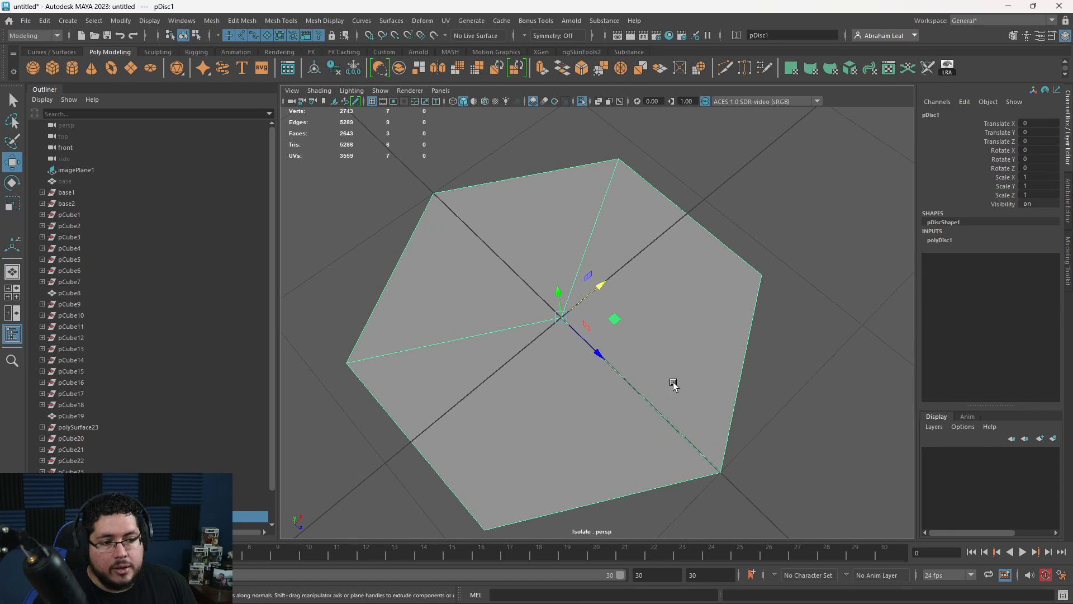
left_click_drag(673, 383, 650, 356, "alt")
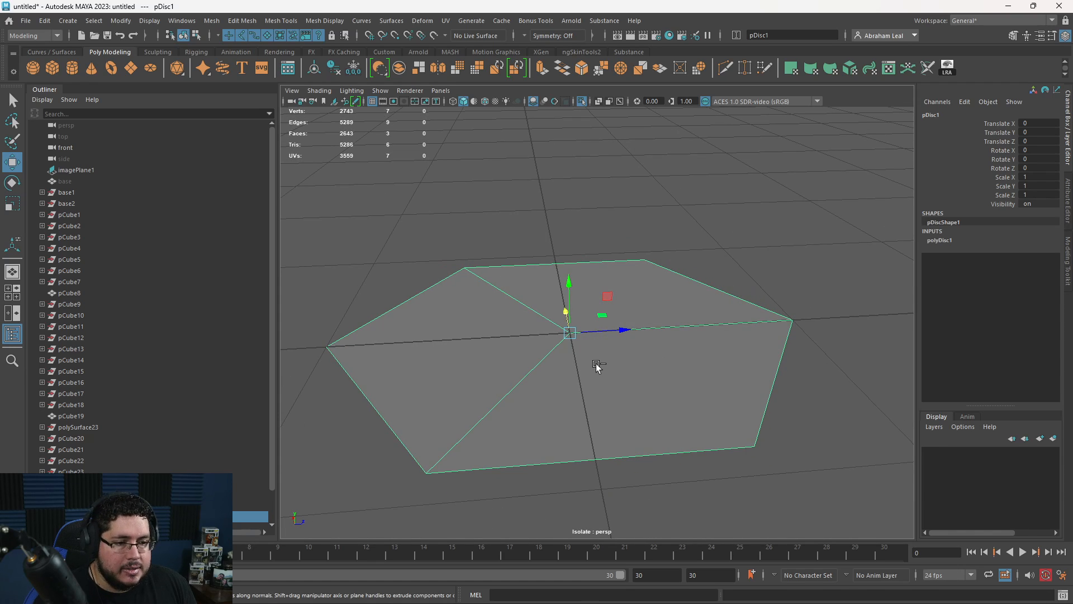
left_click_drag(517, 325, 635, 322, "alt")
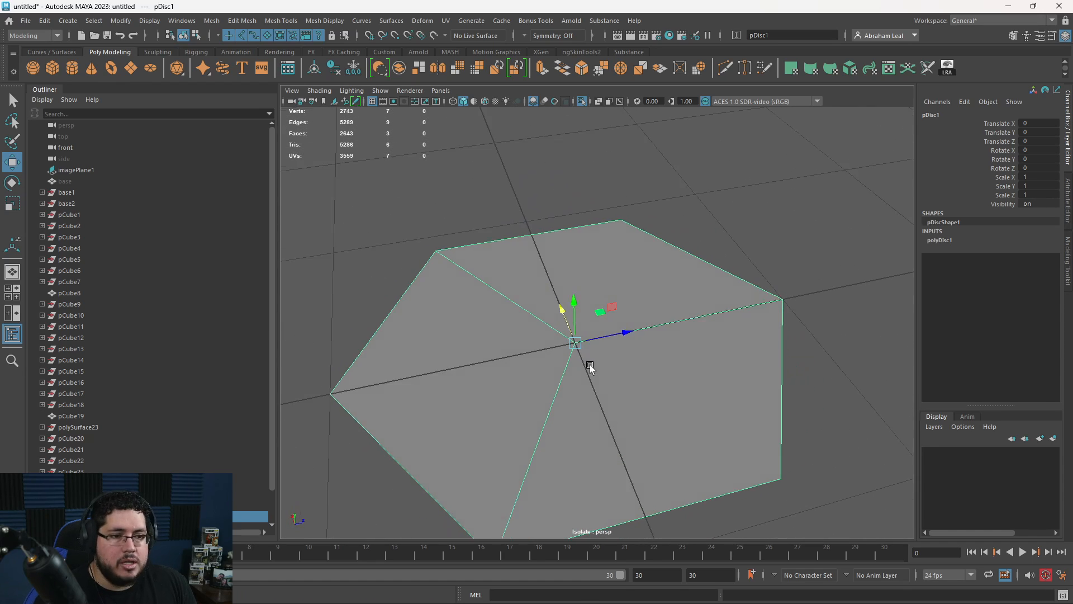
Extrude the hexagon's faces slightly upward to give the nail head a thin thickness.
left_click_drag(589, 364, 547, 350, "alt")
key("ctrl+e")
key("w")
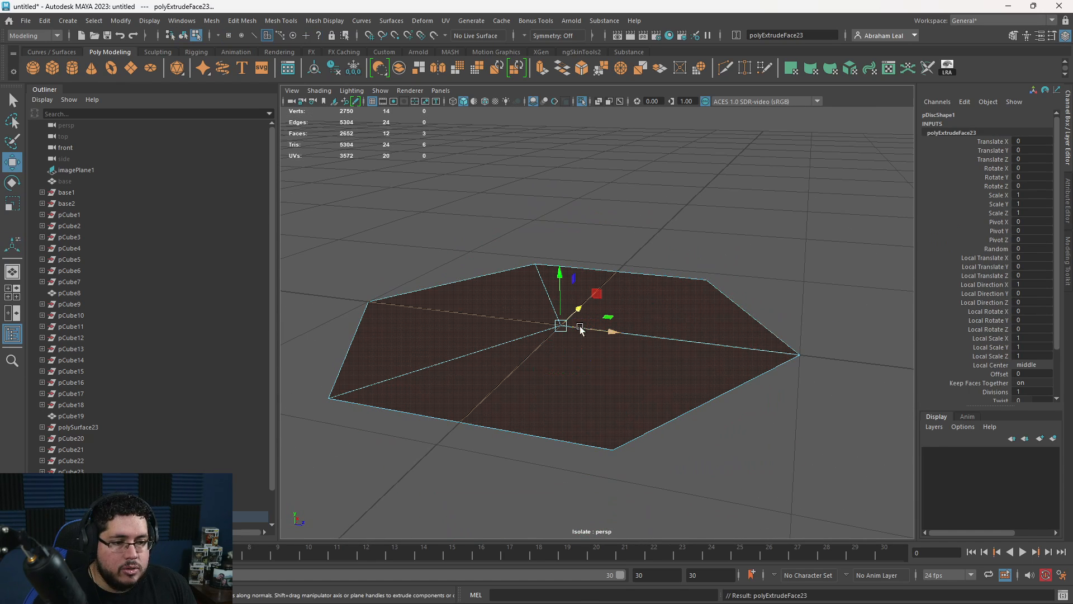
left_click_drag(558, 274, 556, 258)
left_click_drag(570, 356, 569, 256, "alt")
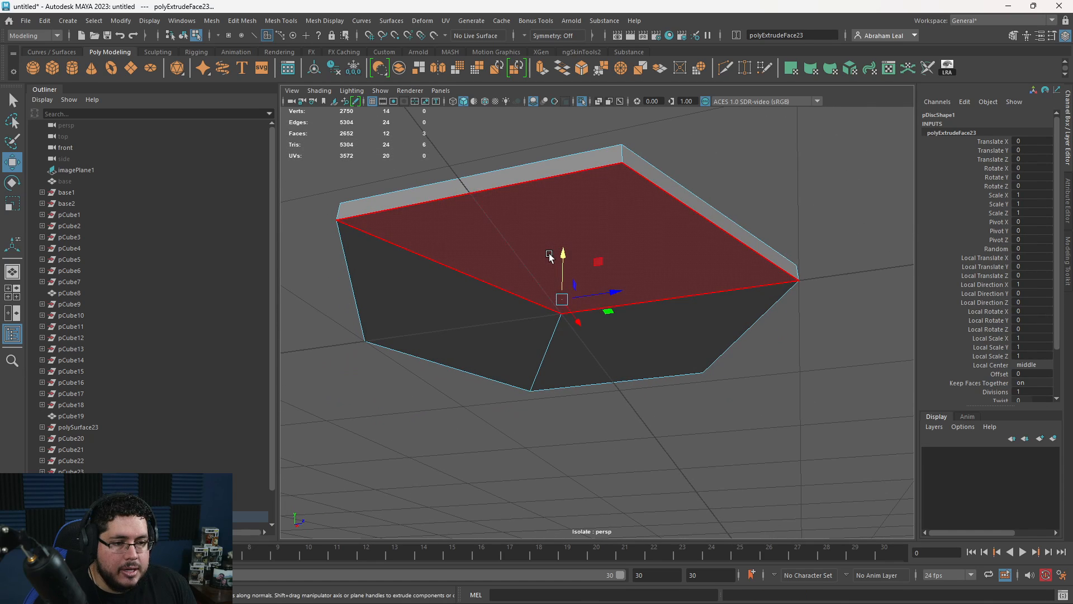
Delete the three underside faces of the hexagonal slab and return to object selection.
left_click(549, 253)
left_click(475, 329, "shift")
left_click(578, 358, "shift")
key("Delete")
left_click_drag(578, 357, 582, 395, "alt")
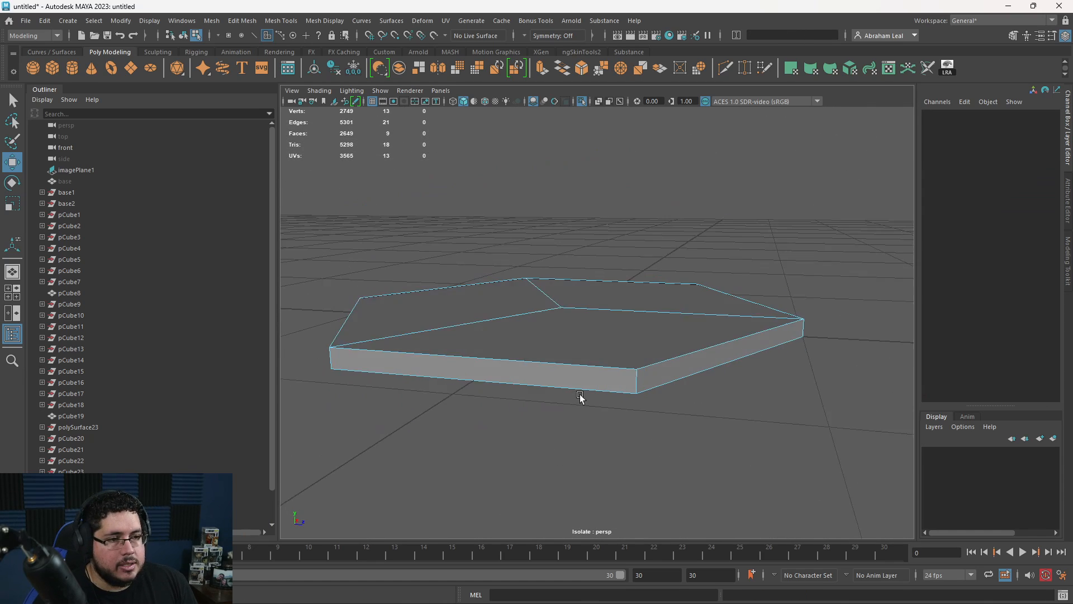
right_click_drag(586, 285, 613, 291)
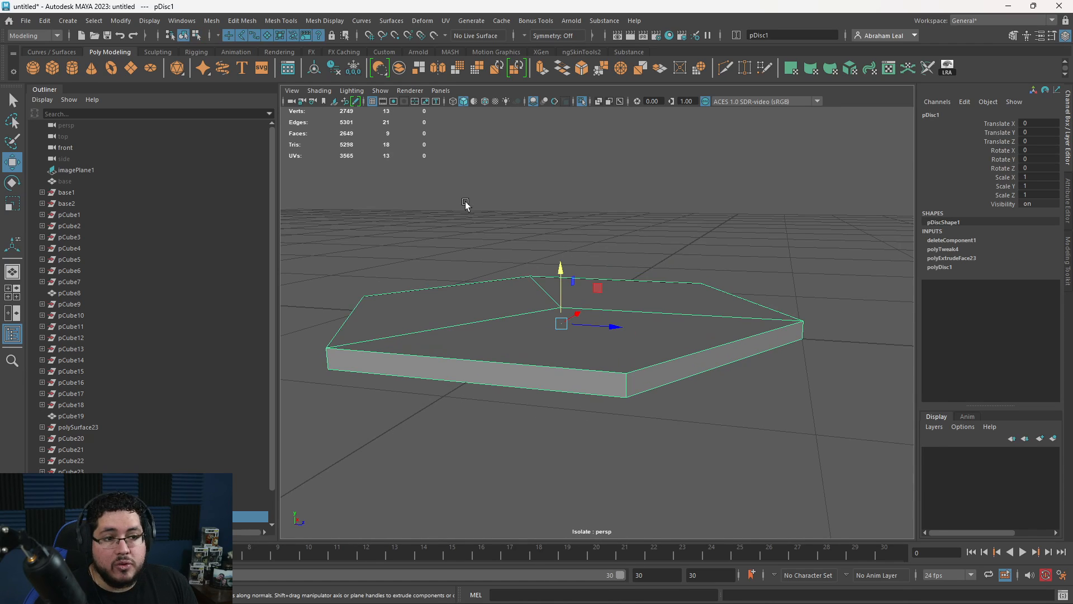
Try to bevel only part of the slab's upper rim edges.
right_click_drag(539, 359, 529, 253)
double_click(494, 361)
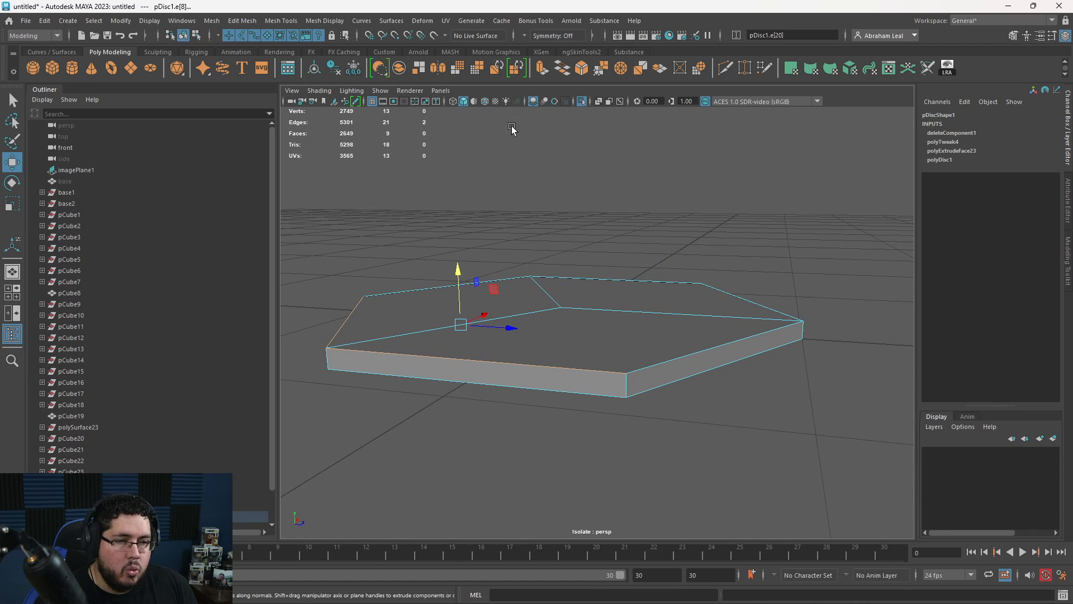
left_click(582, 68)
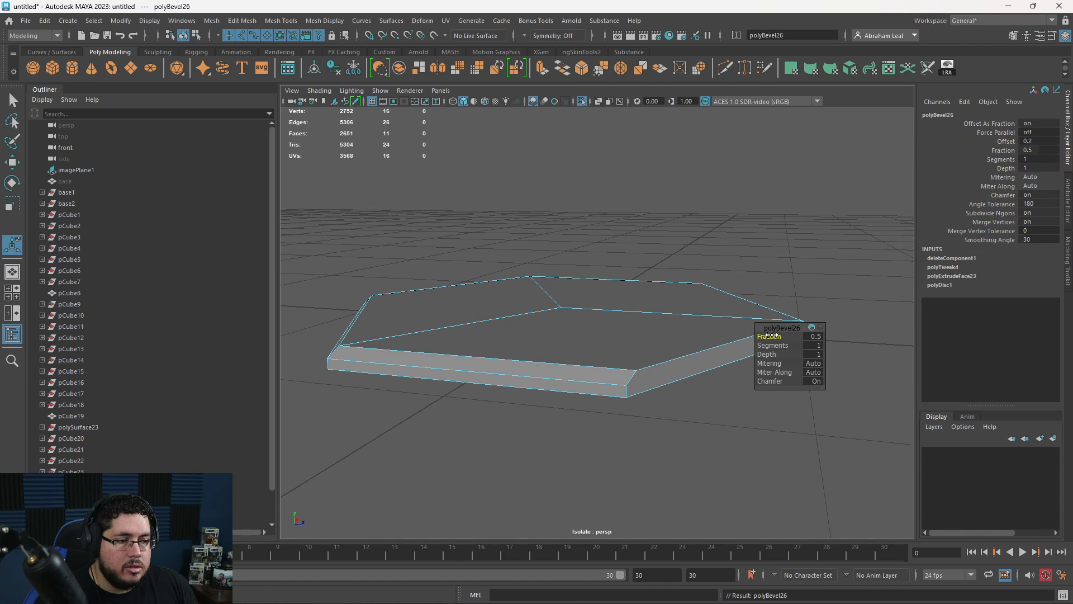
key("ctrl+z")
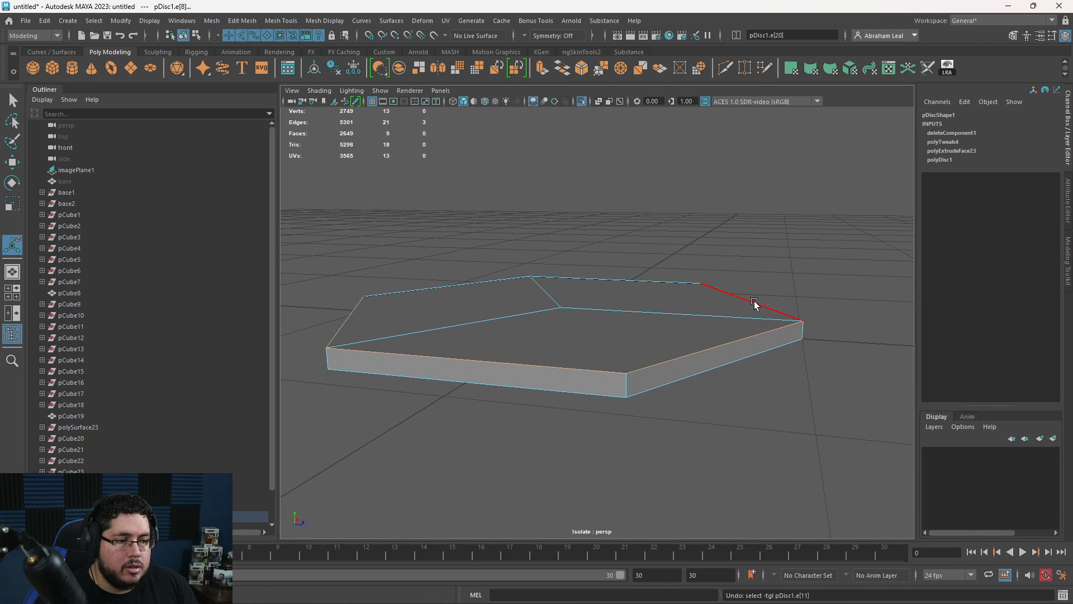
Bevel all the upper rim edges of the slab, reducing the fraction below 0.5 for a narrow chamfer.
left_click(632, 281, "shift")
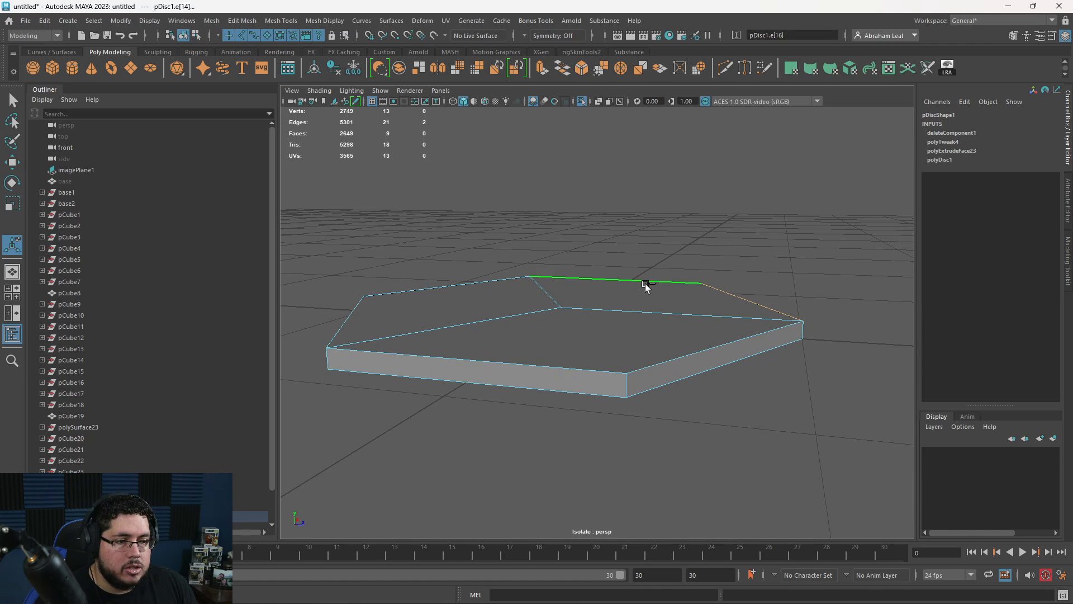
left_click(413, 290, "shift")
key("ctrl+b")
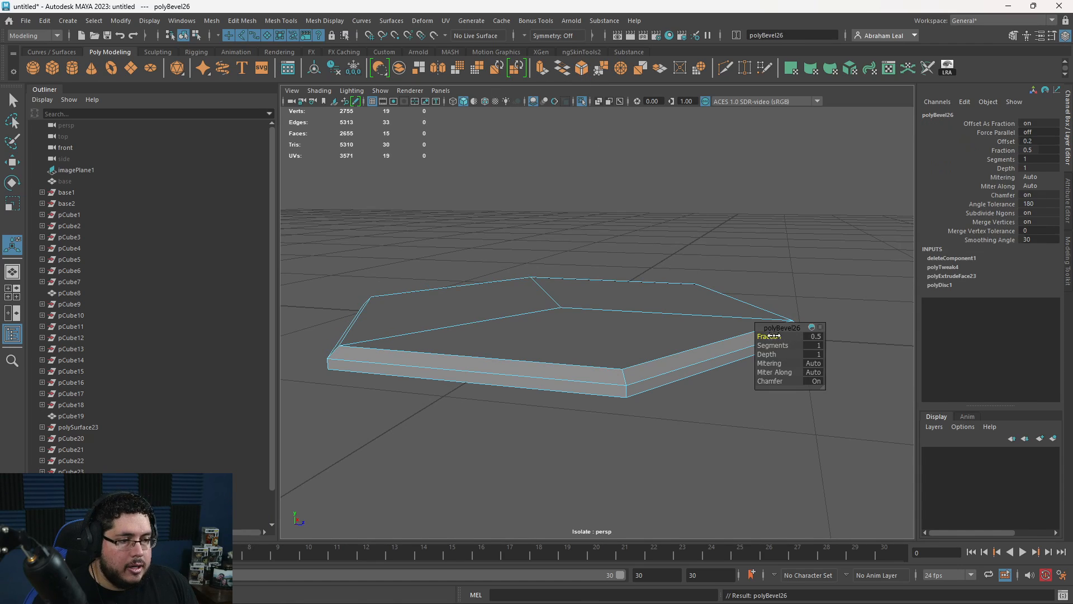
left_click_drag(775, 336, 755, 335)
key("q")
right_click_drag(690, 328, 717, 288)
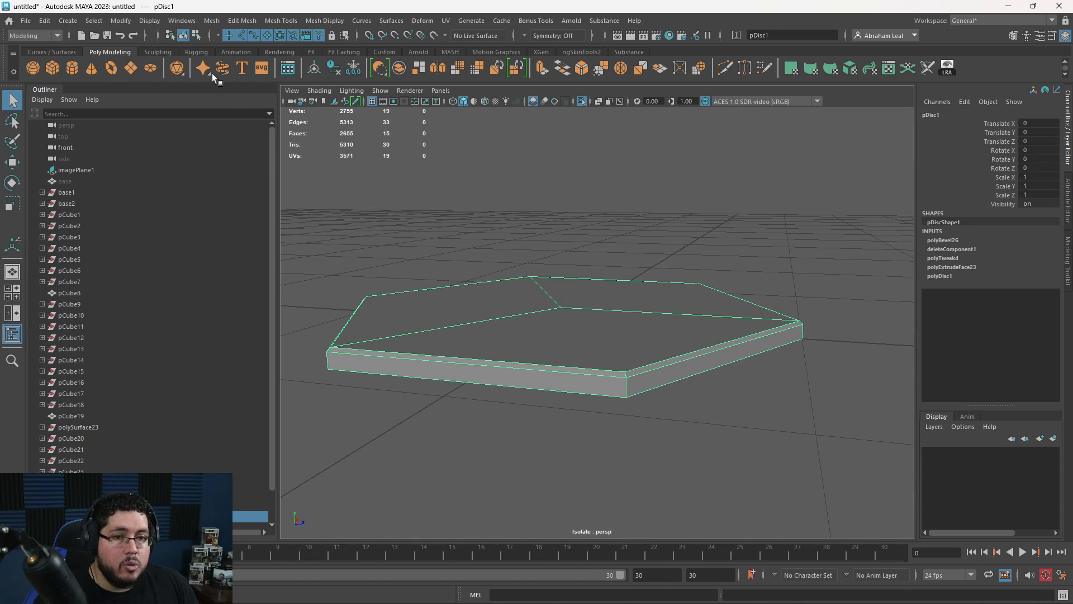
Smooth the beveled slab with one division to round its outline.
left_click(212, 20)
left_click(245, 155)
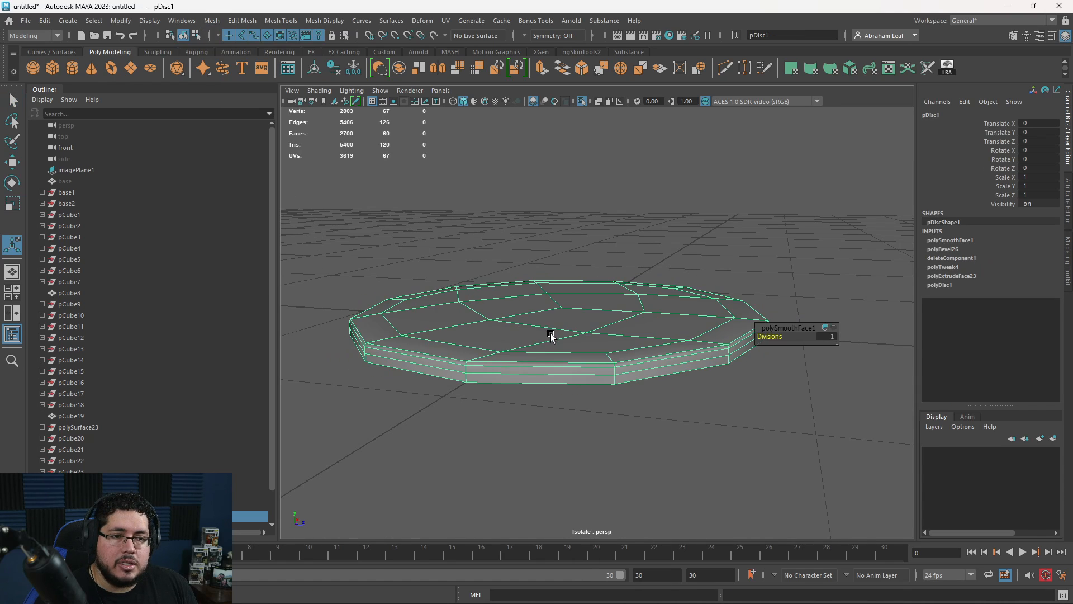
left_click_drag(551, 335, 540, 371, "alt")
left_click_drag(503, 215, 520, 284, "alt")
left_click(780, 245)
scroll(641, 364, "down", 6)
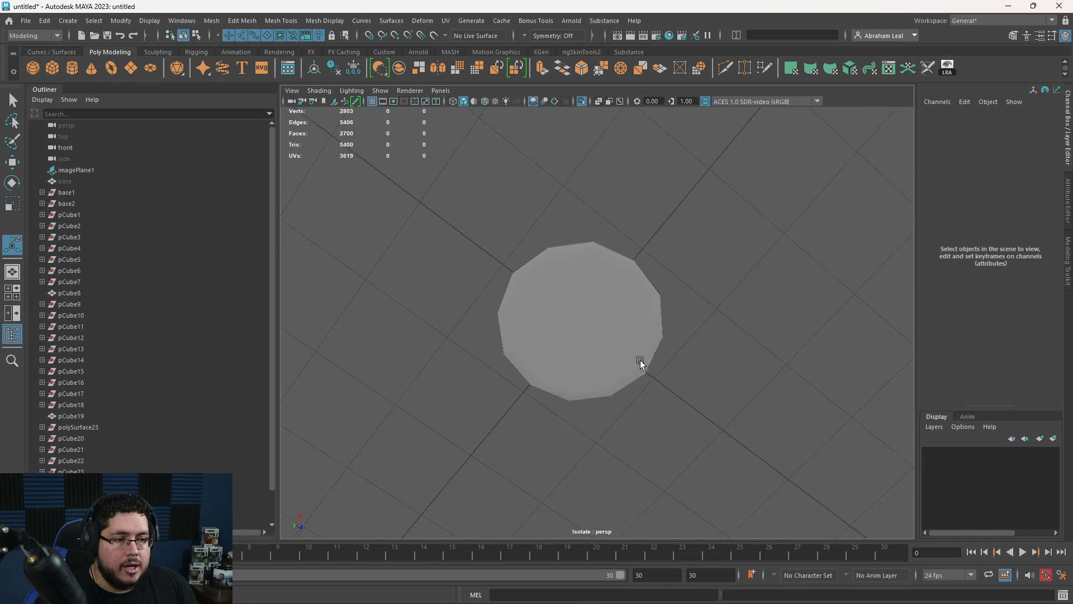
scroll(641, 392, "up", 3)
left_click_drag(641, 392, 558, 311, "alt")
scroll(557, 311, "up", 4)
left_click(557, 311)
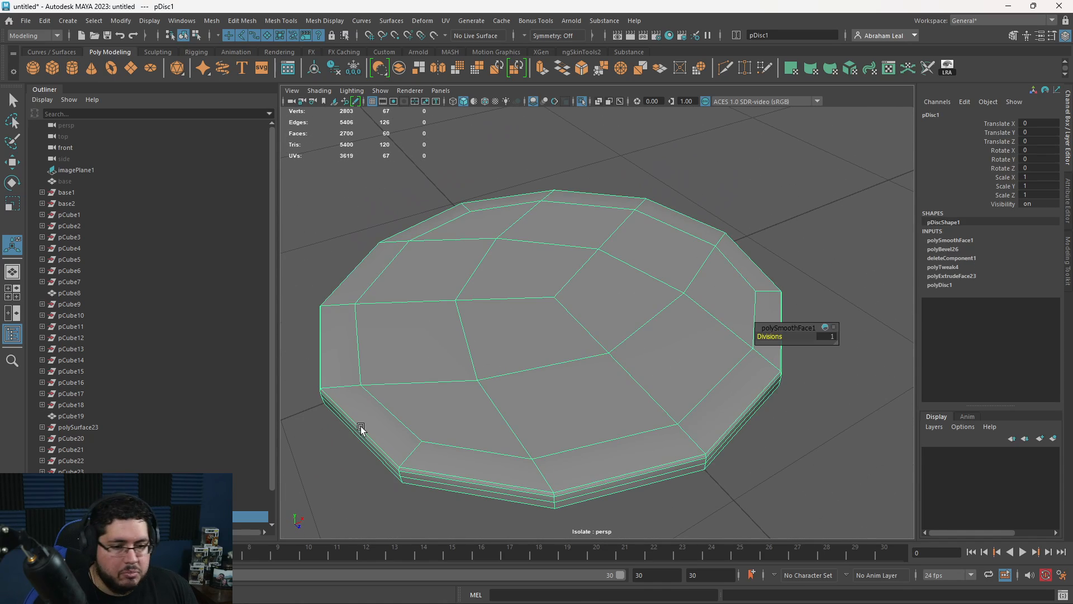
Delete the middle edge loop running around the disc's side.
left_click_drag(360, 428, 606, 397, "alt")
scroll(606, 397, "down", 4)
key("r")
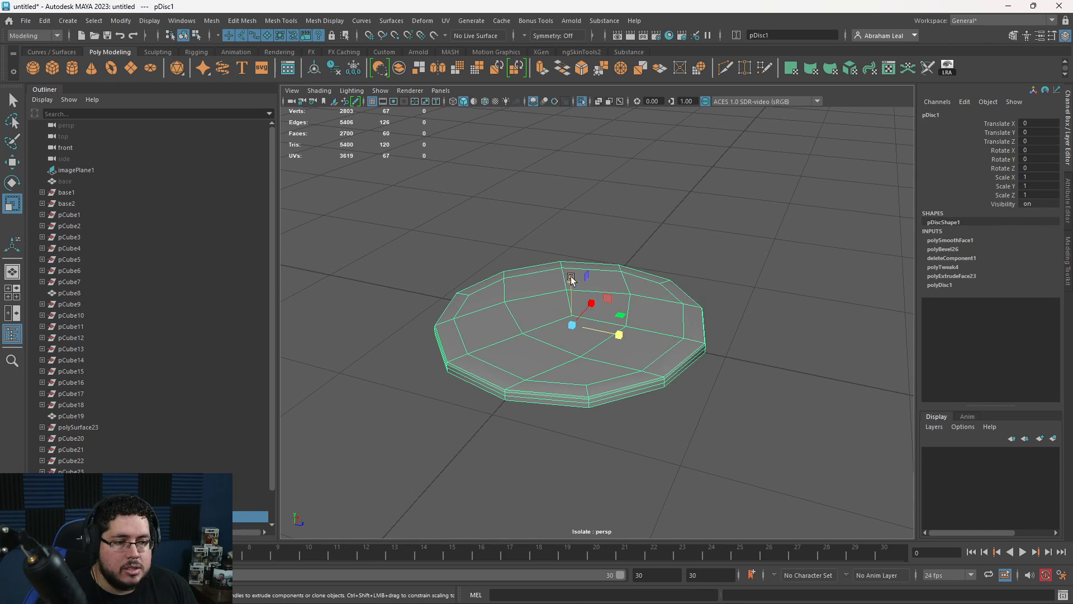
left_click_drag(571, 279, 546, 331, "alt")
key("F10")
double_click(467, 343)
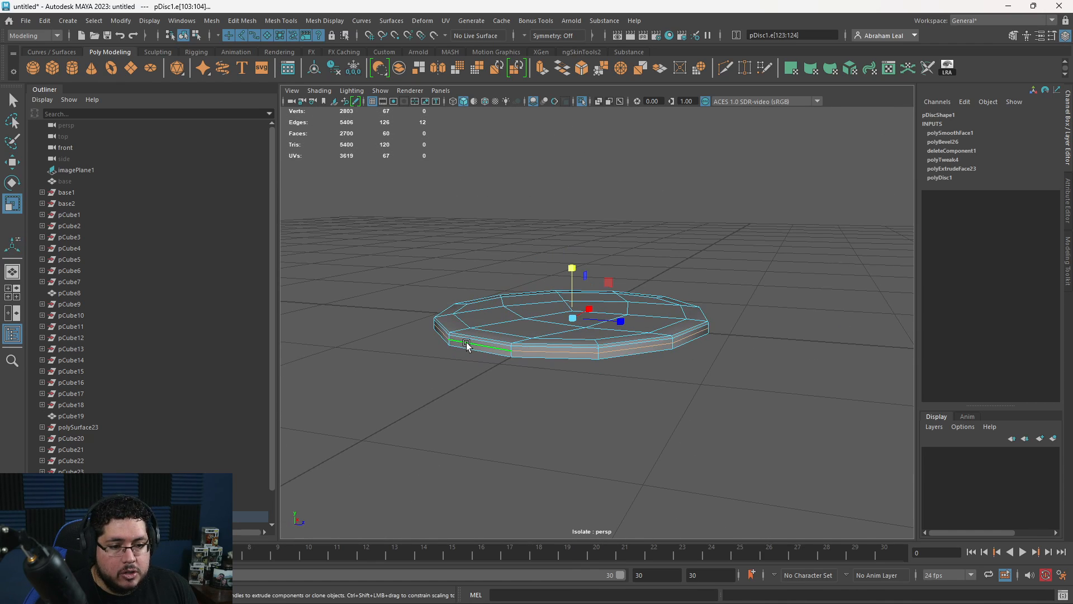
key("Delete")
Return to object selection and scale the disc's height to about 1.117 in Y.
left_click_drag(597, 406, 594, 424, "alt")
right_click_drag(608, 386, 662, 282)
left_click(675, 240)
left_click(661, 287)
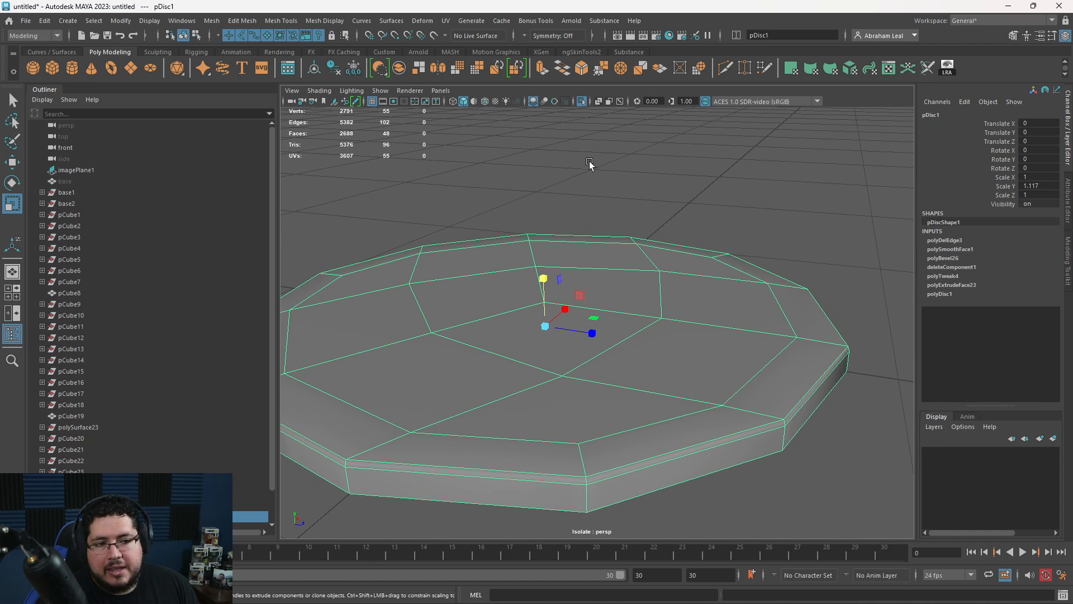
End the isolation and move the disc in front of the coffin lid, to about 4.532 in Z.
left_click(584, 102)
right_click_drag(656, 363, 443, 250, "alt")
left_click_drag(612, 327, 675, 333, "alt")
key("w")
left_click_drag(740, 324, 741, 324)
middle_click_drag(741, 324, 620, 371, "alt")
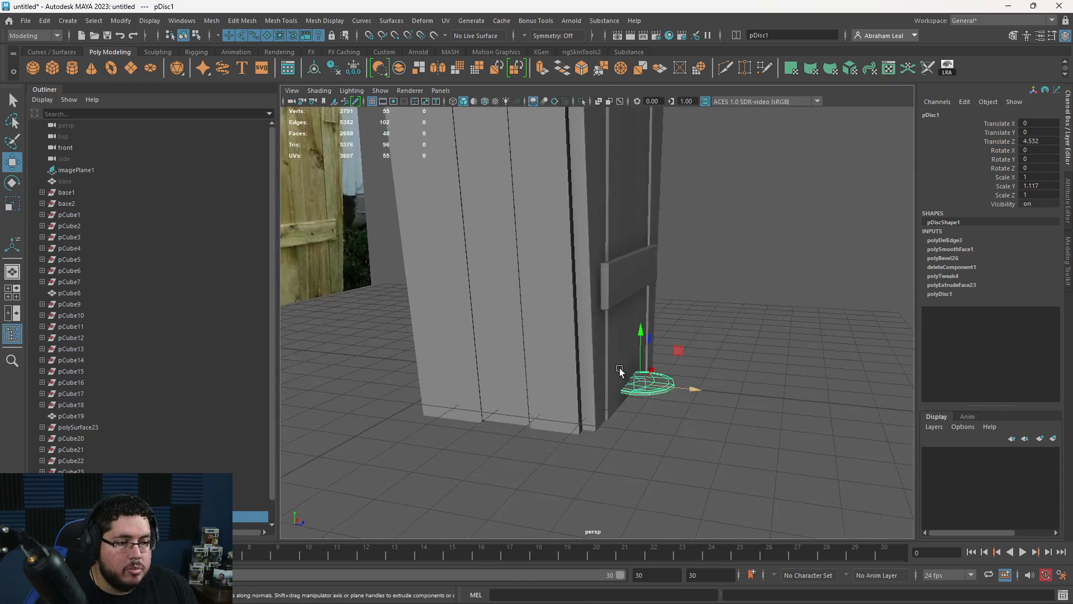
left_click_drag(621, 371, 591, 357, "alt")
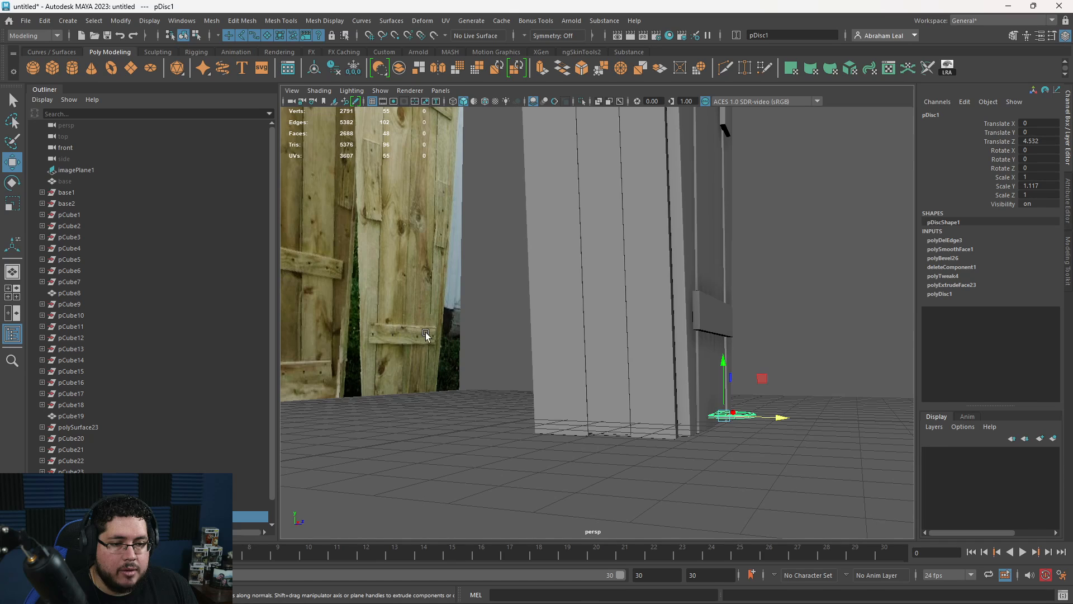
Raise the disc to about 3.063 in Y and set its X rotation to 90.
middle_click_drag(490, 259, 474, 345, "alt")
left_click_drag(709, 429, 755, 403)
key("r")
key("e")
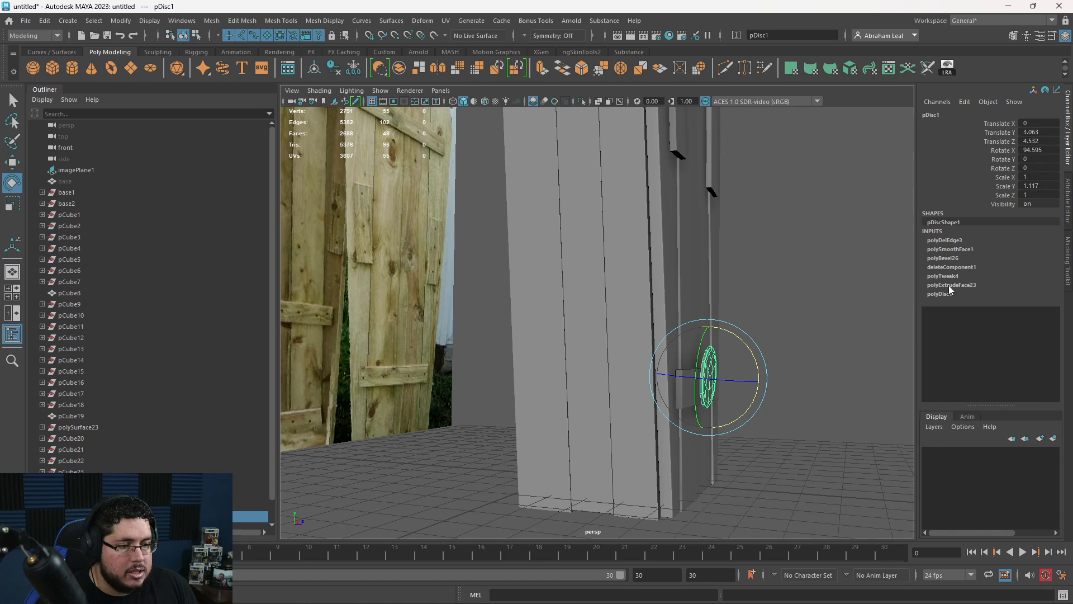
left_click(1037, 149)
type("90")
key("Return")
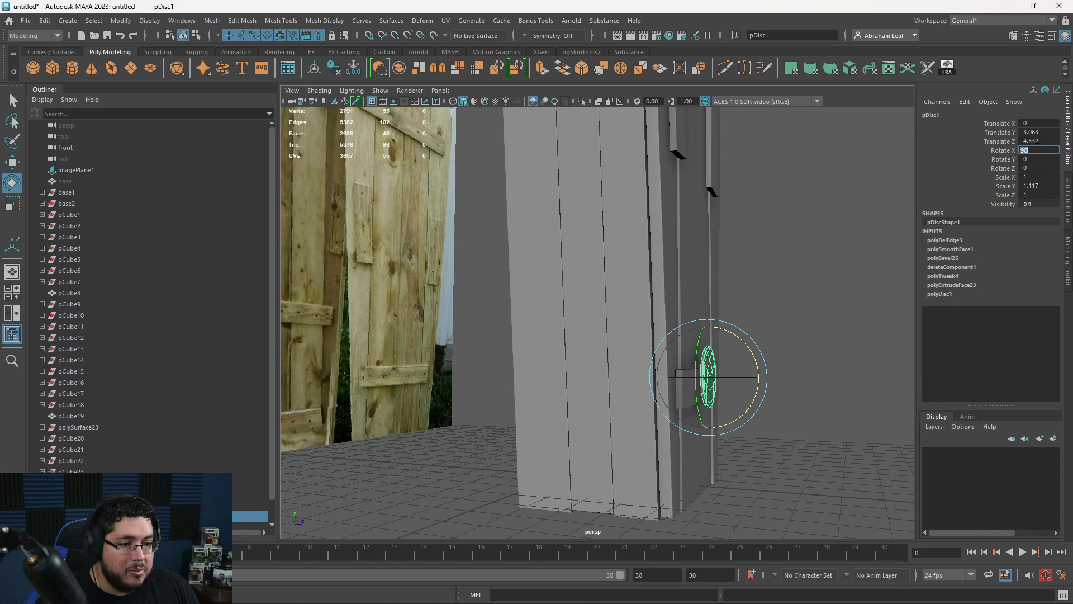
In the wireframe front view, scale the disc to 0.09, 0.1, 0.09 and place it near the left end of the lid's lowest crossboard.
left_click(868, 261)
key("space")
left_click_drag(832, 287, 836, 312)
middle_click_drag(557, 432, 599, 380, "alt")
scroll(599, 380, "up", 5)
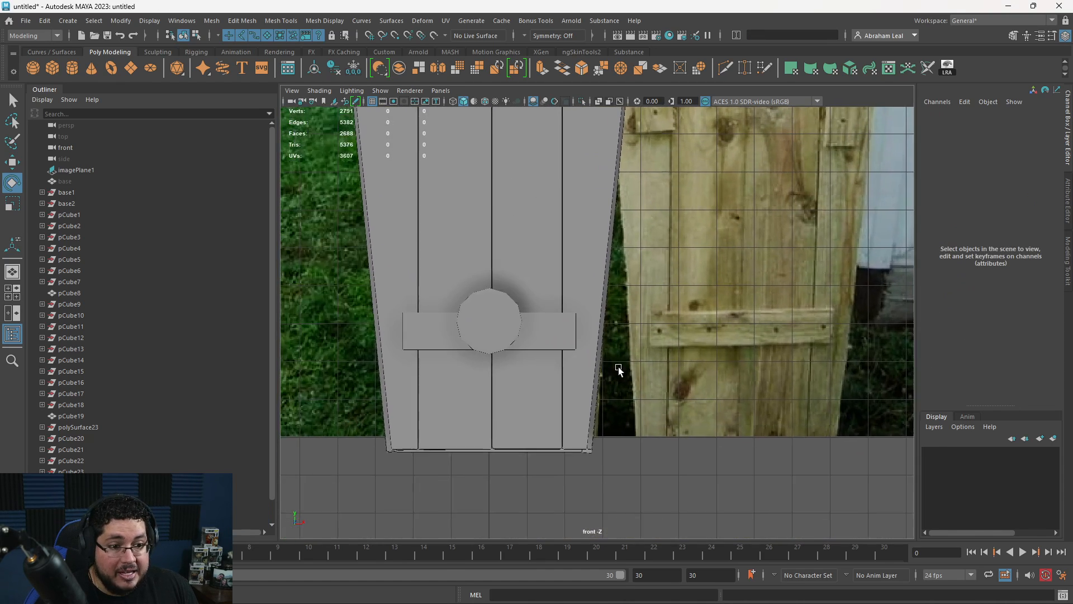
key("4")
left_click(480, 313)
scroll(578, 351, "up", 2)
key("r")
mouse_move(502, 317)
left_mouse_down()
mouse_move(440, 310)
mouse_move(386, 344)
mouse_move(394, 332)
mouse_move(499, 332)
left_mouse_up()
key("w")
key("r")
Duplicate the nail head three times and spread the copies along the lowest crossboard at slightly different heights.
key("ctrl+d")
key("w")
key("ctrl+d")
left_click_drag(574, 328, 618, 336, "ctrl")
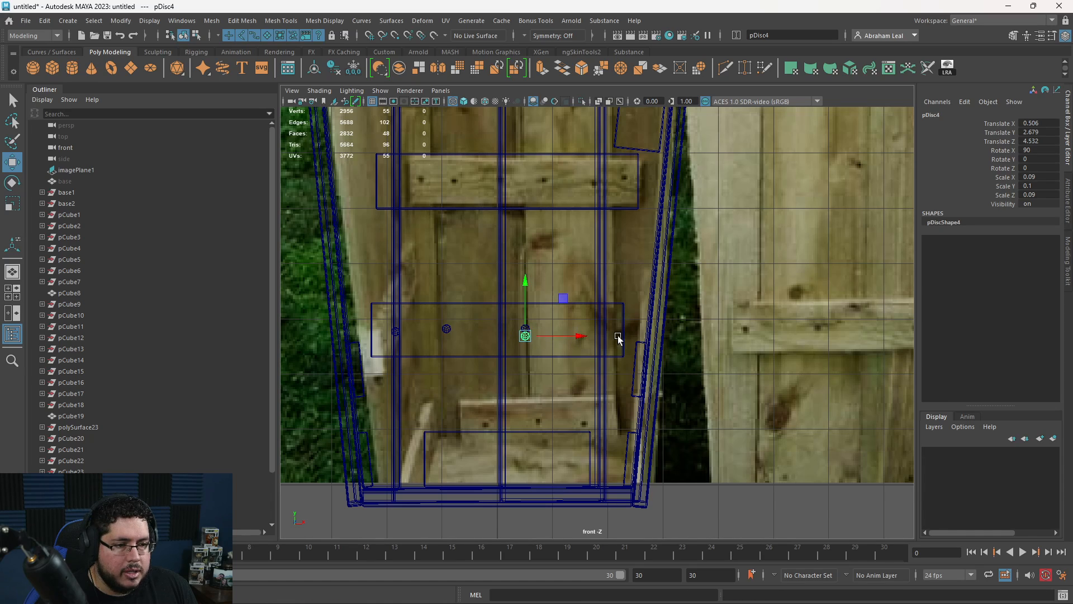
Respace the four nail heads along the lowest crossboard, placing the outer ones at about -2.033 and 2.114 in X.
left_click(526, 331)
left_click(447, 330)
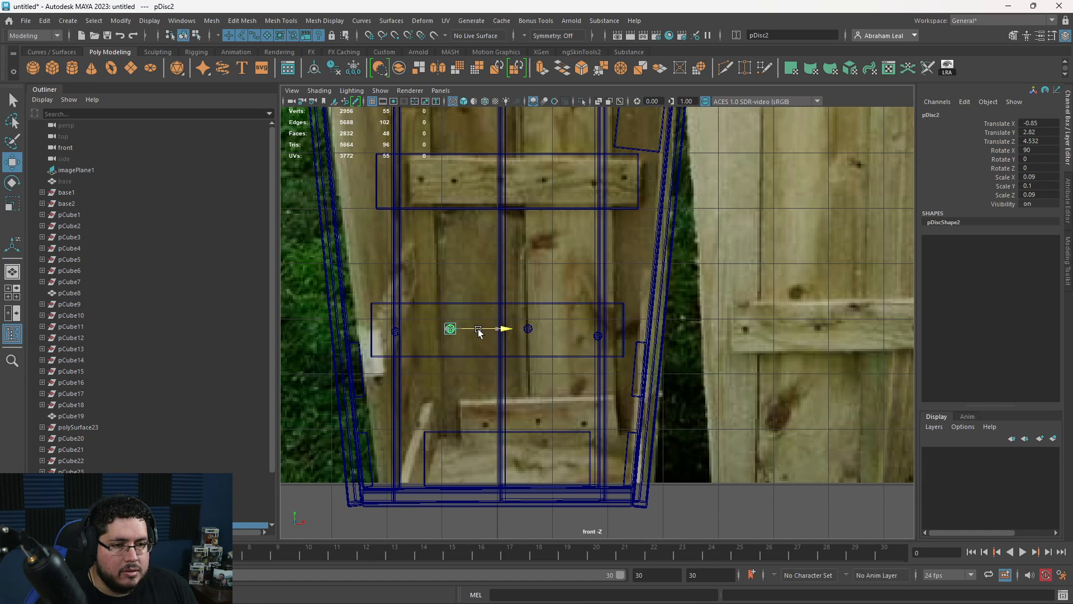
left_click(397, 330)
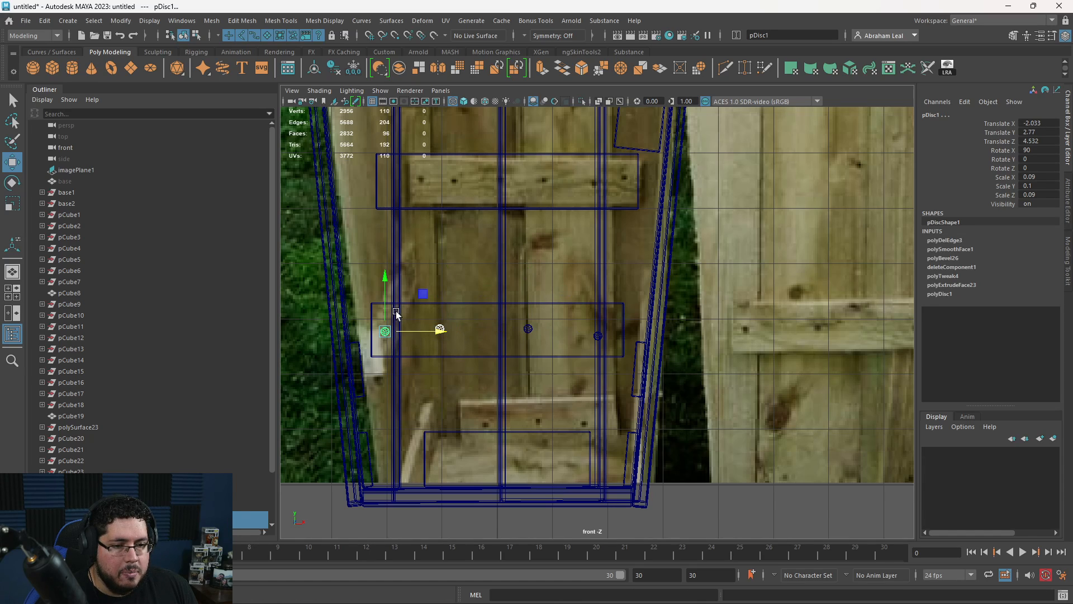
left_click(597, 337)
left_click_drag(634, 336, 646, 335)
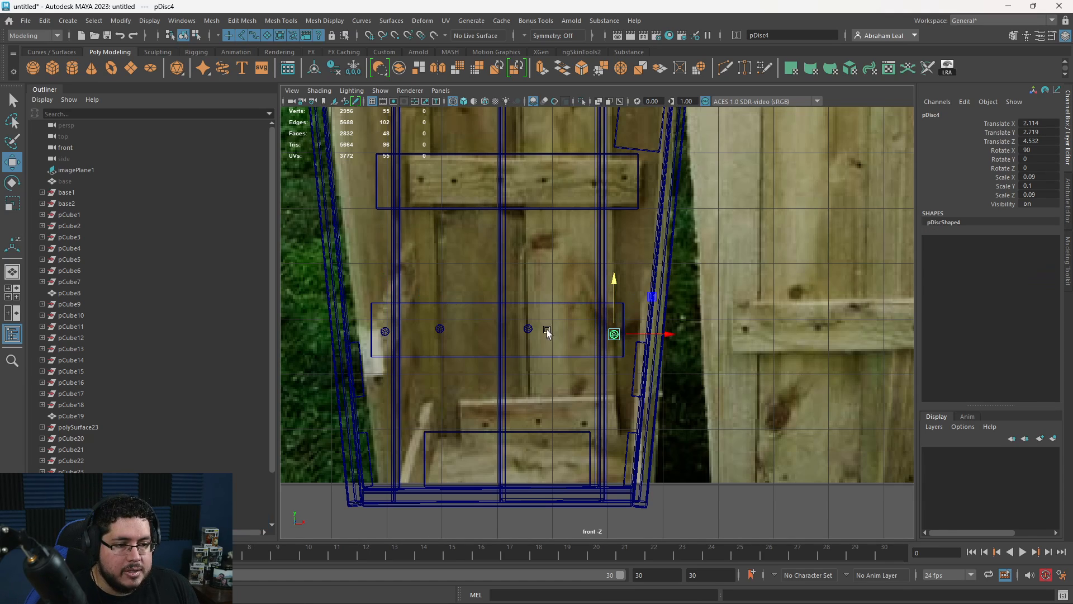
left_click_drag(552, 334, 548, 334)
Duplicate the four nail heads of the lowest crossboard and raise the copies to the wide middle crossboard.
left_click(441, 328)
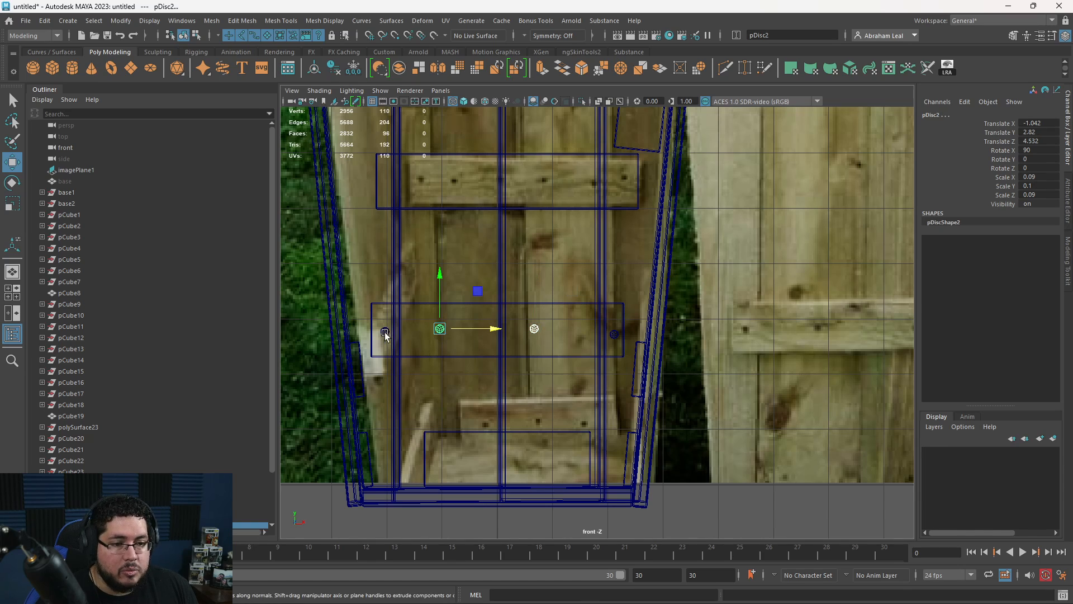
left_click(613, 334)
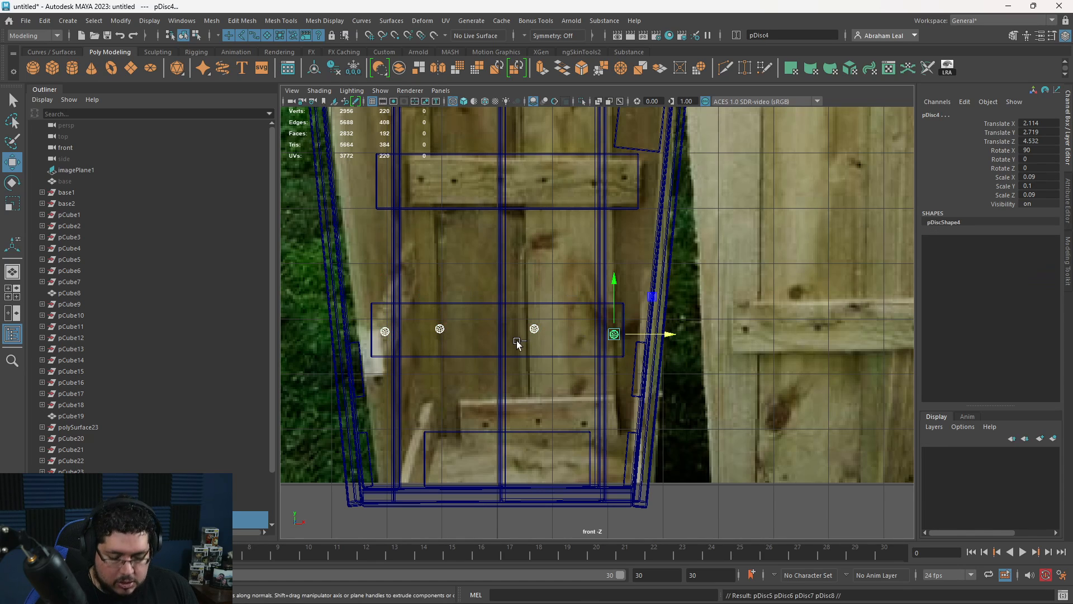
key("4")
key("5")
middle_click_drag(561, 343, 579, 433, "alt")
right_click_drag(580, 433, 519, 335, "alt")
middle_click_drag(518, 335, 493, 444, "alt")
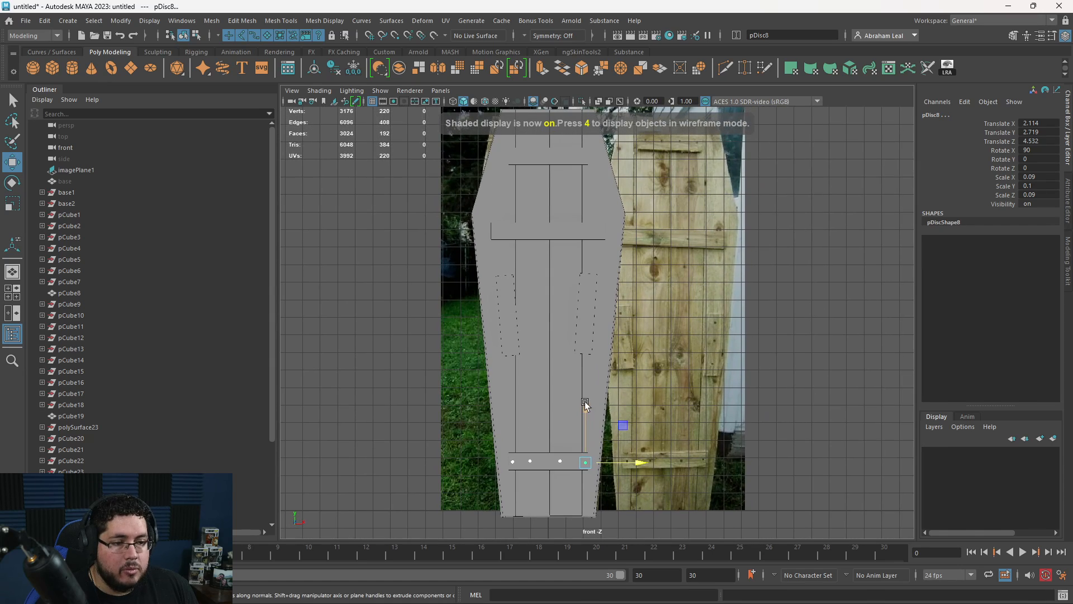
left_click_drag(585, 404, 577, 212)
Fit the copied row onto the middle crossboard at about 15.9 in Y and shift its second nail to about -2.091 in X.
right_click_drag(545, 252, 588, 317, "alt")
middle_click_drag(588, 317, 638, 481, "alt")
right_click_drag(486, 268, 538, 330, "alt")
left_click_drag(649, 319, 650, 309)
left_click_drag(671, 348, 635, 350)
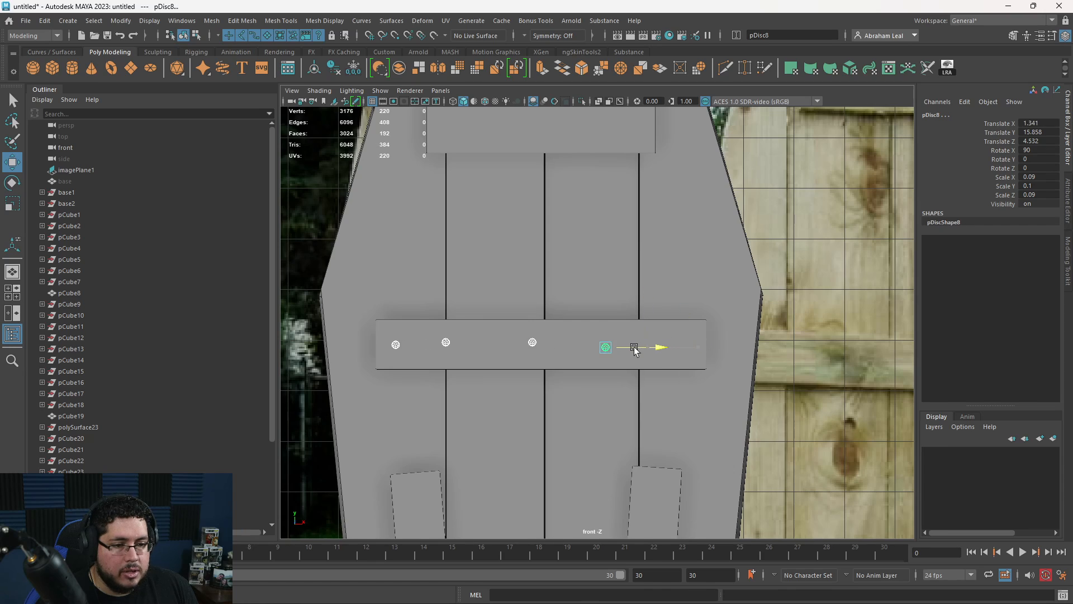
left_click(451, 343)
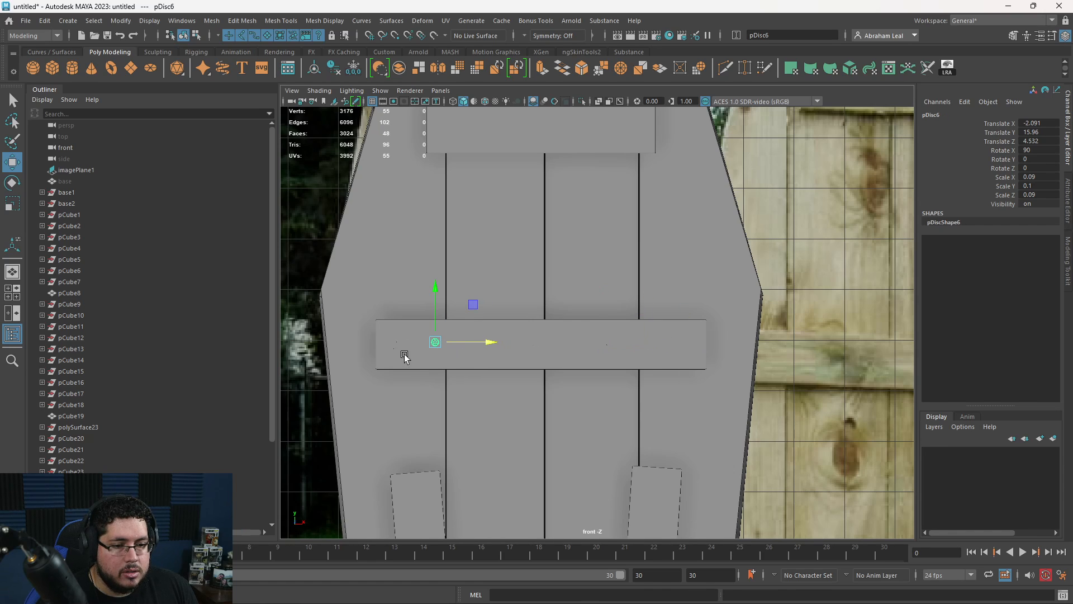
left_click(396, 346)
In the perspective view, select the middle crossboard's four nail heads and push them toward the board, to about 4.407 in Z.
key("space")
left_click_drag(433, 359, 583, 336)
key("f")
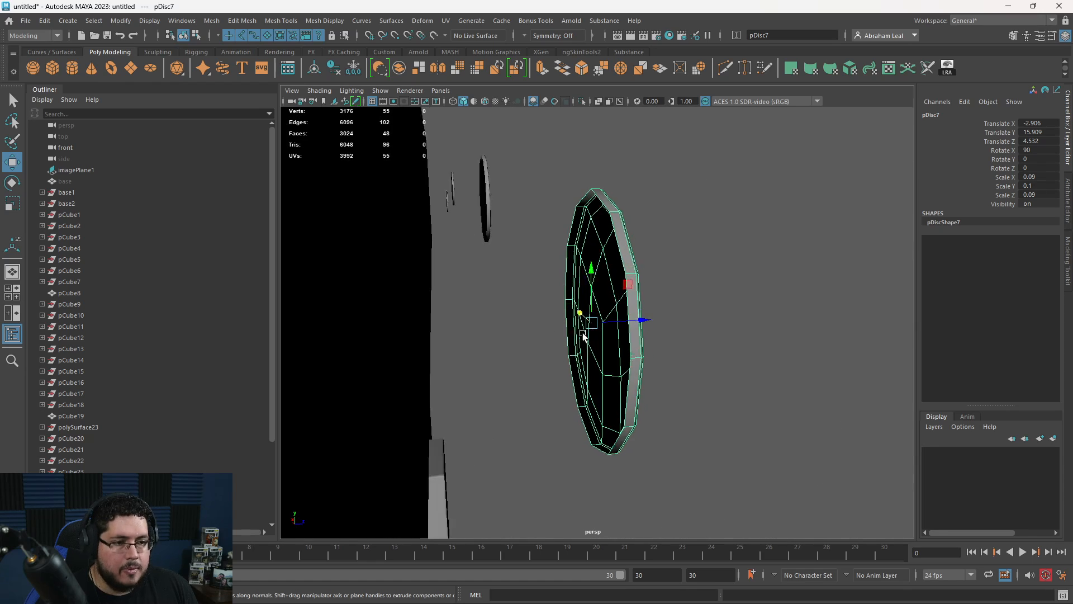
right_click_drag(582, 336, 240, 292, "alt")
left_click_drag(576, 302, 692, 329, "alt")
left_click(688, 301, "shift")
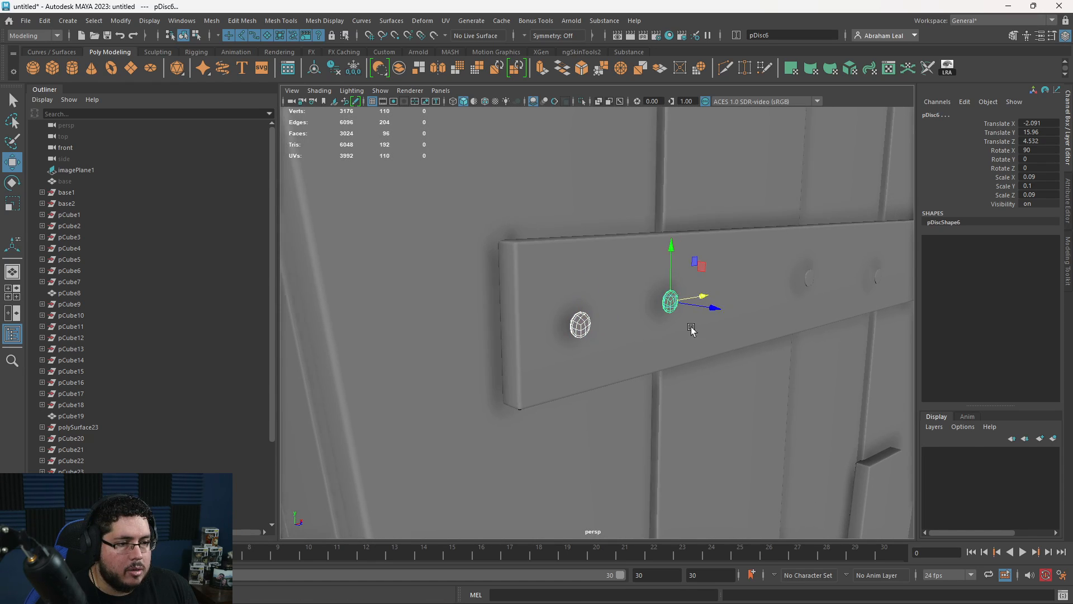
middle_click_drag(691, 329, 557, 321, "alt")
left_click(722, 275, "shift")
left_click(801, 272, "shift")
left_click_drag(682, 306, 742, 298, "alt")
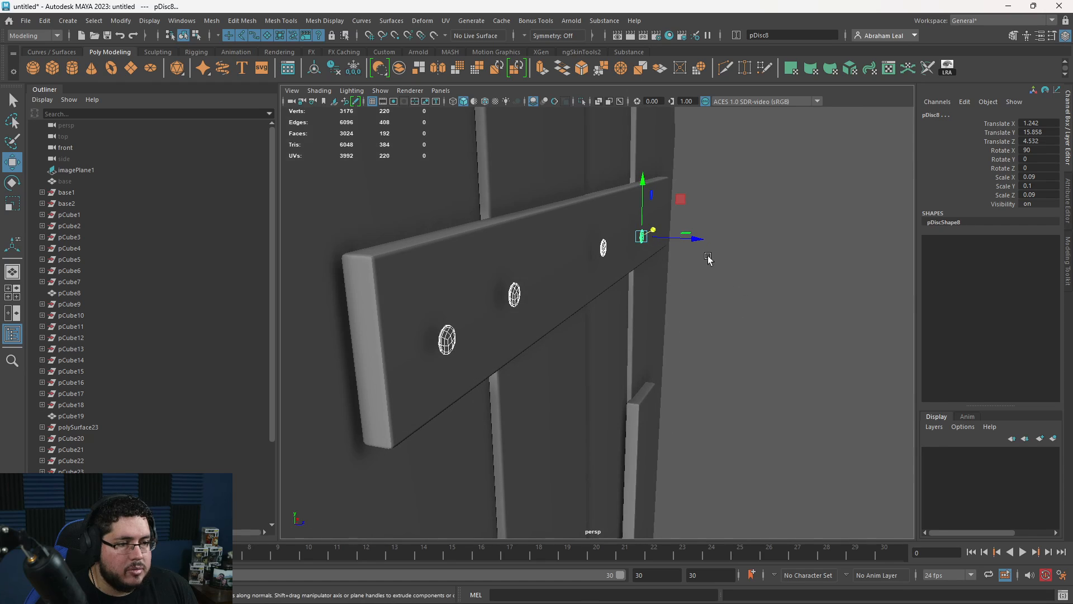
left_click_drag(697, 239, 691, 261)
left_click_drag(691, 260, 604, 341, "alt")
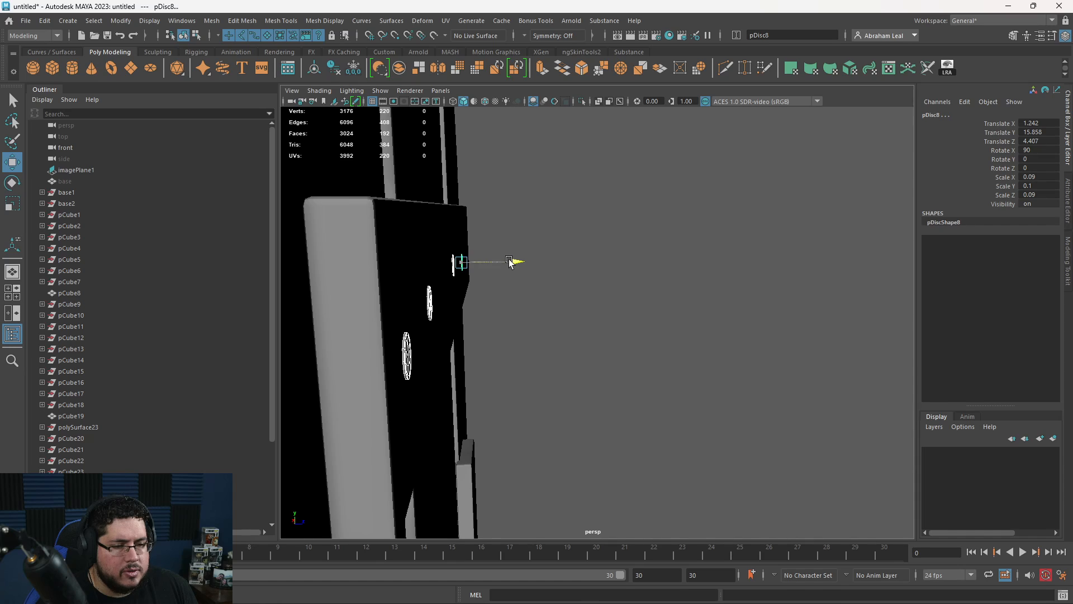
Thicken the four selected nail heads to about 0.569 in Scale Y and seat them in the board at about 4.385 in Z.
left_click_drag(508, 260, 696, 297)
key("r")
key("w")
key("r")
key("ctrl+z")
key("w")
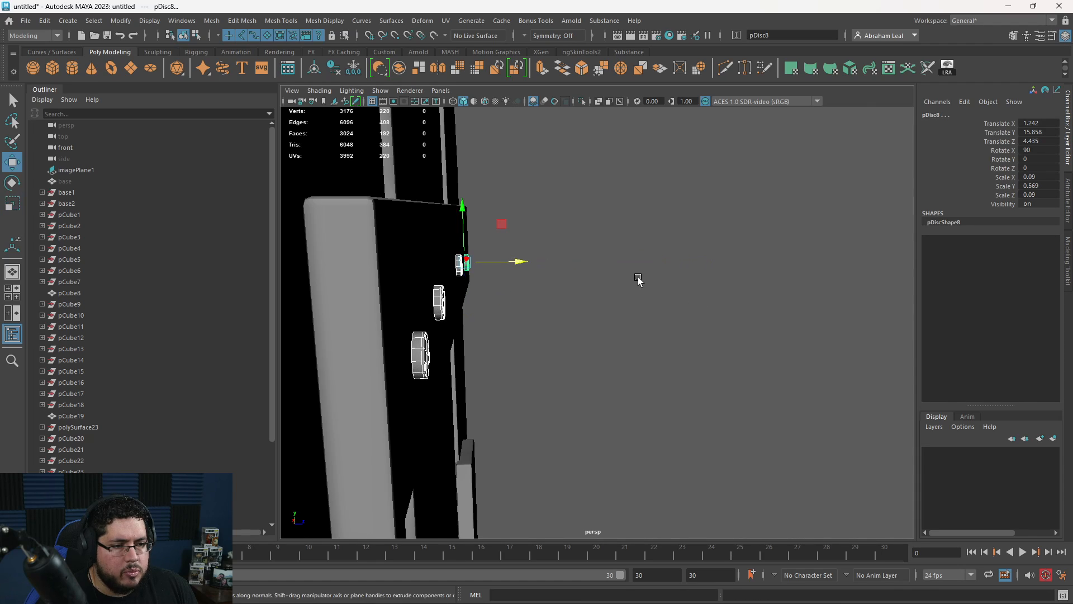
left_click_drag(524, 262, 645, 436)
left_click(537, 269)
right_click_drag(645, 436, 961, 559, "alt")
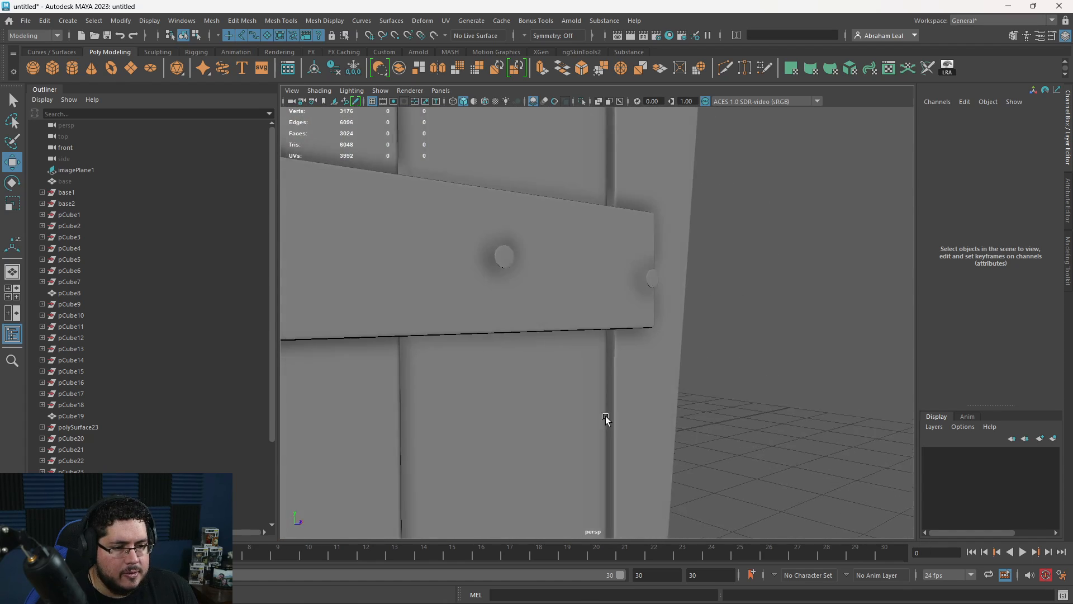
Thicken the lowest crossboard's four nail heads to about 0.504 in Scale Y and sink them into the board, to about 4.387 in Z.
left_click_drag(606, 417, 763, 434, "alt")
left_click(742, 307)
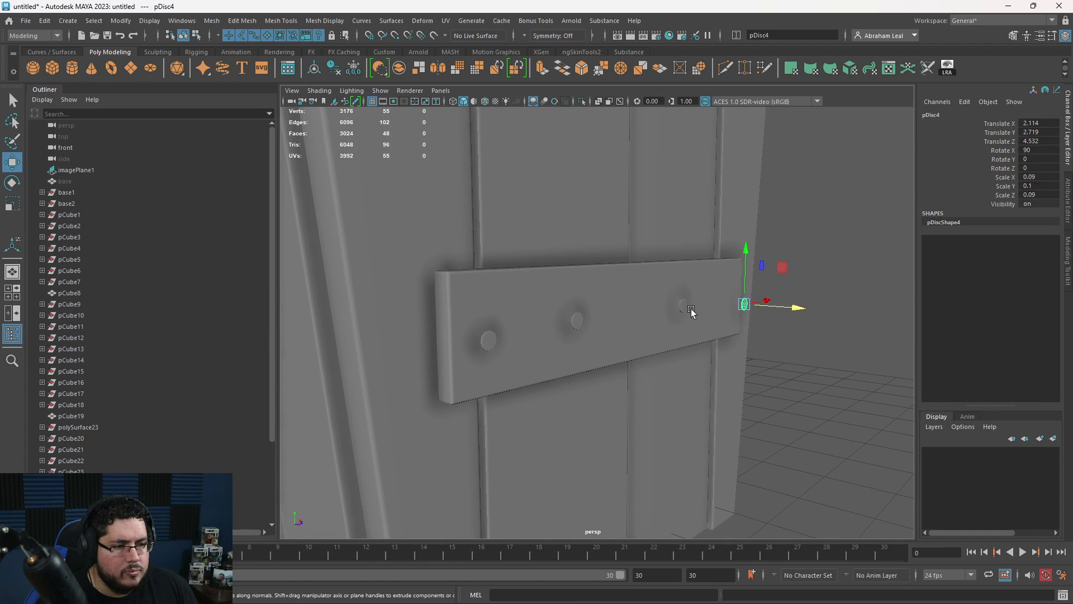
left_click(683, 307, "shift")
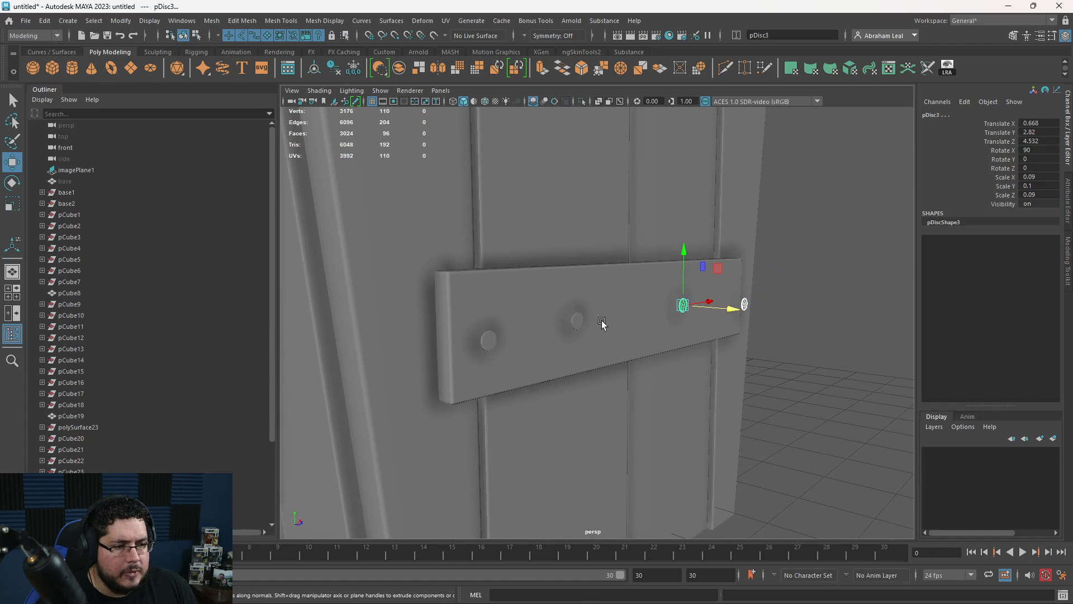
left_click(577, 320, "shift")
left_click(488, 340, "shift")
left_click_drag(488, 340, 571, 374, "alt")
key("r")
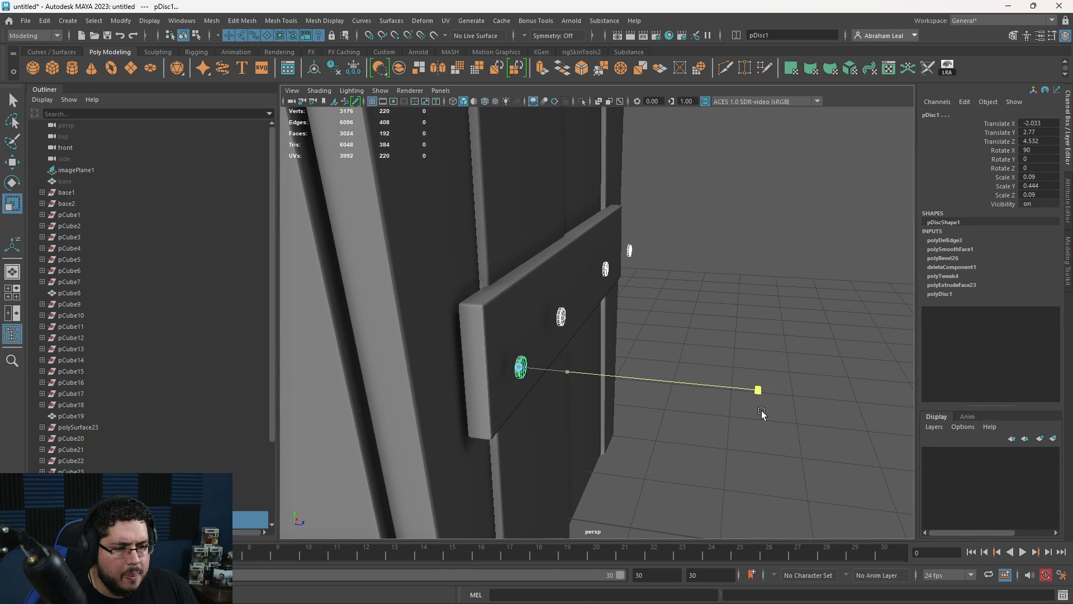
left_click_drag(761, 411, 793, 414)
key("w")
left_click_drag(578, 373, 573, 372)
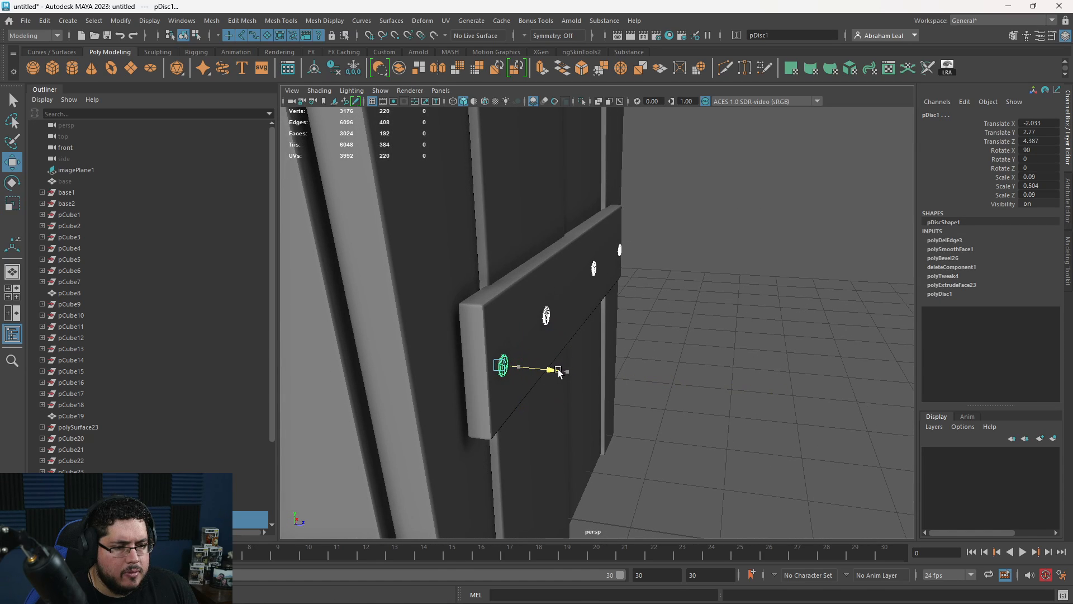
left_click(646, 366)
In the wireframe front view, add two nail-head copies to the middle crossboard, one between the second and third nails, one near the right end.
right_click_drag(646, 367, 535, 331, "alt")
key("space")
left_click_drag(535, 331, 581, 363, "alt")
scroll(596, 368, "up", 3)
key("4")
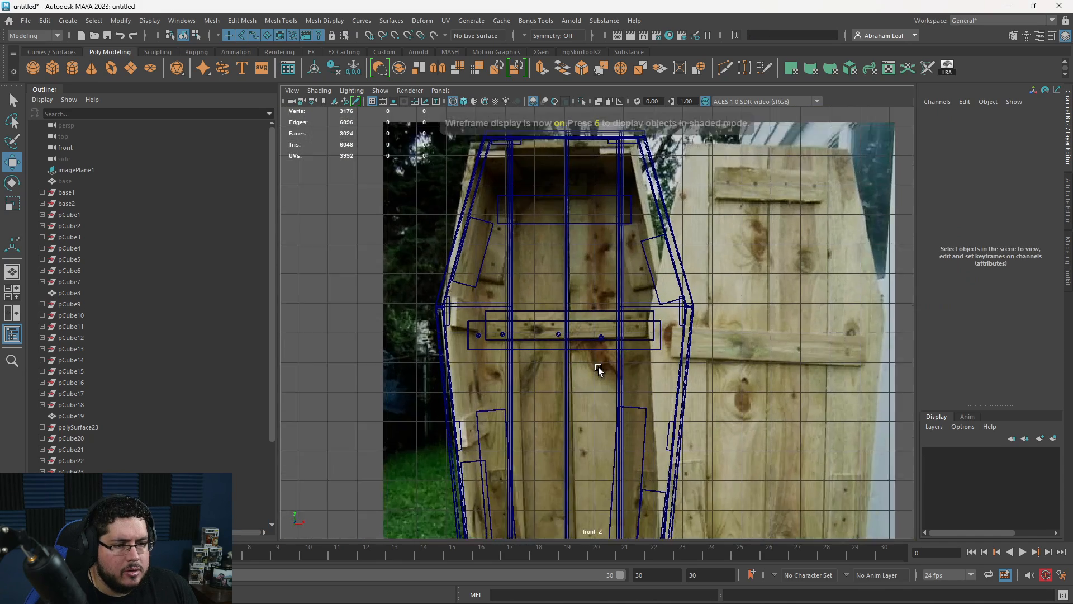
scroll(599, 369, "up", 3)
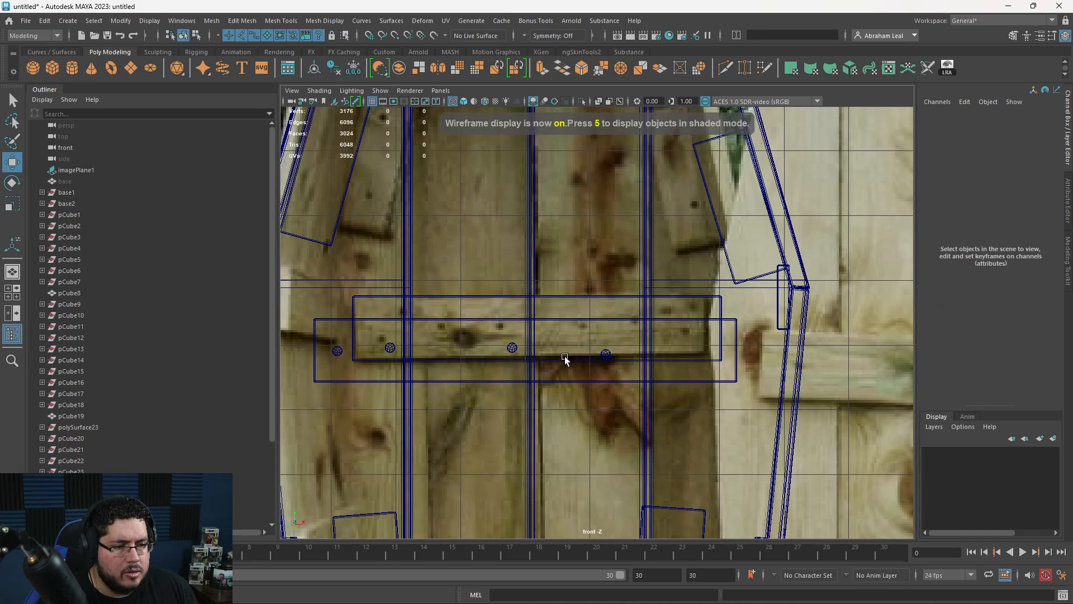
left_click(606, 354)
key("ctrl+d")
left_click_drag(632, 354, 742, 346)
key("ctrl+d")
middle_click_drag(743, 344, 739, 383, "alt")
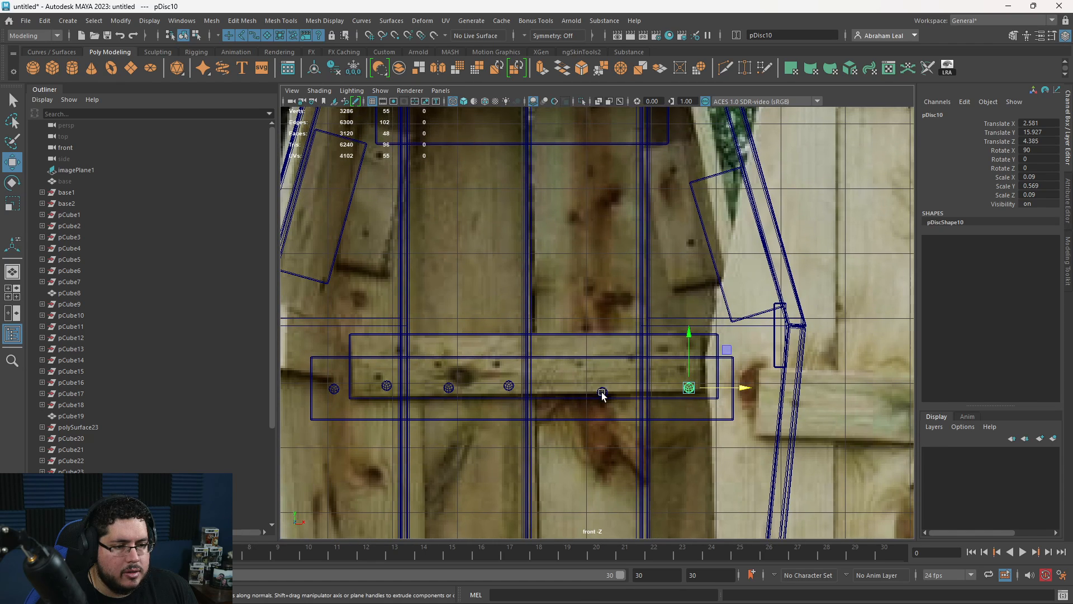
Add six nail-head copies to the top crossboard and spread them along its length at about 20.13 in Y.
middle_click_drag(601, 337, 600, 379, "alt")
scroll(600, 379, "down", 5)
key("ctrl+d")
left_click_drag(641, 350, 645, 218)
scroll(646, 217, "up", 4)
left_click_drag(713, 285, 656, 285)
key("ctrl+d")
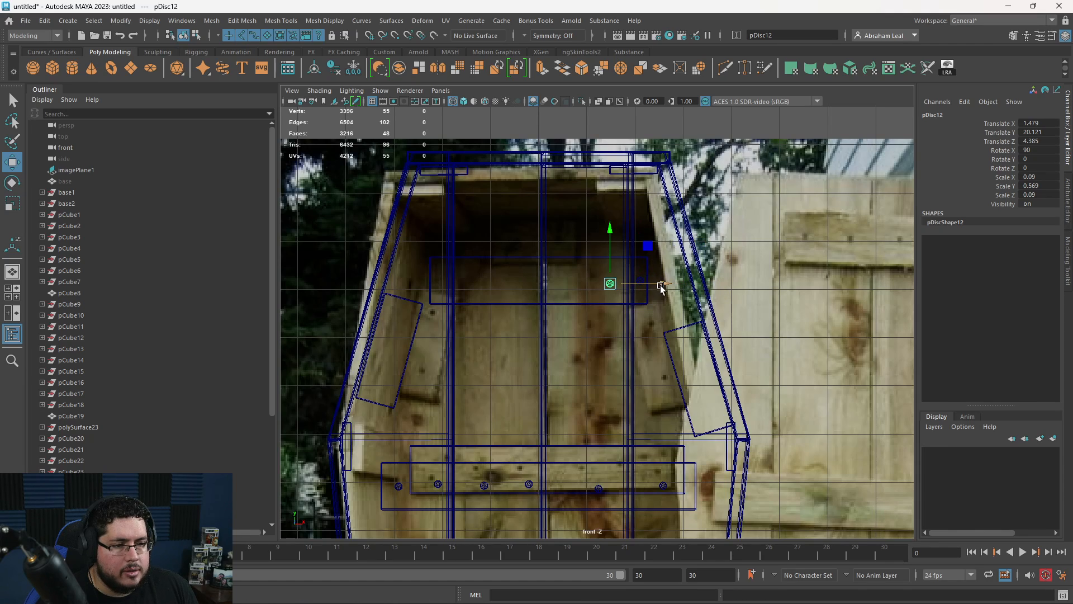
key("ctrl+d")
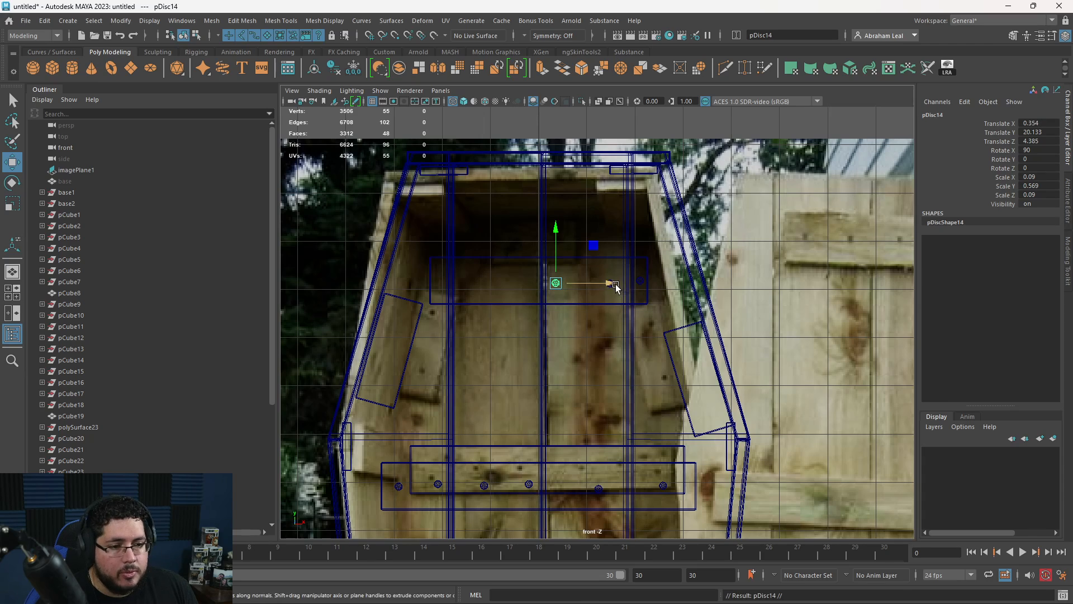
left_click_drag(612, 285, 498, 284)
key("ctrl+d")
key("ctrl+d")
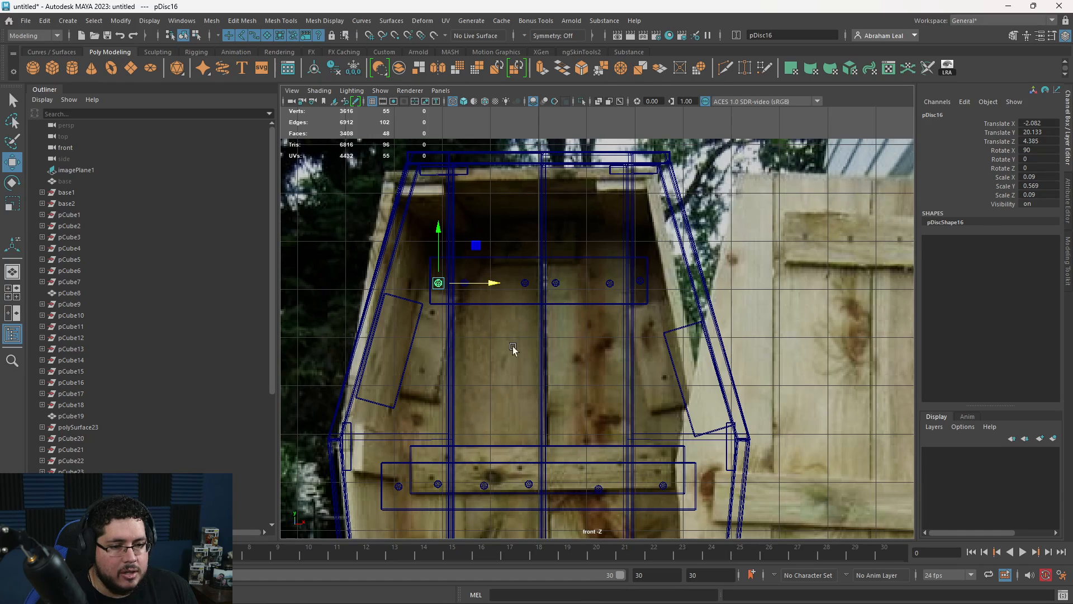
Examine the nail heads on the lid's crossboards from several angles in the shaded perspective view.
scroll(514, 351, "down", 5)
key("space")
left_click_drag(531, 396, 672, 382)
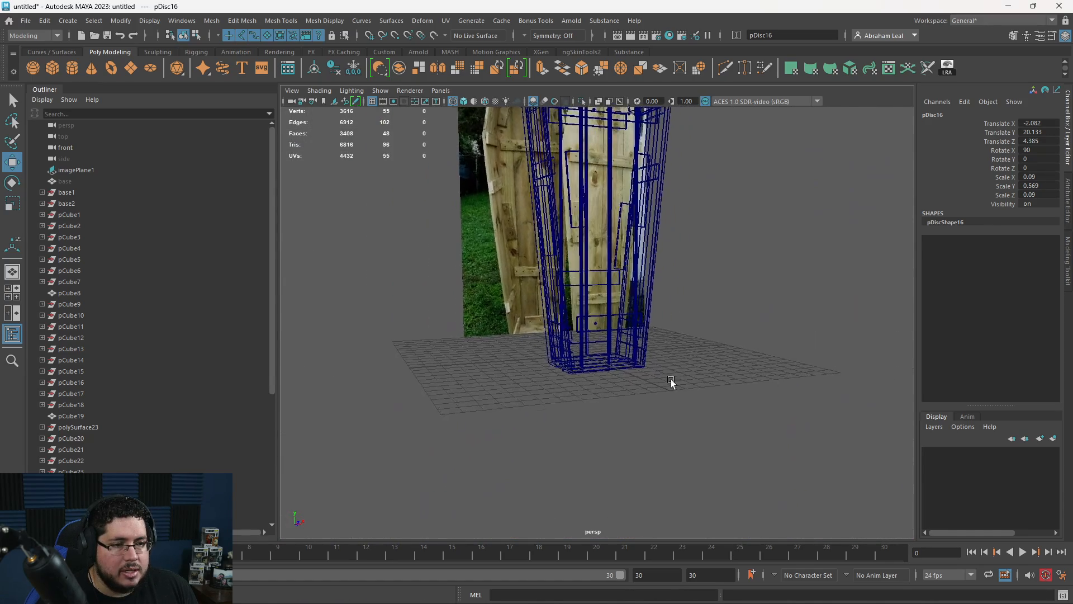
middle_click_drag(672, 381, 638, 438, "alt")
key("5")
left_click(699, 401)
left_click_drag(699, 401, 631, 386, "alt")
right_click_drag(632, 385, 697, 378, "alt")
left_click_drag(698, 378, 609, 340, "alt")
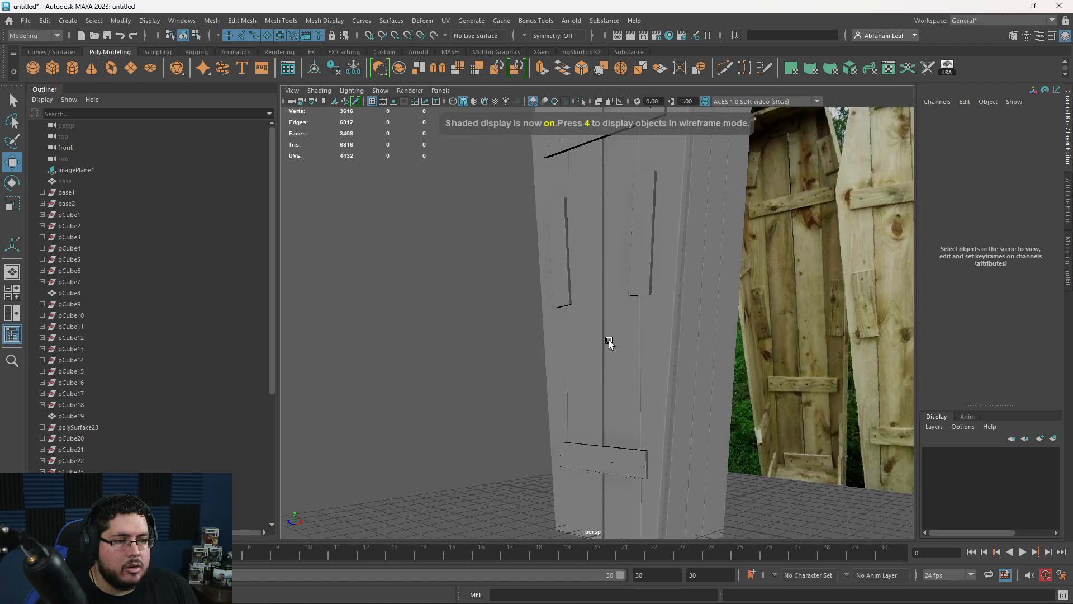
right_click_drag(609, 342, 496, 407, "alt")
left_click_drag(496, 408, 639, 396, "alt")
right_click_drag(639, 395, 730, 439, "alt")
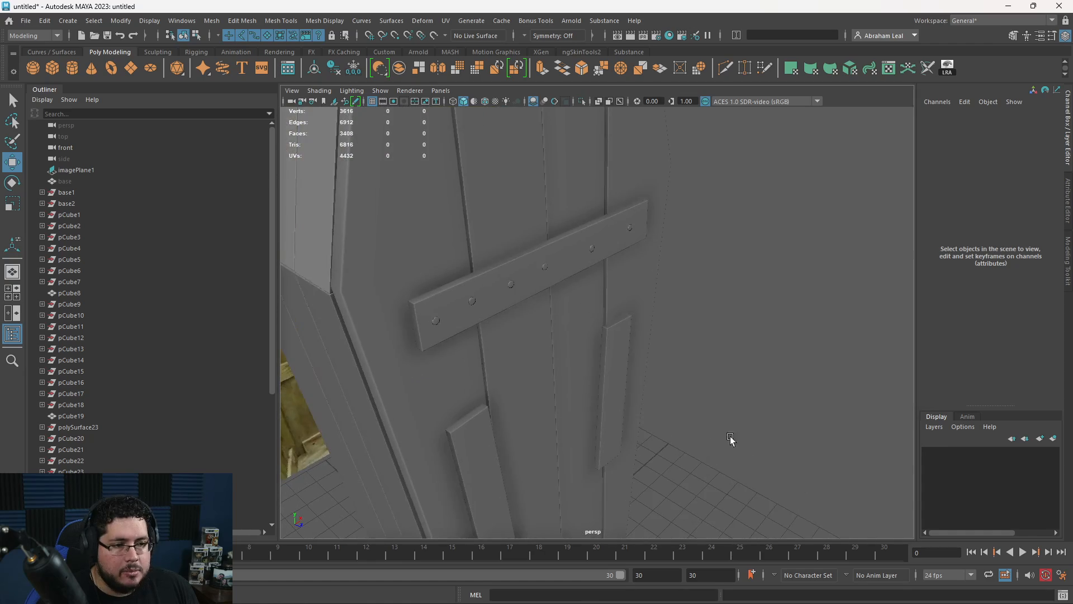
left_click_drag(731, 439, 576, 401, "alt")
In the wireframe front view, duplicate the middle crossboard's leftmost nail onto the left slanted board, at about -2.363 X, 12.645 Y.
key("space")
key("4")
right_click_drag(549, 387, 572, 391, "alt")
middle_click_drag(503, 428, 551, 237, "alt")
left_click(550, 290)
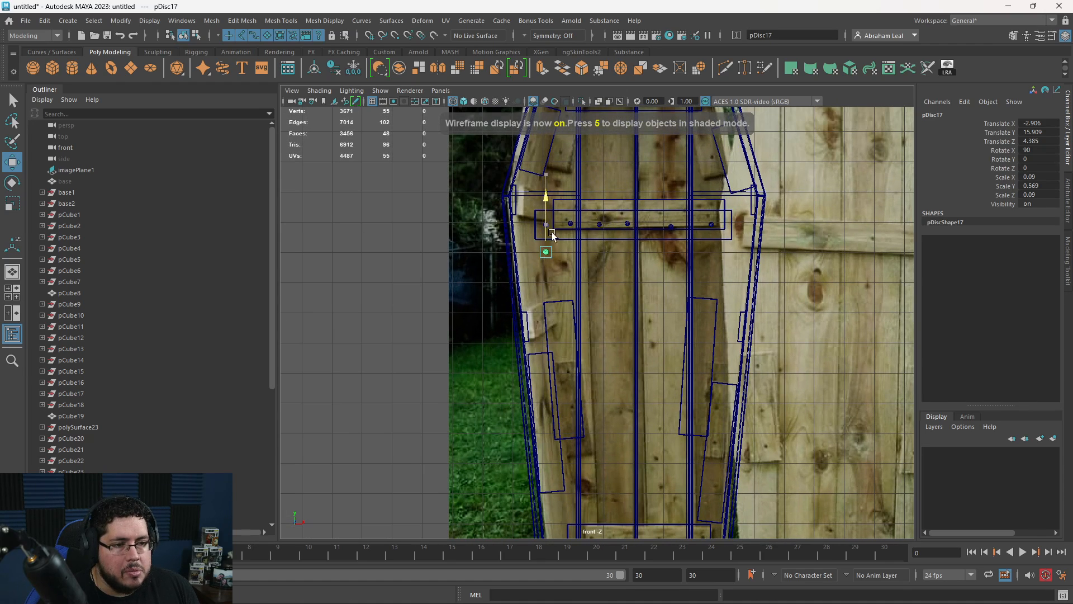
left_click_drag(551, 232, 575, 275)
right_click_drag(574, 279, 587, 323, "alt")
left_click_drag(563, 324, 587, 324)
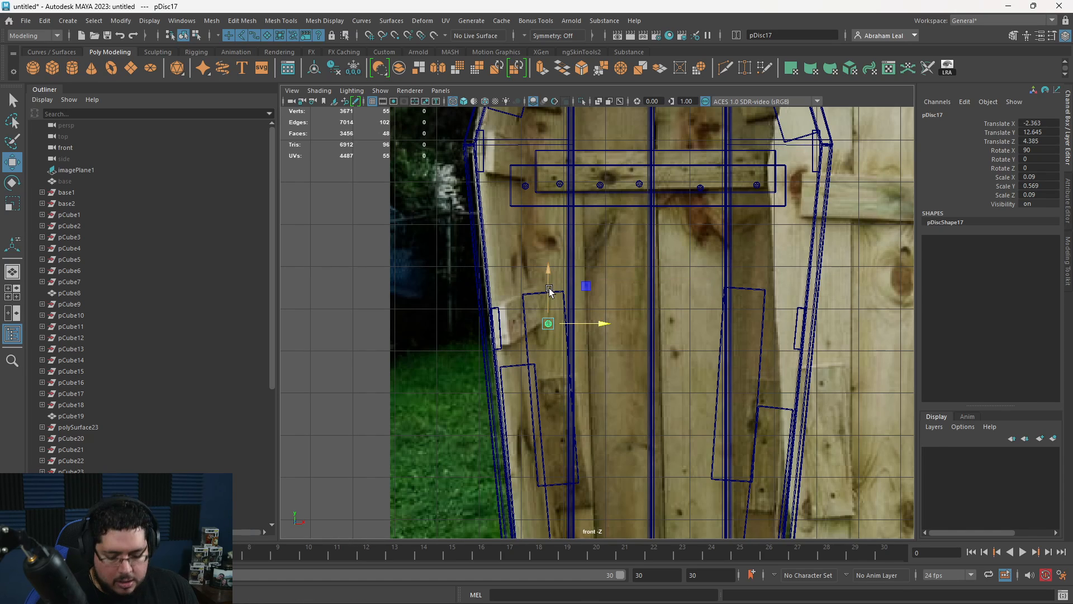
Duplicate the nail head down the left slanted board, placing one at its middle and one near its lower end at about 9.65 in Y.
key("ctrl+d")
left_click_drag(551, 273, 547, 332)
key("ctrl+d")
key("ctrl+d")
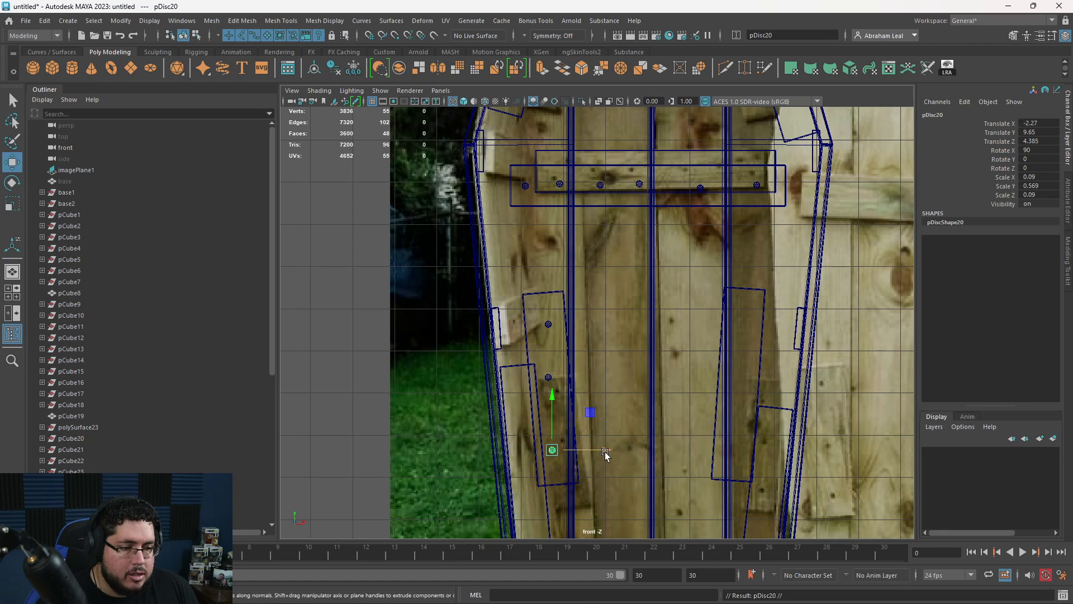
Place three nail-head copies along the right slanted board, near its lower end, at its middle and near its upper end.
left_click_drag(606, 451, 790, 451)
key("ctrl+d")
mouse_move(736, 391)
left_mouse_down()
mouse_move(733, 363)
mouse_move(749, 387)
left_mouse_up()
left_click(775, 381)
left_click(738, 386)
key("ctrl+d")
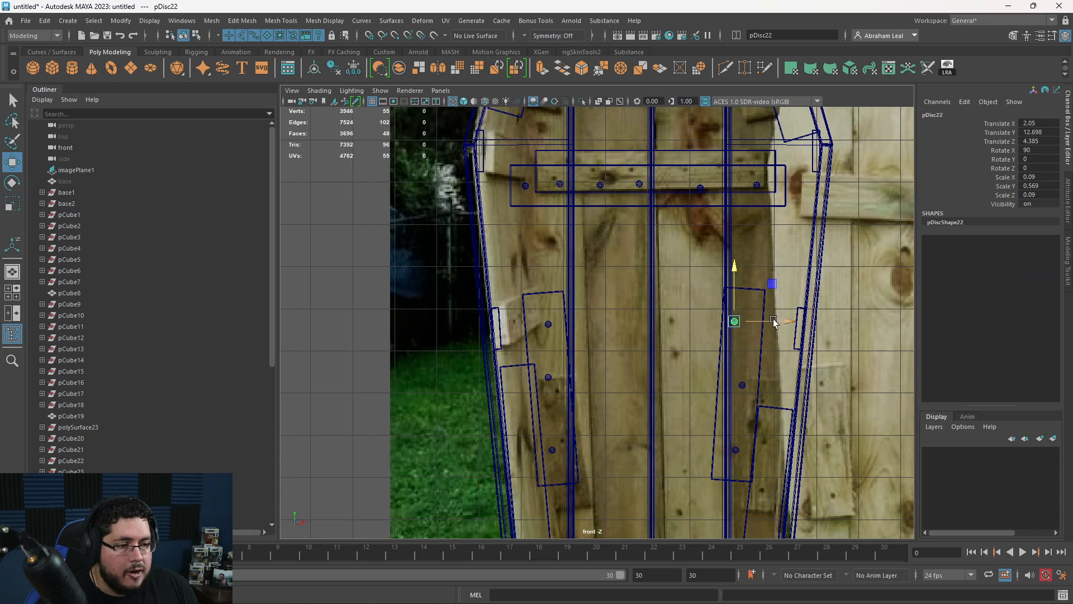
Examine the nailed lid and the whole coffin against the reference photo in the shaded perspective view.
key("space")
left_click_drag(786, 337, 770, 334)
scroll(731, 415, "down", 3)
left_click(731, 415)
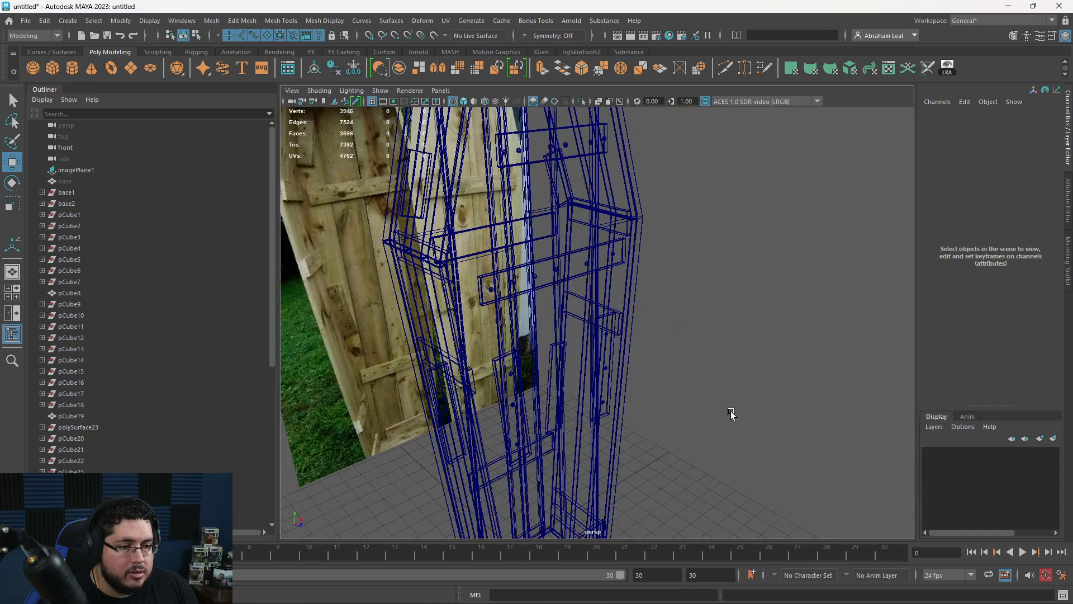
key("5")
left_click_drag(731, 415, 657, 412, "alt")
right_click_drag(657, 412, 575, 404, "alt")
mouse_move(575, 405)
left_mouse_down("alt")
mouse_move(659, 412)
mouse_move(666, 428)
left_mouse_up("alt")
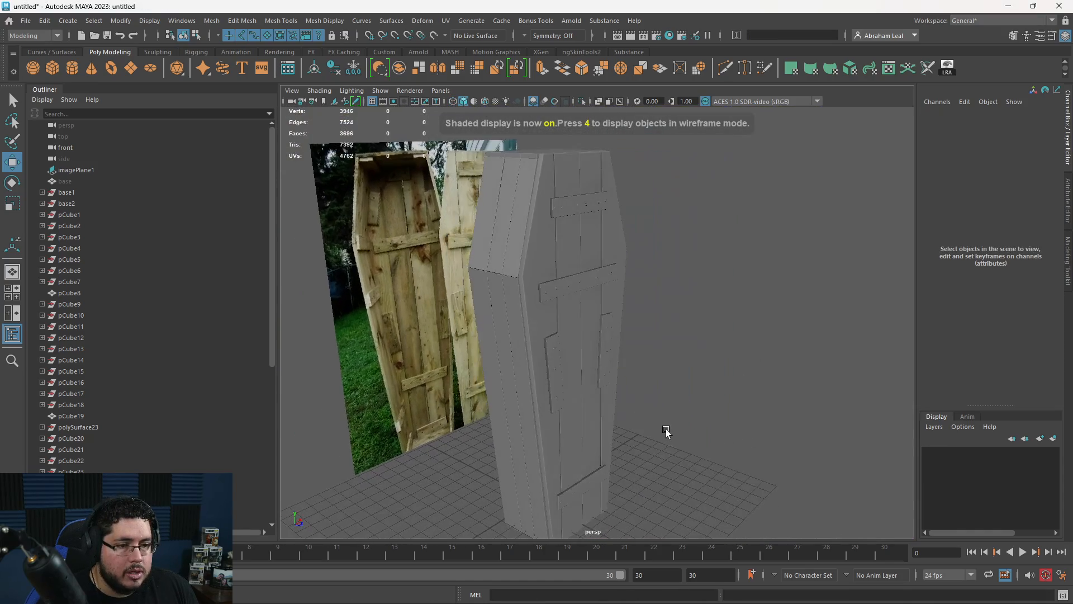
right_click_drag(666, 428, 626, 405, "alt")
left_click_drag(626, 405, 665, 427, "alt")
right_click_drag(665, 427, 592, 417, "alt")
left_click_drag(593, 416, 531, 367, "alt")
right_click_drag(531, 367, 553, 397, "alt")
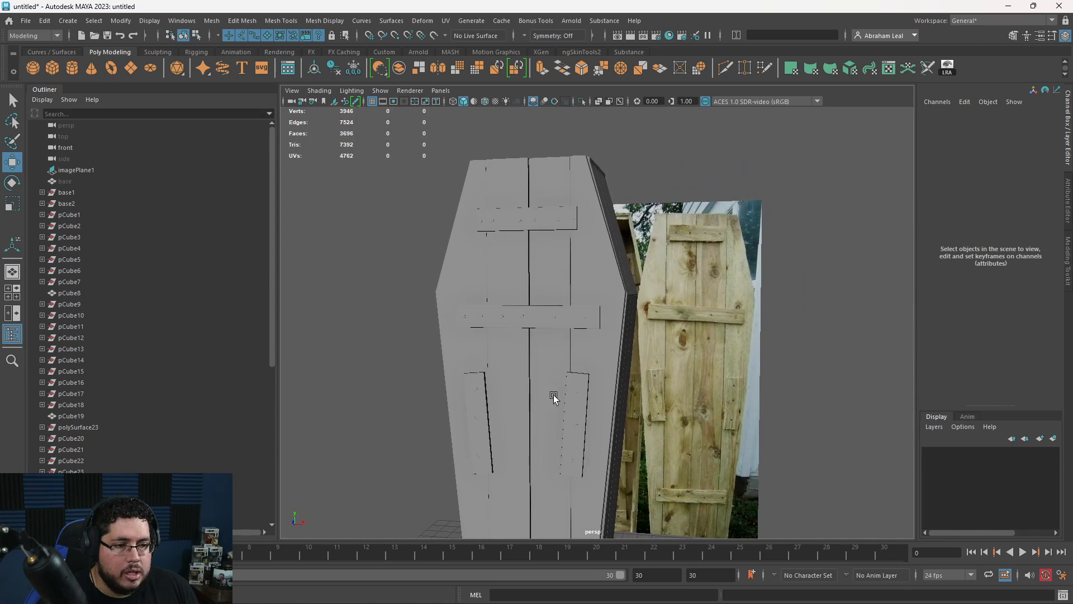
Group all the nail-head discs on the lid into a single group.
left_click_drag(554, 397, 603, 361, "alt")
left_click(602, 360)
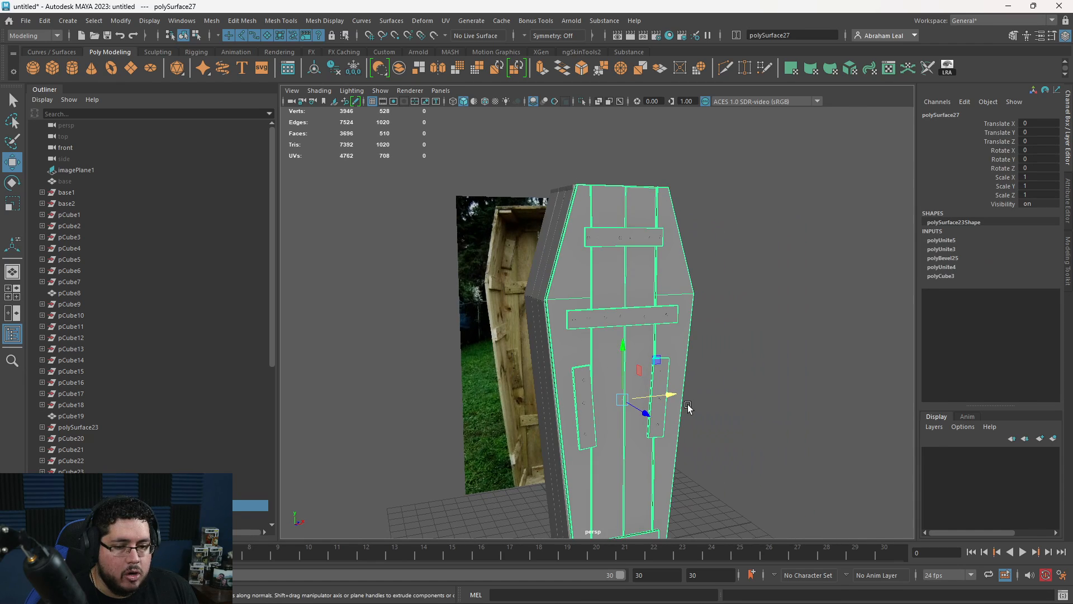
left_click_drag(687, 410, 692, 434, "alt")
right_click_drag(693, 434, 705, 473, "alt")
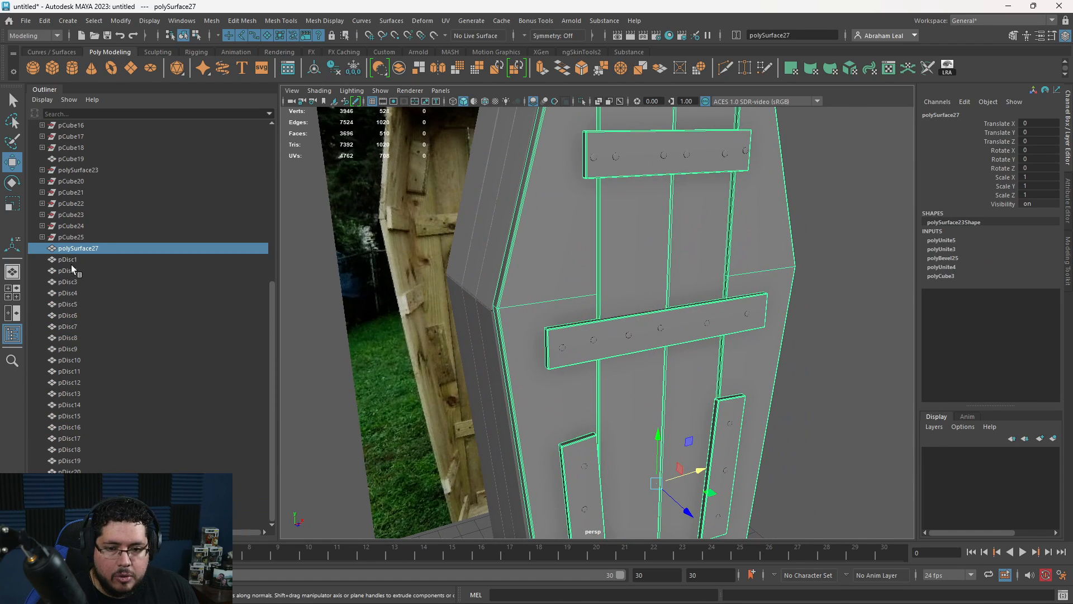
left_click(72, 263)
left_click(106, 458, "shift")
key("ctrl+g")
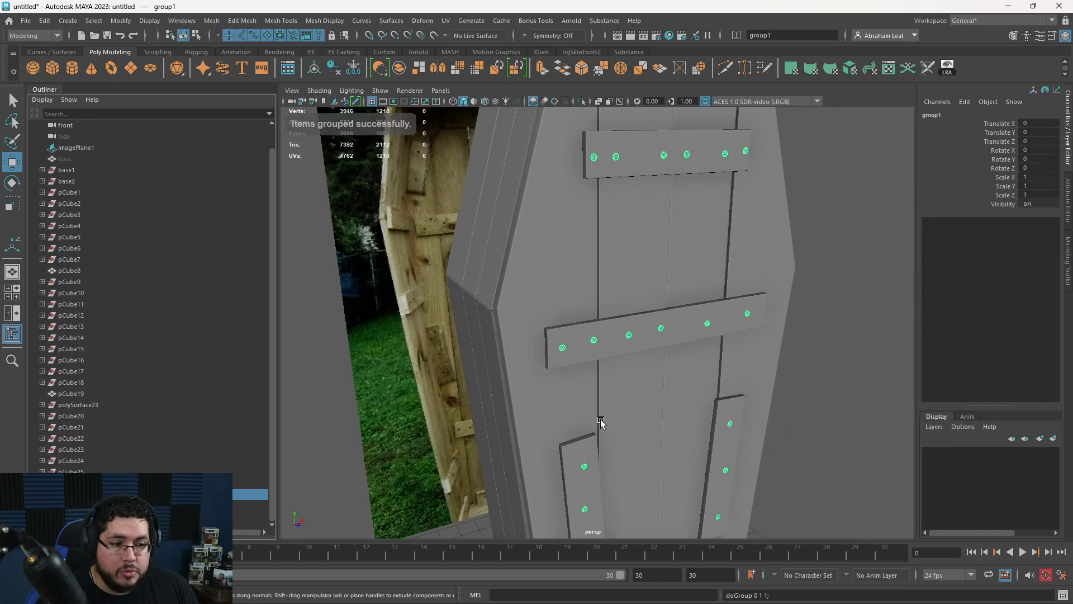
Shift the lid and its nails 2.993 in X, group them, and tilt the group to about -7.2 degrees in Z.
right_click_drag(601, 421, 592, 416, "alt")
left_click_drag(593, 417, 603, 376, "alt")
left_click(595, 270, "shift")
left_click_drag(623, 286, 705, 301, "alt")
mouse_move(704, 302)
left_mouse_down("alt")
mouse_move(673, 280)
mouse_move(679, 267)
mouse_move(694, 293)
left_mouse_up("alt")
key("e")
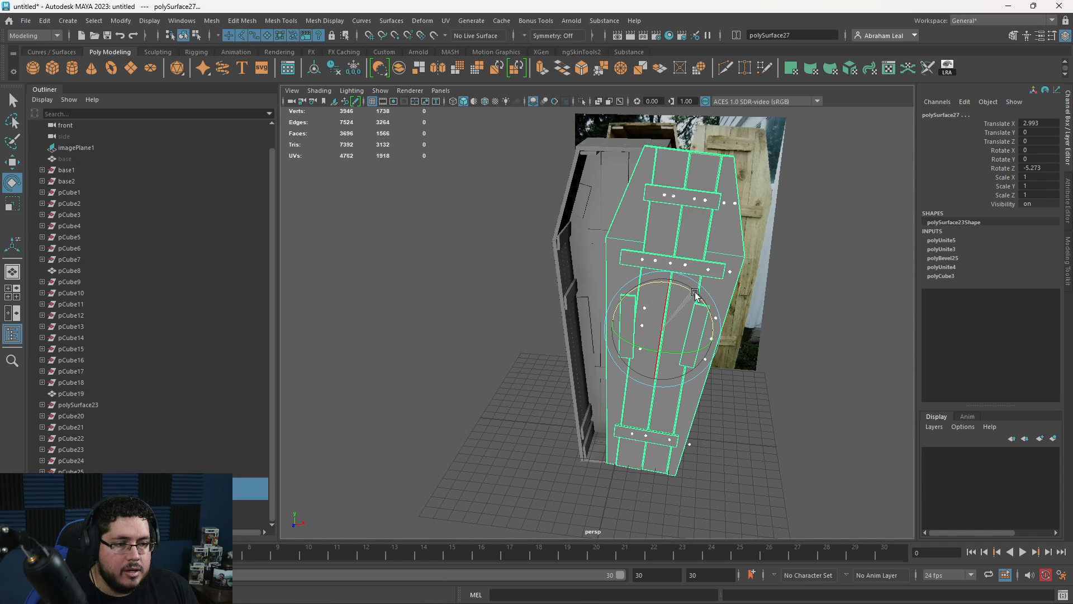
key("ctrl+z")
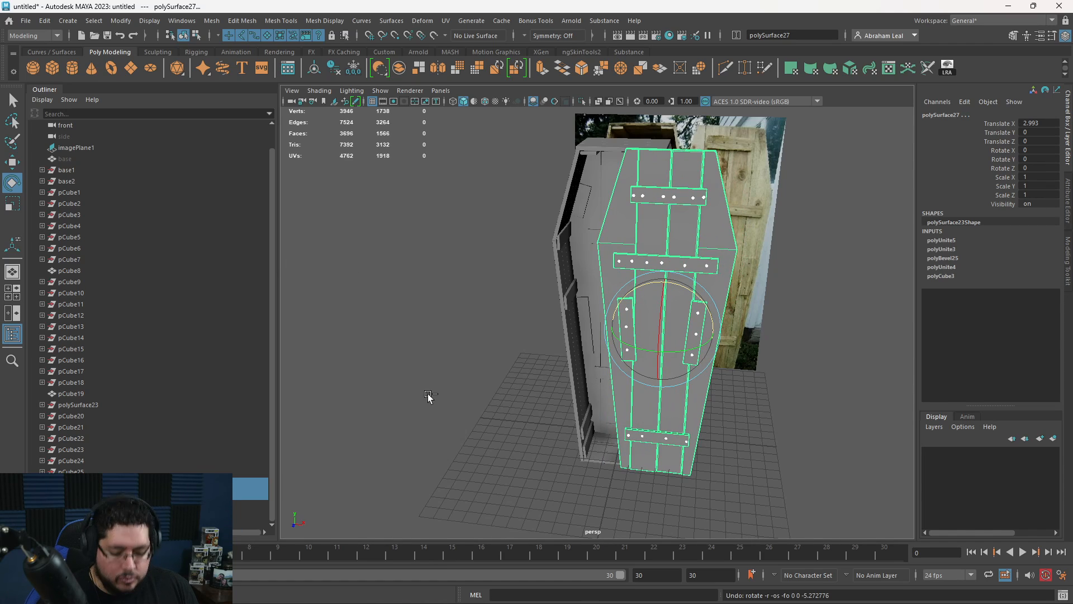
key("ctrl+g")
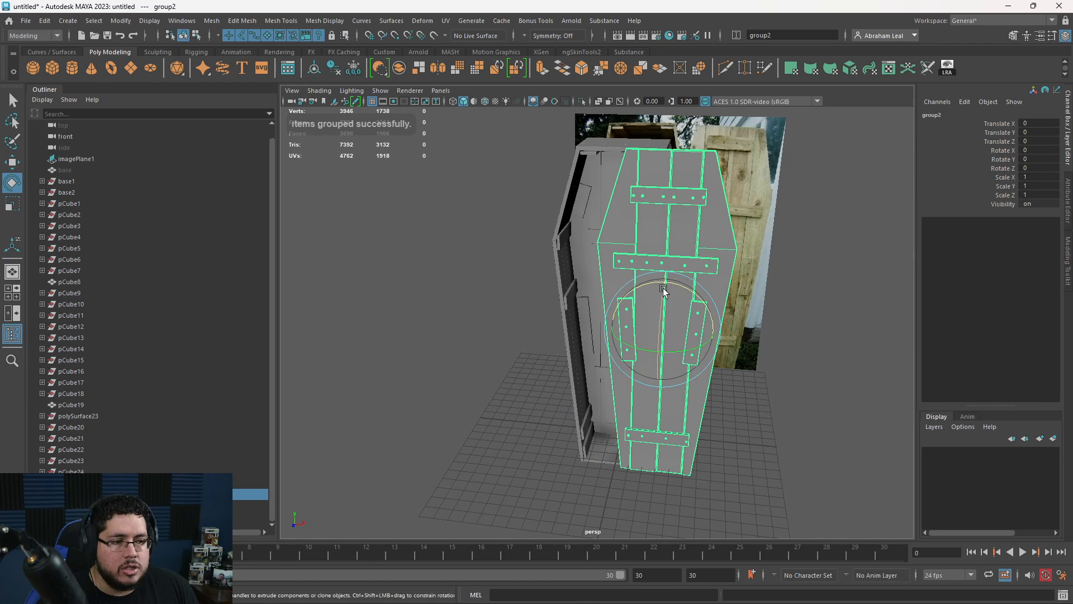
left_click_drag(663, 290, 674, 314)
Show the camera's resolution frame and examine the coffin with its tilted lid from several angles beside the reference photo.
left_click(402, 102)
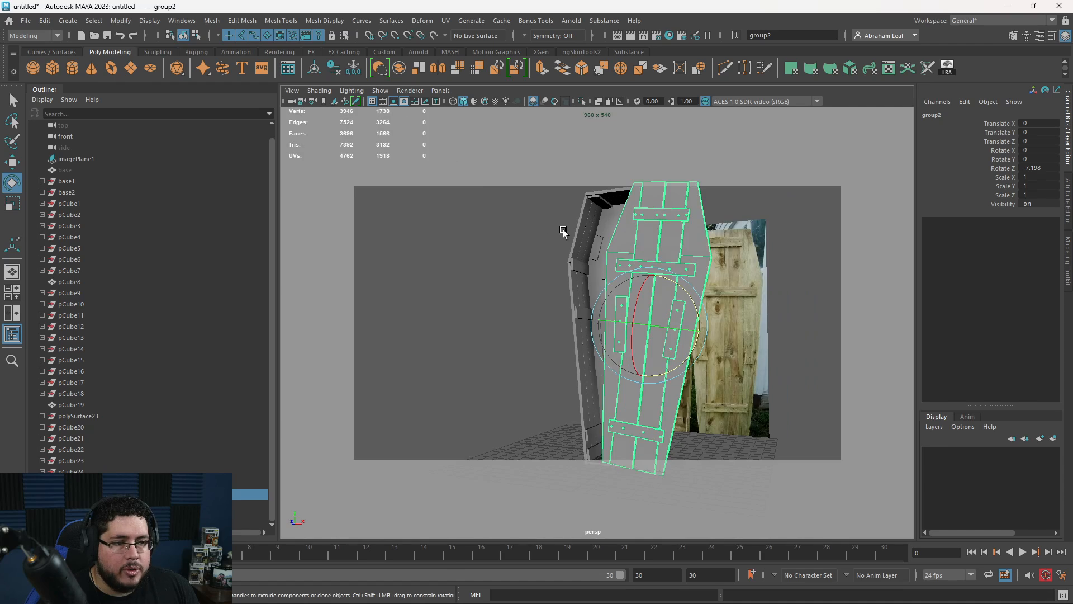
left_click_drag(562, 230, 665, 328, "alt")
left_click(586, 275)
key("space")
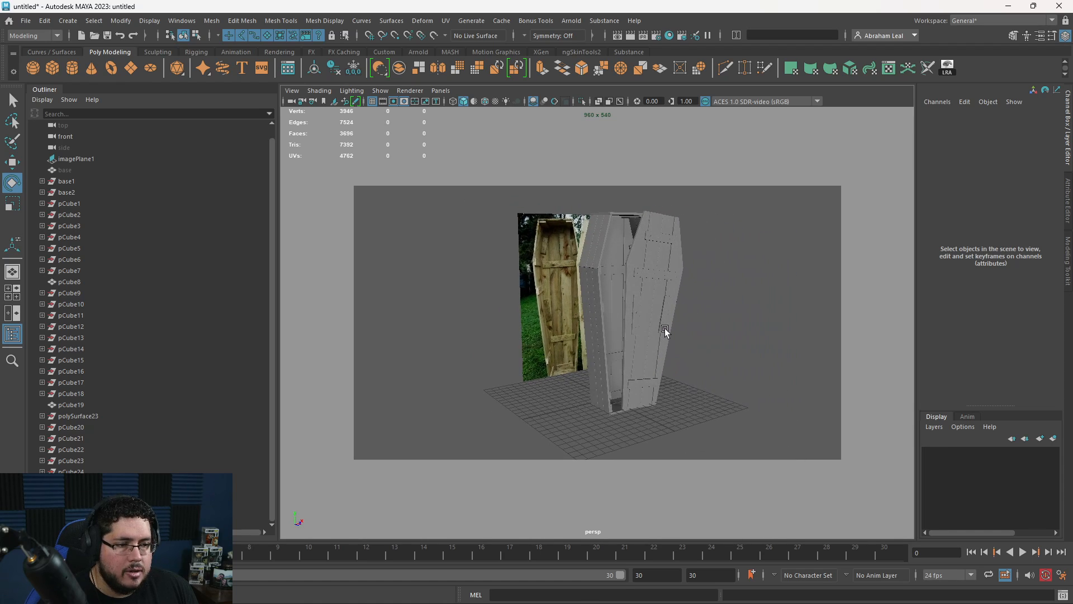
right_click_drag(665, 328, 726, 361, "alt")
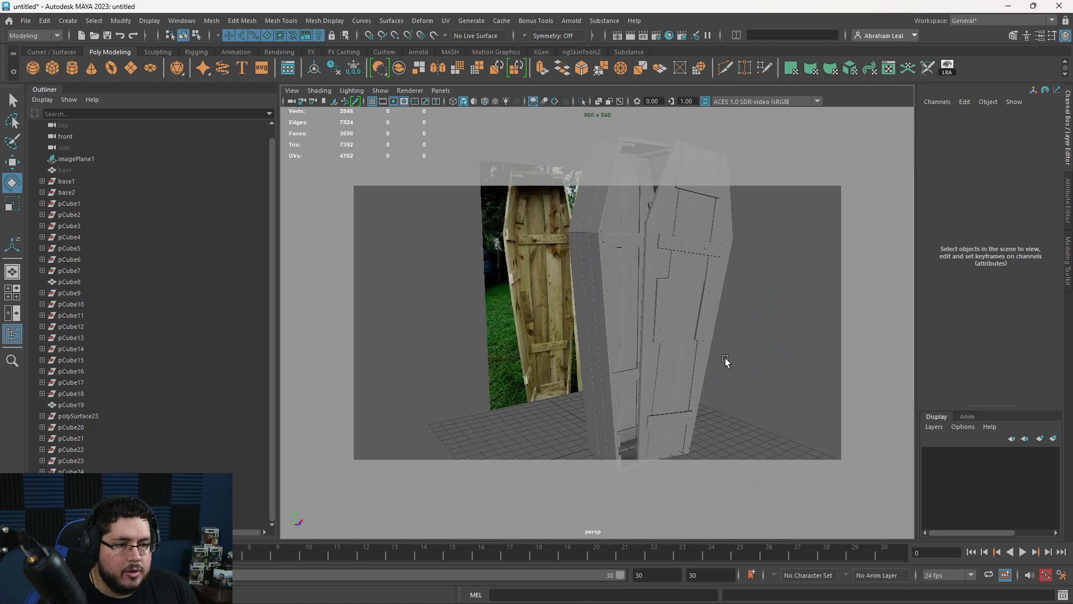
left_click_drag(589, 319, 666, 322, "alt")
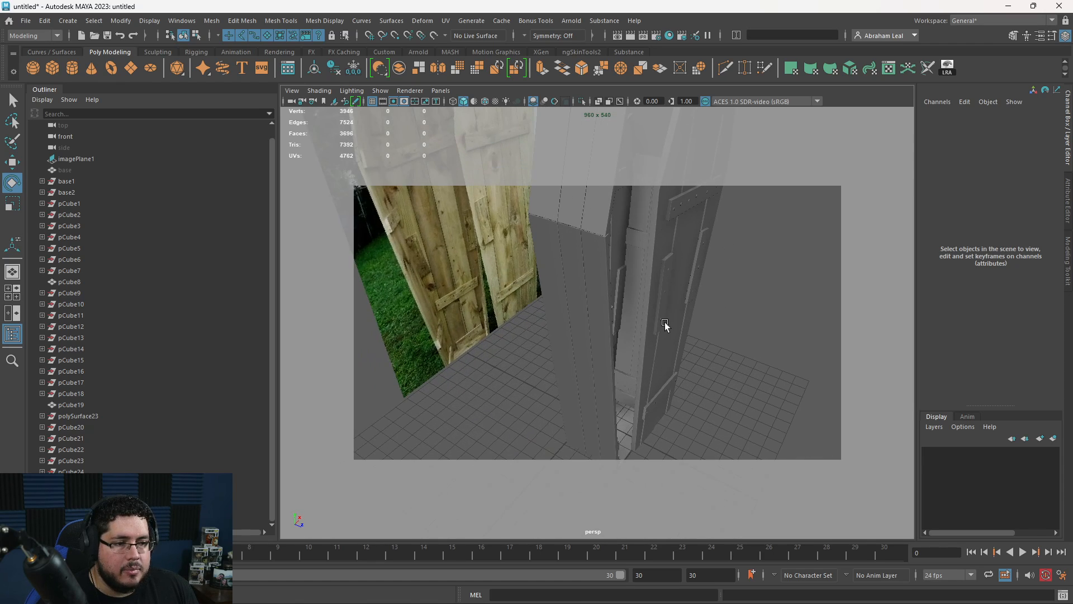
Undo the tilt, grouping and sideways shift of the lid and its nails.
left_click(390, 103)
key("ctrl+z")
key("ctrl+z")
key("ctrl+z")
key("ctrl+z")
key("ctrl+z")
key("ctrl+z")
key("ctrl+z")
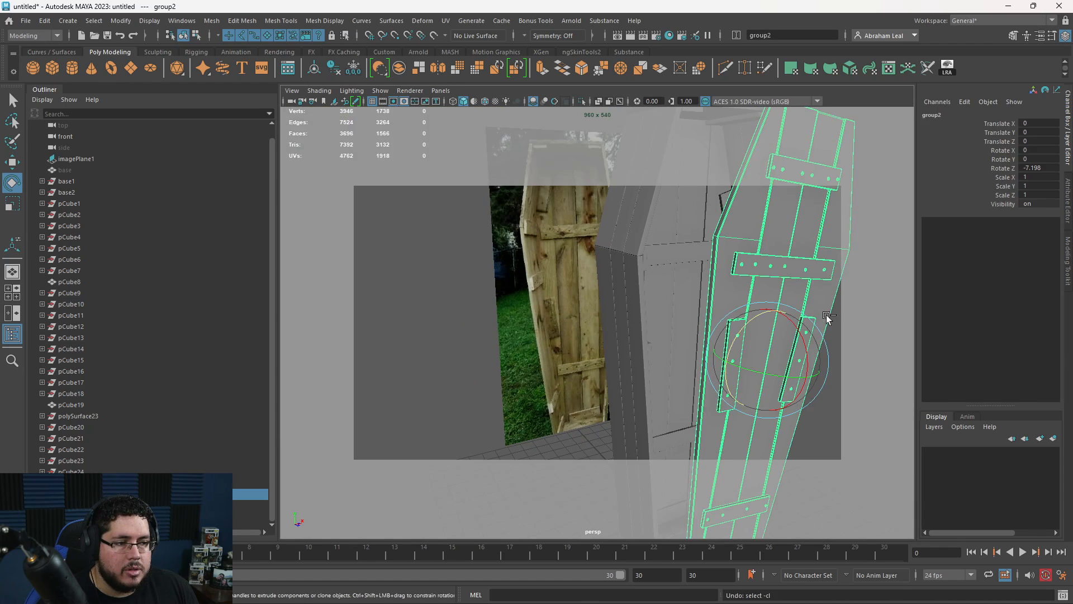
key("ctrl+z")
key("ctrl+z")
Duplicate a nail head from the middle crossboard to the coffin's left side wall and set its Y rotation to -90.
left_click(873, 360)
left_click_drag(872, 361, 562, 323, "alt")
left_click(756, 254)
key("ctrl+d")
key("w")
key("e")
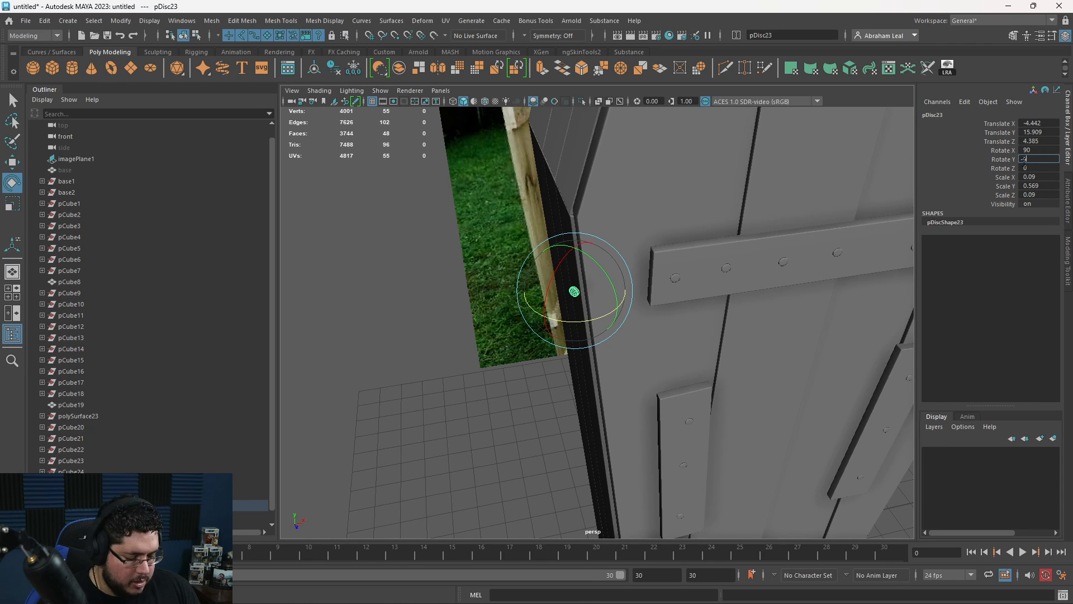
Seat the nail against the side wall's front plank just below the bend, at about -4.332 X, 16.519 Y, 3.305 Z.
left_click_drag(659, 298, 592, 394, "alt")
key("w")
left_click_drag(622, 347, 626, 302)
key("ctrl+z")
left_click_drag(340, 289, 582, 316, "alt")
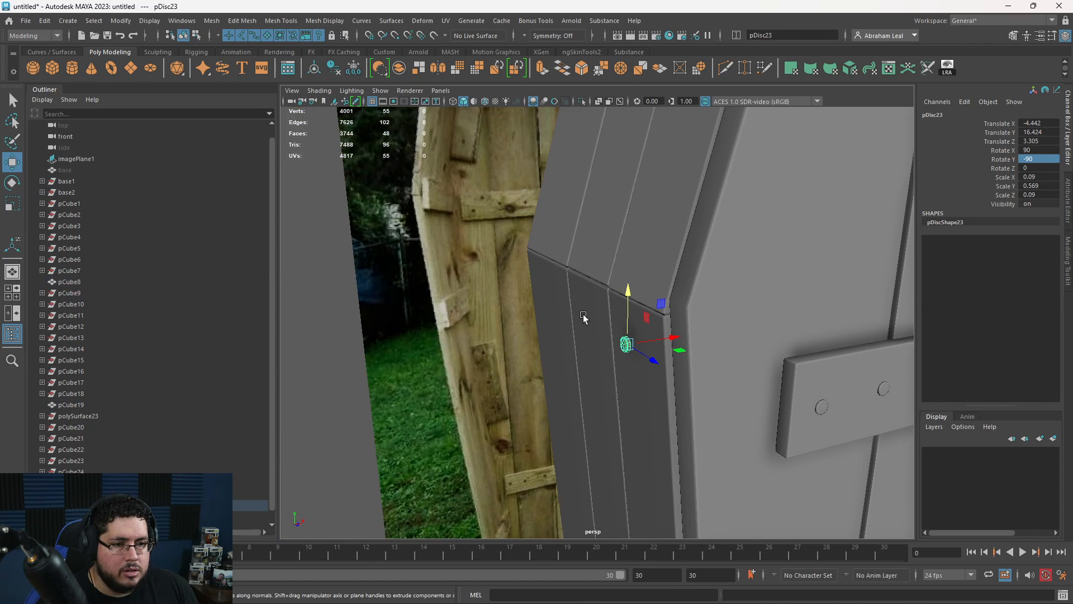
left_click_drag(670, 337, 678, 336)
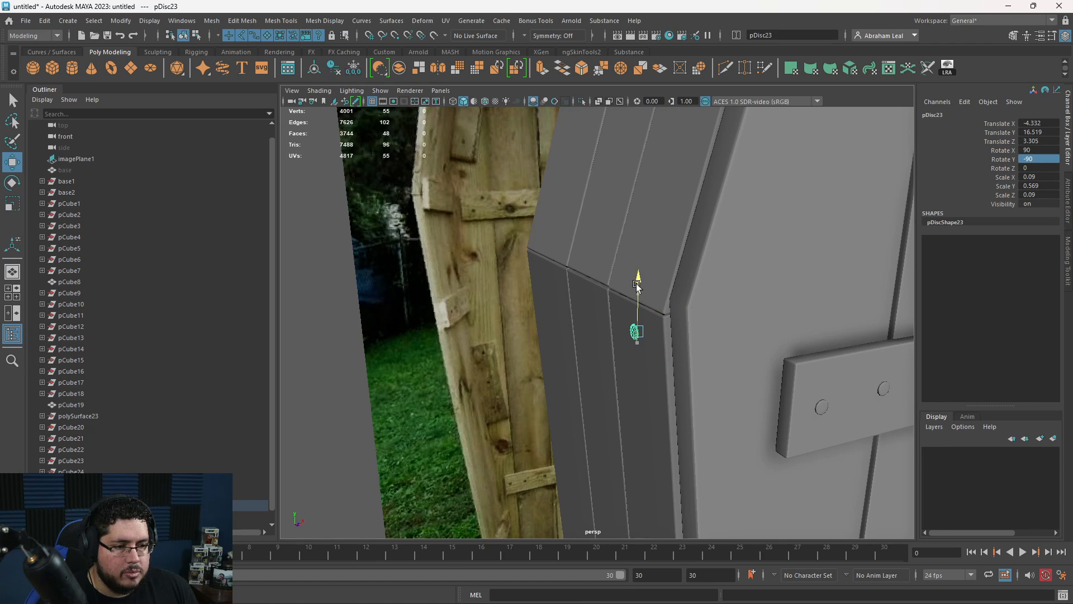
Duplicate the nail across the side planks just below the bend, making a row of six at about 16.62 in Y.
key("ctrl+d")
left_click_drag(671, 340, 373, 318, "alt")
key("ctrl+d")
key("ctrl+d")
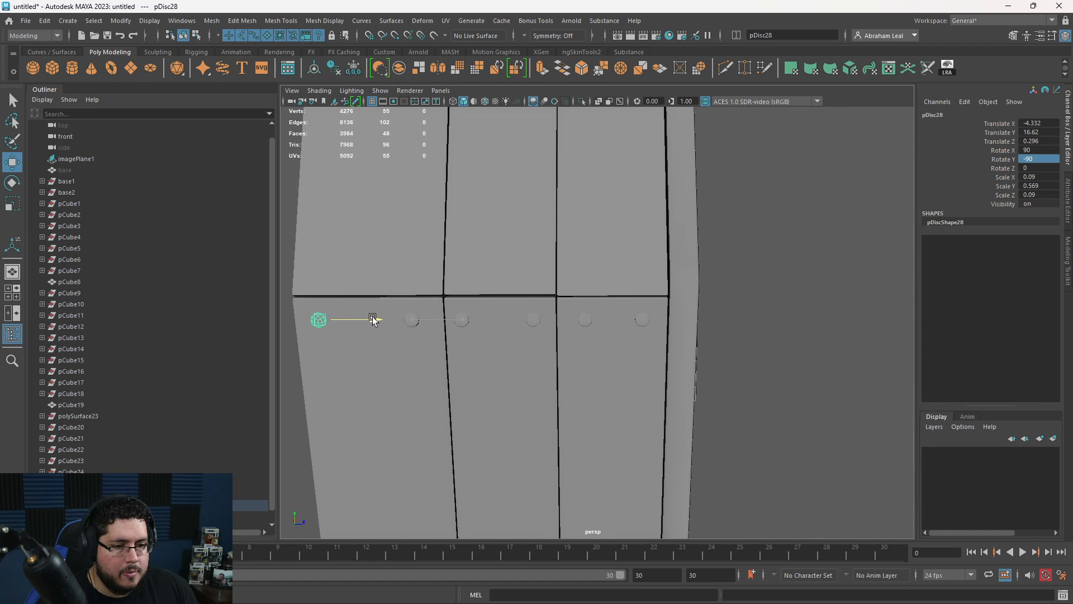
Copy the rearmost nail above the bend and tilt it to the upper side's slope, with X rotation about 64.74, at about 17.091 Y.
key("ctrl+d")
left_click_drag(309, 267, 304, 222)
left_click_drag(305, 223, 235, 279, "alt")
middle_click_drag(369, 252, 485, 359, "alt")
right_click_drag(485, 359, 515, 364, "alt")
key("e")
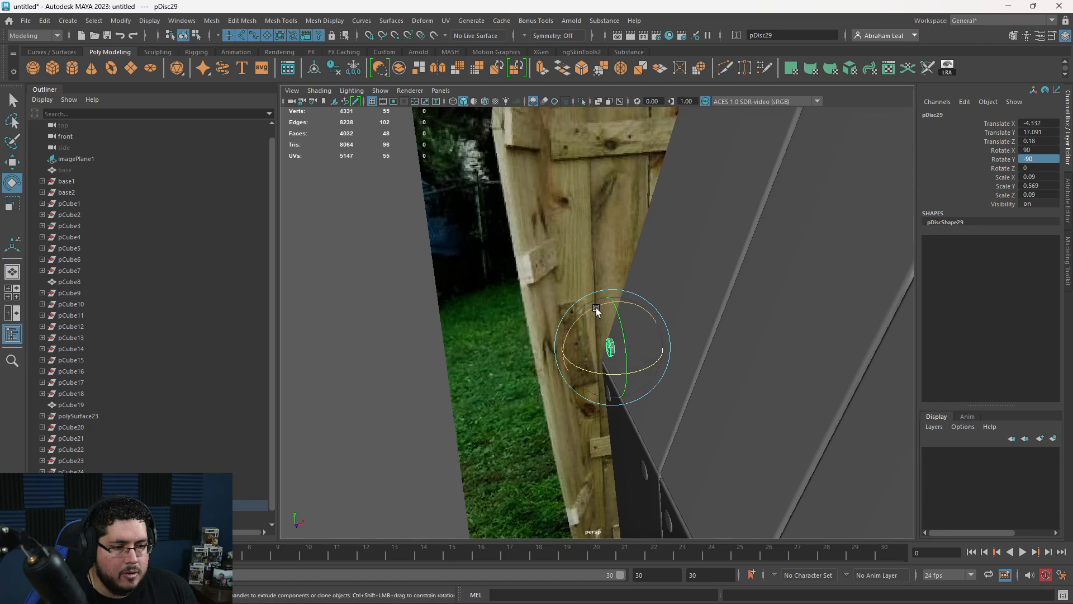
left_click_drag(596, 307, 646, 345)
key("w")
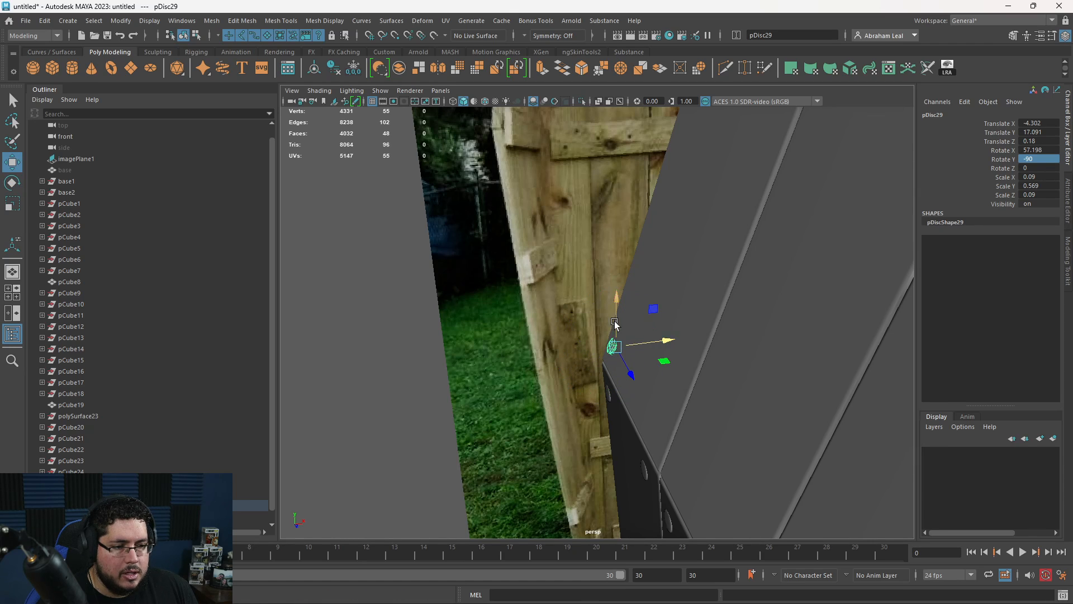
key("e")
left_click_drag(599, 316, 589, 312)
left_click_drag(589, 312, 752, 305, "alt")
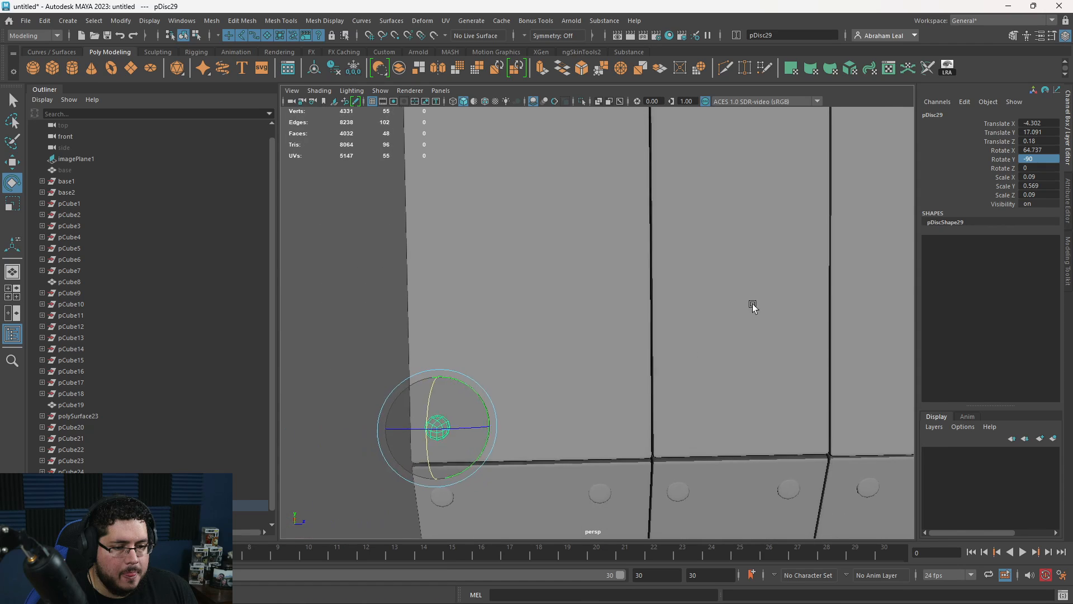
Place five copies of the tilted nail across the upper side planks just above the bend, ending at about 3.749 in Z.
key("w")
middle_click_drag(596, 391, 585, 347, "alt")
left_click_drag(468, 384, 442, 393, "shift")
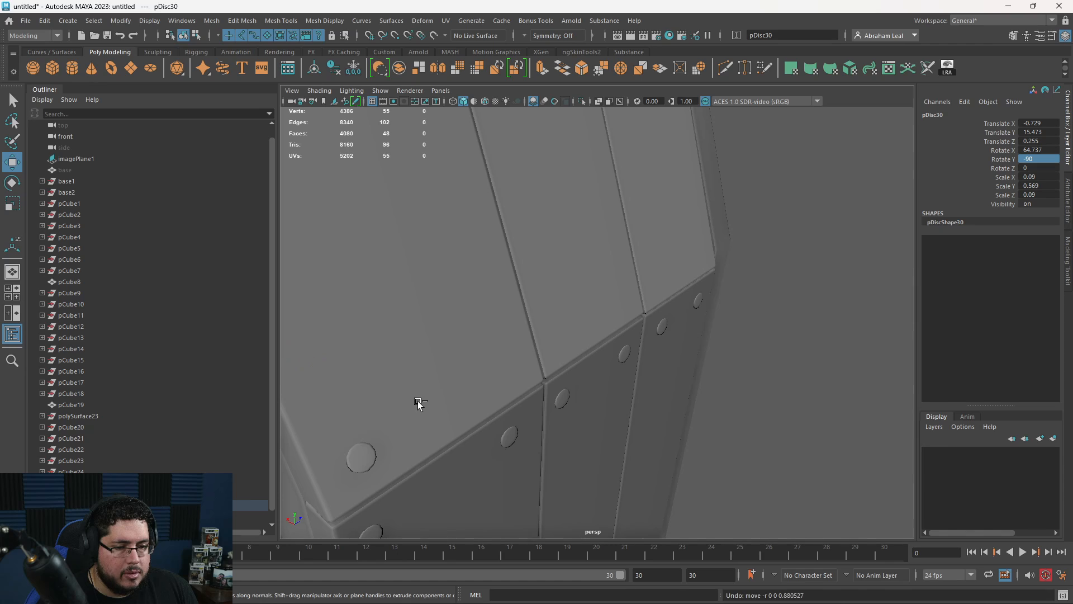
key("ctrl+z")
left_click_drag(401, 432, 632, 388)
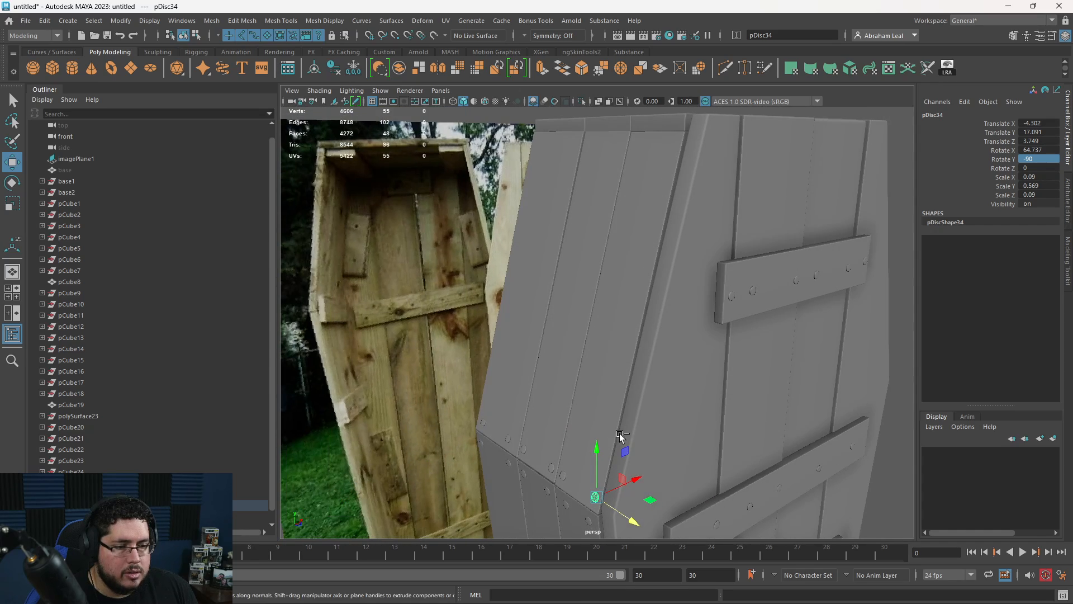
Copy the front nail to the upper side's top edge at about -2.769 X, 22.503 Y, with X rotation about 67.75.
left_click_drag(619, 433, 610, 271, "shift")
left_click_drag(610, 270, 448, 280, "alt")
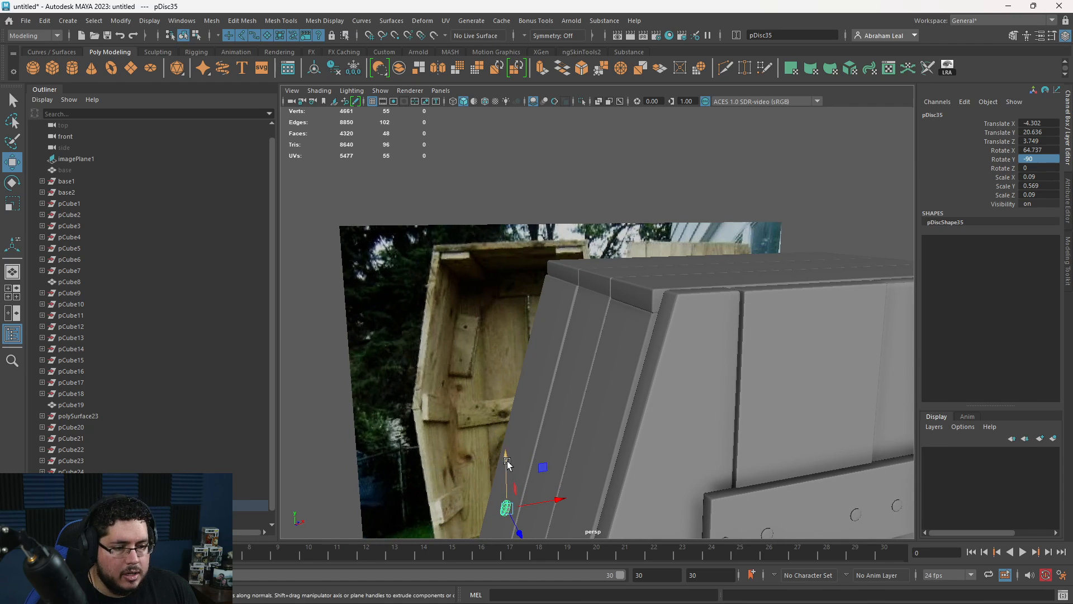
left_click_drag(693, 333, 628, 385, "alt")
left_click_drag(628, 384, 623, 382)
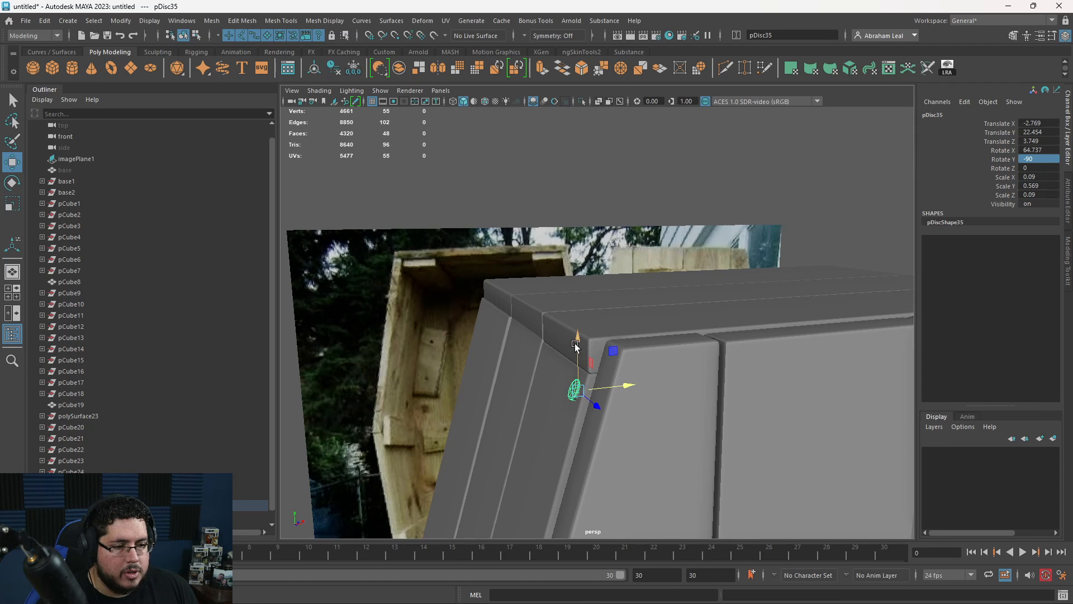
key("e")
left_click_drag(547, 351, 548, 351)
key("w")
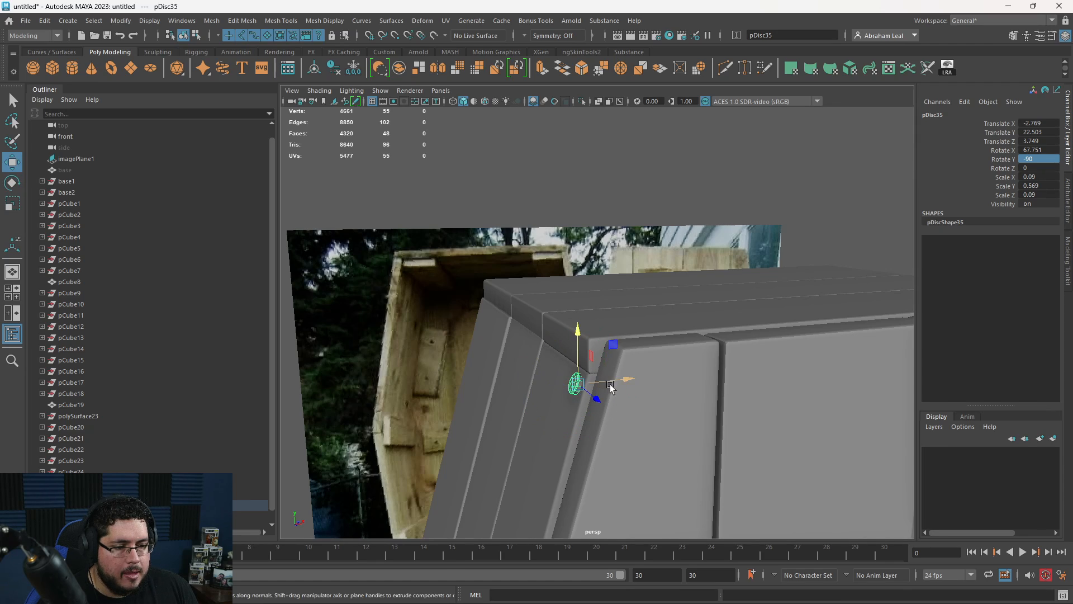
Duplicate the nail along the upper side's top edge, placing two per plank and the rearmost at about 0.125 in Z.
left_click_drag(612, 385, 532, 370)
key("ctrl+z")
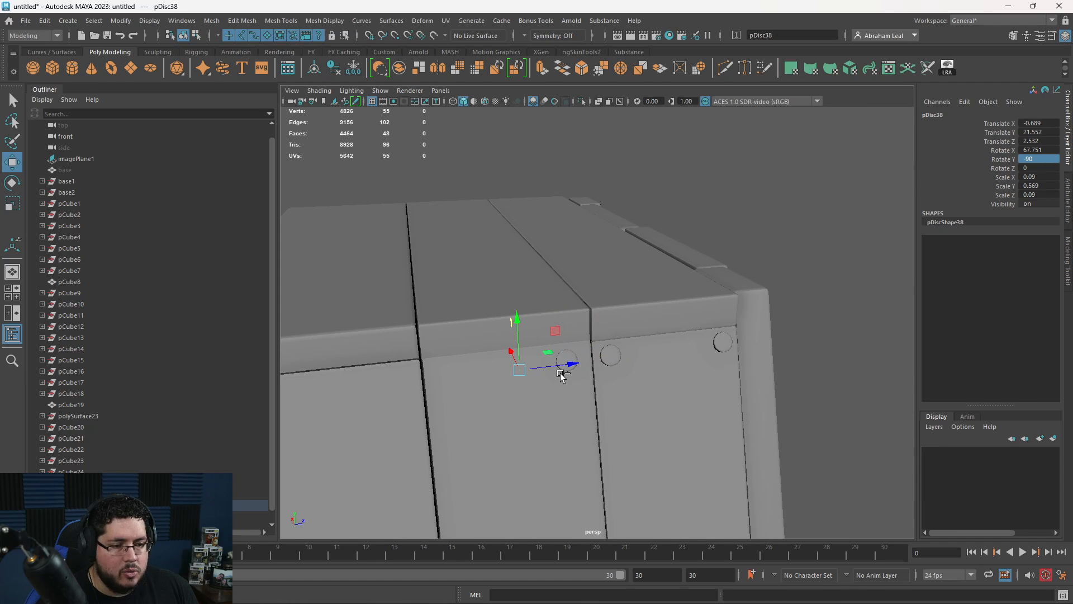
key("ctrl+z")
left_click_drag(613, 358, 524, 441)
key("ctrl+d")
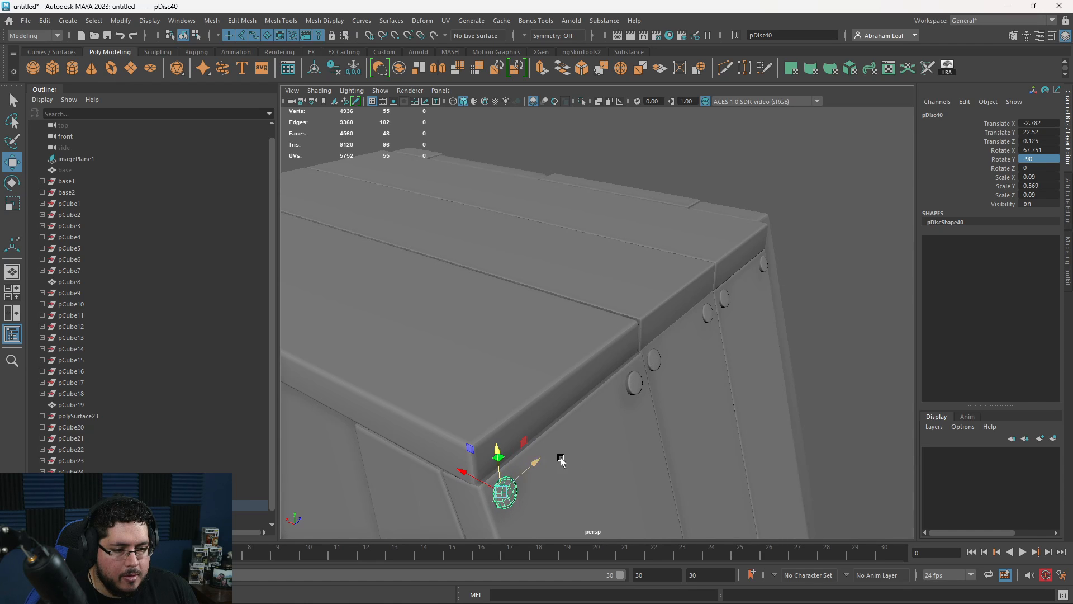
Copy a nail onto the coffin's top end board and lay it flat, with X rotation about -0.636, at about 22.846 in Y.
mouse_move(560, 458)
left_mouse_down("alt")
mouse_move(311, 392)
mouse_move(453, 404)
mouse_move(577, 455)
left_mouse_up("alt")
right_click_drag(578, 456, 572, 435, "alt")
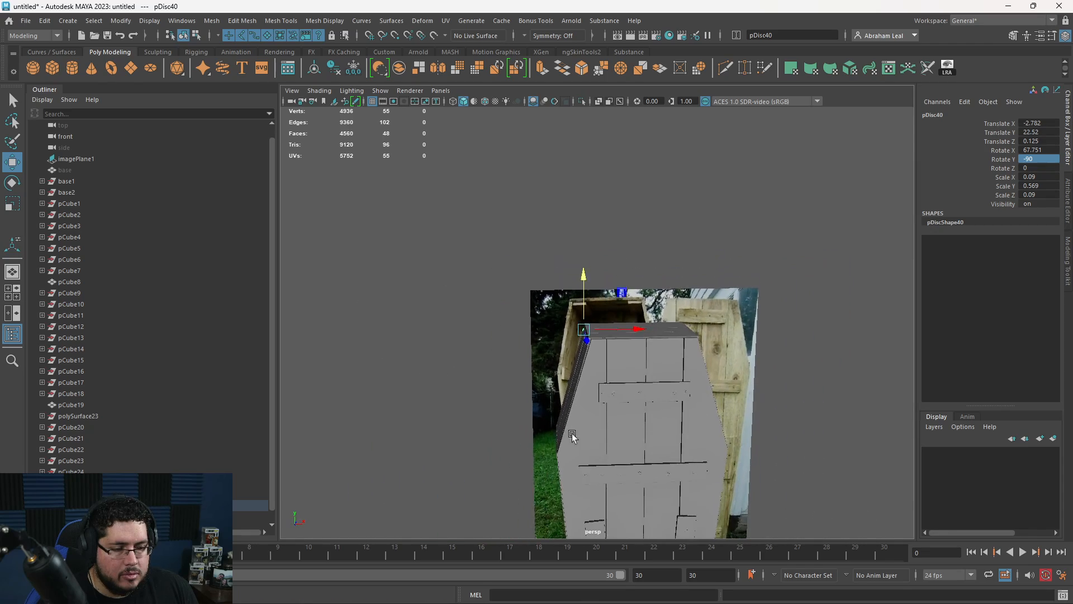
left_click_drag(572, 435, 504, 428, "alt")
right_click_drag(504, 428, 505, 378, "alt")
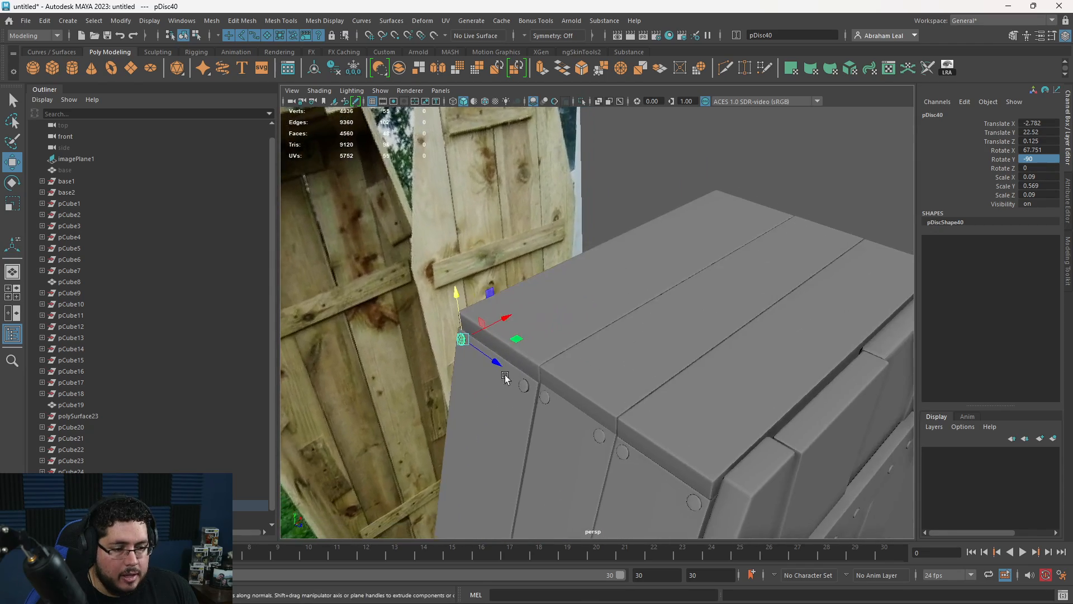
left_click_drag(505, 378, 575, 317, "alt")
left_click(591, 454)
key("e")
key("w")
Duplicate the flat nail along the edge of the top end boards, placing two on each of the three boards.
left_click_drag(576, 318, 466, 238, "alt")
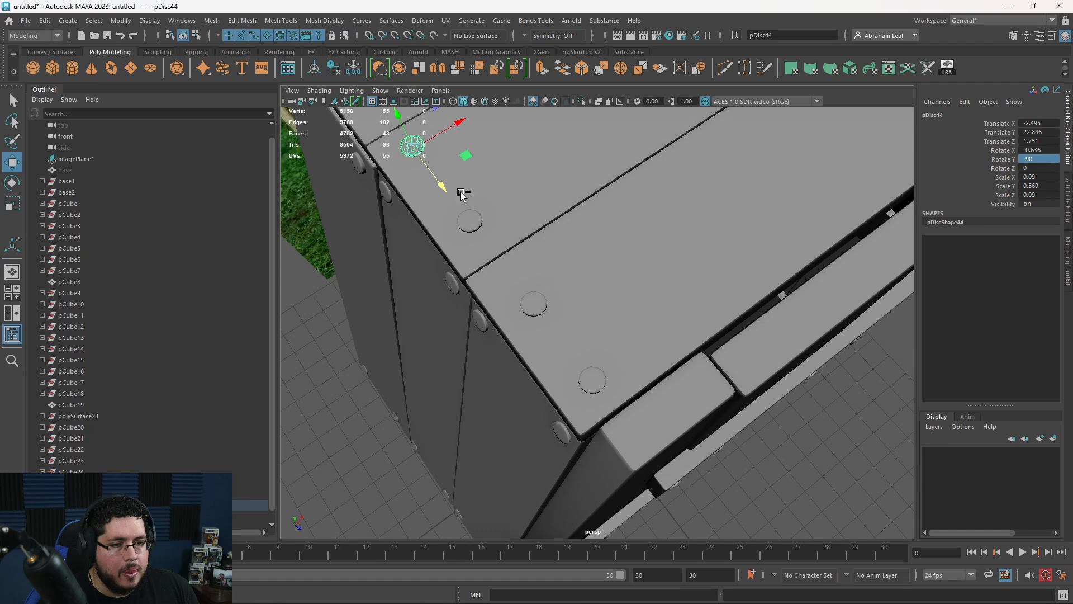
middle_click_drag(525, 257, 642, 423, "alt")
left_click_drag(552, 351, 538, 331)
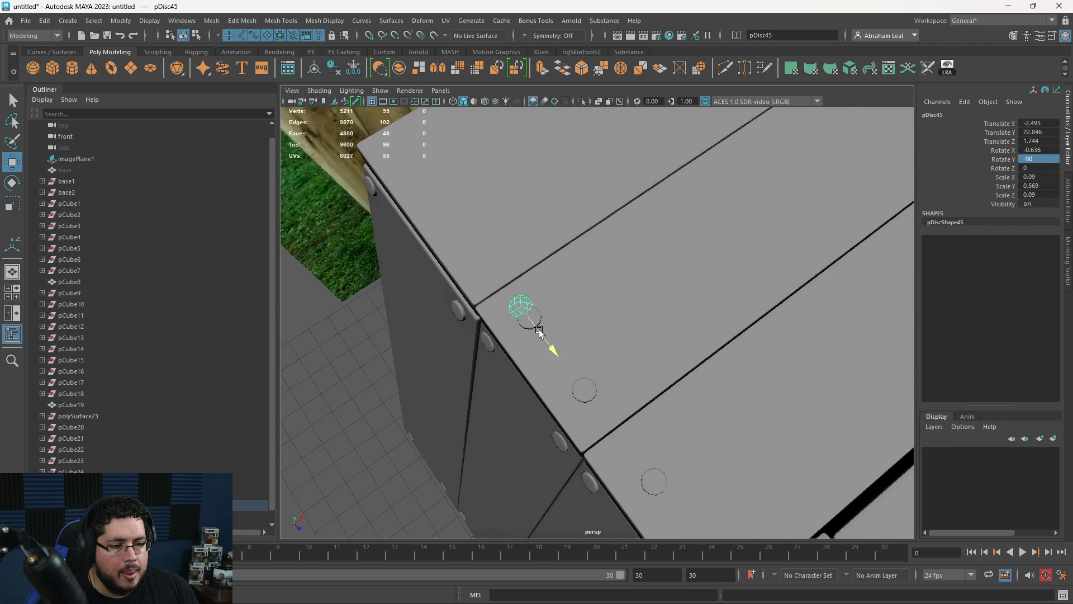
left_click(480, 256)
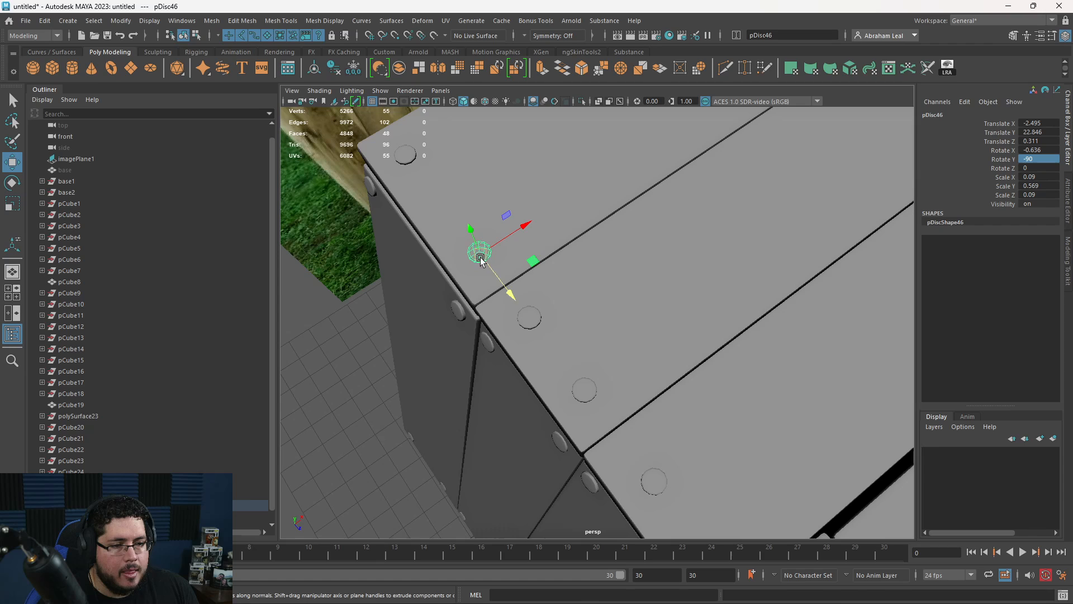
Nudge one nail on each of the middle and rear top end boards inward, the middle board's to about -2.482 in X.
left_click(593, 395, "shift")
left_click(591, 487, "shift")
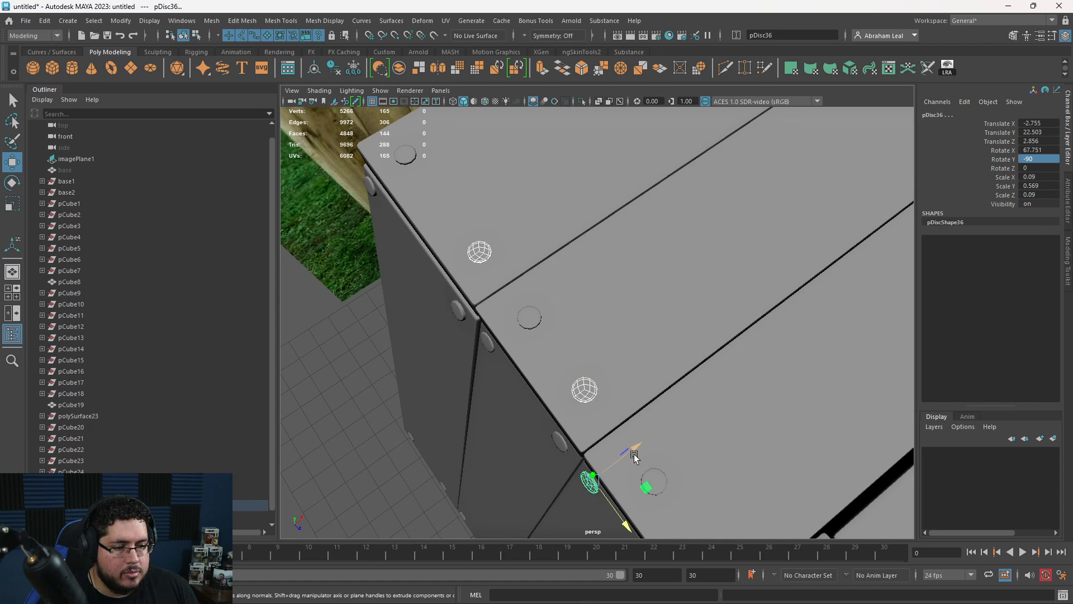
left_click_drag(635, 455, 669, 446, "alt")
key("ctrl+z")
left_click_drag(626, 391, 628, 389)
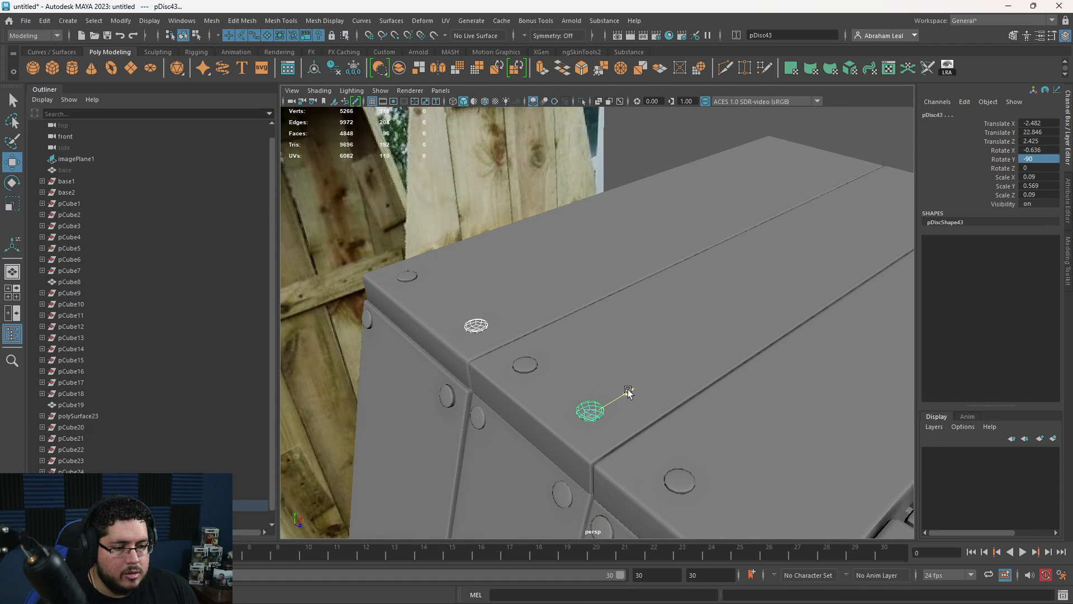
Shift the front top board's inner nail to about -2.522 in X and slightly adjust the height of the side nail below it.
middle_click_drag(697, 482, 639, 370, "alt")
left_click(637, 371)
left_click_drag(668, 353, 665, 355)
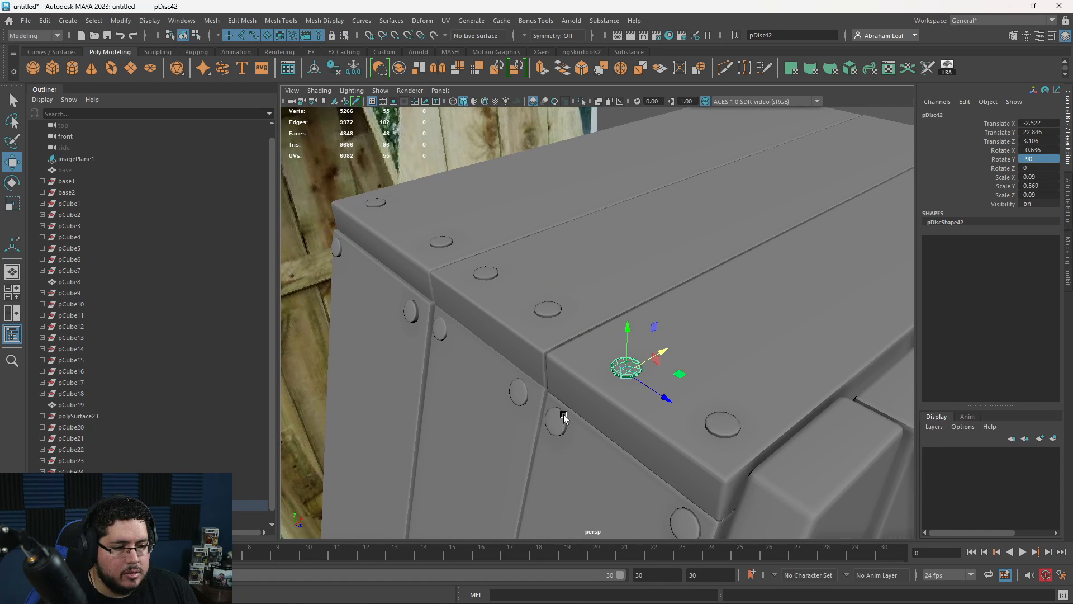
left_click(559, 419)
left_click_drag(560, 387, 560, 388)
Examine the nail rows at the coffin's top end and the side planks down to the foot.
left_click_drag(597, 441, 666, 358, "alt")
right_click_drag(665, 357, 620, 335, "alt")
left_click(843, 409)
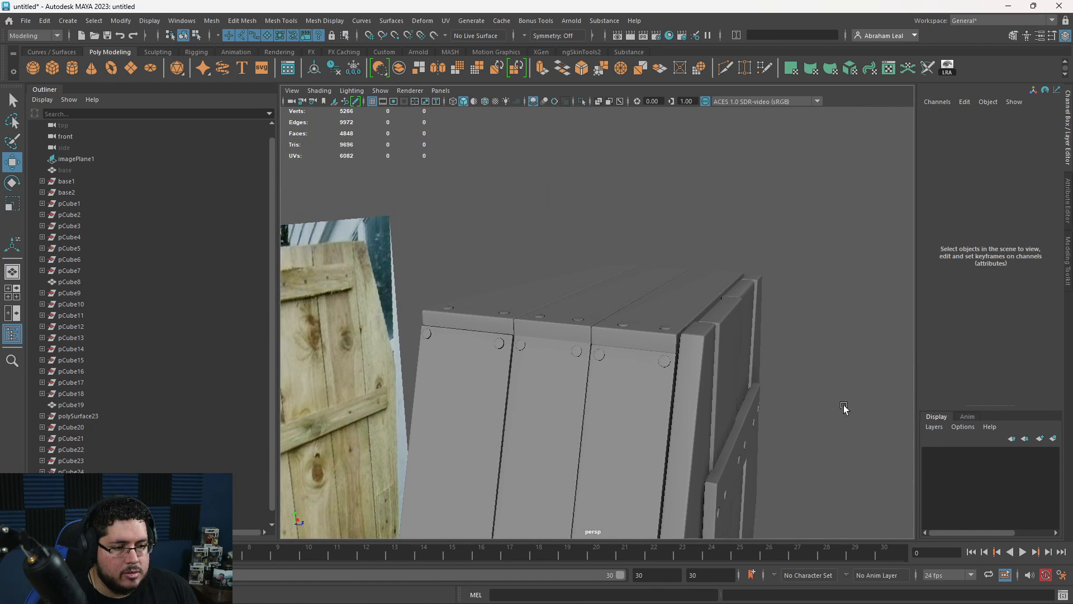
right_click_drag(844, 409, 638, 414, "alt")
middle_click_drag(637, 413, 635, 317, "alt")
right_click_drag(635, 318, 648, 394, "alt")
left_click_drag(648, 394, 671, 475, "alt")
right_click_drag(671, 475, 554, 445, "alt")
middle_click_drag(555, 445, 553, 344, "alt")
right_click_drag(554, 343, 719, 482, "alt")
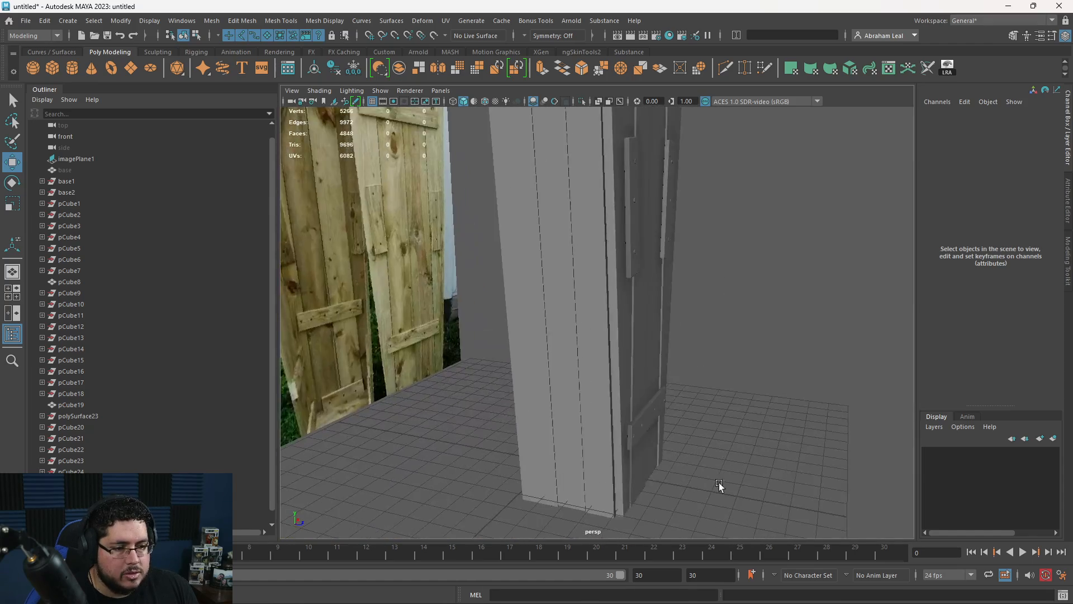
Duplicate the outer nail of the lid's lowest batten and bring the copy down to the coffin's foot corner.
left_click_drag(719, 482, 622, 336, "alt")
right_click_drag(621, 336, 618, 405, "alt")
middle_click_drag(618, 405, 615, 333, "alt")
right_click_drag(615, 333, 632, 278, "alt")
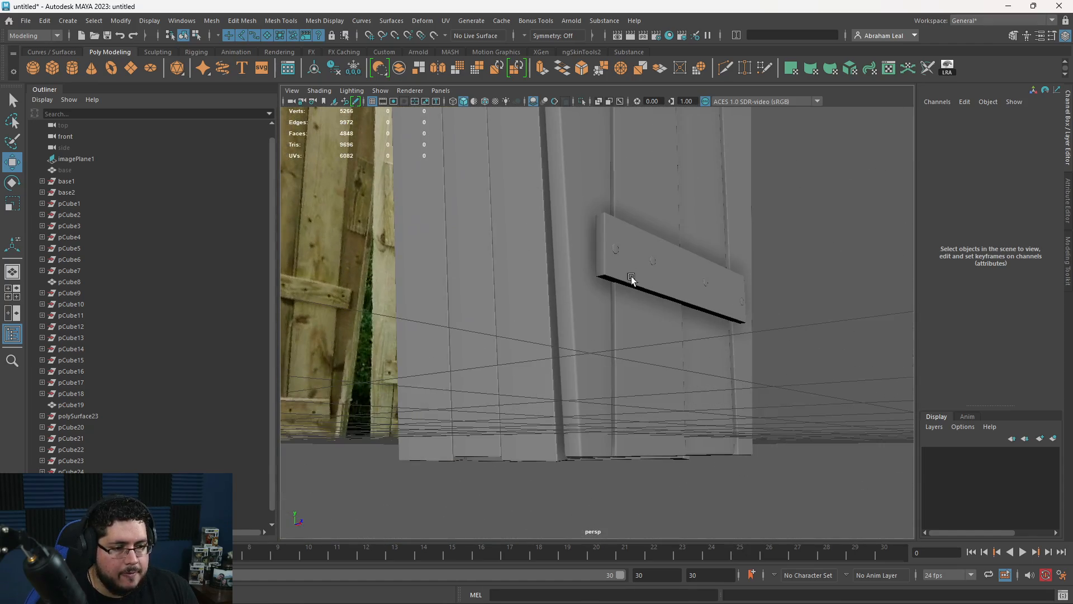
left_click(617, 253)
key("ctrl+d")
left_click_drag(618, 254, 540, 446)
left_click_drag(540, 445, 480, 433, "alt")
right_click_drag(481, 434, 647, 484, "alt")
middle_click_drag(647, 484, 615, 263, "alt")
left_click_drag(615, 263, 568, 350, "alt")
middle_click_drag(627, 207, 648, 291, "alt")
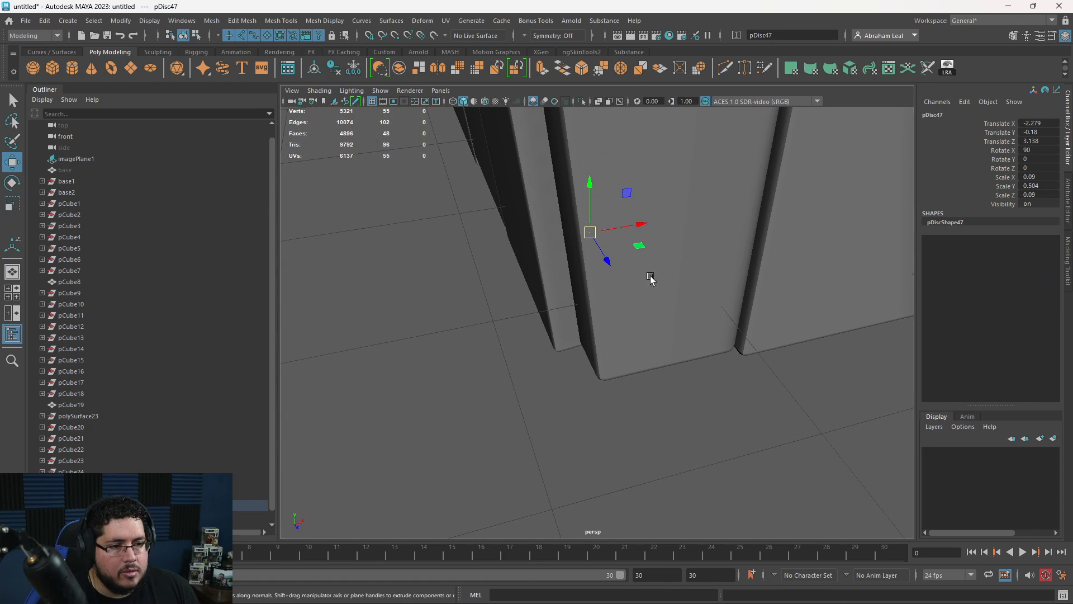
Turn the nail to about -89.287 in Rotate Y and seat it on the side plank's foot at about -2.712 in X.
left_click_drag(644, 226, 479, 280)
key("e")
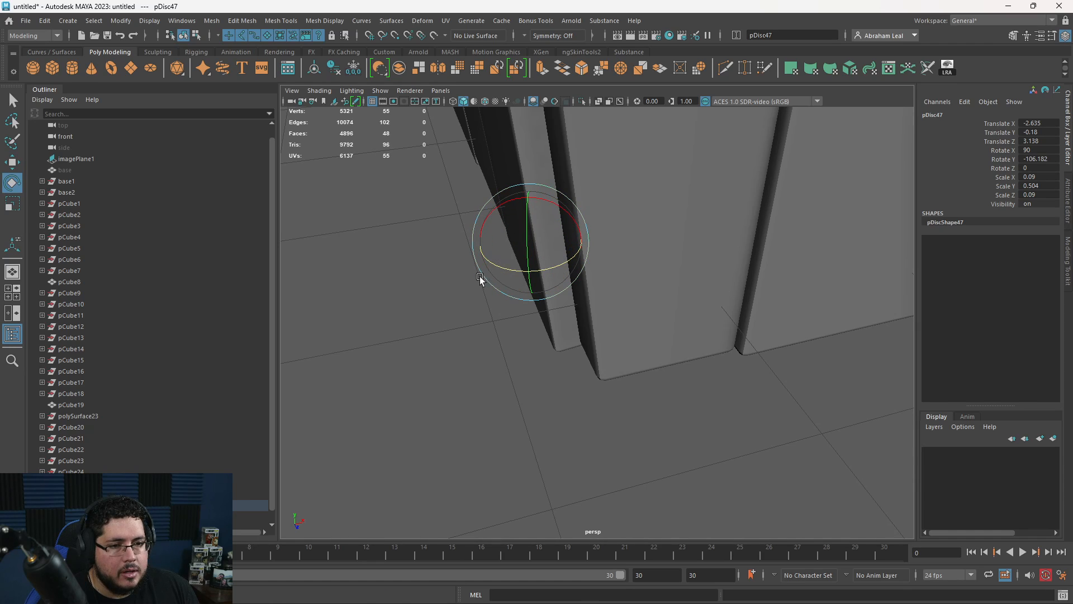
middle_click_drag(378, 207, 423, 255, "alt")
key("w")
key("e")
left_click_drag(609, 290, 605, 382)
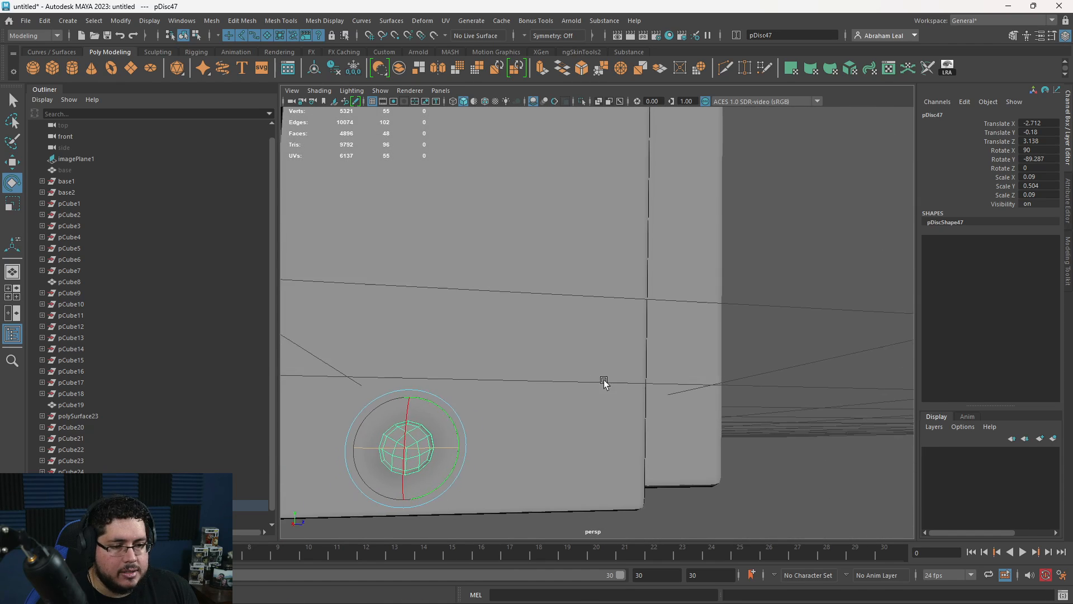
middle_click_drag(605, 382, 619, 332, "alt")
key("w")
left_click_drag(551, 356, 527, 365)
Duplicate the nail in a row along the foot of the side planks, placing two on each of the three planks.
key("ctrl+d")
middle_click_drag(583, 383, 746, 396, "alt")
right_click_drag(746, 396, 531, 360, "alt")
key("ctrl+d")
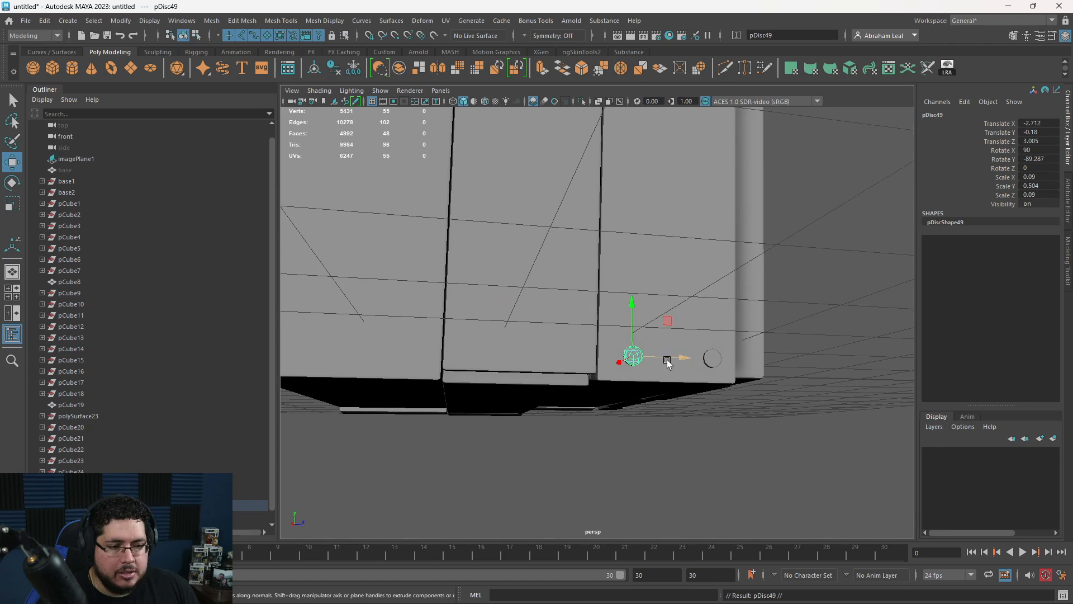
left_click_drag(668, 362, 611, 354)
middle_click_drag(611, 354, 719, 376, "alt")
key("ctrl+d")
left_click_drag(719, 377, 521, 373)
key("ctrl+d")
left_click_drag(429, 372, 420, 372)
left_click_drag(420, 372, 580, 414, "alt")
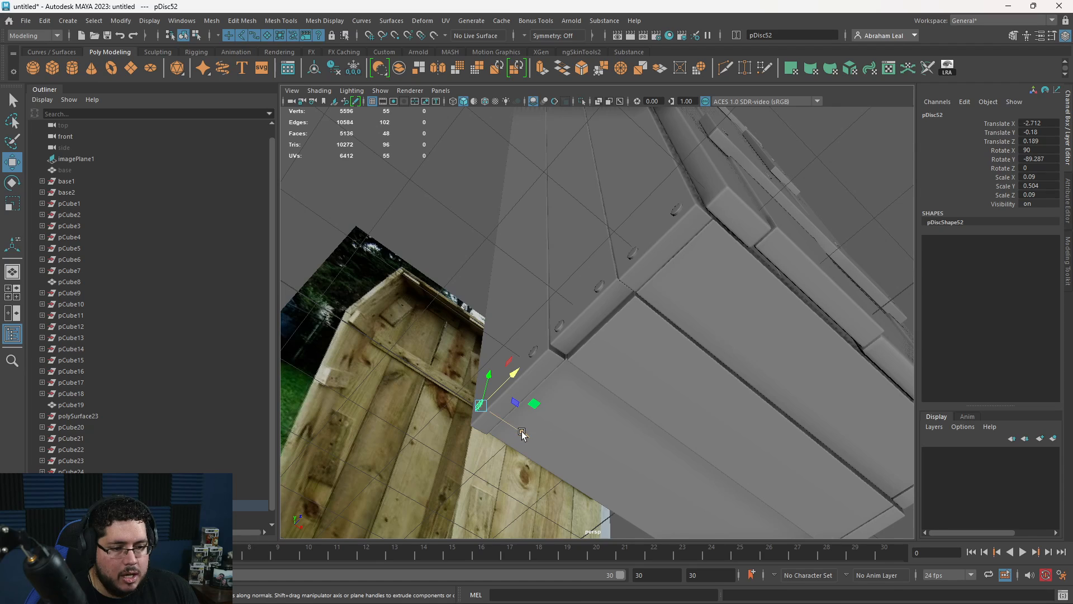
Duplicate the last foot nail onto the coffin's underside at about -2.188 in X, rotating it to about 183.173 in Rotate X.
left_click_drag(517, 385, 547, 442, "shift")
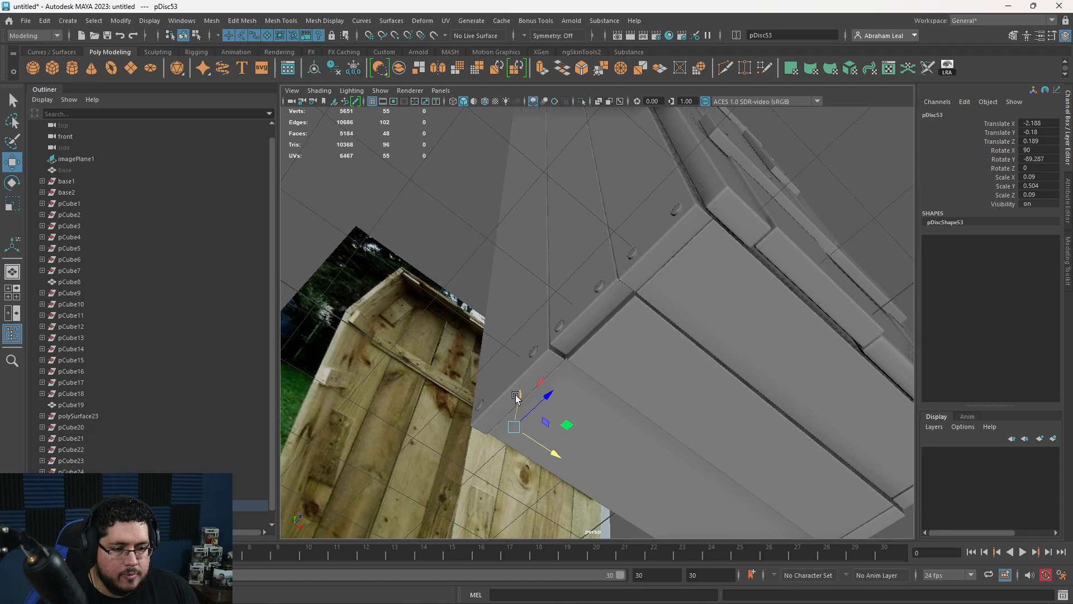
key("e")
left_click_drag(478, 434, 619, 455)
key("w")
Duplicate the underside nail across the bottom end boards, placing two on each of the three boards.
left_click_drag(508, 357, 625, 355, "shift")
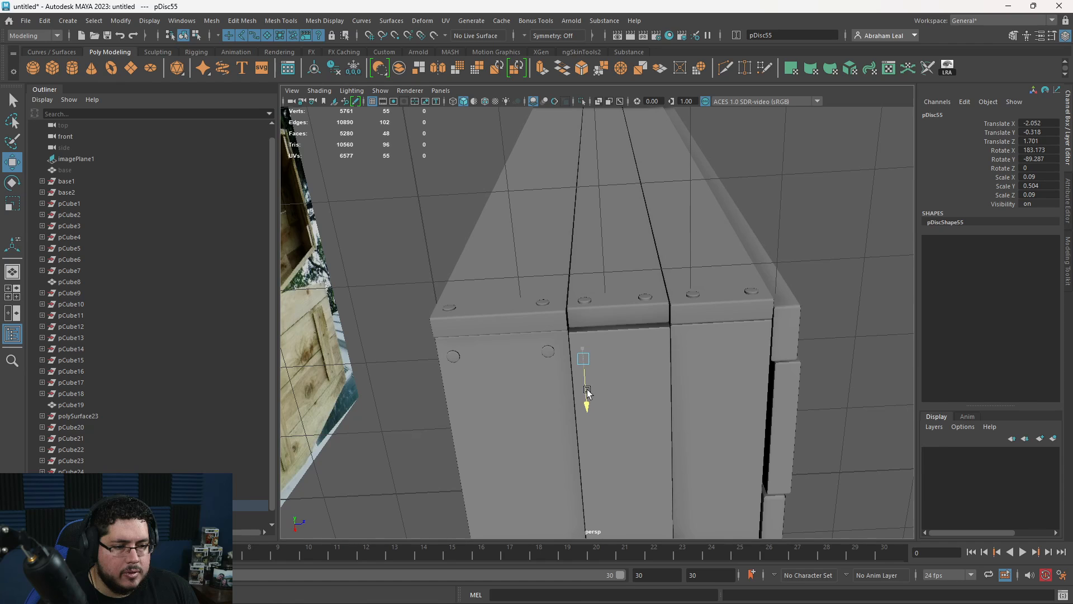
left_click_drag(613, 400, 640, 422, "alt")
left_click_drag(582, 327, 687, 379)
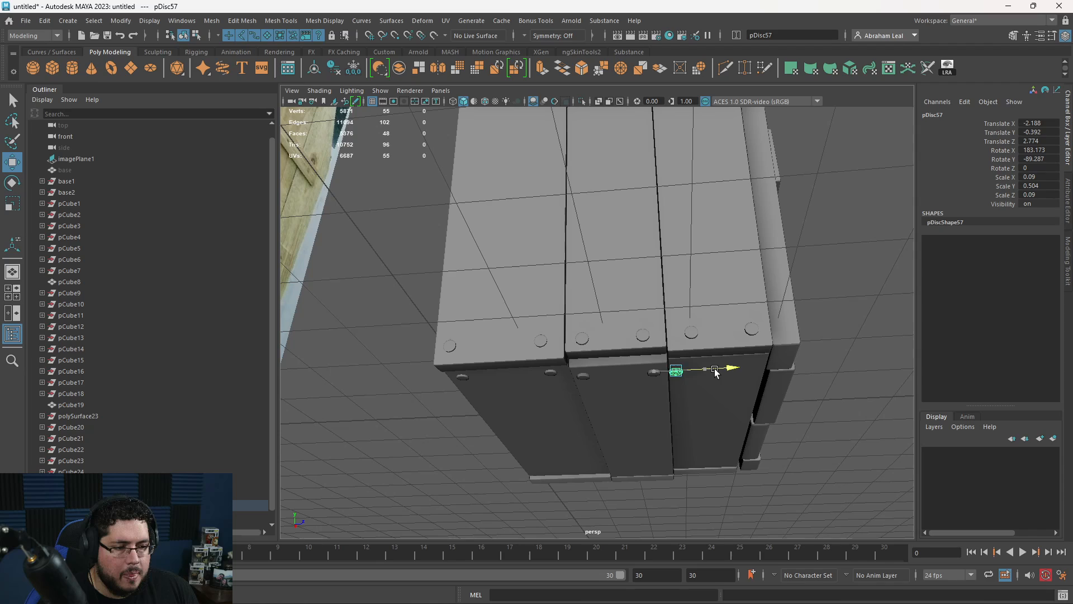
left_click_drag(678, 342, 793, 366, "shift")
Select the nails in the group, leaving out those on the lid so only the side and end nails stay selected.
scroll(103, 463, "down", 1)
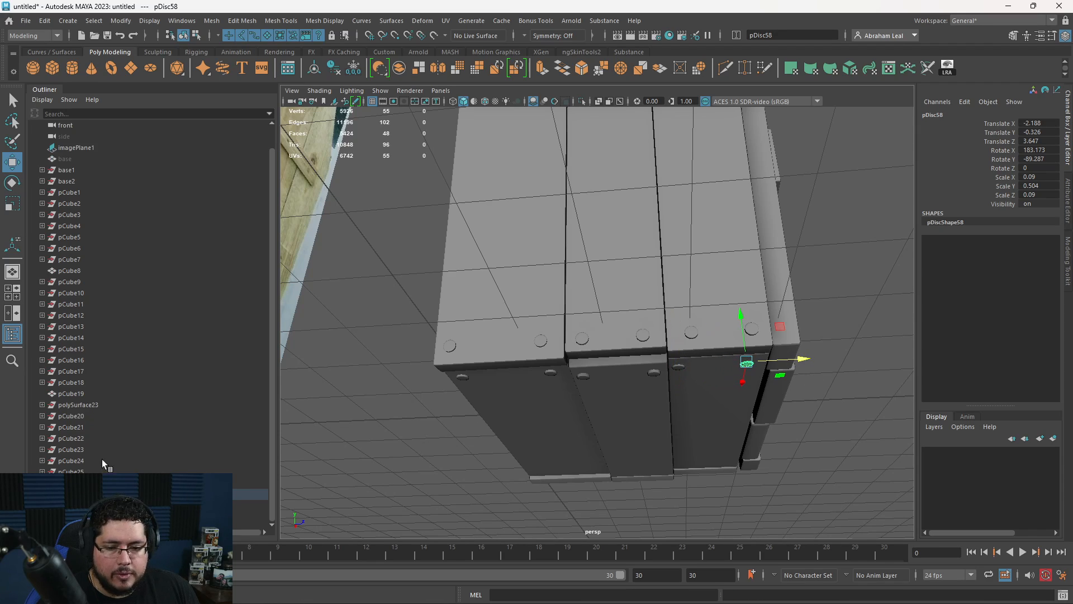
scroll(145, 296, "down", 10)
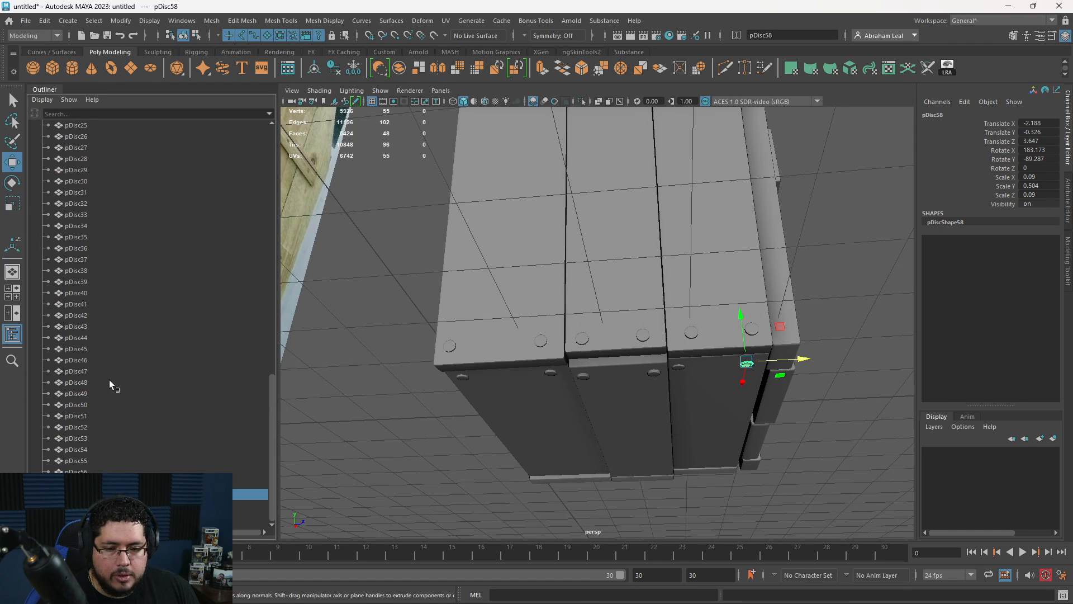
scroll(109, 378, "up", 11)
left_click(89, 216, "shift")
scroll(625, 320, "down", 4)
left_click_drag(625, 321, 548, 296, "alt")
middle_click_drag(548, 297, 609, 402, "alt")
left_click_drag(694, 350, 559, 431, "ctrl")
middle_click_drag(667, 369, 643, 456, "alt")
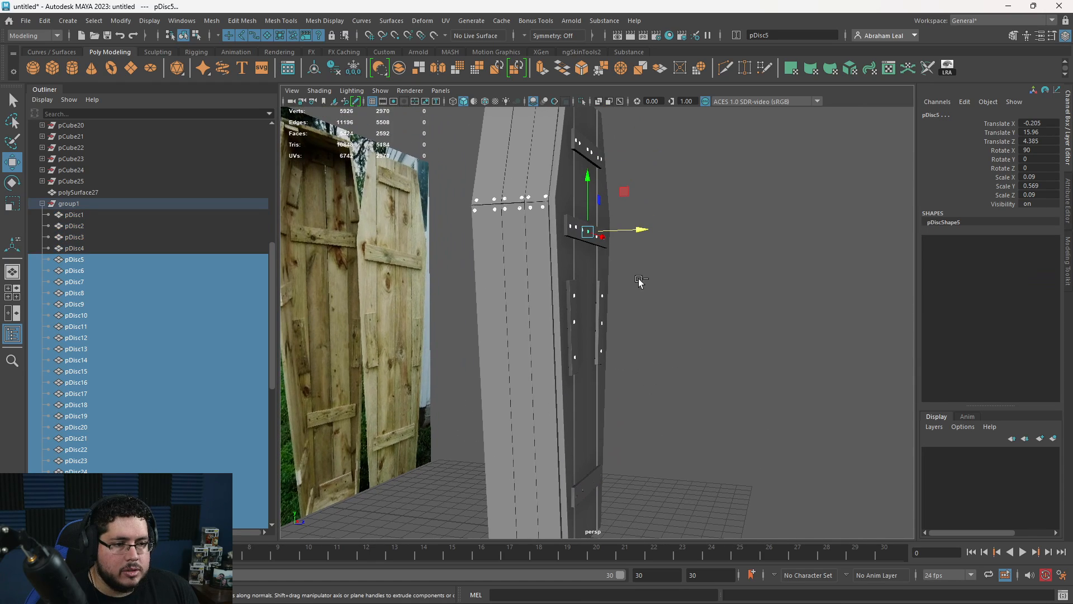
left_click_drag(639, 278, 629, 254, "ctrl")
left_click_drag(583, 330, 607, 358, "ctrl")
Mirror the selected nails to the coffin's other side across the world X axis in the + direction.
right_click_drag(512, 300, 566, 409, "shift")
left_click(203, 212)
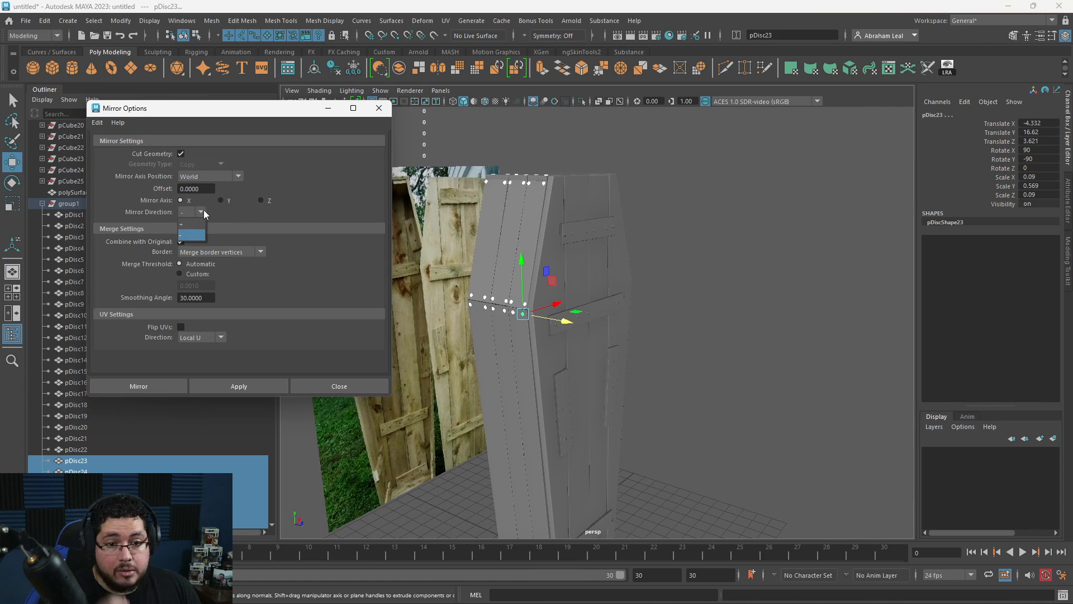
left_click(190, 226)
left_click(245, 387)
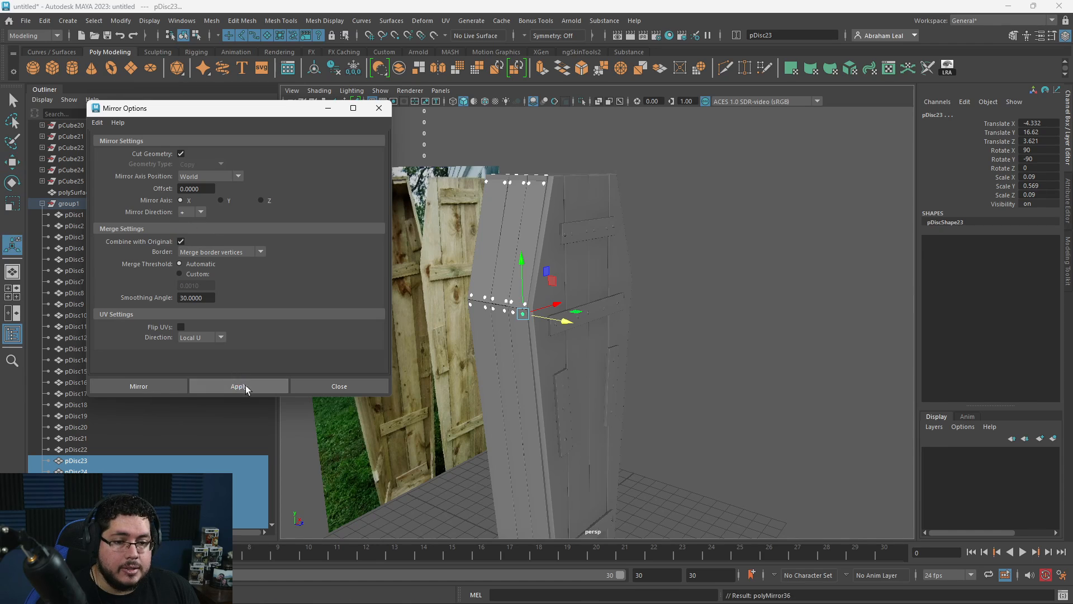
left_click(651, 301)
left_click_drag(650, 301, 486, 321, "alt")
right_click_drag(487, 321, 783, 417, "alt")
left_click_drag(783, 417, 790, 385, "alt")
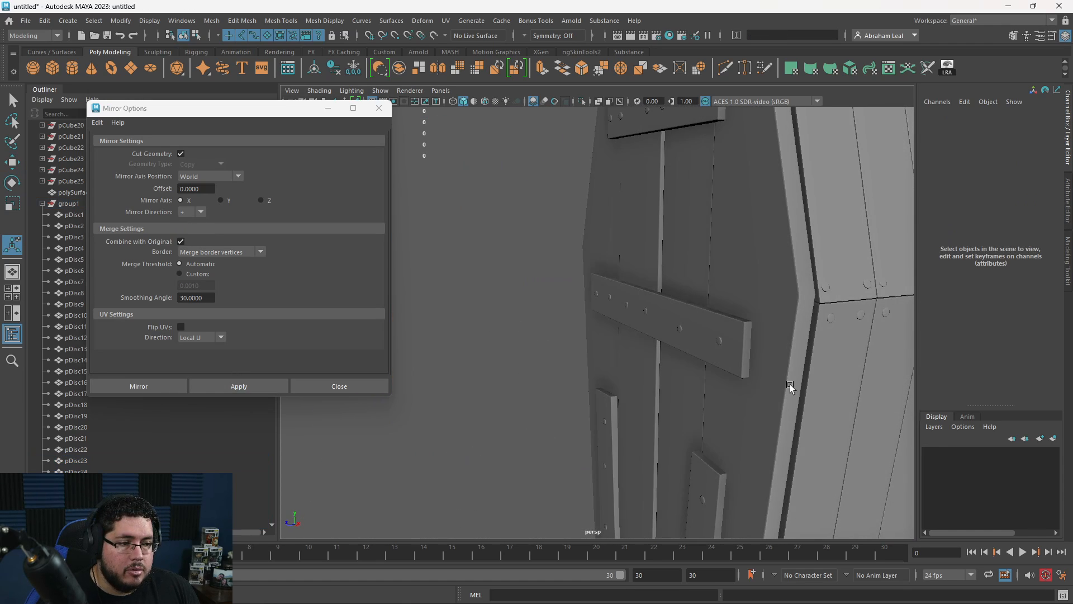
left_click(379, 108)
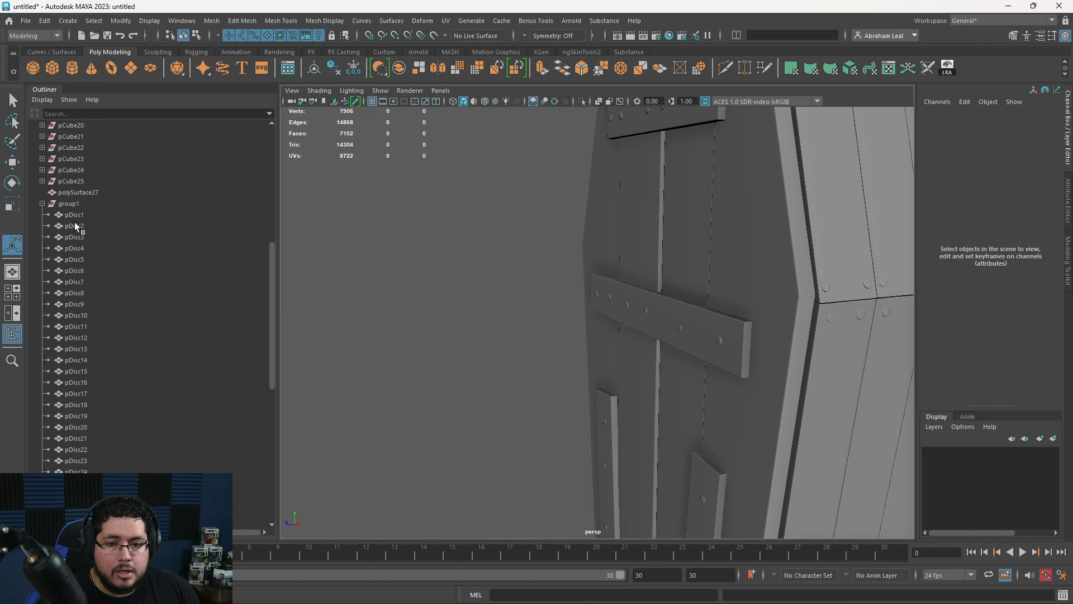
Rename the nail group to Nails and collapse it.
left_click(78, 205)
double_click(78, 205)
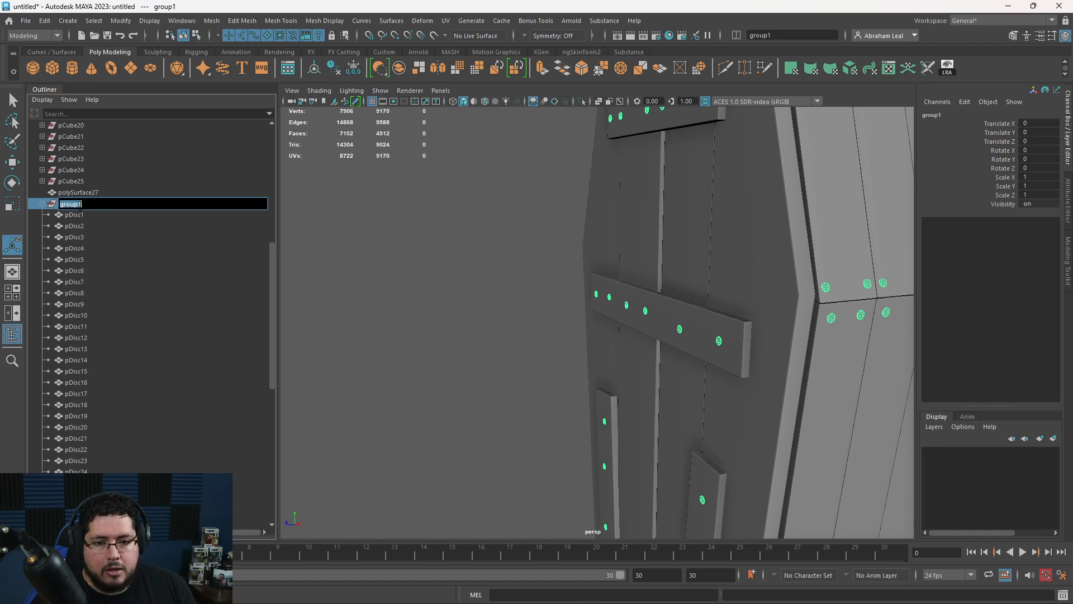
type("Nails")
key("Return")
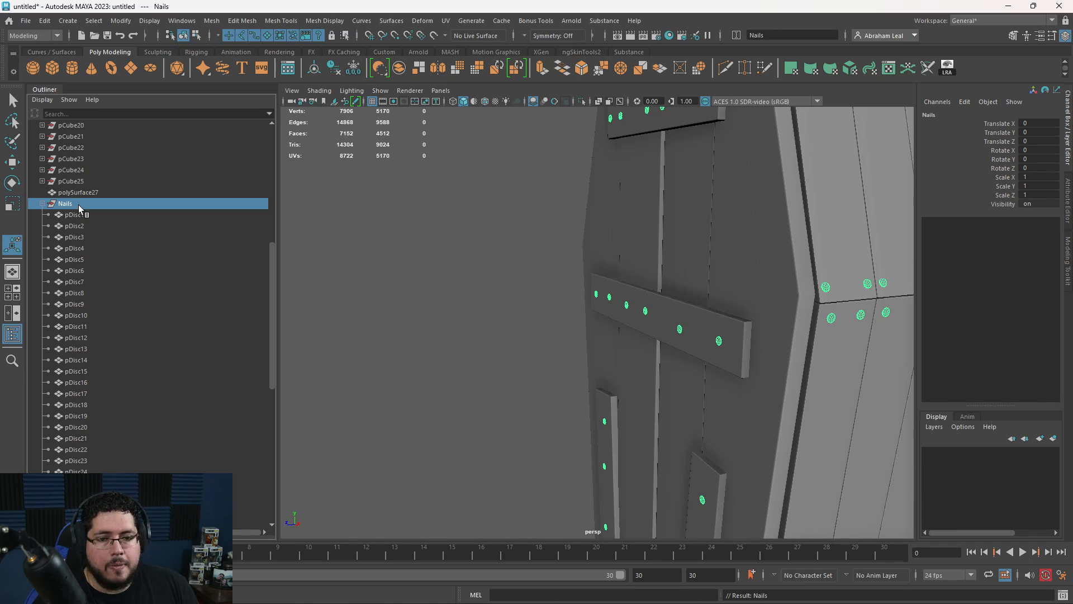
left_click(42, 204)
key("f")
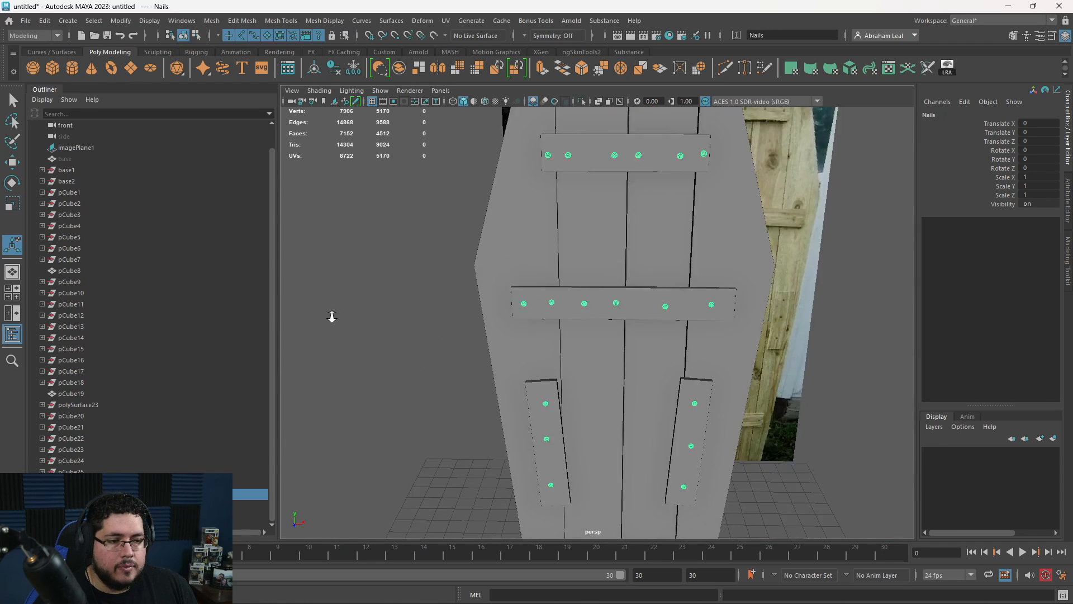
Delete the reference photo's image plane from the scene.
left_click_drag(331, 316, 516, 384, "alt")
left_click(763, 462)
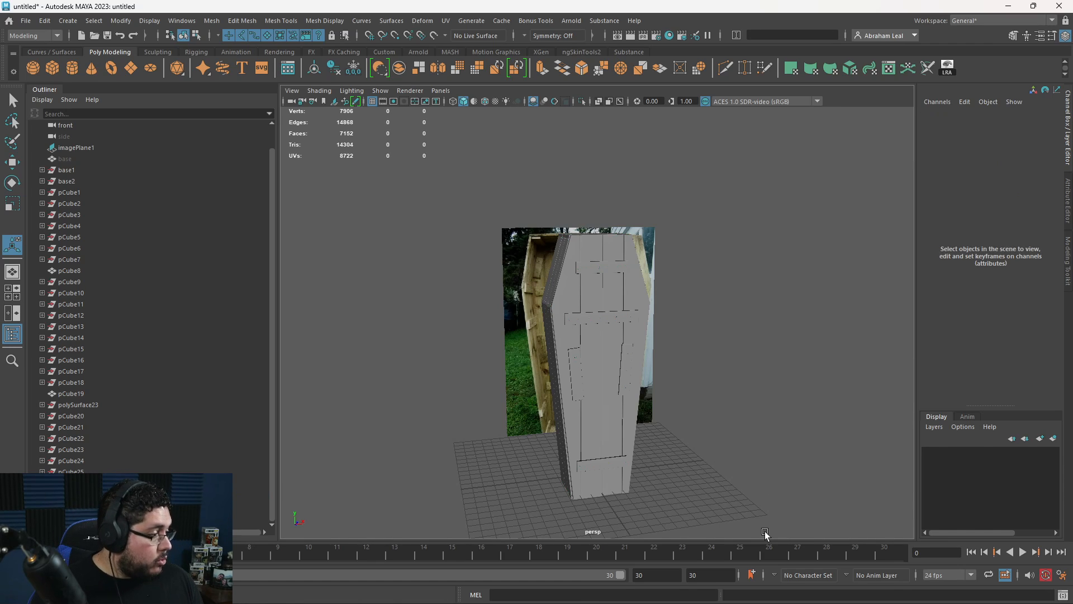
left_click_drag(723, 502, 695, 445, "alt")
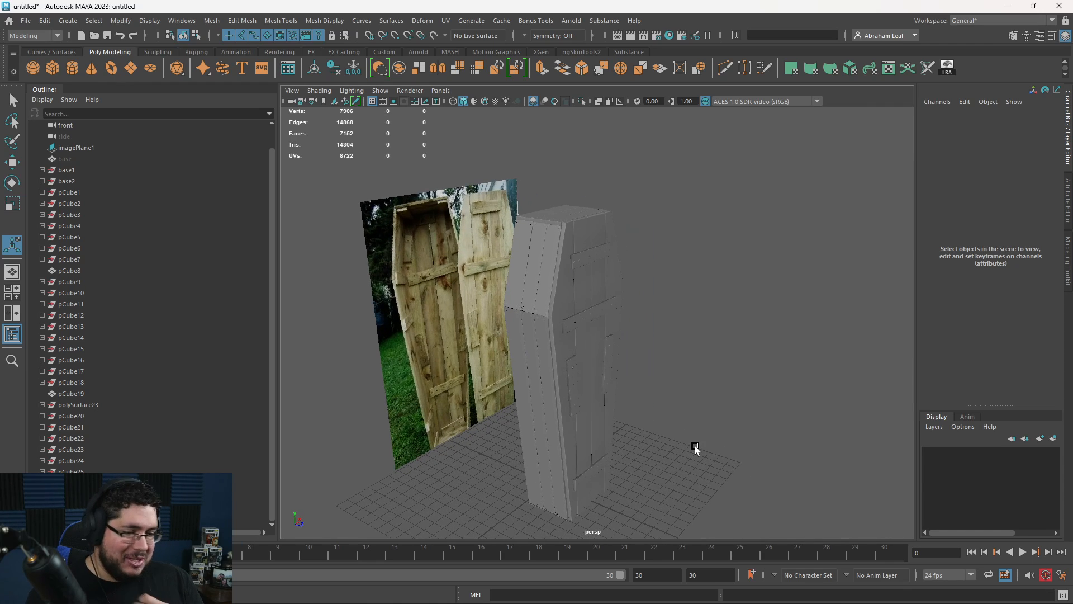
left_click_drag(670, 390, 590, 320, "alt")
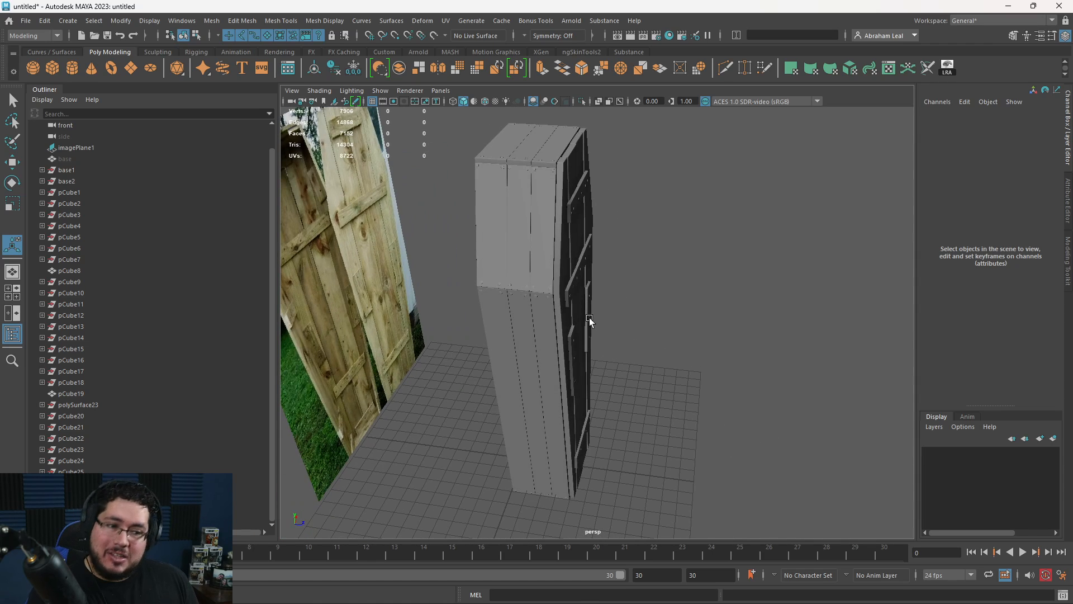
left_click_drag(649, 408, 574, 380, "alt")
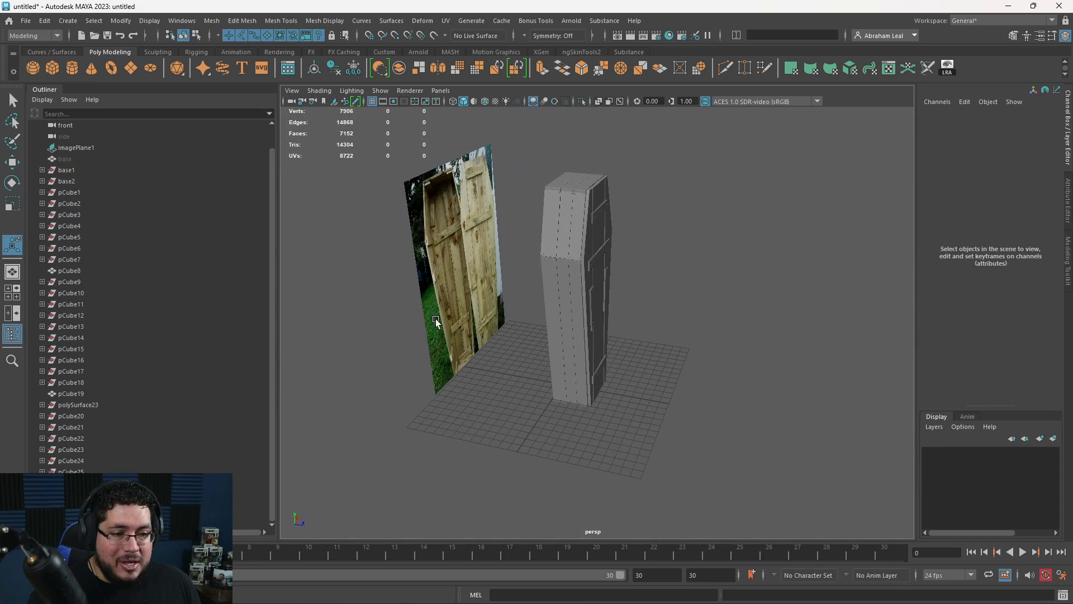
left_click(436, 322)
key("Delete")
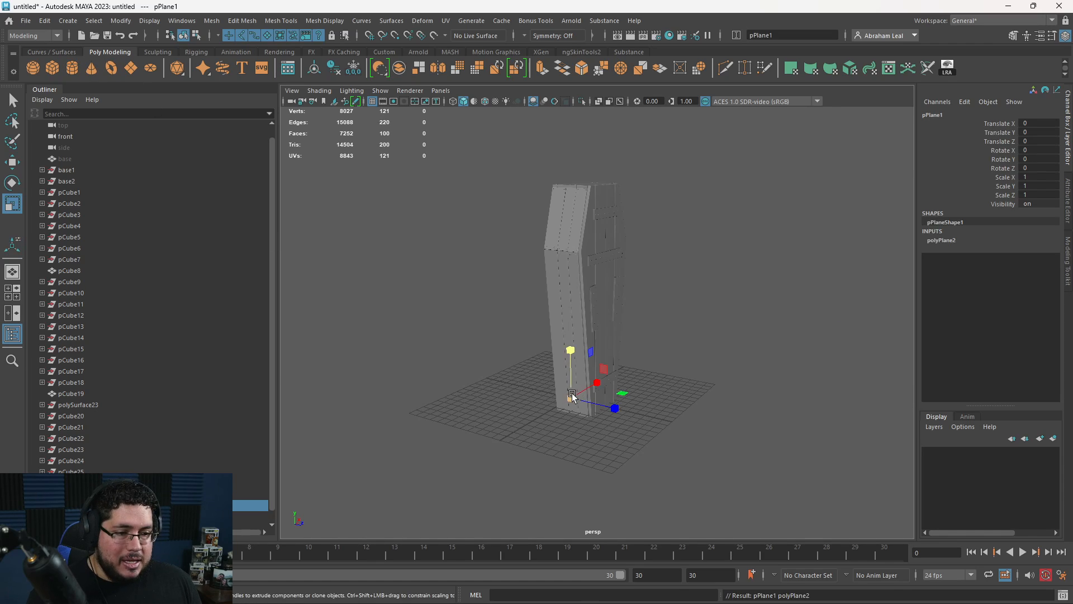
Create a polygon plane beneath the coffin and scale it uniformly to about 82.346 as a large floor.
left_click_drag(571, 398, 833, 479)
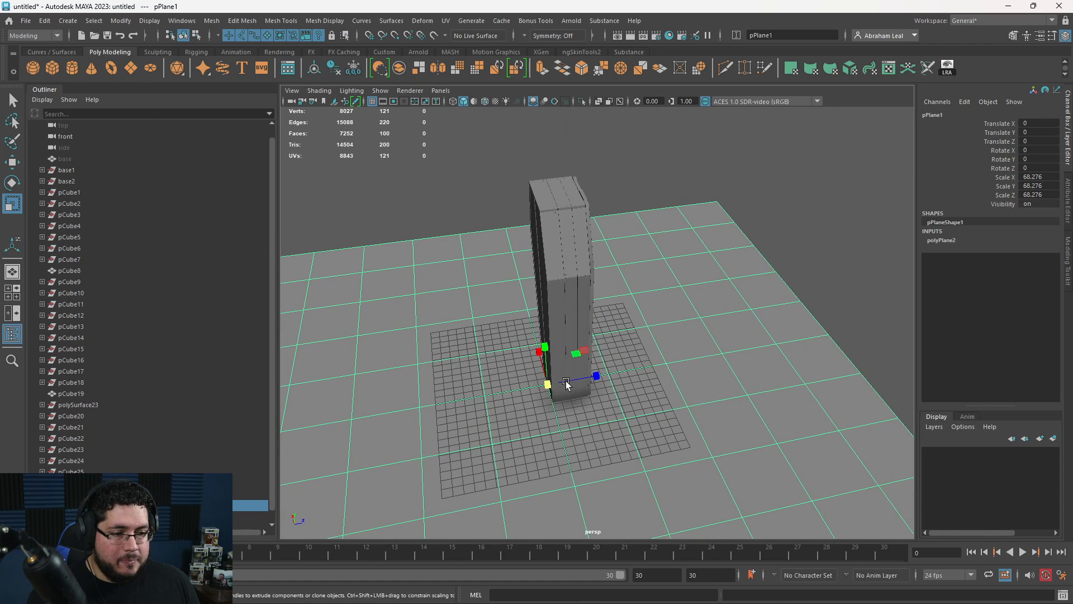
left_click_drag(547, 384, 633, 375)
right_click_drag(633, 376, 540, 363, "alt")
left_click_drag(539, 362, 511, 354, "alt")
Extrude the border edge along one side of the floor plane upward into a tall back wall.
right_click_drag(511, 355, 508, 316)
left_click(493, 296)
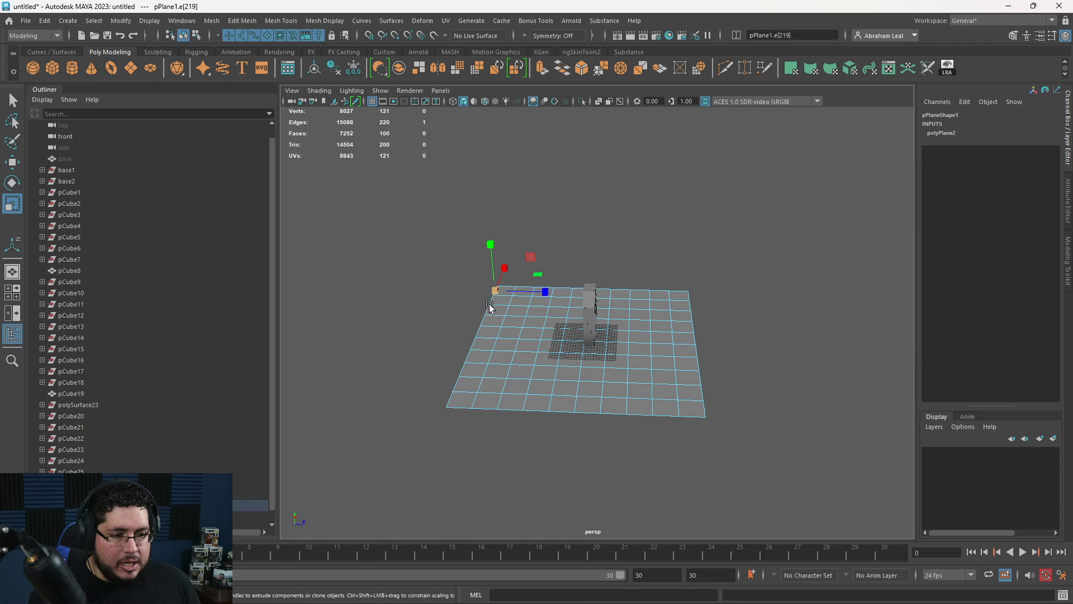
left_click_drag(449, 402, 505, 401, "alt")
key("ctrl+e")
key("w")
left_click_drag(479, 284, 439, 54)
left_click_drag(482, 245, 454, 230, "alt")
middle_click_drag(496, 180, 508, 224, "alt")
Delete the edge loops around the fold between floor and wall, and bevel the remaining fold with fraction 1 and 4 segments.
double_click(461, 392)
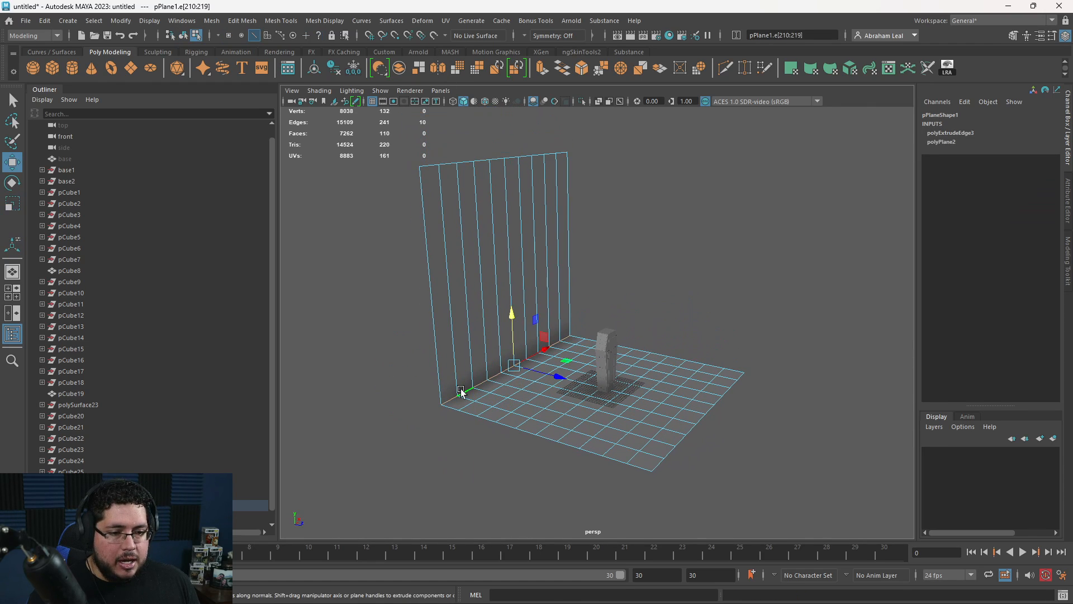
key("Delete")
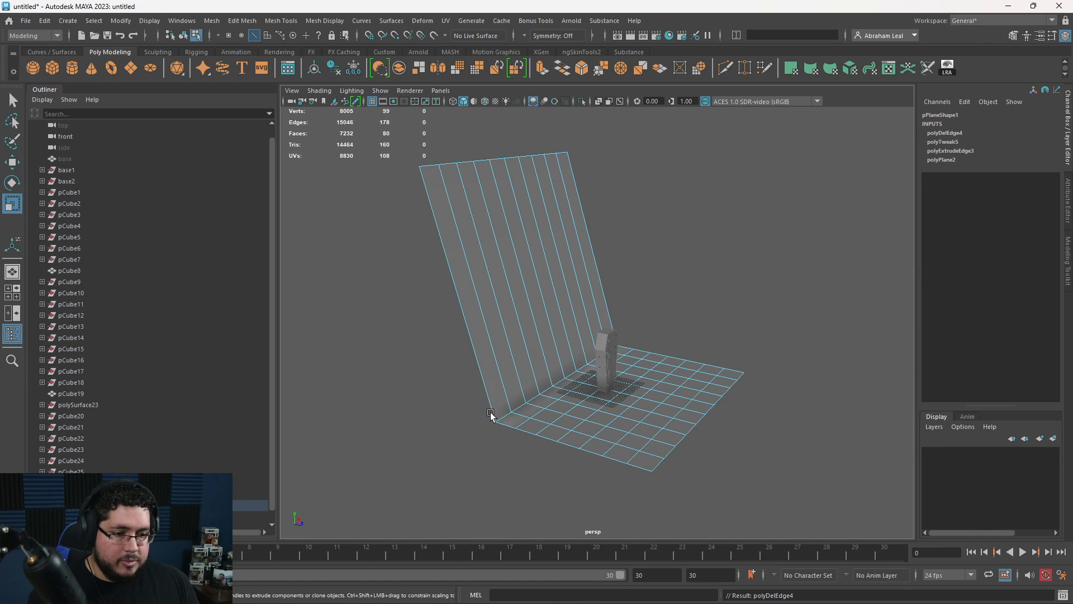
left_click(582, 70)
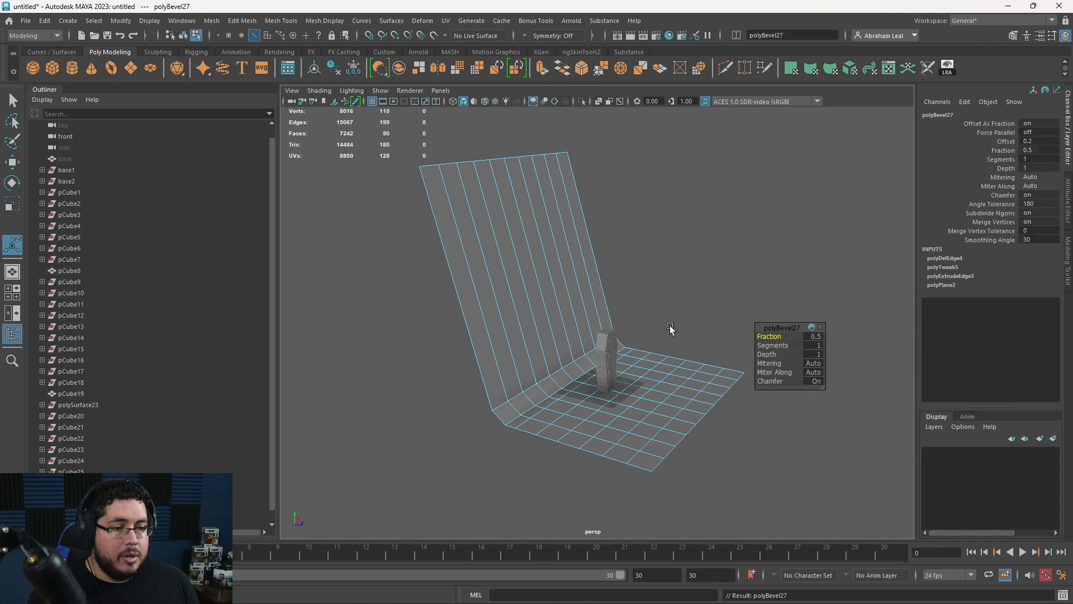
left_click_drag(766, 346, 879, 342)
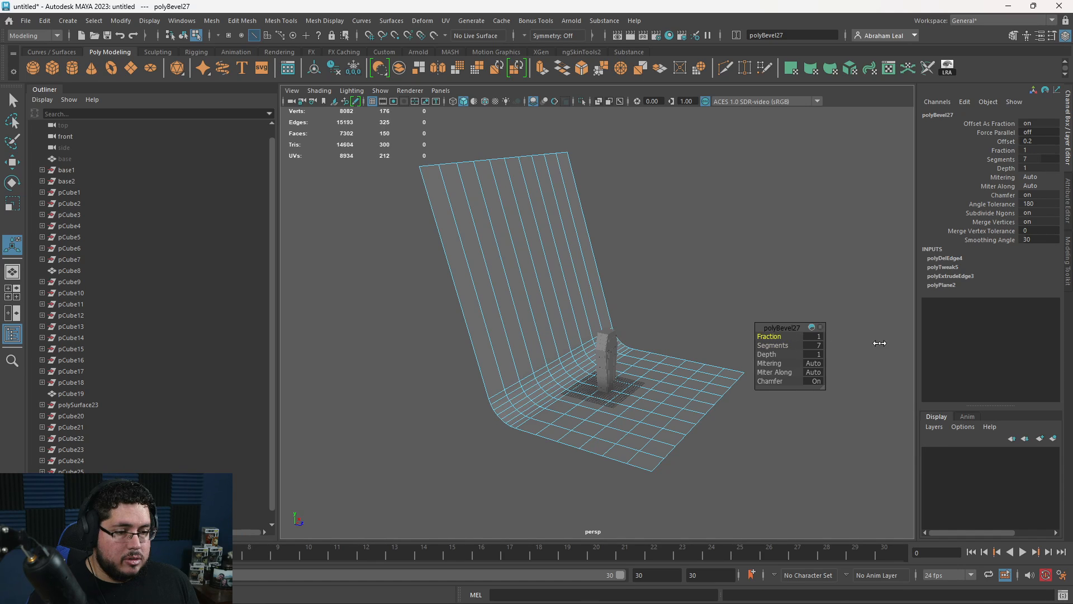
left_click_drag(766, 344, 643, 355)
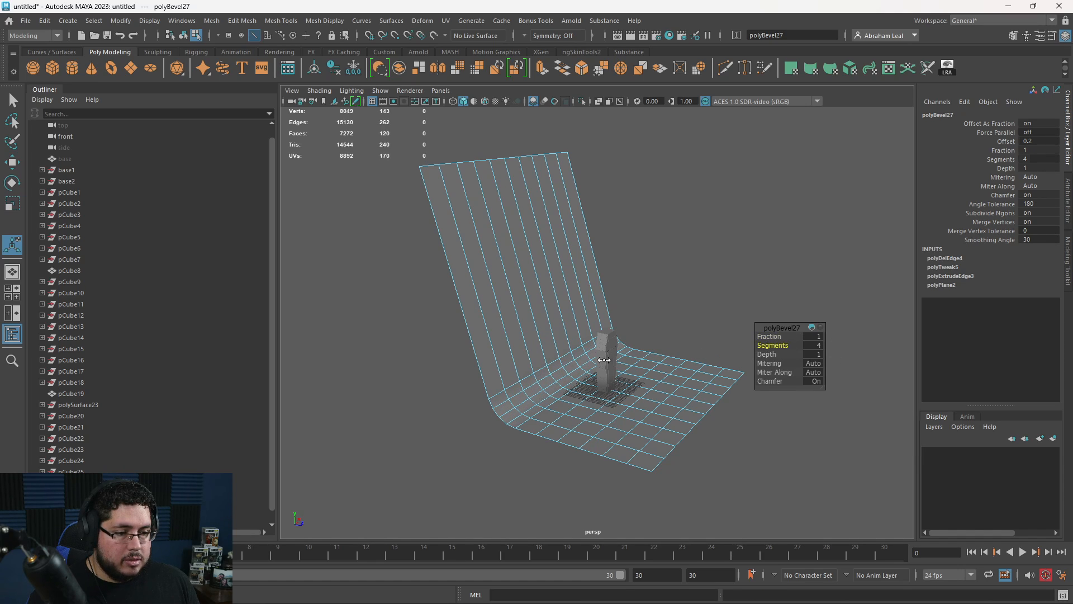
Return the backdrop to object mode and turn on its smooth mesh preview.
left_click_drag(500, 321, 542, 304, "alt")
right_click_drag(541, 305, 587, 263)
key("q")
left_click(587, 263)
left_click(511, 327)
left_click(688, 282)
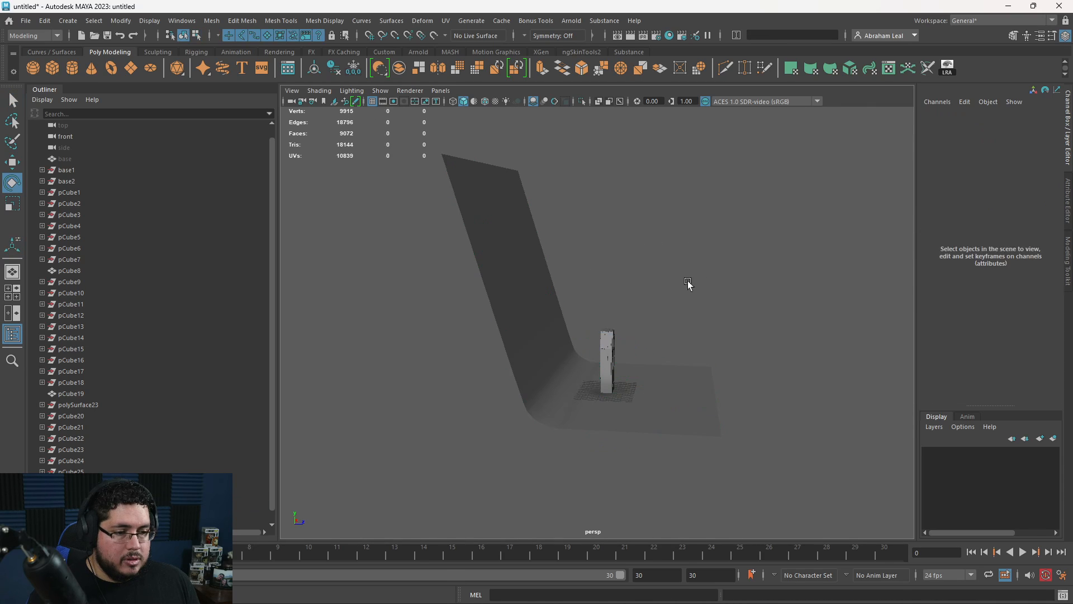
Stretch the backdrop to about 131.409 in Scale Z and shift it to about -17.298 in Z.
left_click(673, 391)
key("r")
key("w")
left_click_drag(668, 392, 621, 392)
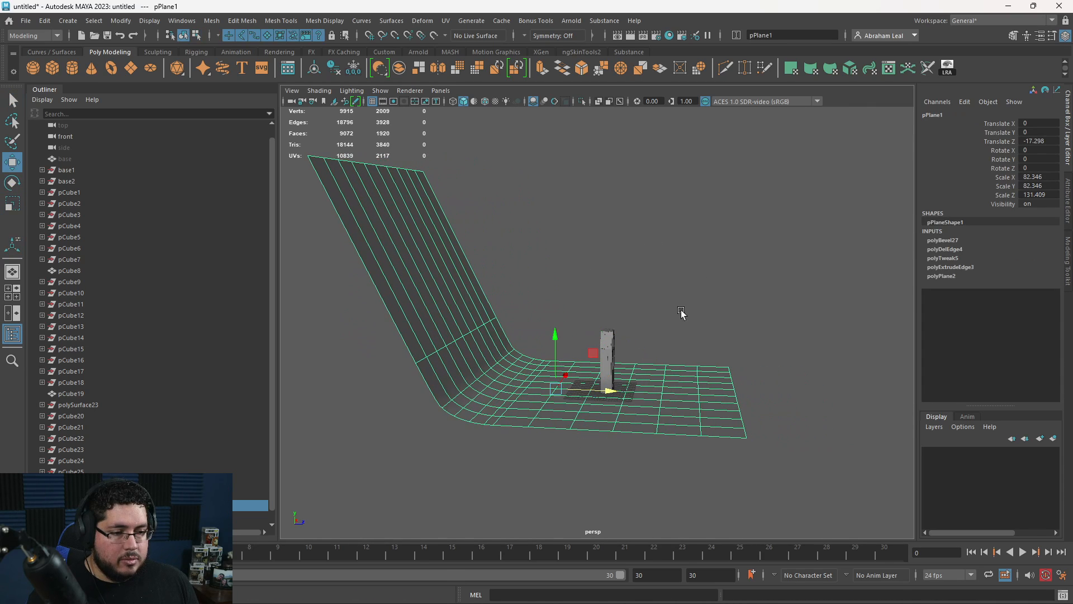
left_click(682, 313)
Create a new camera and look through it in the viewport.
left_click(274, 52)
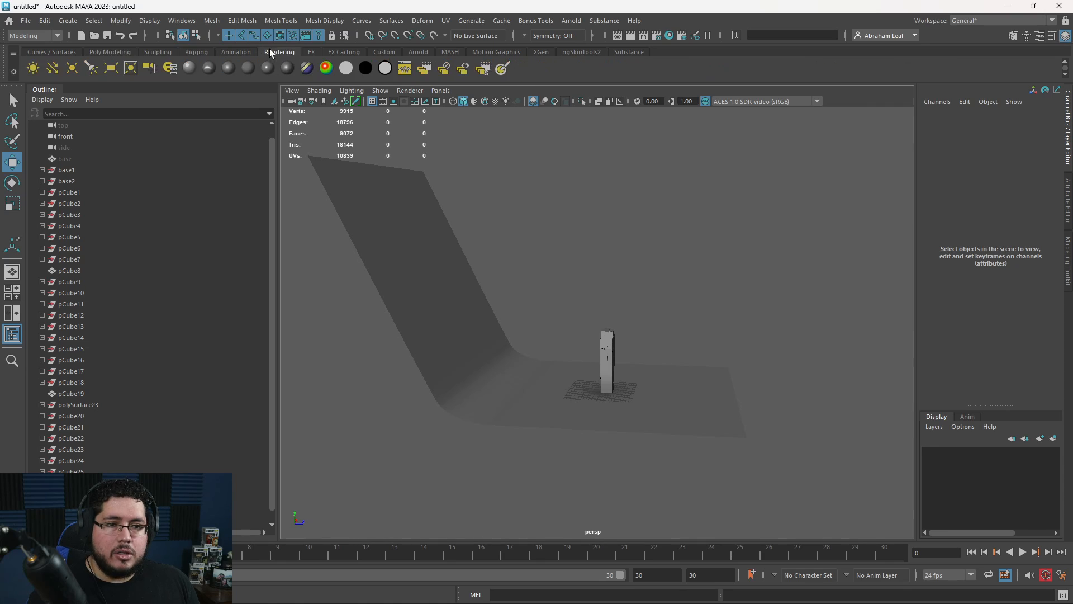
left_click(149, 68)
left_click(441, 90)
left_click(503, 134)
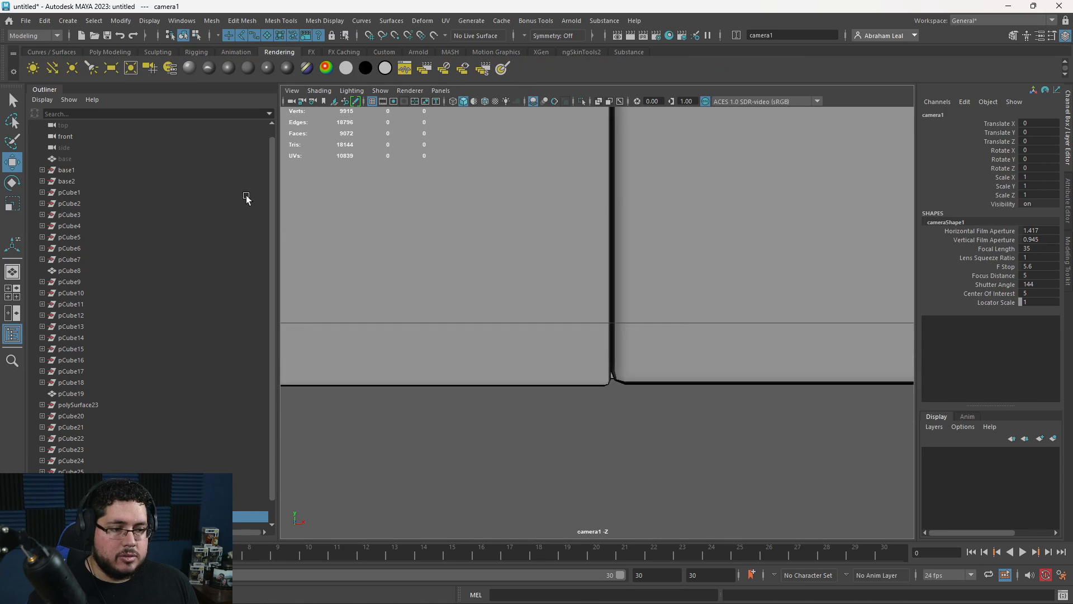
Frame the coffin and the curved backdrop in the new camera's view with the resolution gate turned on.
scroll(402, 269, "down", 10)
left_click_drag(418, 263, 516, 323, "alt")
scroll(403, 280, "down", 3)
left_click(394, 102)
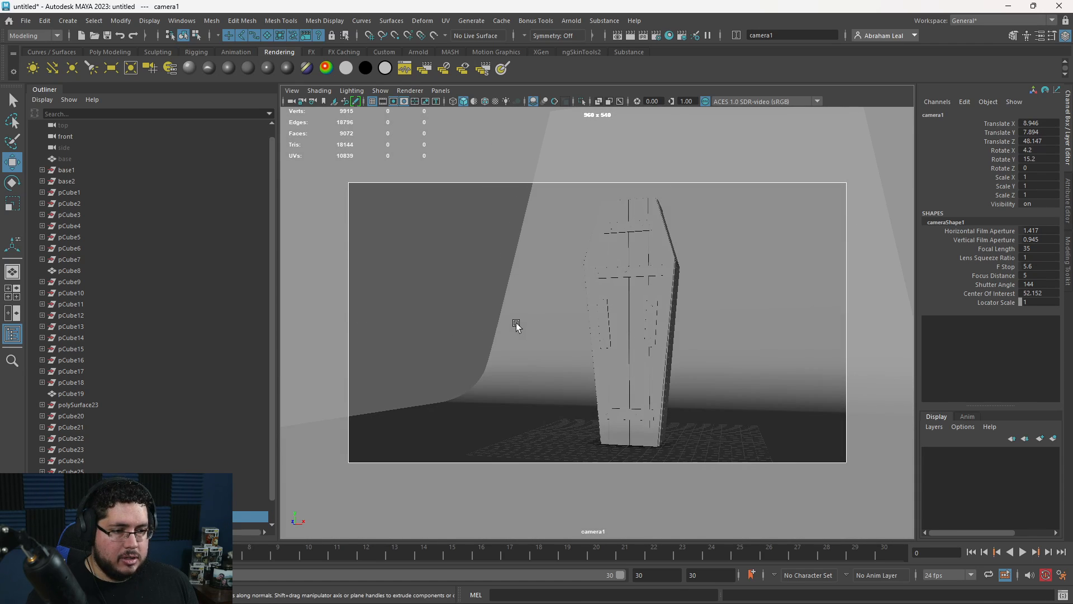
middle_click_drag(515, 323, 544, 333, "alt")
left_click_drag(544, 333, 541, 342, "alt")
Narrow the backdrop to about 201.97 in Scale X and rotate it to about 3.554 in Y.
left_click(541, 342)
key("e")
key("r")
left_click_drag(719, 421, 696, 425)
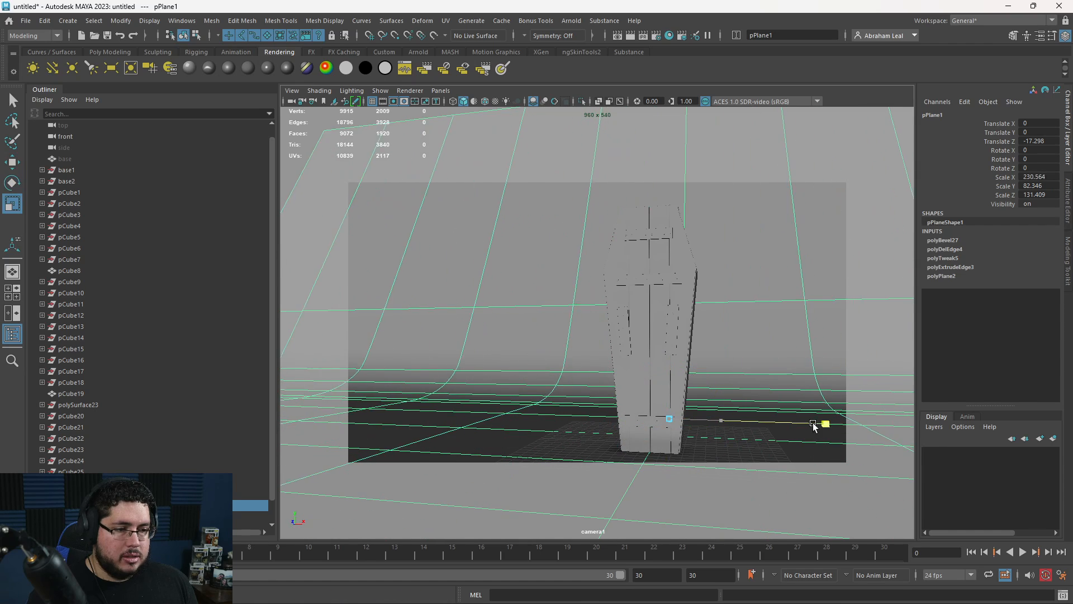
key("e")
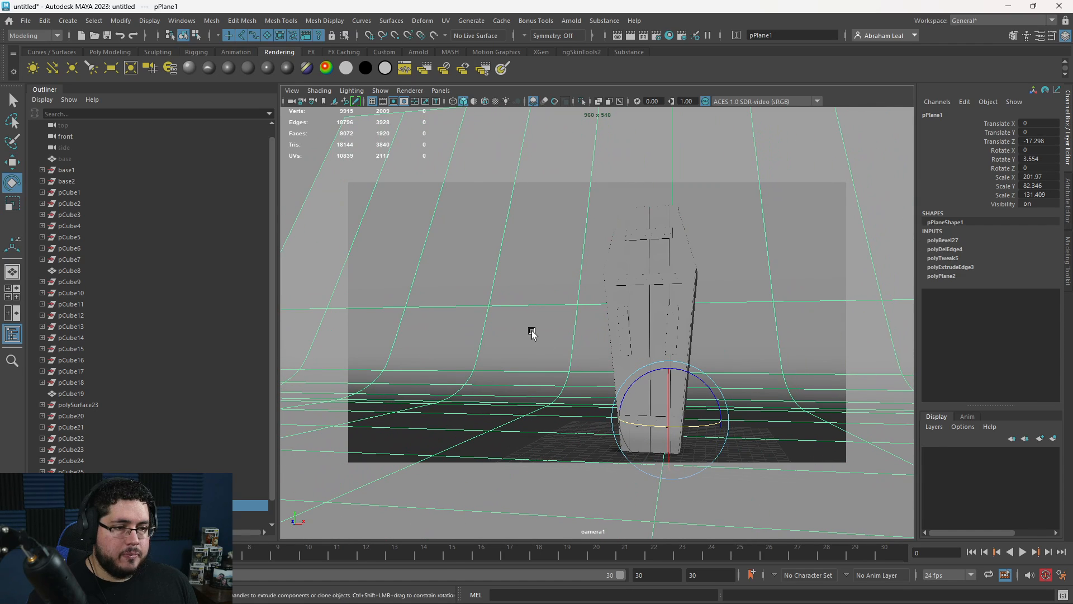
Switch back to the perspective view, look at the coffin's boards up close and clear the selection.
key("space")
left_click_drag(531, 333, 531, 287)
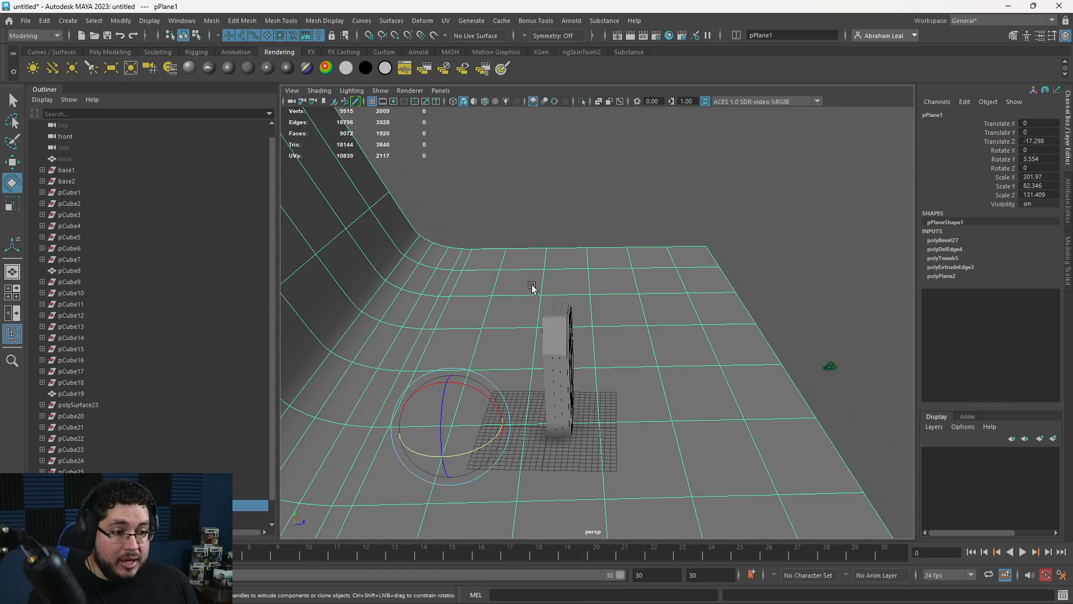
middle_click_drag(547, 320, 589, 274, "alt")
right_click_drag(588, 279, 693, 327, "alt")
left_click_drag(460, 280, 505, 241, "alt")
left_click(466, 209)
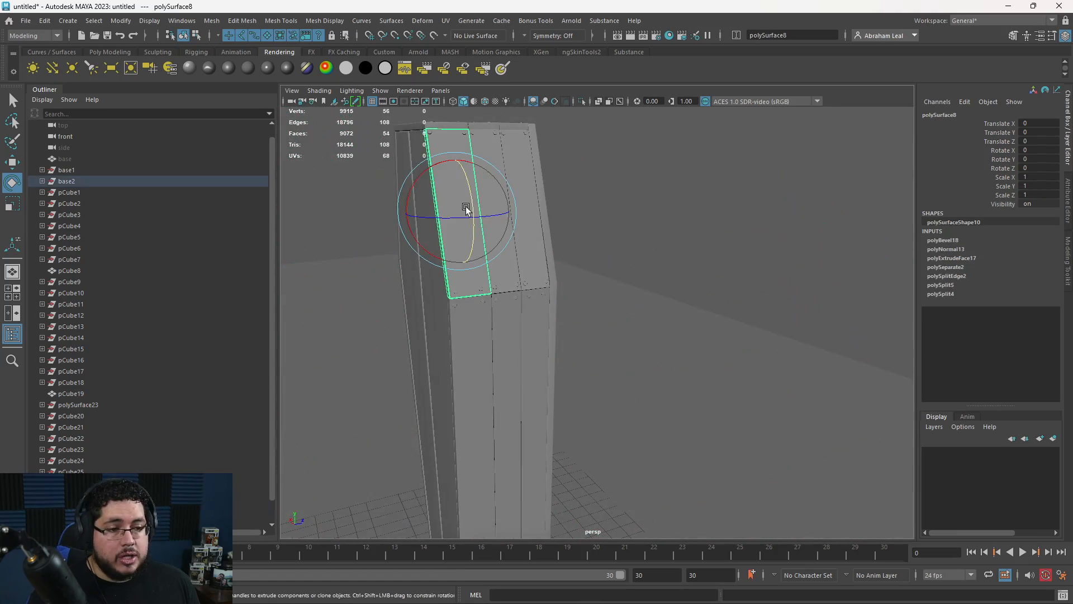
scroll(430, 261, "down", 5)
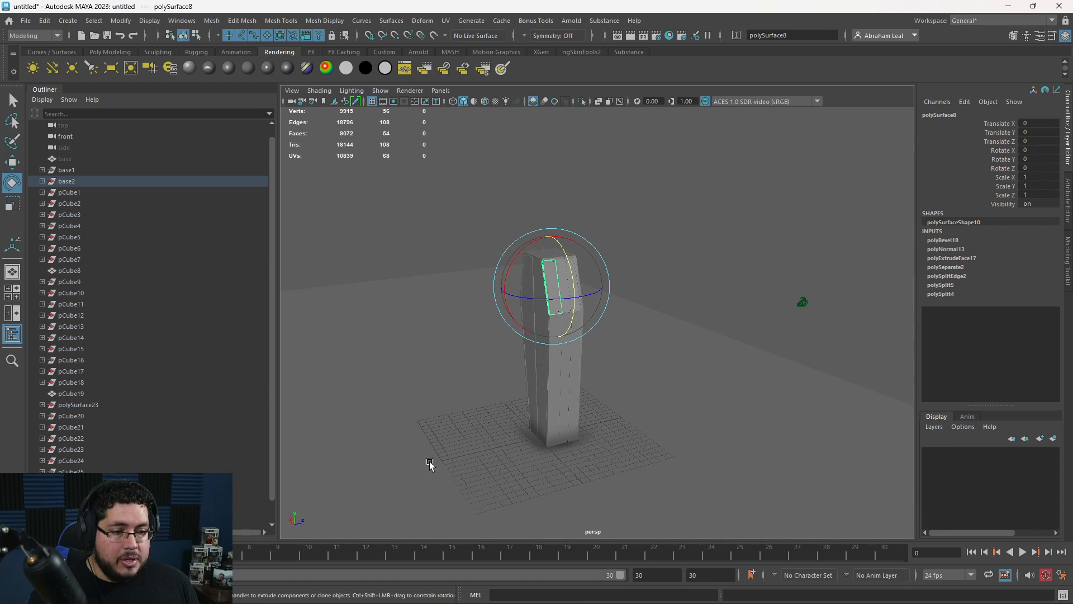
key("ctrl+z")
left_click(625, 141)
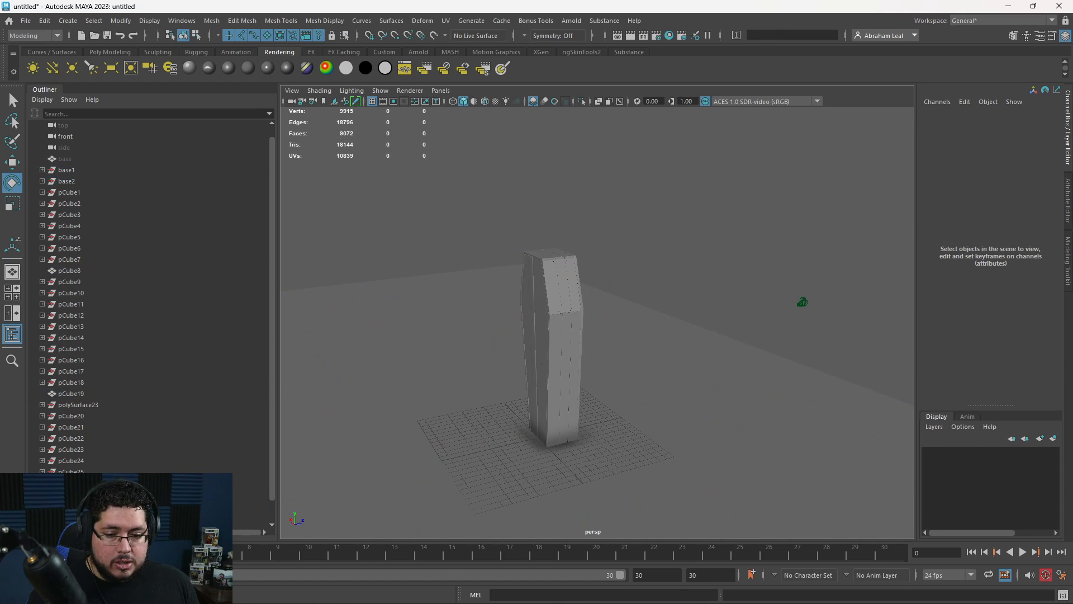
Hide the Nails group and isolate the coffin's wooden parts in the viewport.
left_click(67, 494)
key("h")
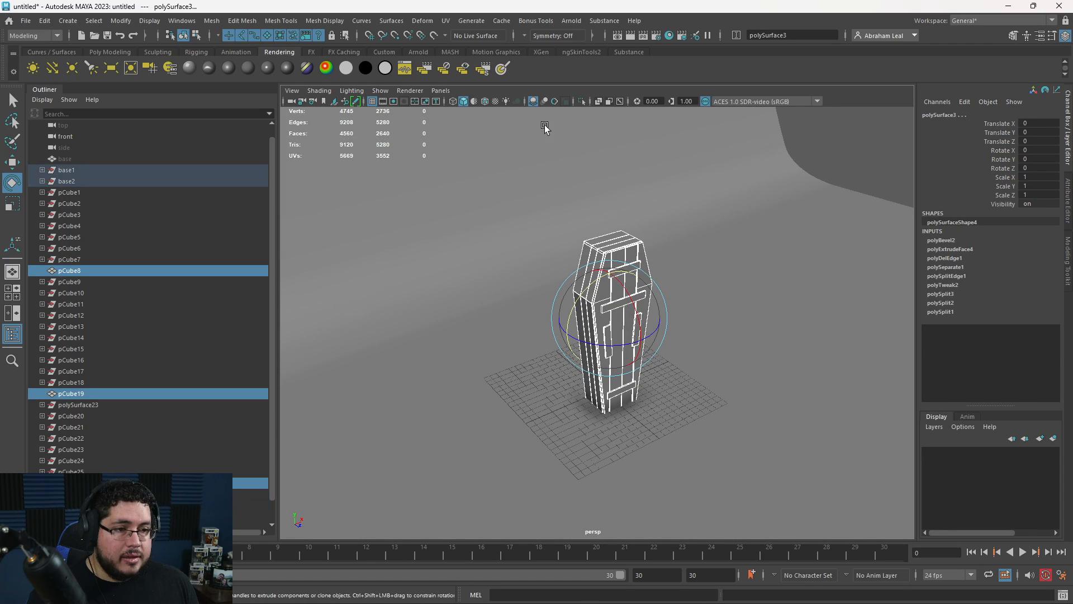
left_click(581, 101)
left_click_drag(578, 213, 637, 211, "alt")
right_click_drag(638, 211, 706, 418, "alt")
left_click_drag(706, 418, 680, 362, "alt")
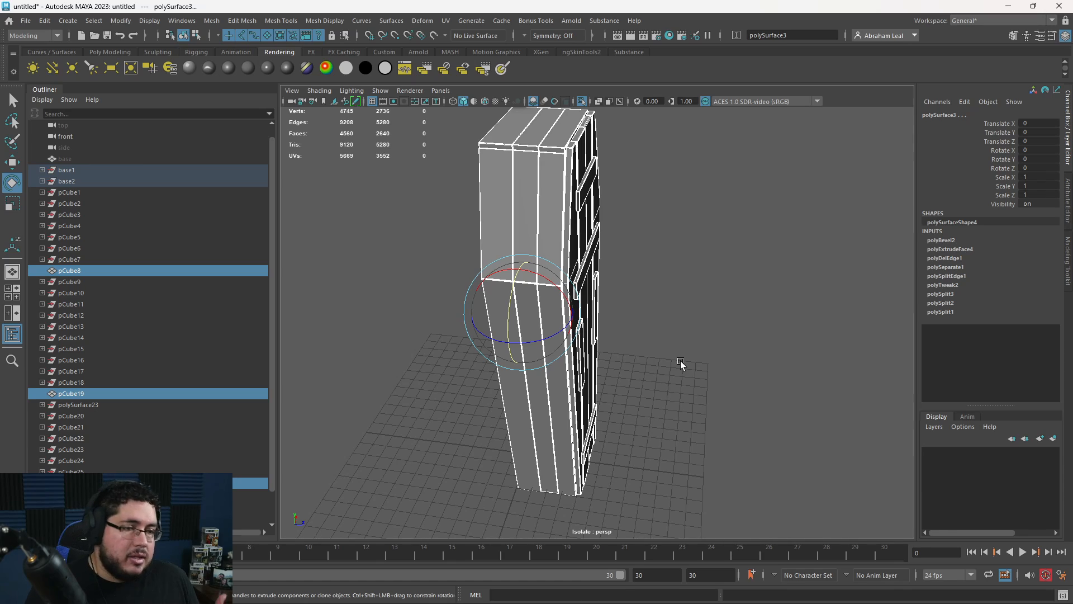
Delete the construction history and freeze the transformations of the coffin's wooden parts.
left_click(121, 51)
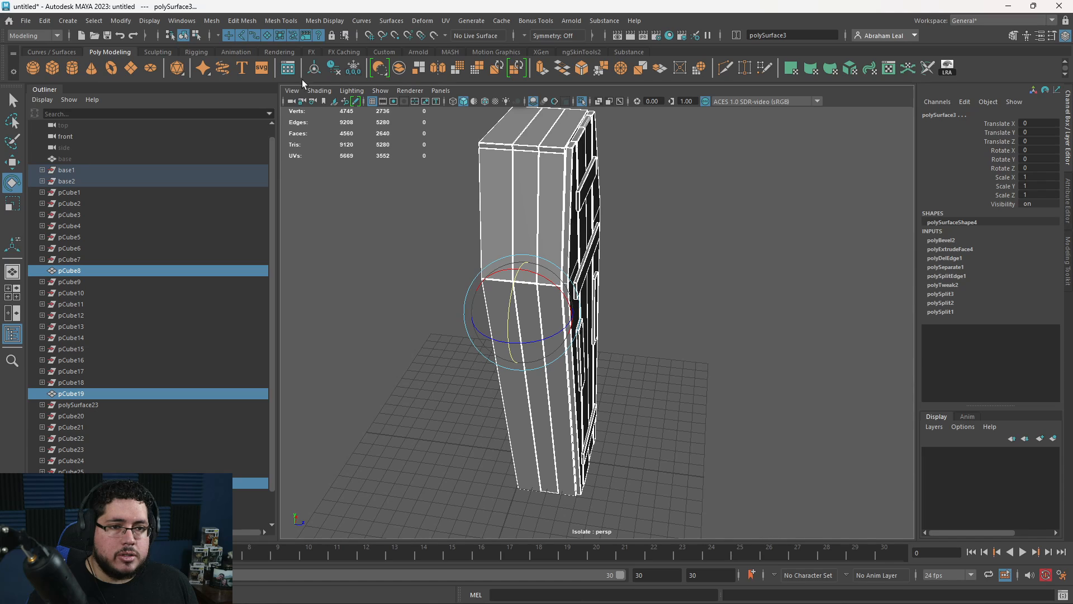
left_click(334, 72)
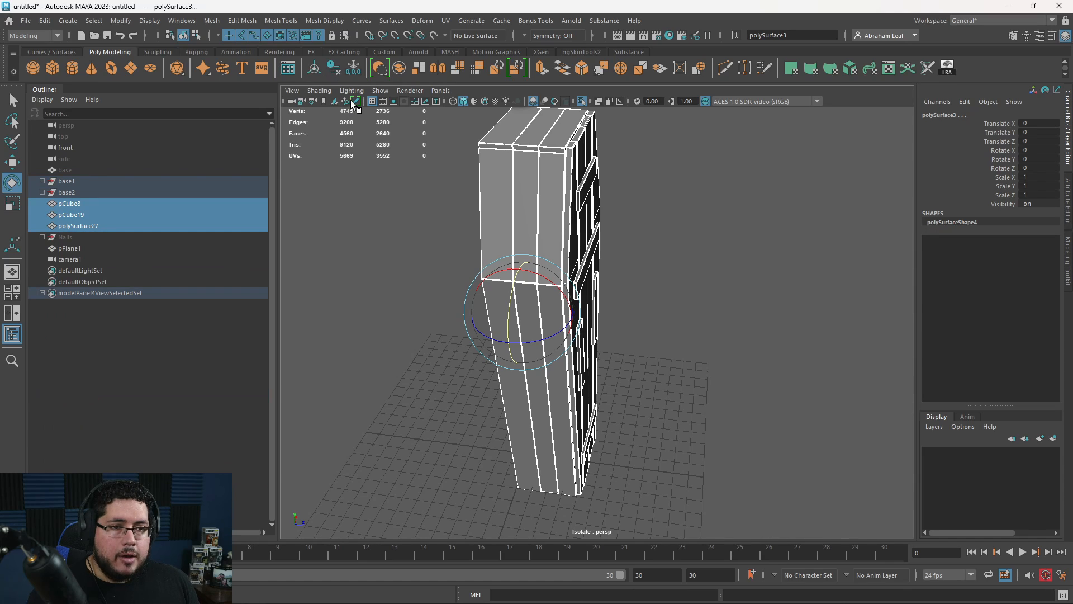
left_click(359, 71)
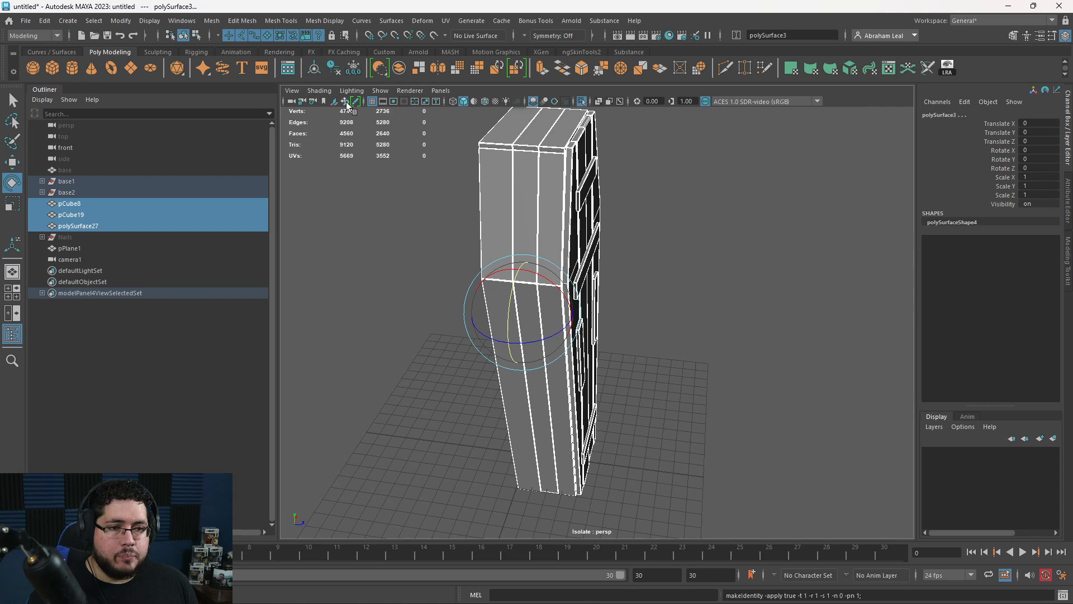
Apply automatic UV mapping to all of the coffin's wooden parts.
left_click_drag(610, 228, 600, 222, "alt")
right_click_drag(601, 224, 422, 211, "alt")
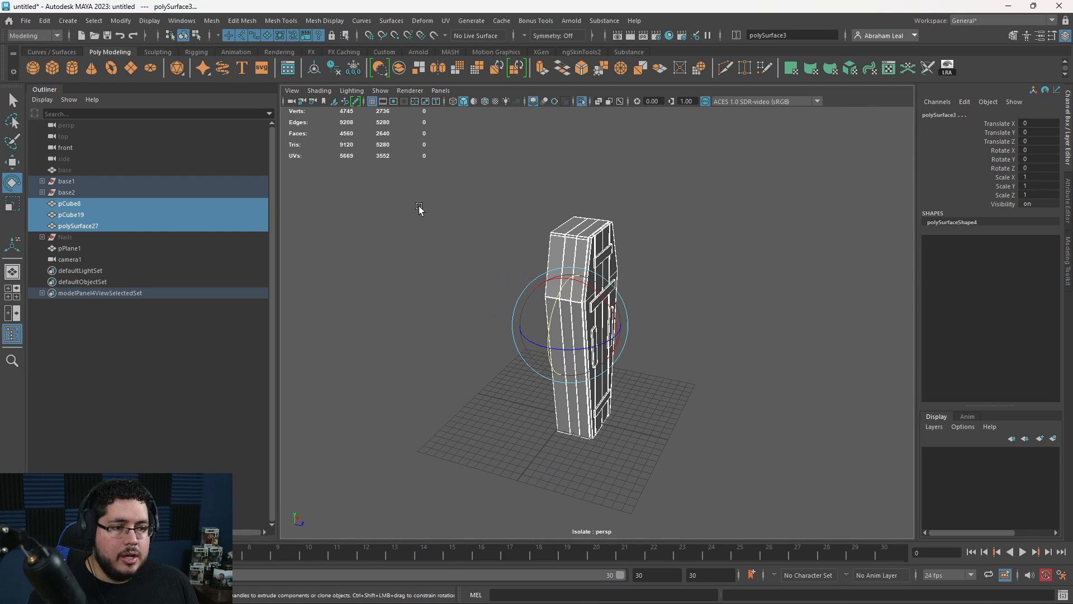
left_click(446, 20)
left_click(474, 85)
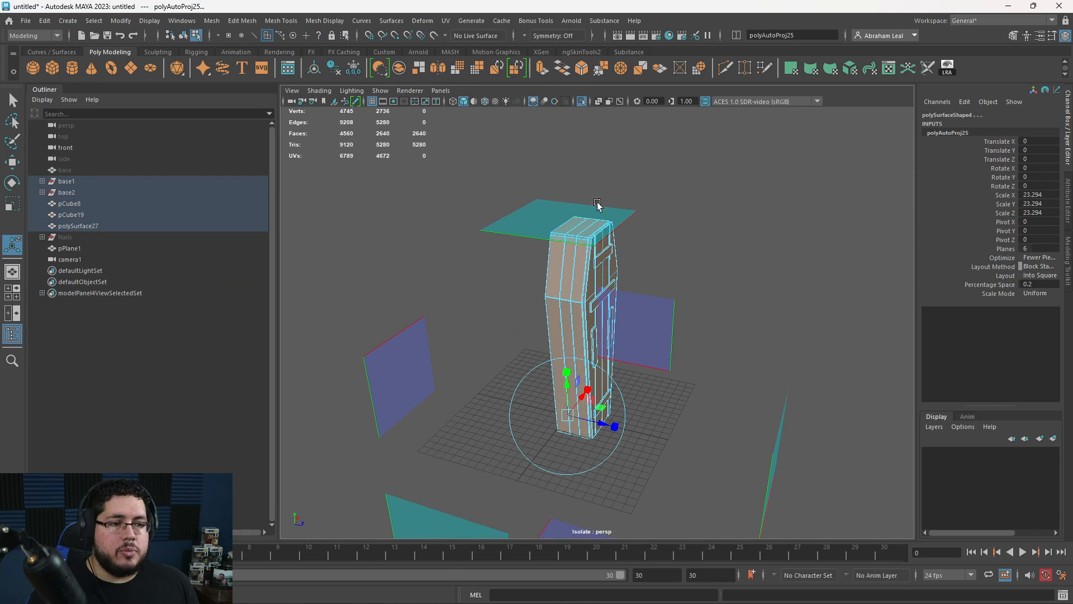
left_click(693, 205)
Reselect the wooden parts, check their UV shells in the UV Editor and close the editor.
left_click_drag(721, 167, 551, 459)
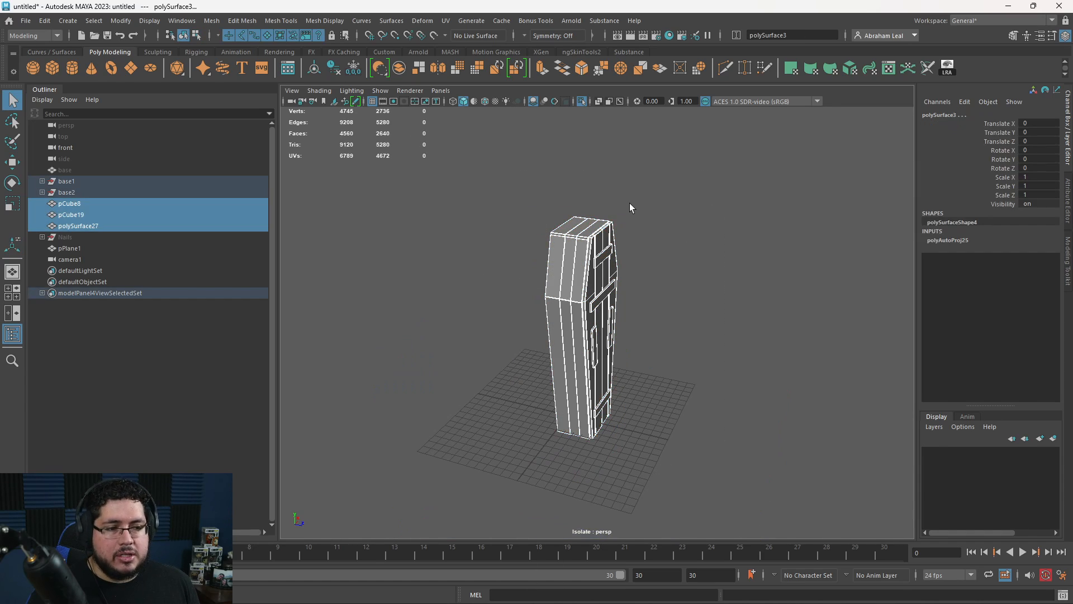
left_click_drag(702, 175, 481, 534)
left_click(446, 20)
left_click(461, 38)
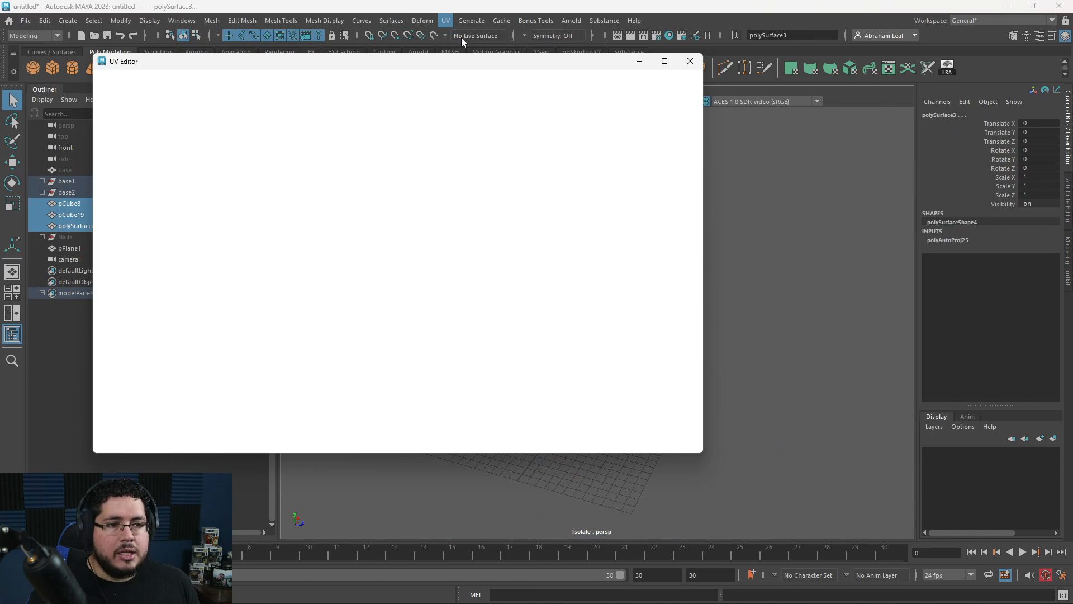
scroll(413, 256, "down", 3)
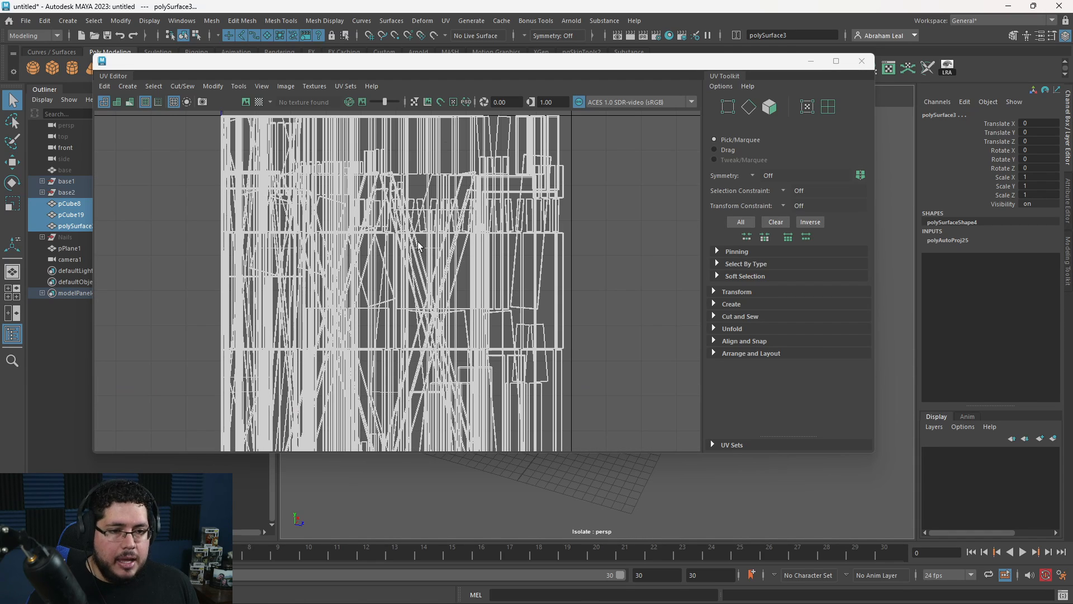
left_click(862, 61)
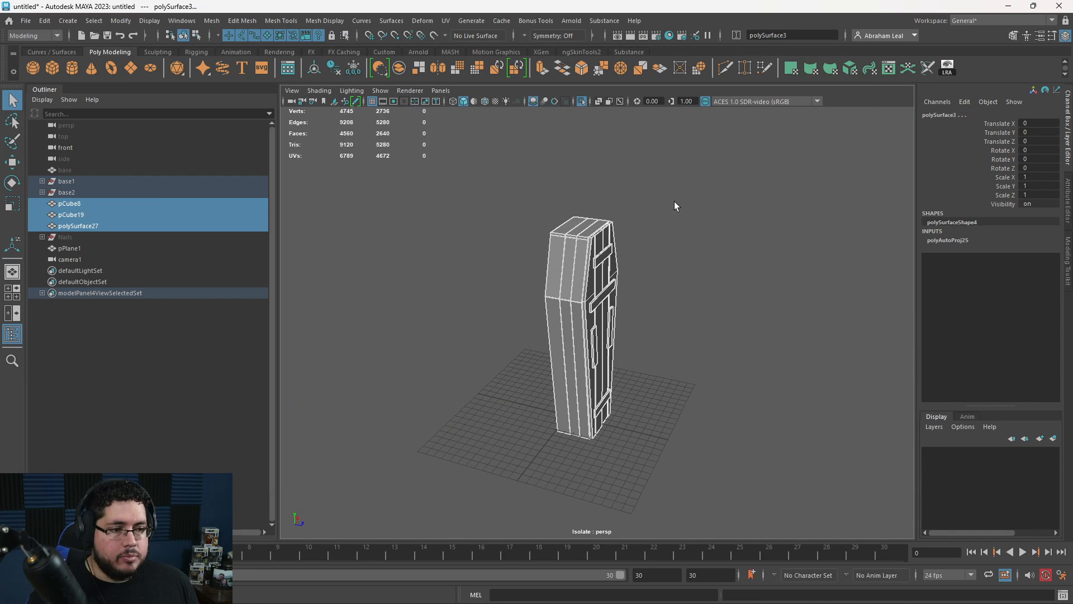
Isolate the Nails group in the viewport, unhide it and select all of its nails.
left_click(579, 270)
left_click(78, 237)
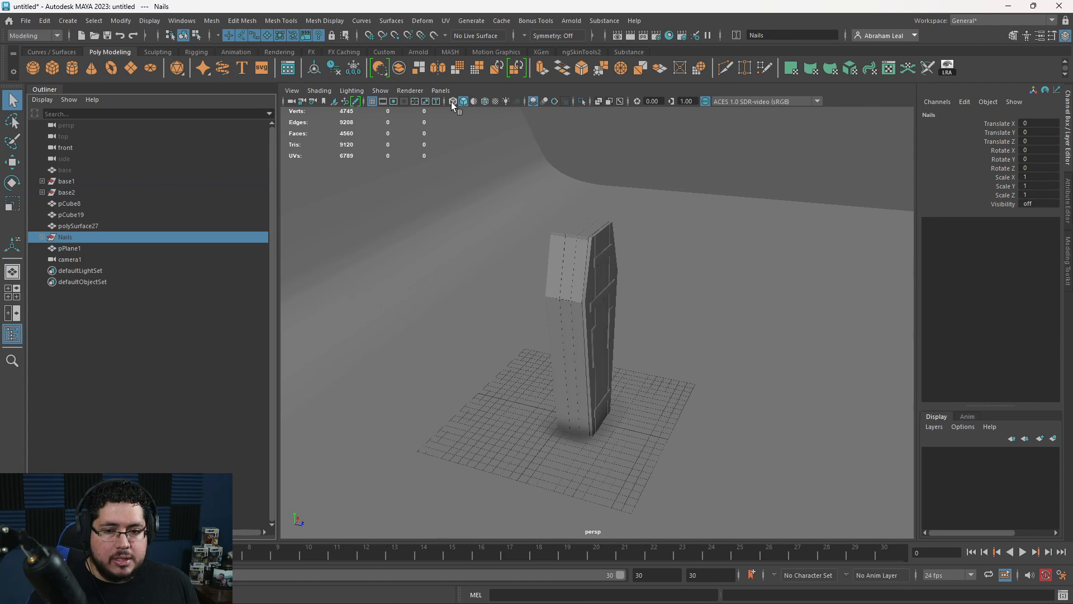
left_click(581, 100)
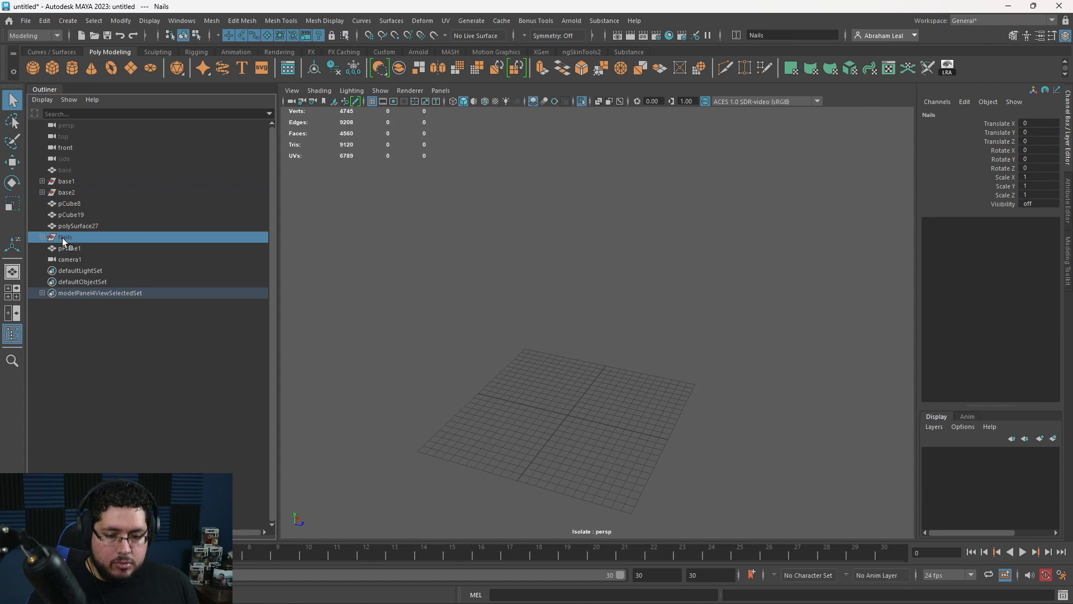
left_click_drag(693, 538, 447, 161)
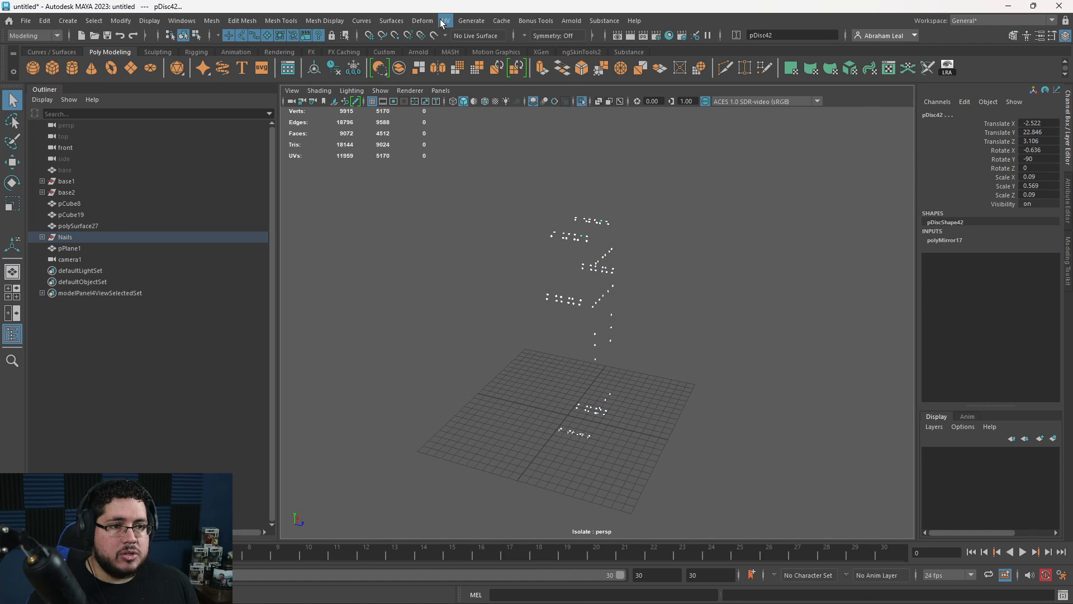
Apply planar UV mapping to all the nails, fitted to the bounding box and projected from the camera.
left_click(444, 21)
left_click(494, 154)
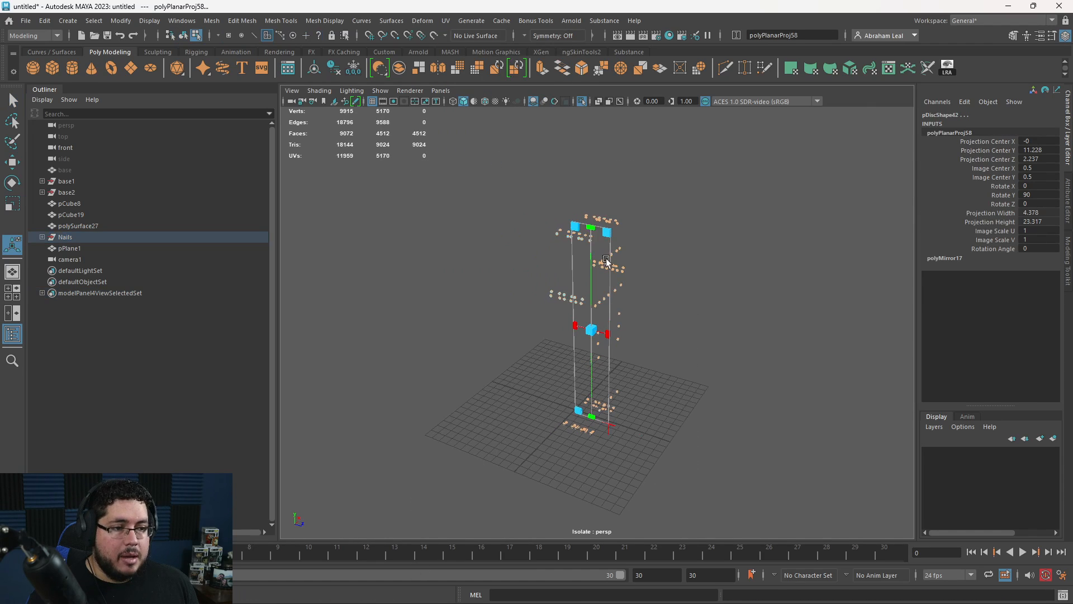
left_click(446, 21)
left_click(562, 158)
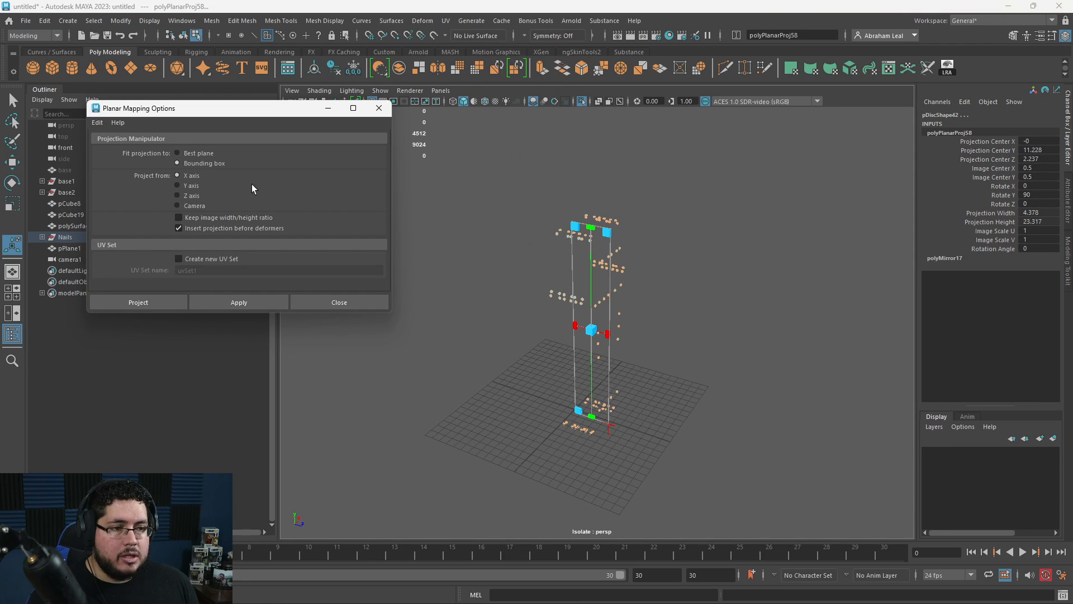
left_click(239, 302)
left_click(608, 242)
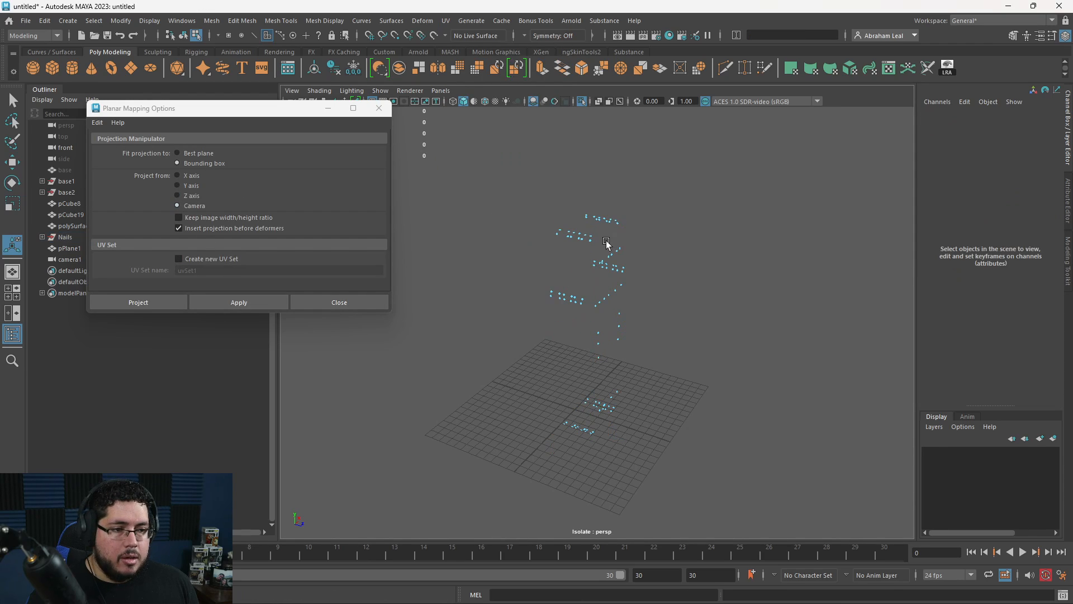
left_click(380, 109)
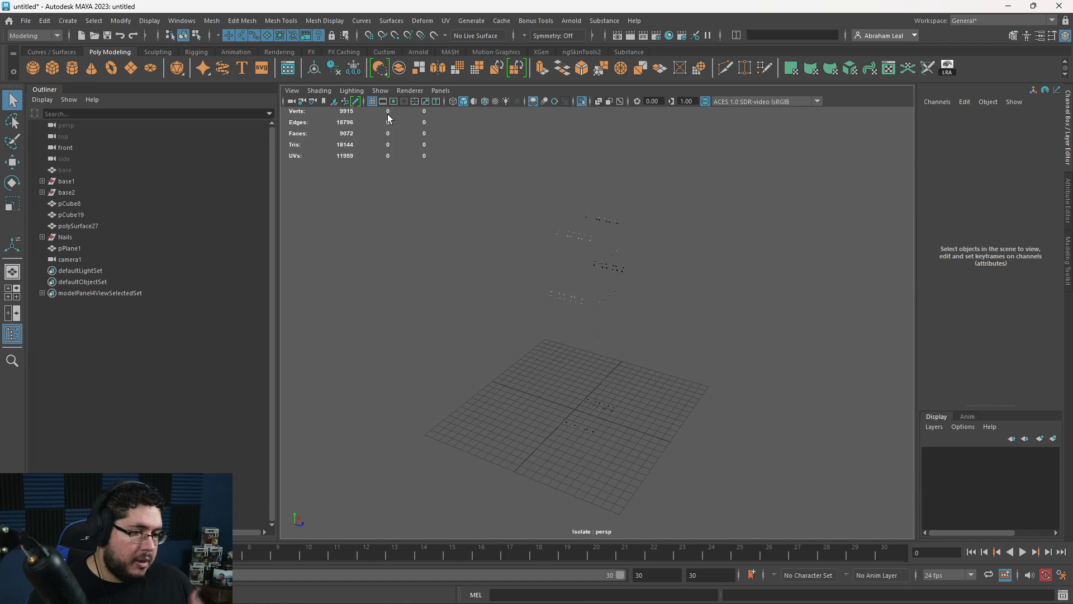
End the isolation and open the UV Editor with the coffin and its nails selected, leaving out the backdrop.
left_click_drag(738, 154, 419, 523)
left_click(533, 195)
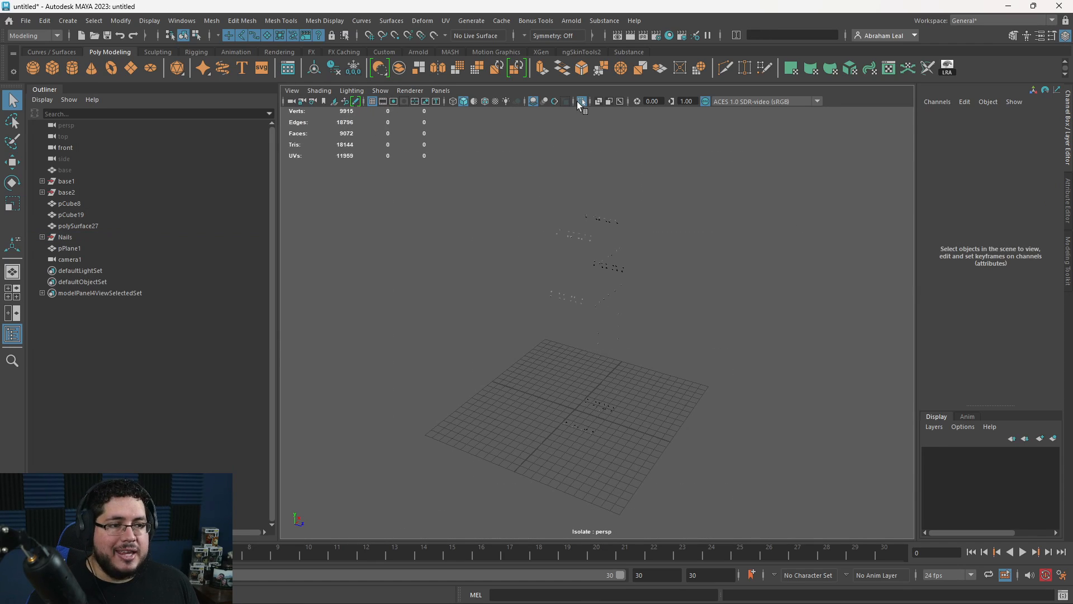
left_click(581, 102)
left_click_drag(676, 175, 568, 428)
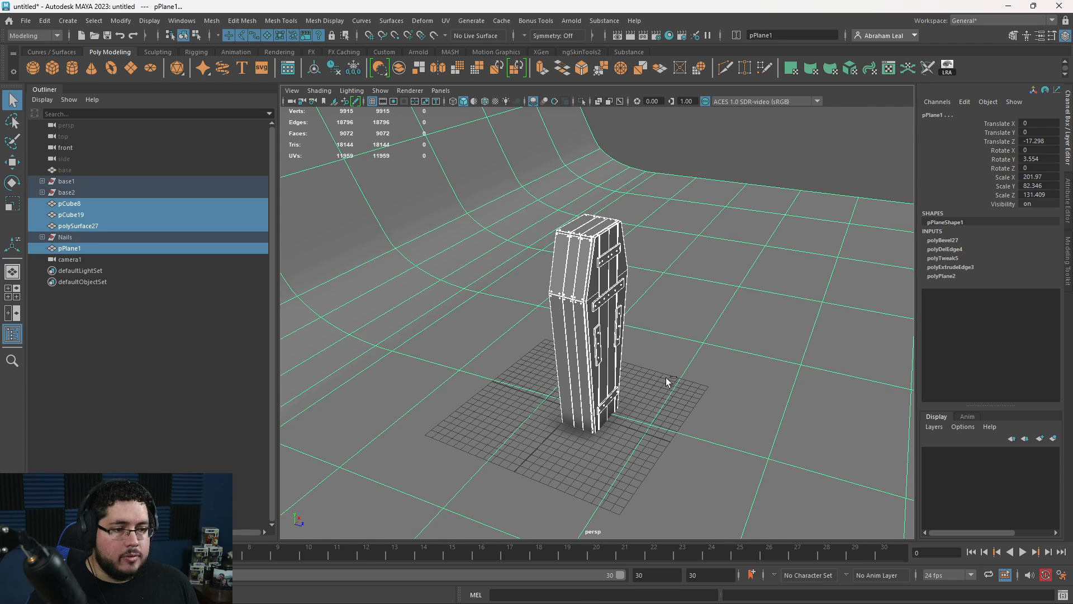
left_click(446, 21)
left_click(470, 42)
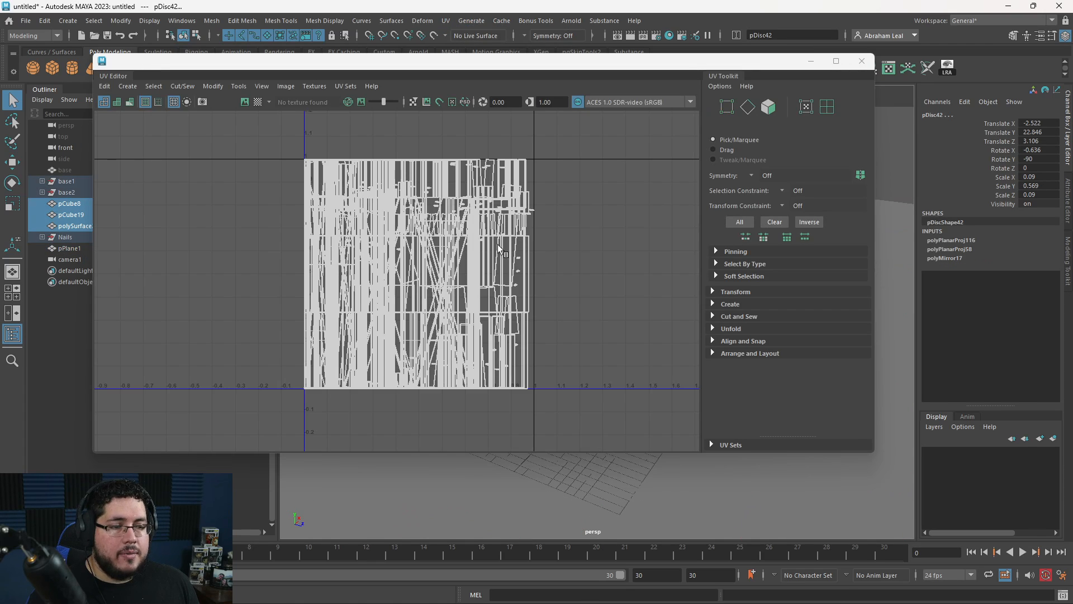
Select all UV shells of the coffin and nails, unfold them and lay them out across four UV tiles.
right_click_drag(497, 244, 540, 240)
left_click_drag(542, 448, 581, 456)
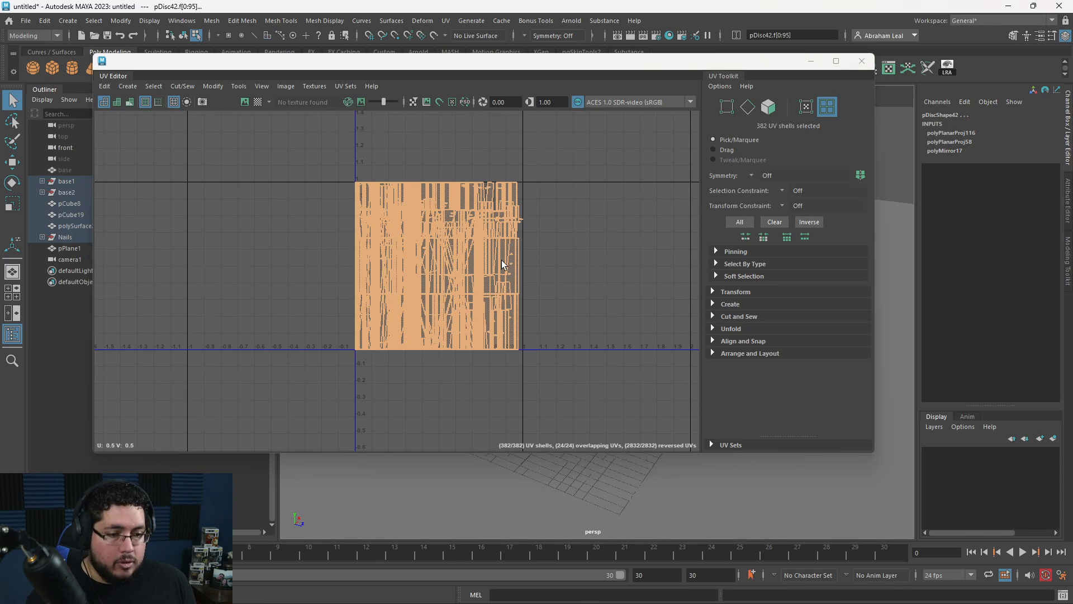
key("ctrl+l")
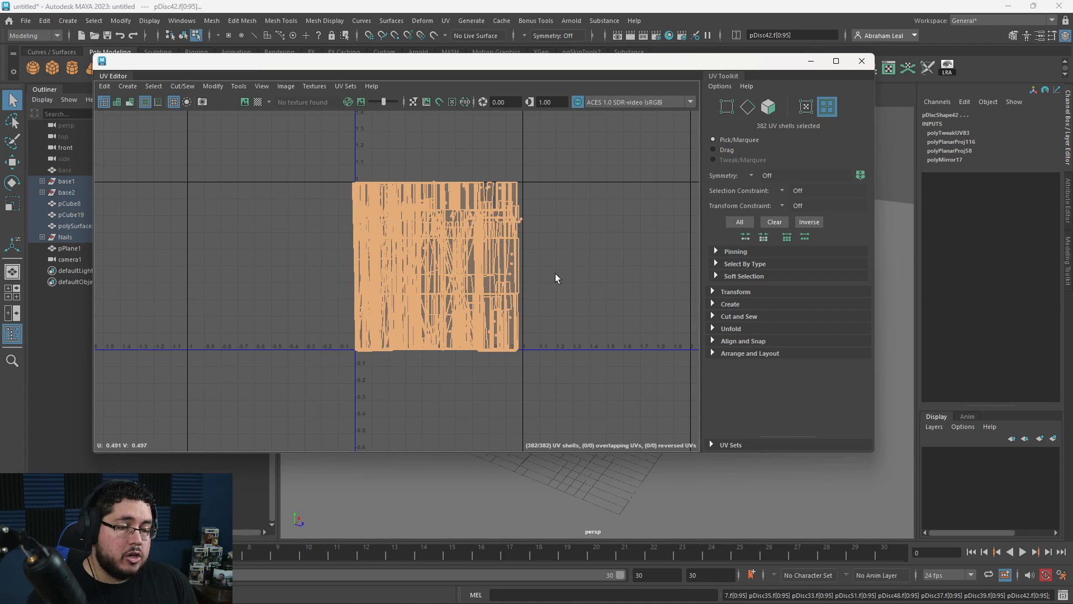
scroll(540, 249, "down", 4)
Examine the packed UV shells up close across the tiles, checking individual wood and nail shells.
scroll(632, 271, "up", 10)
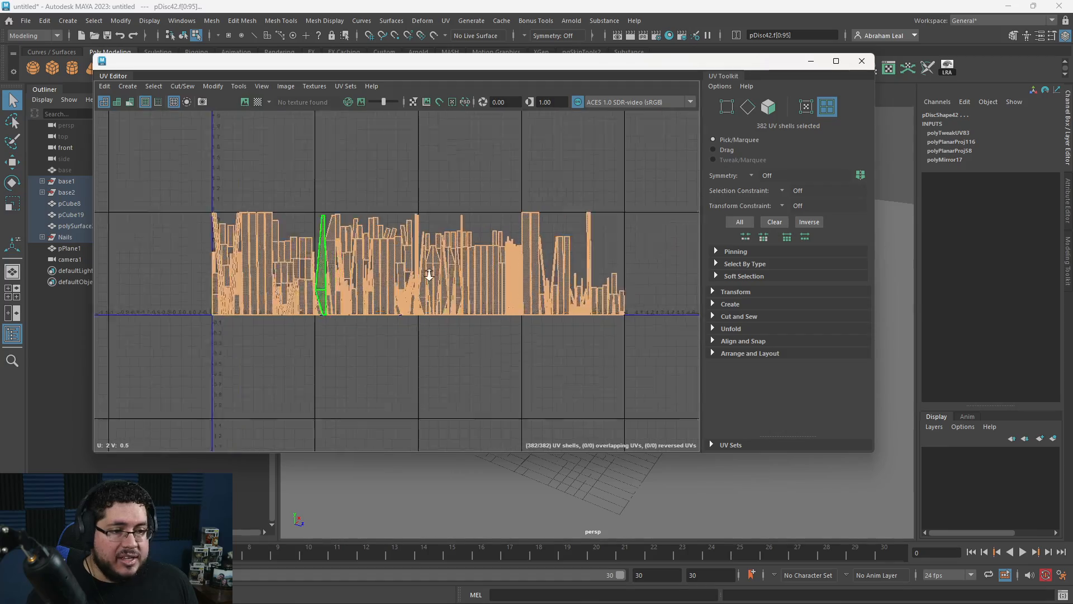
scroll(320, 259, "down", 3)
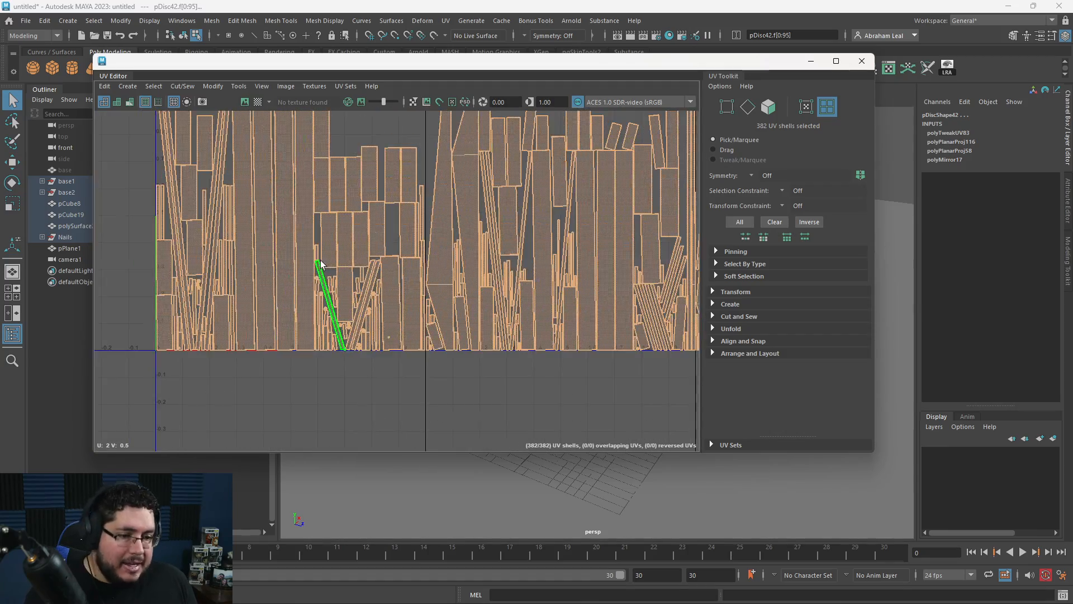
scroll(385, 346, "up", 10)
left_click(342, 329)
left_click(386, 307)
scroll(386, 306, "down", 10)
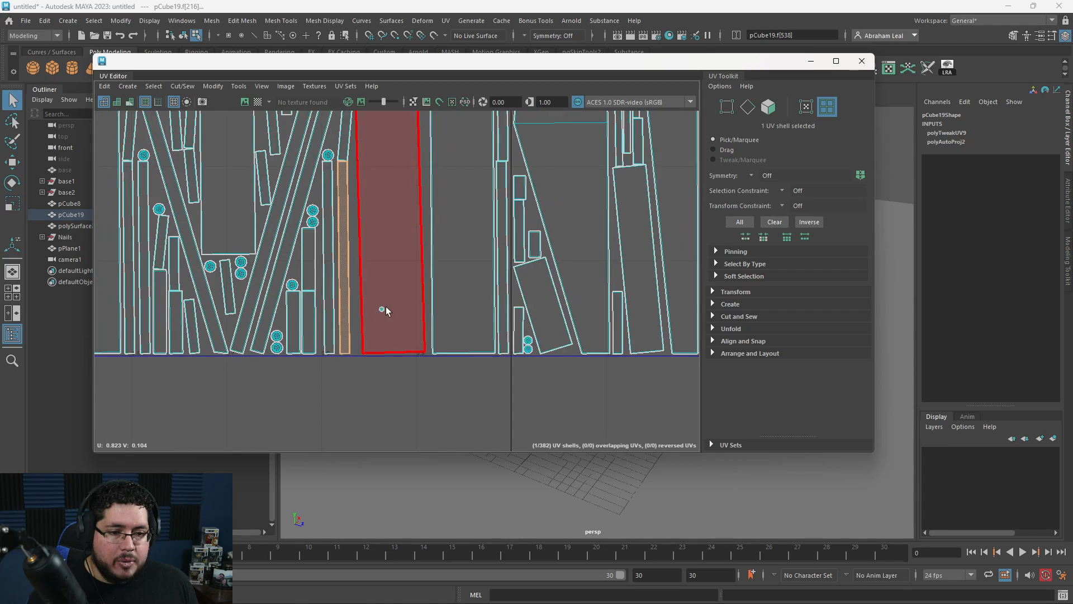
scroll(444, 287, "down", 4)
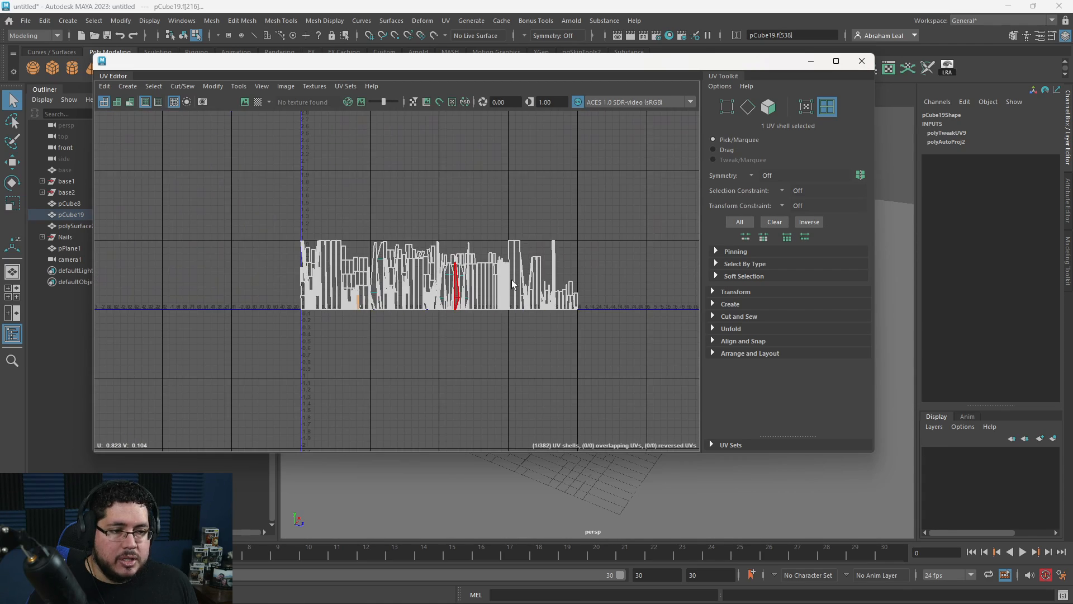
scroll(551, 271, "up", 4)
left_click(614, 228)
scroll(453, 261, "up", 6)
scroll(403, 229, "down", 5)
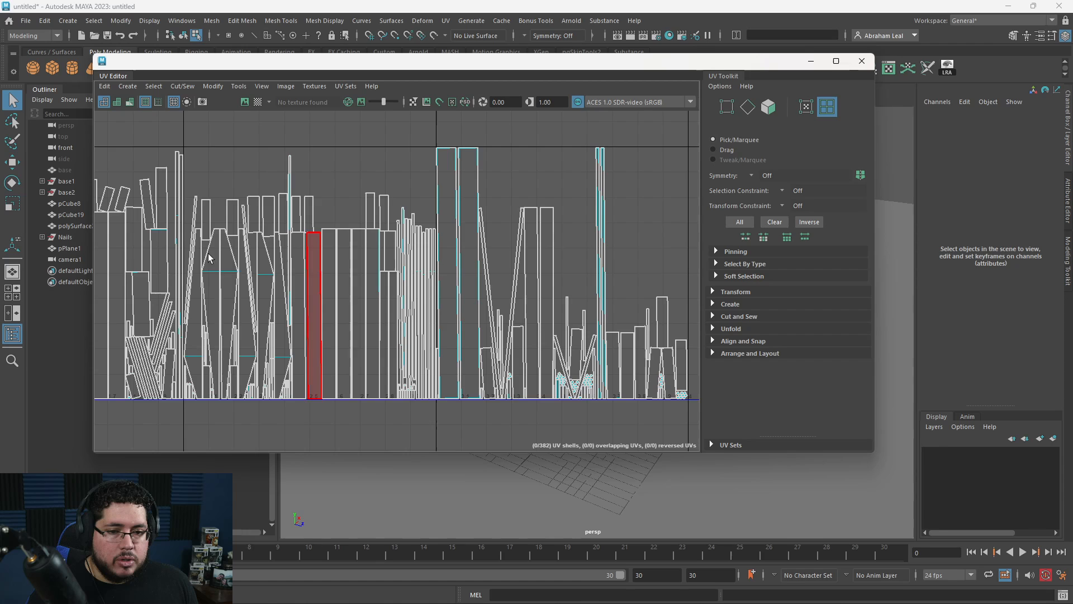
Close the UV Editor, return the coffin to object mode and clear the selection.
middle_click_drag(141, 261, 398, 242, "alt")
middle_click_drag(443, 210, 553, 204, "alt")
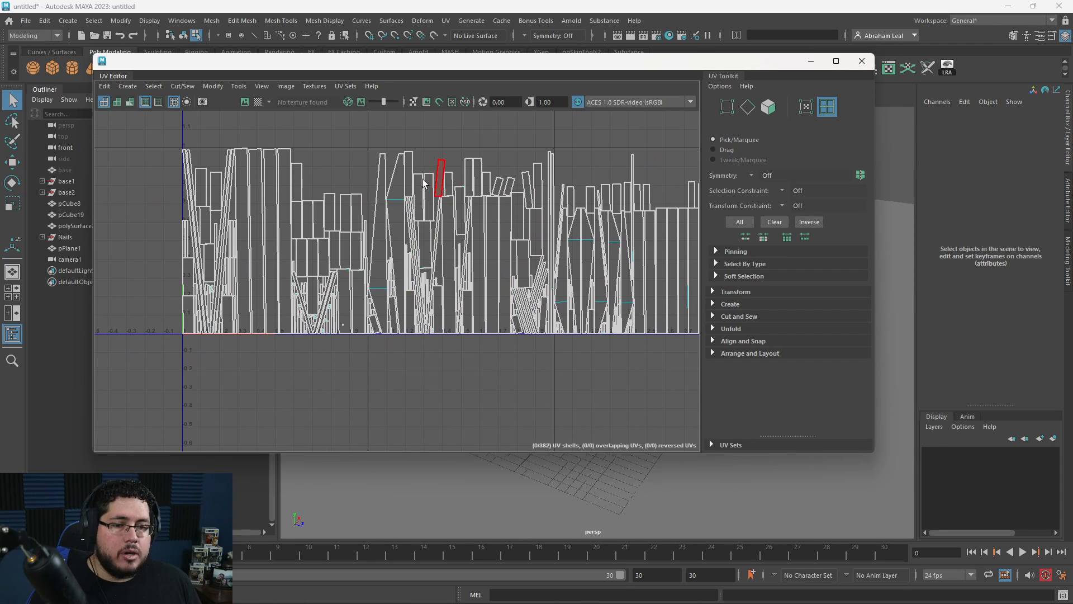
scroll(242, 237, "up", 6)
scroll(604, 157, "down", 3)
left_click(862, 61)
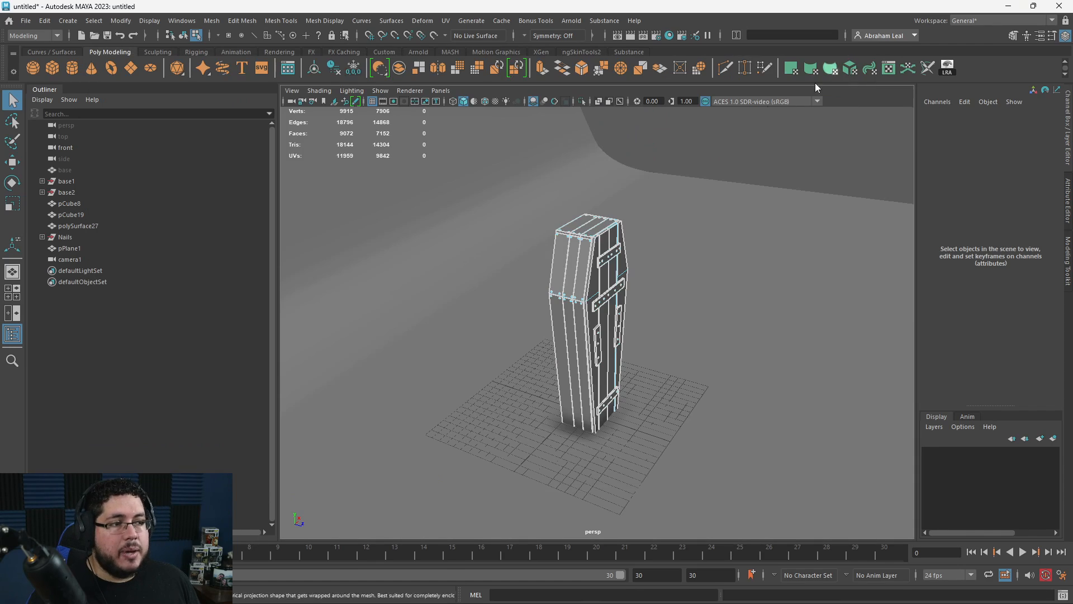
right_click_drag(583, 226, 638, 209)
left_click(671, 257)
left_click_drag(628, 284, 597, 314, "alt")
right_click_drag(597, 314, 687, 263, "alt")
Load the ancient_coffin_wood.sbsar Substance file from the Downloads folder into the scene.
left_click(628, 52)
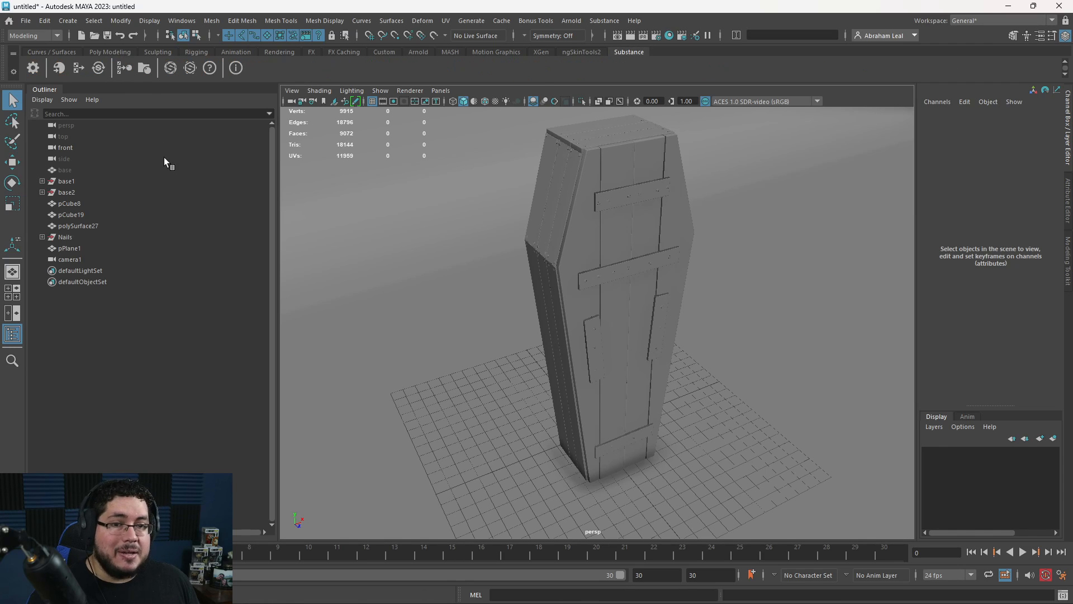
left_click(60, 67)
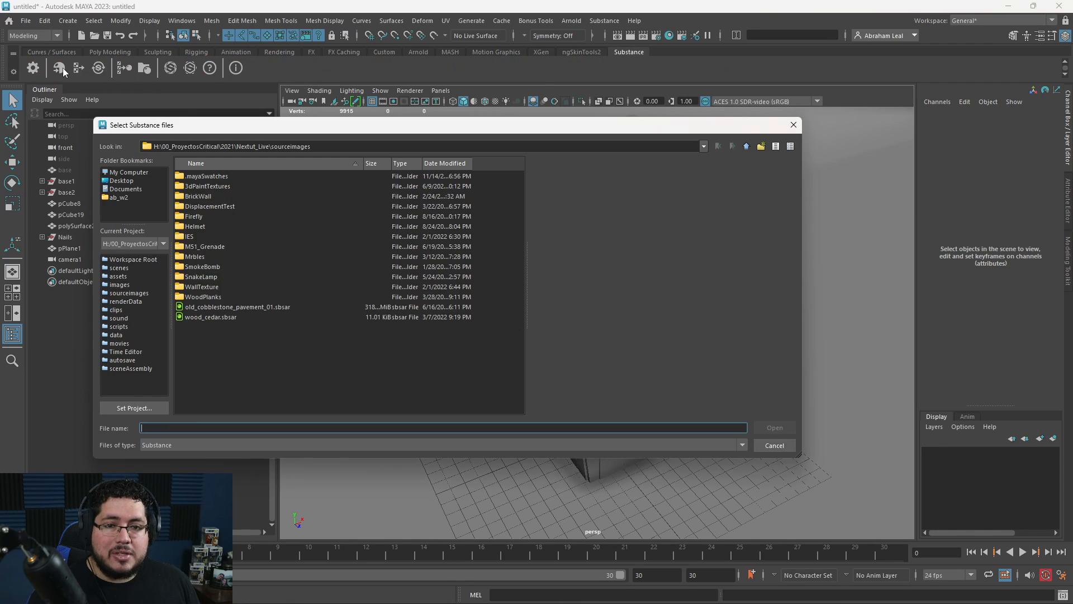
left_click(118, 199)
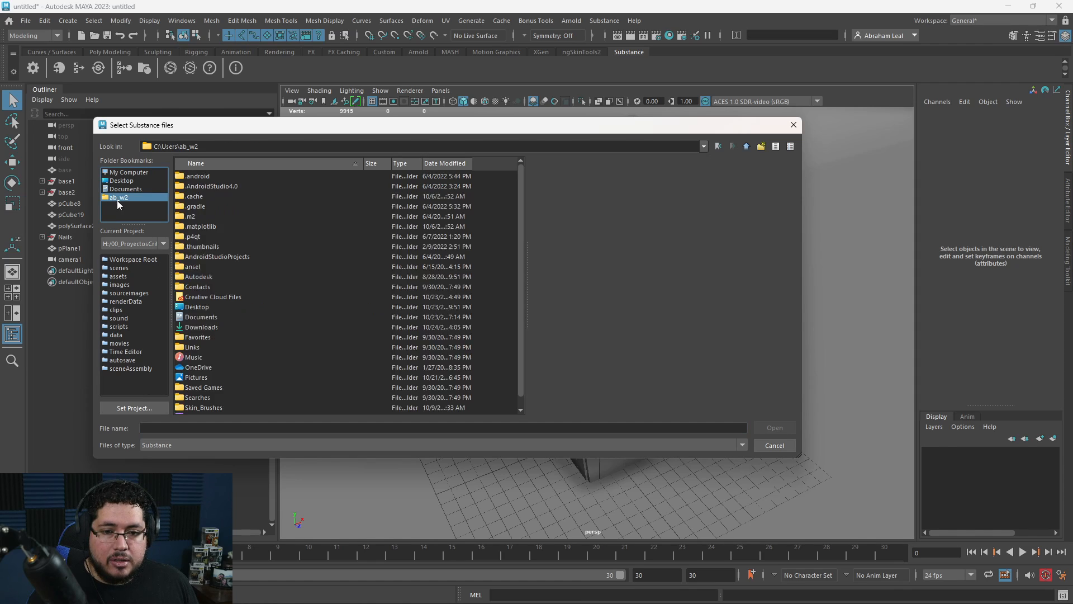
double_click(199, 327)
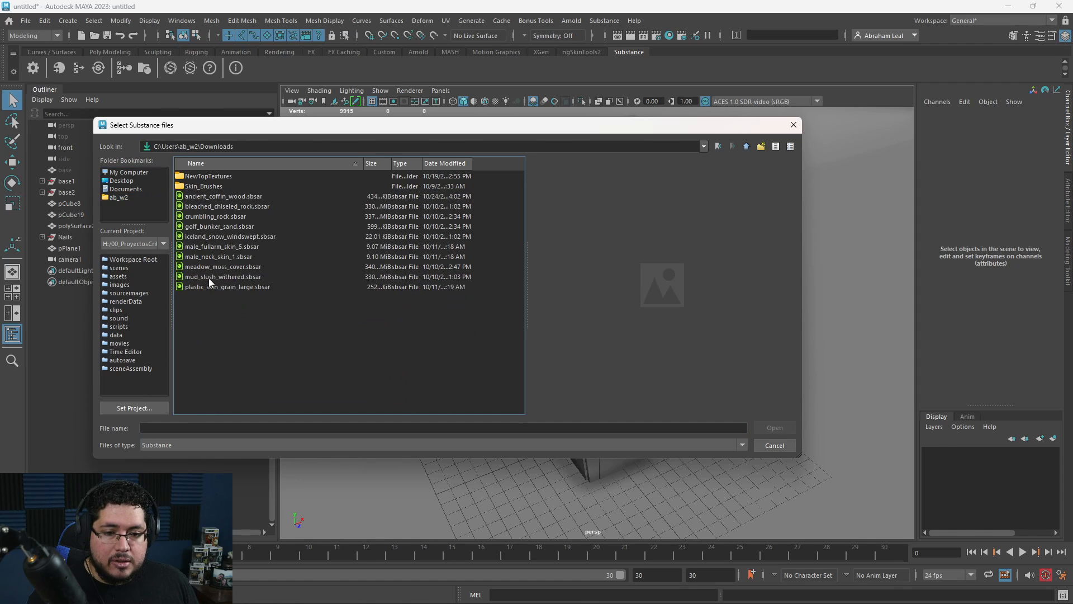
left_click(202, 194)
left_click(780, 429)
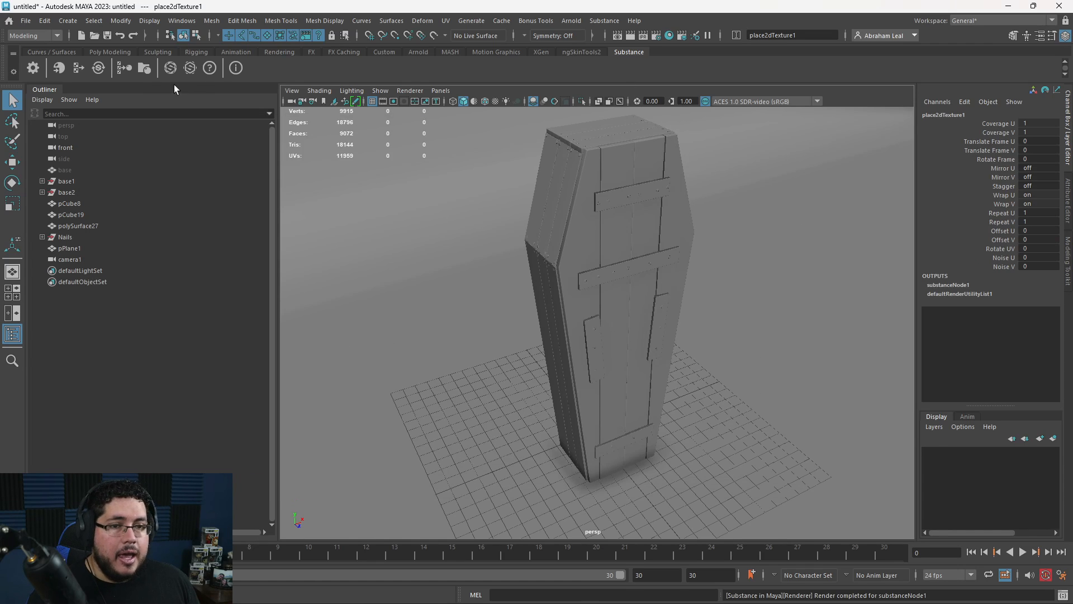
Open Hypershade and add a substanceNode texture to the empty graph.
left_click(669, 35)
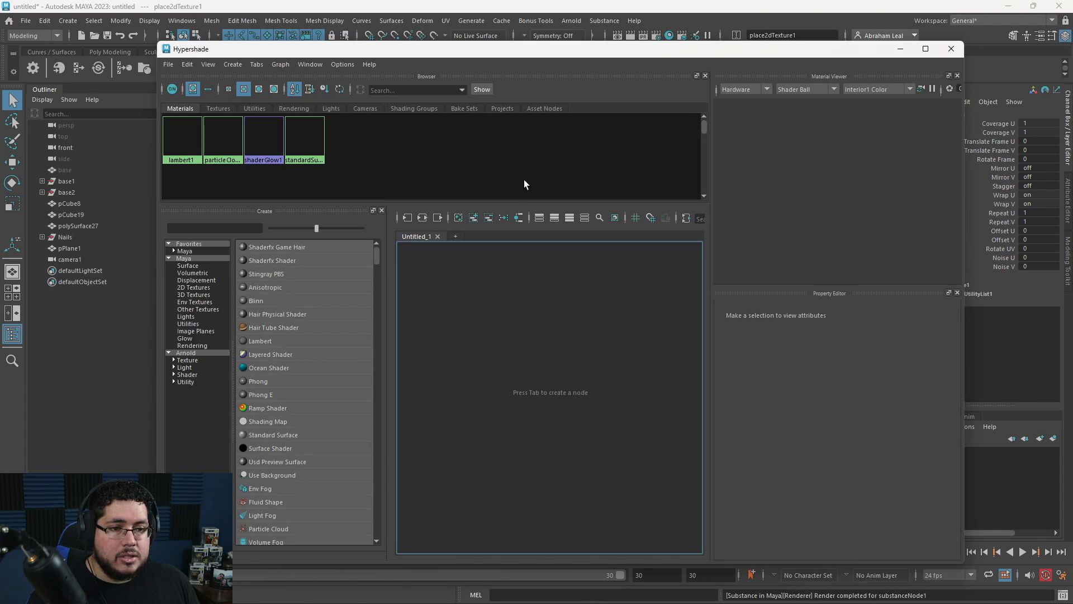
left_click(296, 152)
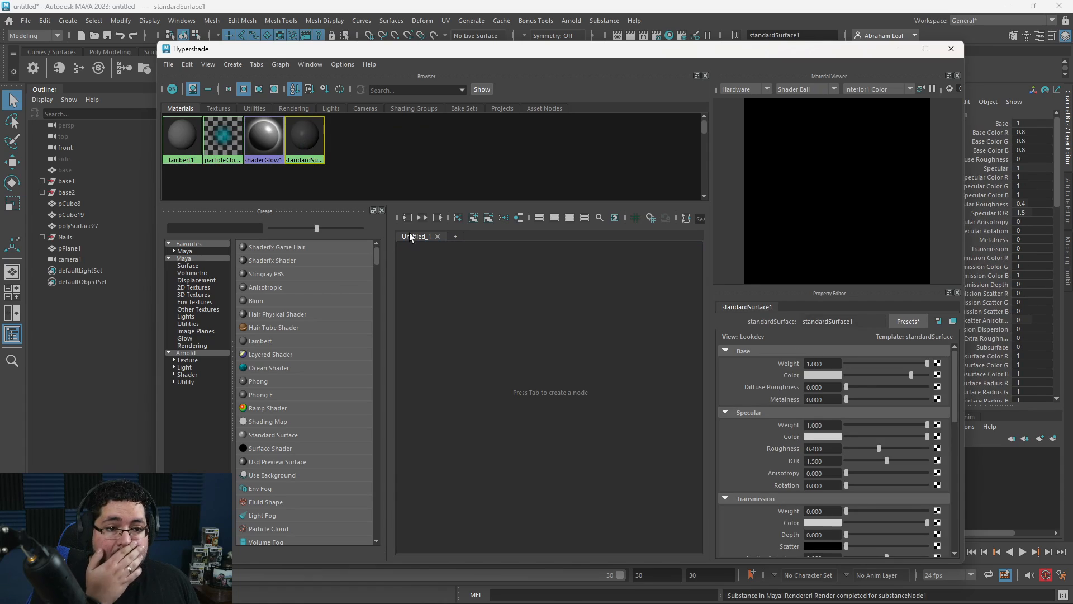
left_click(465, 323)
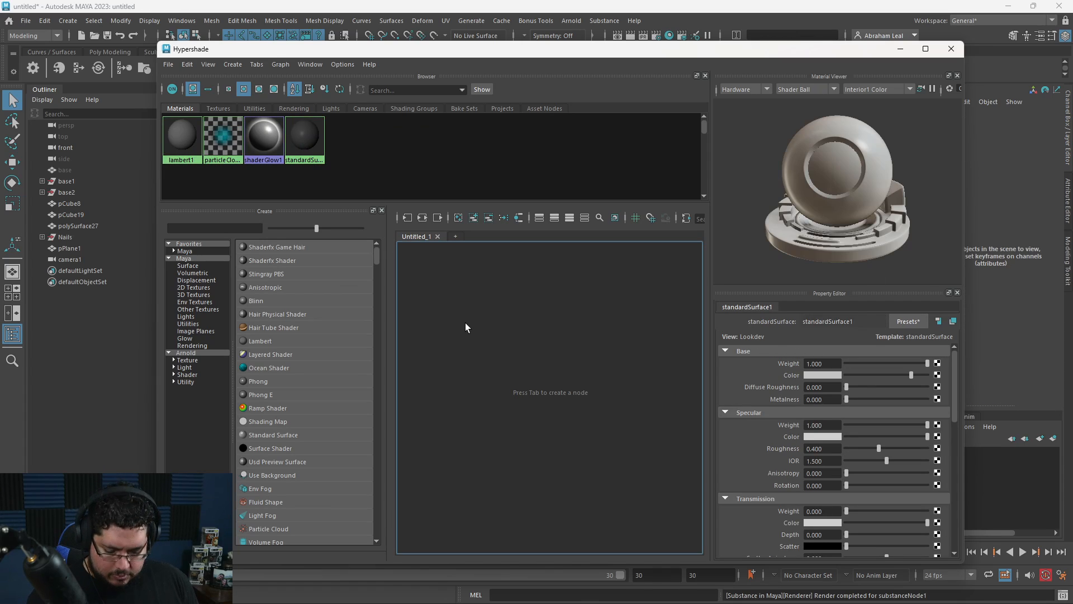
key("s")
key("b")
key("Tab")
type("subs")
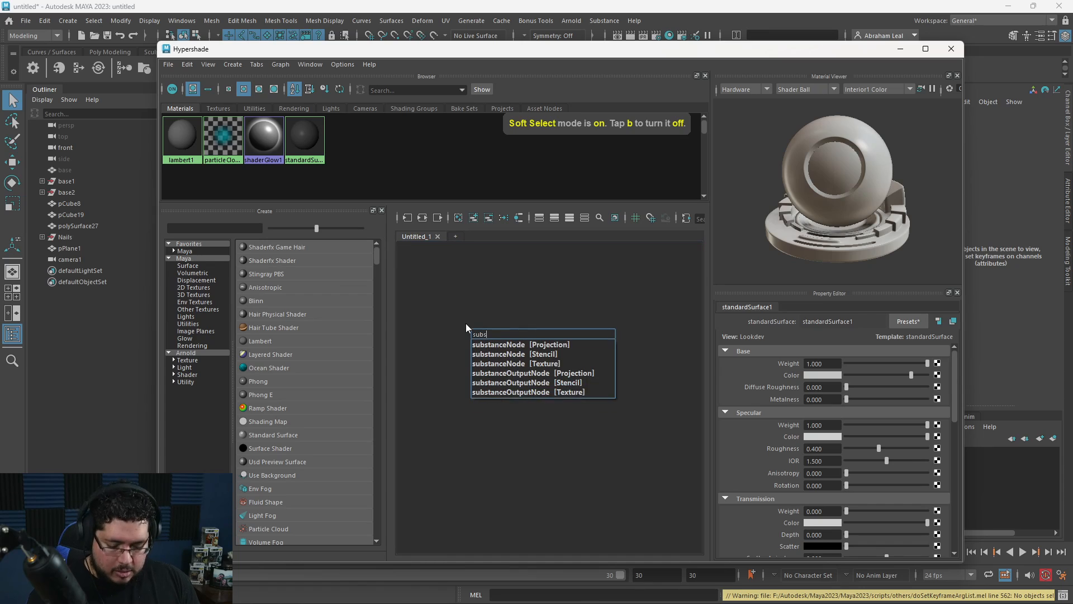
type("ta")
left_click(505, 366)
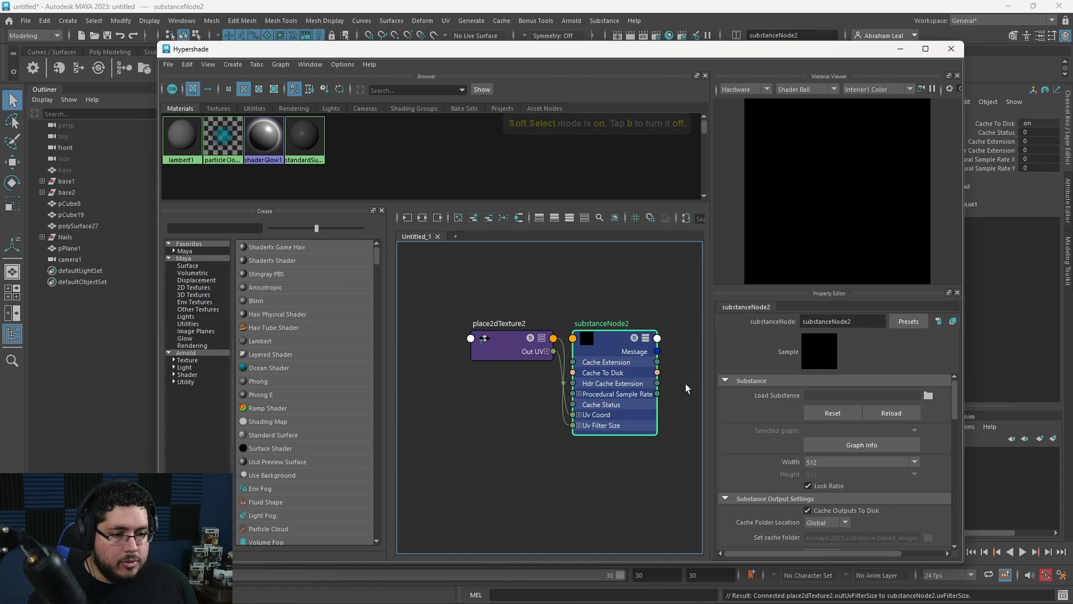
Load ancient_coffin_wood.sbsar into the new Substance node and set its width to 2048 with the ratio locked.
left_click(927, 395)
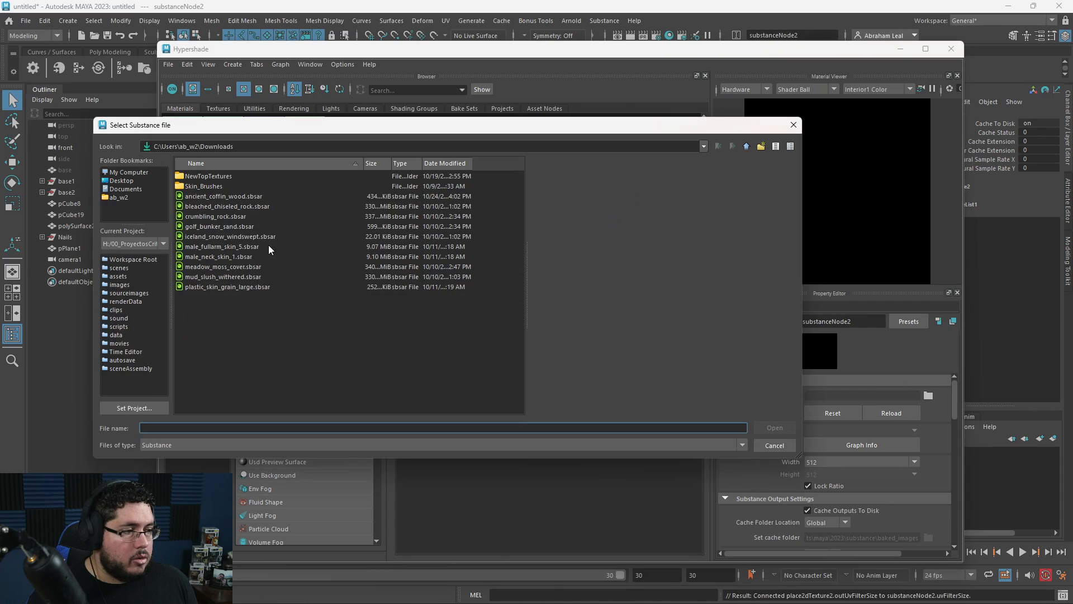
double_click(208, 198)
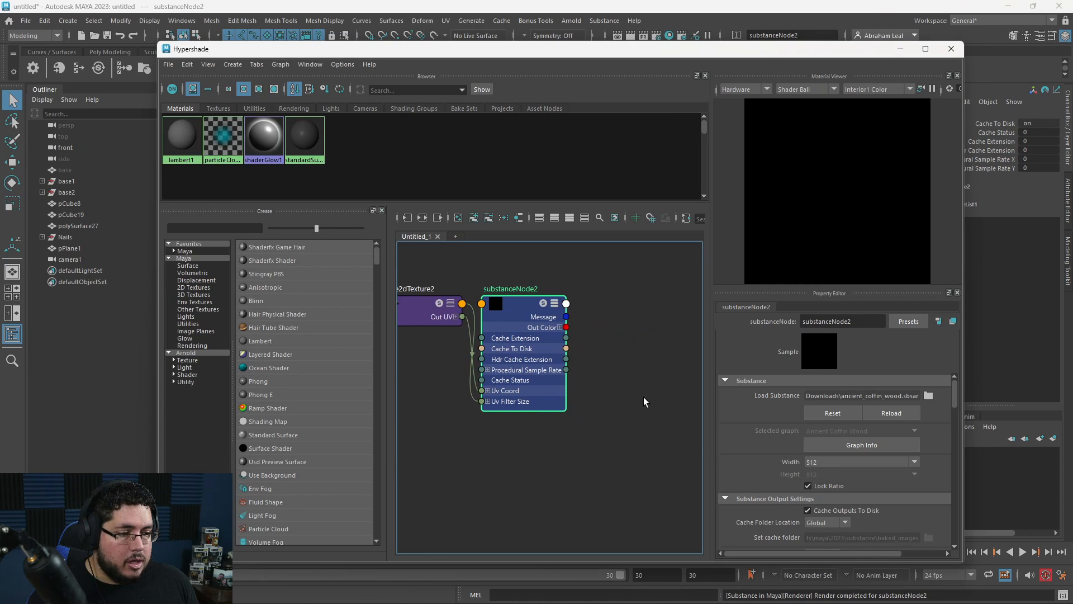
left_click(831, 461)
left_click(829, 541)
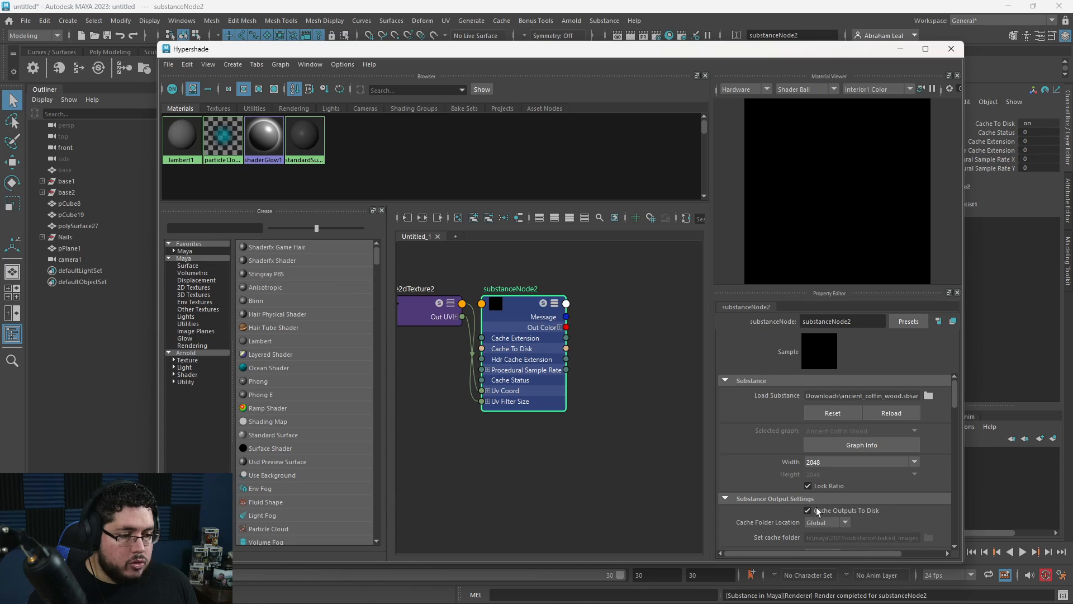
scroll(770, 472, "down", 2)
Set the Repeat UV of the Substance node's 2D placement to 4 by 4.
left_click(478, 342)
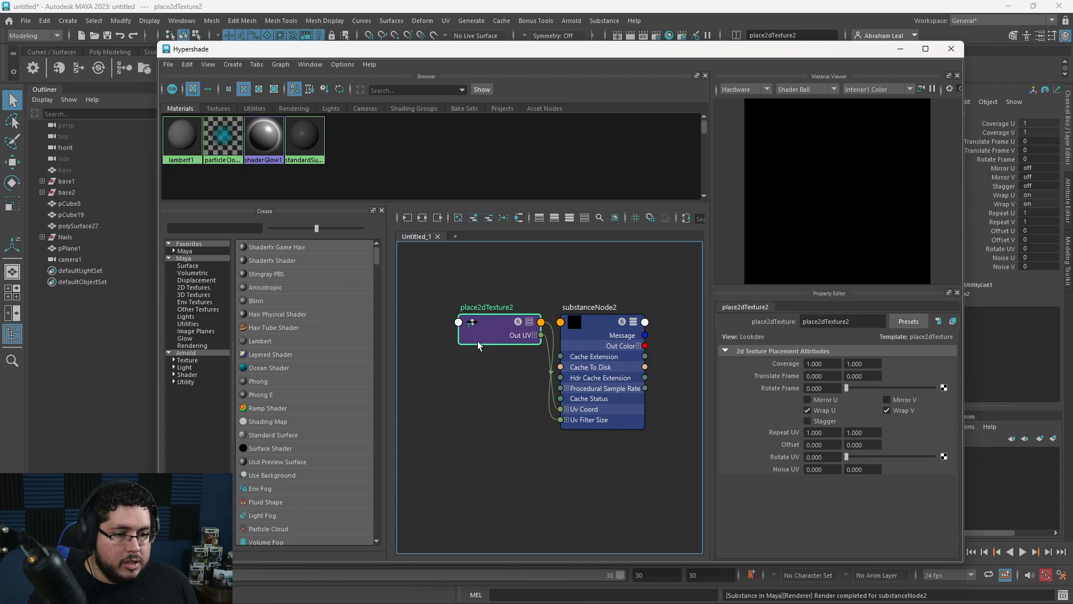
double_click(825, 433)
type("4")
key("Tab")
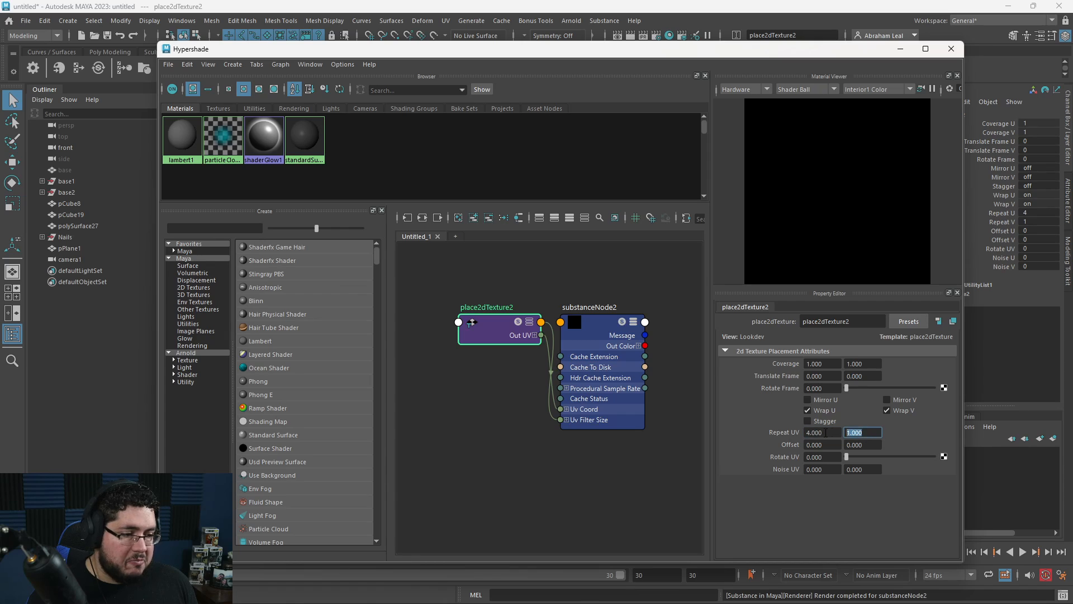
left_click(683, 475)
middle_click_drag(683, 475, 630, 462, "alt")
Create an Arnold shader network from the coffin wood Substance node using the Arnold workflow.
left_click(553, 364)
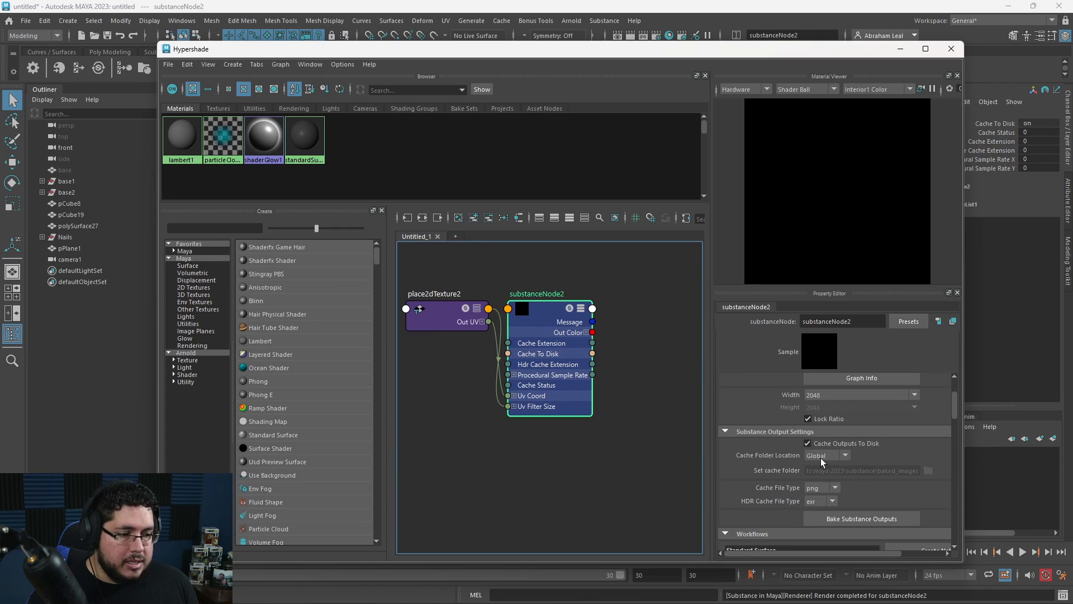
scroll(821, 457, "down", 2)
scroll(861, 439, "down", 3)
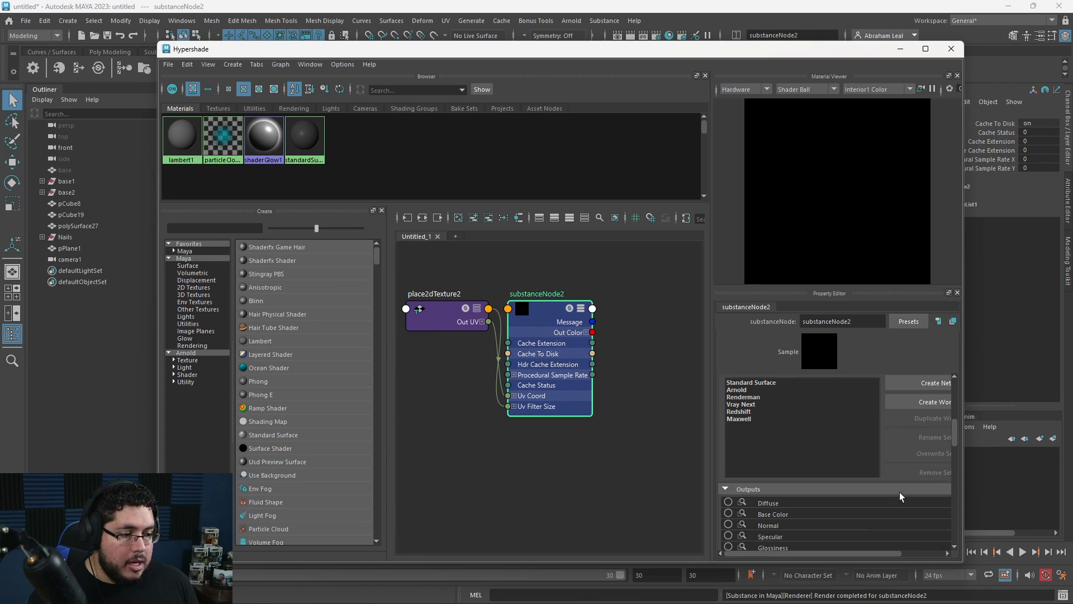
left_click(737, 390)
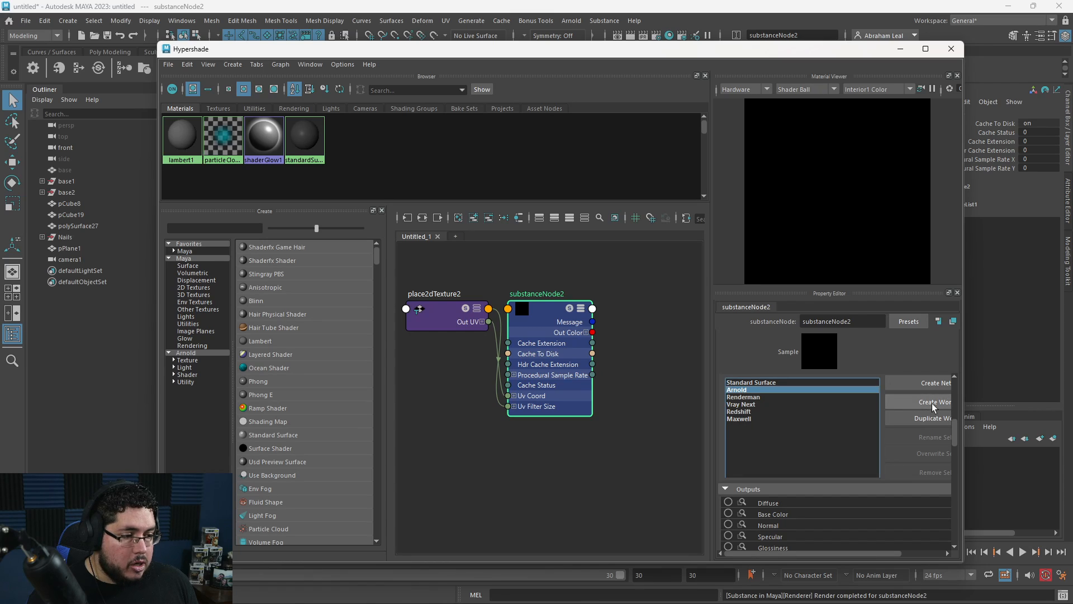
left_click(927, 381)
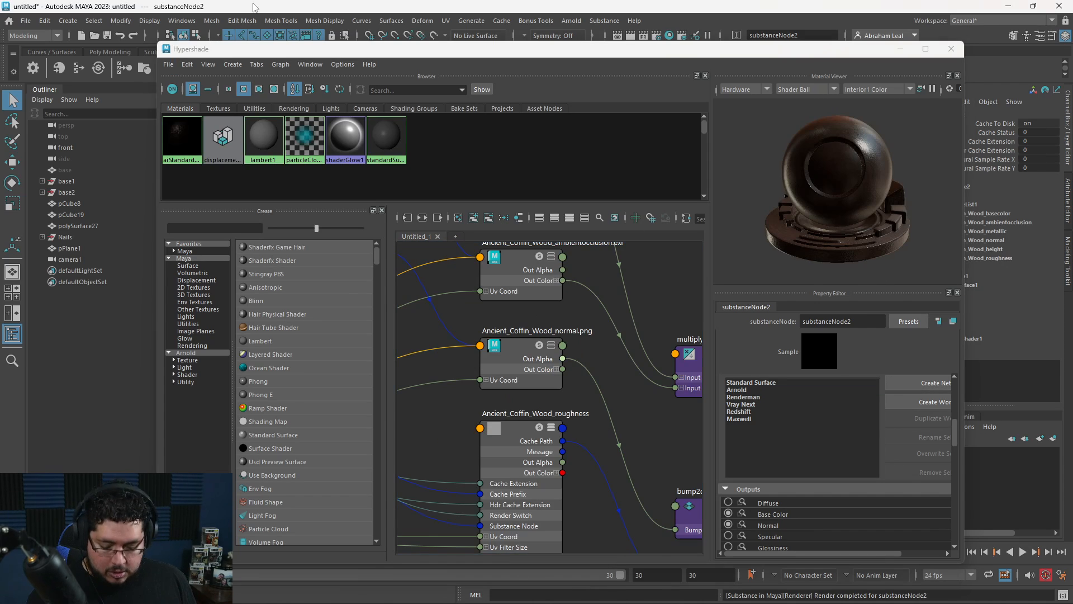
Save the scene under the file name coffin.
key("ctrl+s")
type("coffin")
key("Return")
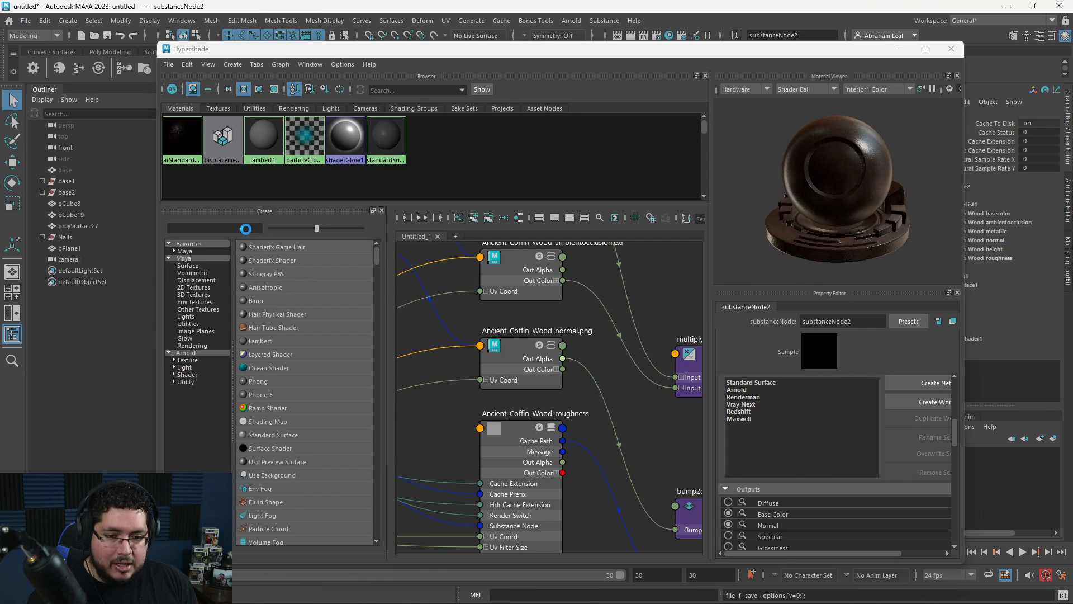
Follow the wood shader network to its displacement shader and turn off the Height output of the Substance node.
scroll(612, 401, "down", 3)
middle_click_drag(612, 402, 558, 359, "alt")
scroll(599, 401, "up", 5)
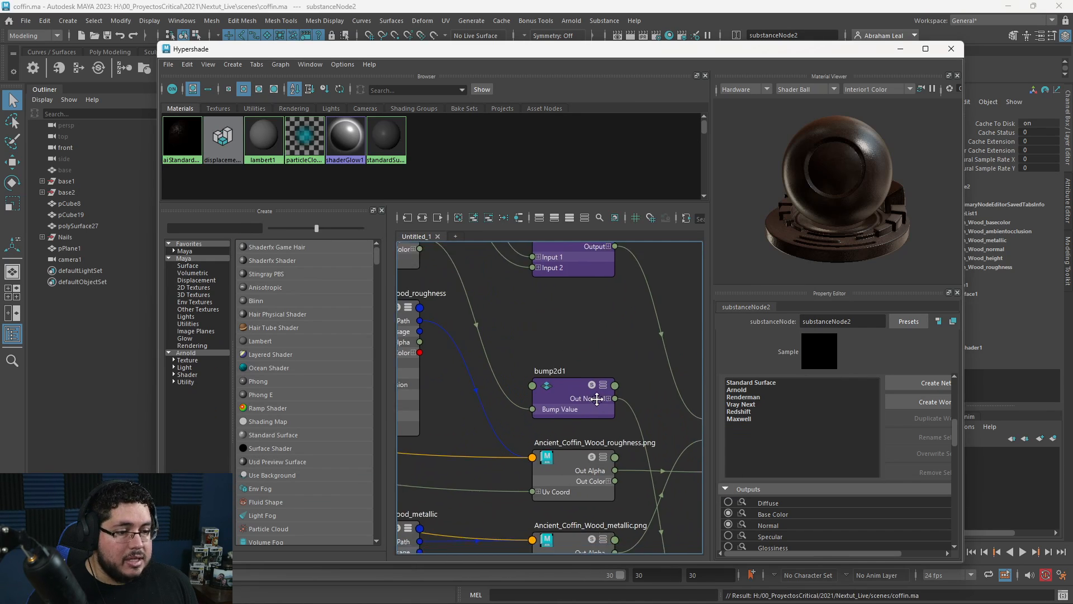
middle_click_drag(598, 400, 547, 299, "alt")
scroll(554, 322, "down", 5)
scroll(559, 443, "up", 7)
scroll(561, 443, "down", 2)
scroll(434, 345, "down", 4)
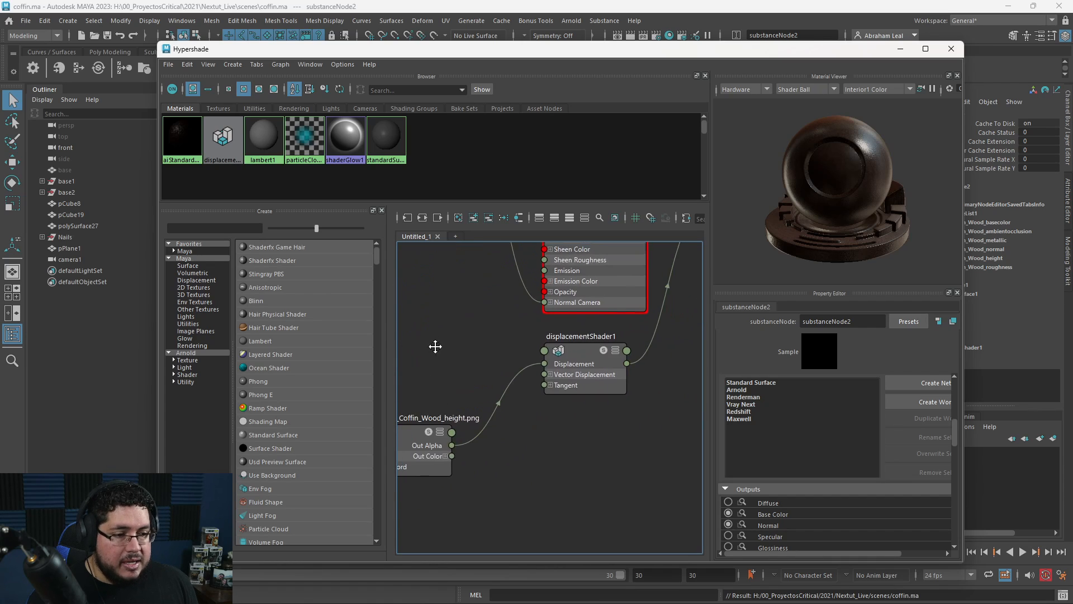
scroll(744, 475, "down", 3)
left_click(727, 502)
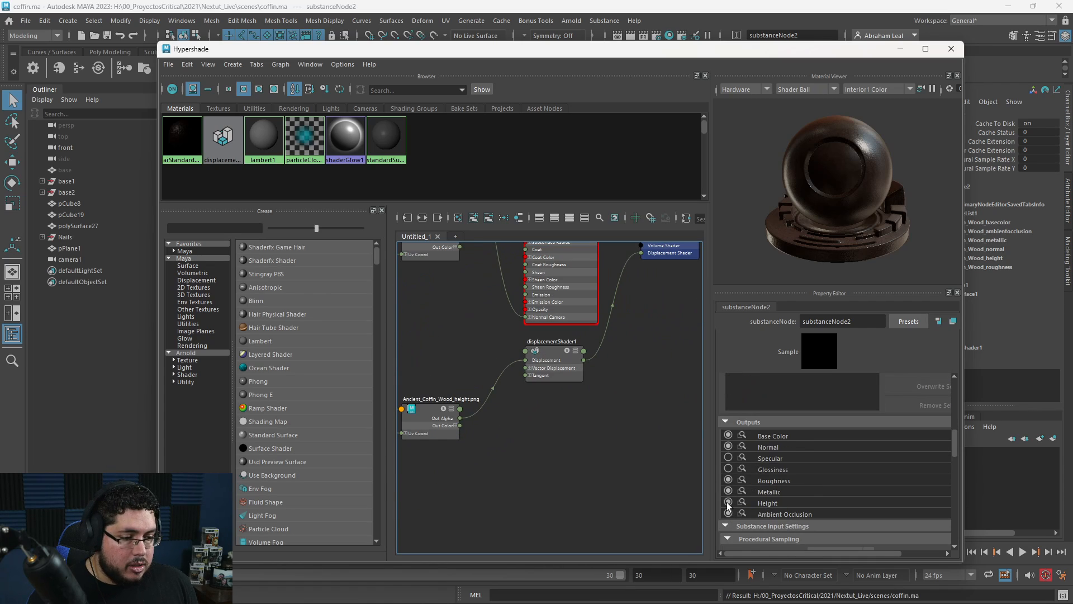
Delete the displacement shader node from the wood shader network.
scroll(680, 316, "down", 4)
mouse_move(591, 364)
middle_mouse_down("alt")
mouse_move(556, 458)
mouse_move(667, 507)
middle_mouse_up("alt")
scroll(582, 448, "up", 2)
left_click(582, 446)
key("Delete")
Move the wood texture's 2D placement node slightly away from the network and minimize Hypershade.
mouse_move(418, 431)
middle_mouse_down("alt")
mouse_move(531, 440)
mouse_move(559, 461)
middle_mouse_up("alt")
scroll(460, 418, "up", 4)
left_click(592, 374)
left_click_drag(592, 374, 536, 363)
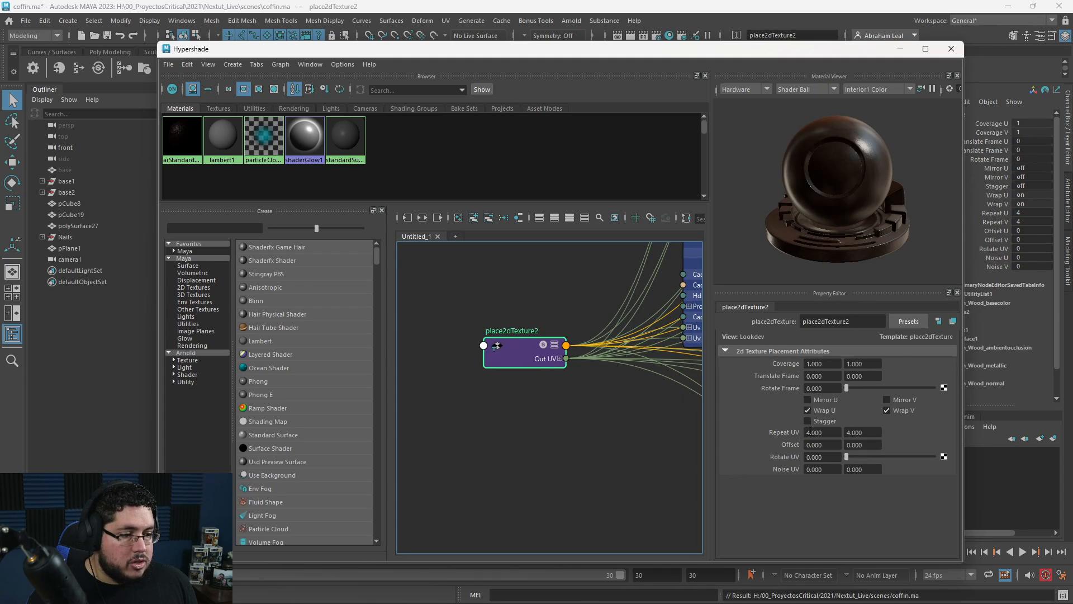
left_click(900, 49)
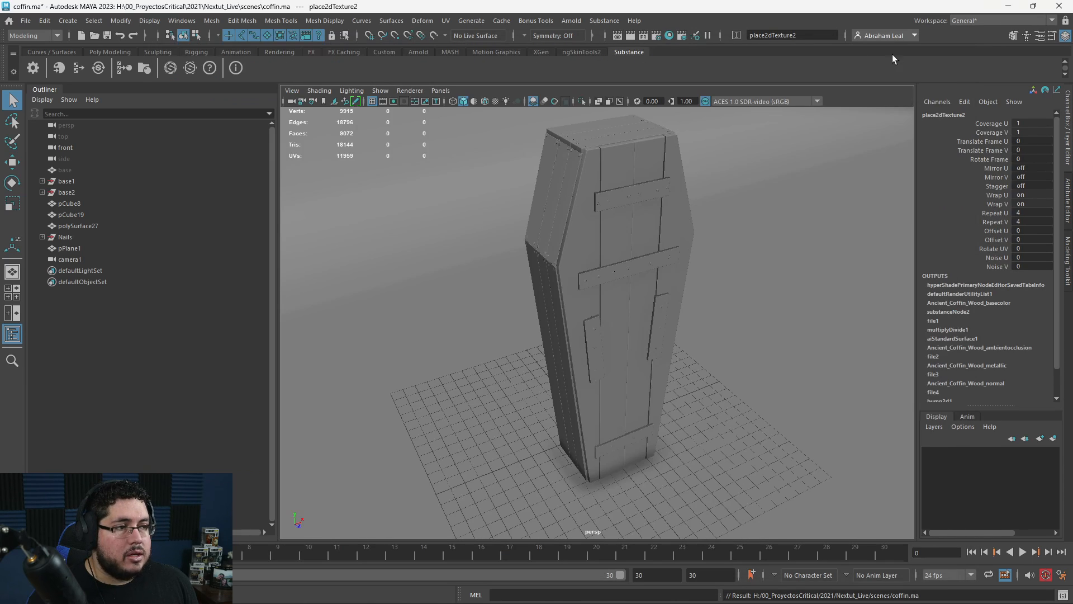
Hide the Nails group so only the coffin boards and the backdrop remain visible.
scroll(709, 159, "down", 5)
left_click_drag(710, 173, 383, 476)
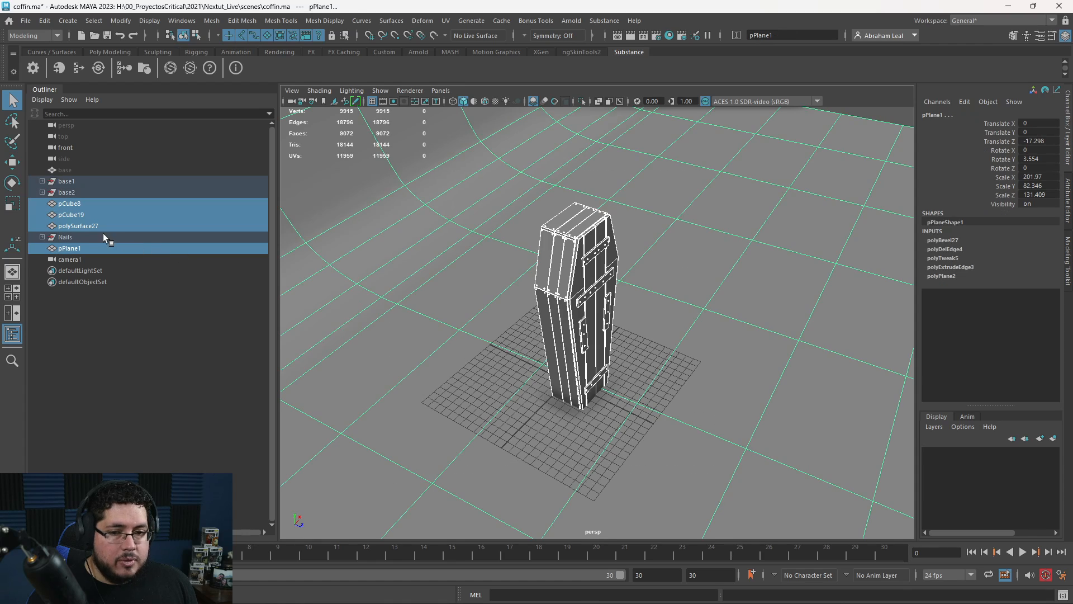
left_click(71, 238)
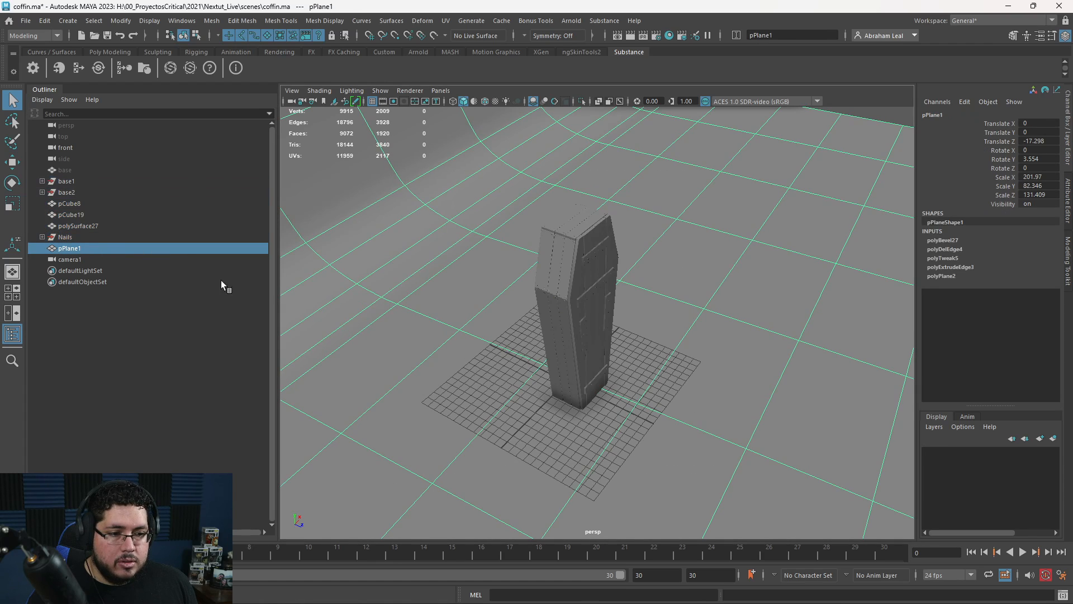
key("h")
Select all the coffin boards without the backdrop and assign them the existing aiStandardSurface1 material.
left_click_drag(719, 160, 392, 380)
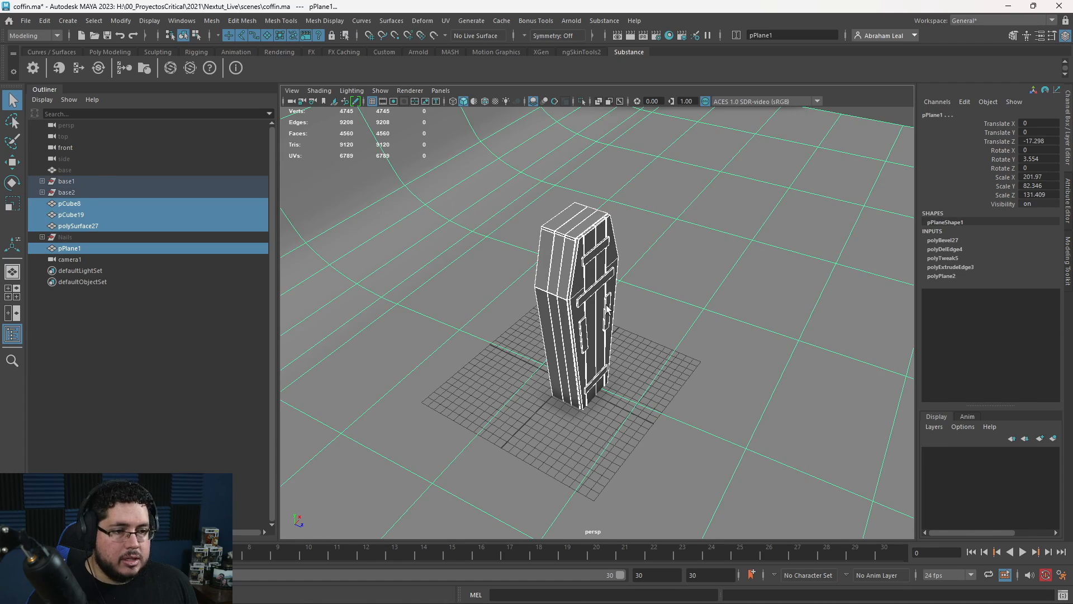
left_click(659, 251, "shift")
right_click_drag(552, 239, 622, 551)
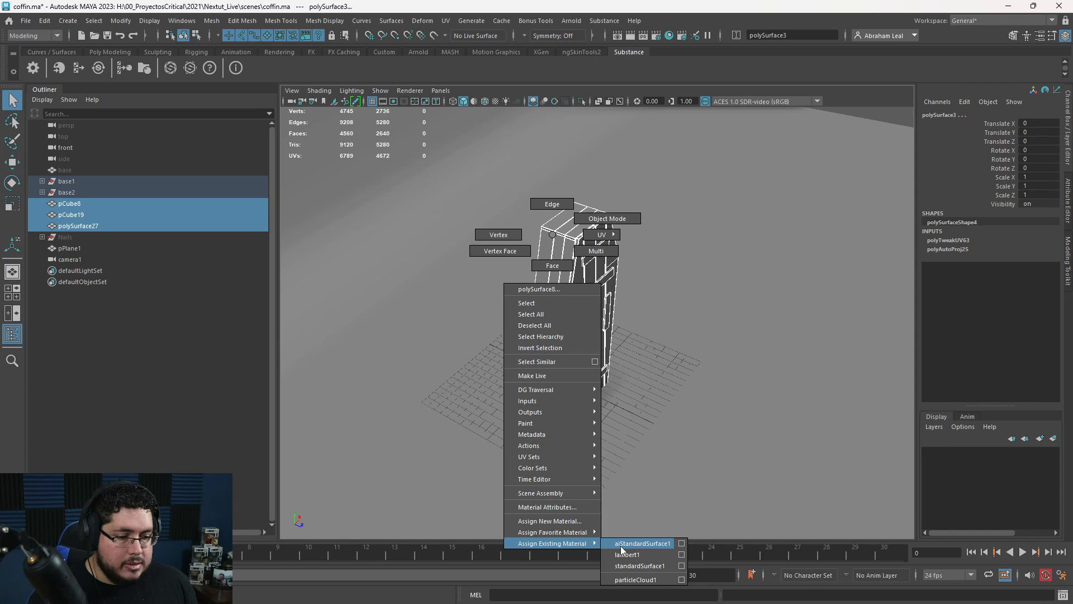
right_click_drag(622, 551, 621, 551)
left_click_drag(635, 525, 589, 376, "alt")
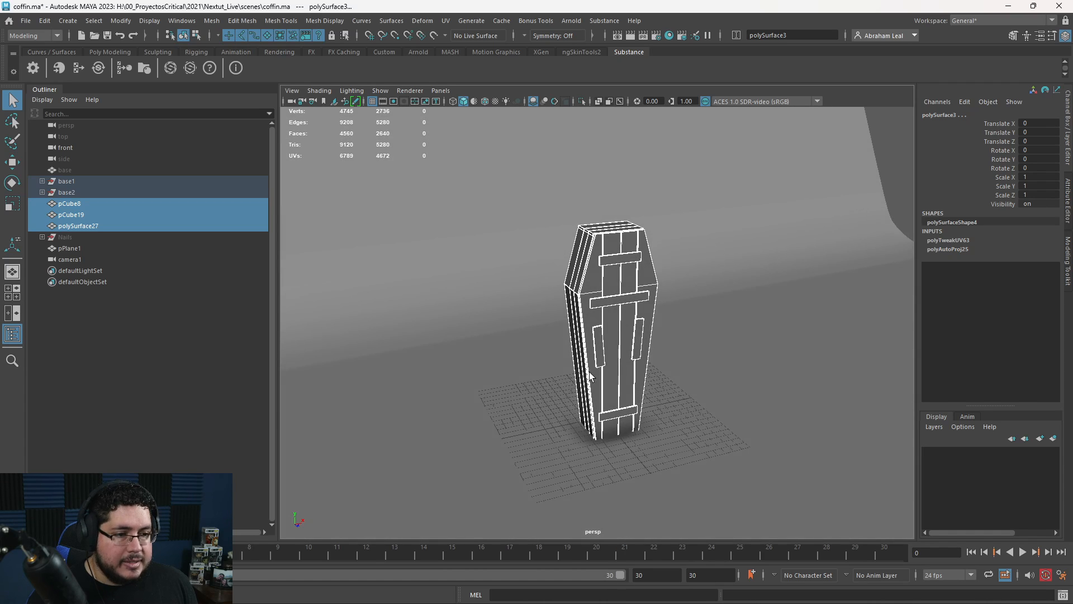
Rename the coffin boards' aiStandardSurface1 material to Wood_mtl in Hypershade, then minimize Hypershade.
key("alt+Tab")
middle_click_drag(564, 451, 539, 460, "alt")
scroll(545, 459, "down", 8)
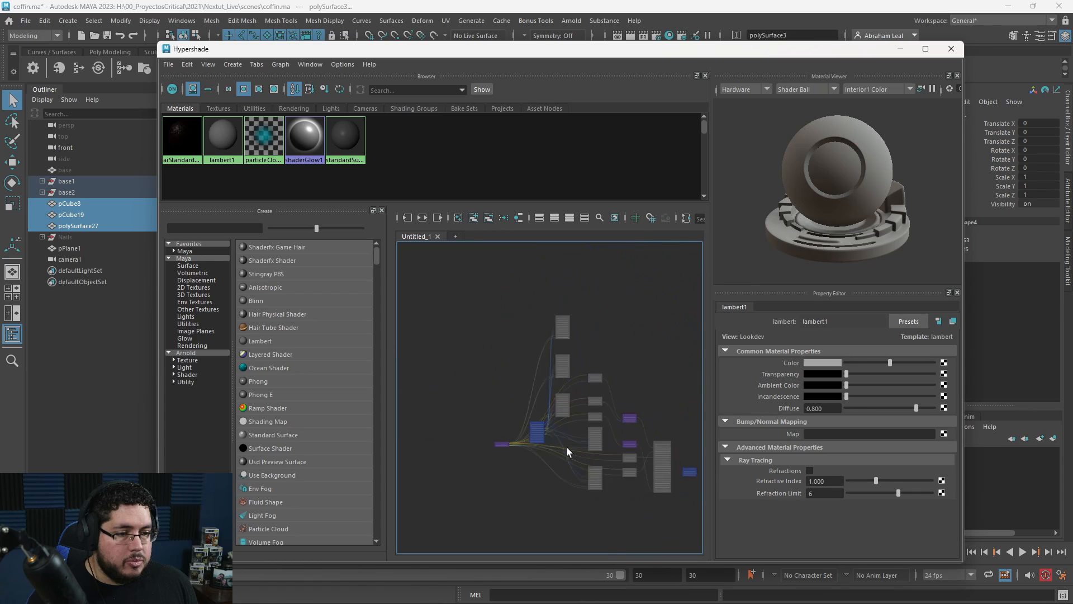
middle_click_drag(693, 486, 579, 471, "alt")
scroll(578, 470, "up", 5)
scroll(579, 471, "up", 2)
left_click(471, 367)
left_click_drag(864, 323, 756, 327)
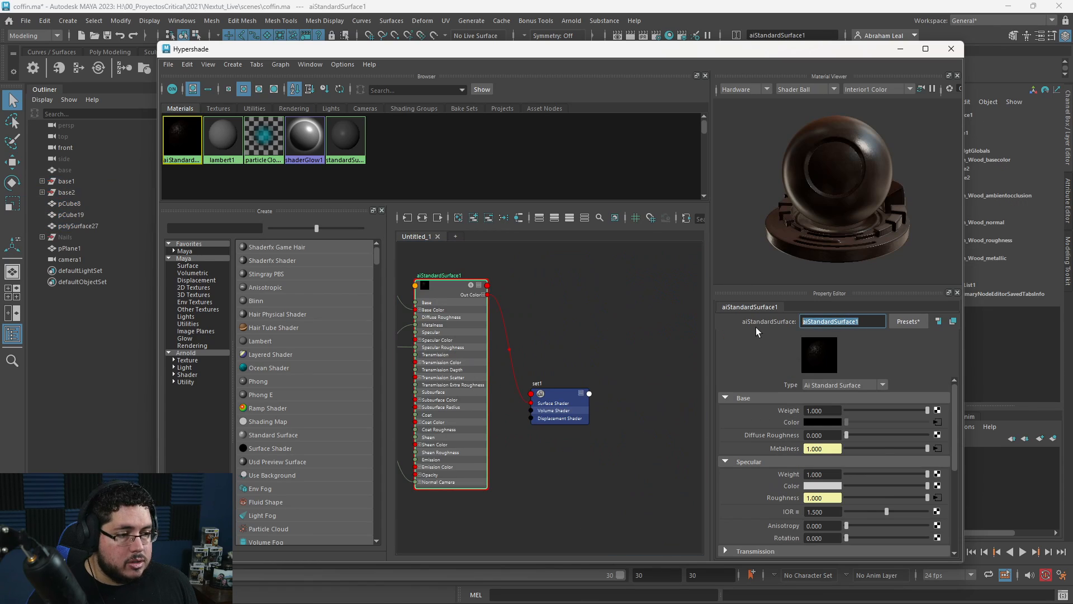
type("Wood_")
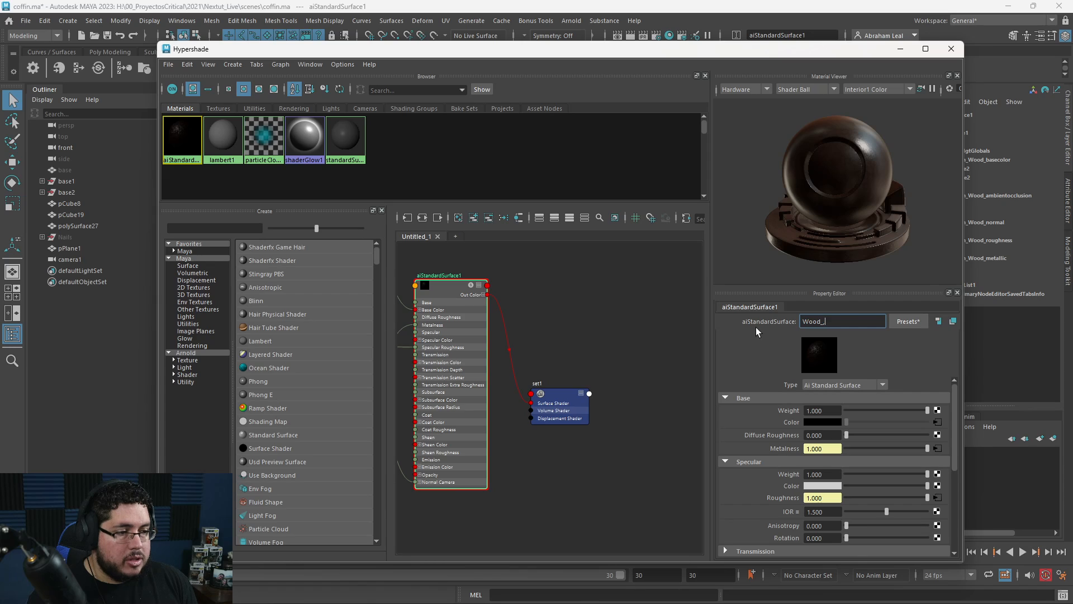
type("mtl")
key("Return")
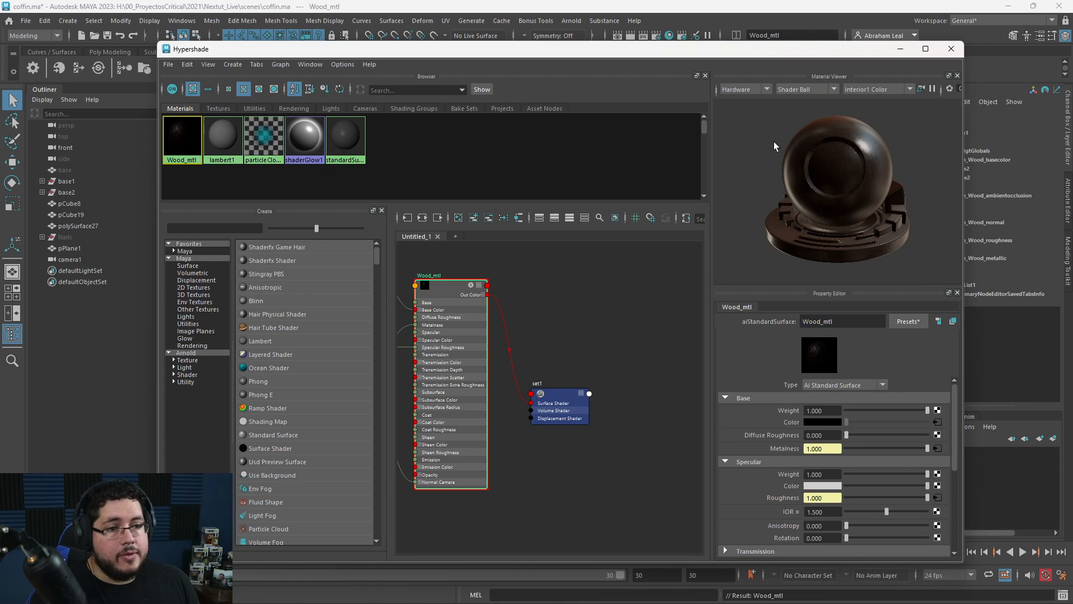
left_click(899, 50)
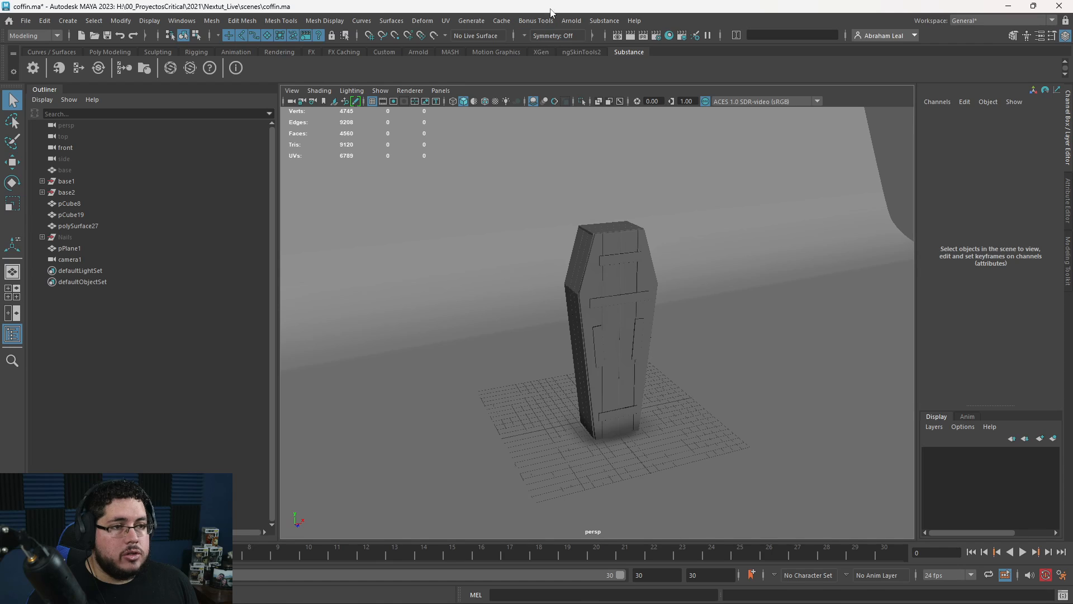
Create an Arnold skydome light and connect a File texture to its color.
left_click(571, 21)
mouse_move(624, 83)
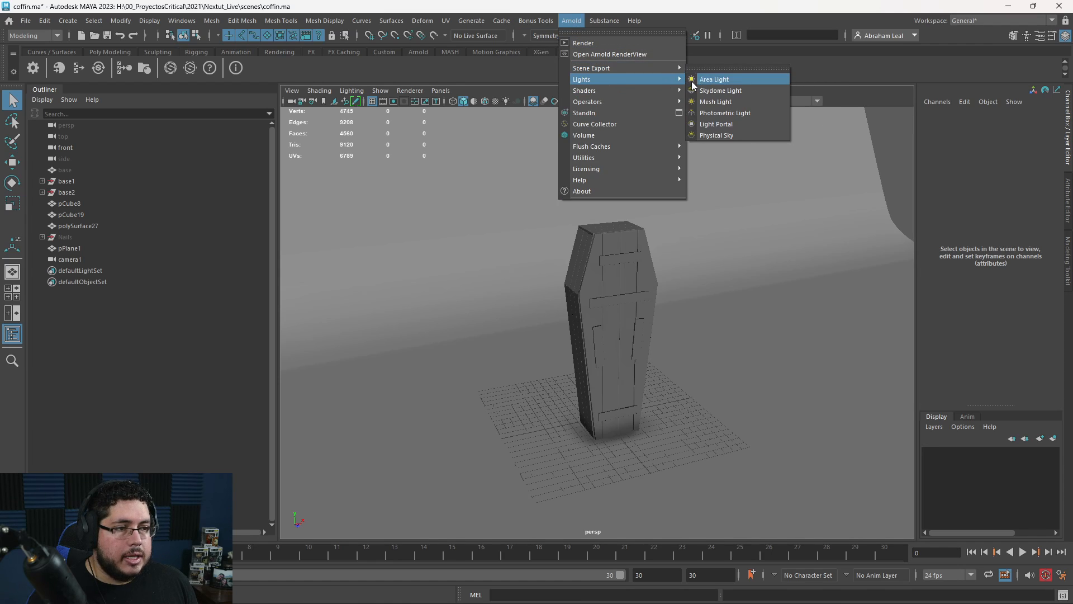
left_click(721, 90)
key("ctrl+a")
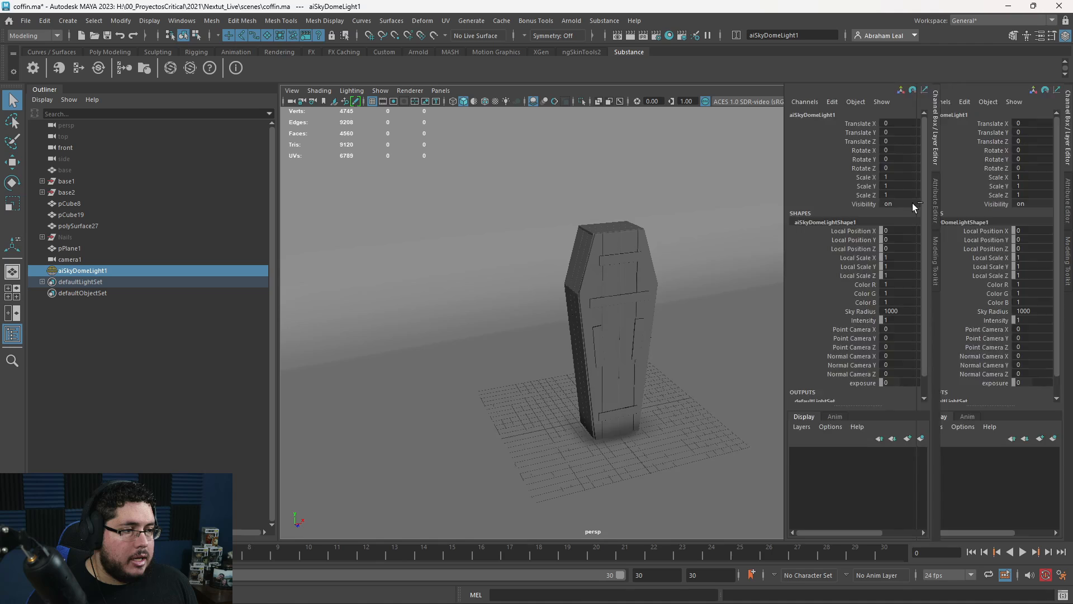
left_click(1038, 230)
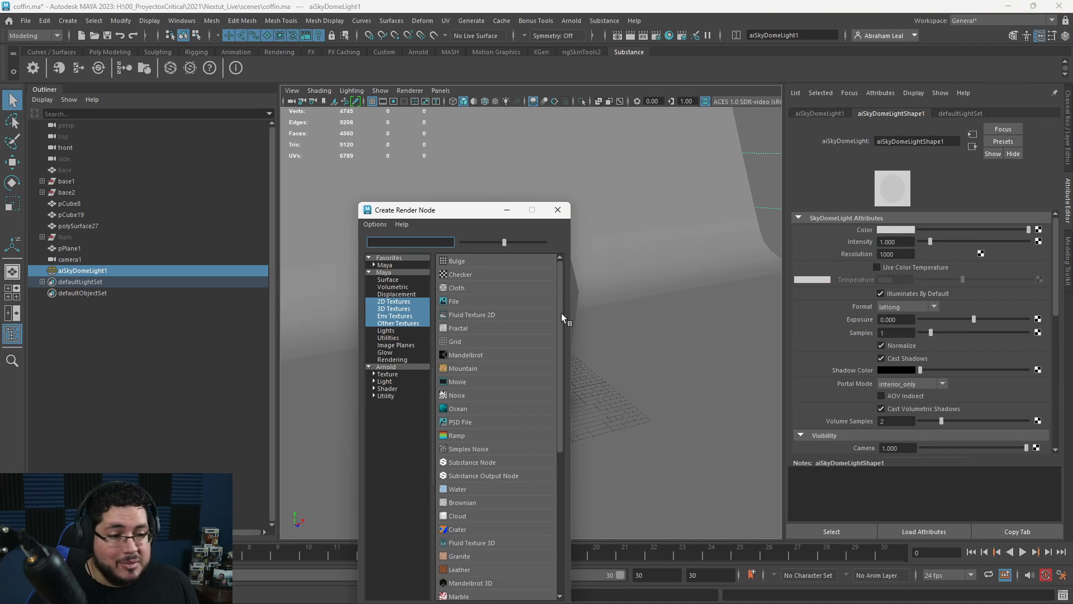
left_click(474, 299)
Preview the HDR environments in the sourceimages folder and load decor_shop_2k.hdr into the skydome's file texture.
left_click(1041, 266)
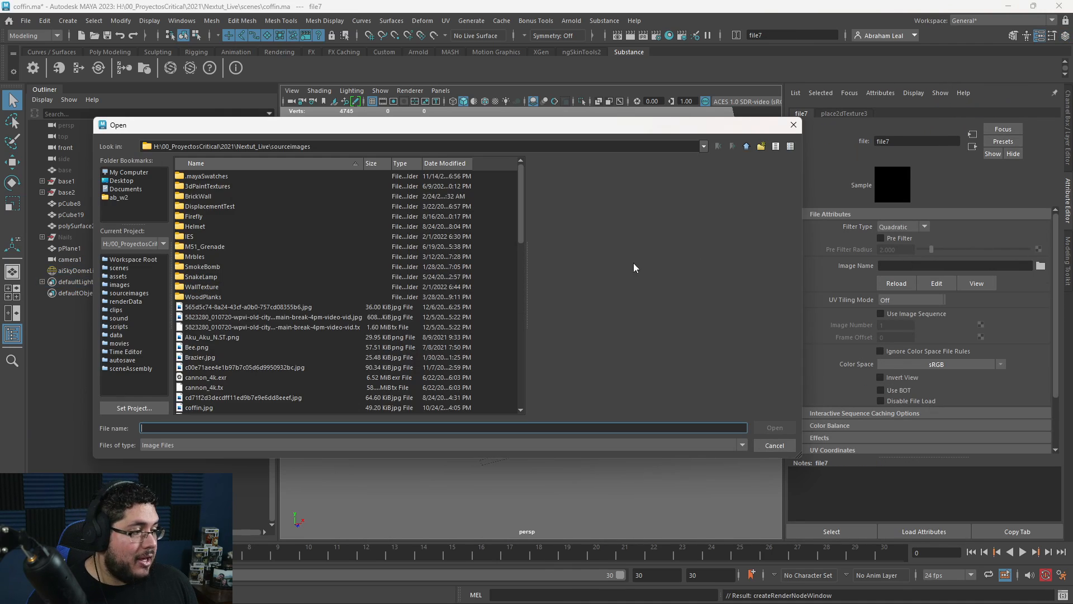
scroll(209, 361, "down", 3)
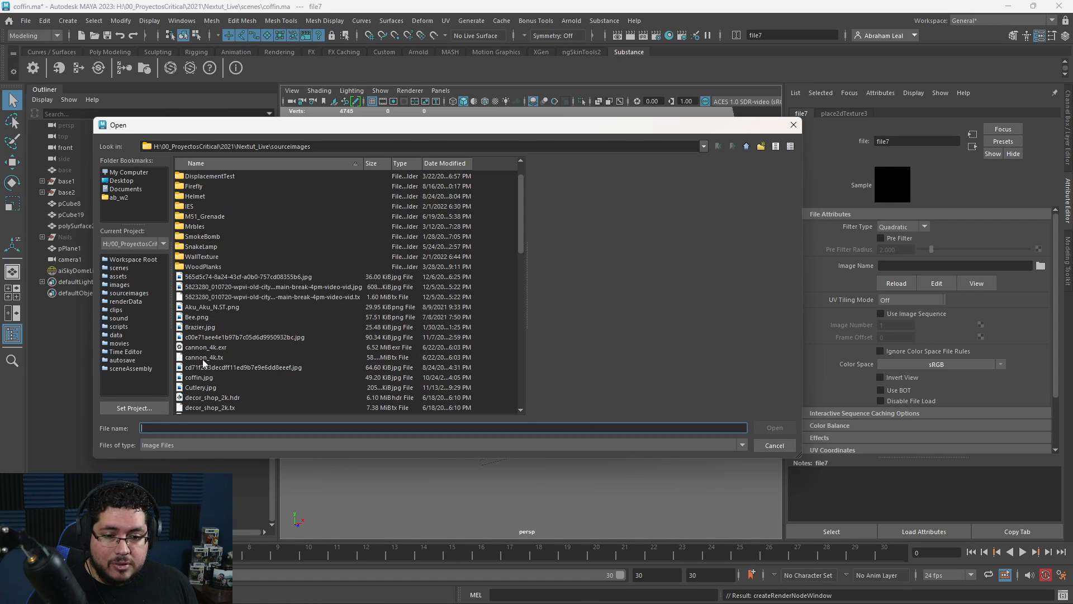
left_click(215, 347)
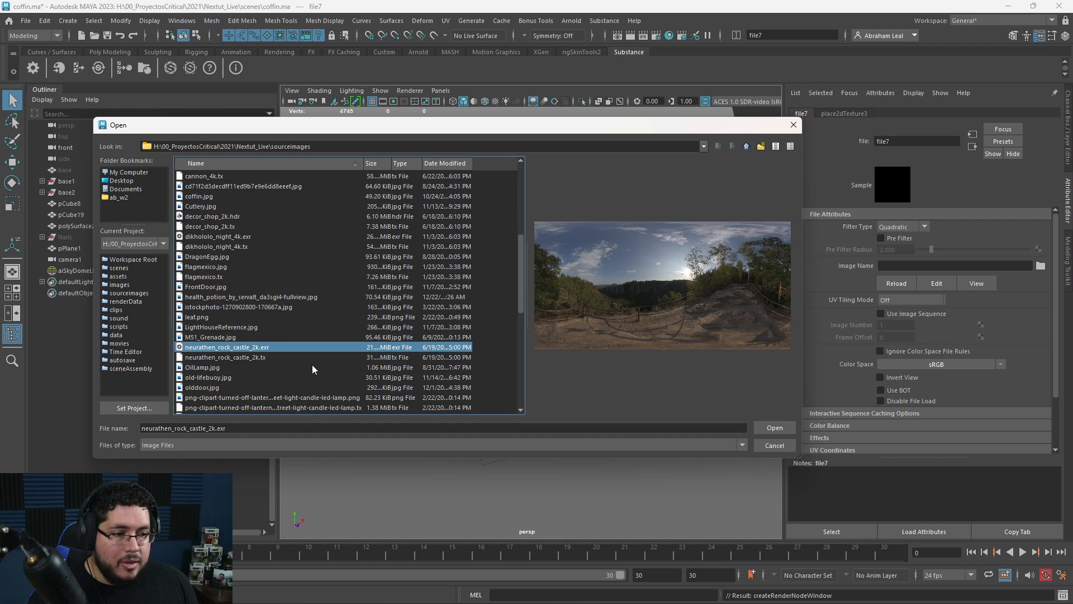
scroll(248, 337, "down", 2)
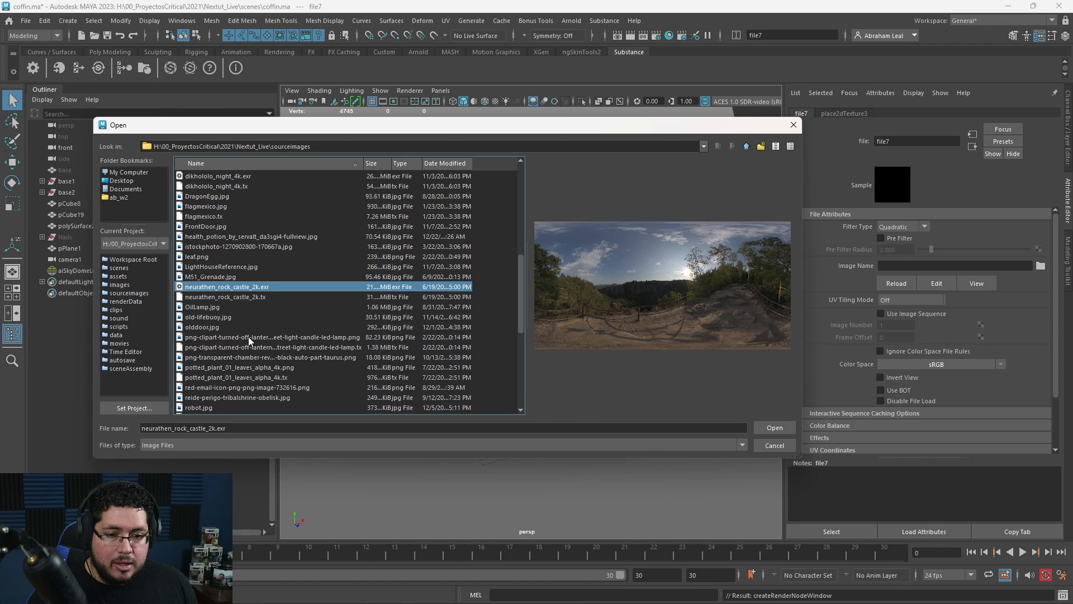
scroll(249, 337, "down", 4)
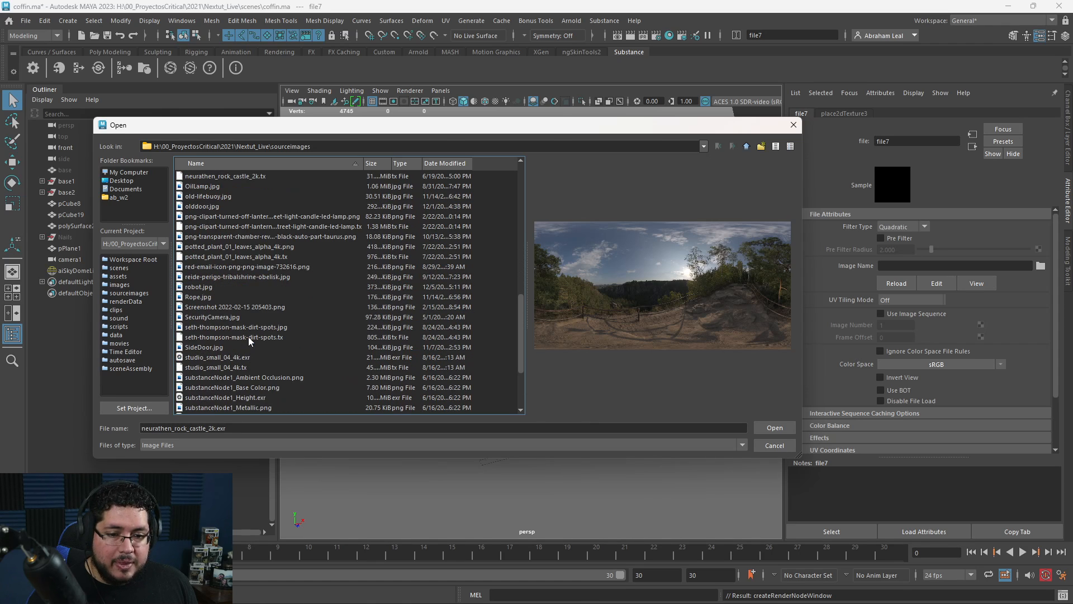
left_click(213, 356)
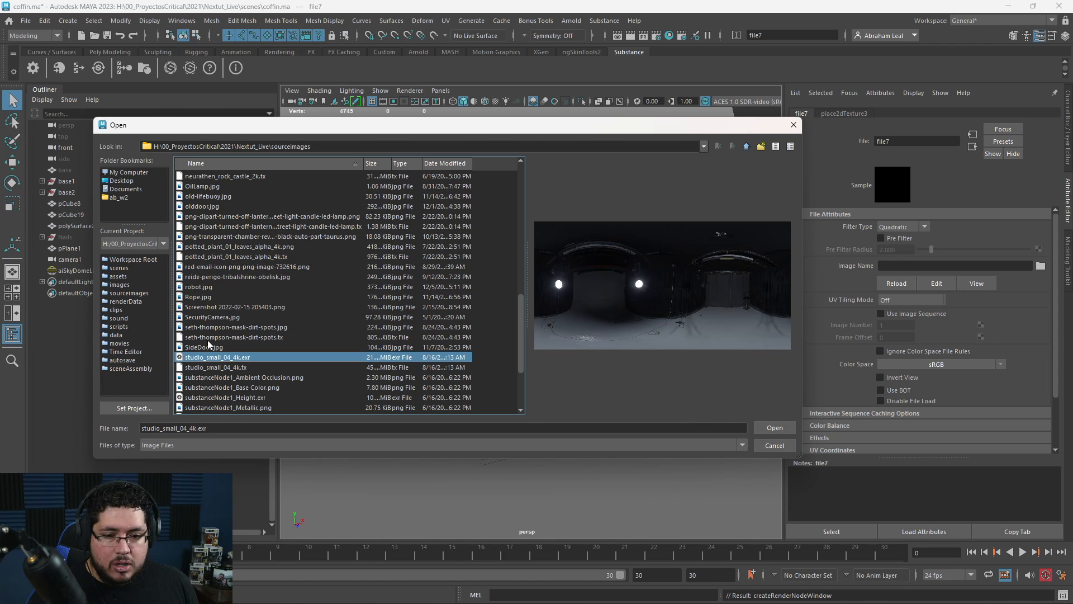
scroll(213, 347, "down", 3)
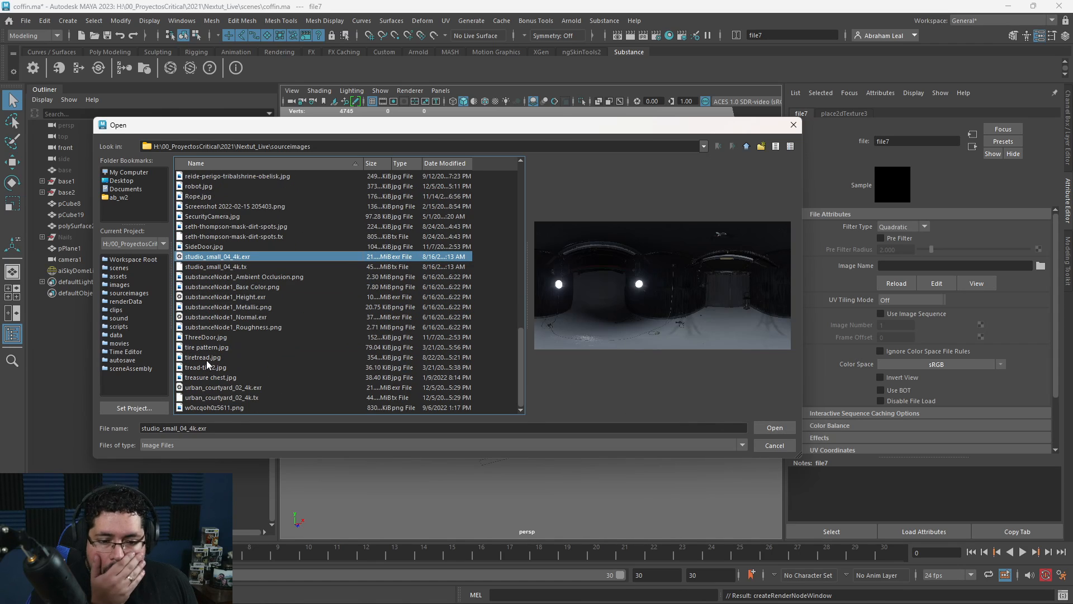
left_click(211, 387)
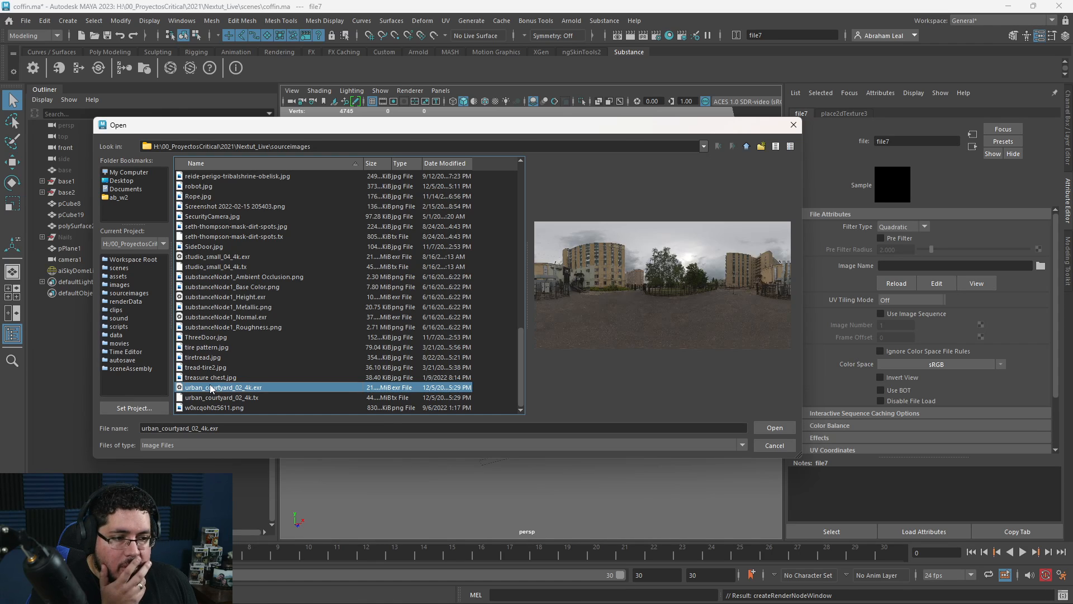
scroll(228, 299, "up", 3)
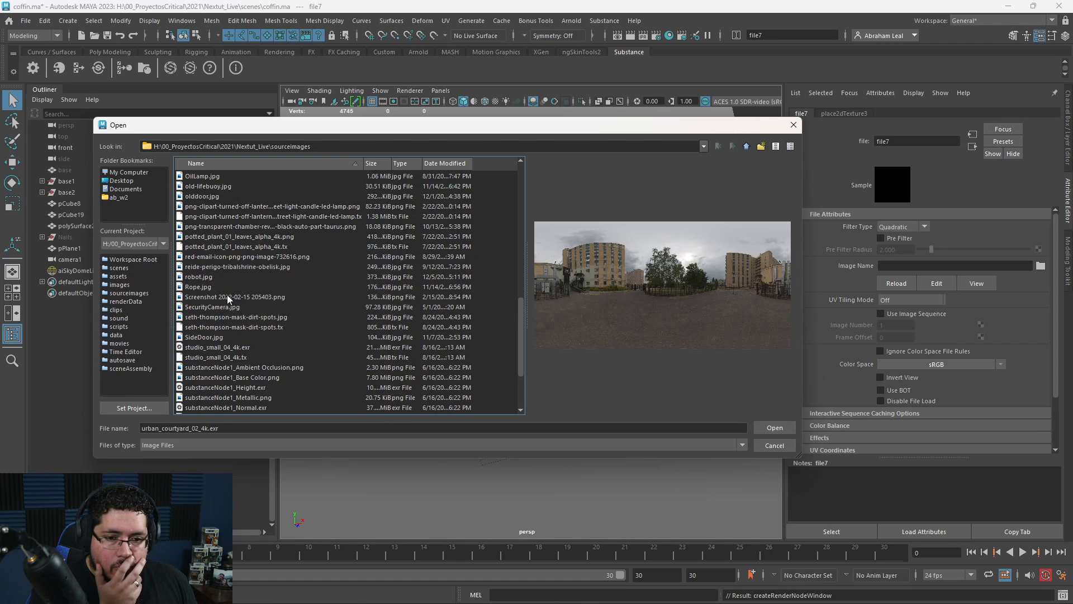
scroll(223, 307, "up", 5)
scroll(210, 308, "up", 2)
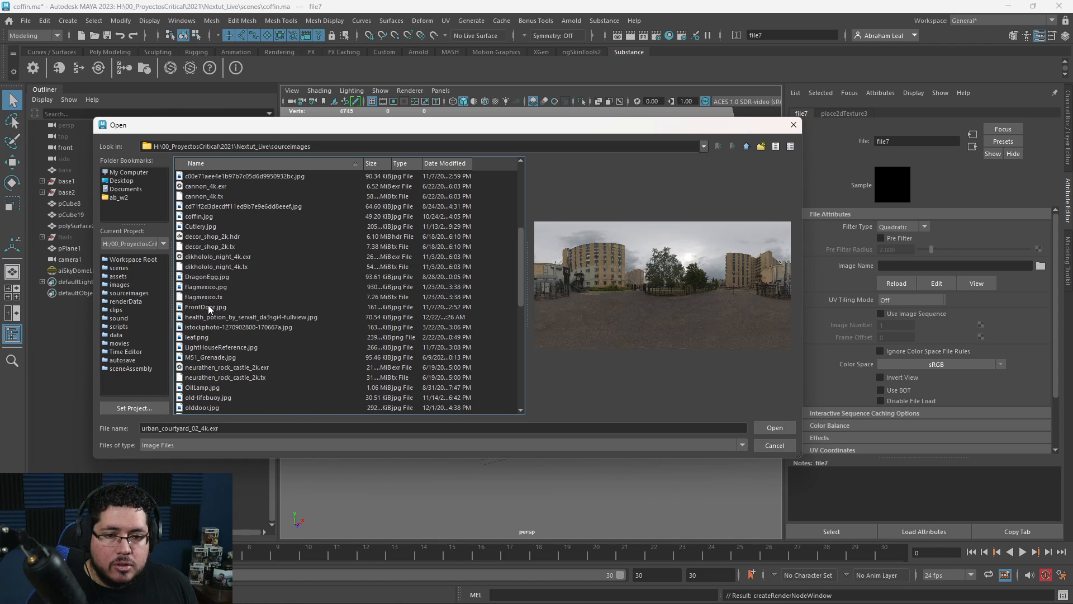
left_click(208, 237)
left_click(763, 427)
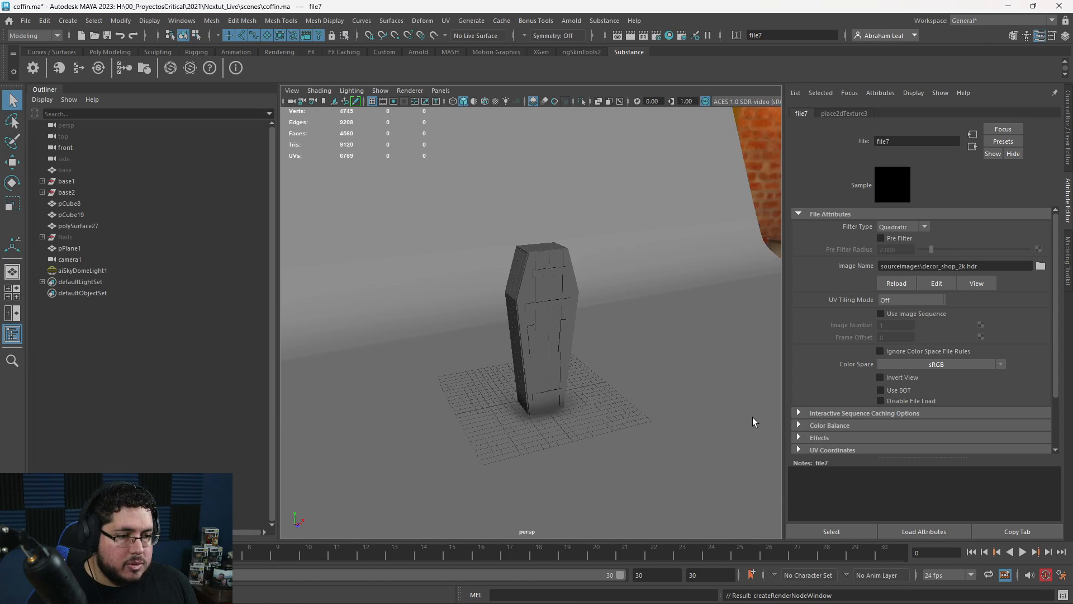
Check the skydome environment around the coffin and backdrop, and save the scene.
scroll(653, 355, "down", 8)
left_click_drag(652, 355, 391, 164, "alt")
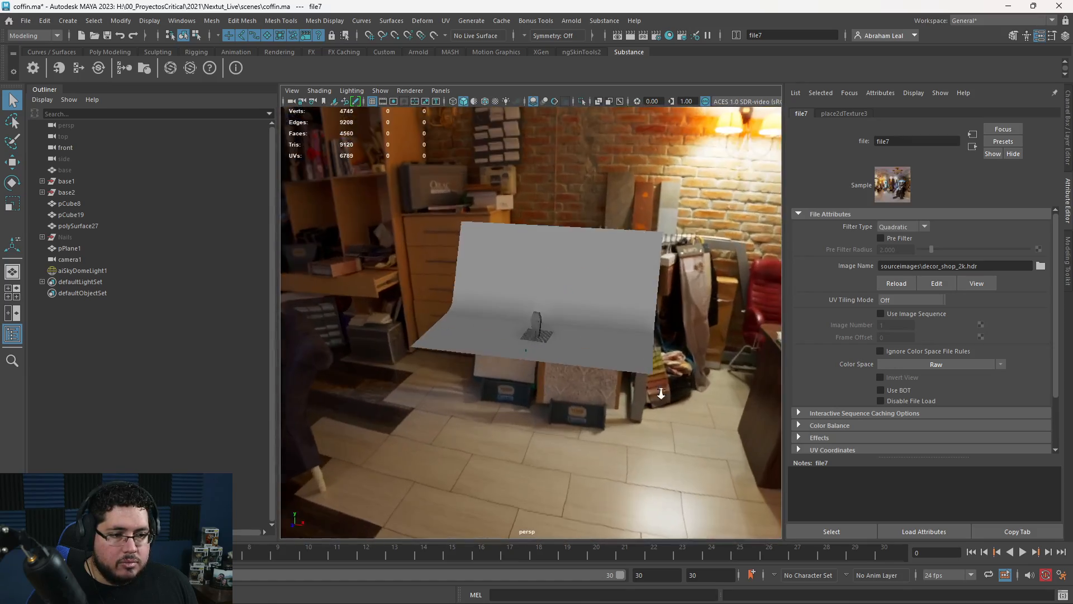
right_click_drag(391, 163, 704, 420, "alt")
left_click_drag(704, 420, 766, 409, "alt")
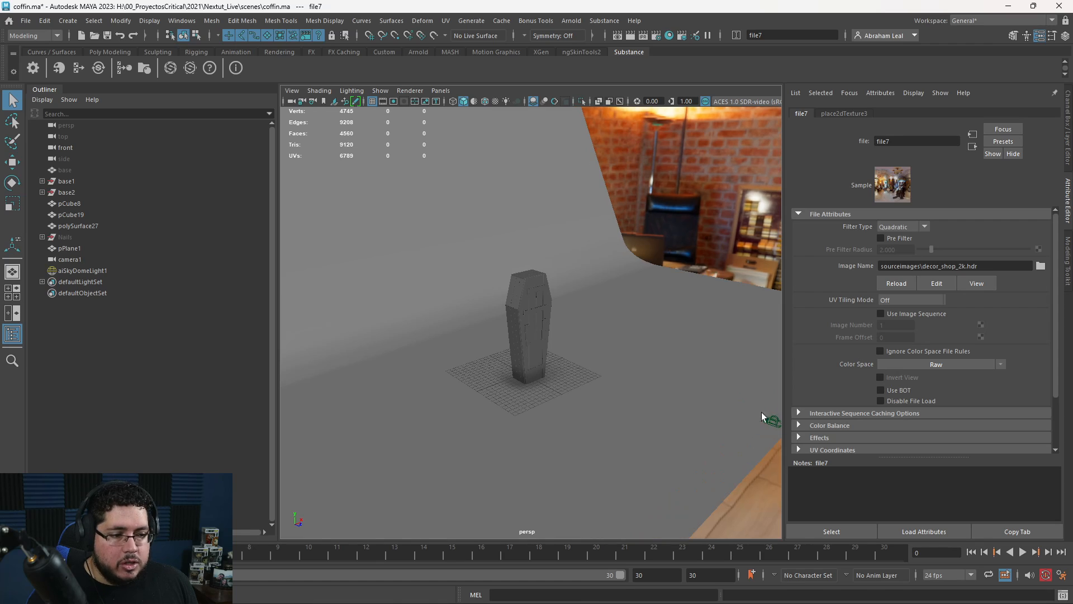
key("ctrl+s")
Unhide the Nails group and assign it a new Arnold aiStandardSurface material.
left_click(66, 237)
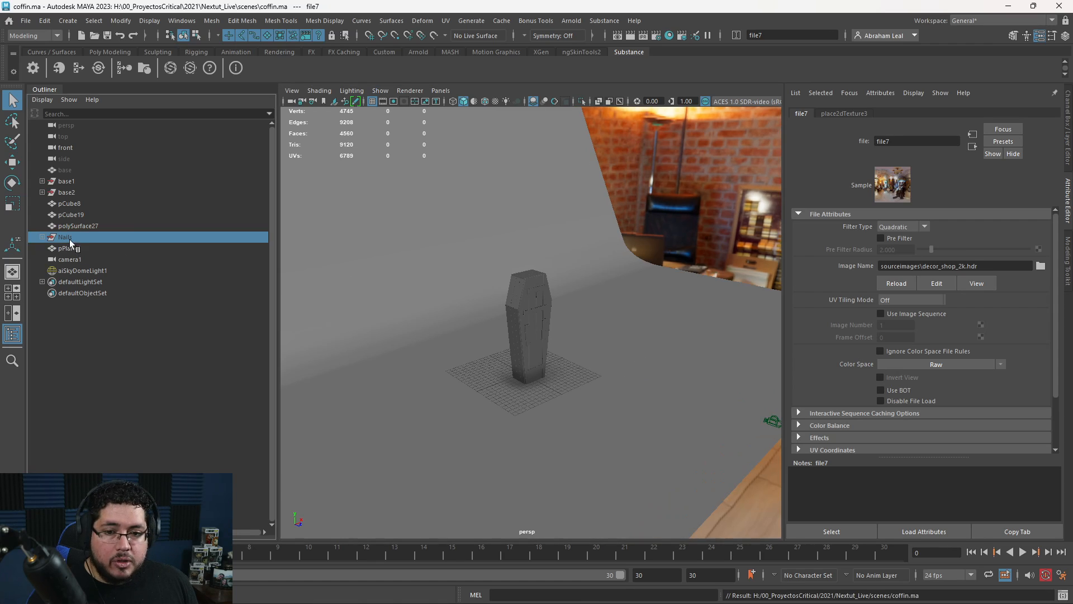
key("f")
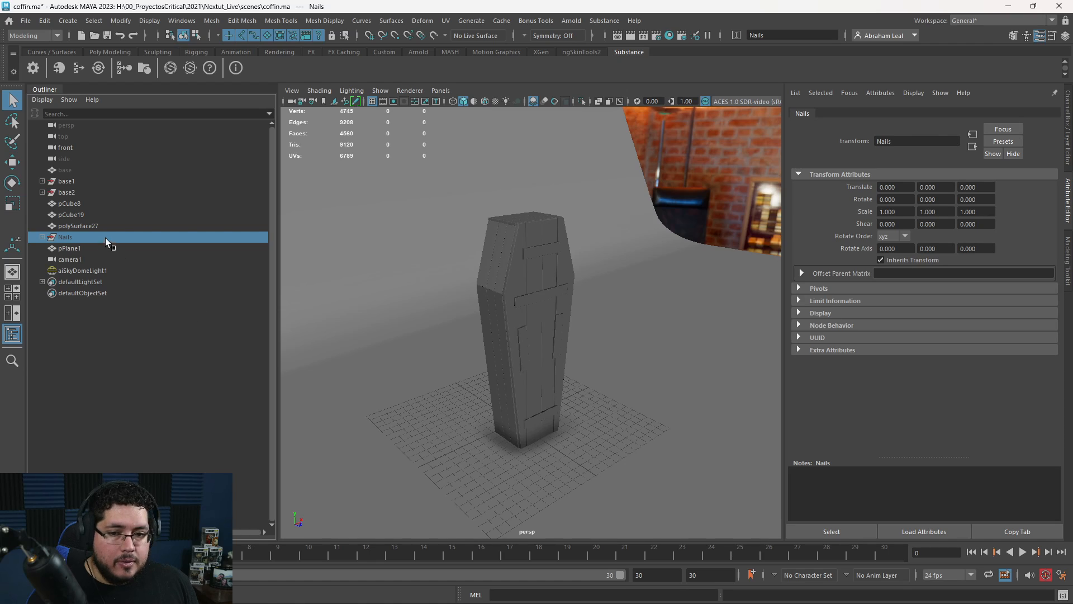
scroll(502, 283, "up", 10)
right_click(466, 214)
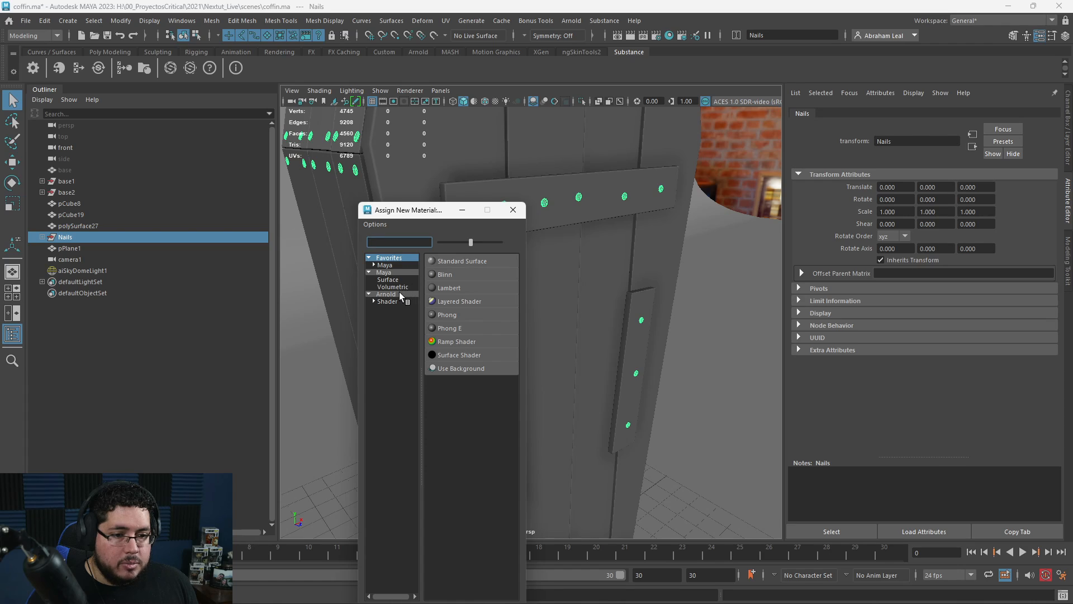
left_click(401, 297)
left_click(457, 445)
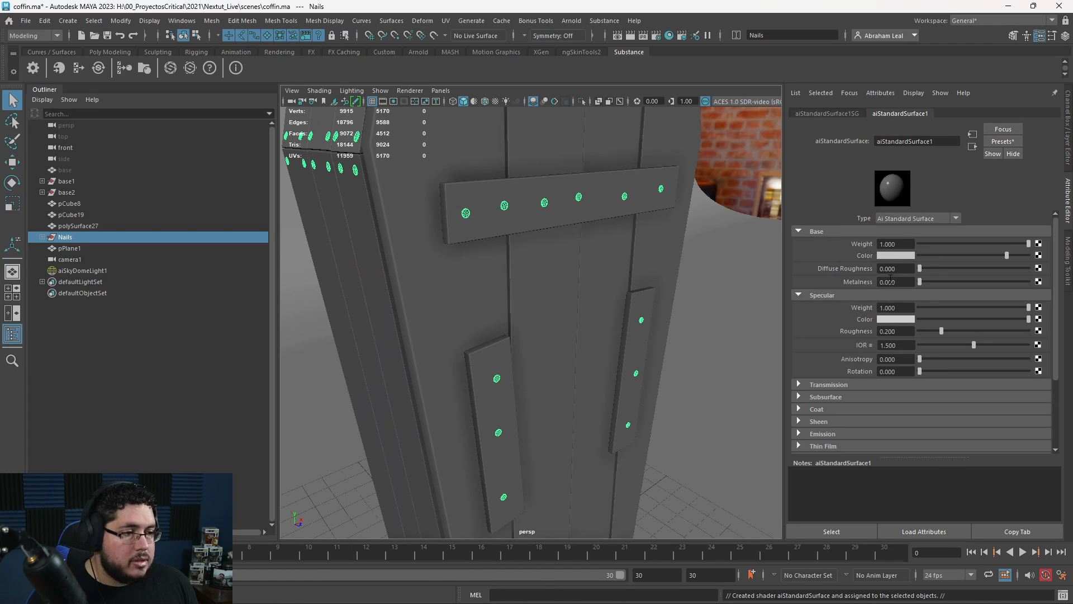
Set the nails material's metalness to 1 and its specular roughness to about 0.596, and close Hypershade.
left_click_drag(919, 282, 1031, 282)
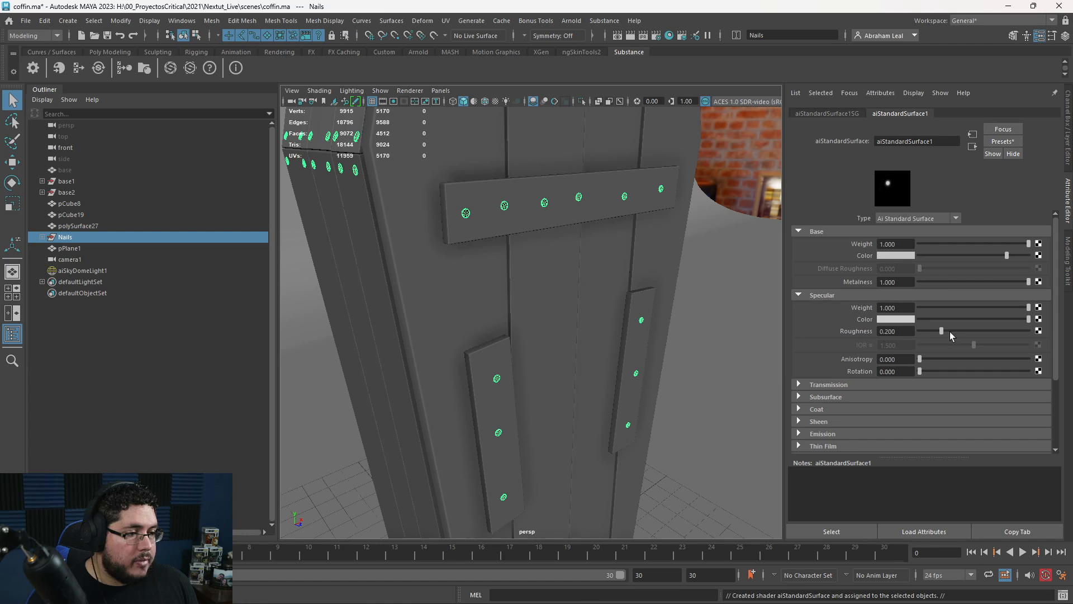
left_click(985, 331)
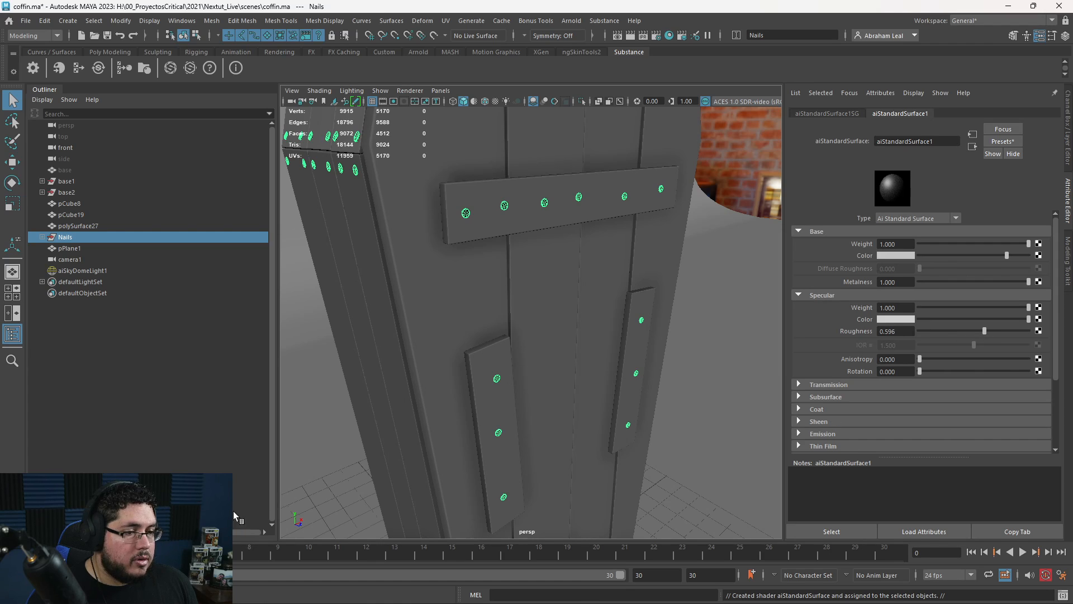
left_click(50, 594)
left_click(950, 50)
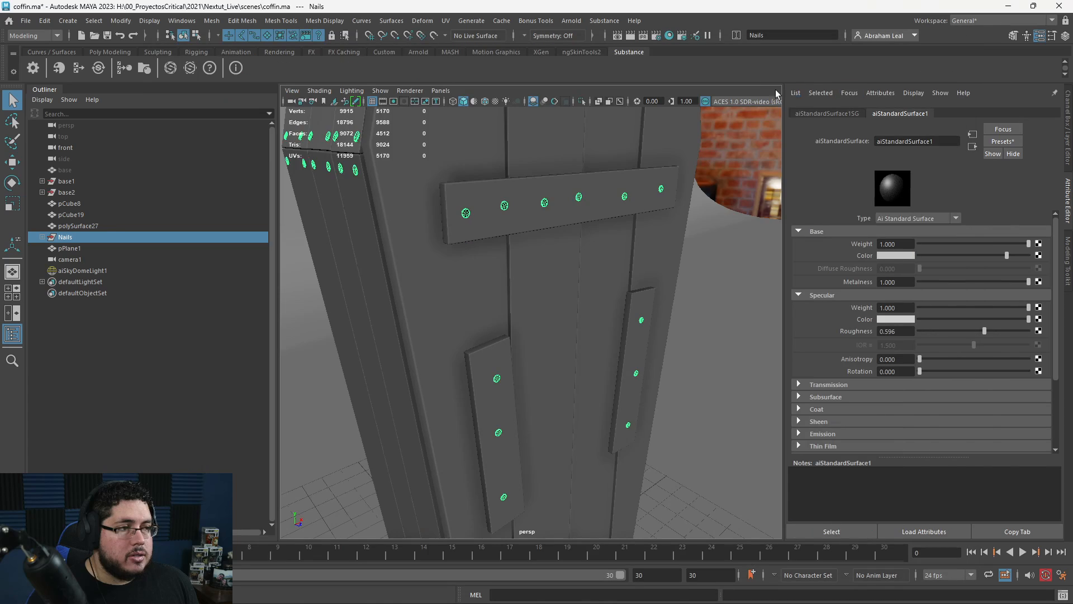
Check the System options in the render settings for the Arnold renderer.
left_click(656, 35)
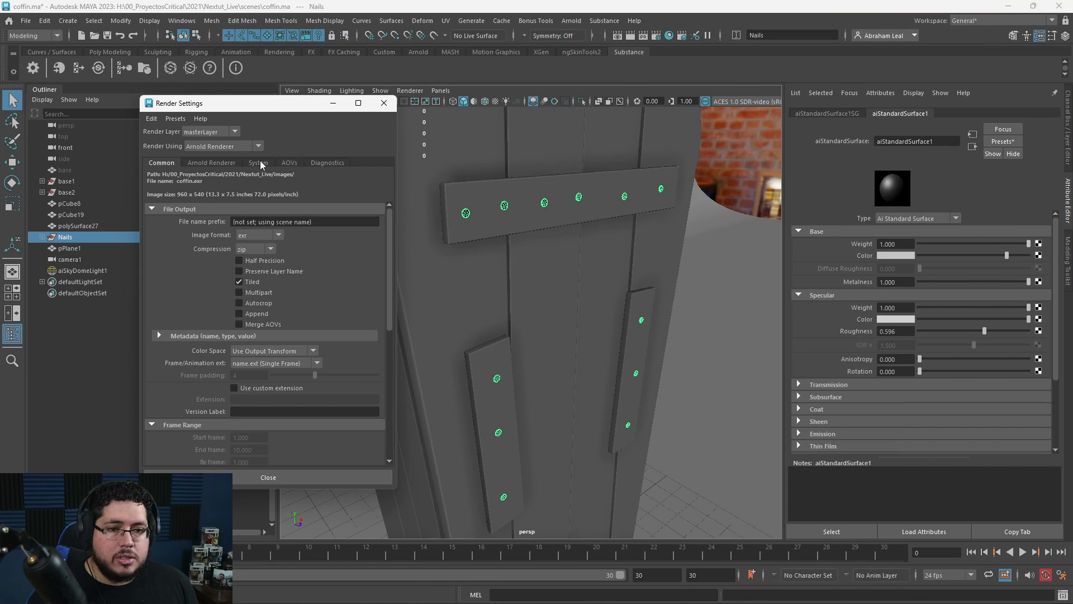
left_click(260, 163)
left_click(384, 103)
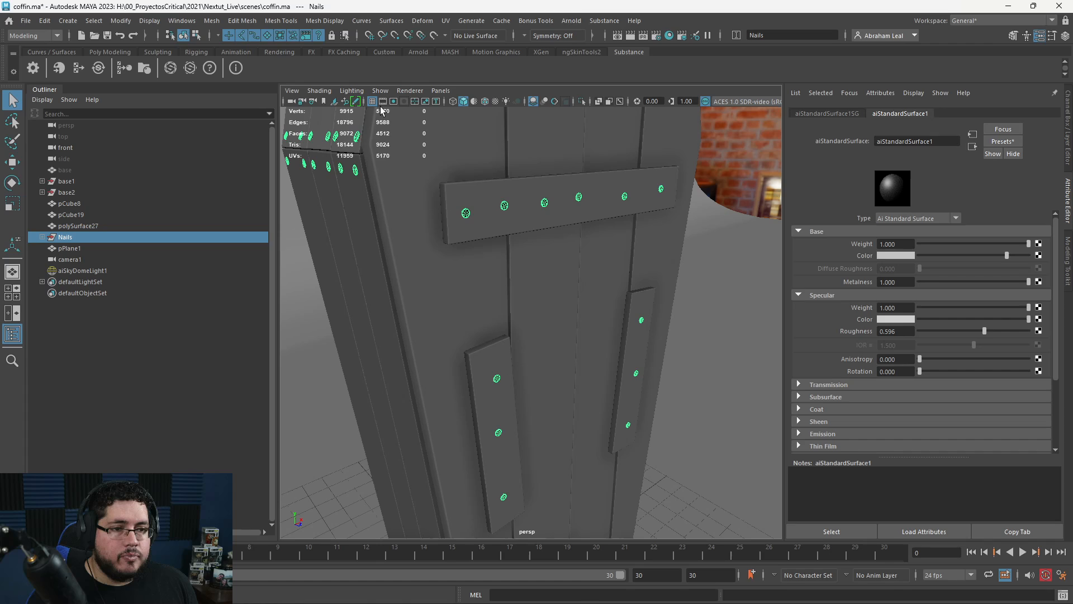
Render the perspective view in Arnold RenderView, restarting the render and centering the image in the window.
left_click(583, 20)
left_click(586, 43)
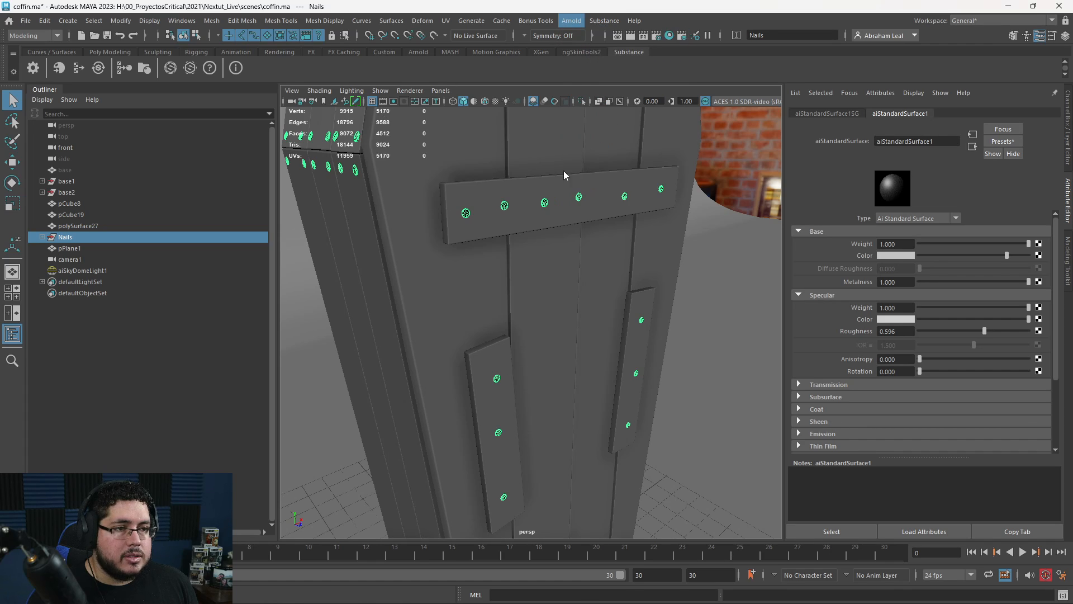
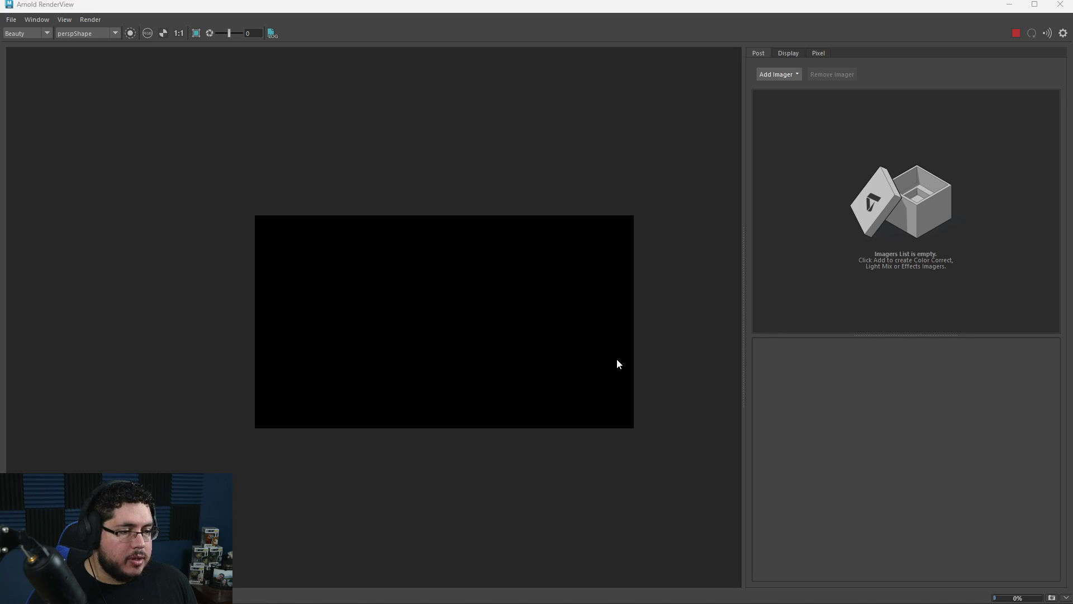
scroll(617, 364, "up", 2)
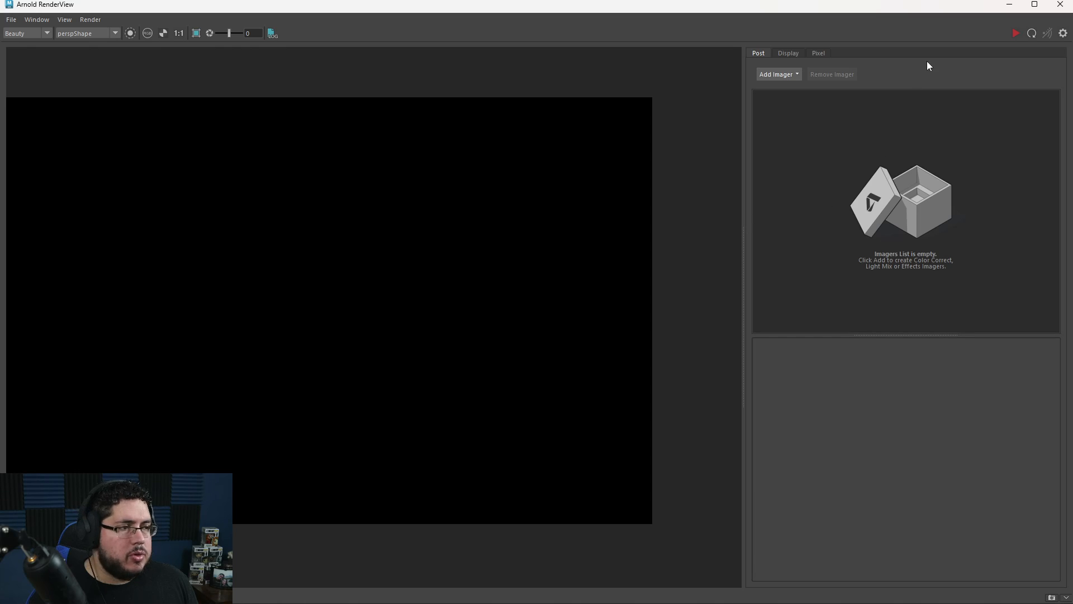
left_click(1016, 33)
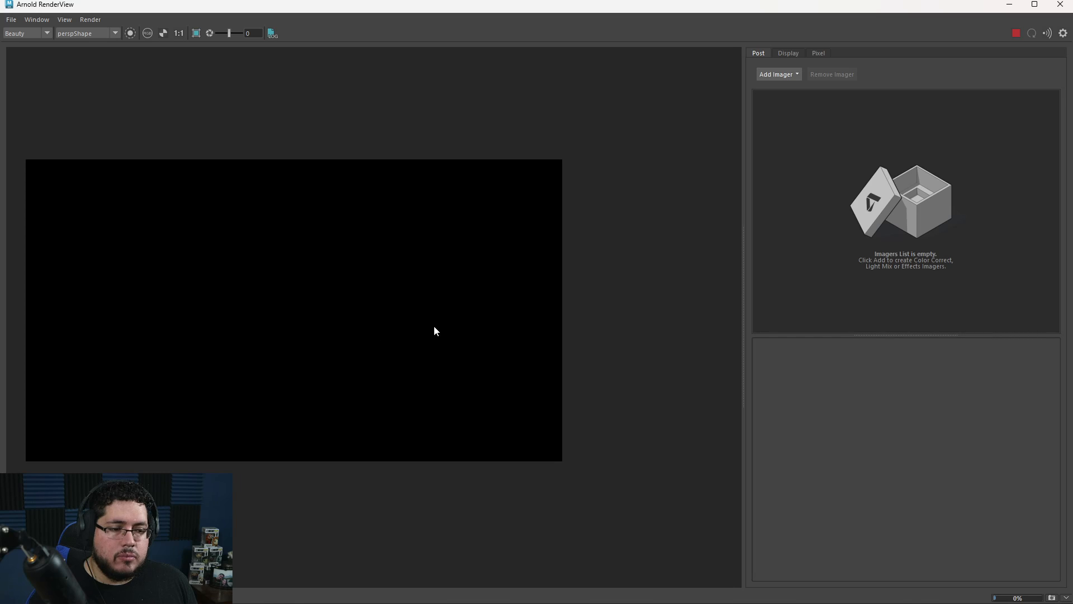
scroll(305, 369, "up", 1)
scroll(435, 393, "down", 1)
middle_click_drag(293, 382, 373, 388)
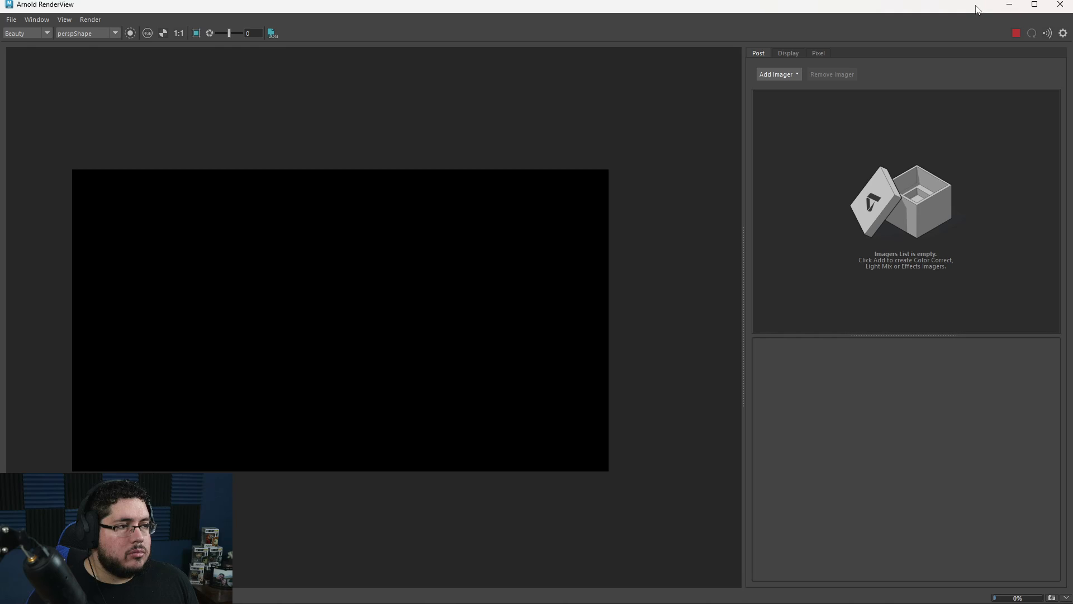
Render the coffin through cameraShape1 in Arnold RenderView, inspect it up close, then stop the render and minimize the window.
left_click_drag(979, 9, 948, 36)
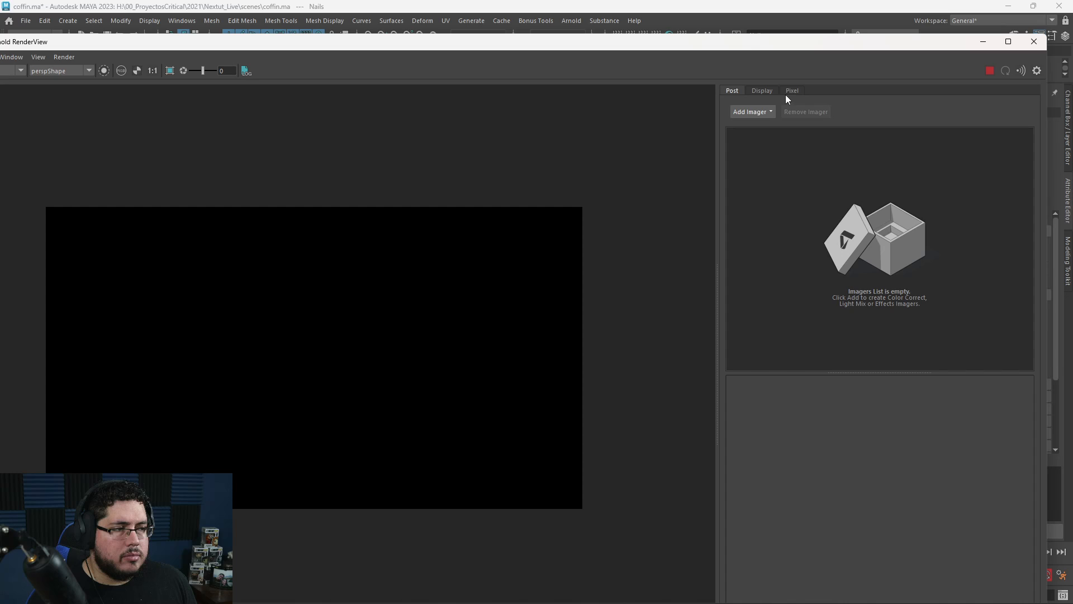
left_click_drag(841, 45, 863, 33)
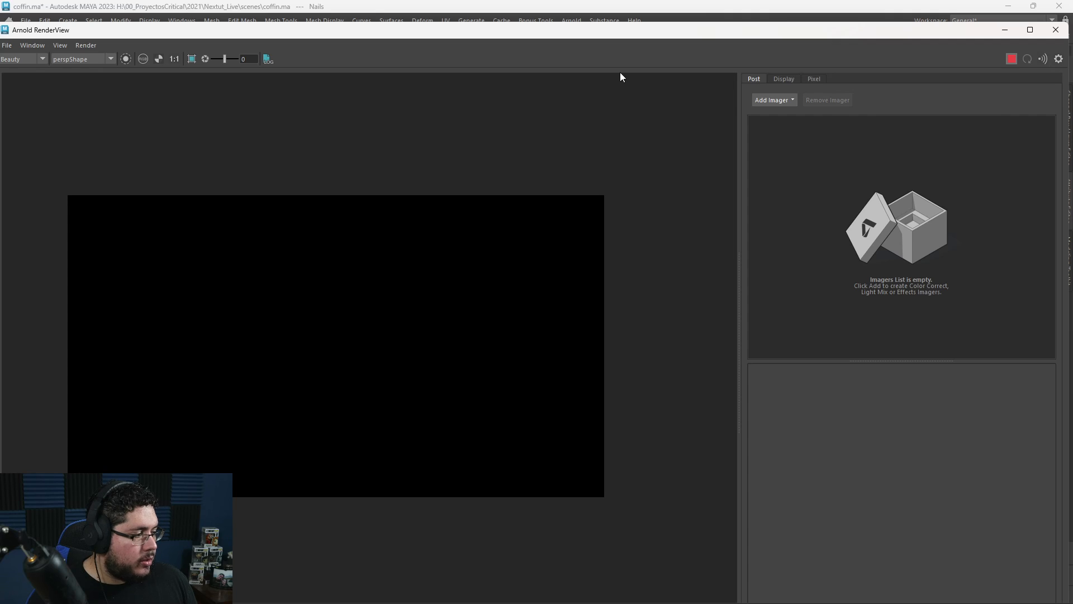
left_click(1011, 59)
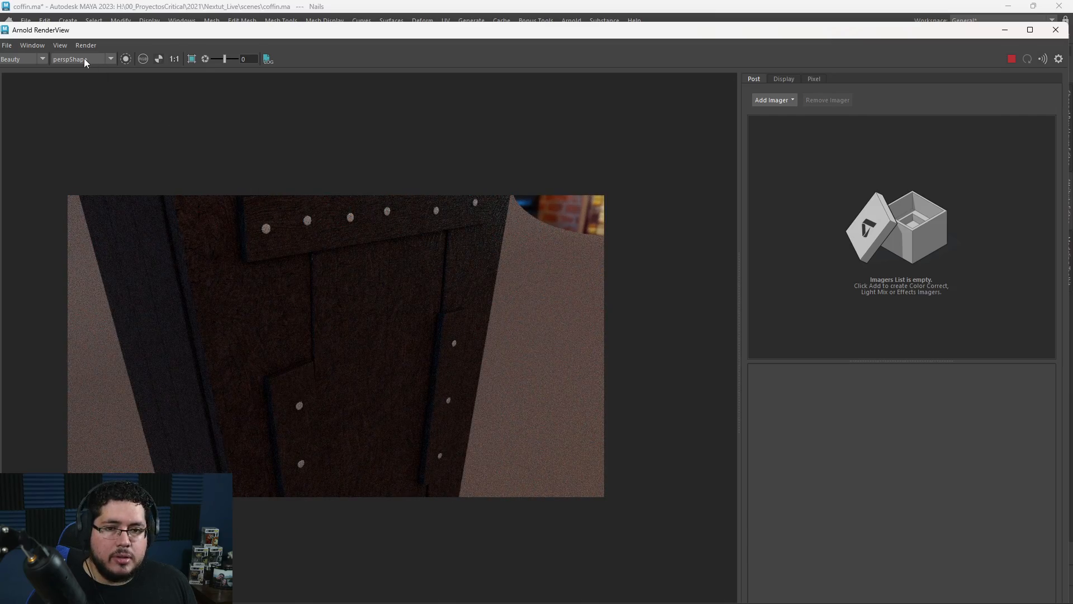
left_click(83, 58)
left_click(72, 76)
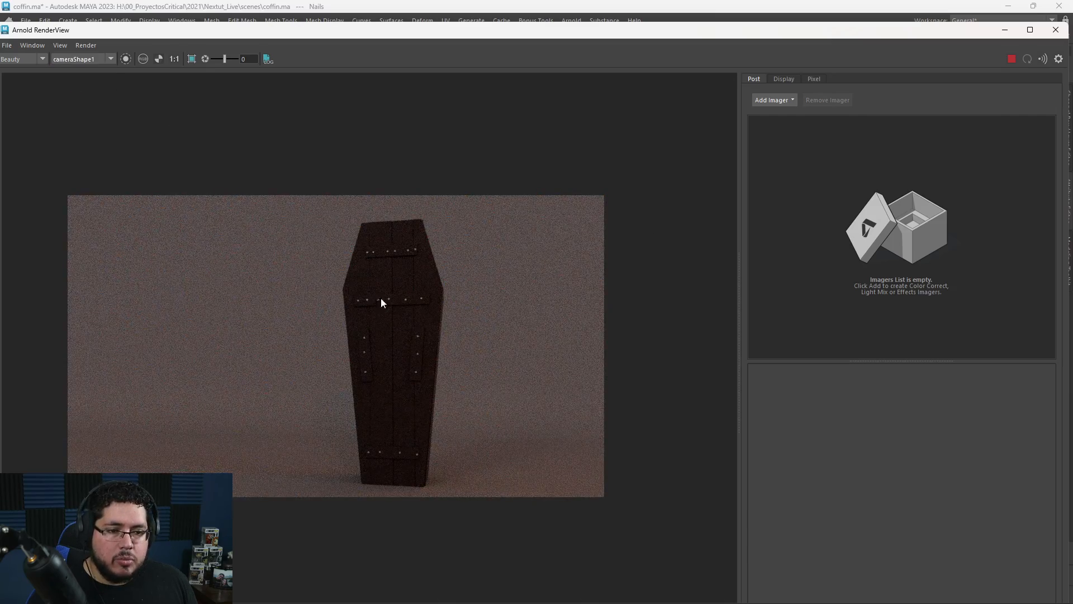
scroll(381, 297, "up", 5)
scroll(404, 348, "down", 4)
scroll(489, 323, "down", 1)
scroll(470, 333, "up", 2)
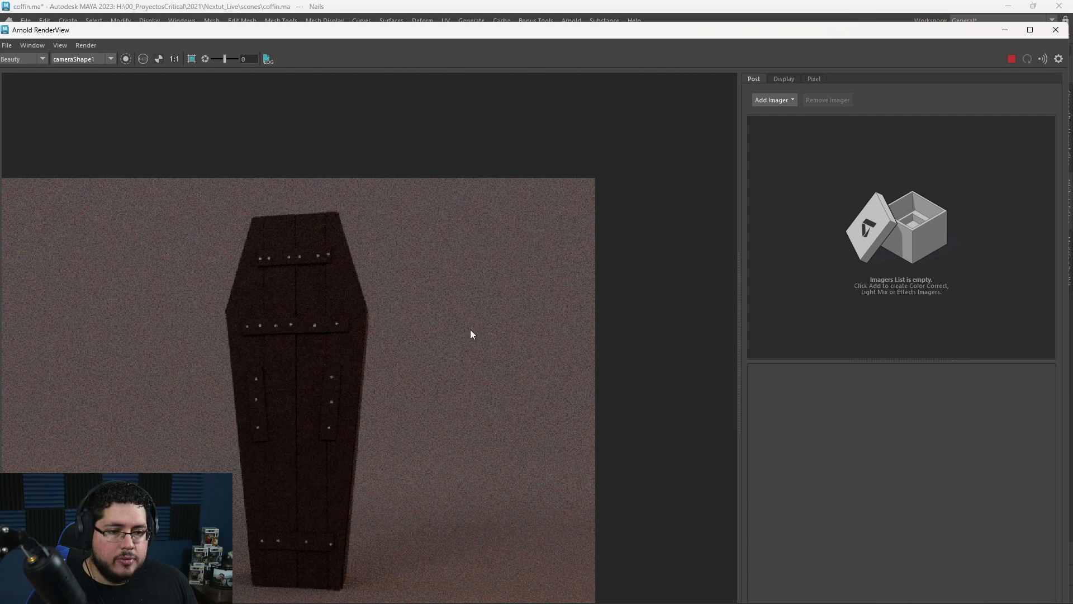
left_click(1010, 57)
left_click(1004, 32)
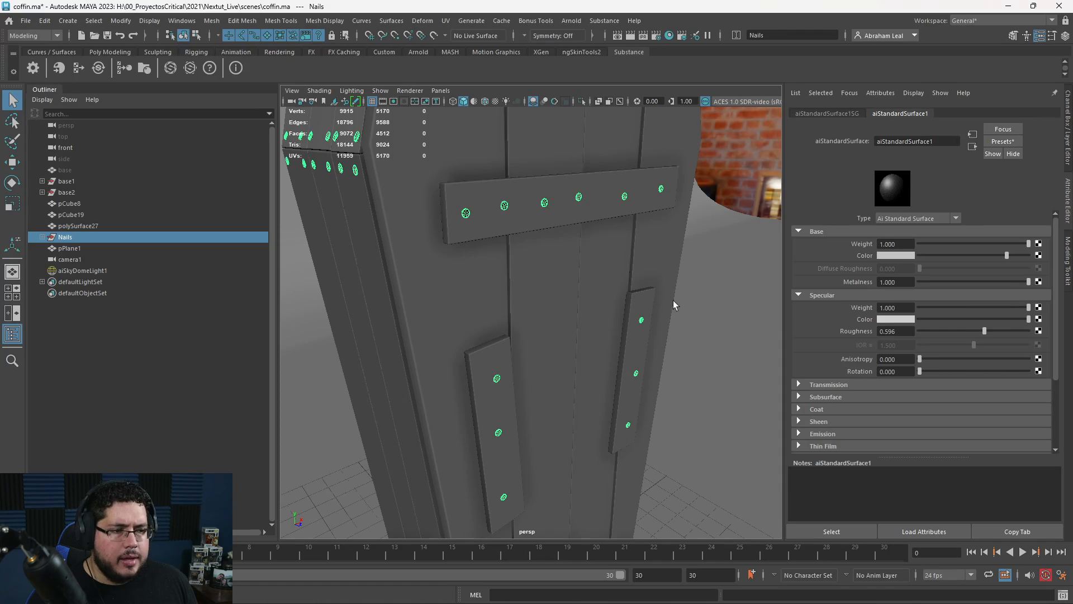
Add an Arnold area light to the scene and scale it up uniformly to about 12.143.
scroll(491, 363, "down", 10)
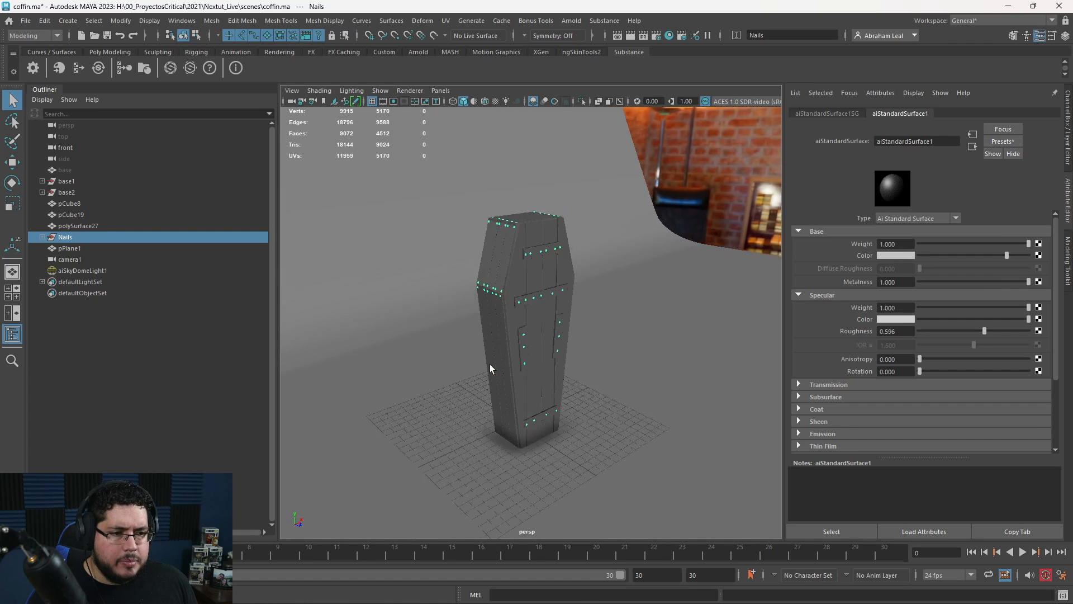
left_click_drag(490, 364, 541, 417, "alt")
scroll(541, 417, "up", 2)
left_click(565, 24)
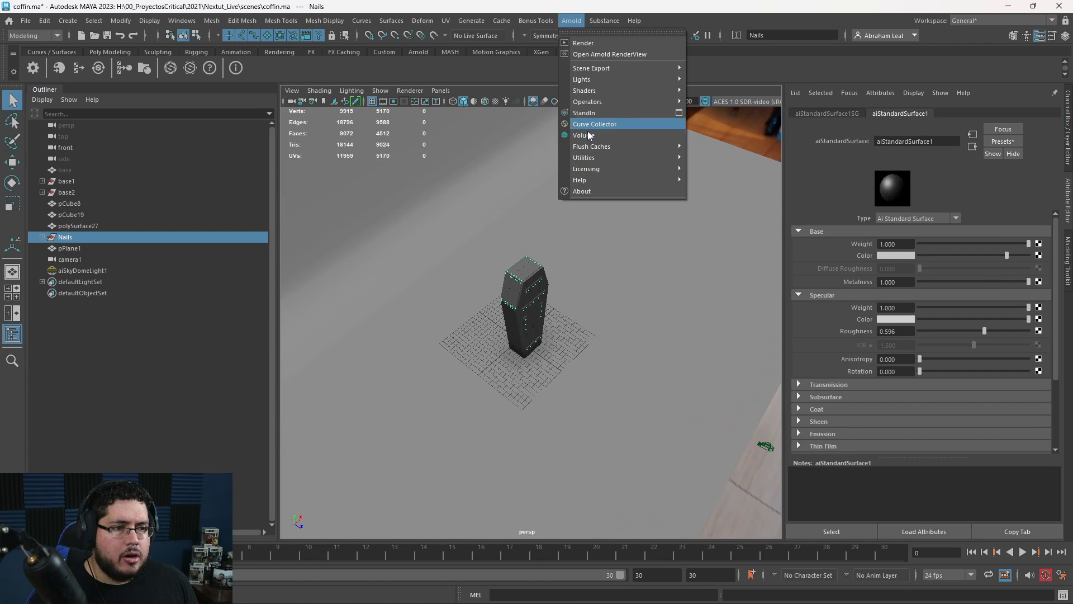
mouse_move(605, 81)
left_click(711, 81)
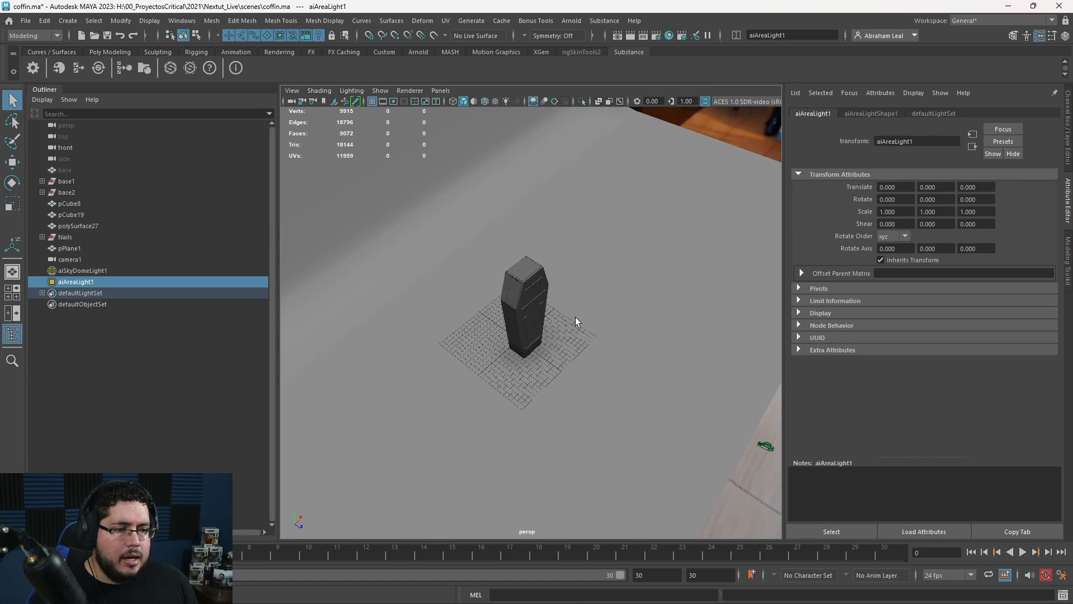
key("r")
left_click_drag(519, 342, 609, 336)
Raise the area light above and in front of the coffin and rotate it to aim down at the coffin.
key("w")
left_click_drag(518, 303, 450, 176)
key("e")
key("w")
left_click_drag(452, 241, 559, 147, "alt")
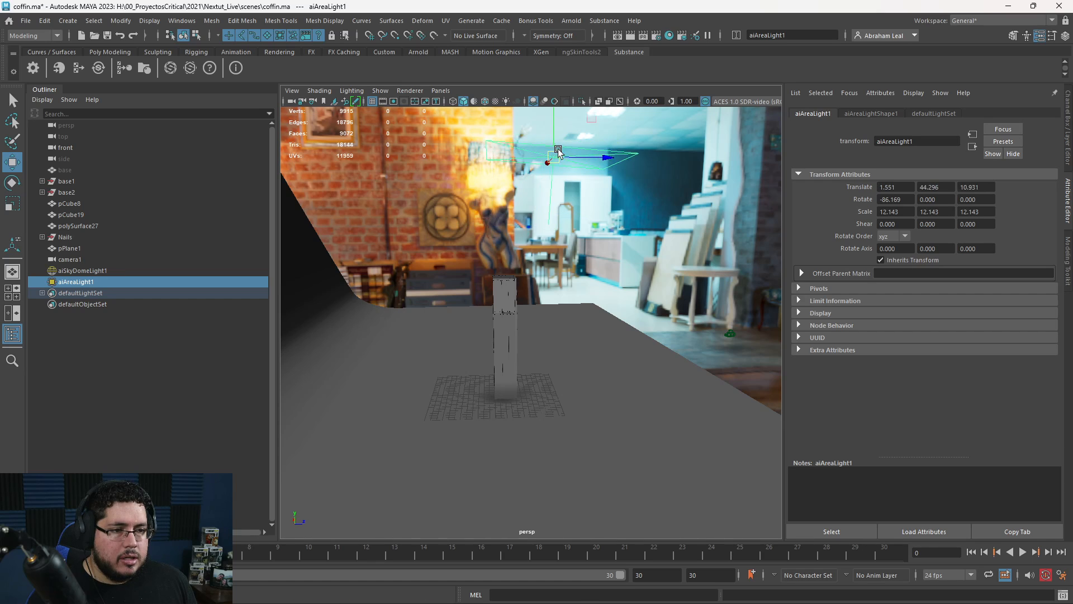
key("e")
left_click_drag(505, 176, 442, 246)
Set the area light's exposure to 10 and its spread to about 0.249, and scale the light down slightly.
left_click(885, 114)
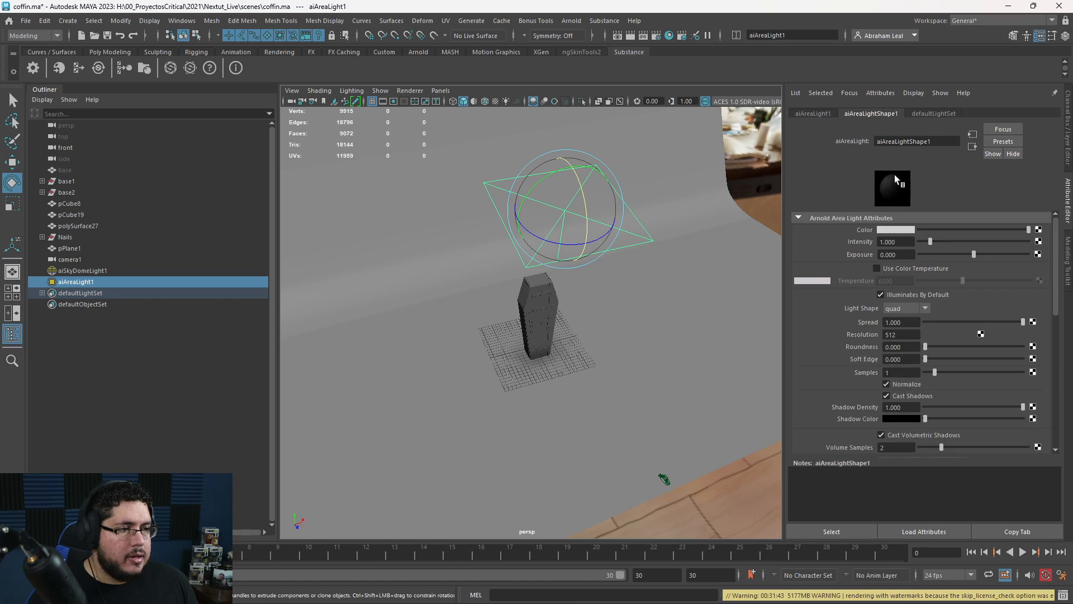
left_click(894, 255)
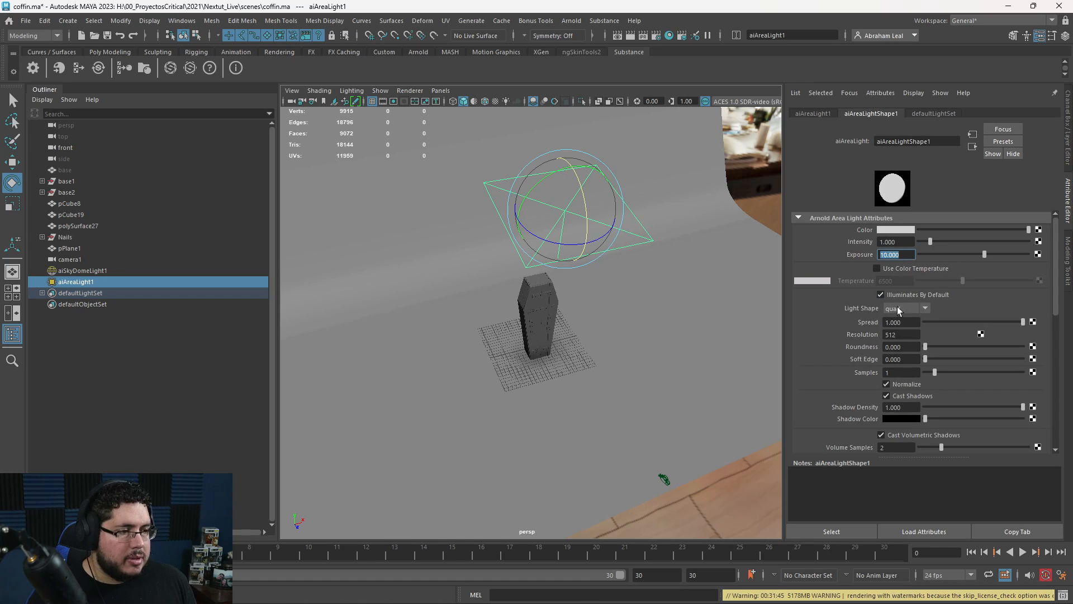
mouse_move(946, 322)
left_mouse_down()
mouse_move(963, 322)
mouse_move(940, 322)
mouse_move(950, 323)
left_mouse_up()
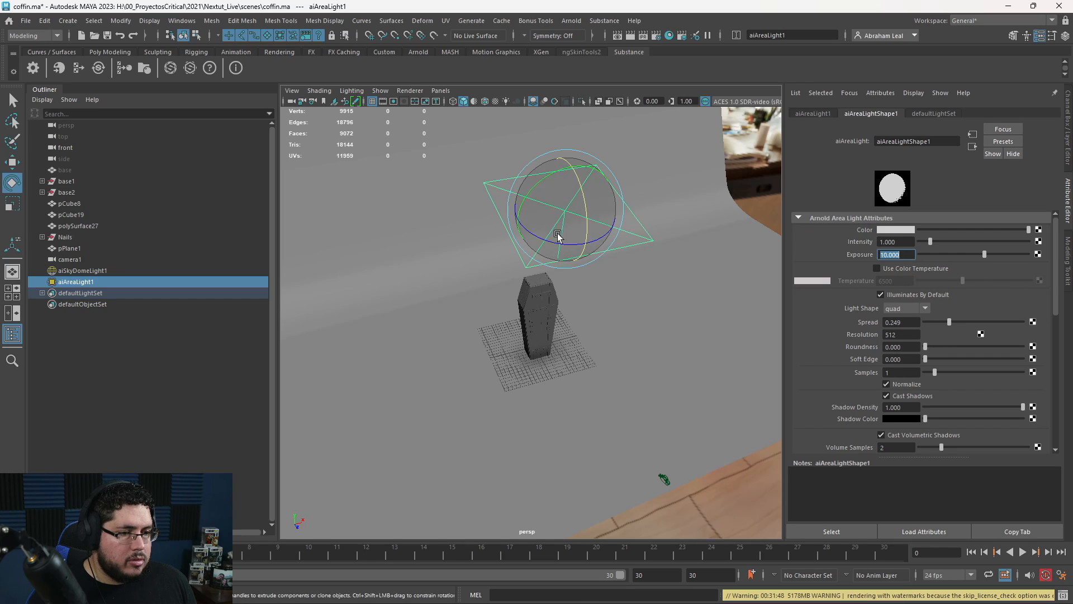
left_click(564, 218)
key("r")
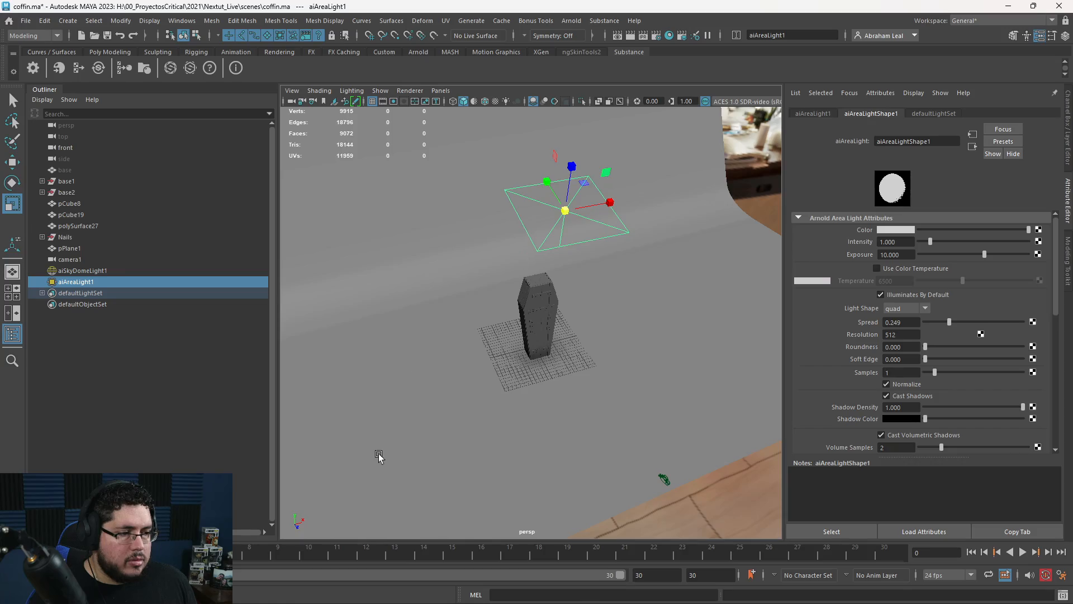
Re-render the coffin in Arnold RenderView and examine how the area light affects the wood and nails.
key("alt+Tab")
left_click(1011, 58)
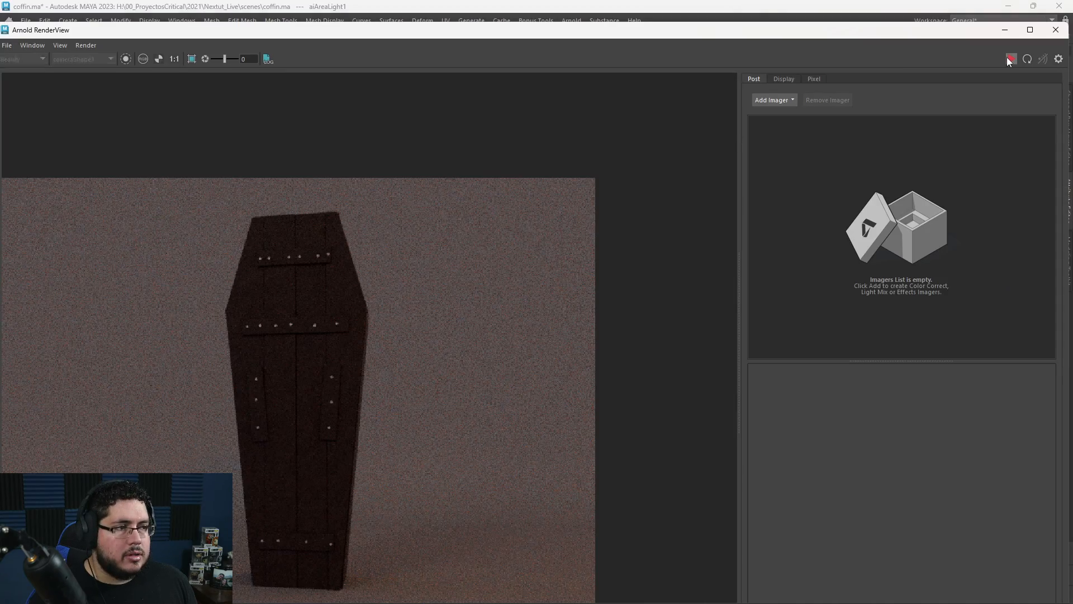
scroll(335, 358, "up", 5)
scroll(323, 370, "up", 2)
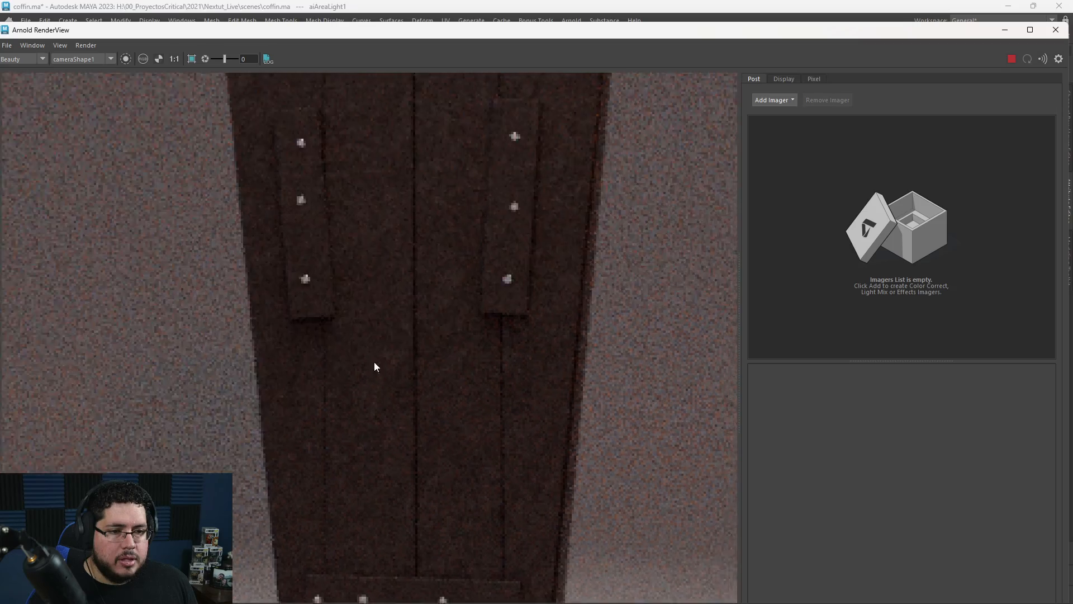
scroll(386, 335, "down", 3)
left_click(1006, 60)
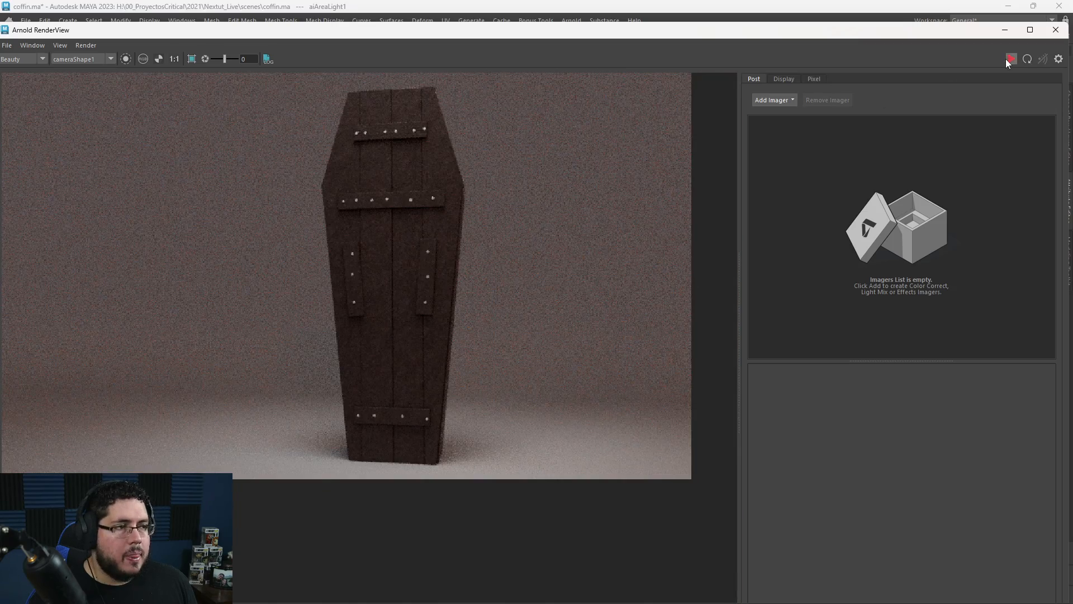
scroll(496, 280, "up", 4)
scroll(462, 321, "down", 3)
scroll(455, 321, "up", 2)
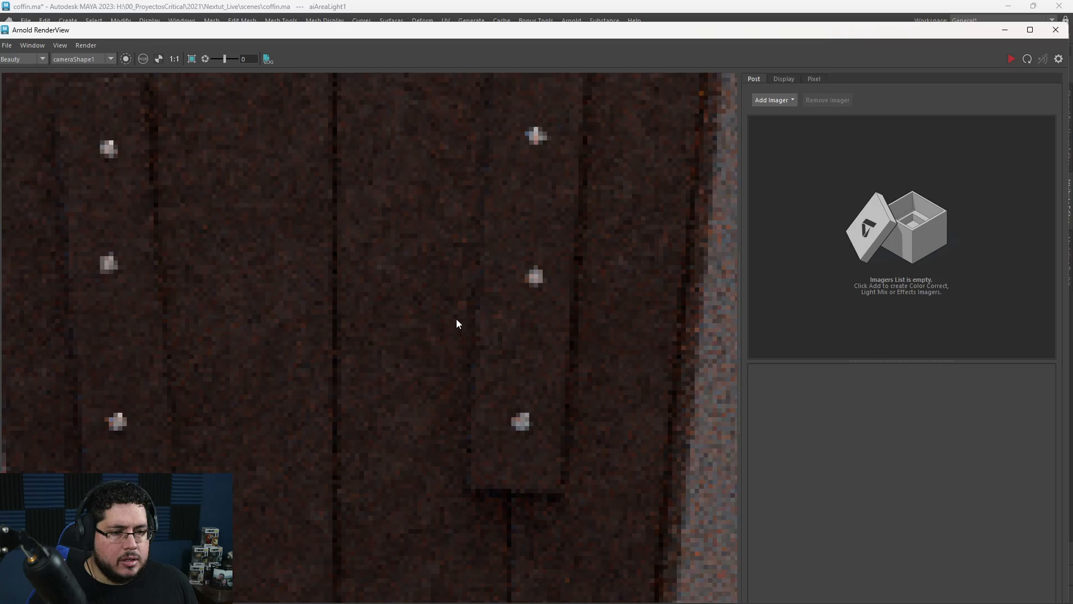
scroll(457, 323, "down", 2)
scroll(456, 321, "down", 2)
scroll(456, 320, "up", 2)
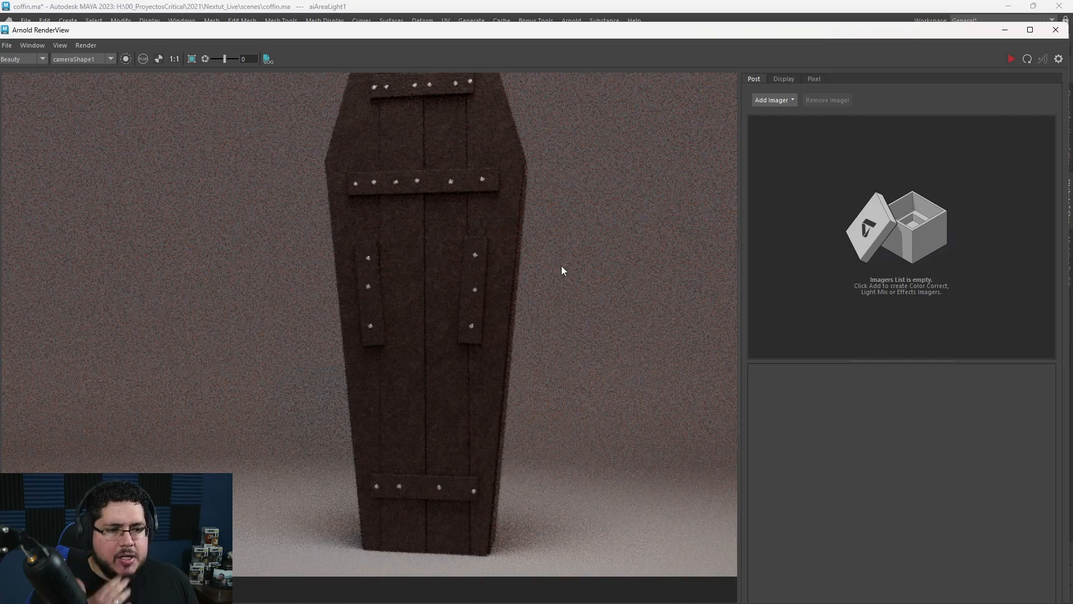
left_click(1012, 59)
left_click(1005, 30)
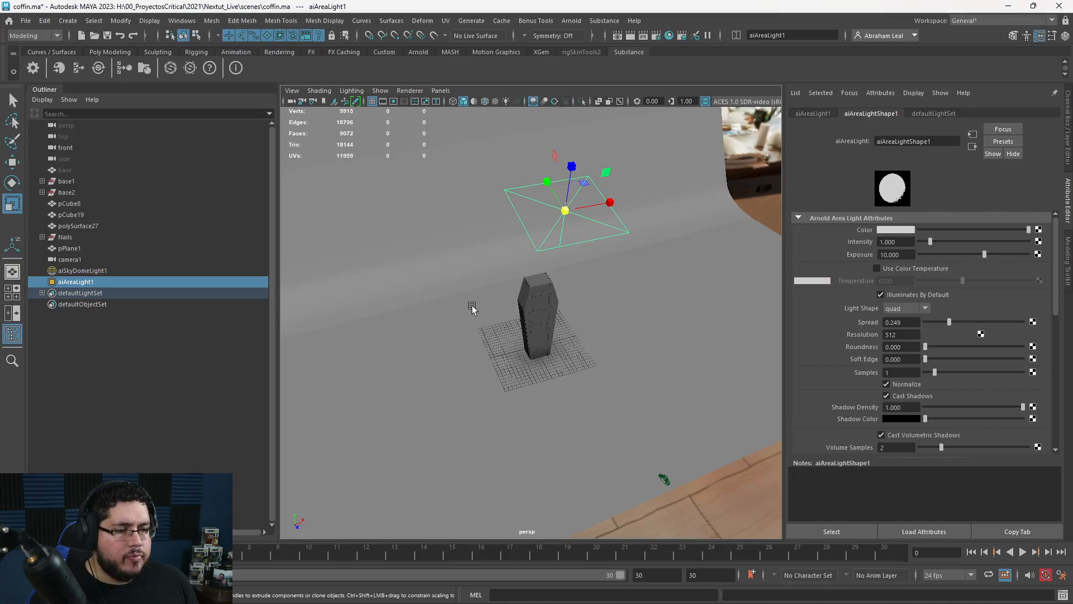
Set the area light's exposure to 14 and check the coffin render, stopping it after the preview.
left_click(884, 256)
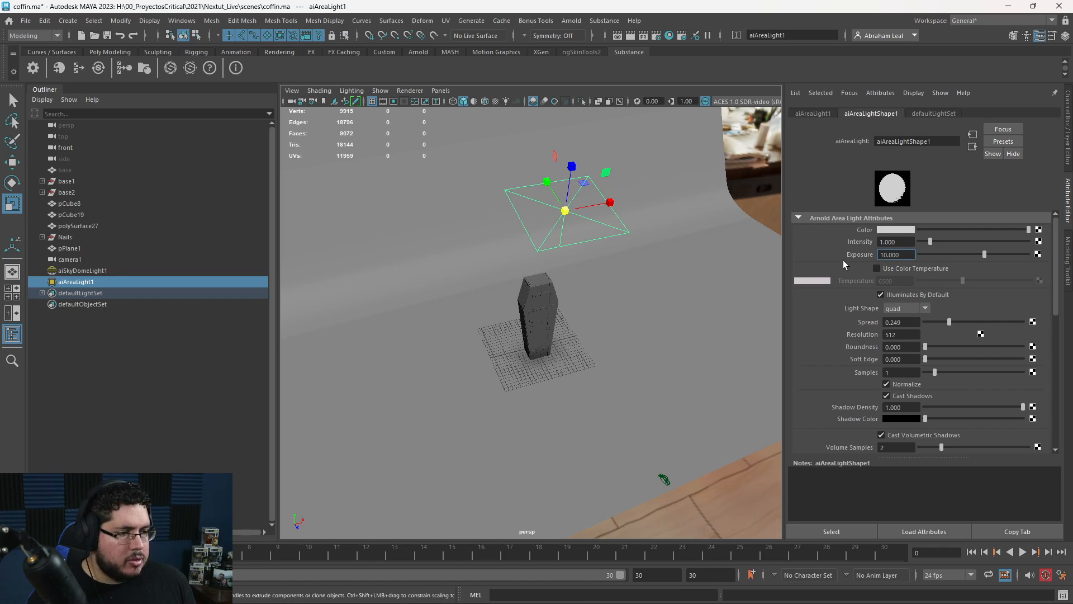
key("BackSpace")
key("BackSpace")
key("BackSpace")
key("BackSpace")
key("BackSpace")
type("4")
key("Return")
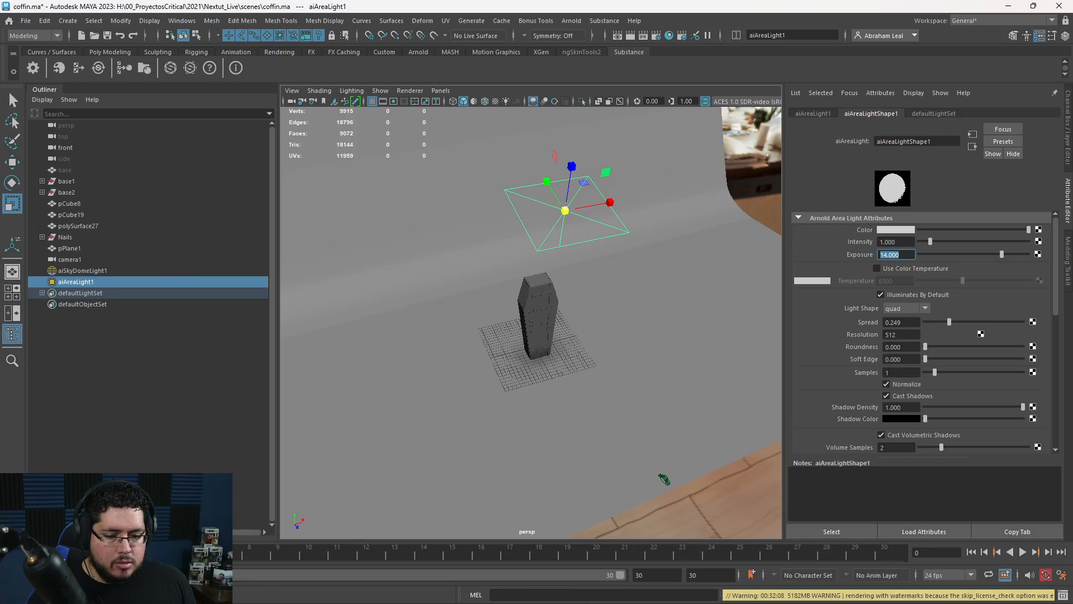
key("alt+Tab")
scroll(508, 285, "down", 1)
scroll(554, 250, "up", 1)
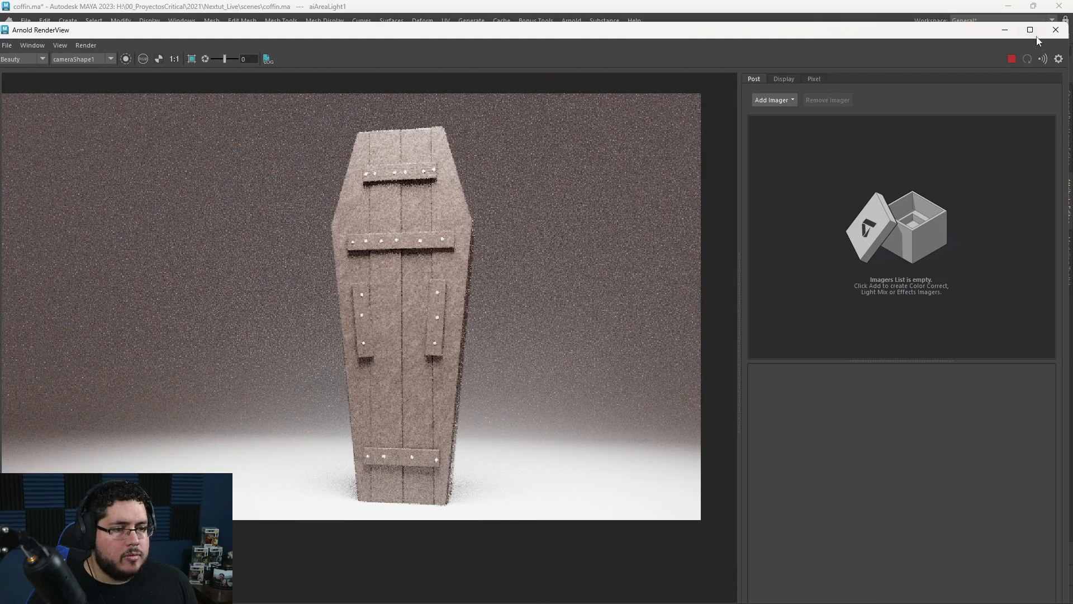
left_click(1012, 59)
Set the area light's exposure to 12, re-render to inspect the coffin, then stop the render and minimize Arnold RenderView.
left_click_drag(984, 34, 694, 44)
left_click(830, 249)
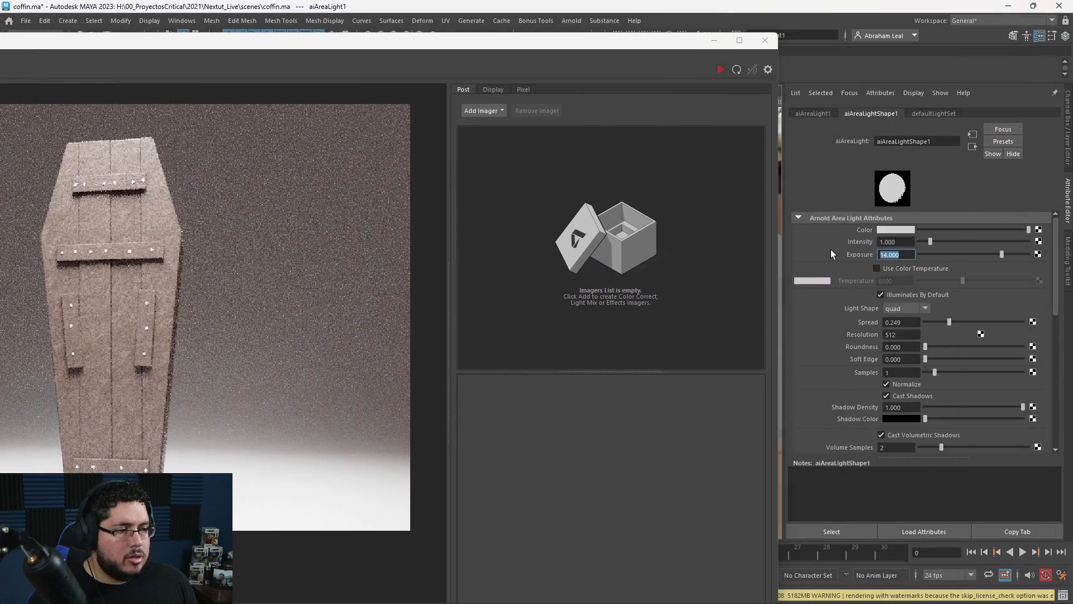
type("12")
key("Return")
left_click(719, 70)
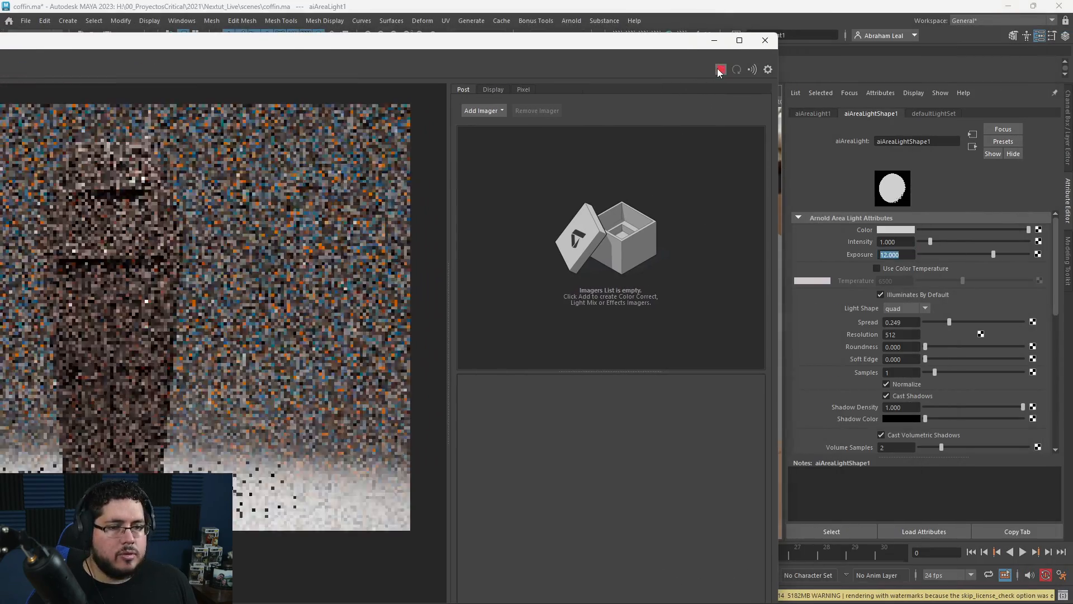
scroll(104, 291, "up", 2)
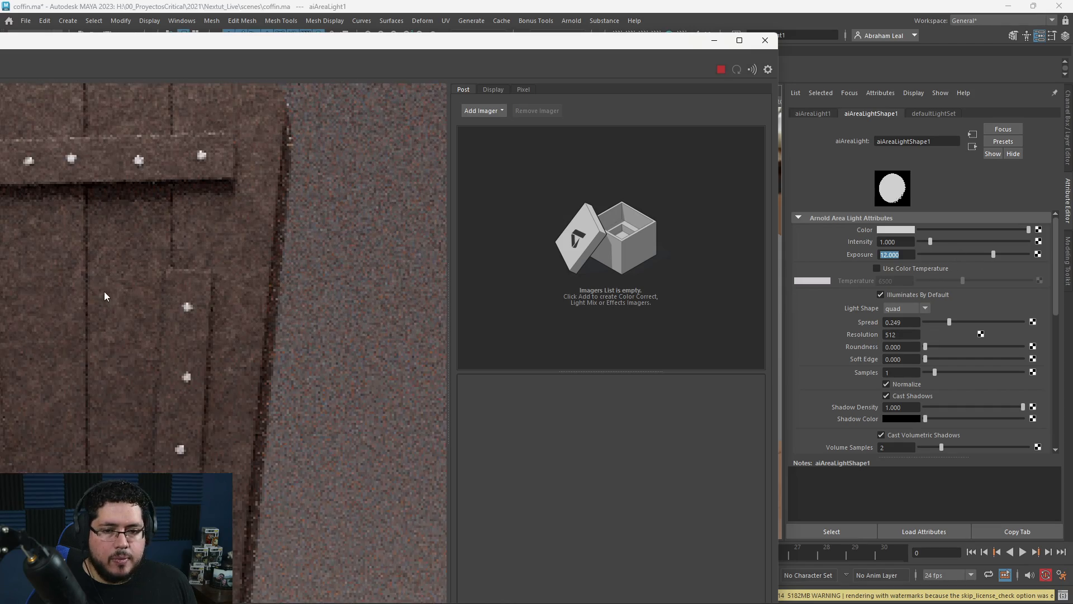
scroll(223, 274, "down", 1)
scroll(203, 243, "up", 2)
scroll(202, 243, "down", 1)
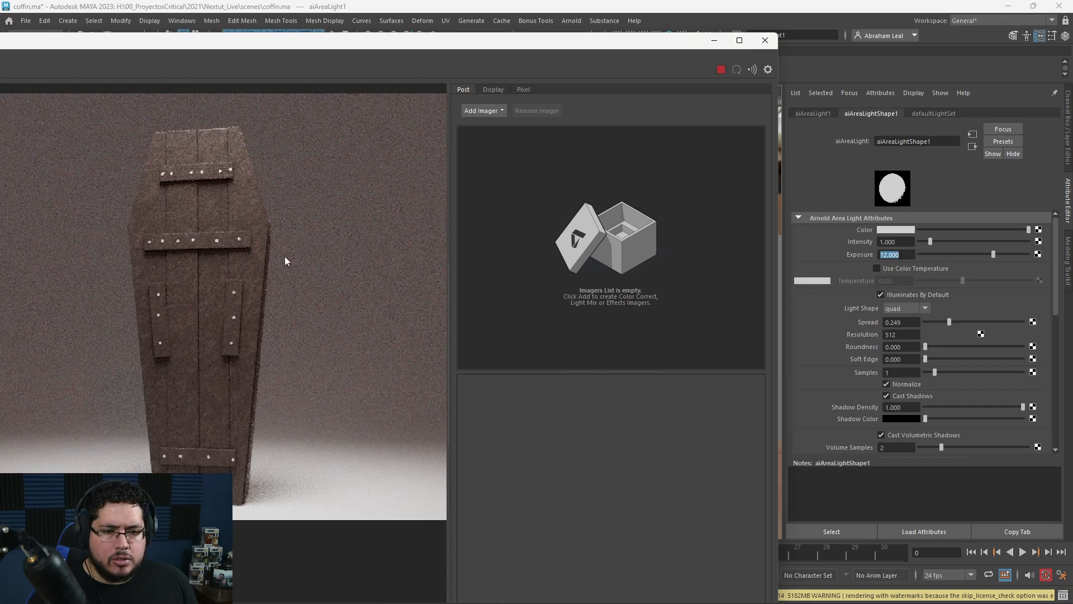
left_click(721, 68)
left_click(715, 41)
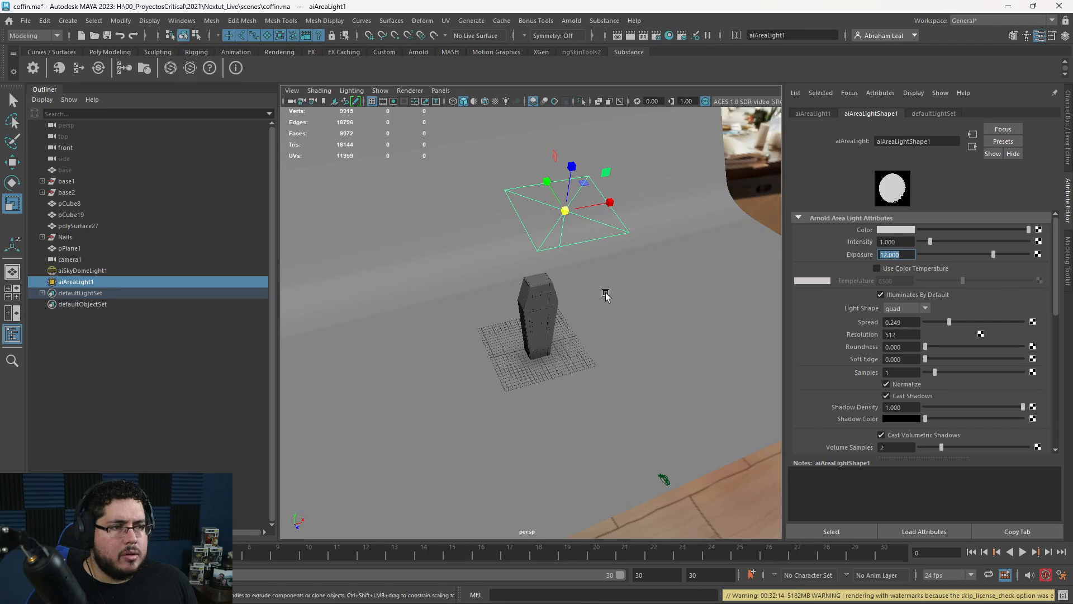
Select the coffin's front boards and, in Hypershade, set Repeat UV on the wood texture's place2dTexture2 node to 2 by 2.
left_click(539, 306)
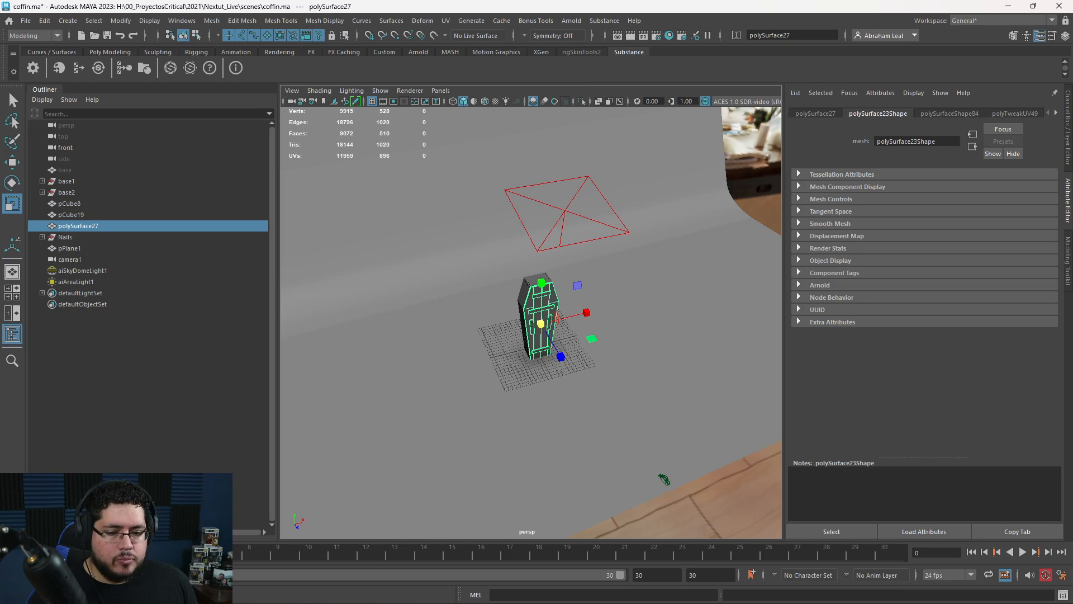
left_click(669, 35)
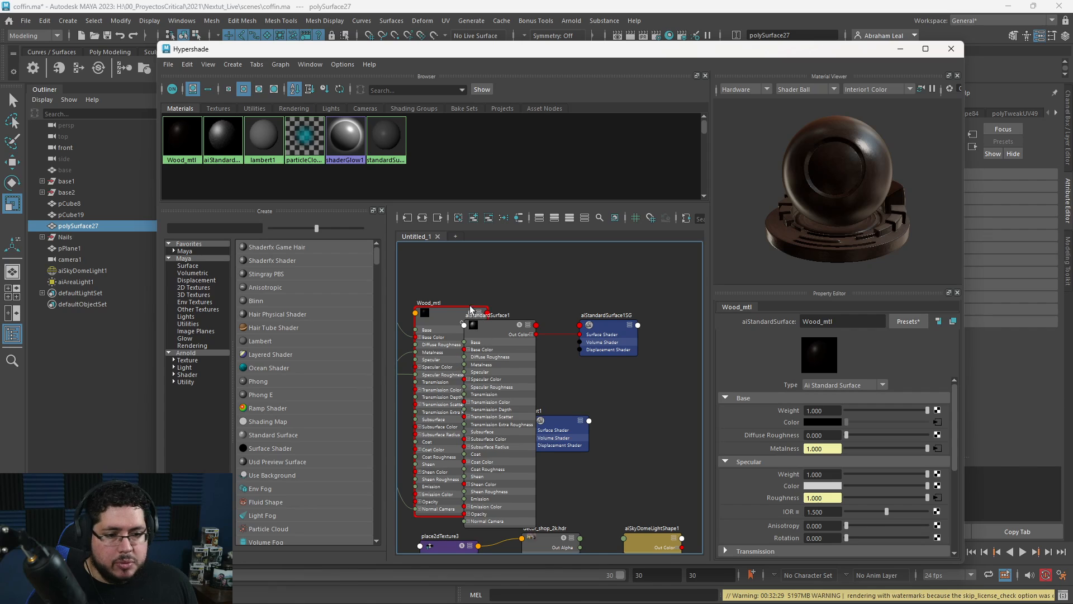
middle_click_drag(463, 265, 577, 265, "alt")
scroll(460, 340, "down", 4)
scroll(455, 361, "up", 6)
left_click(460, 359)
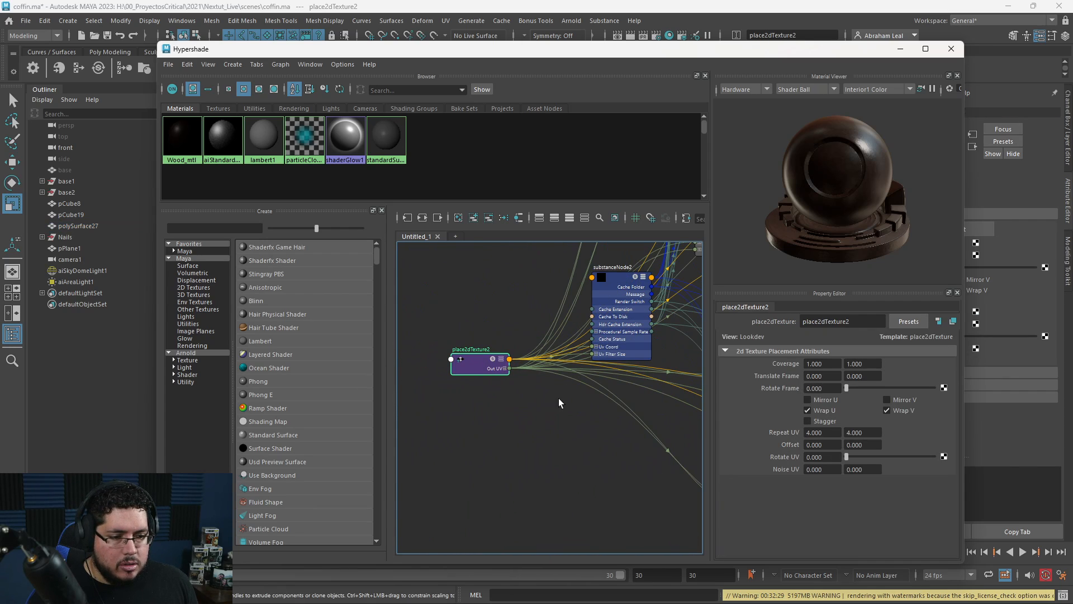
left_click_drag(829, 432, 791, 431)
type("2")
key("Tab")
type("2")
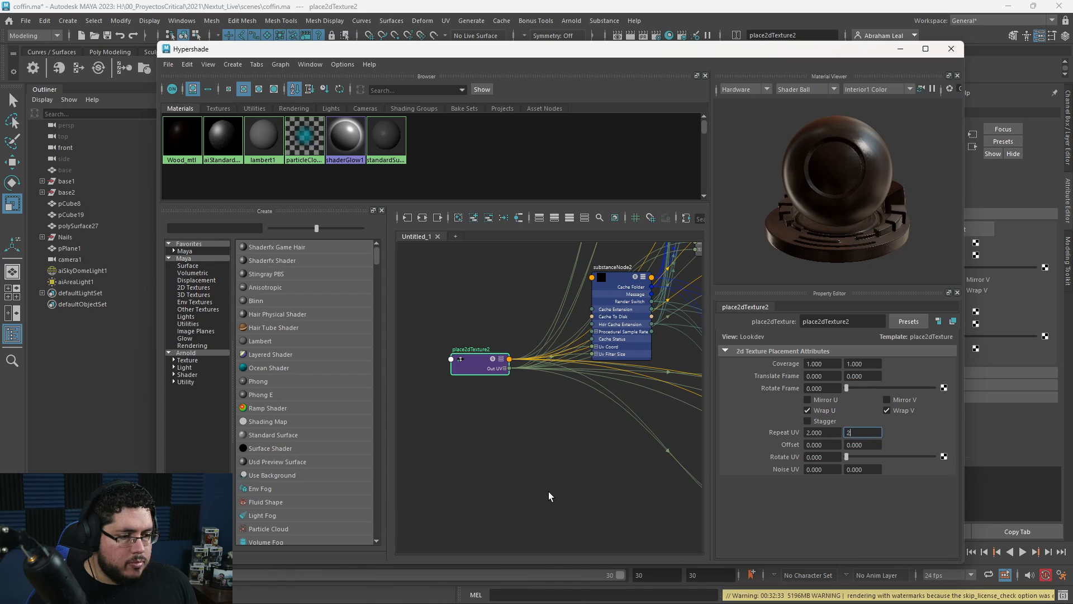
left_click(549, 493)
Apply the Damaged Grey Wood preset to substanceNode2, the coffin's wood substance.
left_click(602, 301)
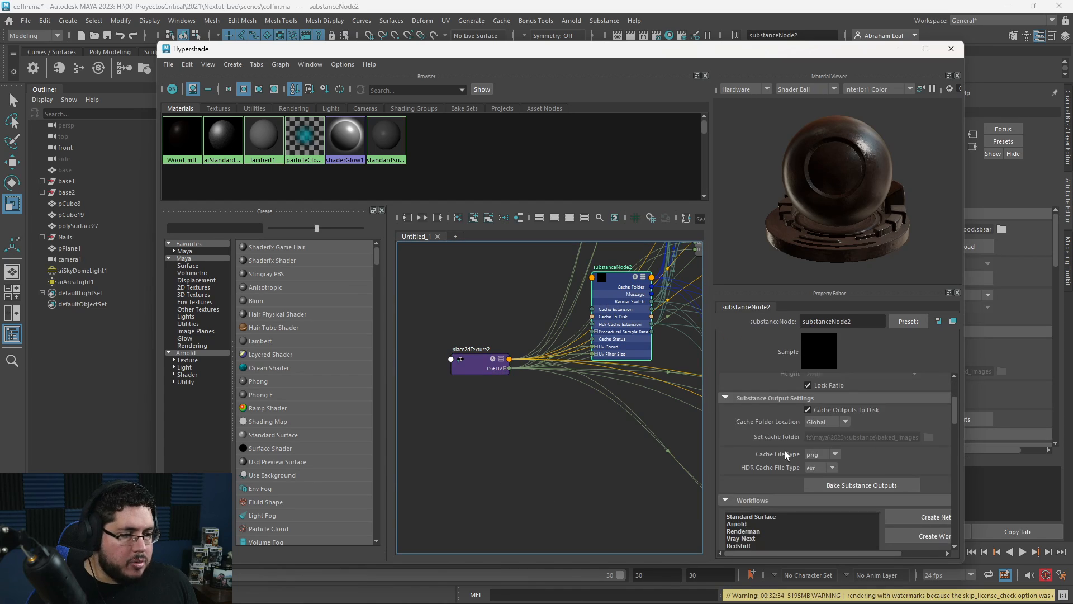
scroll(802, 450, "down", 3)
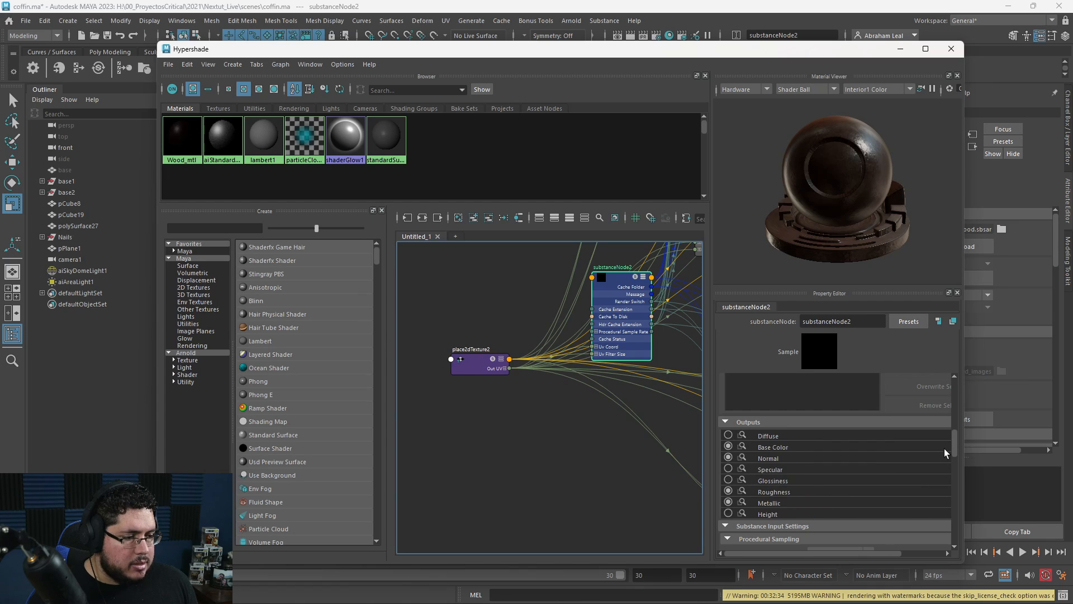
left_click_drag(953, 437, 955, 464)
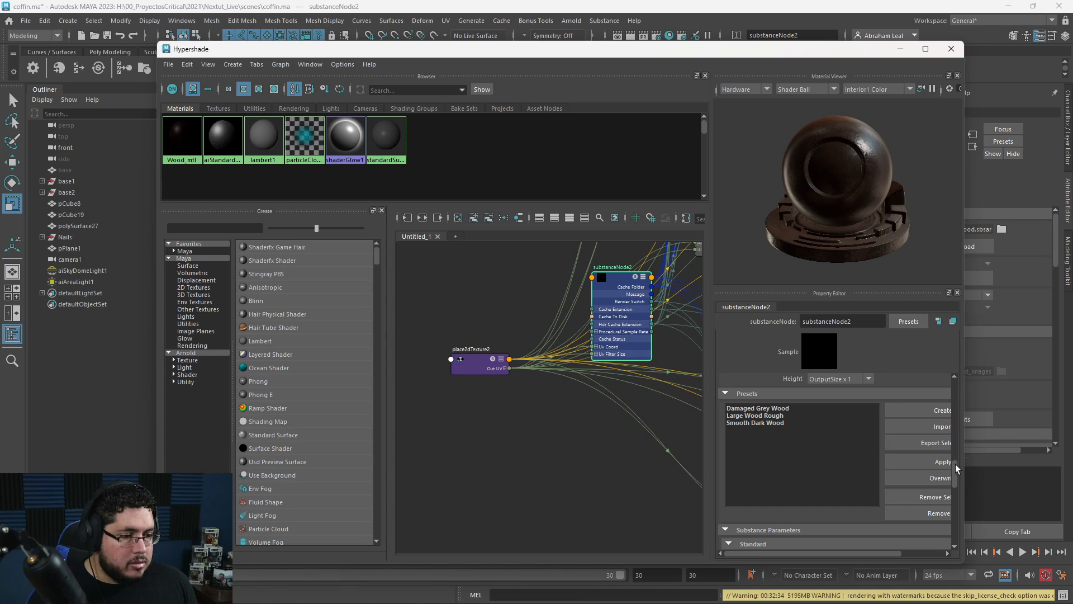
left_click(761, 409)
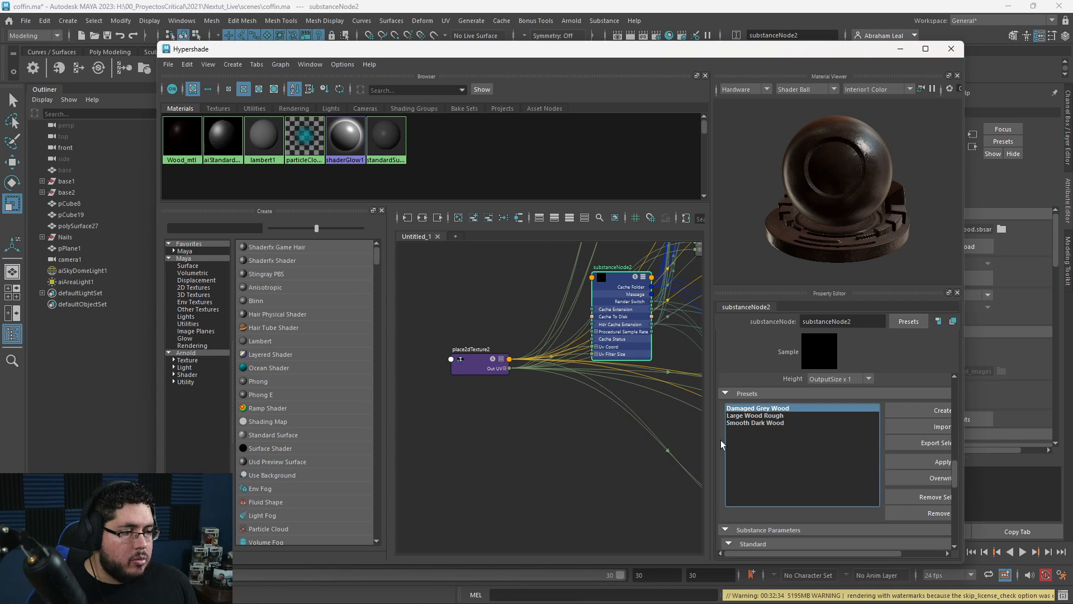
left_click(907, 462)
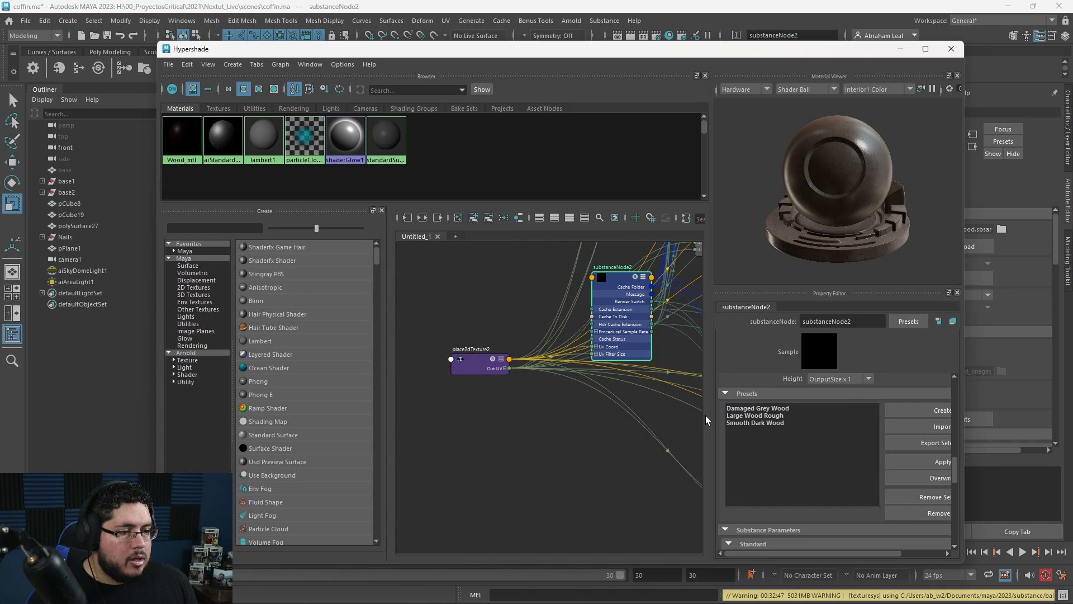
Widen the Material Viewer to inspect the wood sample up close, and raise the substance's Wood Roughness to about 0.592.
left_click_drag(707, 408, 597, 396)
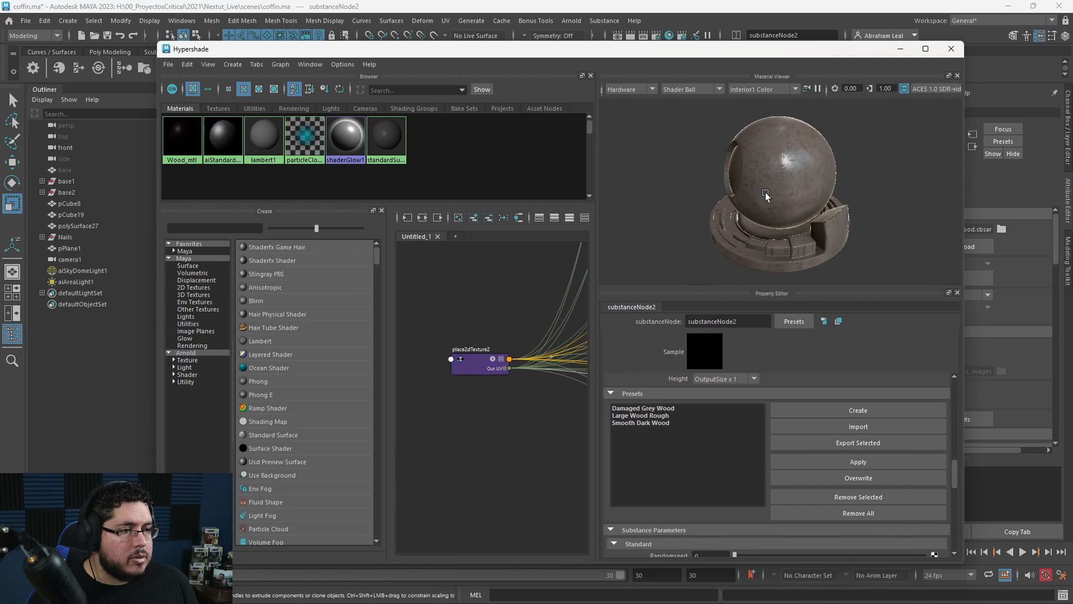
scroll(803, 179, "up", 3)
left_click_drag(824, 189, 750, 186, "alt")
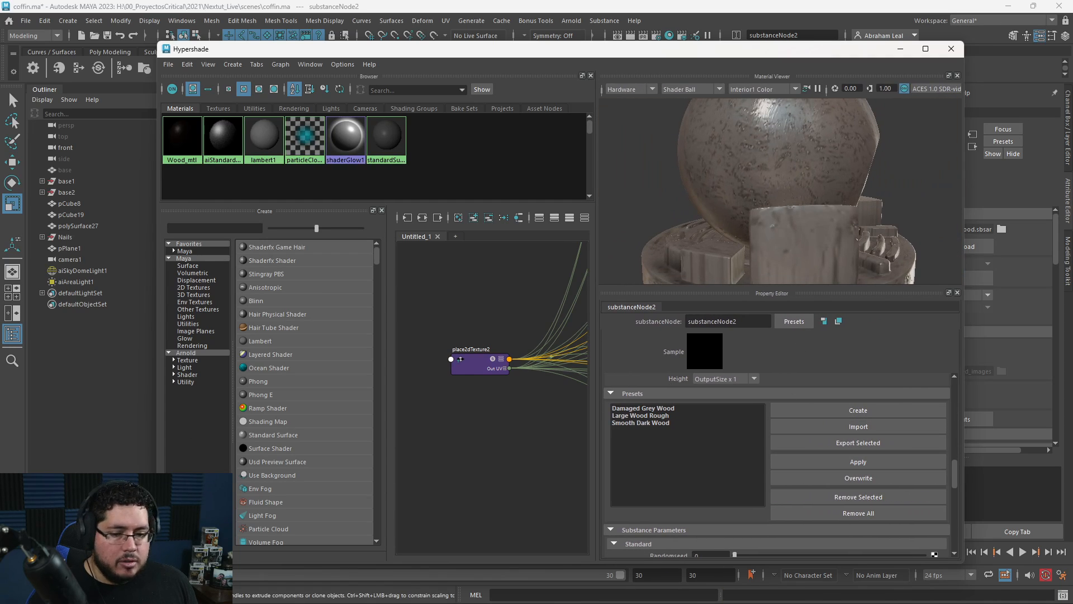
scroll(702, 452, "down", 5)
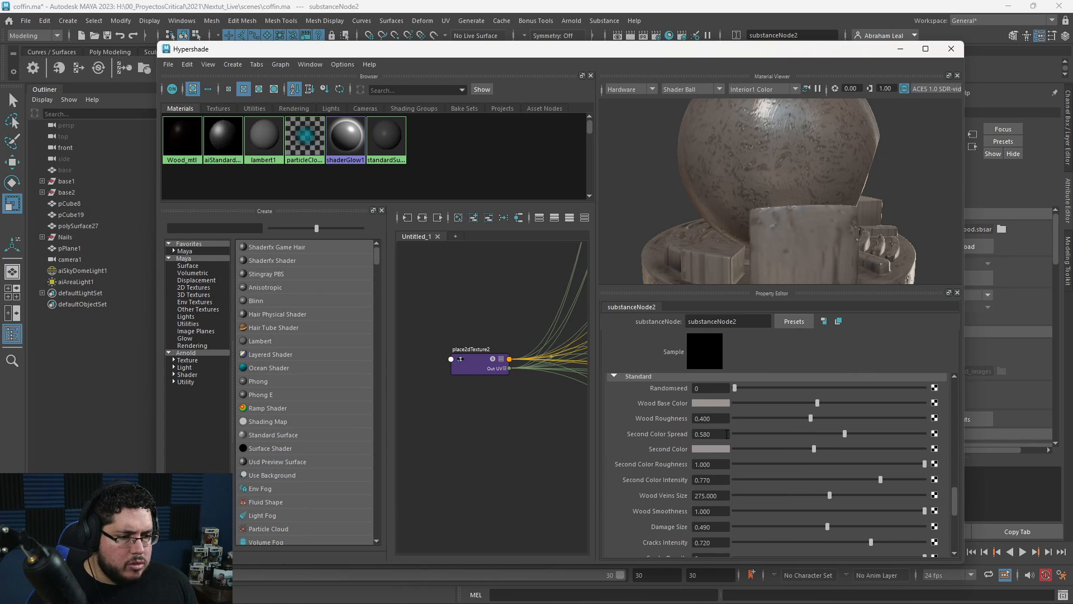
left_click_drag(814, 418, 846, 417)
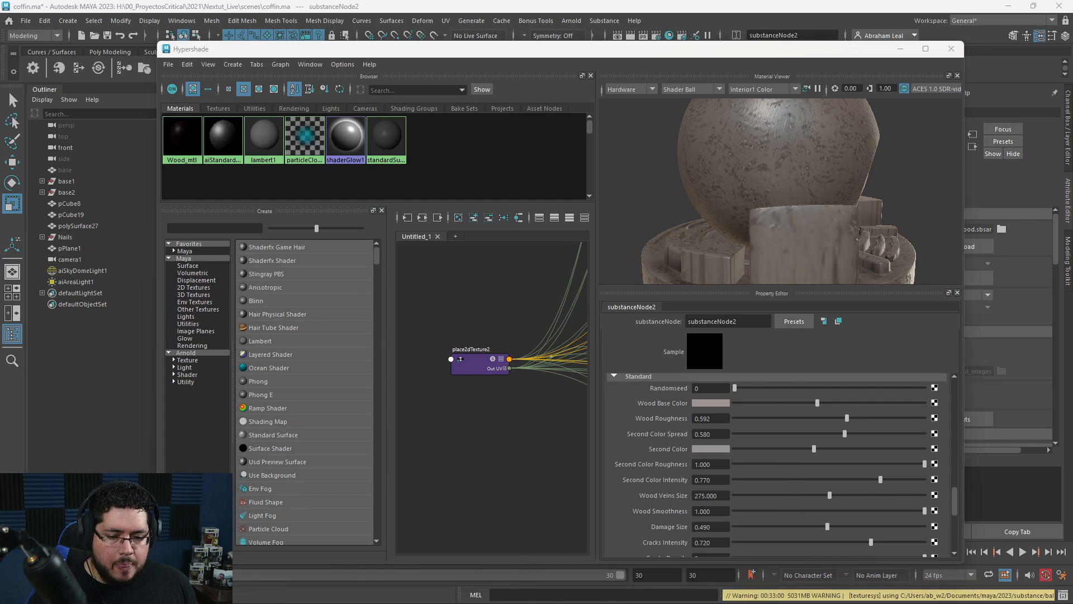
Re-render the coffin in Arnold RenderView, examine the damaged wood up close, then stop the render and minimize the window.
left_click_drag(643, 603, 654, 40)
left_click(721, 69)
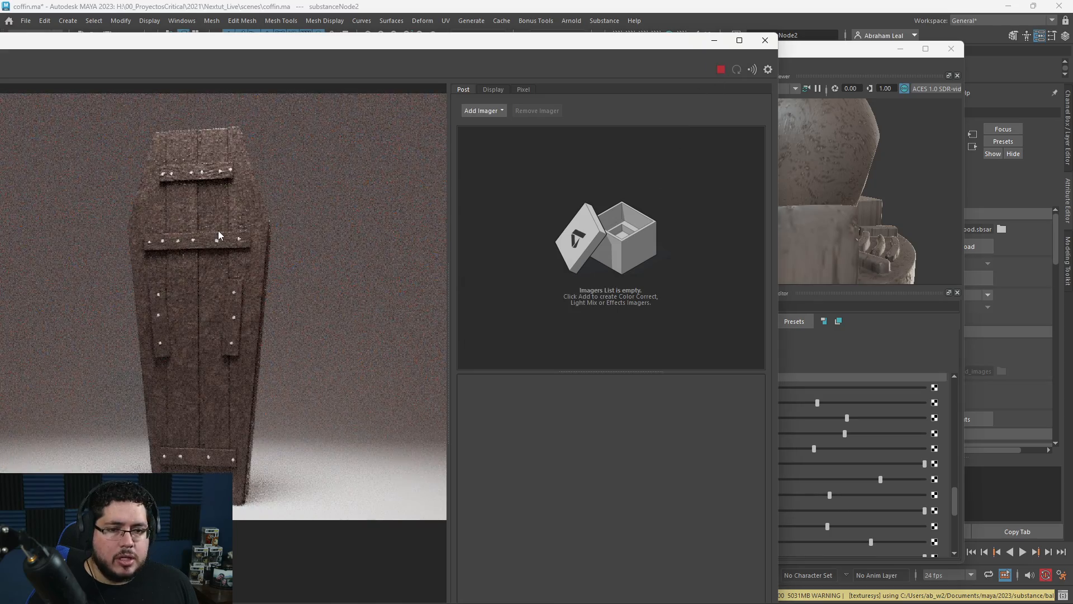
scroll(208, 279, "up", 4)
scroll(227, 305, "down", 2)
scroll(211, 318, "down", 3)
scroll(196, 306, "up", 3)
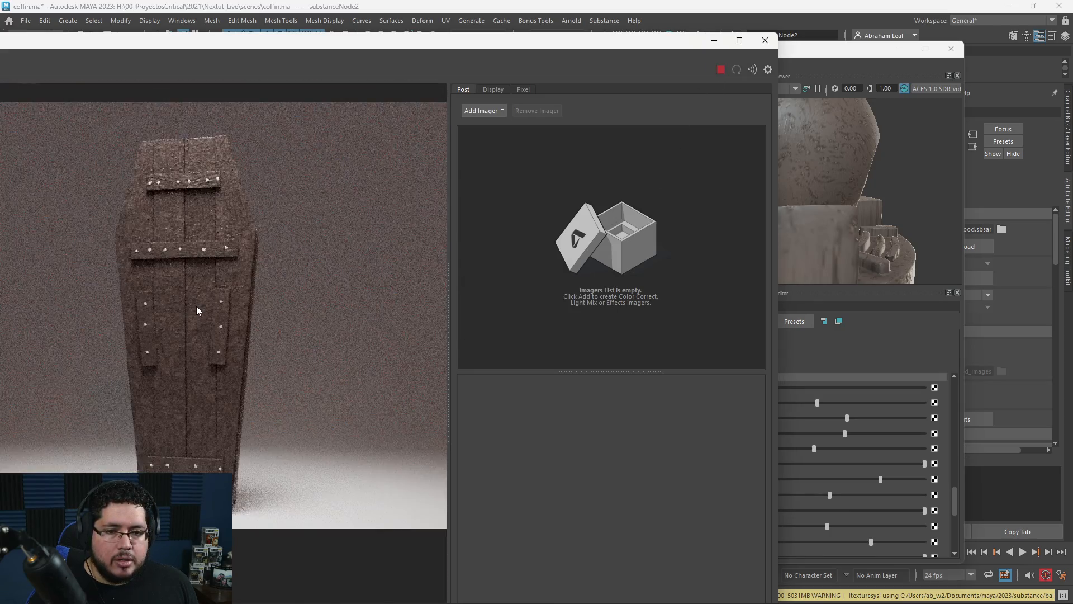
scroll(196, 306, "down", 1)
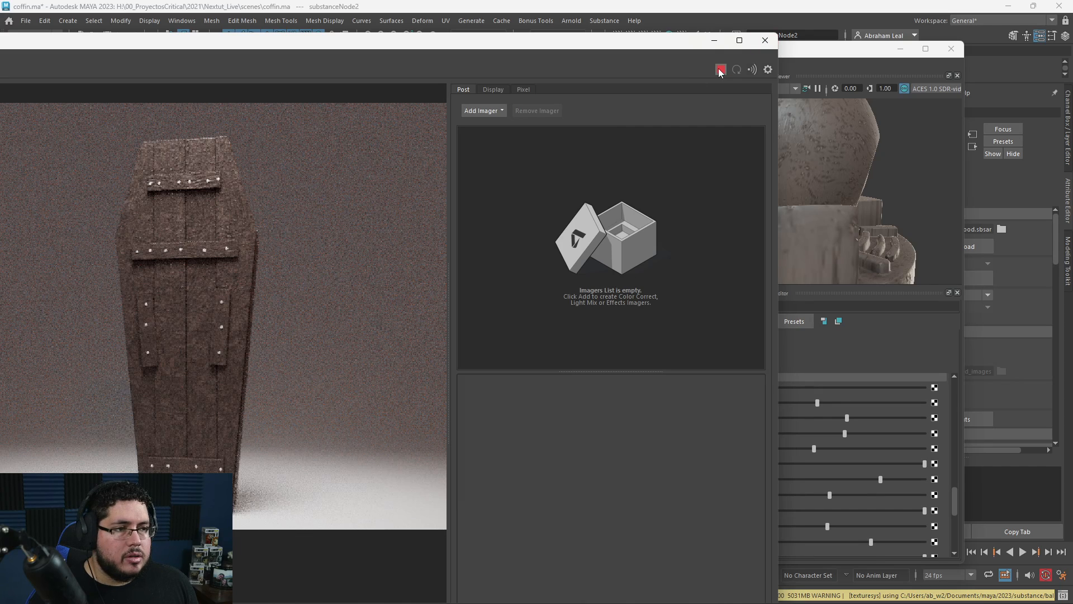
left_click(715, 40)
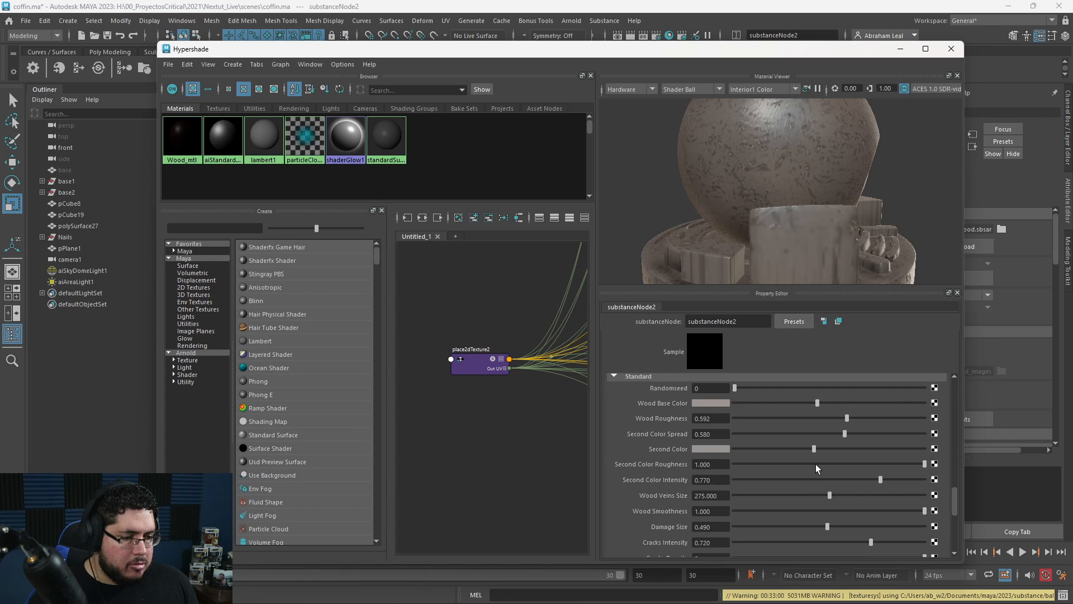
Raise the wood substance's Damage Size to about 0.642 and shift its Wood Base Color to a more saturated, darker reddish brown.
left_click_drag(828, 526, 854, 525)
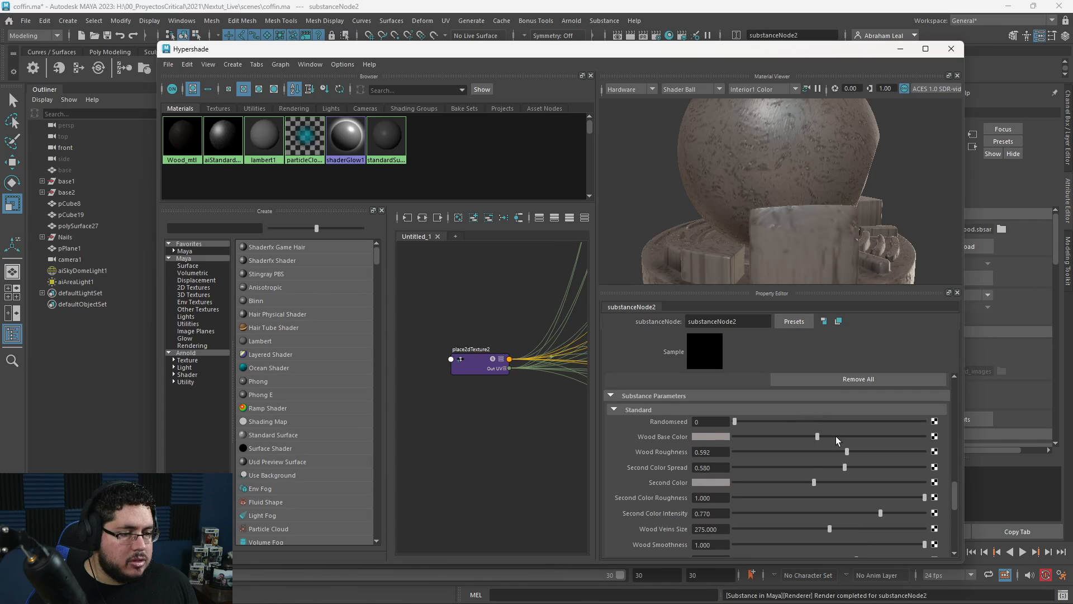
left_click(716, 438)
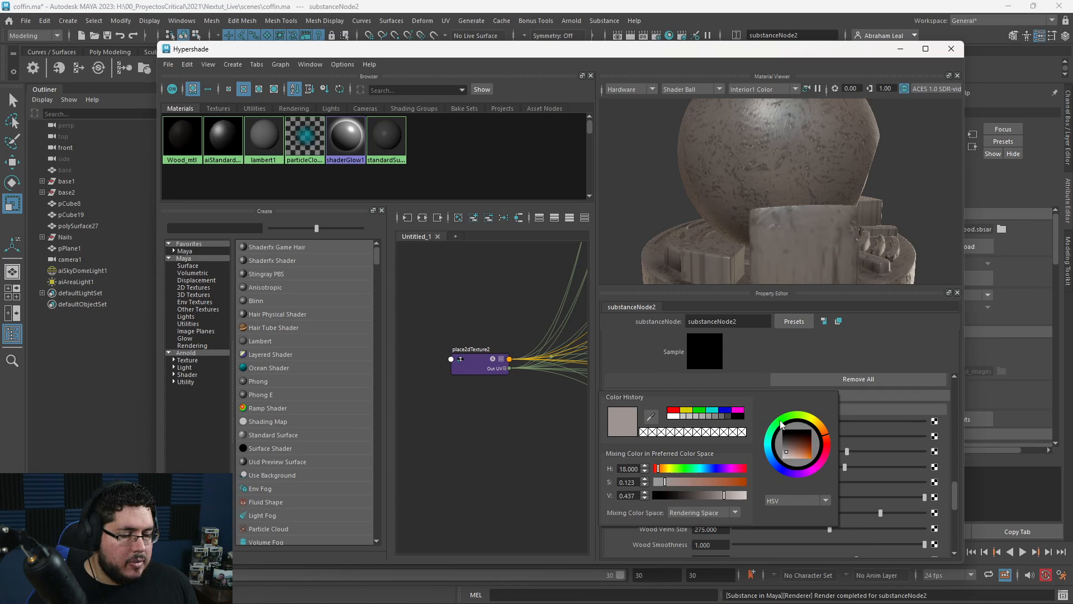
mouse_move(703, 481)
left_mouse_down()
mouse_move(682, 479)
mouse_move(722, 495)
mouse_move(679, 480)
mouse_move(690, 482)
left_mouse_up()
left_click_drag(720, 498, 717, 498)
Render the coffin with the brown base color, inspect its boards and nails, then stop and minimize Arnold RenderView.
key("alt+Tab")
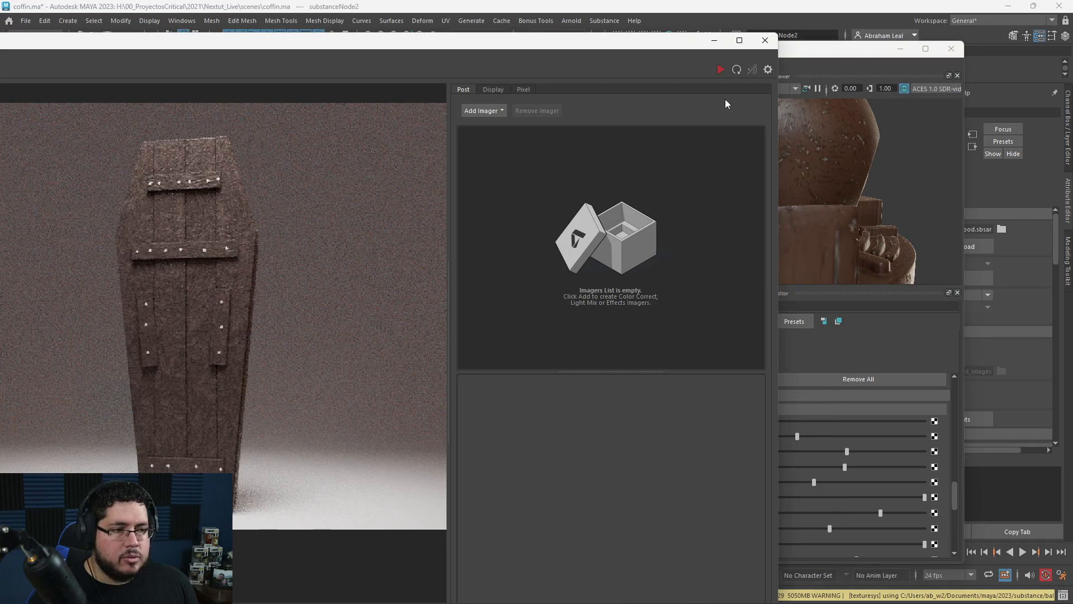
scroll(148, 279, "up", 6)
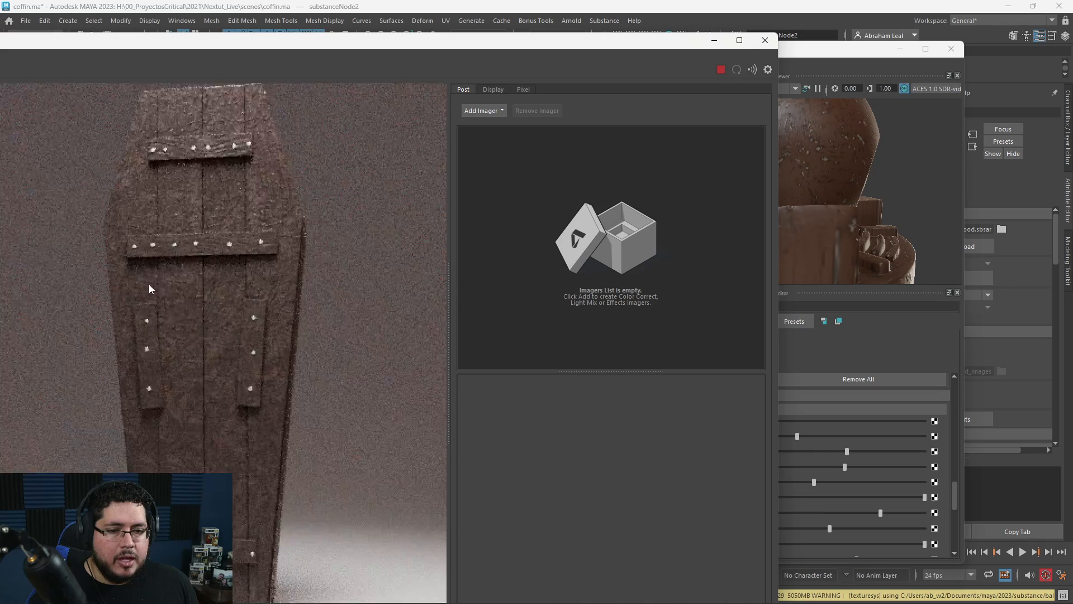
scroll(181, 263, "down", 4)
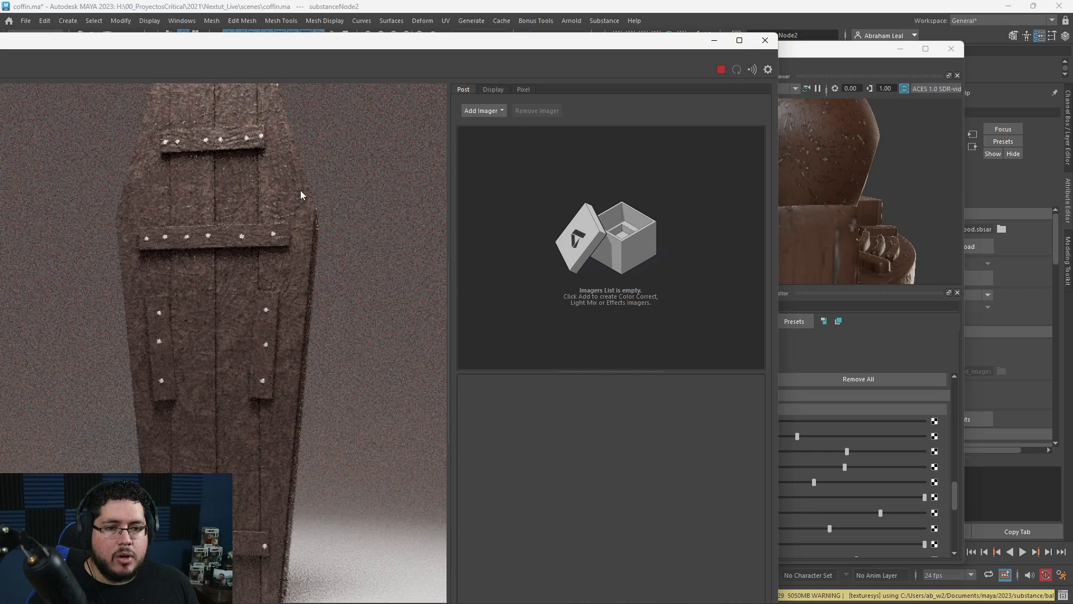
scroll(222, 152, "up", 5)
scroll(222, 152, "down", 5)
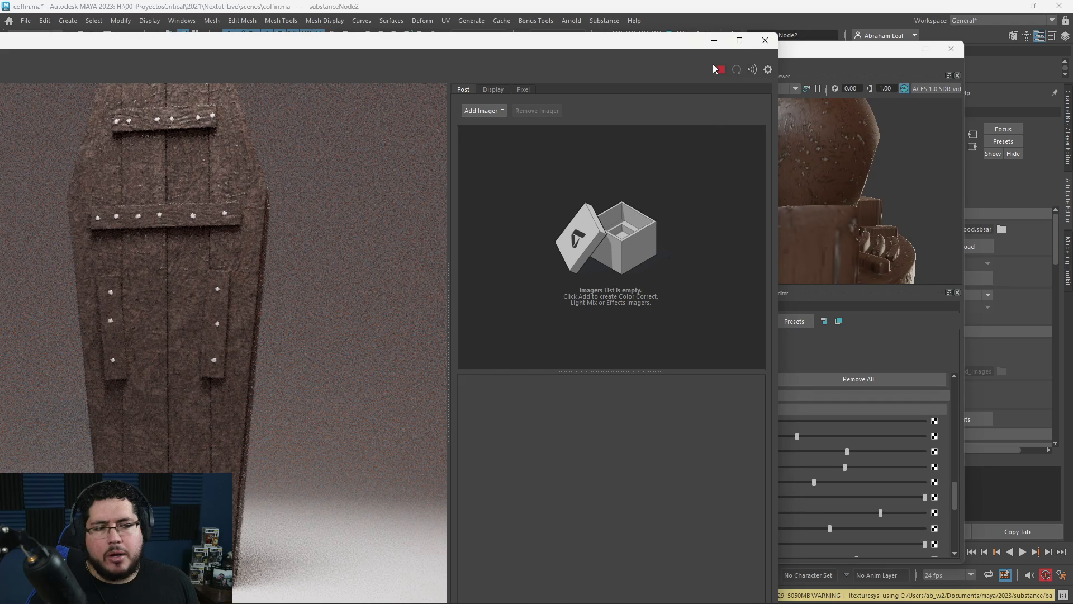
left_click(715, 41)
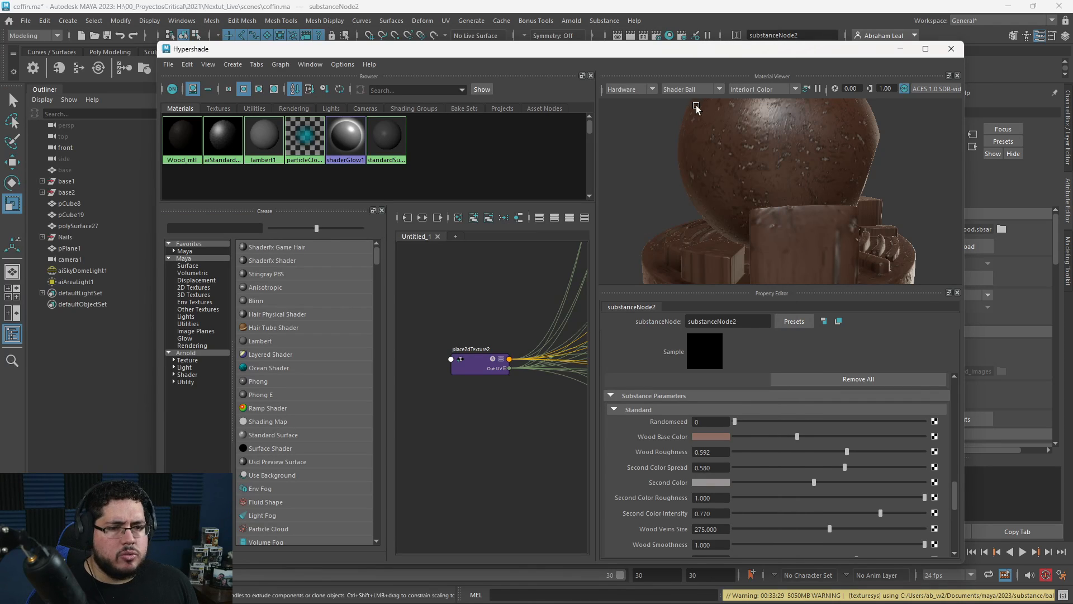
Minimize Hypershade, select all the coffin's pieces in the perspective view and group them.
scroll(742, 455, "down", 4)
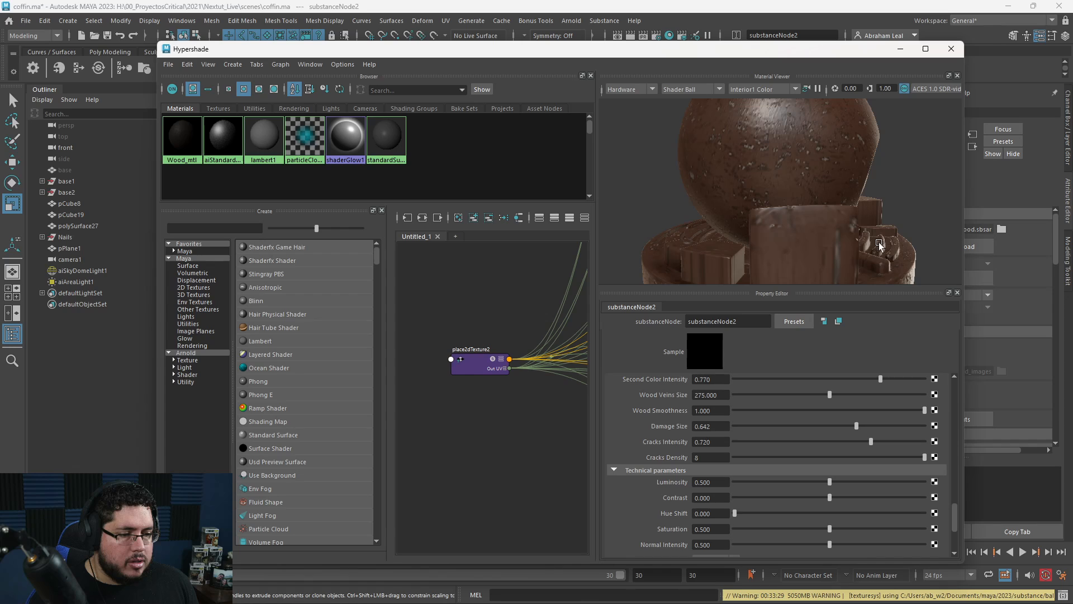
left_click(900, 49)
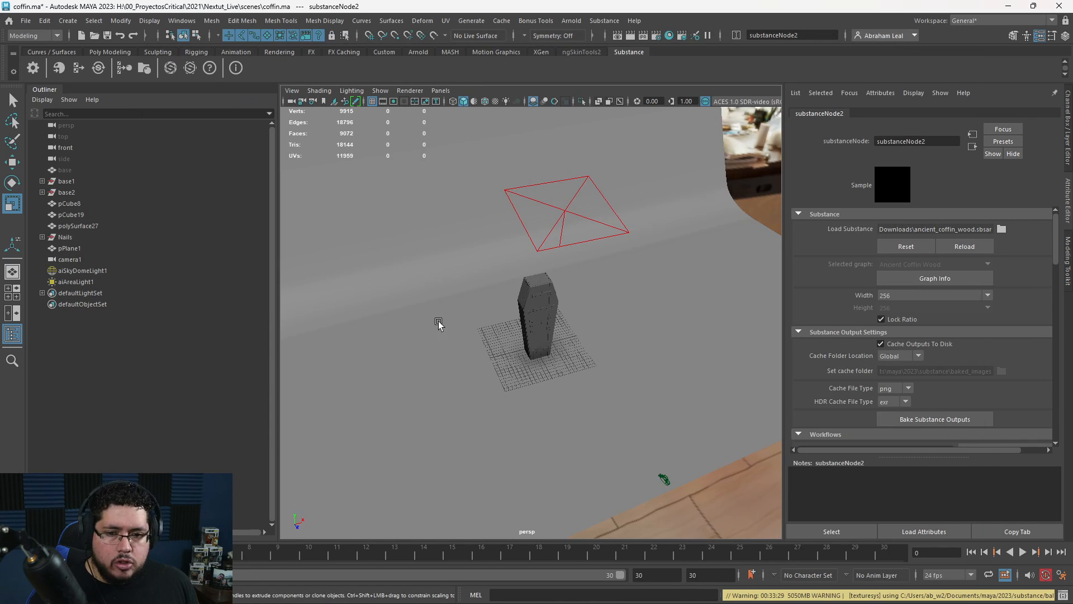
left_click(524, 305)
left_click_drag(603, 267, 395, 414)
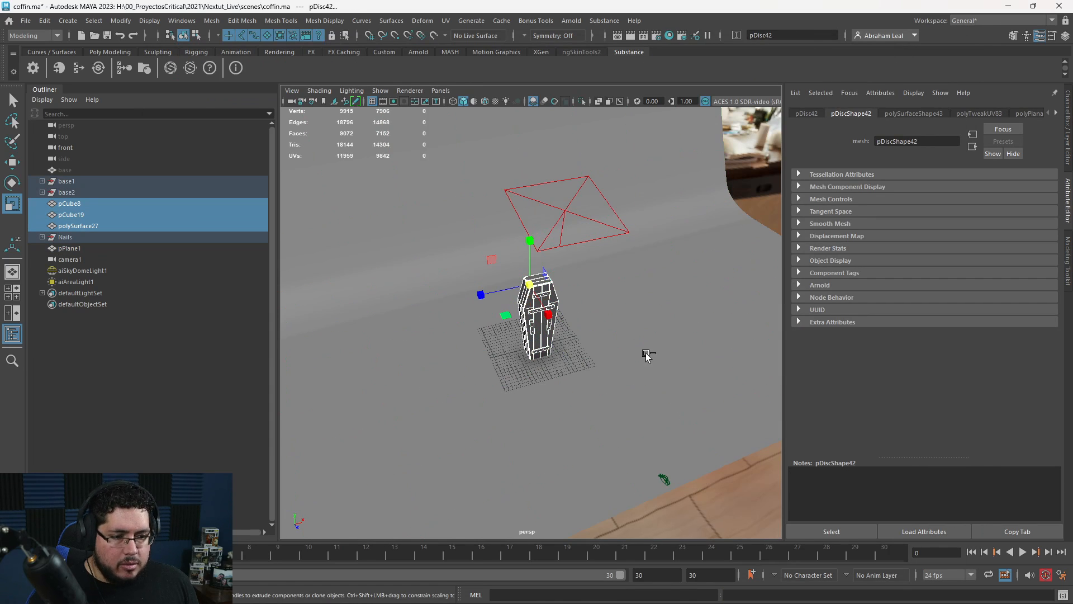
key("ctrl+g")
Duplicate the coffin group and rotate the copy to about -6.4, 95.2, 83.3 so it lies down beside the standing coffin.
key("e")
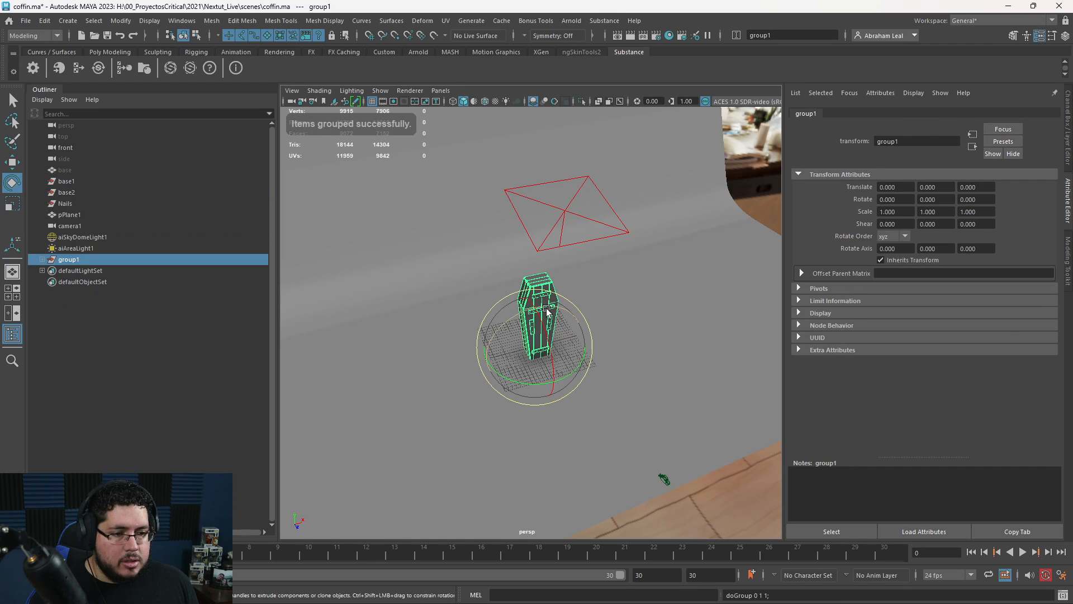
key("ctrl+d")
left_click_drag(547, 311, 521, 281)
left_click_drag(544, 337, 553, 313, "alt")
right_click_drag(531, 346, 538, 379, "alt")
left_click_drag(538, 379, 553, 372, "alt")
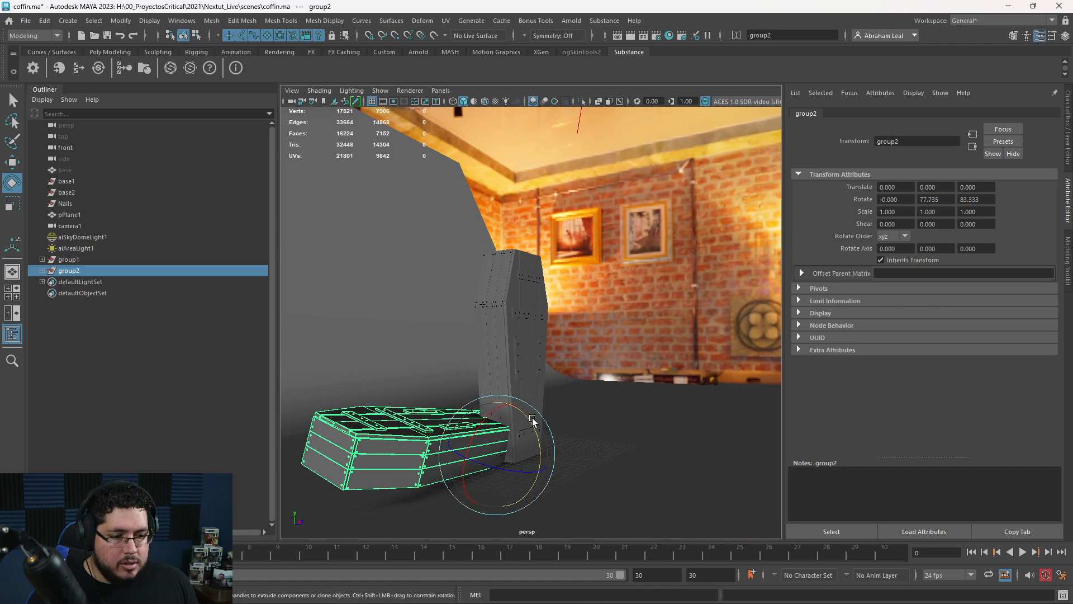
left_click_drag(530, 420, 404, 417)
Move the lying coffin copy across the floor to rest behind the standing coffin.
key("w")
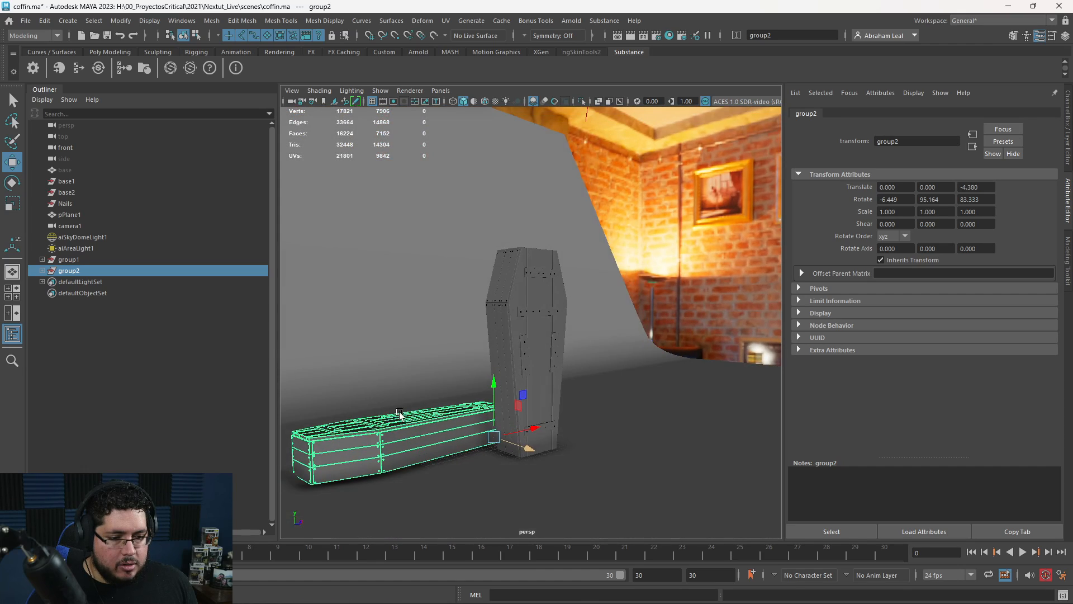
right_click_drag(403, 417, 460, 450, "alt")
left_click_drag(459, 451, 461, 419, "alt")
left_click_drag(559, 517, 589, 516)
middle_click_drag(556, 509, 540, 441, "alt")
left_click_drag(539, 441, 562, 319, "alt")
left_click(558, 313)
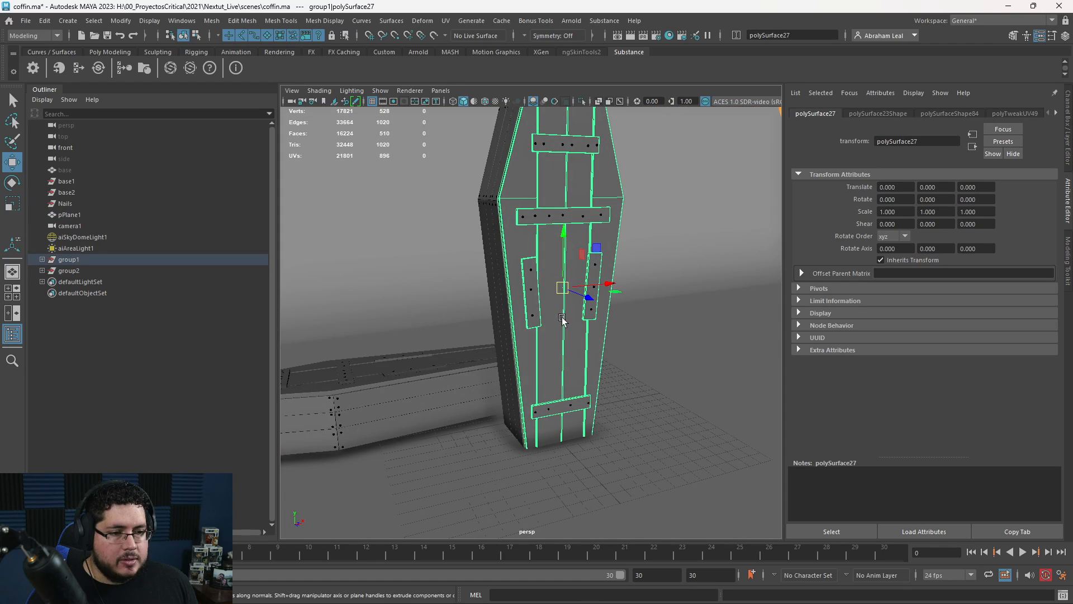
left_click(531, 274)
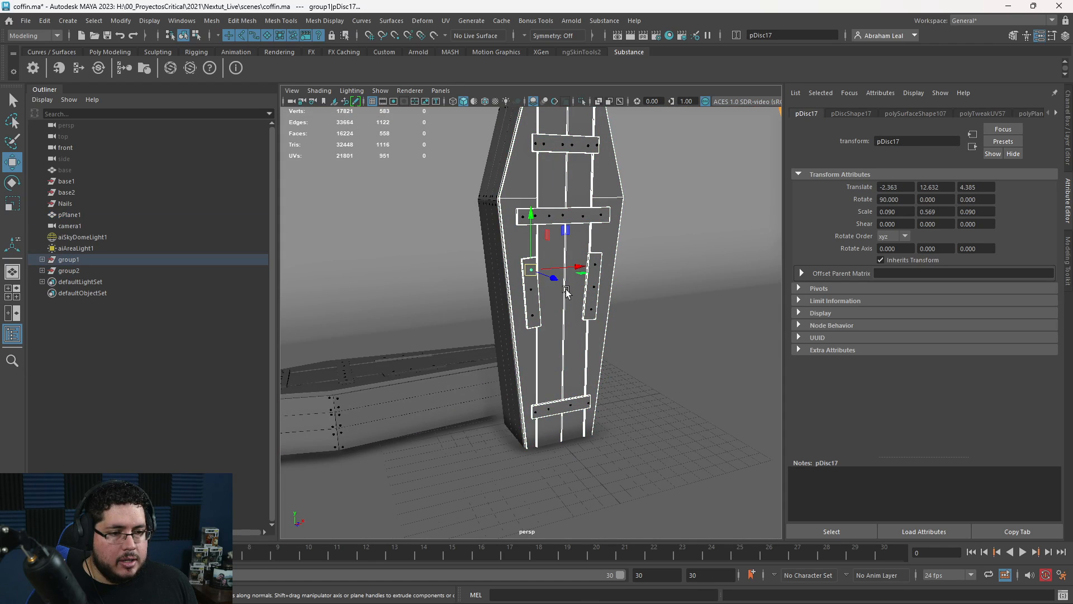
left_click(43, 260)
scroll(73, 279, "down", 20)
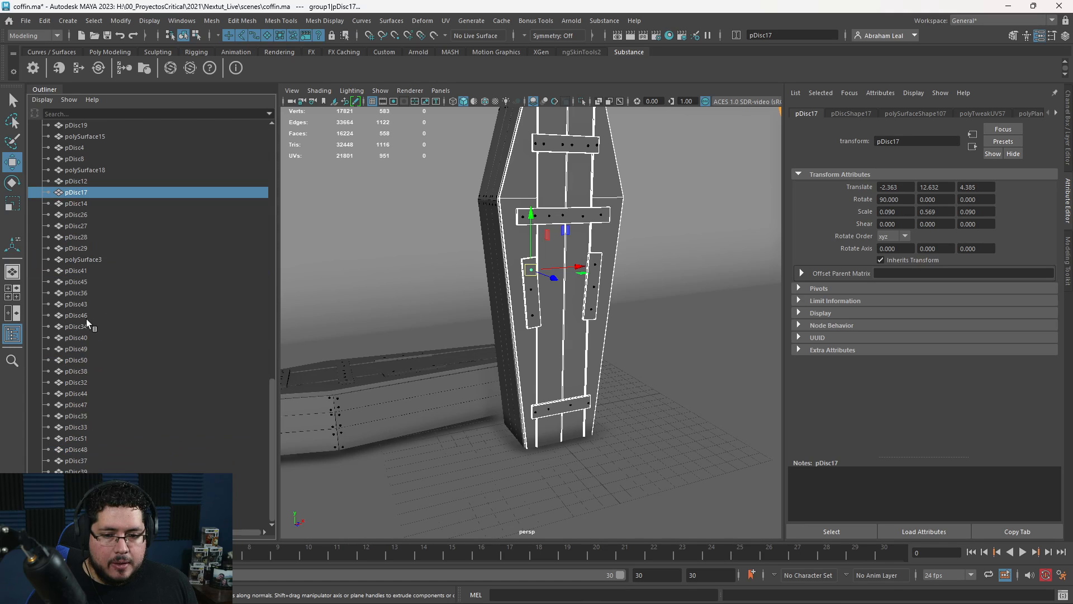
In the side view, select only the standing coffin's lid pieces with their straps and nails, and return to the perspective view.
left_click_drag(635, 263, 580, 228, "alt")
key("space")
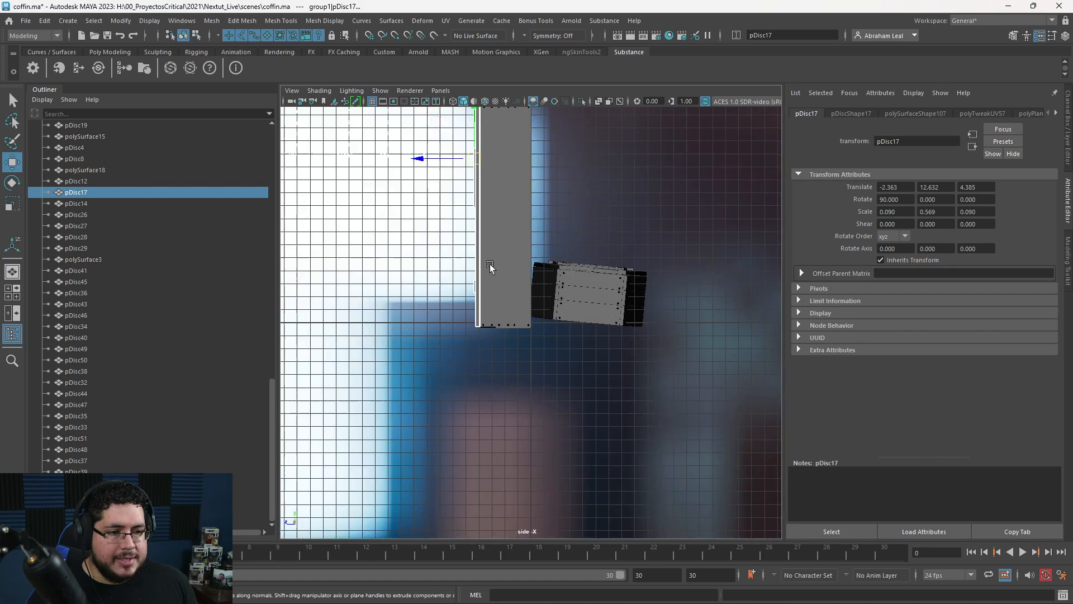
left_click(439, 210)
scroll(461, 352, "down", 2)
middle_click_drag(439, 211, 471, 381, "alt")
scroll(460, 351, "down", 2)
left_click_drag(474, 208, 523, 470)
scroll(593, 268, "up", 1)
left_click_drag(627, 209, 560, 526, "ctrl")
key("space")
Check the lid selection in wireframe, group the pieces, and rotate the lid group to about -13.1 degrees in Z.
left_click_drag(572, 468, 580, 435)
mouse_move(582, 435)
left_mouse_down("alt")
mouse_move(615, 437)
mouse_move(514, 363)
mouse_move(578, 349)
mouse_move(541, 355)
mouse_move(489, 318)
mouse_move(602, 389)
mouse_move(562, 371)
mouse_move(569, 377)
left_mouse_up("alt")
scroll(513, 358, "down", 2)
scroll(513, 358, "up", 5)
key("4")
key("ctrl+g")
key("5")
key("e")
Move the lid group sideways off the standing coffin and set its Z rotation to about -9.5 degrees.
key("w")
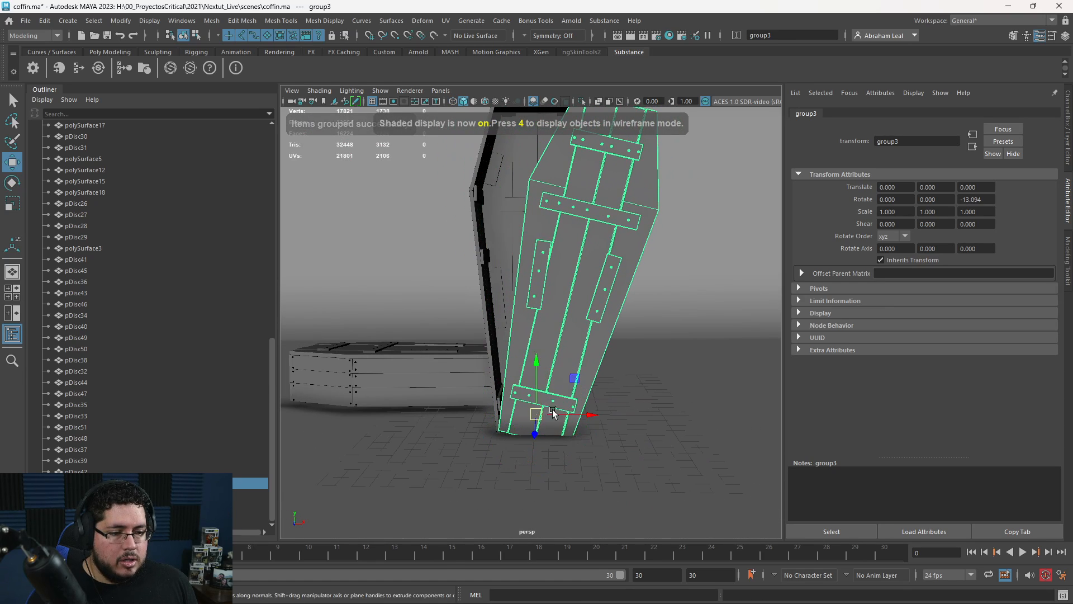
left_click_drag(540, 410, 575, 400)
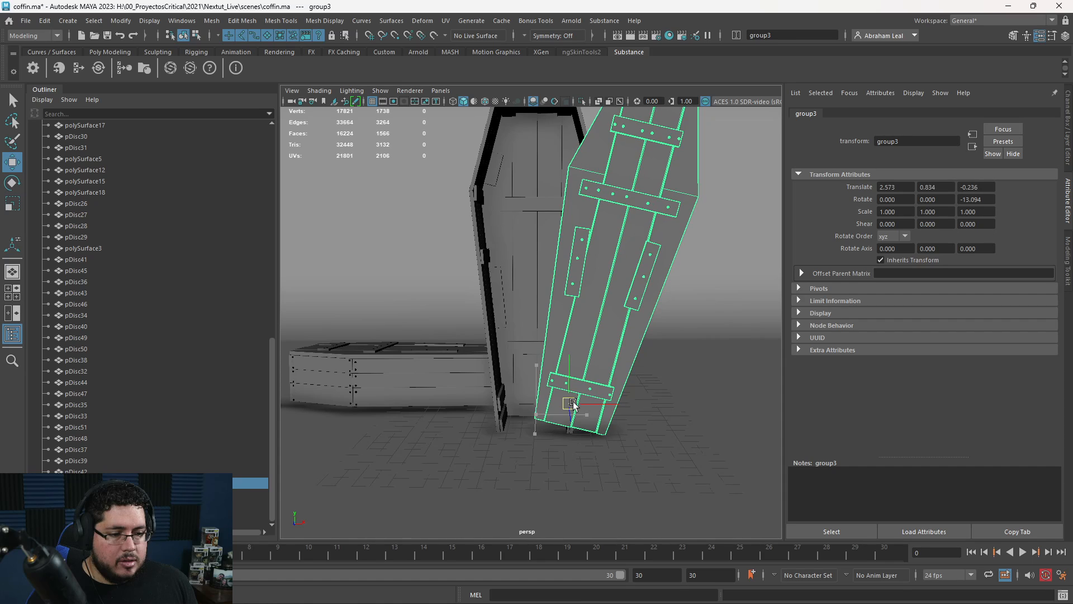
key("e")
mouse_move(596, 363)
left_mouse_down()
mouse_move(575, 360)
mouse_move(589, 366)
left_mouse_up()
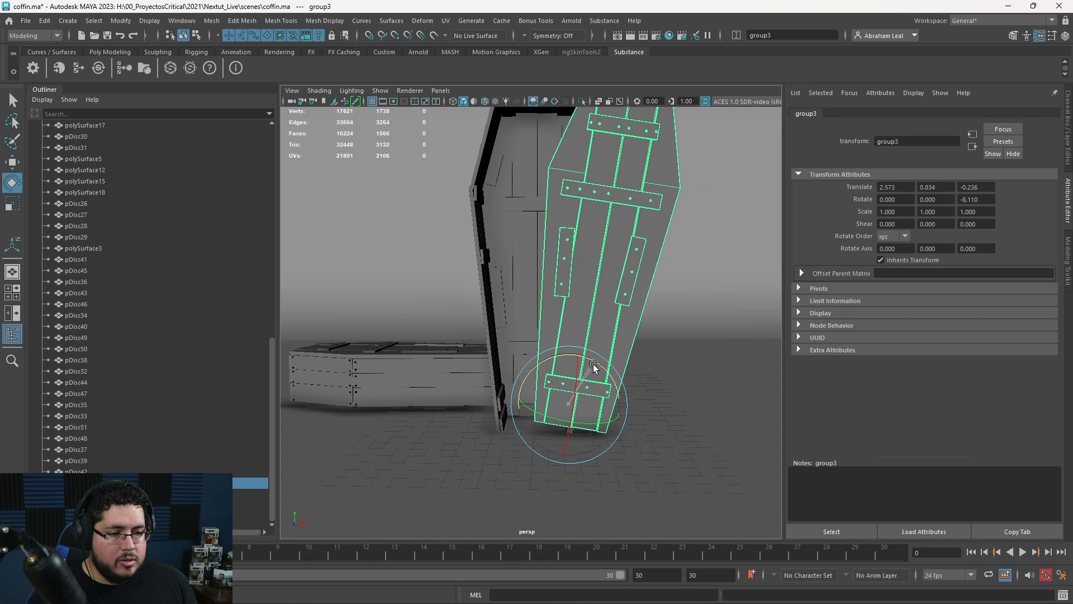
Move the lid group in front of the standing coffin to about Z 2.693 and tilt it to about -7.5 degrees in X.
key("w")
left_click_drag(571, 417, 412, 388)
scroll(412, 388, "down", 3)
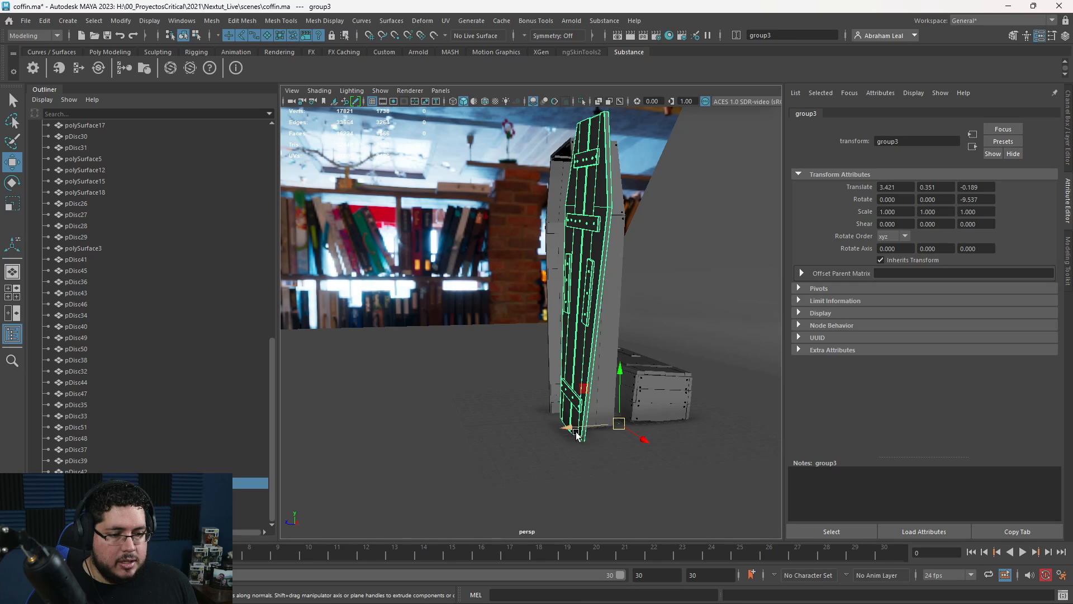
left_click_drag(578, 435, 537, 431)
key("e")
left_click_drag(570, 391, 564, 424)
key("w")
key("e")
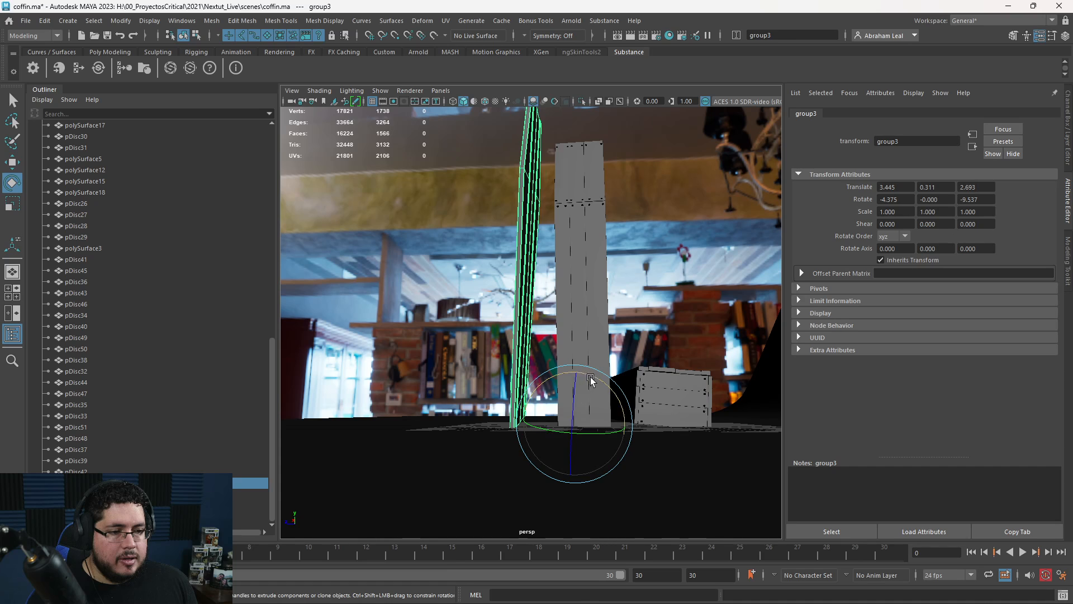
left_click_drag(593, 380, 554, 390)
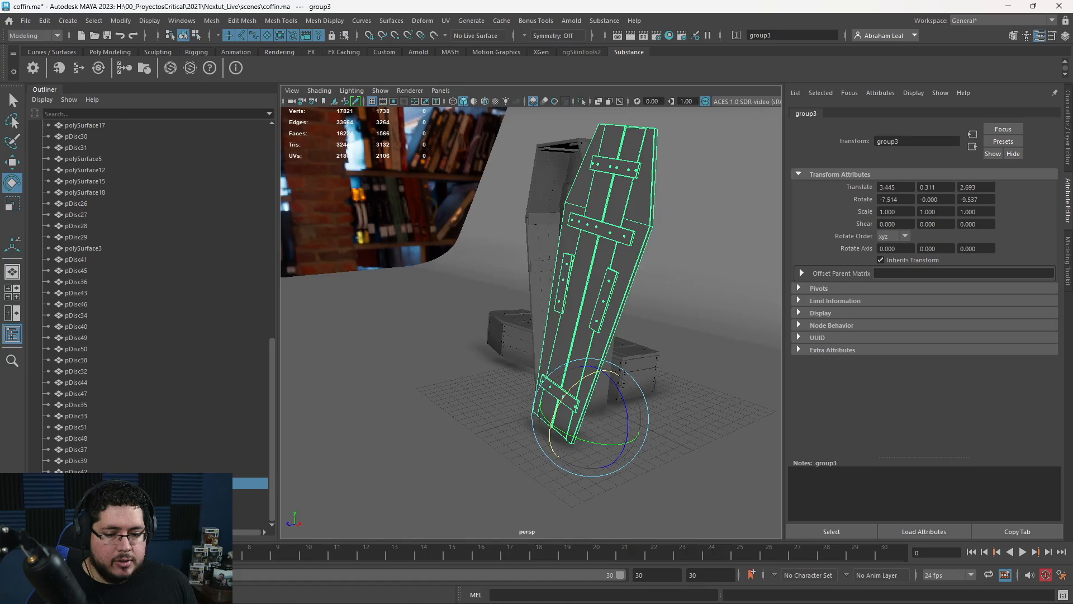
Start the Arnold render and check how the leaning lid sits beside the open coffin.
key("alt+Tab")
left_click(720, 70)
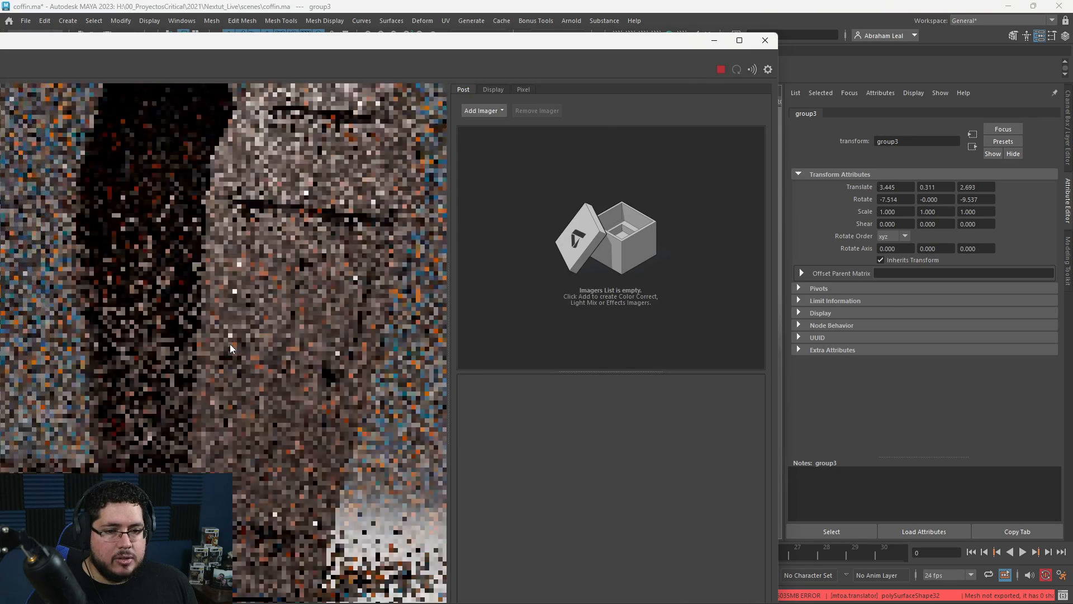
scroll(206, 360, "down", 2)
middle_click_drag(134, 384, 211, 397)
scroll(284, 363, "up", 2)
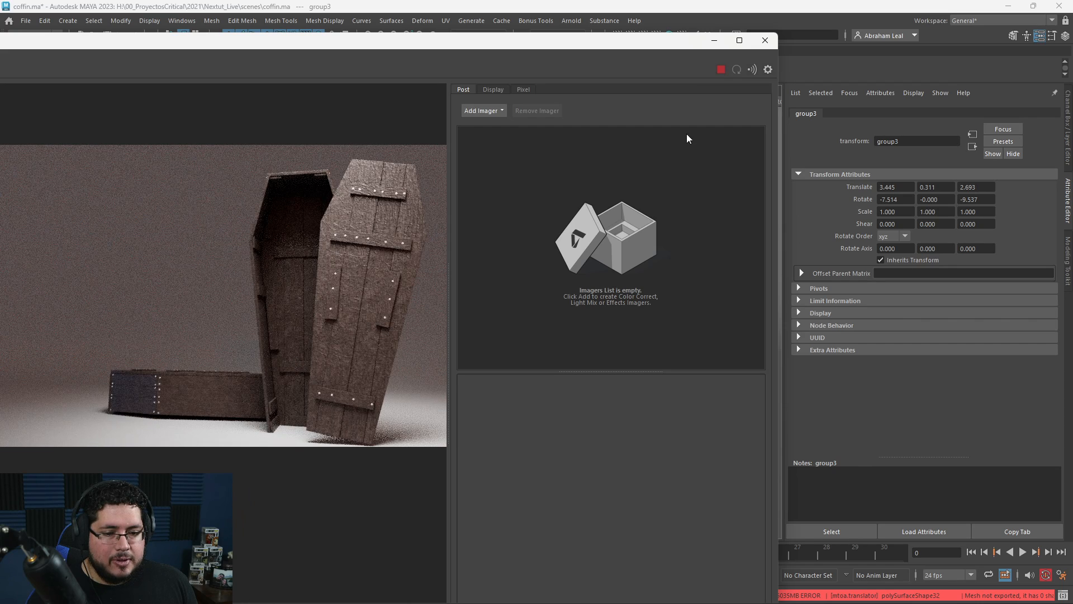
left_click(719, 44)
Select the floor backdrop plane and lower it to about -0.404 in Y to meet the coffin's base.
left_click(487, 389)
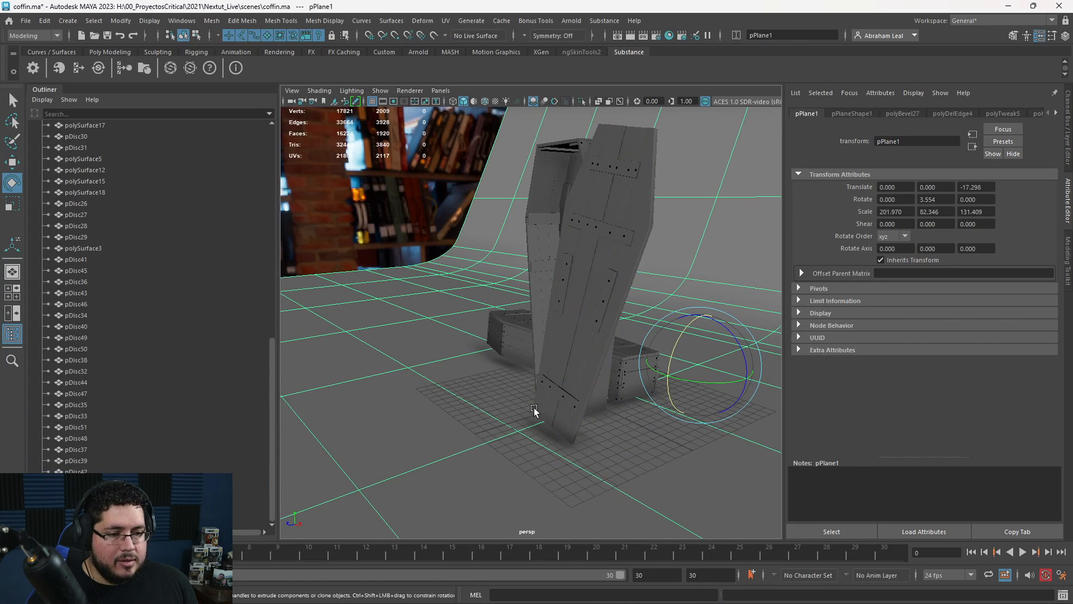
left_click_drag(535, 412, 527, 400, "alt")
right_click_drag(528, 400, 565, 402, "alt")
left_click_drag(374, 421, 427, 436, "alt")
left_click(433, 396)
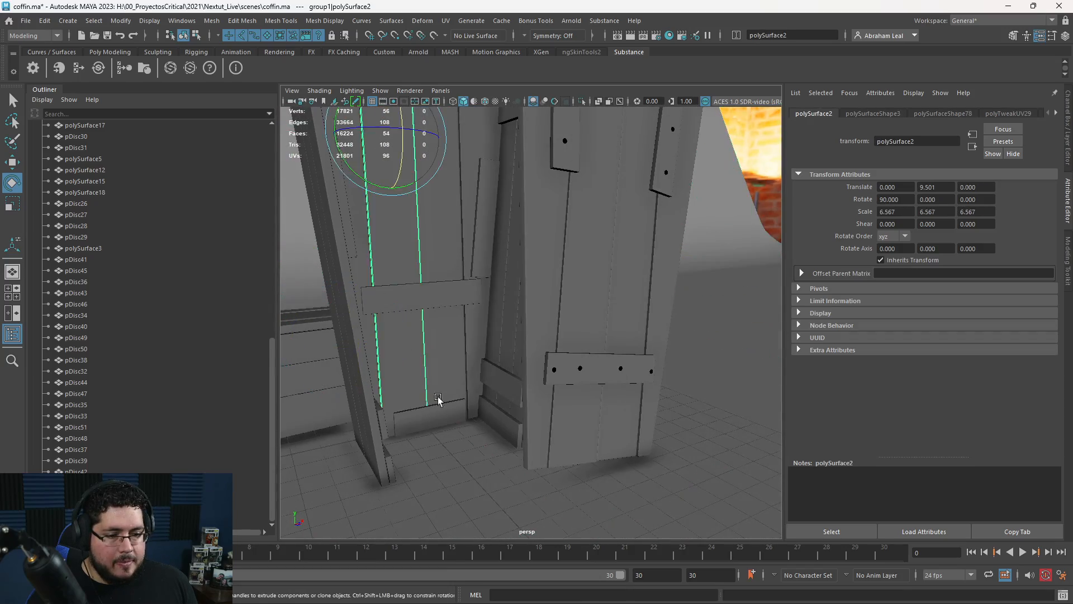
mouse_move(437, 398)
left_mouse_down("alt")
mouse_move(476, 413)
mouse_move(453, 390)
mouse_move(438, 408)
left_mouse_up("alt")
left_click(487, 445)
key("w")
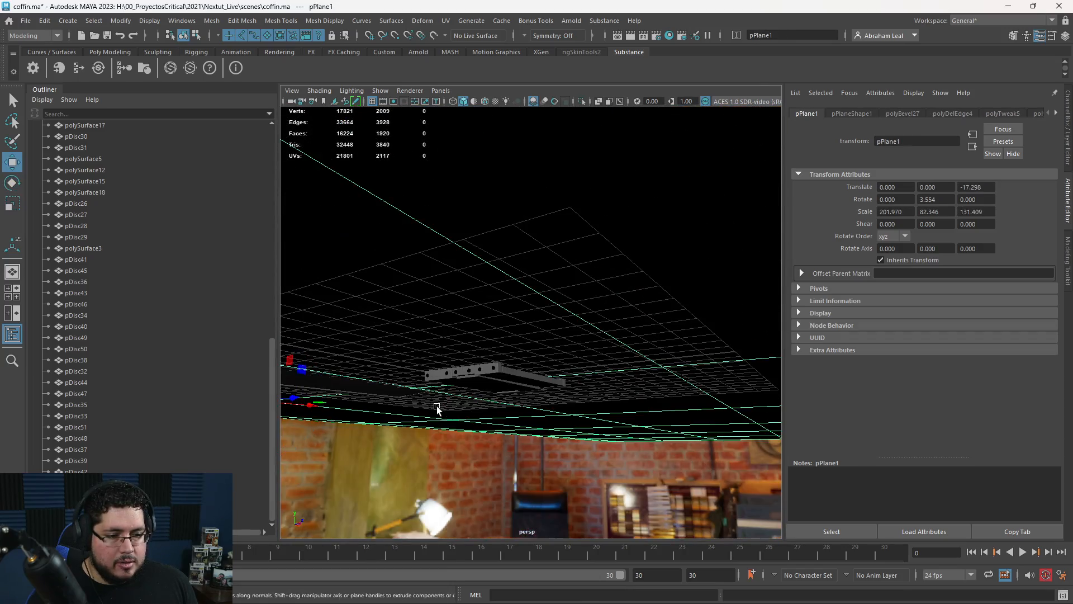
middle_click_drag(459, 372, 463, 381)
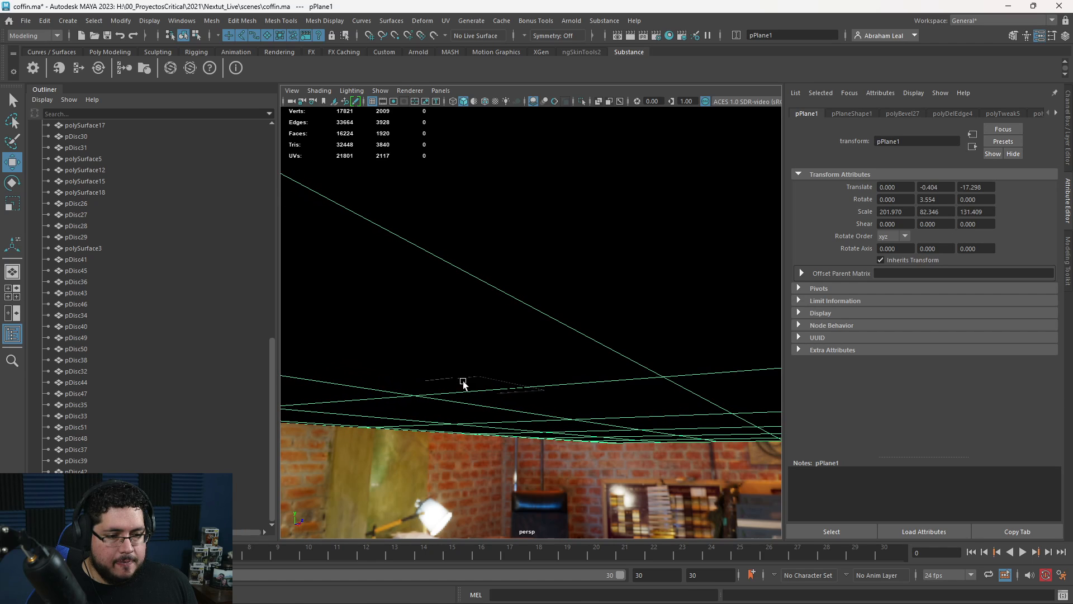
Select the whole lying coffin group and lower it to about -0.902 in Y toward the floor.
left_click_drag(455, 403, 412, 335, "alt")
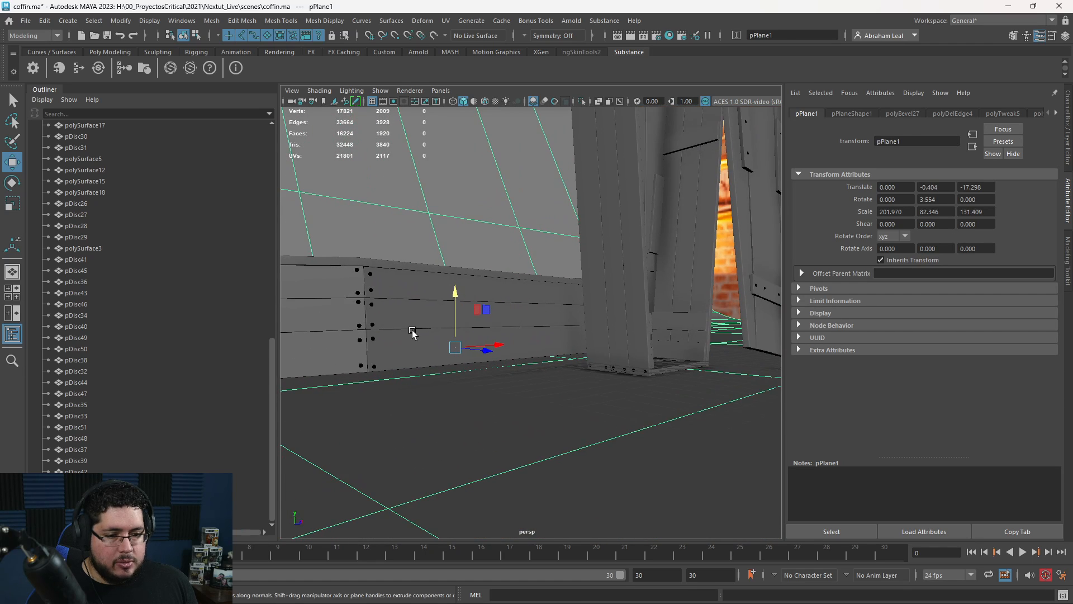
left_click(412, 332)
key("Up")
left_click_drag(587, 296, 485, 348)
left_click_drag(603, 309, 603, 306)
Examine the coffin arrangement and the lid's wood detail in the Arnold render, and stop the render.
key("alt+Tab")
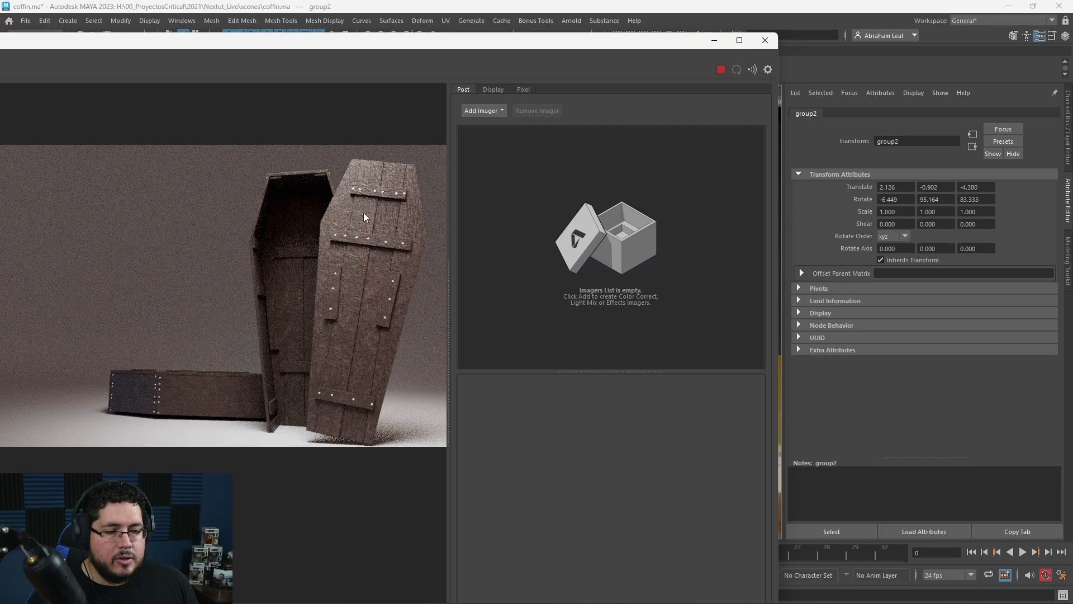
scroll(363, 212, "down", 5)
scroll(331, 258, "up", 10)
scroll(321, 214, "down", 5)
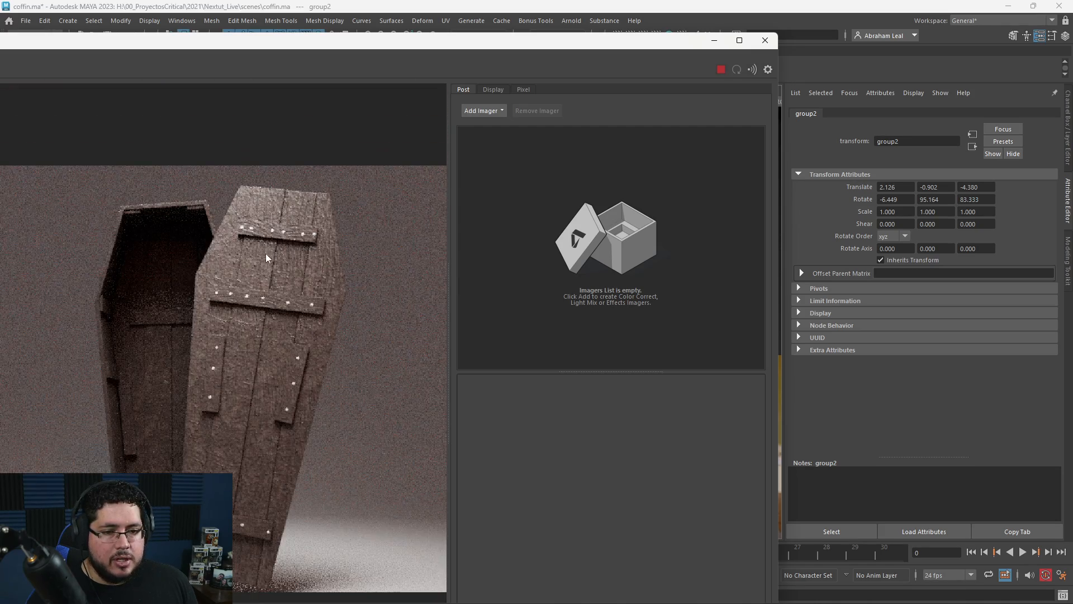
scroll(266, 253, "up", 1)
scroll(235, 233, "down", 3)
scroll(263, 242, "up", 2)
scroll(286, 292, "down", 3)
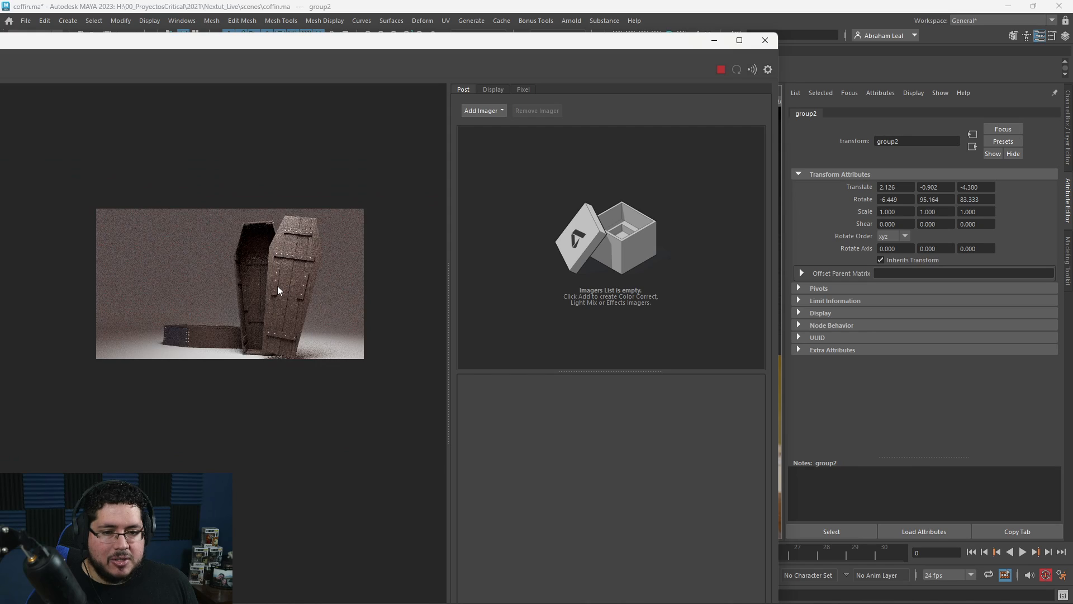
scroll(278, 288, "up", 2)
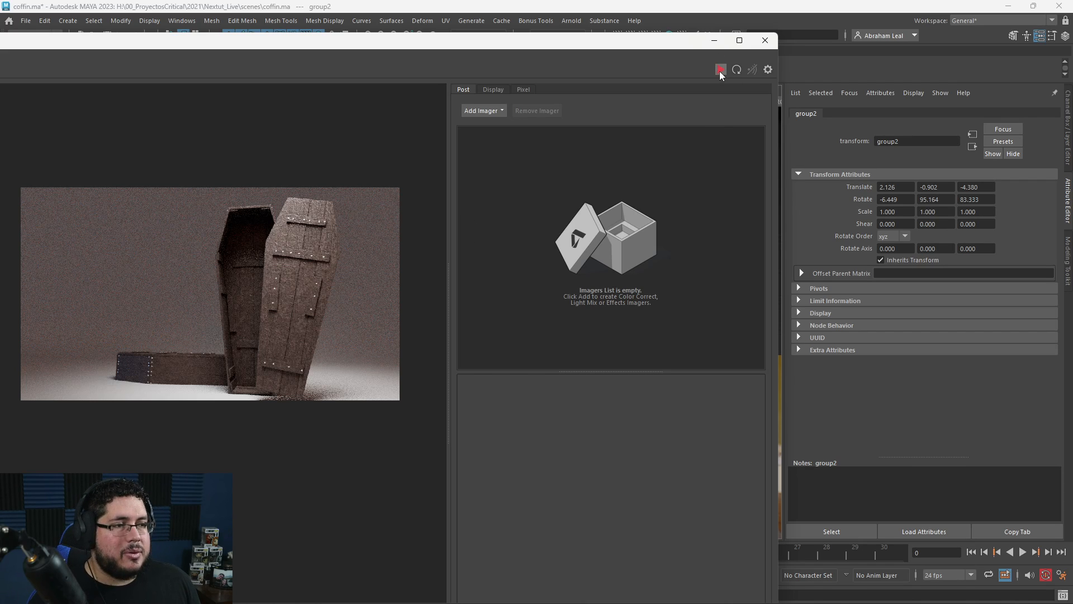
left_click(712, 42)
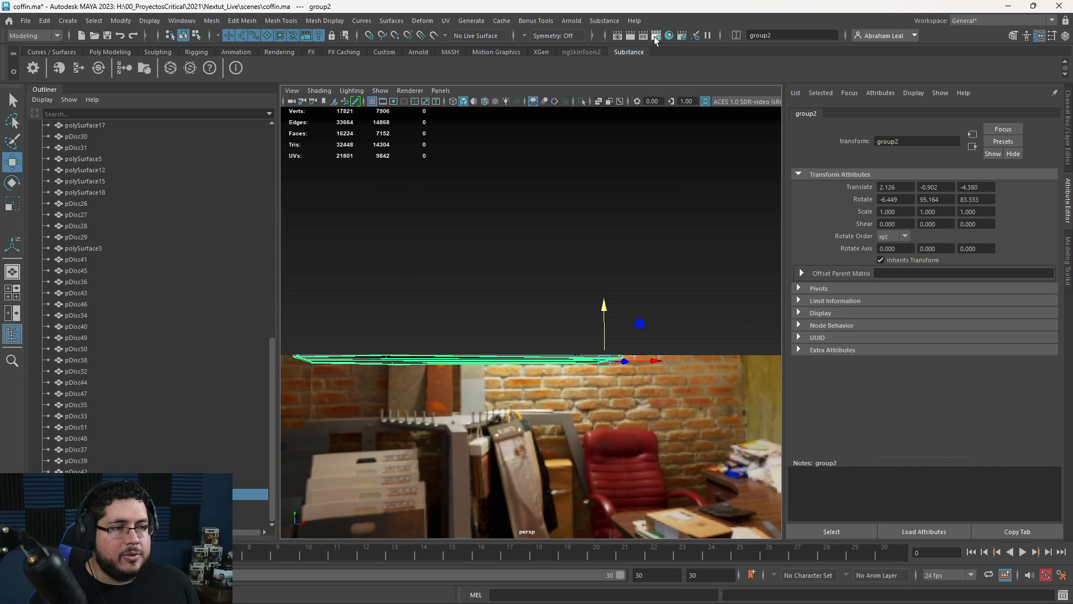
Set the render image size preset to HD_1080 in the common render settings.
left_click(655, 37)
left_click(171, 164)
scroll(266, 361, "down", 6)
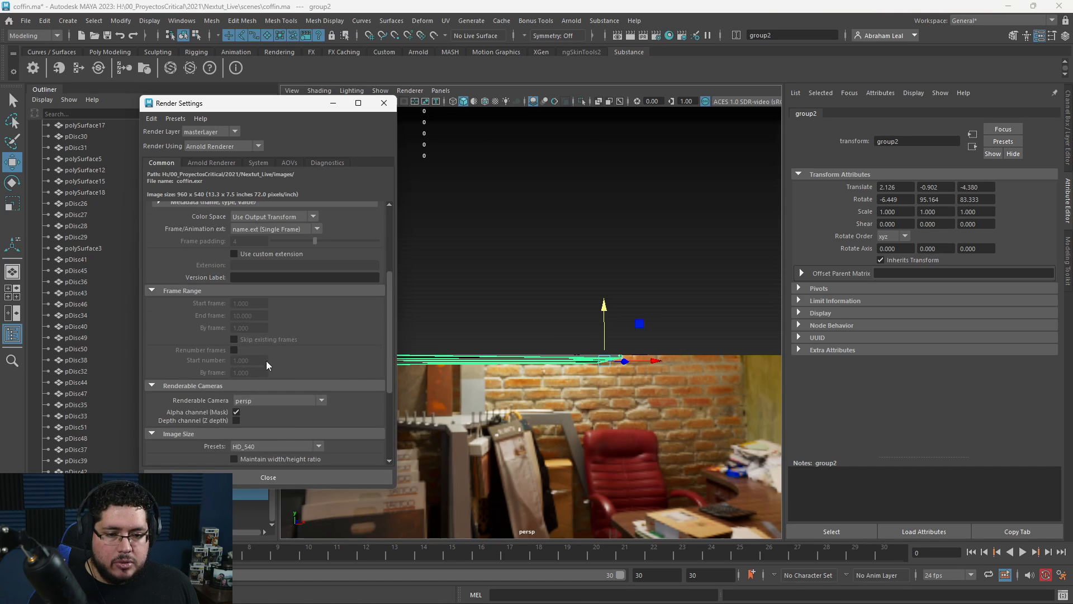
left_click(274, 313)
scroll(257, 363, "down", 2)
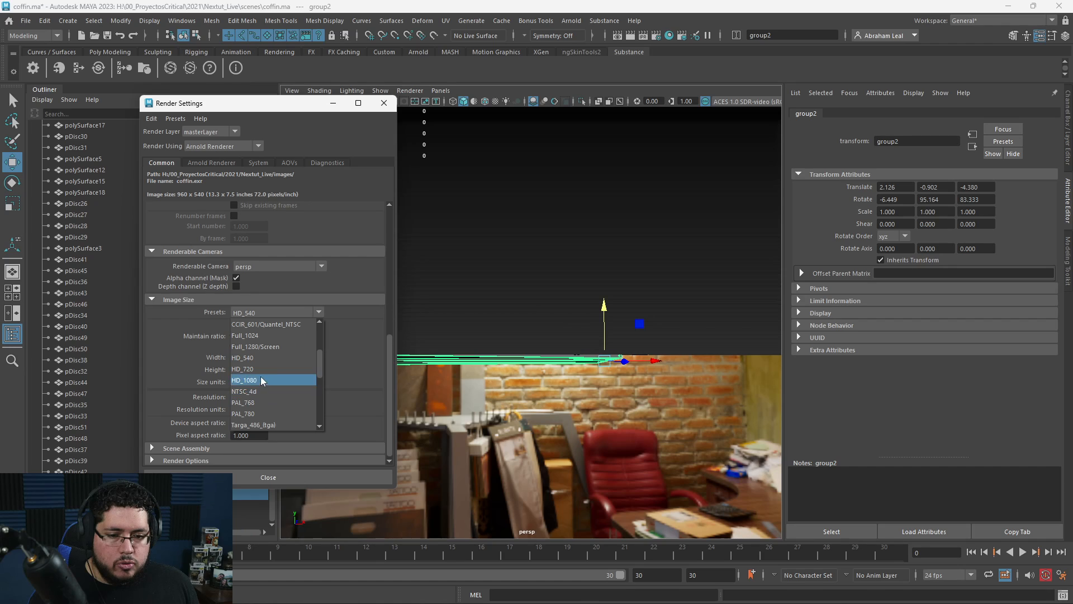
left_click(260, 377)
left_click(335, 109)
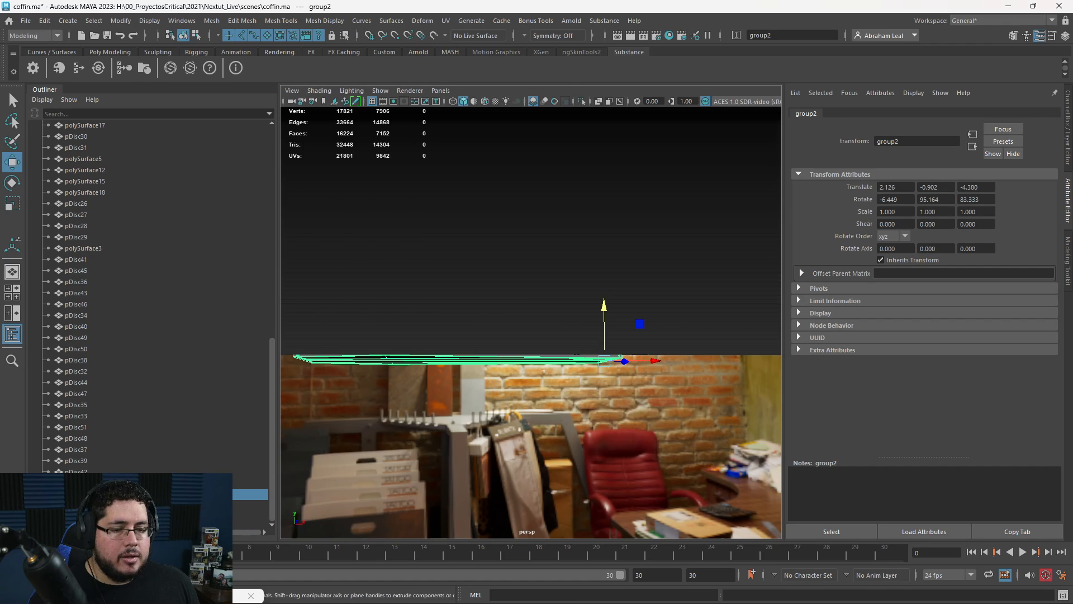
Add a Denoiser Optix imager in the Arnold render view and restart the render.
left_click(116, 595)
left_click(484, 110)
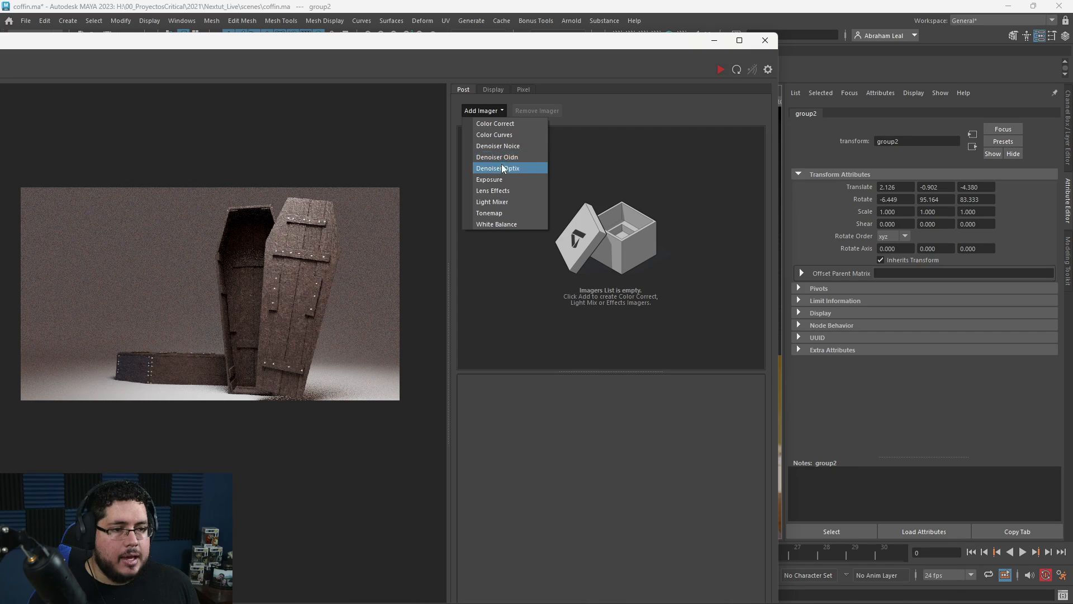
left_click(510, 166)
left_click(720, 70)
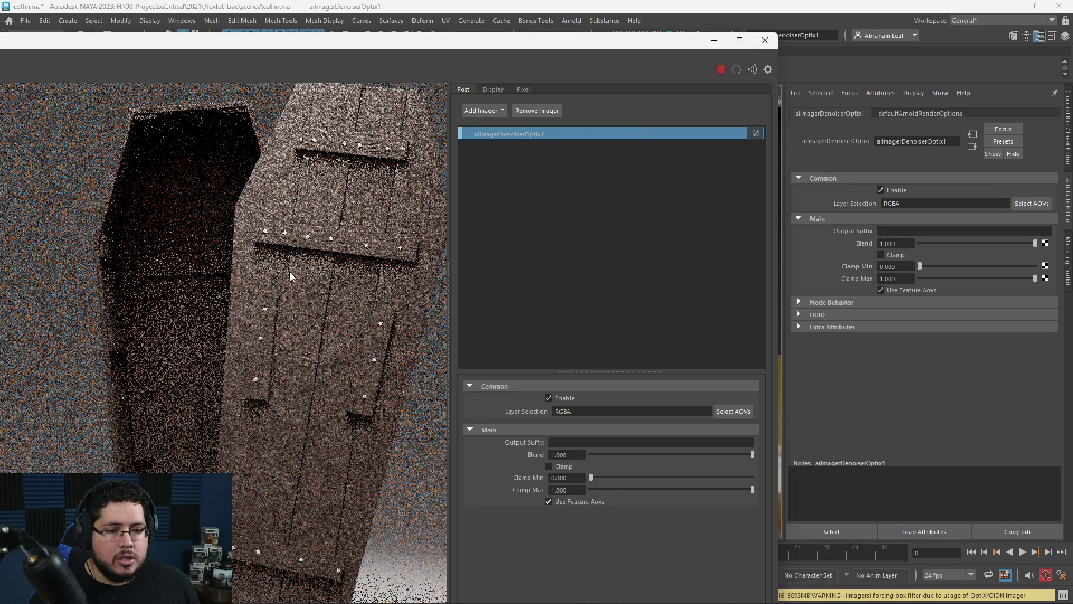
Examine the denoised render up close and as a whole, checking the lid's wood grain, nails and coffin interior.
scroll(289, 272, "down", 5)
scroll(324, 256, "up", 6)
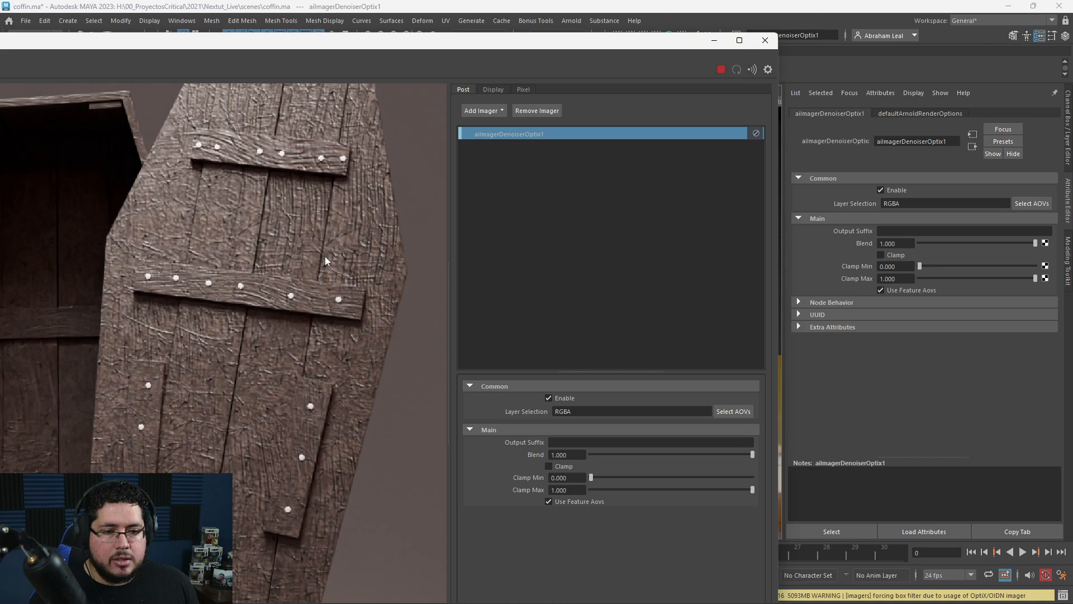
scroll(289, 299, "down", 5)
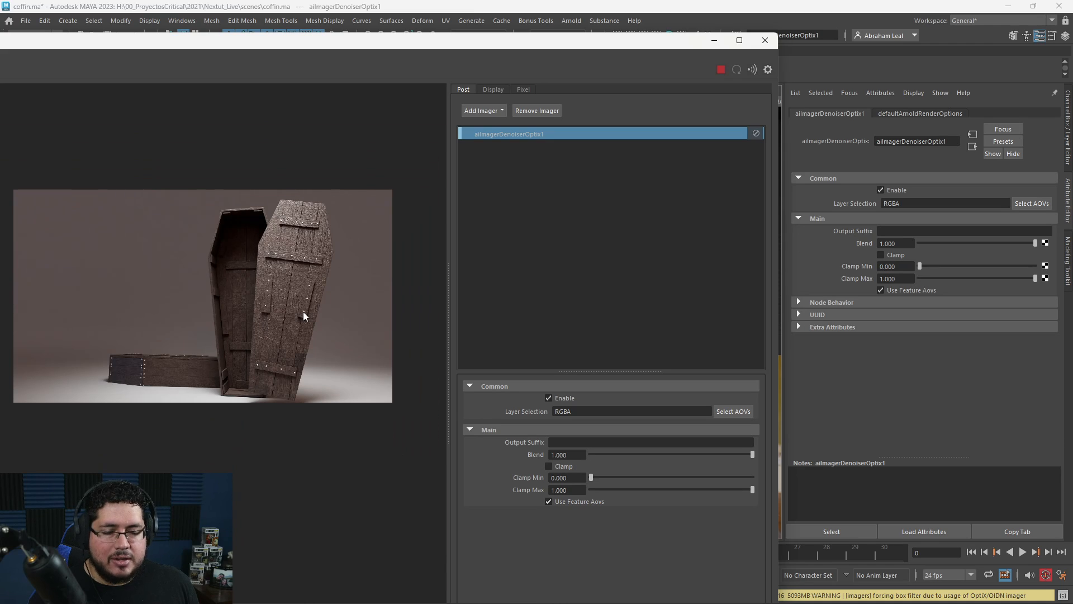
scroll(303, 316, "up", 6)
scroll(303, 311, "up", 2)
scroll(302, 311, "down", 6)
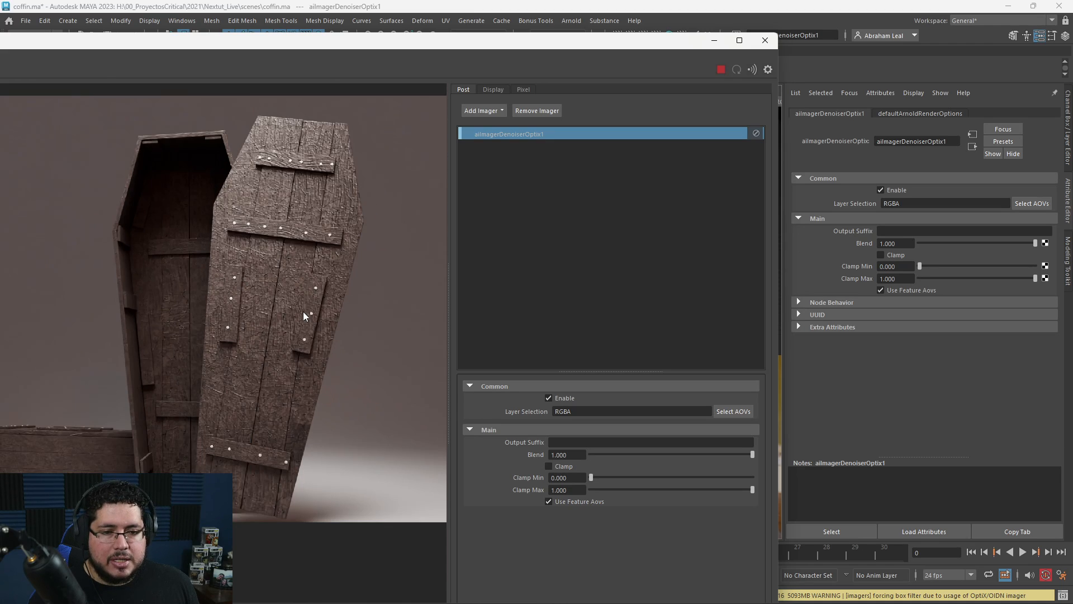
scroll(318, 327, "up", 4)
scroll(319, 327, "down", 4)
scroll(326, 326, "up", 2)
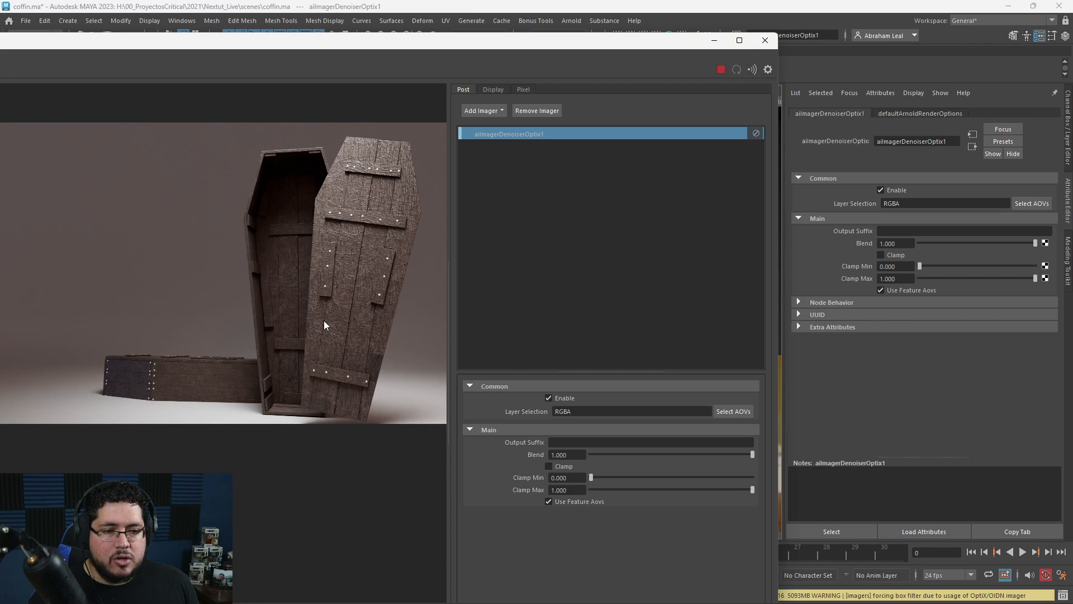
scroll(326, 326, "down", 2)
middle_click_drag(294, 334, 283, 336)
scroll(283, 336, "up", 2)
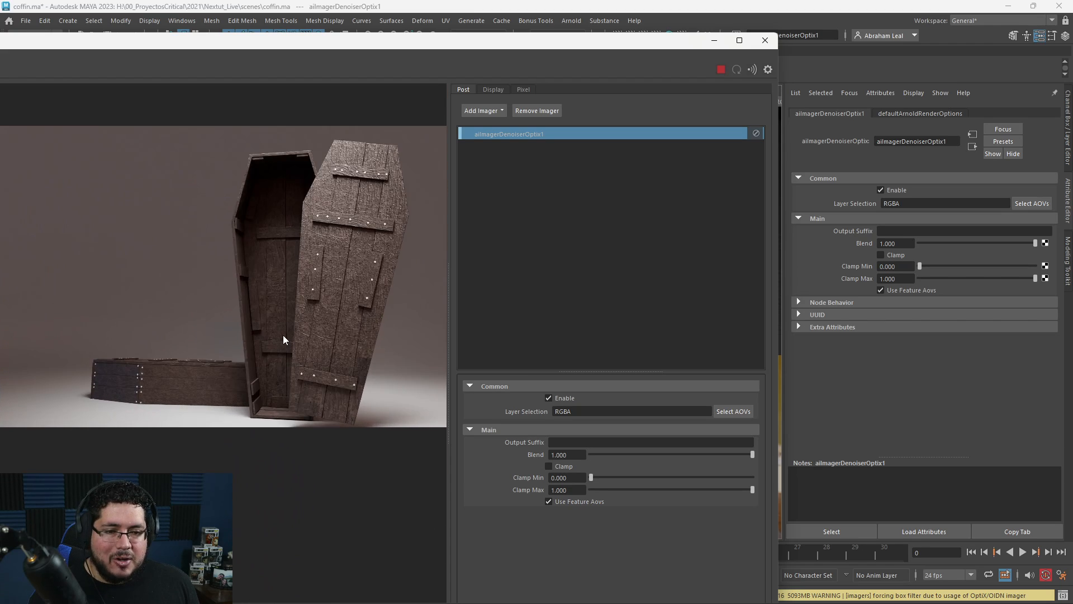
scroll(284, 336, "down", 2)
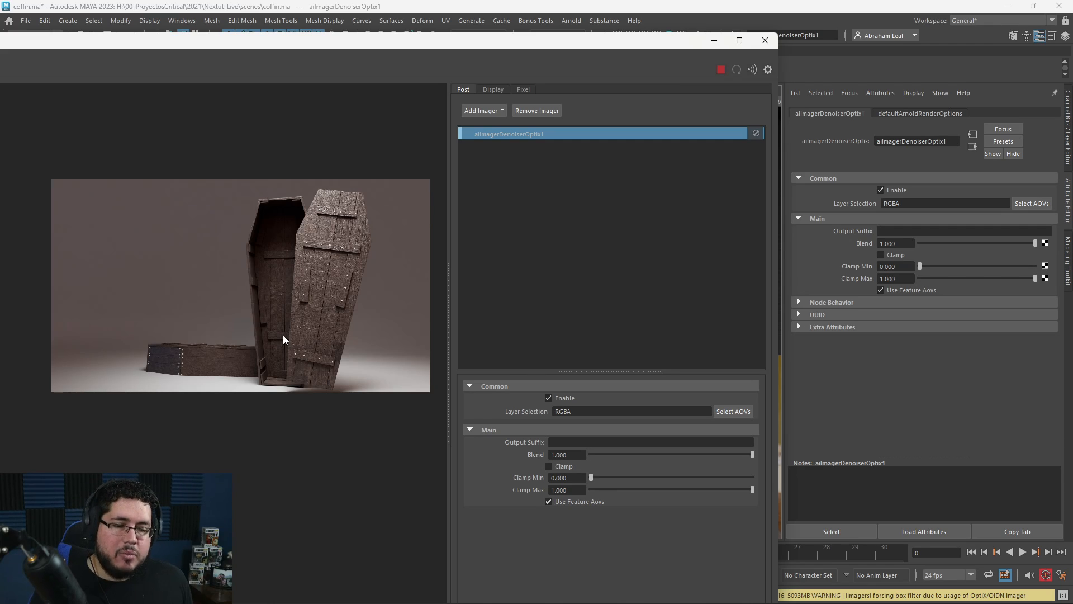
scroll(298, 273, "up", 3)
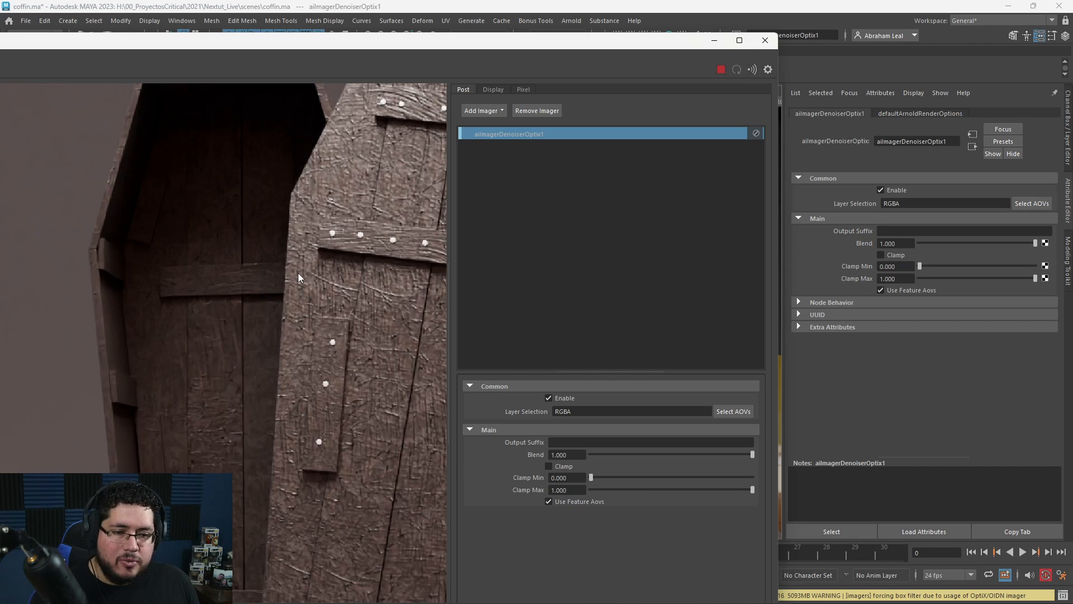
middle_click_drag(315, 266, 265, 320)
scroll(187, 281, "down", 3)
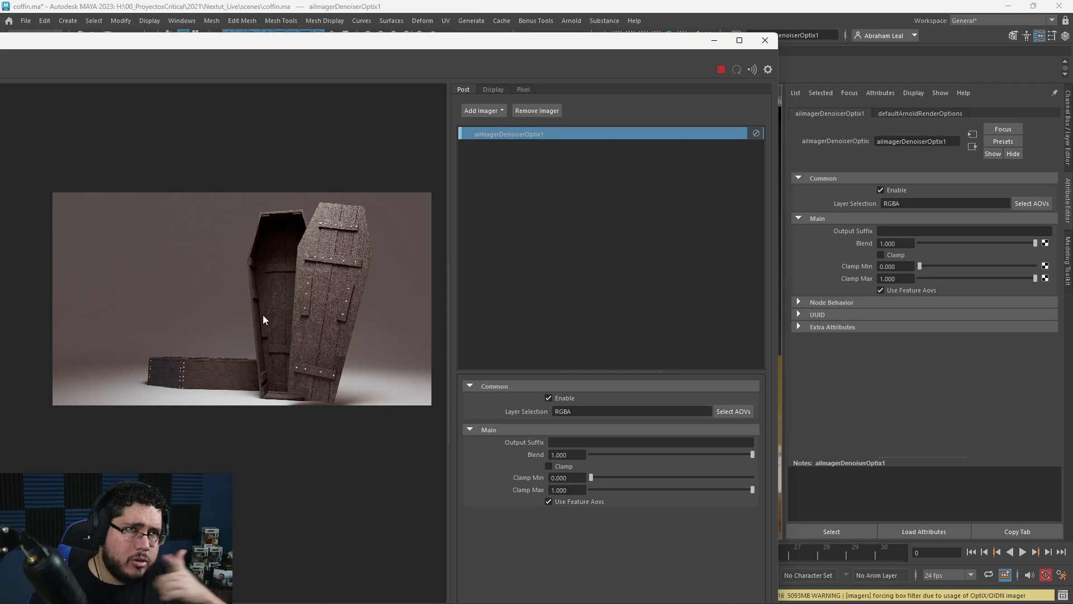